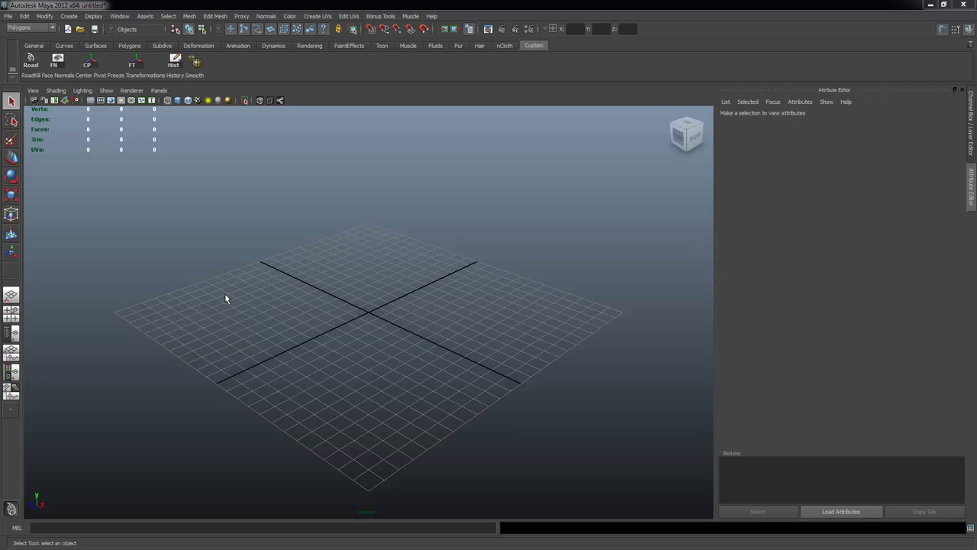
left_click_drag(439, 286, 390, 312, "alt")
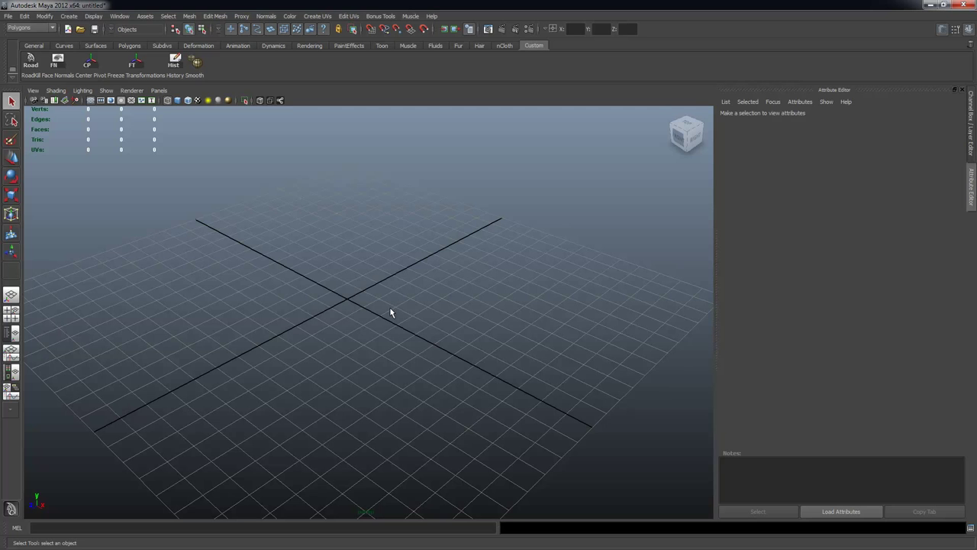
left_click_drag(463, 323, 359, 281, "alt")
middle_click_drag(359, 281, 380, 281, "alt")
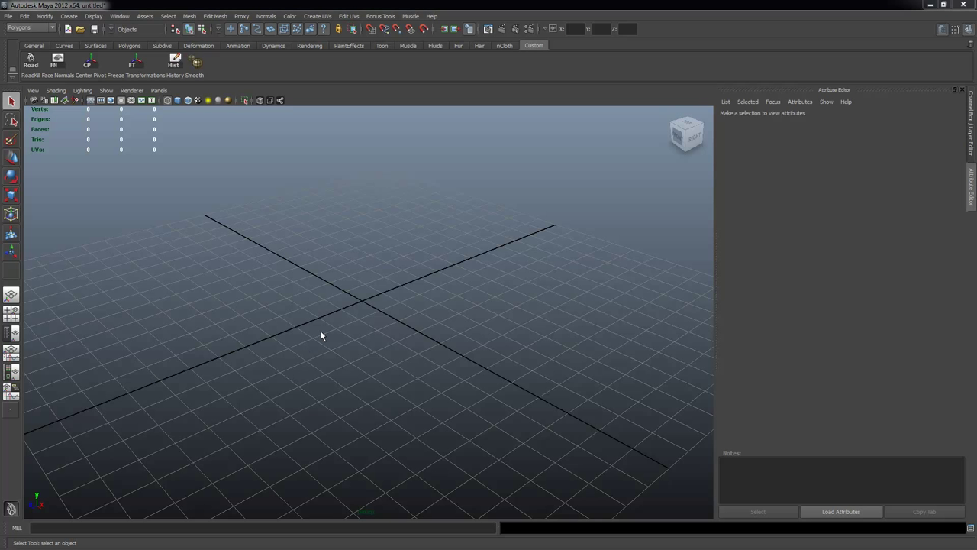
left_click_drag(339, 289, 340, 183, "alt")
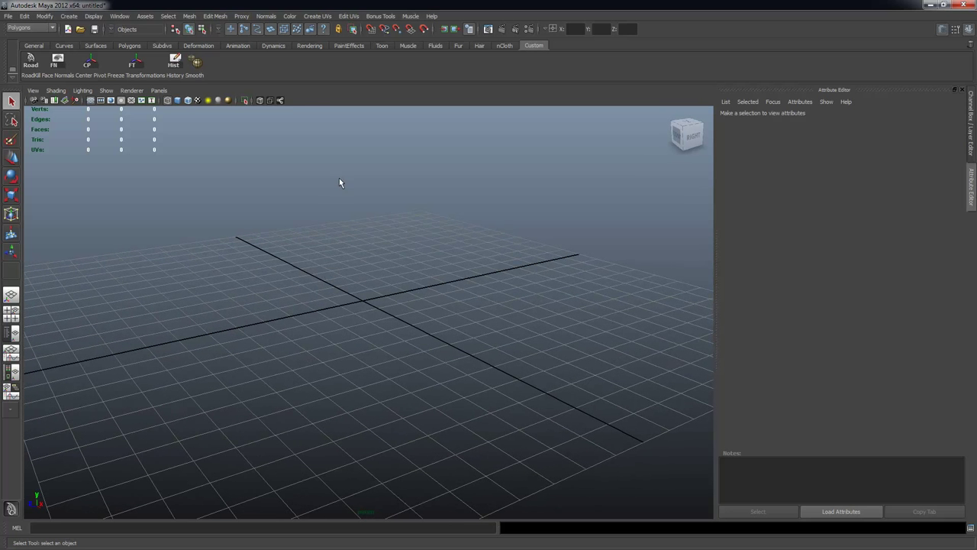
With the Polygons menu set active, look through the mesh editing commands and the available Boolean operations.
left_click(215, 16)
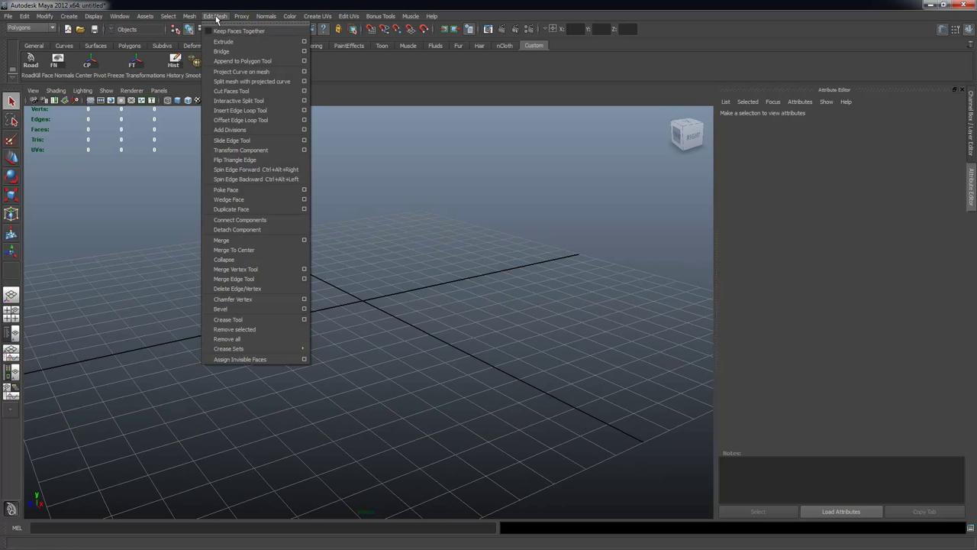
left_click(218, 7)
left_click(31, 28)
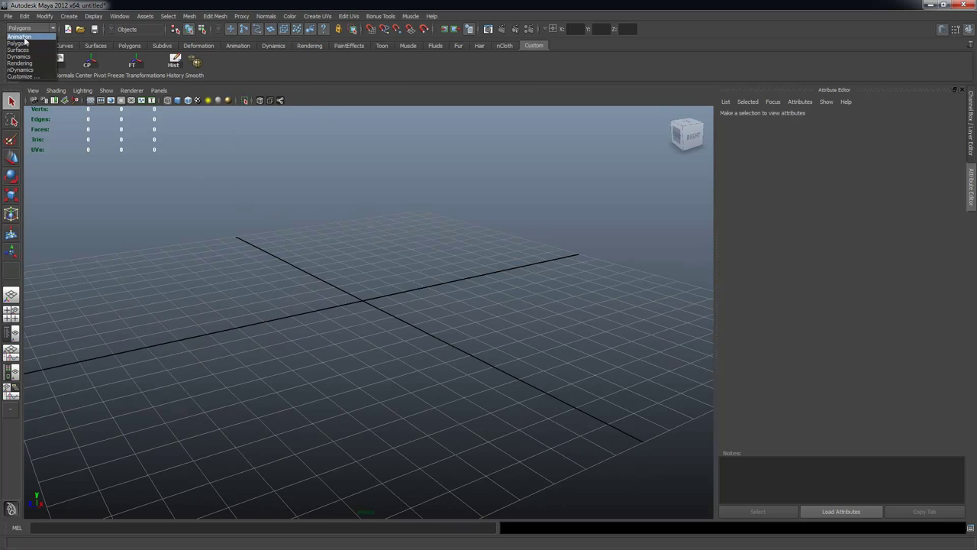
left_click(20, 42)
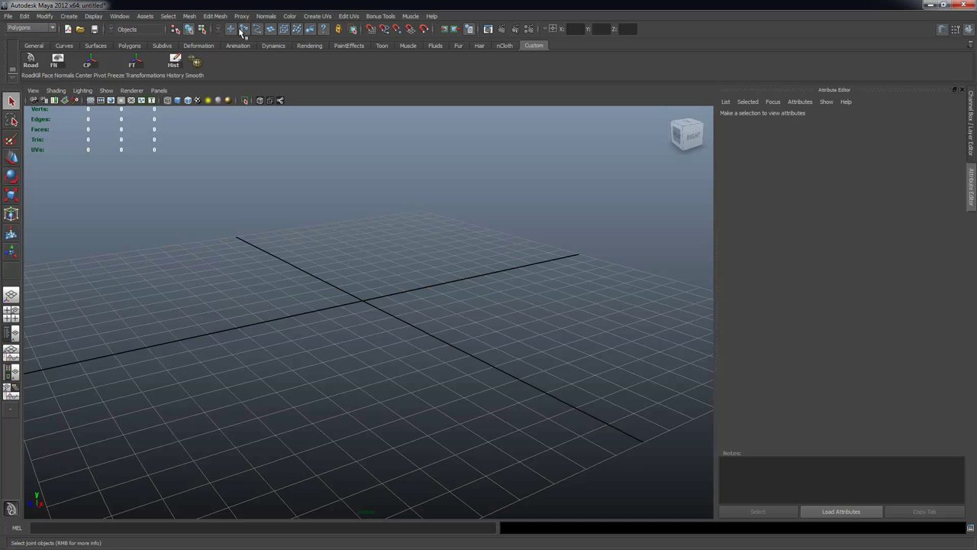
left_click(216, 16)
mouse_move(189, 17)
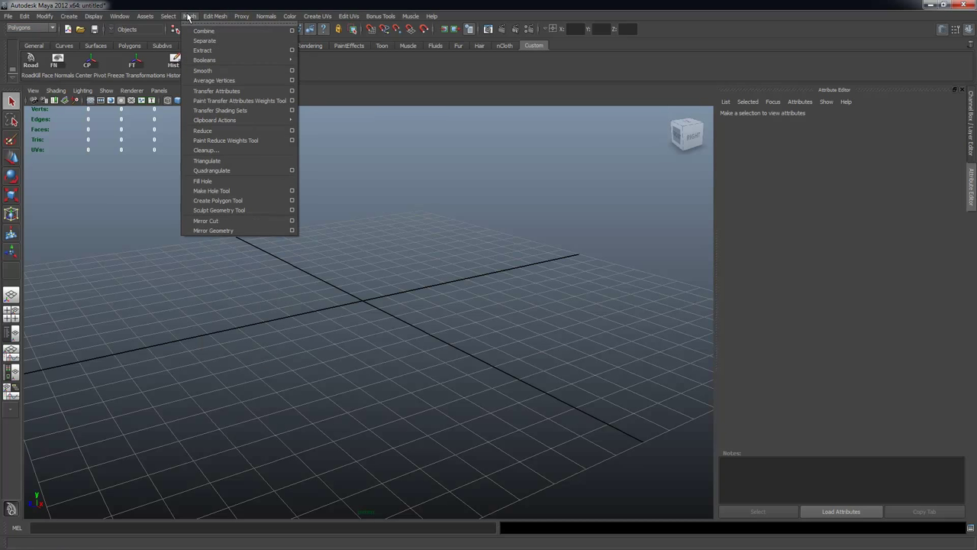
mouse_move(260, 60)
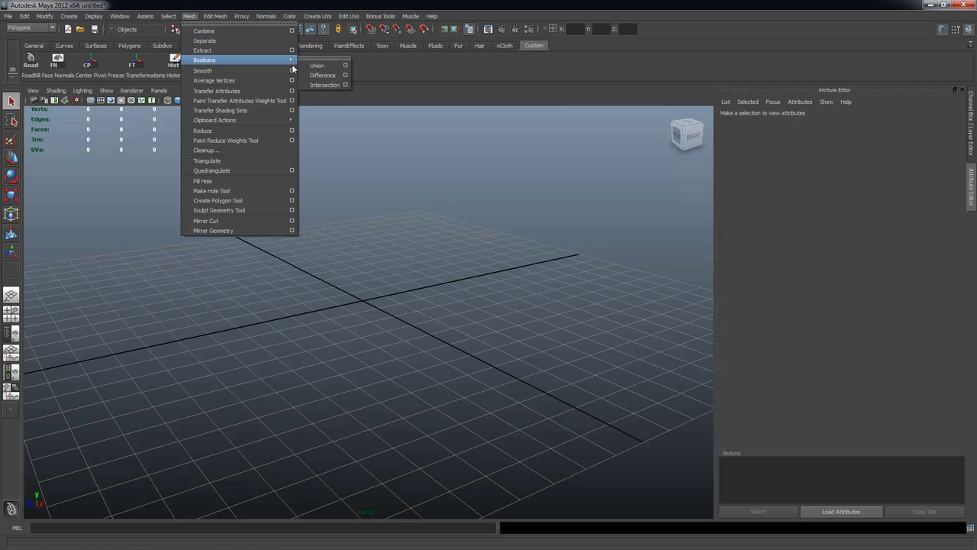
left_click(222, 46)
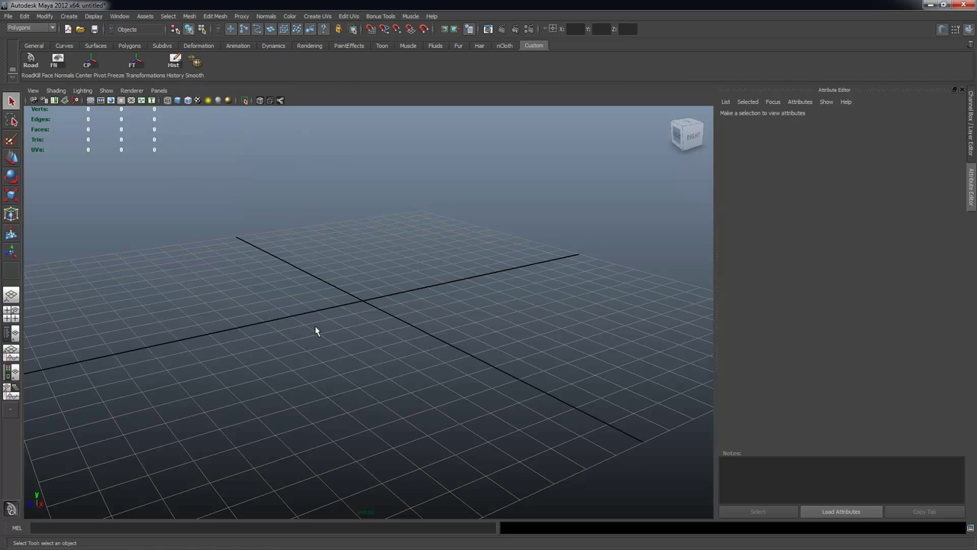
Create a polygon cube centred on the grid origin, standing on the grid, and frame it in the view.
left_click_drag(226, 290, 276, 319, "alt")
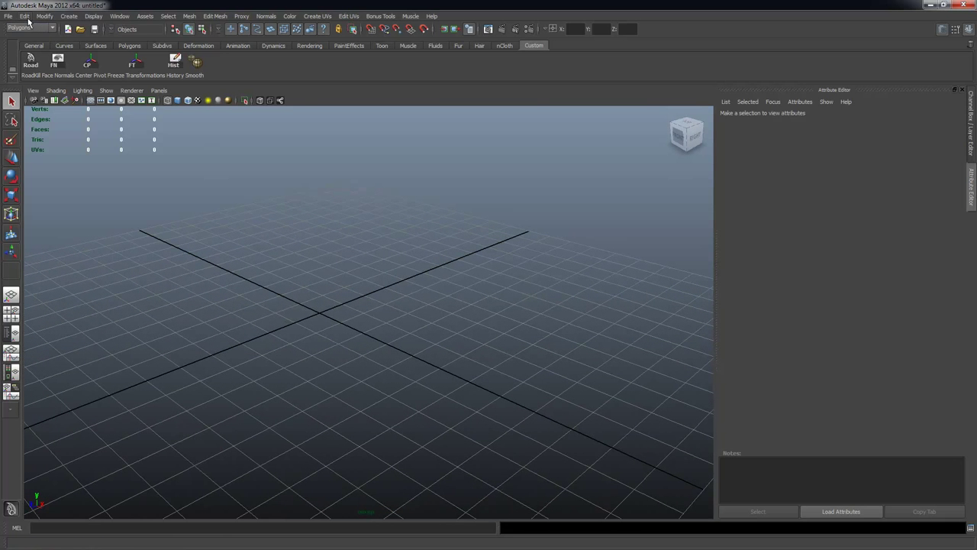
left_click(69, 16)
mouse_move(92, 41)
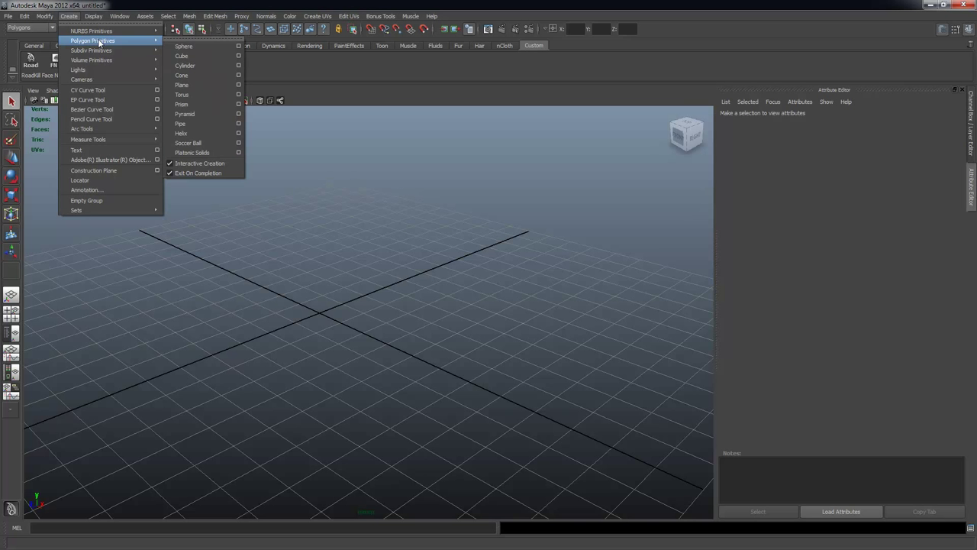
left_click(196, 56)
left_click_drag(319, 313, 510, 278)
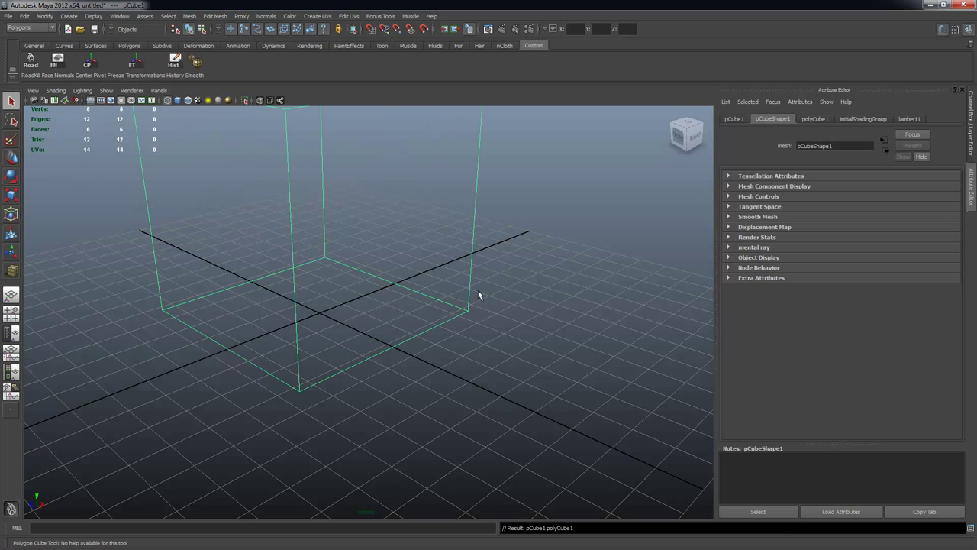
key("f")
right_click_drag(413, 322, 407, 361, "alt")
left_click_drag(407, 362, 382, 326, "alt")
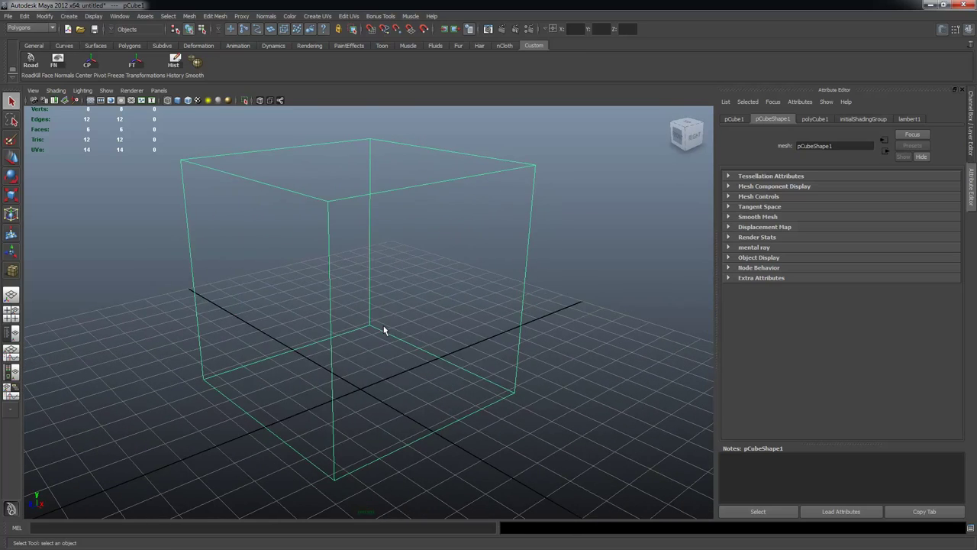
Display the cube in smooth shading with its wireframe edges overlaid, including when it is unselected.
key("5")
mouse_move(491, 338)
left_mouse_down("alt")
mouse_move(495, 331)
mouse_move(475, 341)
mouse_move(530, 334)
mouse_move(509, 331)
left_mouse_up("alt")
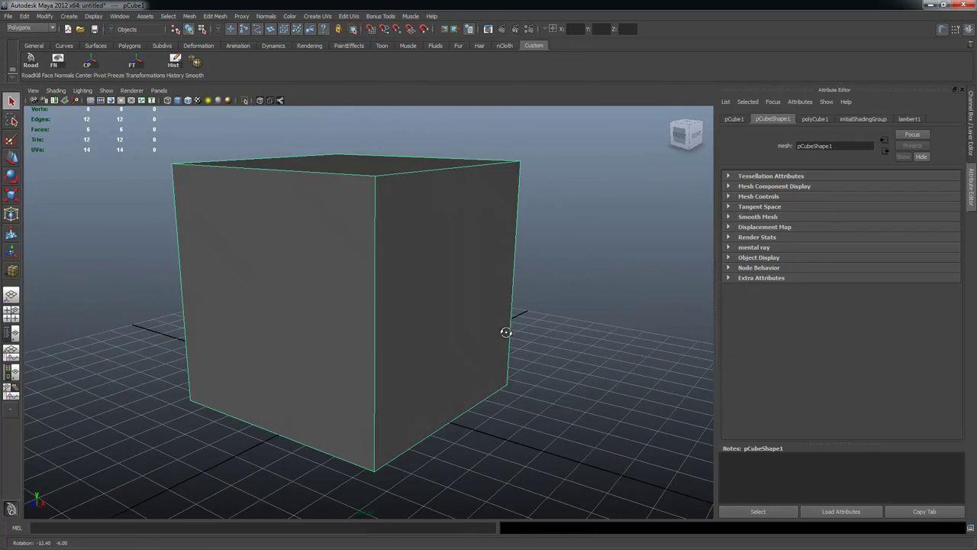
left_click(188, 100)
left_click(270, 151)
left_click_drag(481, 329, 381, 351, "alt")
left_click(412, 282)
left_click_drag(413, 283, 519, 283, "alt")
left_click(623, 243)
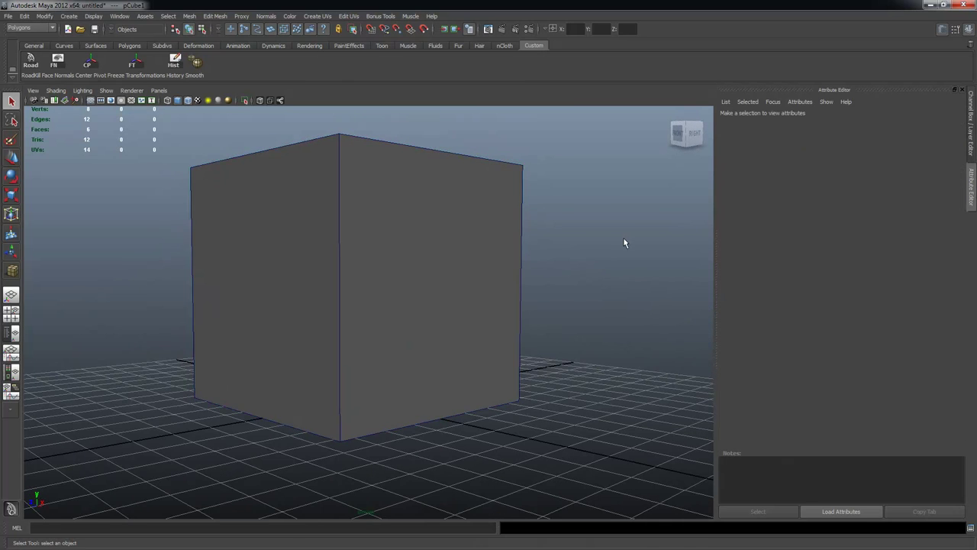
Move the cube along the Z axis until it sits past one edge of the grid.
right_click_drag(624, 243, 497, 257, "alt")
left_click_drag(497, 257, 438, 283, "alt")
left_click(438, 283)
left_click_drag(516, 323, 399, 312, "alt")
key("w")
left_click_drag(351, 289, 139, 290)
left_click_drag(283, 346, 310, 349, "alt")
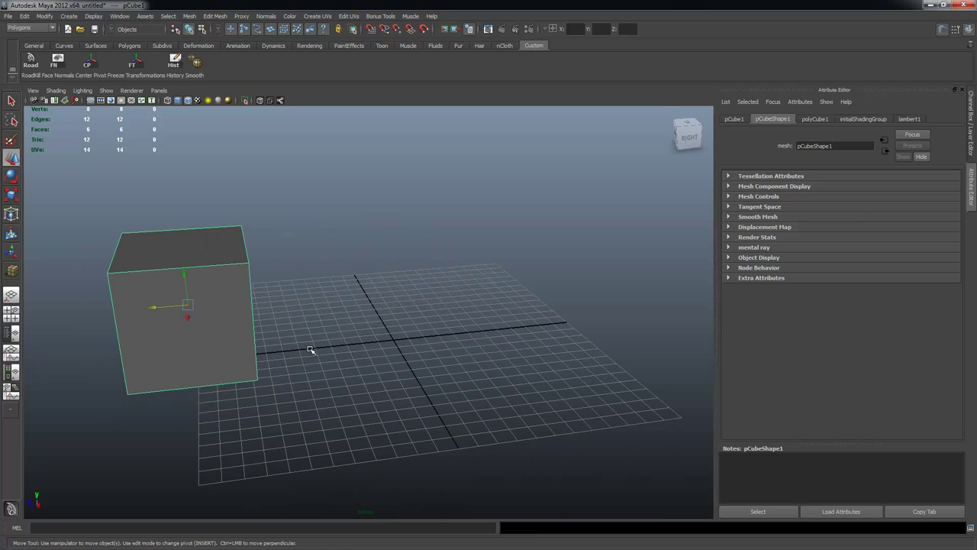
Duplicate the cube along the Z axis and repeat the offset to form a row of three cubes.
key("ctrl+d")
left_click_drag(168, 316, 304, 316)
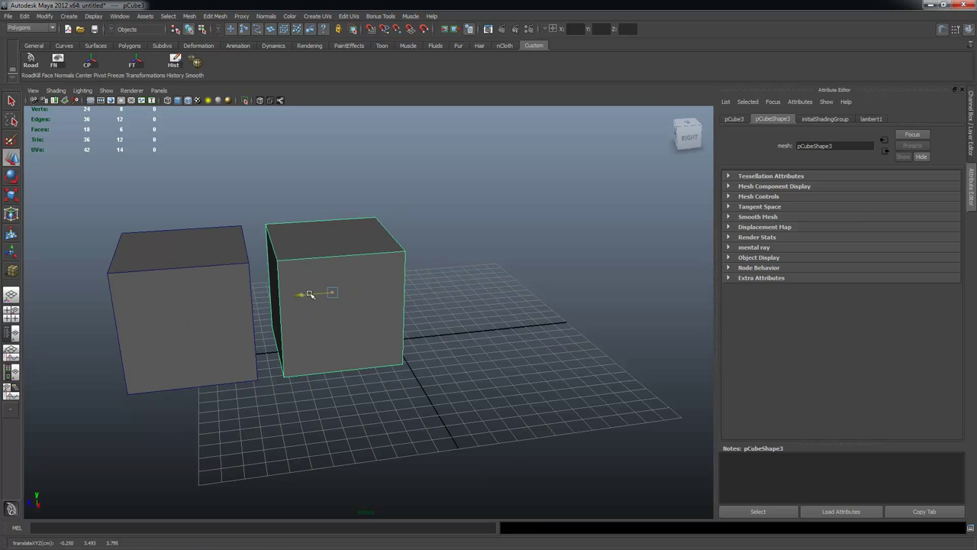
key("shift+d")
left_click_drag(462, 296, 532, 391, "alt")
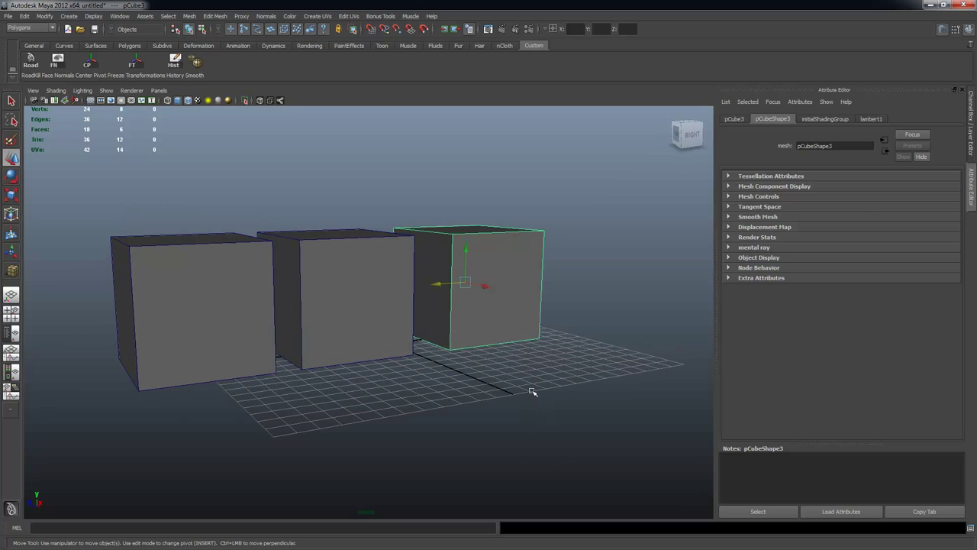
Duplicate the last cube in the row and scale the copy uniformly to about 0.509, protruding through its front face.
key("ctrl+d")
mouse_move(474, 329)
left_mouse_down("alt")
mouse_move(501, 331)
mouse_move(460, 288)
mouse_move(495, 279)
mouse_move(450, 283)
mouse_move(435, 306)
mouse_move(465, 305)
mouse_move(477, 319)
left_mouse_up("alt")
key("r")
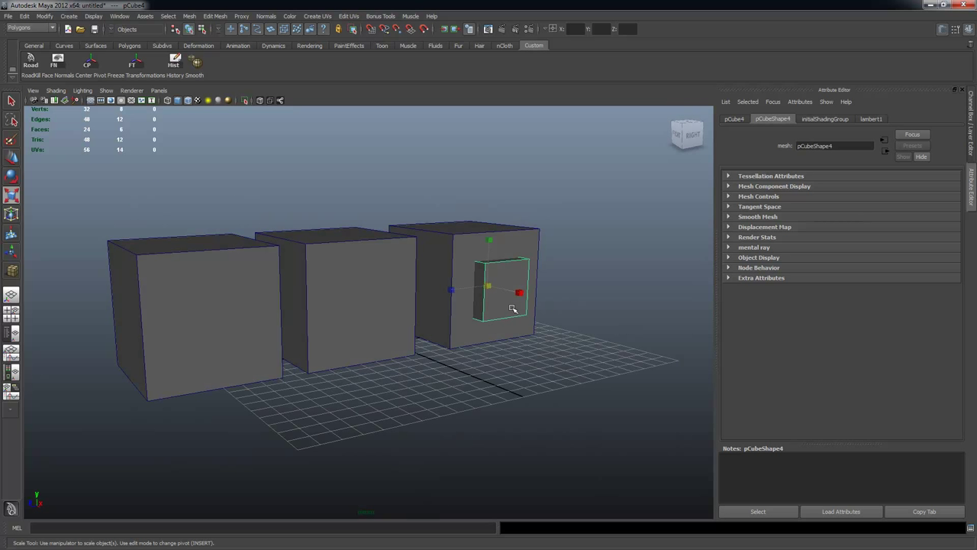
Duplicate the small cube twice along the Z axis so each large cube has one protruding from its front face.
key("w")
key("ctrl+d")
left_click_drag(474, 290, 169, 321)
key("ctrl+d")
key("q")
left_click(600, 318)
left_click_drag(600, 317, 430, 313, "alt")
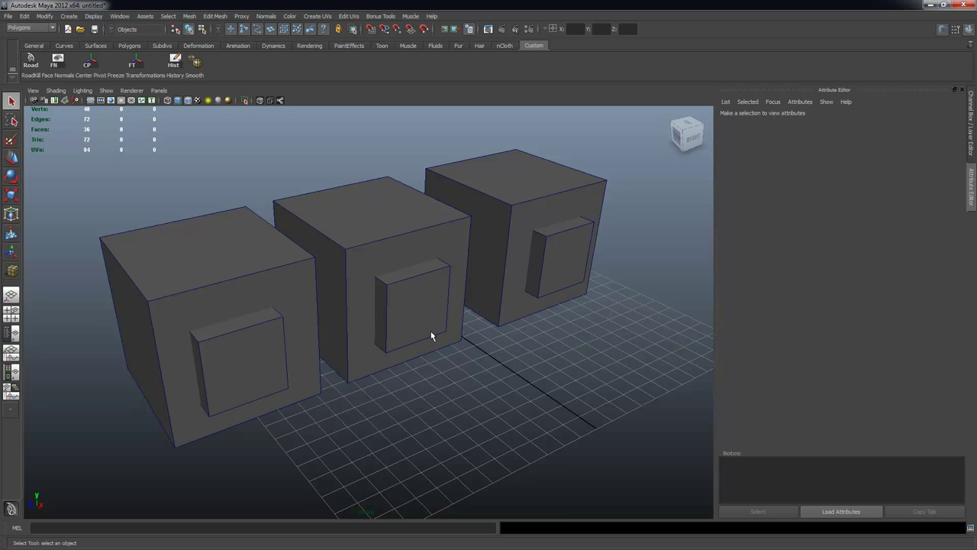
Merge the nearest large cube and its small cube with a Boolean Union.
left_click_drag(470, 325, 435, 361, "alt")
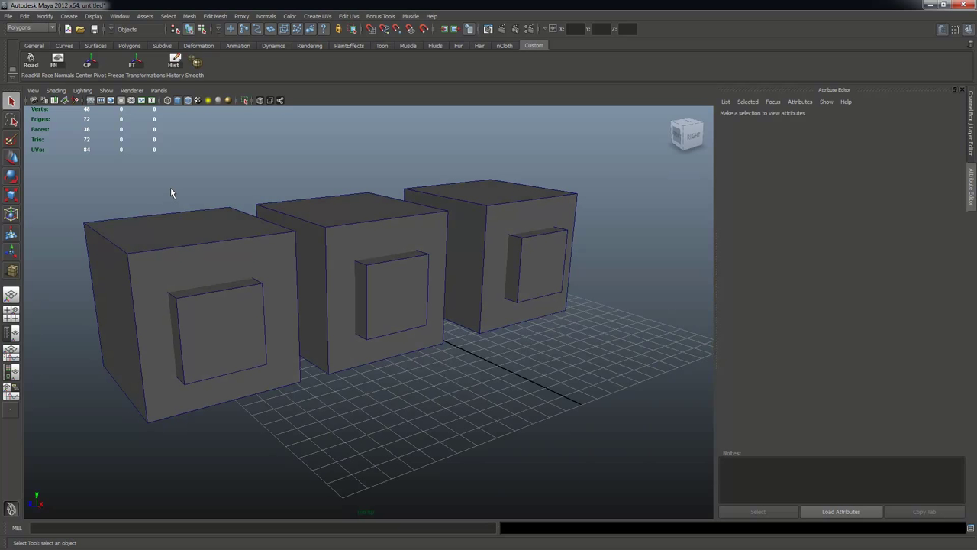
left_click(112, 267)
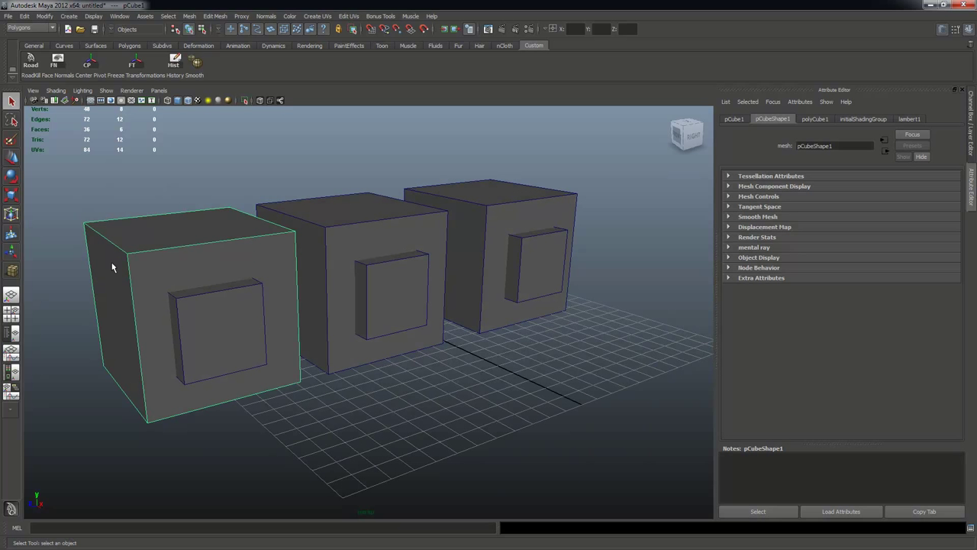
left_click(190, 305)
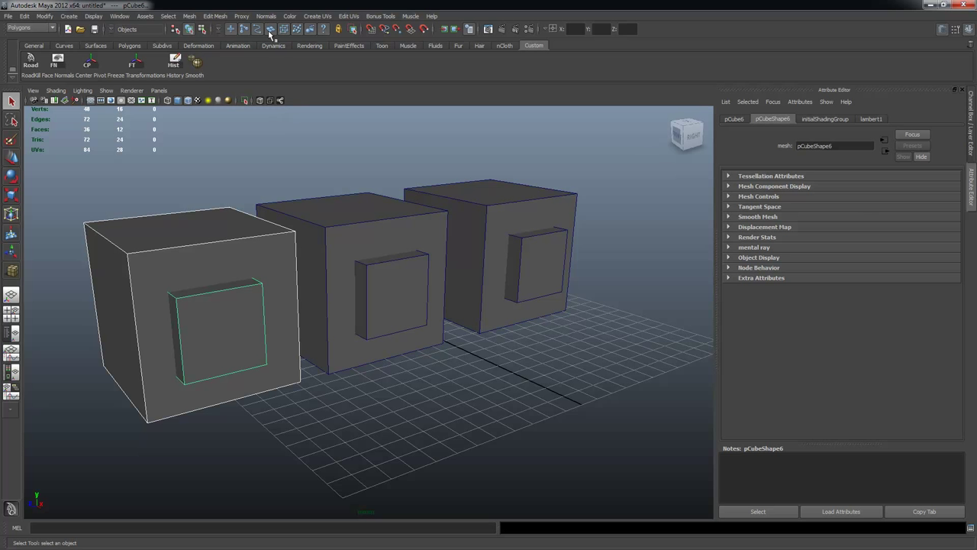
left_click(193, 16)
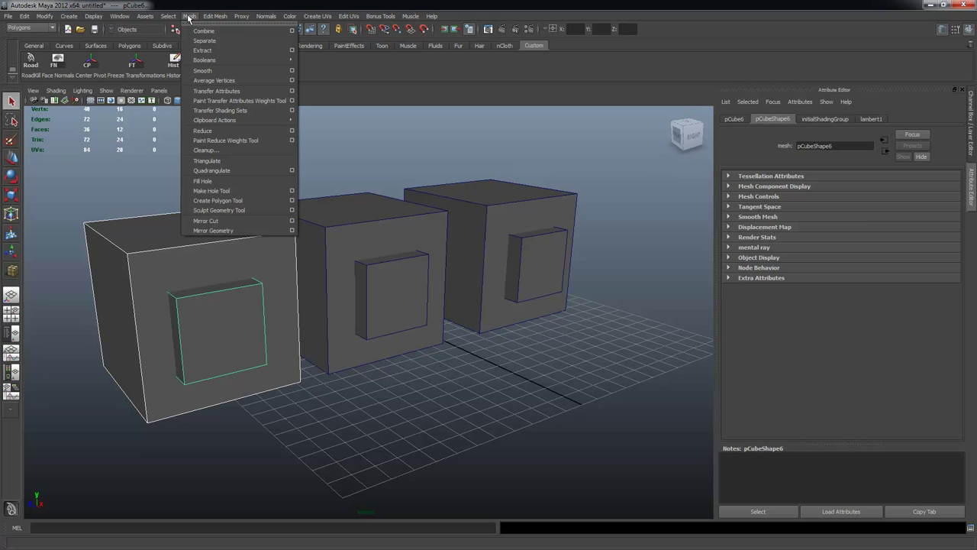
mouse_move(203, 61)
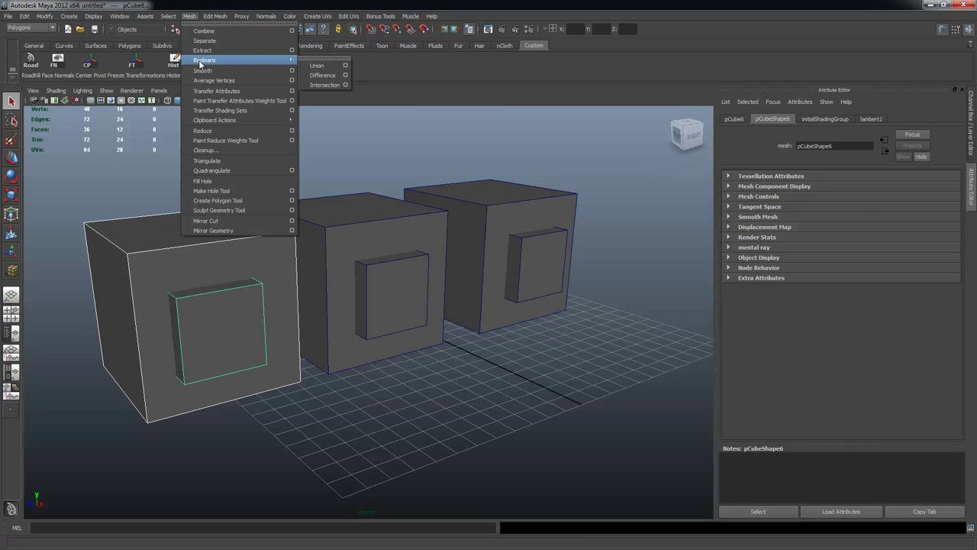
left_click(319, 66)
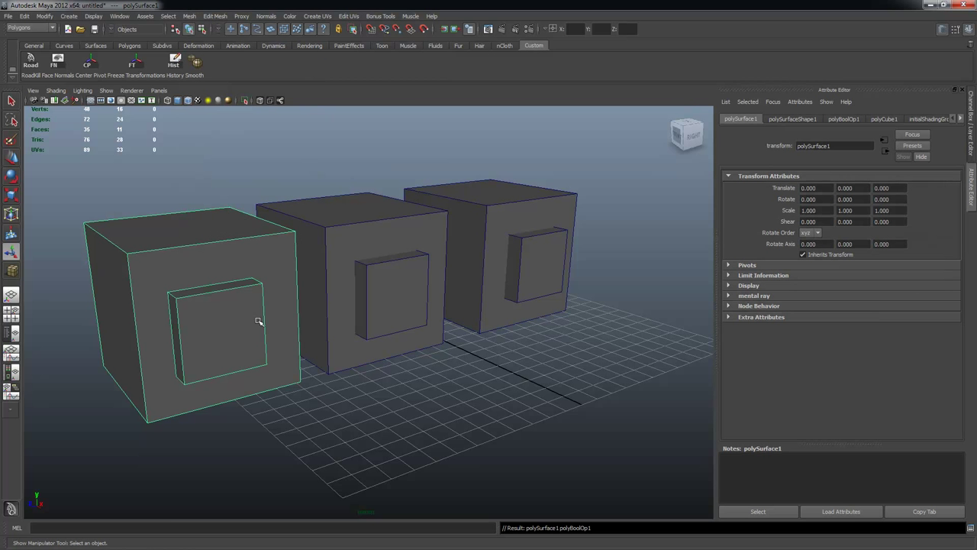
Examine the united mesh in wireframe against the unmerged pairs, and inspect its interior in shaded display.
left_click_drag(257, 323, 275, 321, "alt")
left_click_drag(191, 306, 318, 336, "alt")
left_click(461, 280)
key("4")
mouse_move(480, 306)
left_mouse_down("alt")
mouse_move(420, 303)
mouse_move(260, 257)
mouse_move(389, 316)
mouse_move(297, 310)
mouse_move(261, 353)
mouse_move(202, 310)
left_mouse_up("alt")
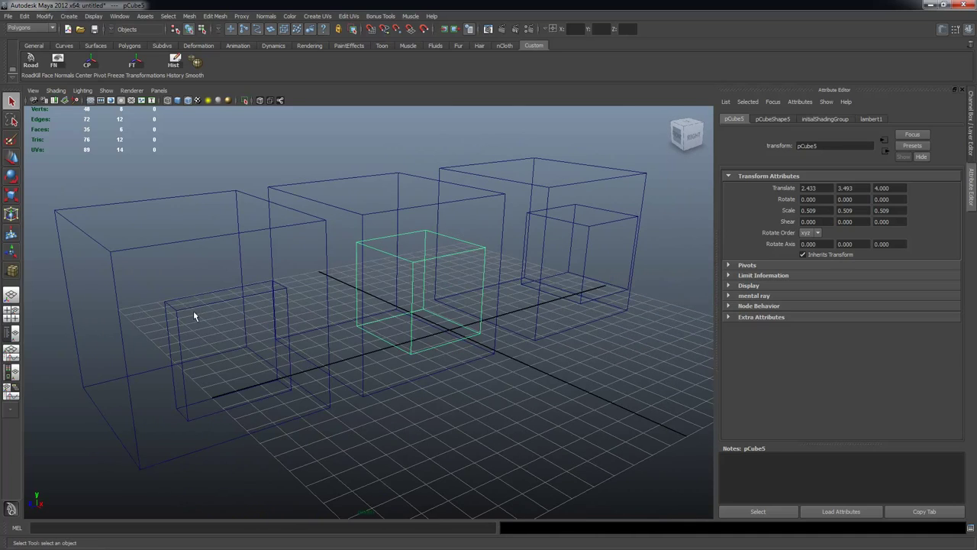
left_click(208, 292)
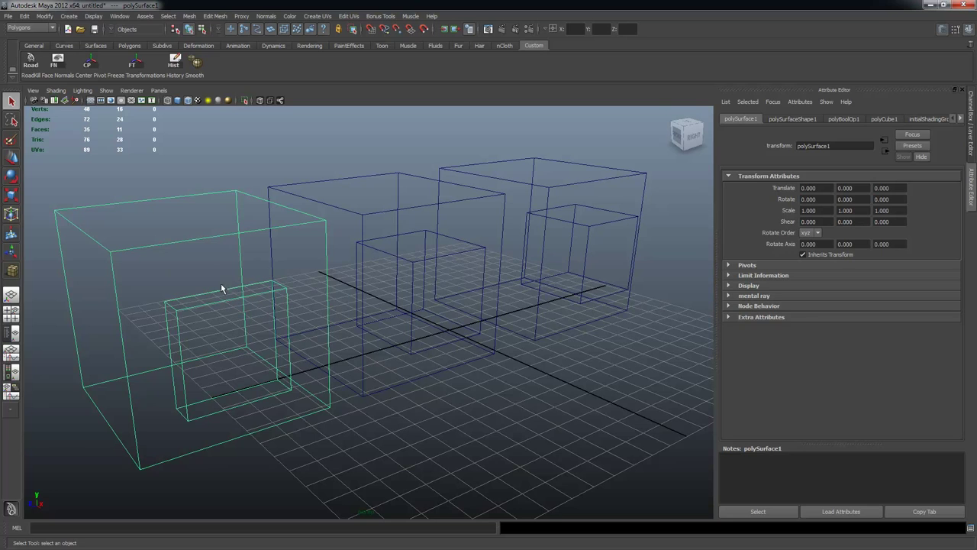
mouse_move(392, 298)
left_mouse_down("alt")
mouse_move(344, 334)
mouse_move(423, 352)
mouse_move(381, 349)
mouse_move(445, 373)
mouse_move(402, 345)
left_mouse_up("alt")
mouse_move(402, 344)
right_mouse_down("alt")
mouse_move(527, 355)
mouse_move(541, 344)
mouse_move(649, 361)
right_mouse_up("alt")
key("5")
left_click_drag(650, 362, 385, 235, "alt")
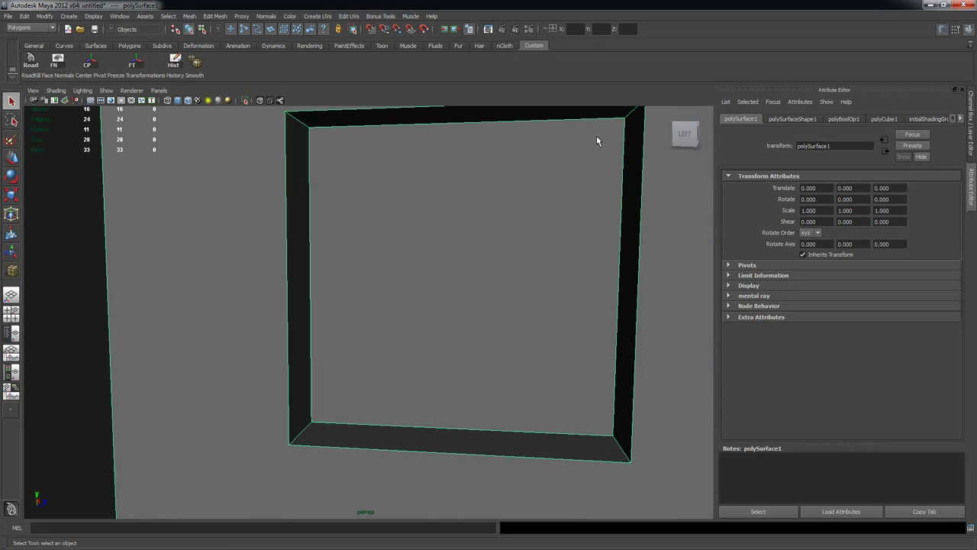
Subtract the small cube from the middle large cube with a Boolean Difference.
left_click_drag(351, 428, 399, 118, "alt")
left_click(474, 226)
left_click(509, 281, "shift")
left_click_drag(509, 280, 402, 133, "alt")
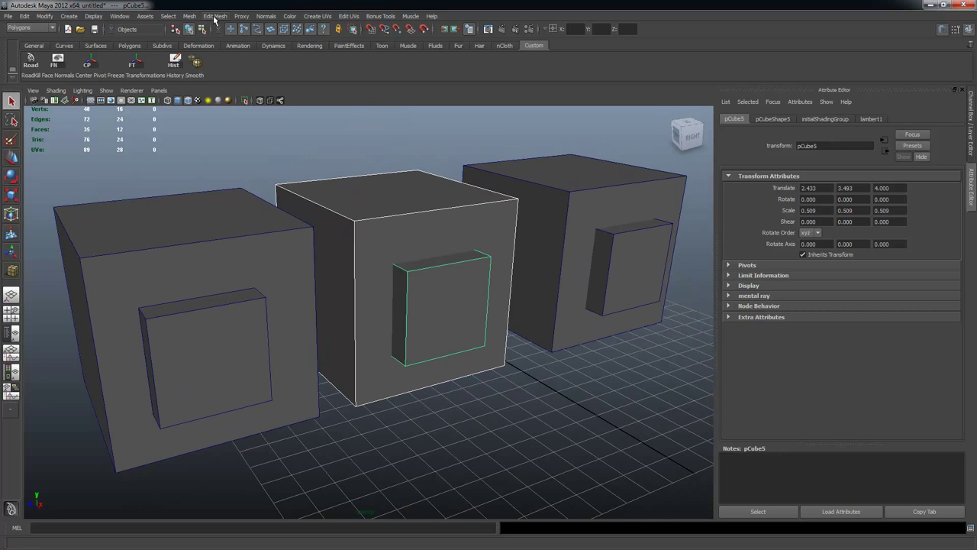
left_click(188, 16)
mouse_move(201, 61)
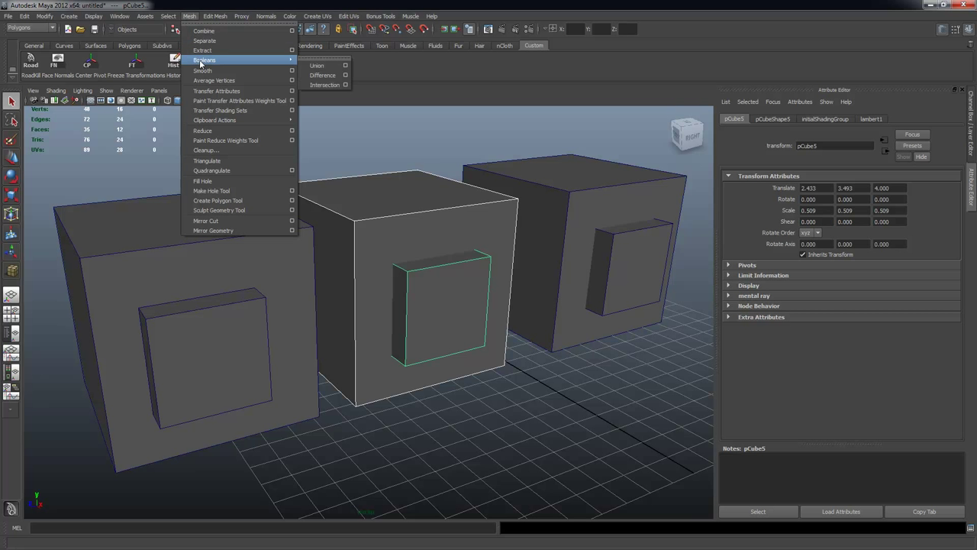
left_click(322, 75)
left_click_drag(540, 327, 385, 196, "alt")
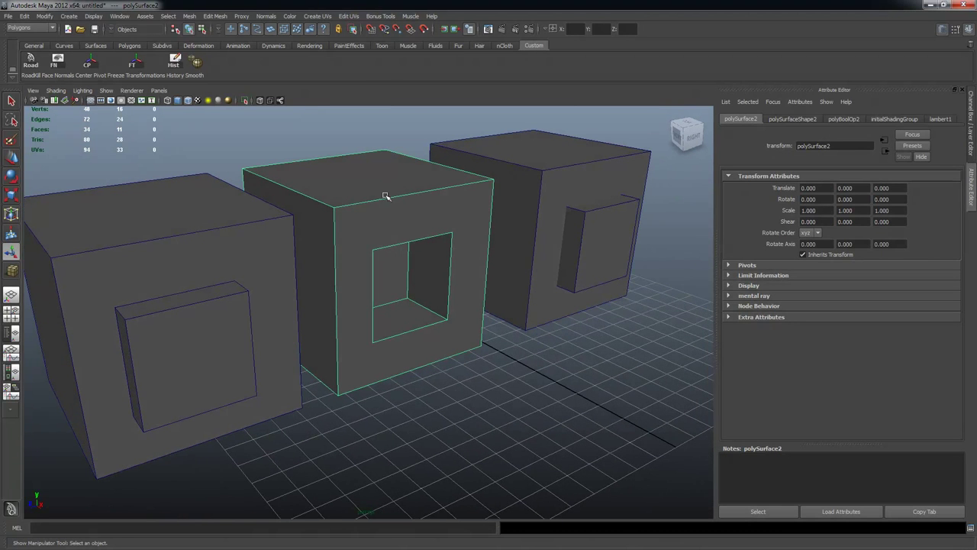
Apply a Boolean Intersection to the farthest large cube and its small cube, keeping only their overlapping volume.
left_click_drag(465, 247, 503, 223, "alt")
left_click(498, 187)
left_click(516, 255)
left_click(497, 187)
left_click(549, 252, "shift")
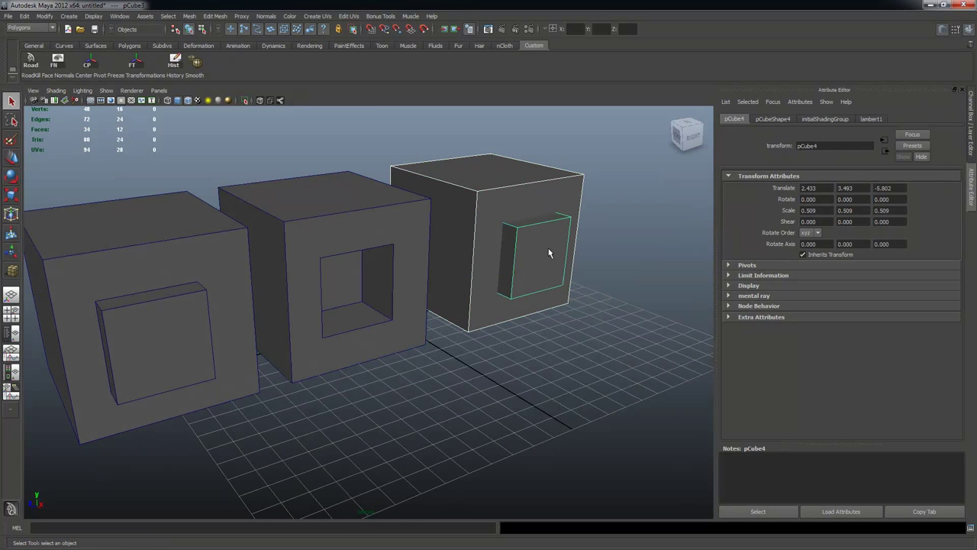
left_click(188, 16)
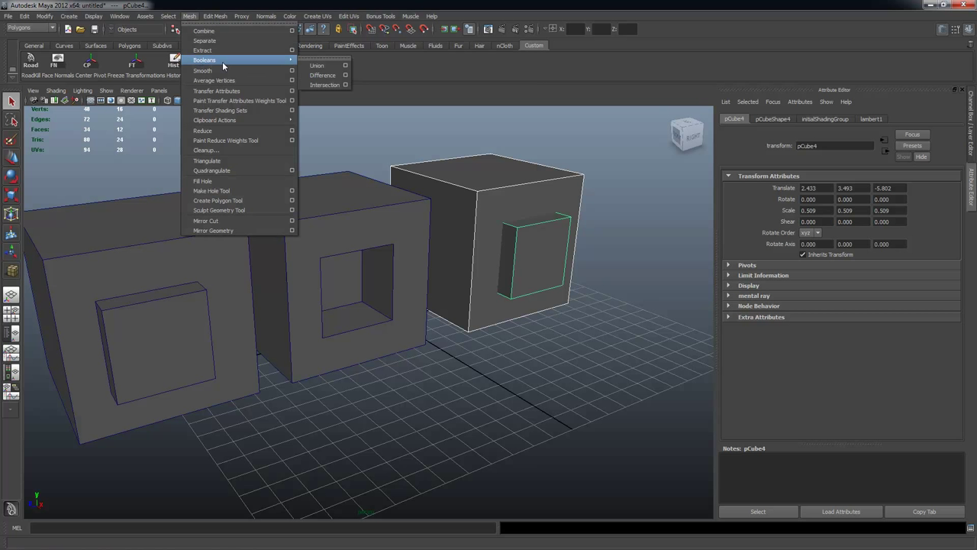
left_click(327, 85)
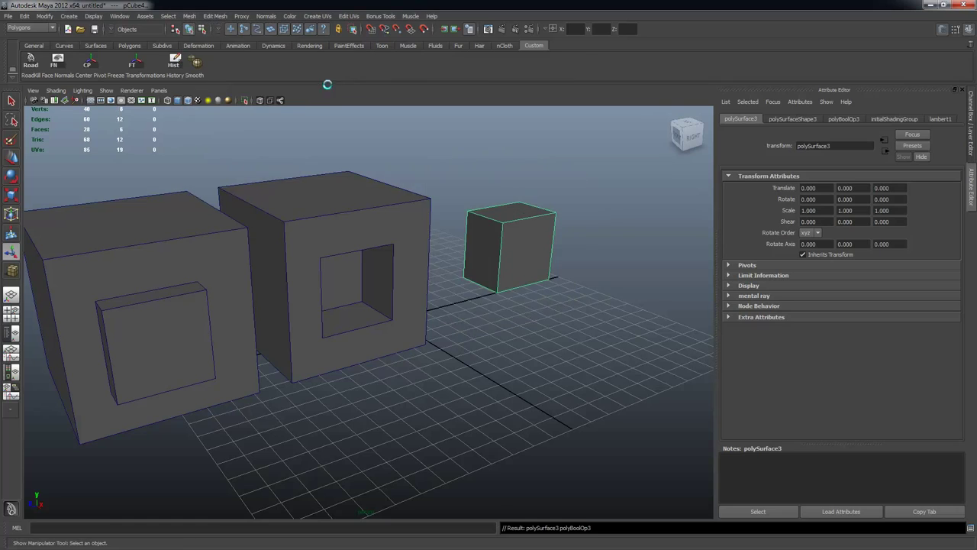
Examine the intersection solid from several angles and compare it with the union and difference meshes.
left_click_drag(539, 239, 382, 293, "alt")
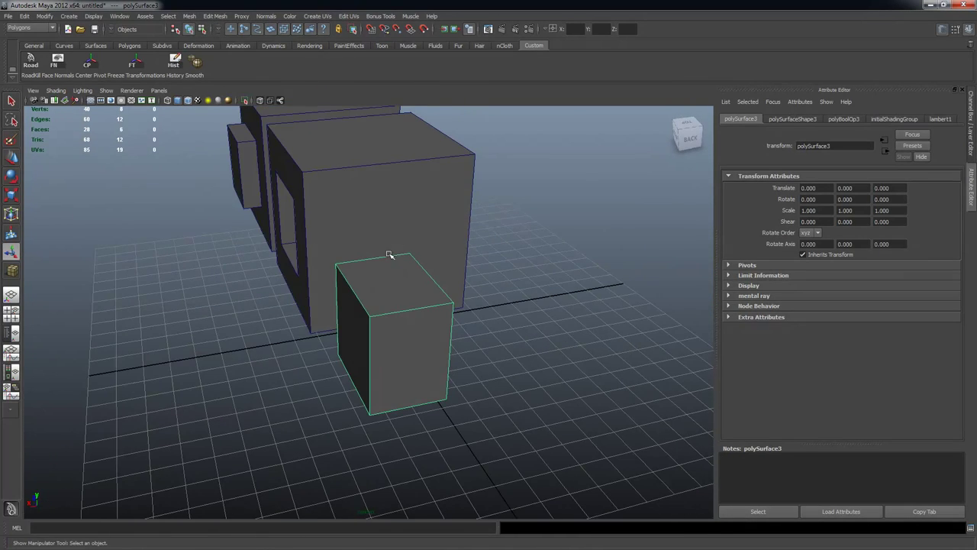
left_click_drag(372, 253, 499, 199, "alt")
left_click_drag(402, 286, 346, 252, "alt")
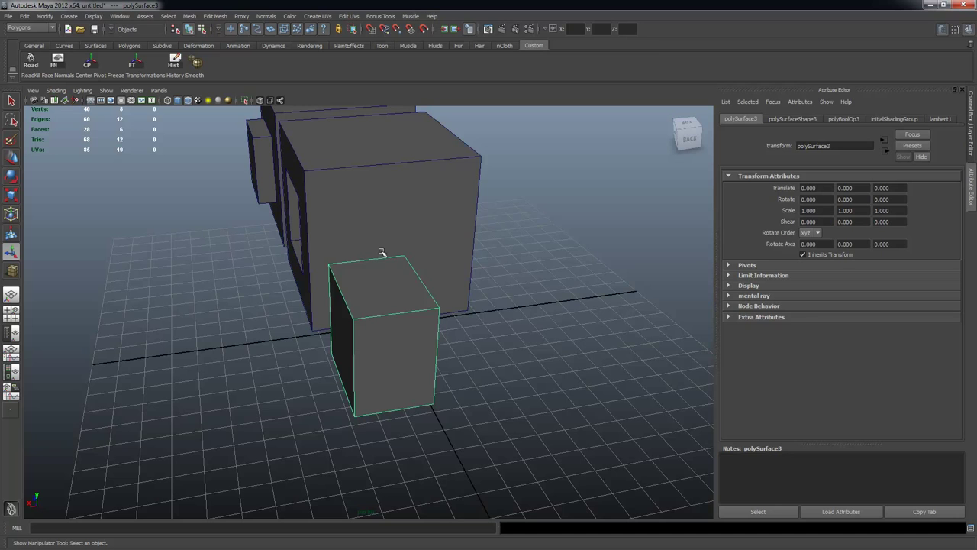
left_click_drag(372, 414, 440, 373, "alt")
left_click_drag(425, 332, 550, 218, "alt")
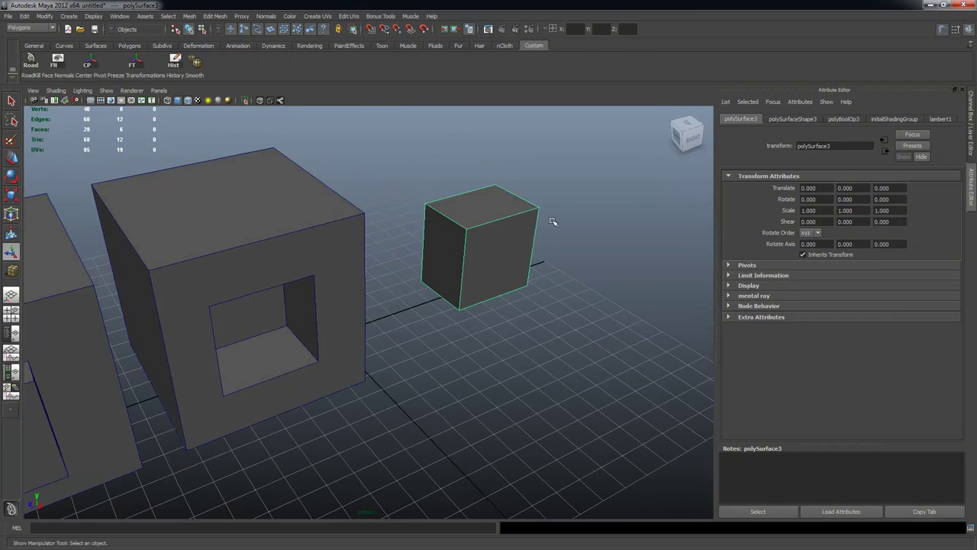
left_click_drag(534, 331, 529, 306, "alt")
key("q")
left_click(218, 252)
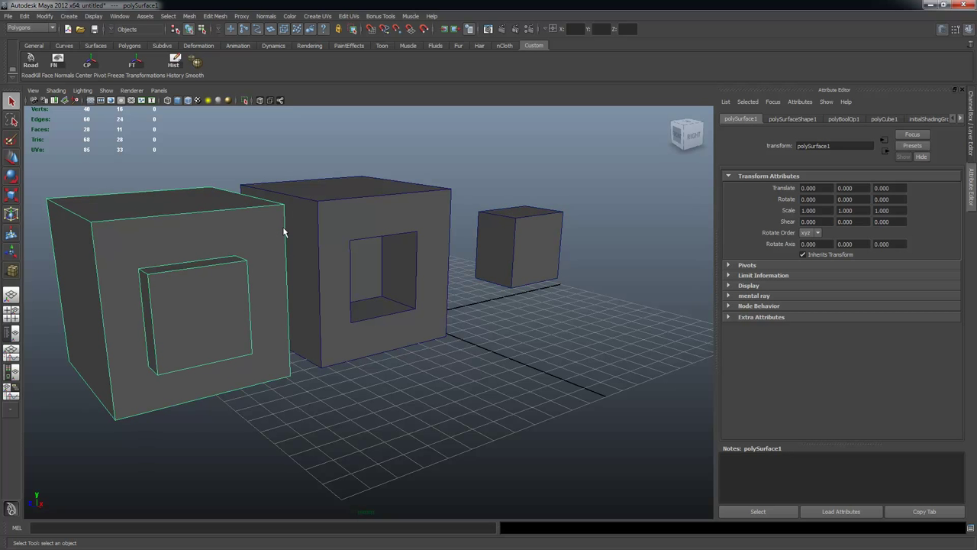
left_click(190, 16)
mouse_move(213, 63)
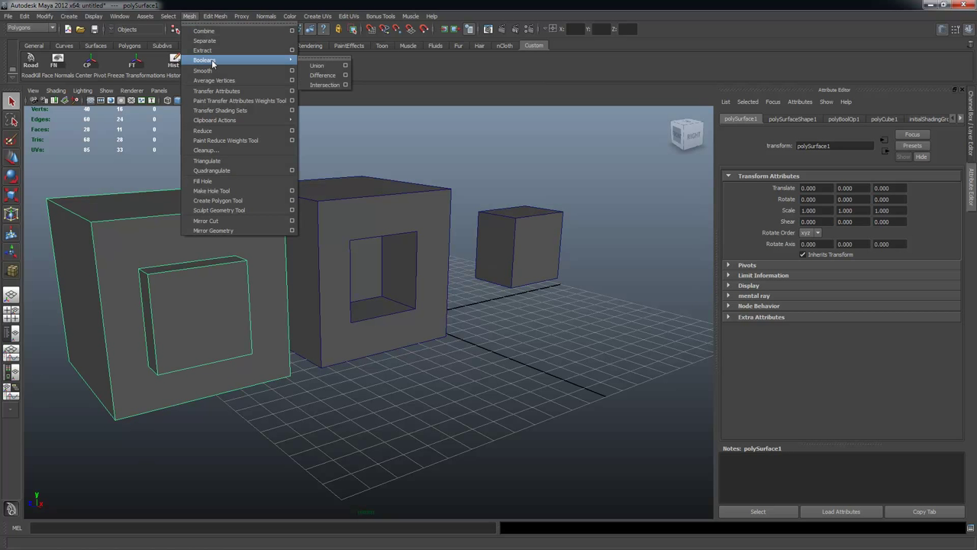
left_click(234, 5)
left_click(359, 205)
left_click_drag(534, 281, 501, 277, "alt")
left_click(576, 285)
mouse_move(578, 286)
left_mouse_down("alt")
mouse_move(570, 288)
mouse_move(578, 277)
left_mouse_up("alt")
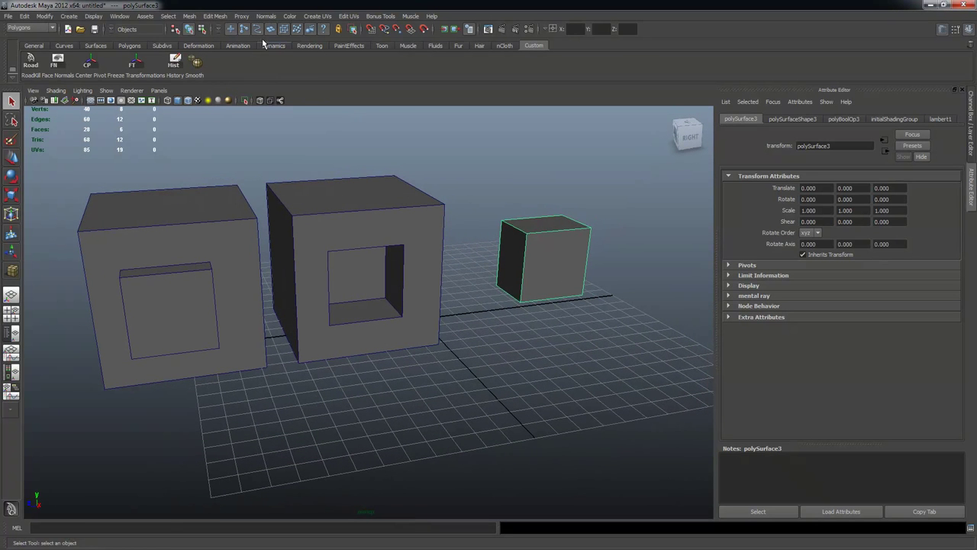
left_click(188, 16)
mouse_move(218, 64)
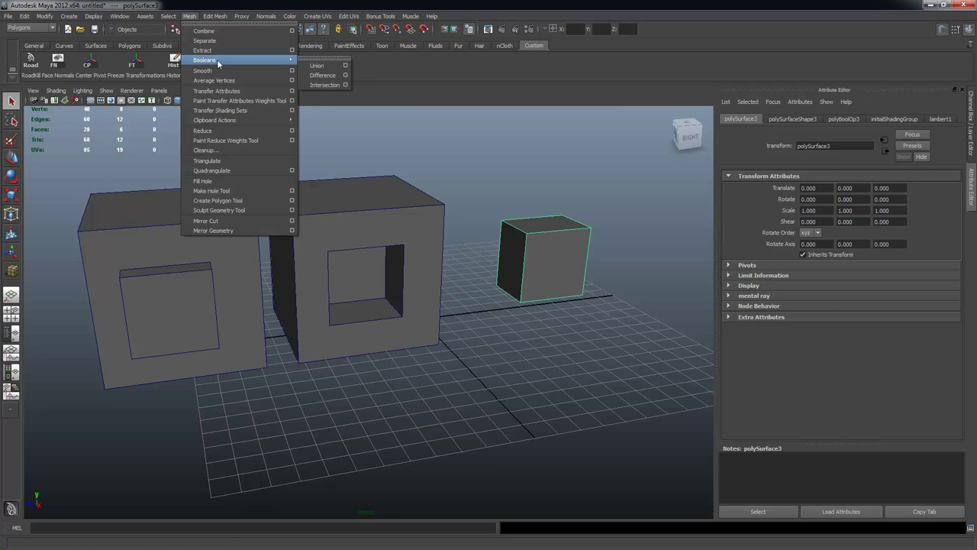
left_click(210, 4)
left_click_drag(500, 258, 528, 265, "alt")
left_click_drag(497, 226, 513, 306, "alt")
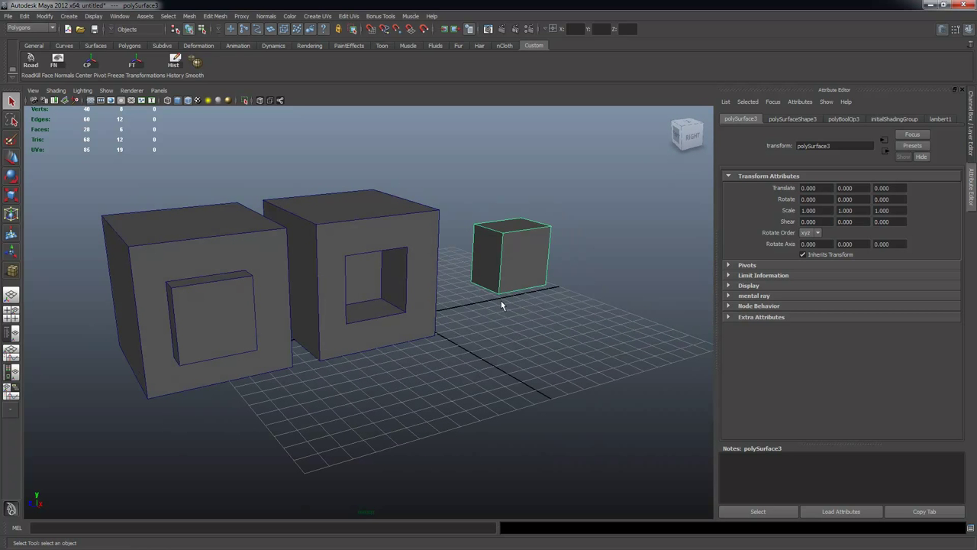
Examine the united mesh's front face and the corners around its protruding block from several angles.
left_click_drag(343, 261, 313, 267, "alt")
left_click(244, 237)
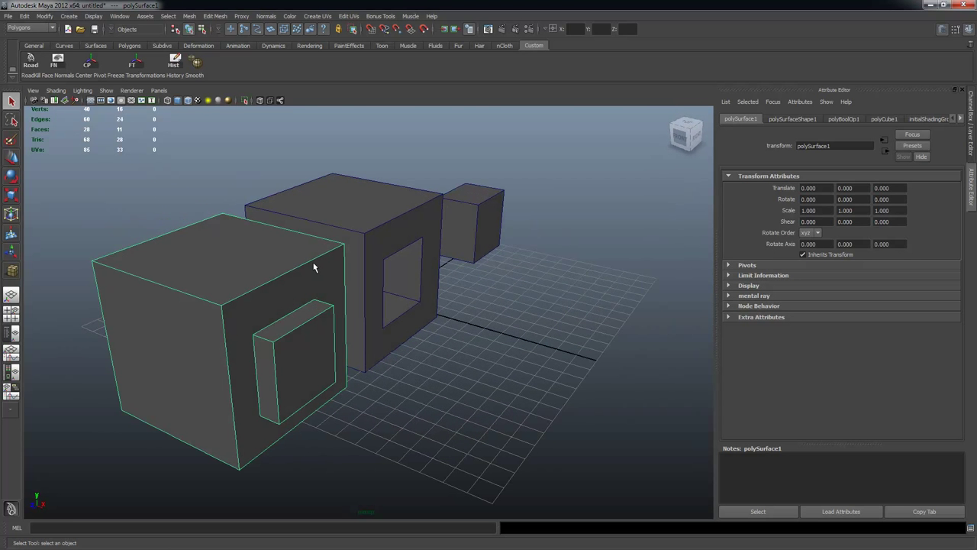
left_click_drag(297, 371, 206, 313, "alt")
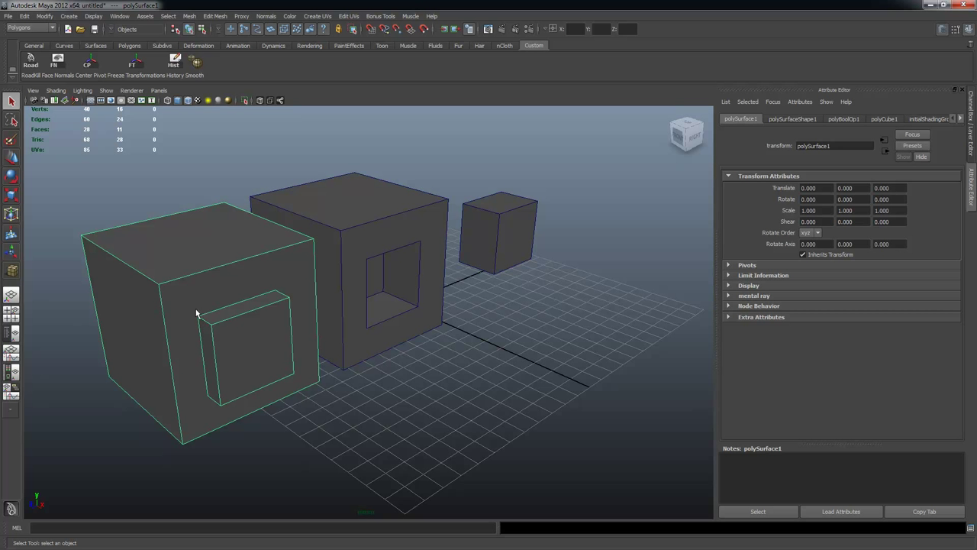
left_click_drag(323, 343, 224, 263, "alt")
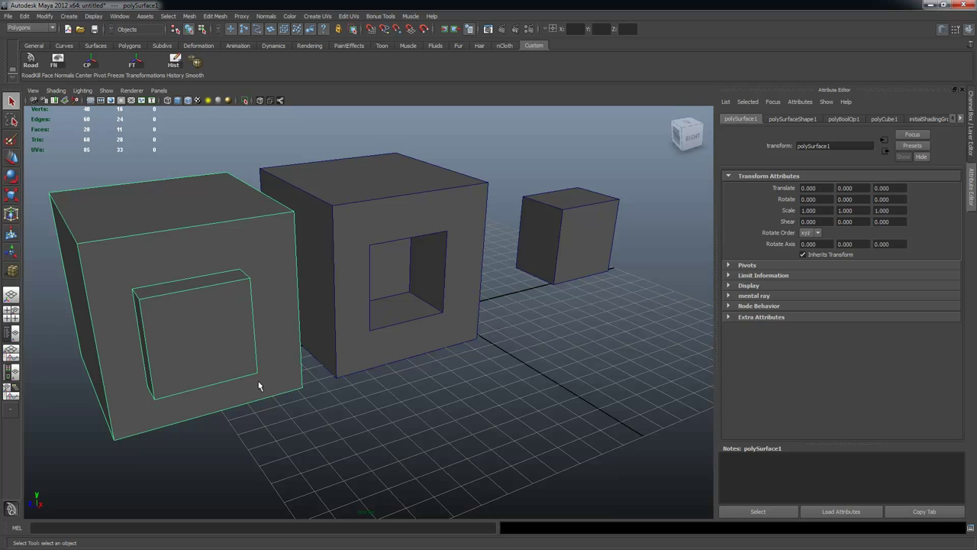
left_click_drag(335, 383, 189, 226, "alt")
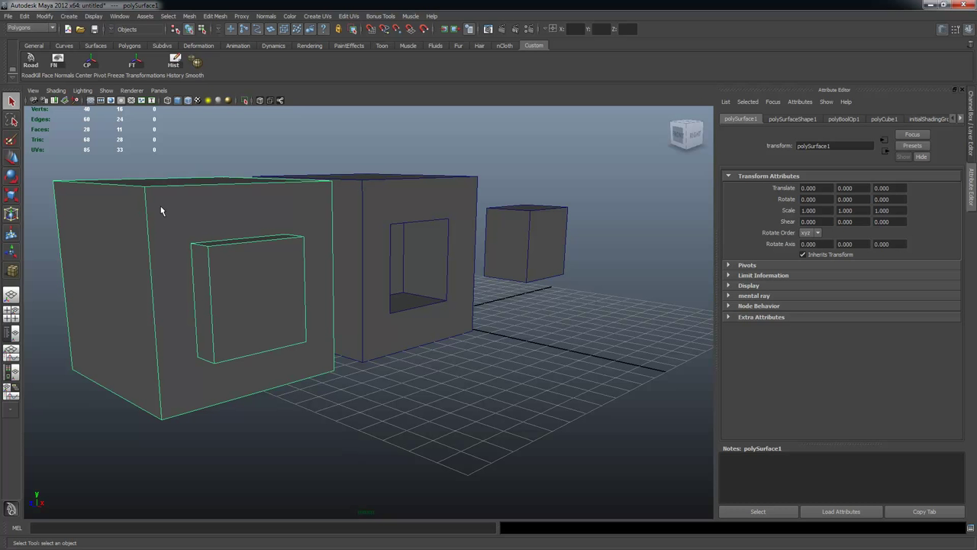
left_click_drag(310, 240, 201, 252, "alt")
left_click_drag(238, 304, 218, 279, "alt")
left_click_drag(275, 333, 314, 354, "alt")
right_click_drag(314, 353, 299, 349, "alt")
left_click_drag(299, 349, 205, 248, "alt")
right_click_drag(379, 334, 366, 328, "alt")
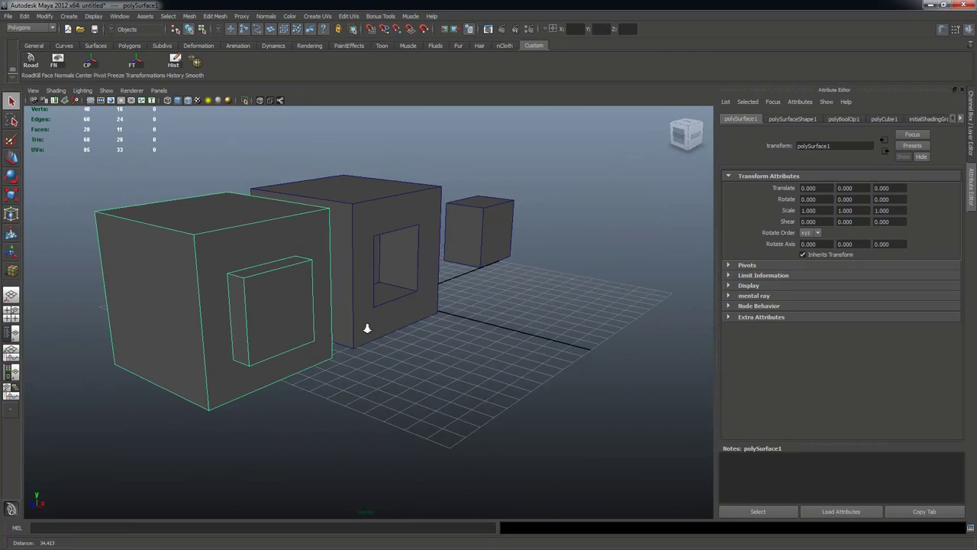
left_click_drag(366, 328, 373, 340, "alt")
right_click_drag(374, 341, 362, 316, "alt")
middle_click_drag(379, 335, 364, 320, "alt")
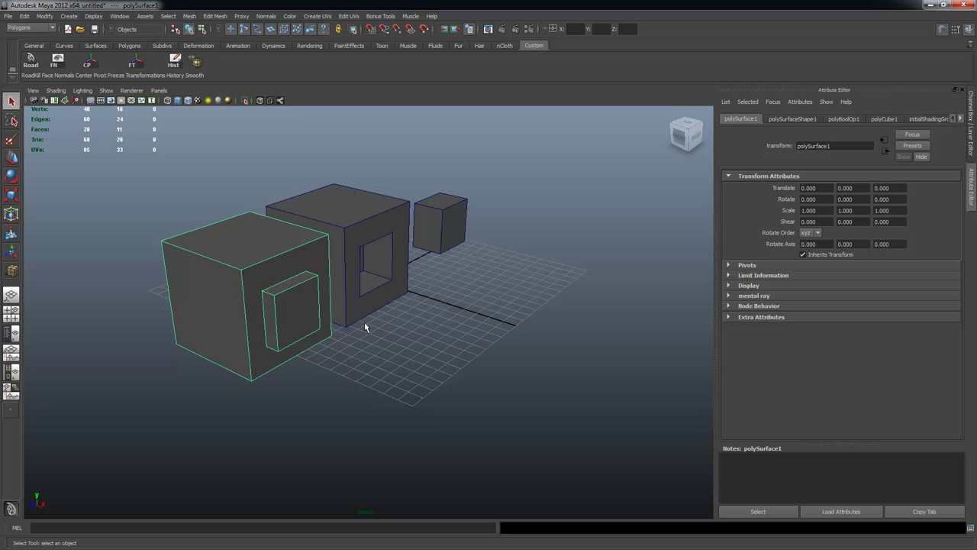
Duplicate the united mesh and move the copy in front of the other meshes, to about X 12.4, Z -8.5.
key("ctrl+d")
key("w")
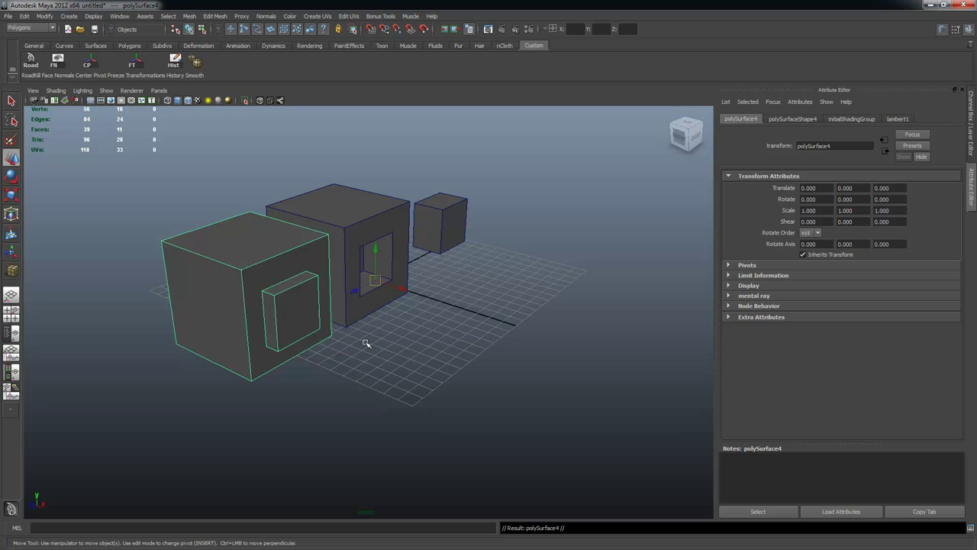
left_click_drag(367, 342, 379, 338, "alt")
left_click_drag(398, 279, 554, 335)
left_click_drag(535, 366, 504, 384, "alt")
key("q")
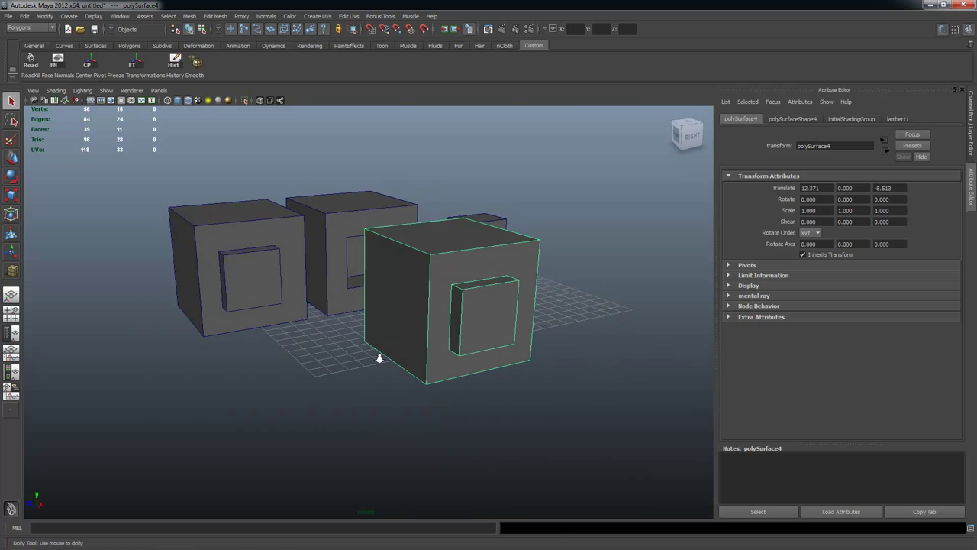
Triangulate all faces of the duplicated union mesh.
right_click_drag(378, 357, 414, 369, "alt")
left_click_drag(415, 369, 380, 366, "alt")
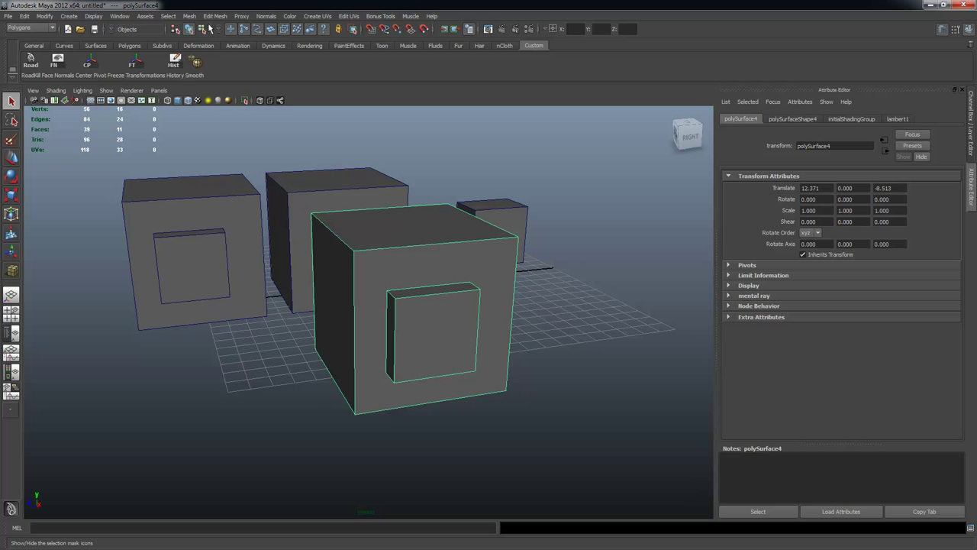
left_click(188, 16)
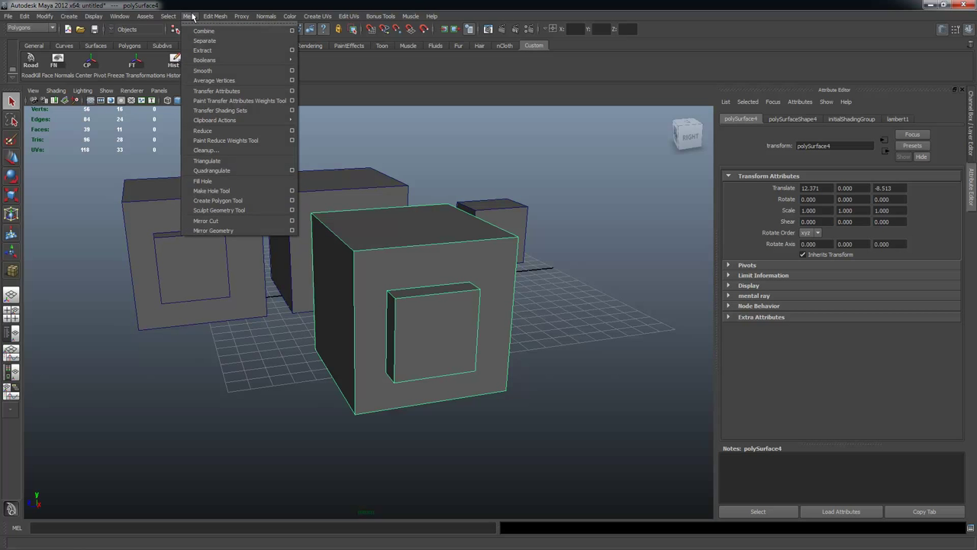
left_click(206, 160)
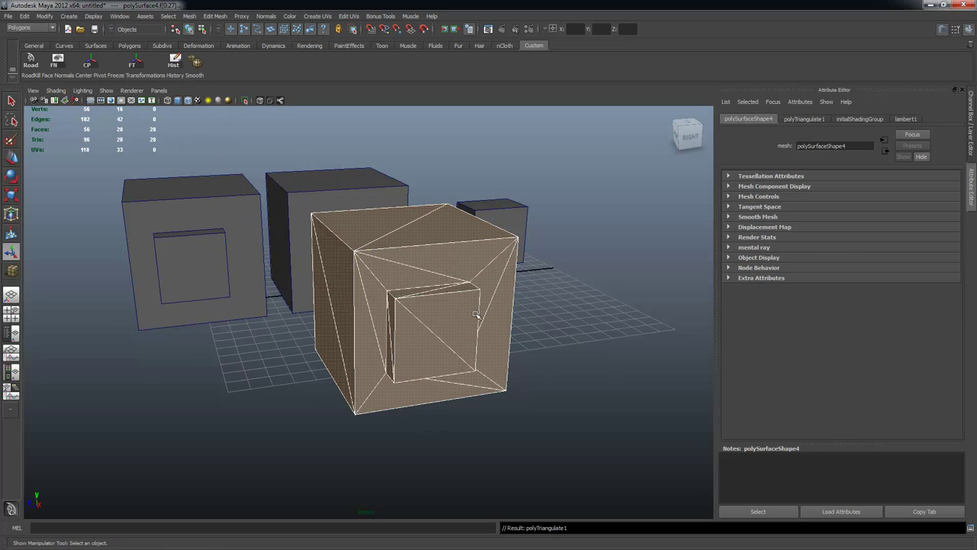
scroll(446, 351, "up", 3)
left_click_drag(450, 354, 461, 313, "alt")
key("q")
right_click_drag(461, 314, 423, 292, "alt")
middle_click_drag(424, 292, 450, 320, "alt")
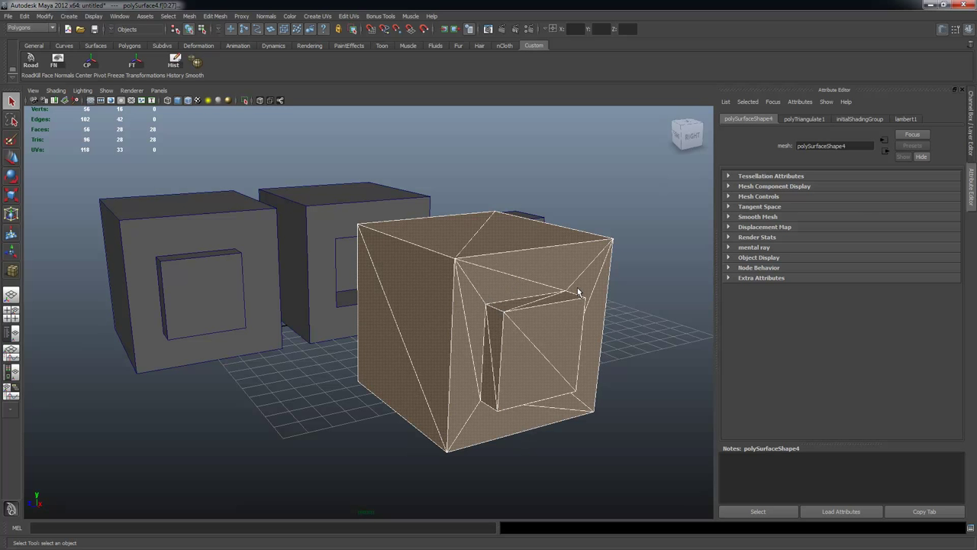
Compare the edge layout of the triangulated copy with the original united mesh.
left_click(144, 229)
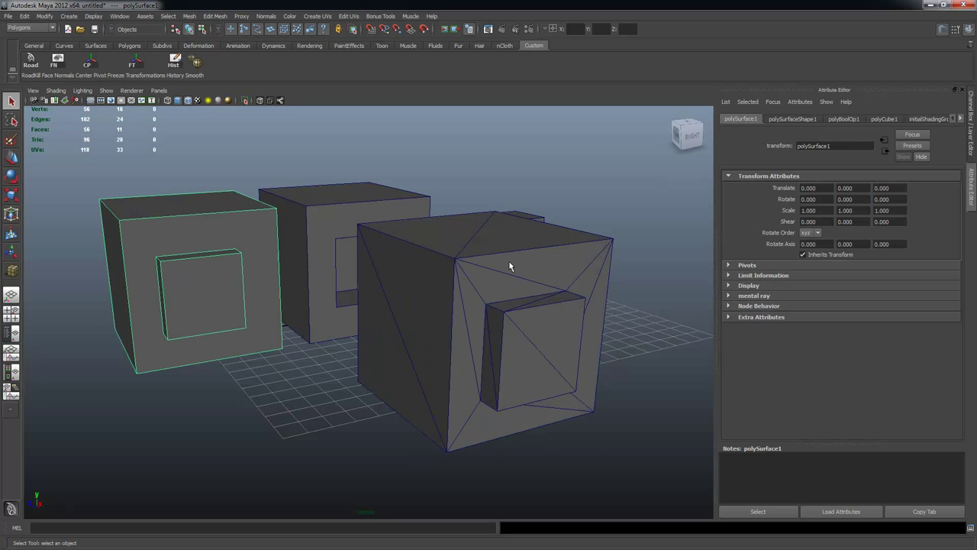
mouse_move(495, 310)
left_mouse_down("alt")
mouse_move(469, 312)
mouse_move(512, 323)
mouse_move(491, 318)
left_mouse_up("alt")
right_click_drag(491, 318, 498, 325, "alt")
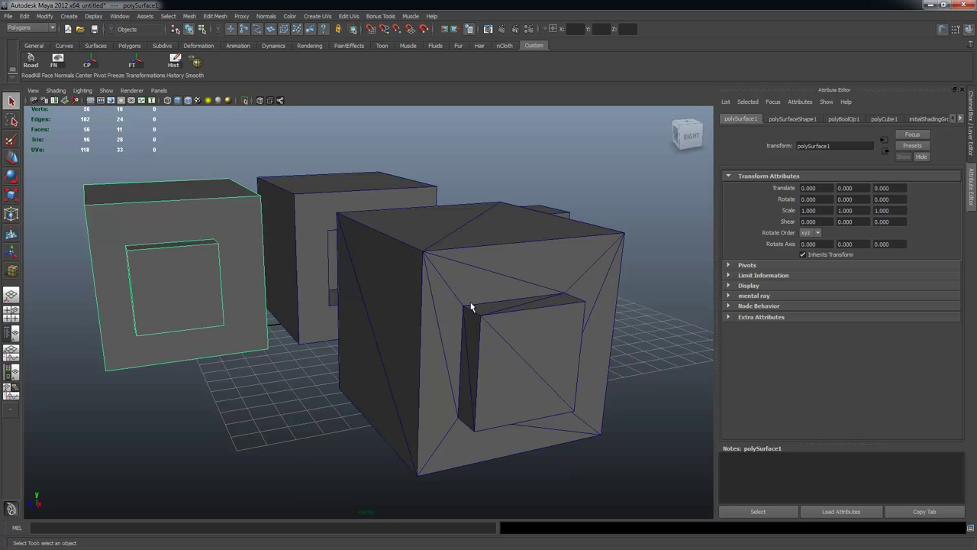
left_click_drag(604, 273, 479, 280, "alt")
left_click_drag(366, 276, 404, 282, "alt")
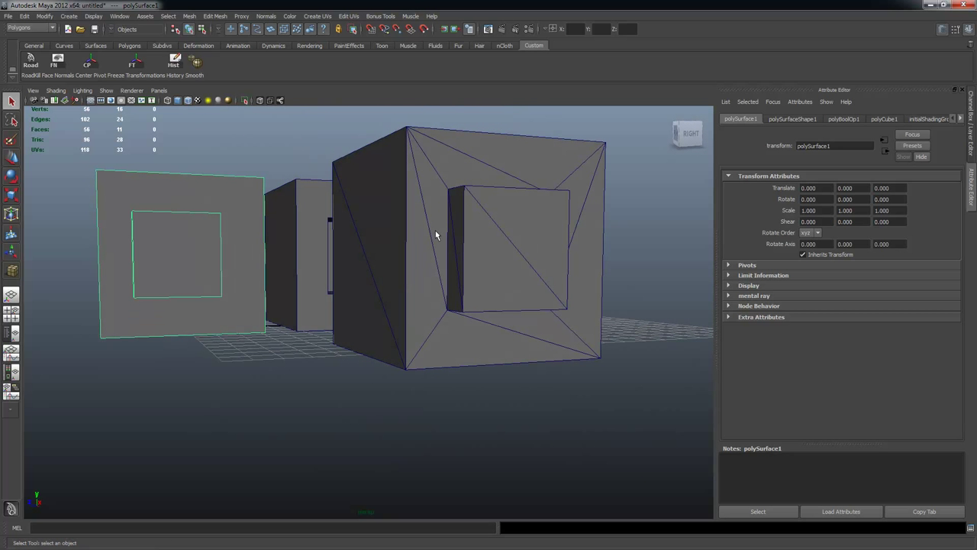
left_click_drag(466, 216, 458, 226, "alt")
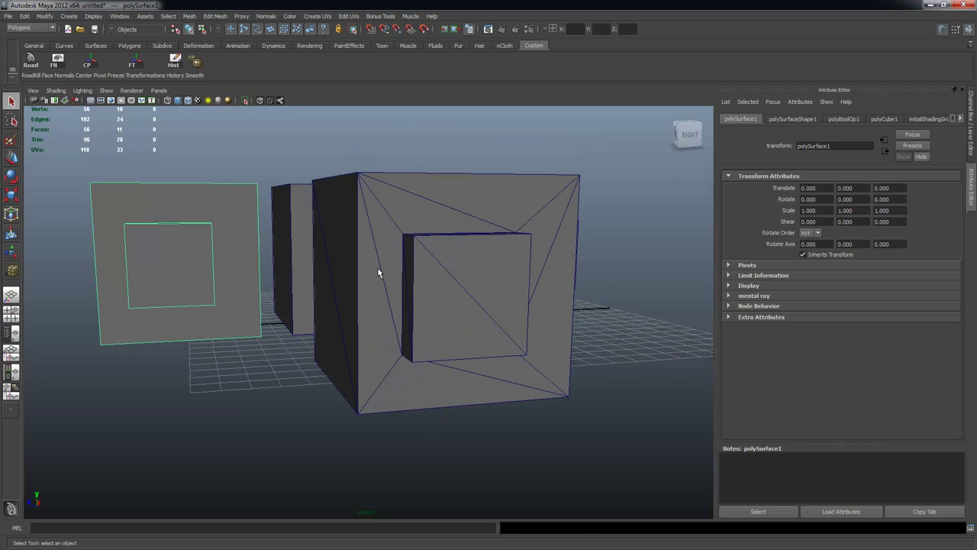
left_click_drag(537, 244, 376, 288, "alt")
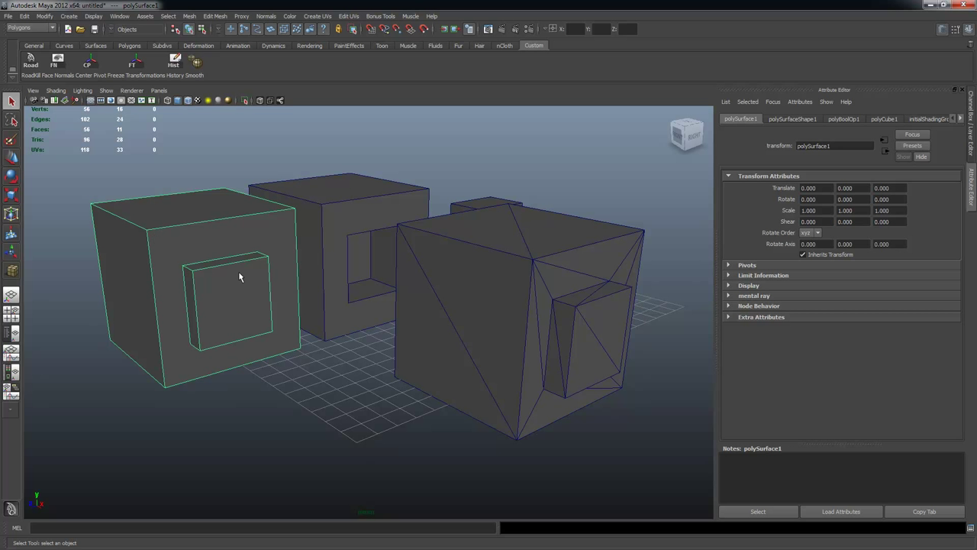
Delete the triangulated copy of the united mesh.
left_click(495, 388)
left_click_drag(371, 242, 344, 233, "alt")
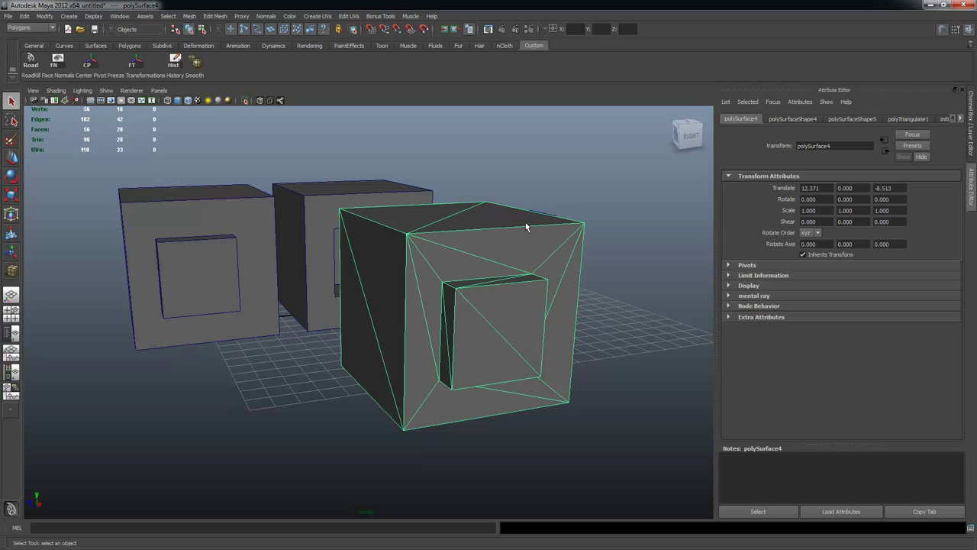
mouse_move(489, 324)
left_mouse_down("alt")
mouse_move(410, 312)
mouse_move(499, 323)
left_mouse_up("alt")
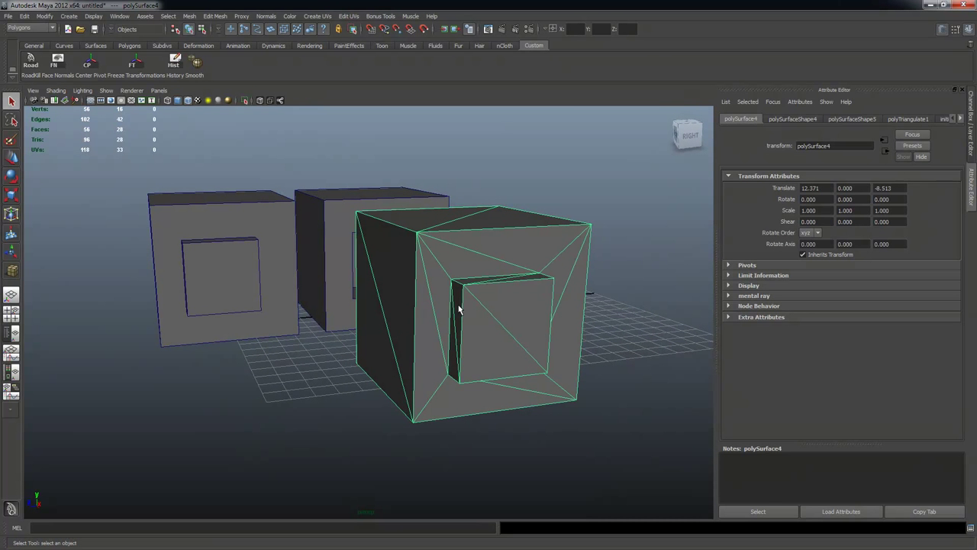
left_click_drag(437, 312, 459, 322, "alt")
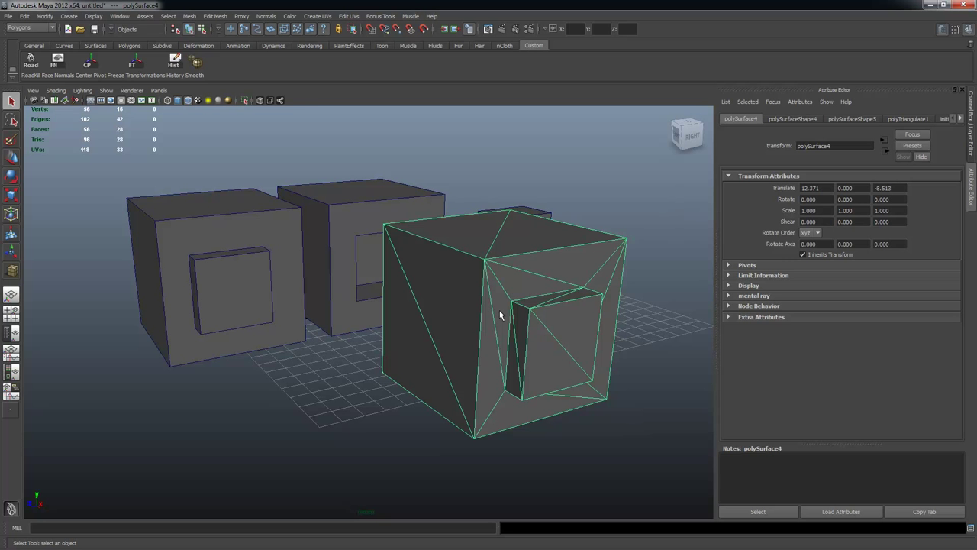
key("Delete")
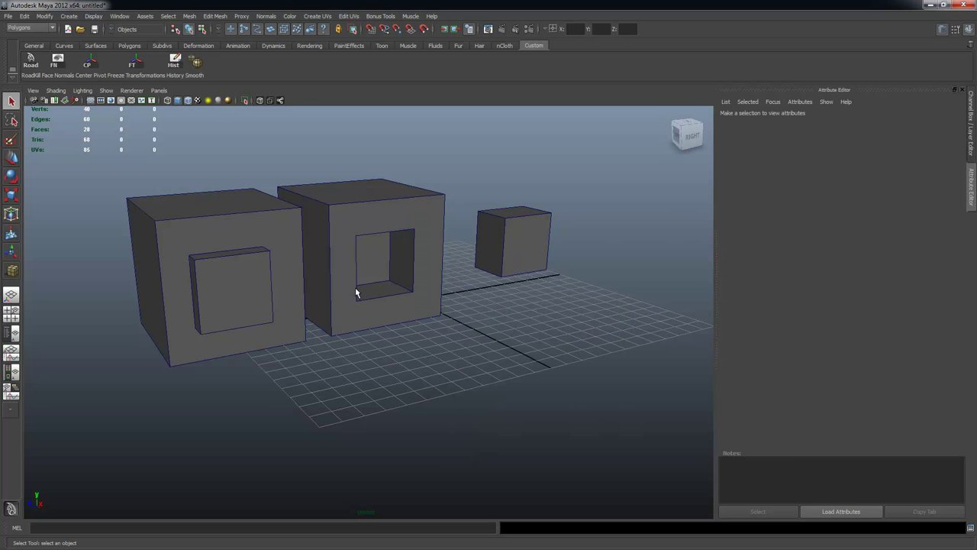
Try to split the united mesh's front face from the protruding block's upper corner with the Interactive Split Tool.
left_click(210, 264)
left_click_drag(209, 264, 319, 298, "alt")
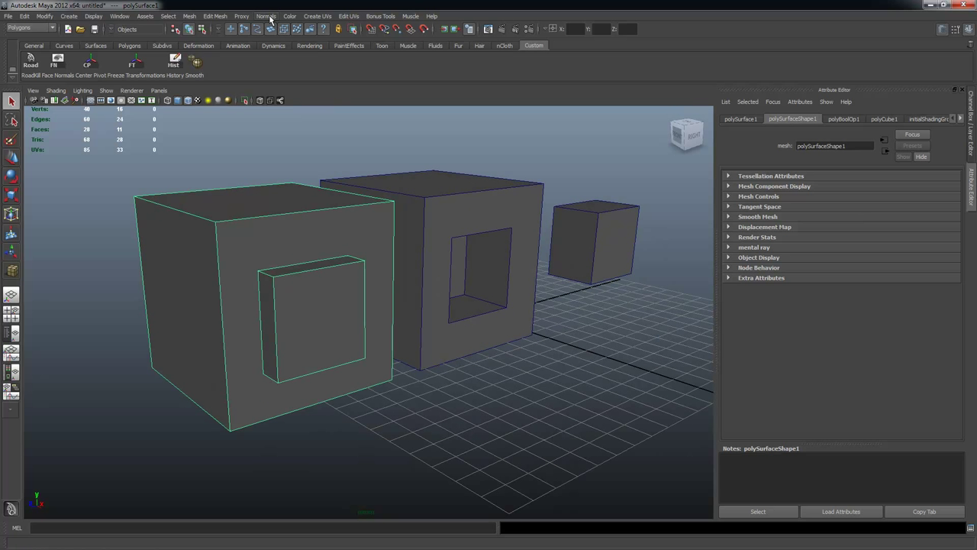
left_click(216, 16)
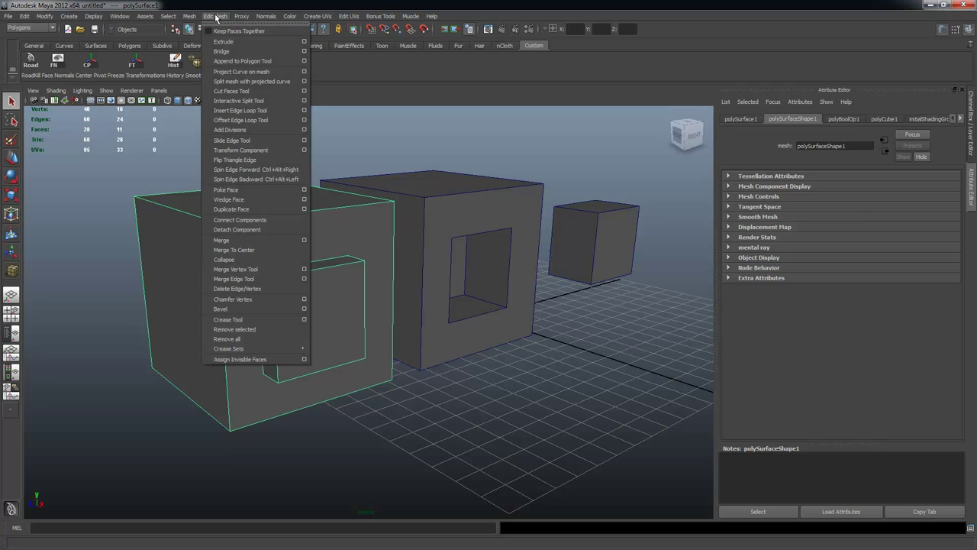
left_click(246, 101)
right_click_drag(248, 264, 344, 297, "alt")
middle_click_drag(301, 291, 346, 303, "alt")
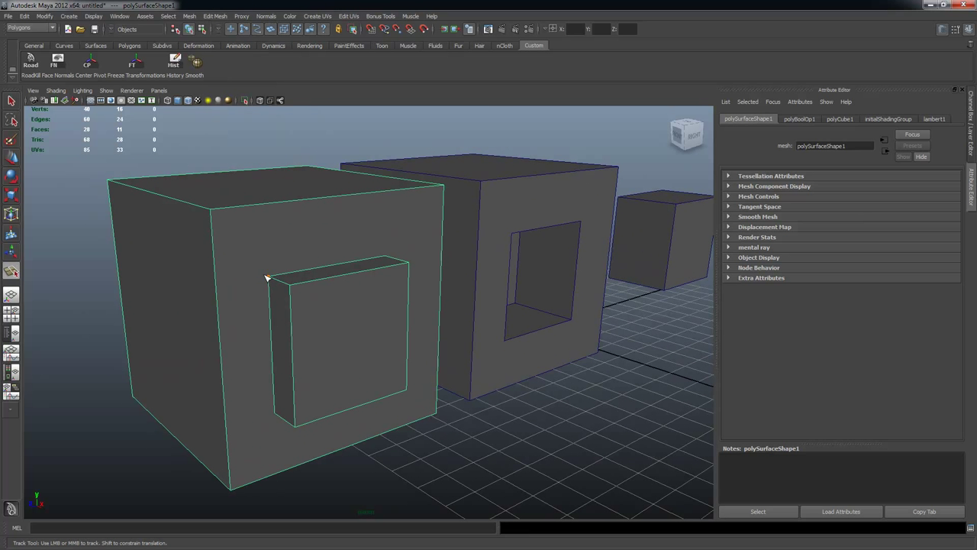
left_click(260, 274)
key("q")
Try to add an edge from the block's other upper corner to the nearest upper corner of the large cube's front face.
left_click_drag(292, 255, 281, 274, "alt")
left_click(12, 271)
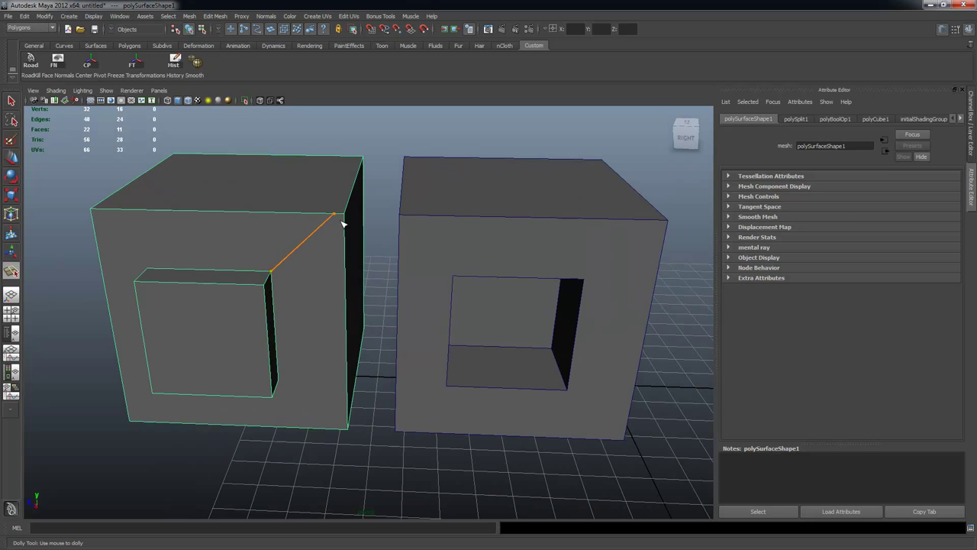
key("Return")
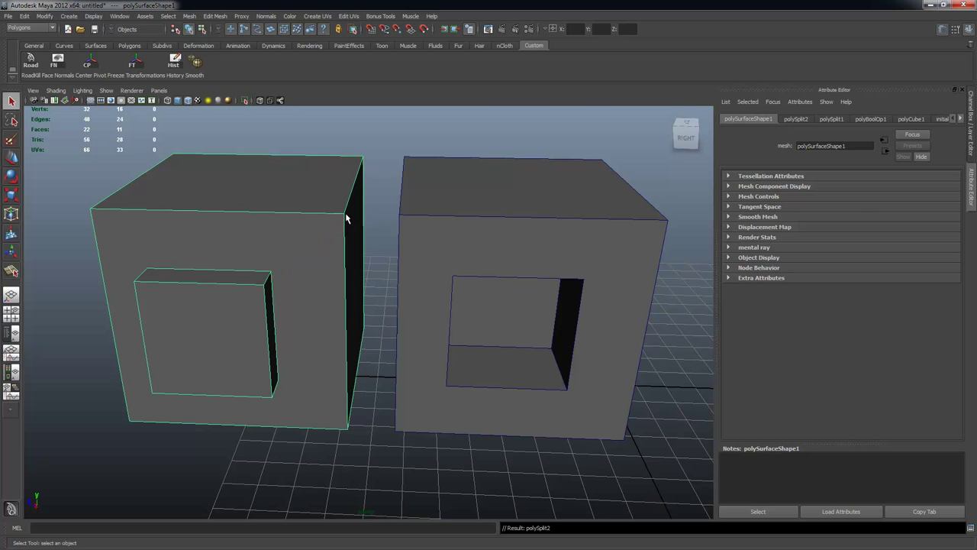
left_click_drag(310, 207, 333, 196, "alt")
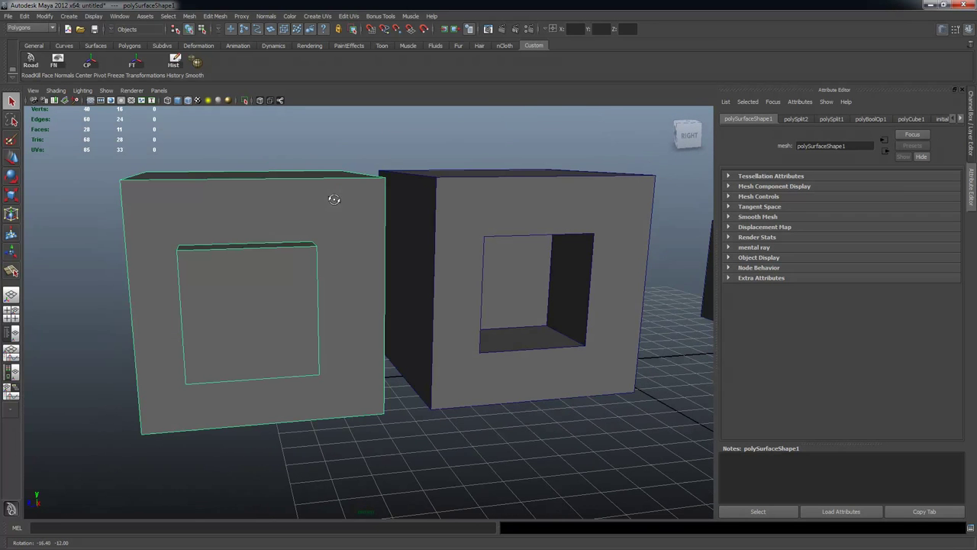
left_click_drag(253, 239, 258, 240, "alt")
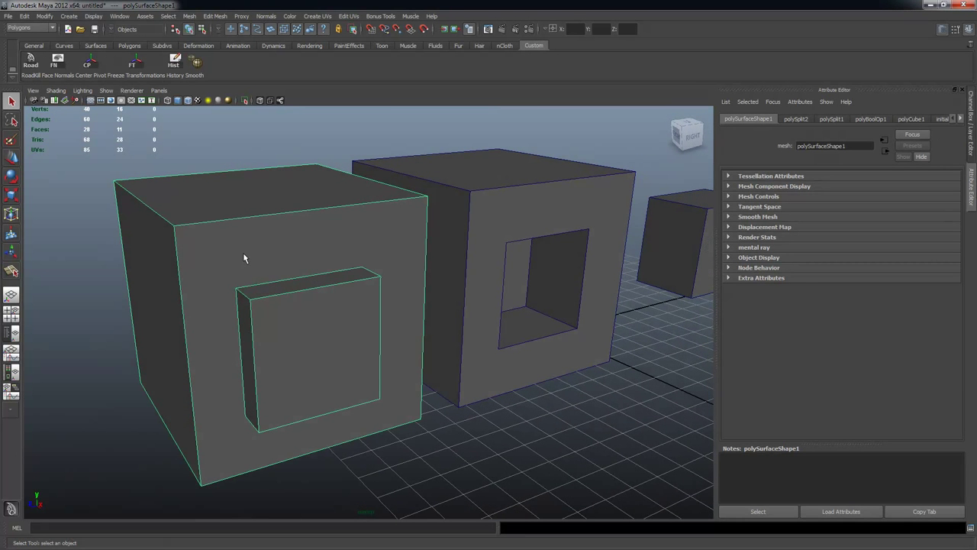
left_click_drag(86, 190, 300, 251, "alt")
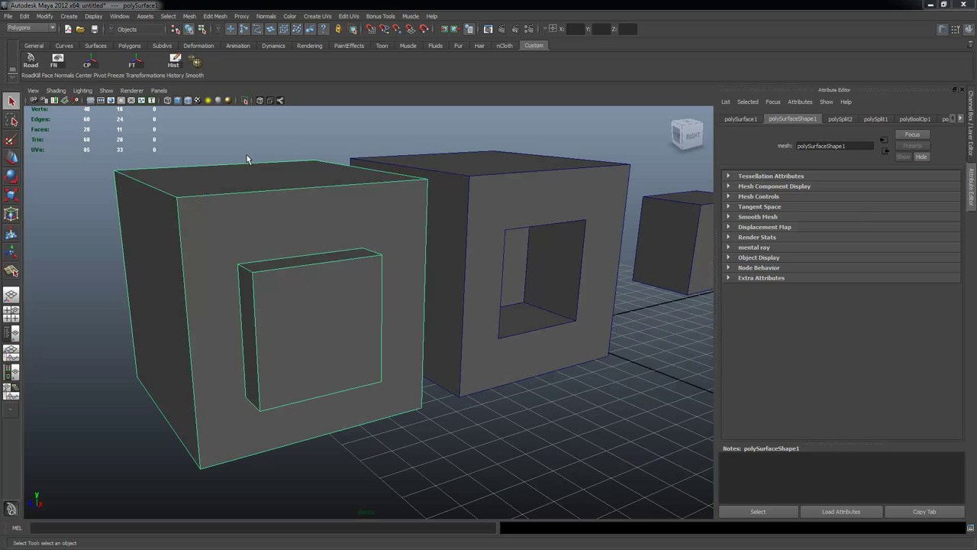
mouse_move(377, 262)
left_mouse_down("alt")
mouse_move(355, 260)
mouse_move(363, 268)
left_mouse_up("alt")
left_click_drag(262, 283, 295, 203, "alt")
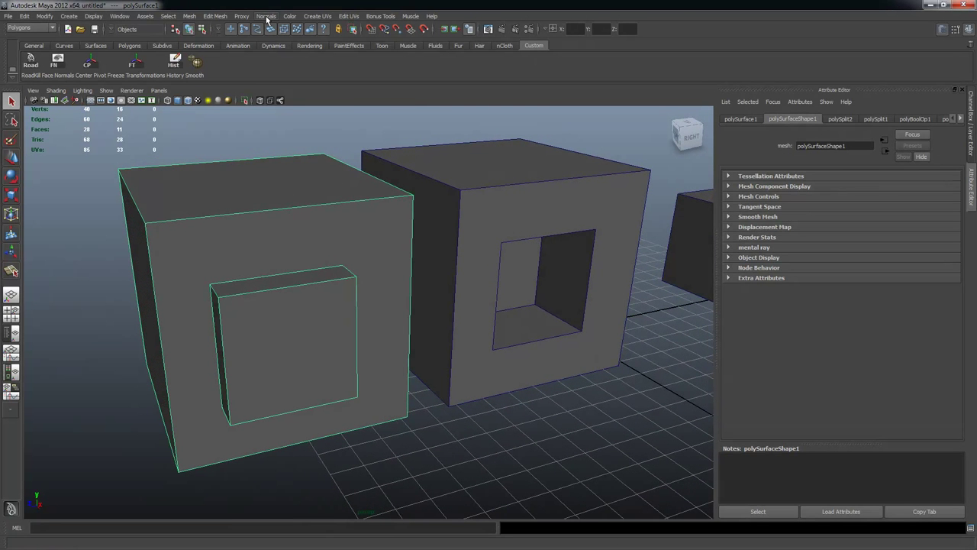
left_click(218, 17)
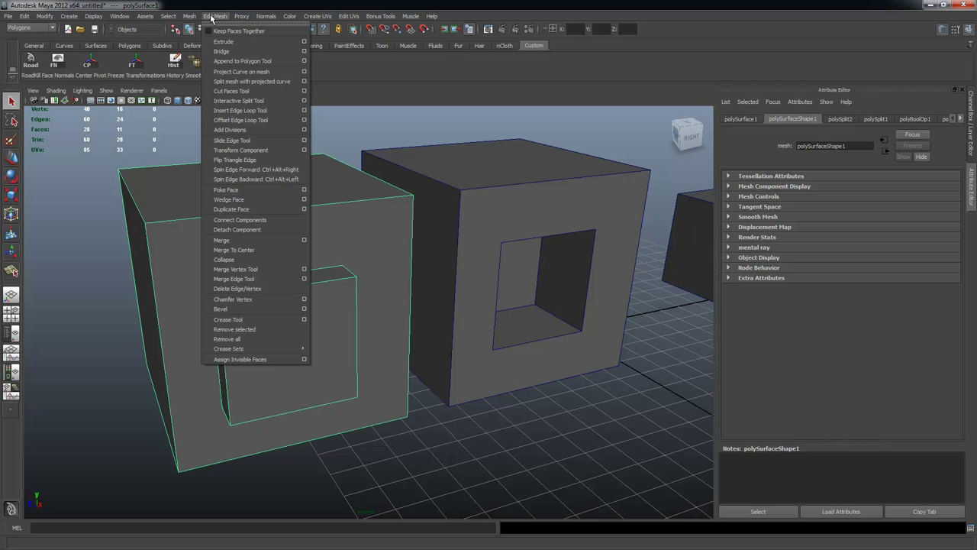
left_click(216, 16)
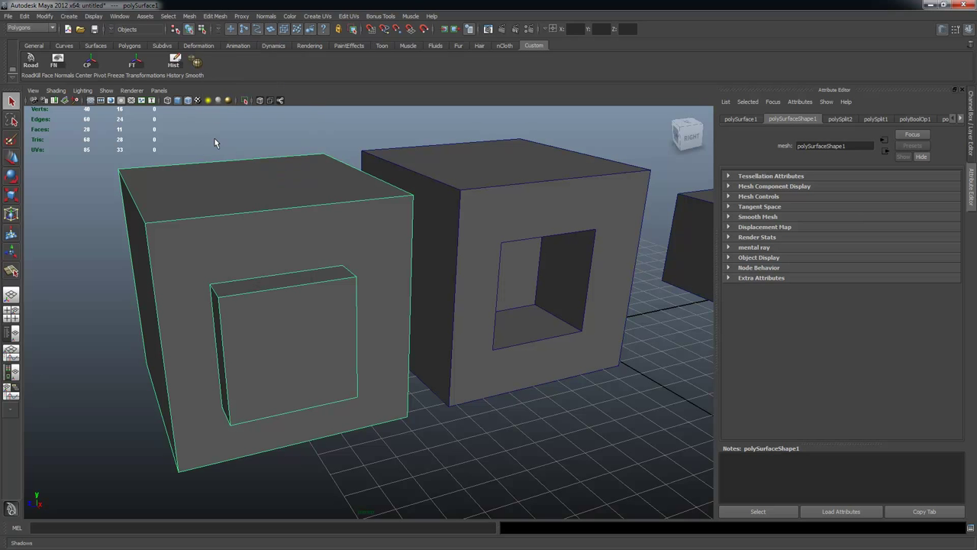
Try to connect the large cube's upper front corner vertex to the protruding block's nearest upper corner with Connect Components.
right_click_drag(211, 238, 152, 233)
left_click(147, 225)
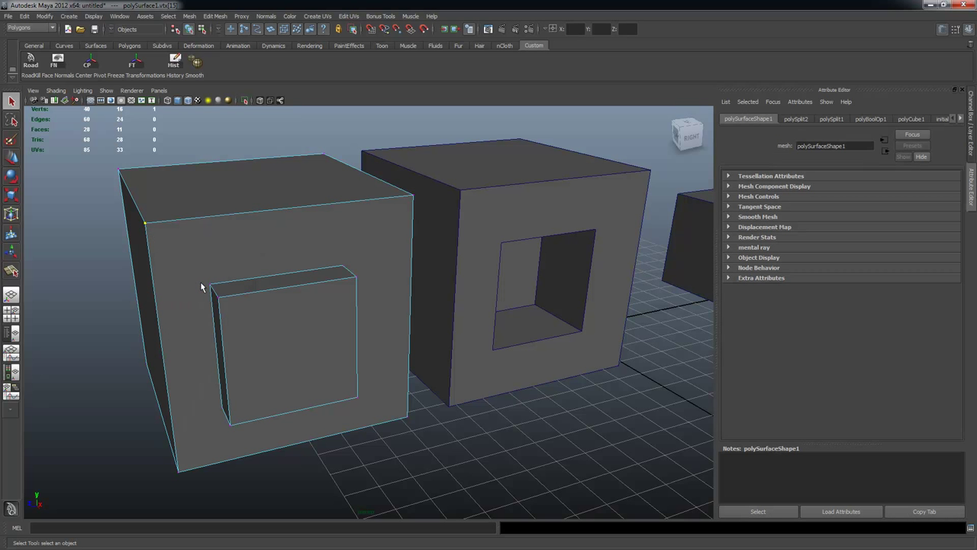
left_click_drag(296, 284, 315, 279, "alt")
left_click_drag(166, 233, 190, 241, "alt")
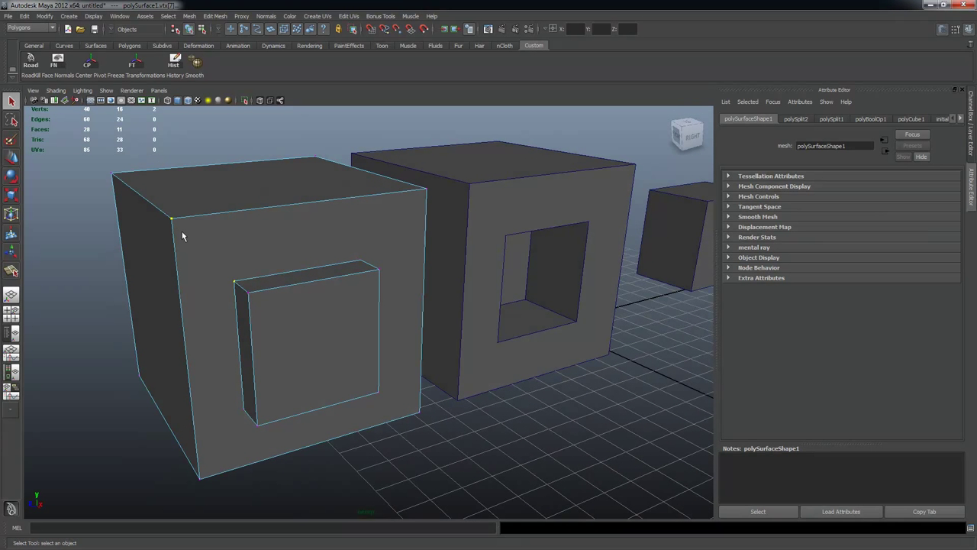
left_click(214, 16)
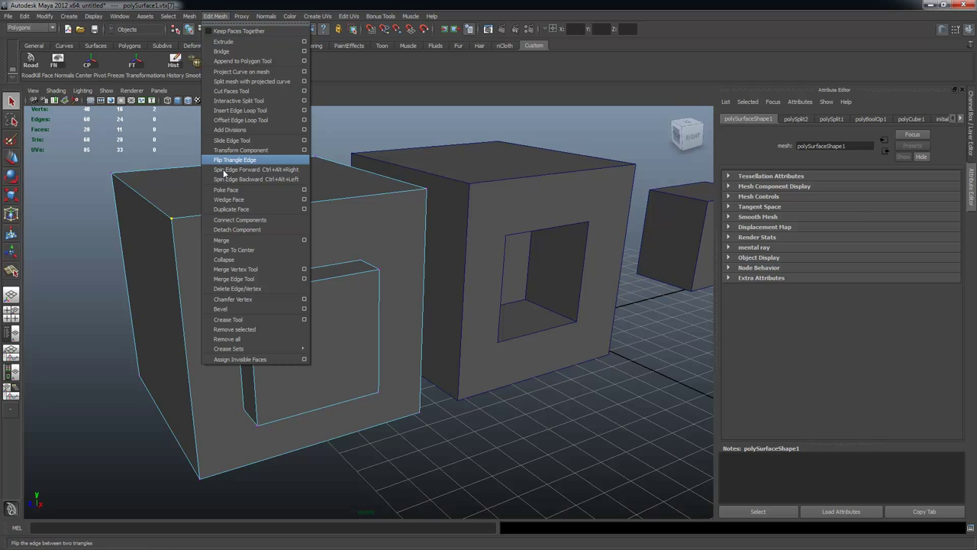
left_click(287, 220)
Try to connect the block's other upper corner vertex to the cube's other upper front corner with Connect Components.
left_click_drag(301, 272, 331, 290, "alt")
left_click_drag(268, 226, 312, 224, "alt")
key("q")
left_click(316, 192)
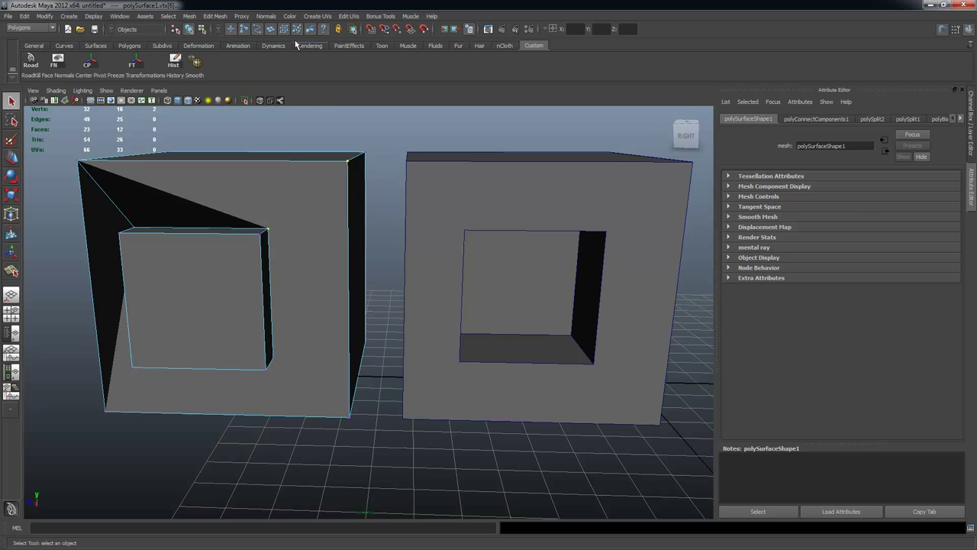
left_click(216, 16)
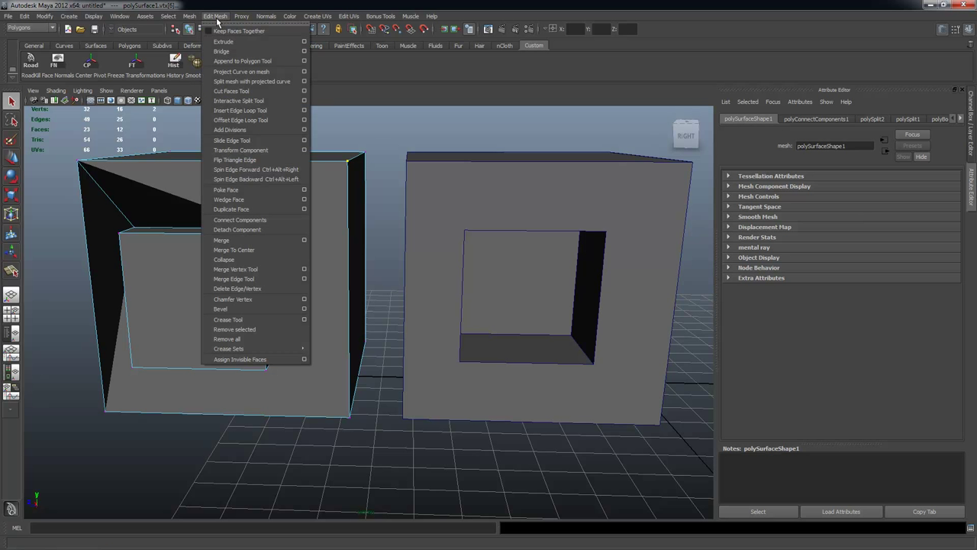
left_click(249, 221)
left_click_drag(324, 254, 332, 305, "alt")
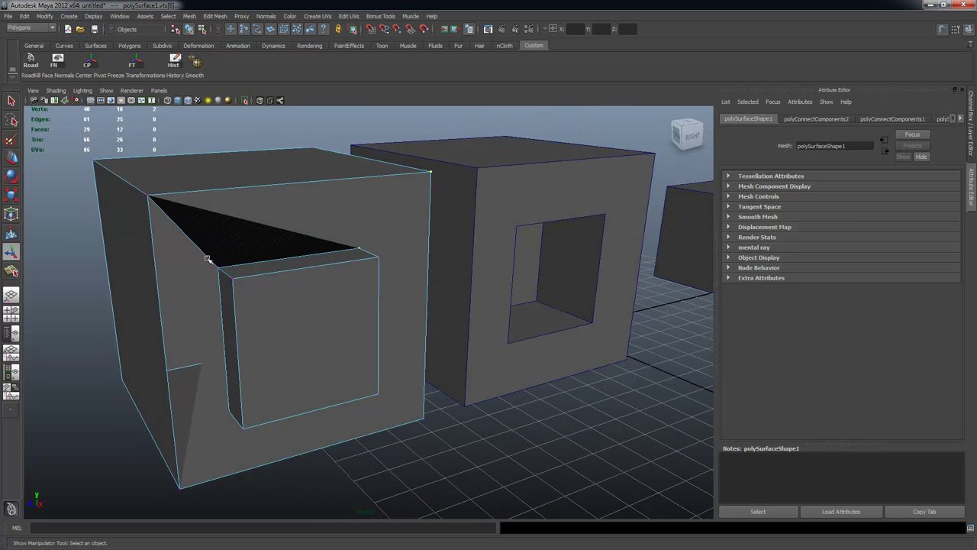
Undo both vertex connections on the united mesh's front face.
key("ctrl+z")
key("ctrl+z")
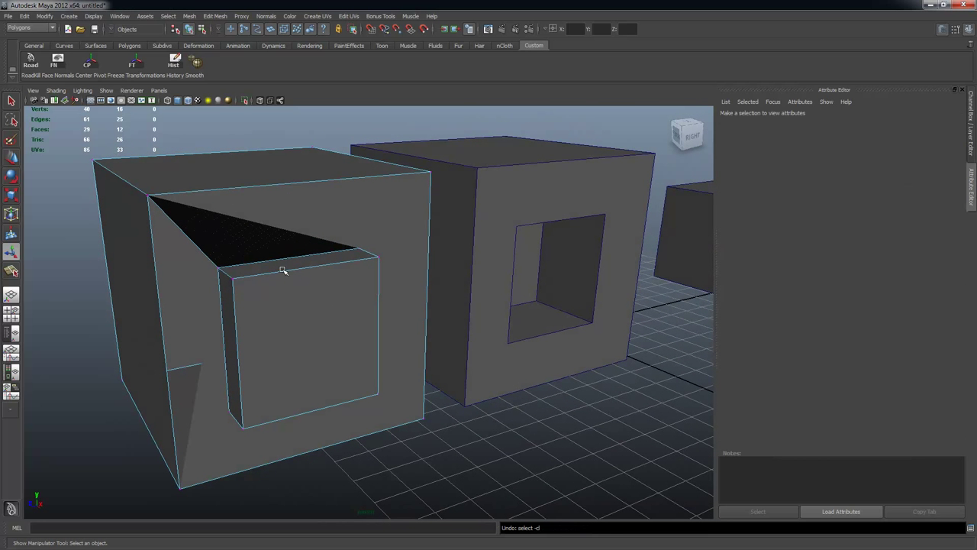
left_click_drag(402, 240, 390, 255, "alt")
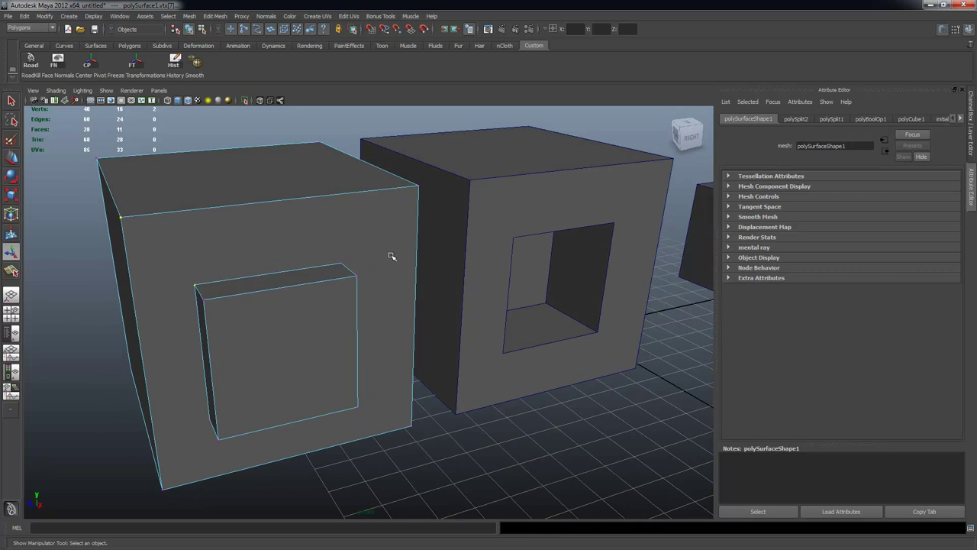
Try to connect the large cube's four front corners to the block's four base corners in a single Connect Components operation.
key("q")
left_click(342, 265, "shift")
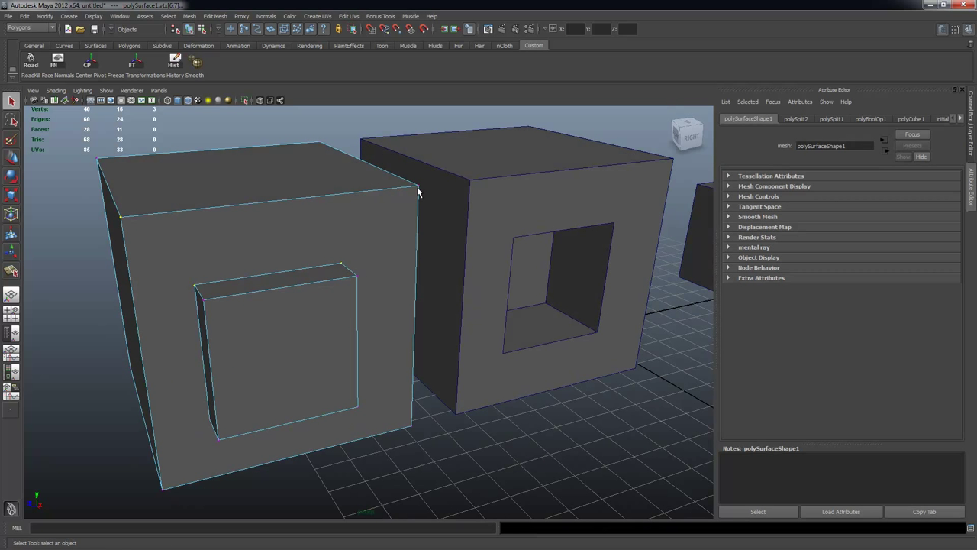
left_click_drag(418, 192, 305, 319, "alt")
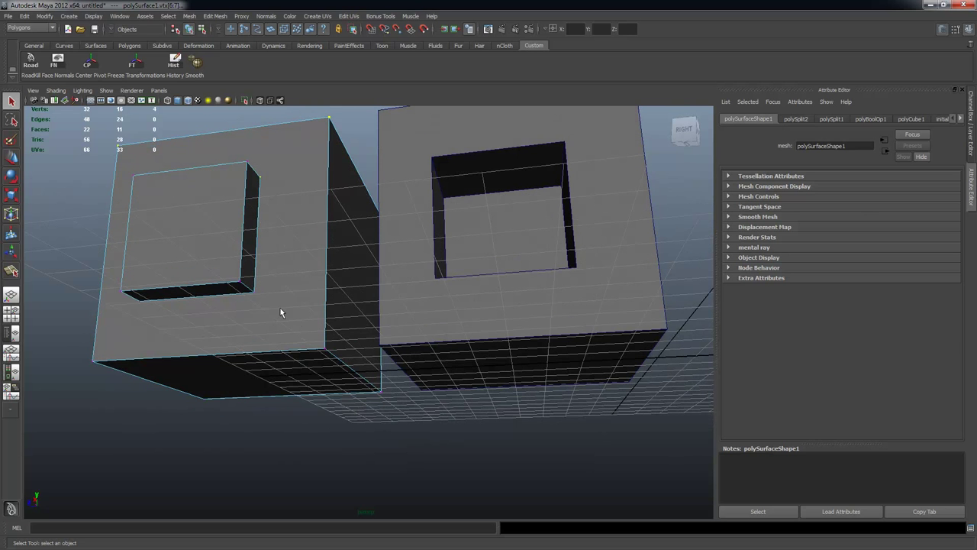
left_click(328, 350, "shift")
left_click_drag(260, 364, 302, 327, "alt")
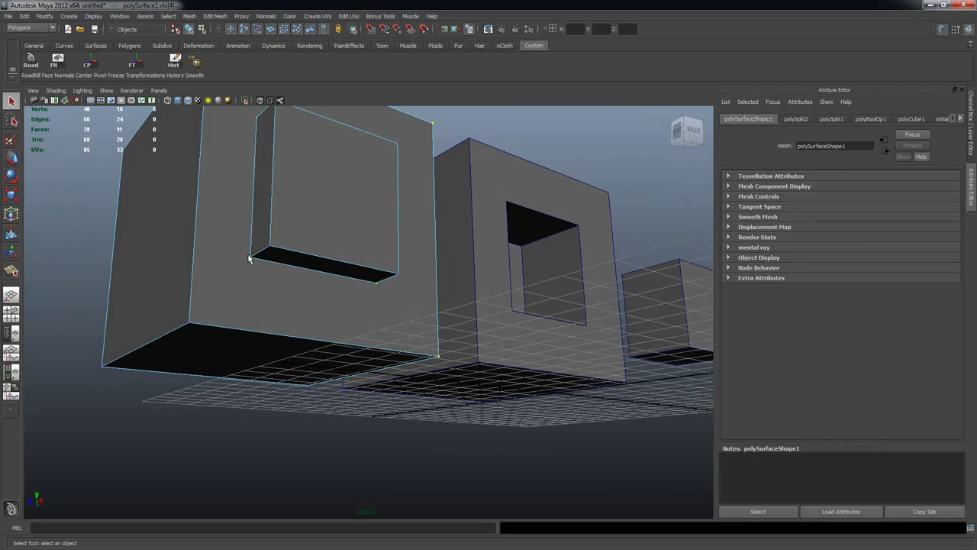
left_click(250, 259, "shift")
left_click_drag(190, 328, 392, 347, "alt")
left_click_drag(507, 227, 484, 266, "alt")
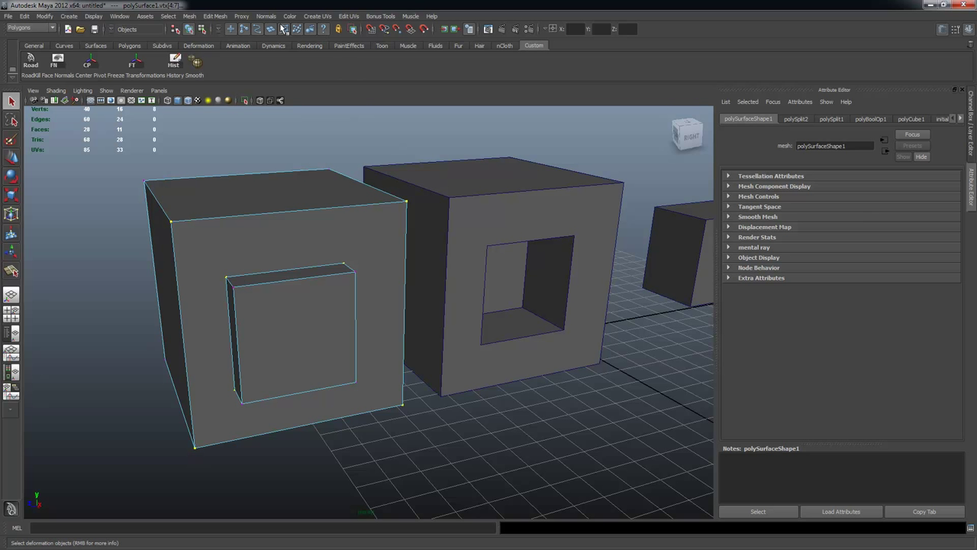
left_click(222, 16)
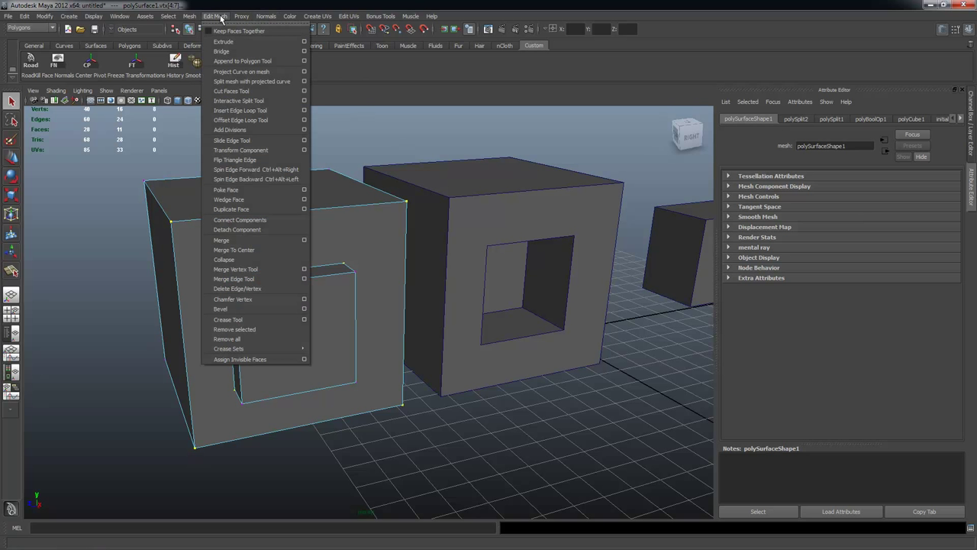
left_click(240, 219)
Undo the connection of the front-face vertices and select the united mesh as an object.
left_click_drag(240, 219, 181, 223, "alt")
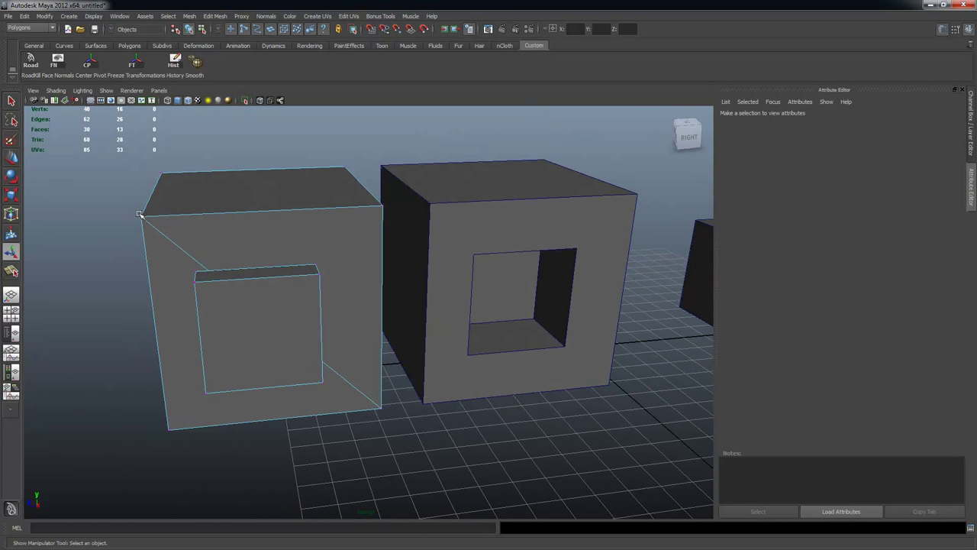
left_click(386, 403)
left_click_drag(393, 394, 360, 277, "alt")
key("w")
left_click(323, 140)
key("q")
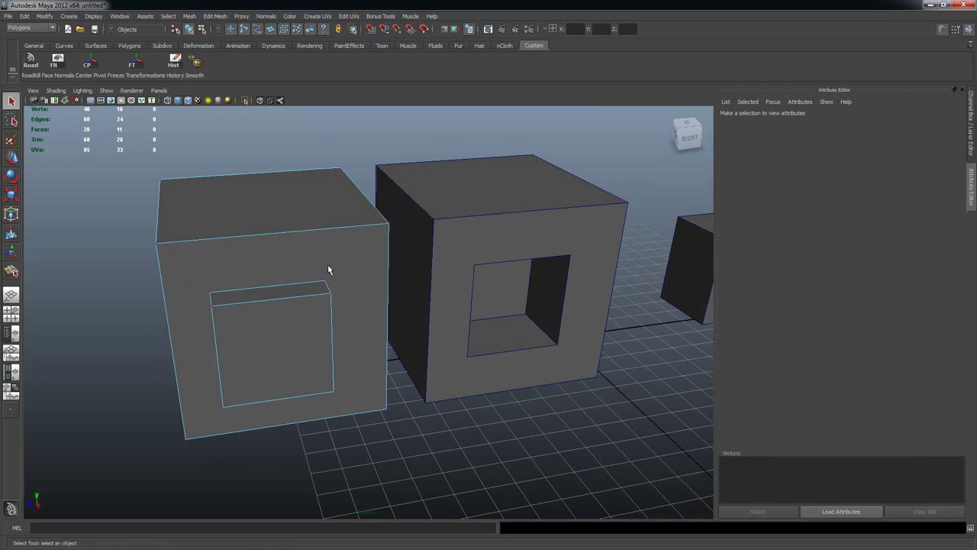
left_click(240, 287)
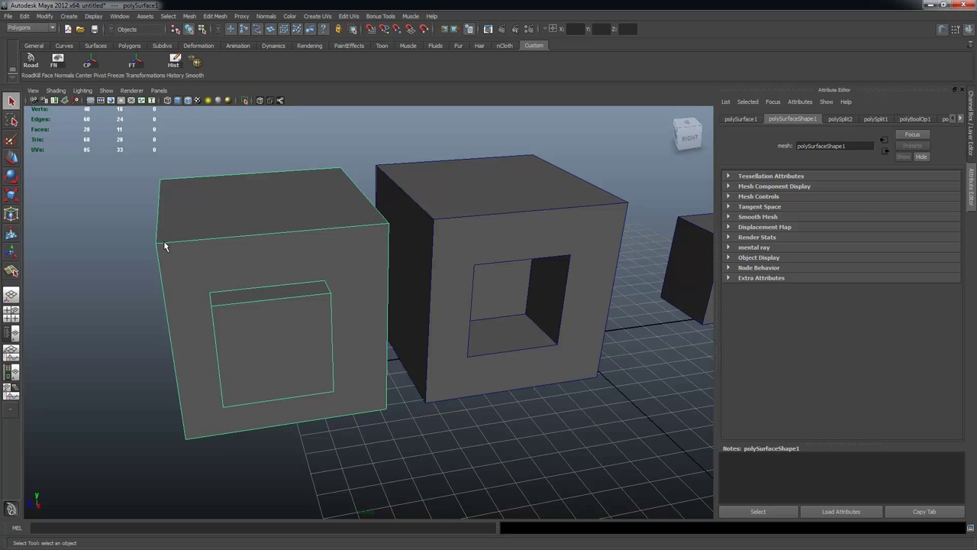
left_click_drag(258, 308, 236, 245, "alt")
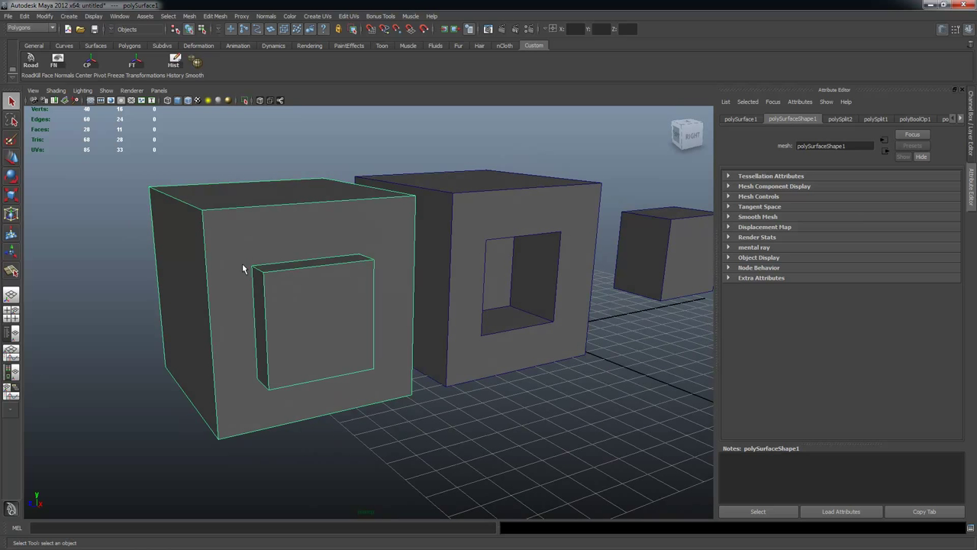
left_click_drag(293, 285, 392, 298, "alt")
left_click_drag(342, 213, 363, 249, "alt")
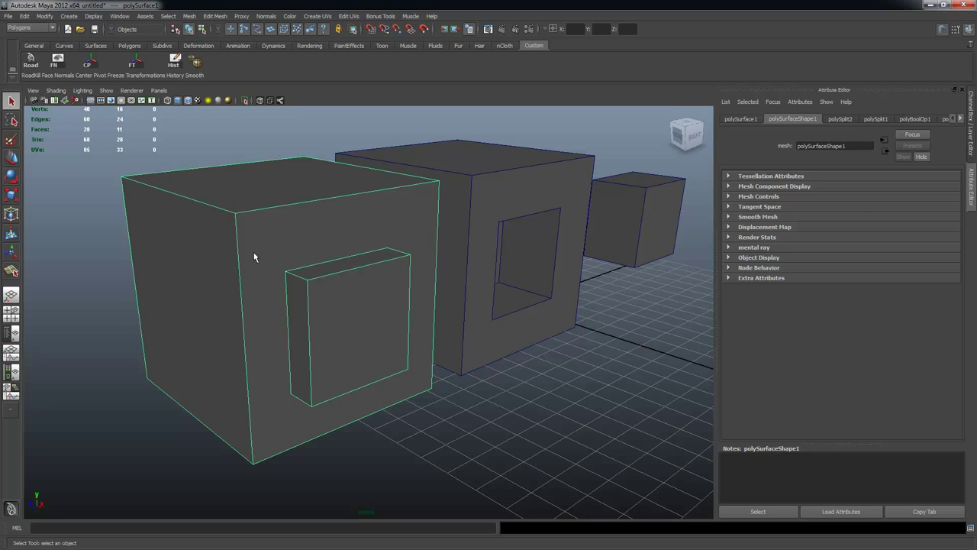
left_click_drag(321, 276, 227, 253, "alt")
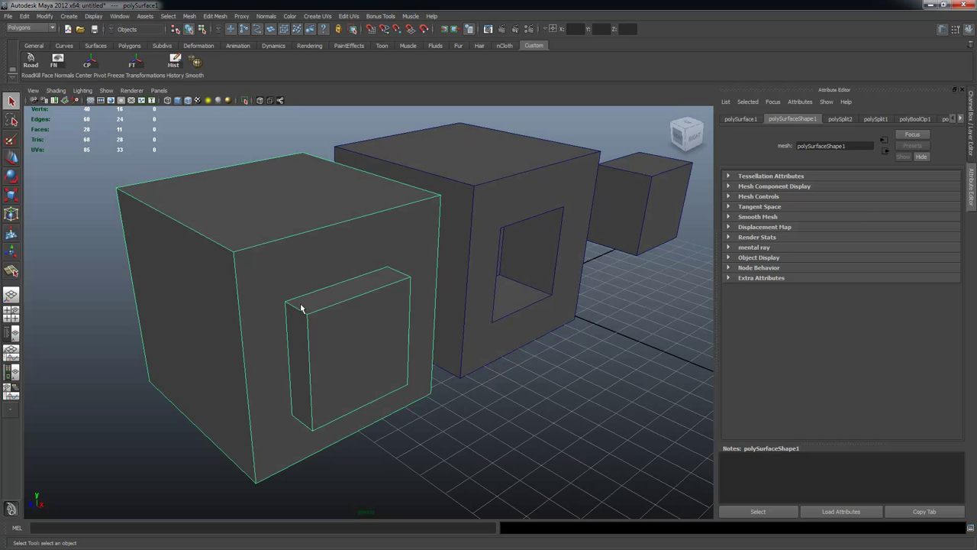
left_click_drag(399, 305, 392, 303, "alt")
mouse_move(330, 259)
left_mouse_down("alt")
mouse_move(309, 258)
mouse_move(328, 255)
left_mouse_up("alt")
right_click(346, 219)
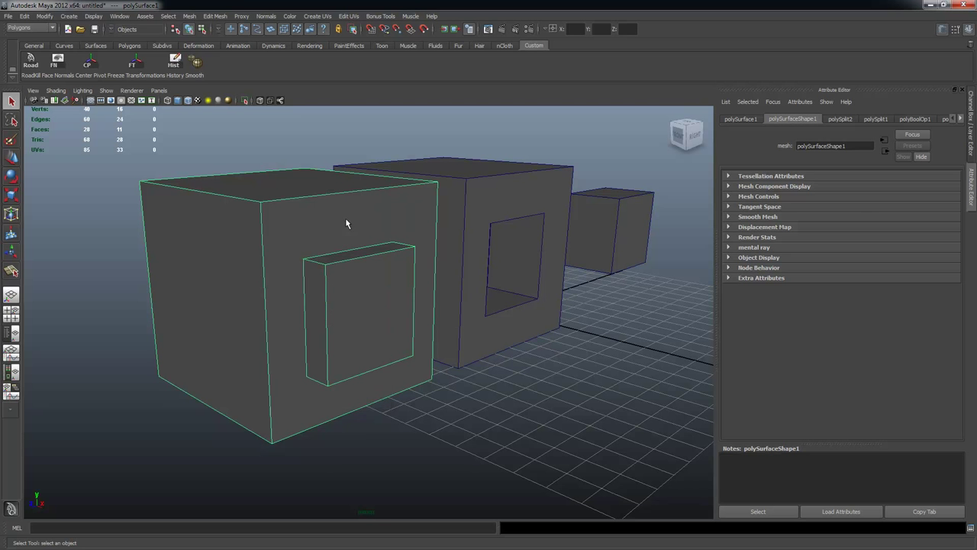
Duplicate the united mesh and move the copy in front of the original.
left_click_drag(383, 252, 332, 273, "alt")
key("ctrl+d")
right_click_drag(394, 282, 332, 274, "alt")
key("w")
left_click_drag(333, 307, 508, 342, "alt")
Delete the large front face around the protruding block on the duplicated mesh.
right_click_drag(394, 267, 400, 277)
left_click(399, 277)
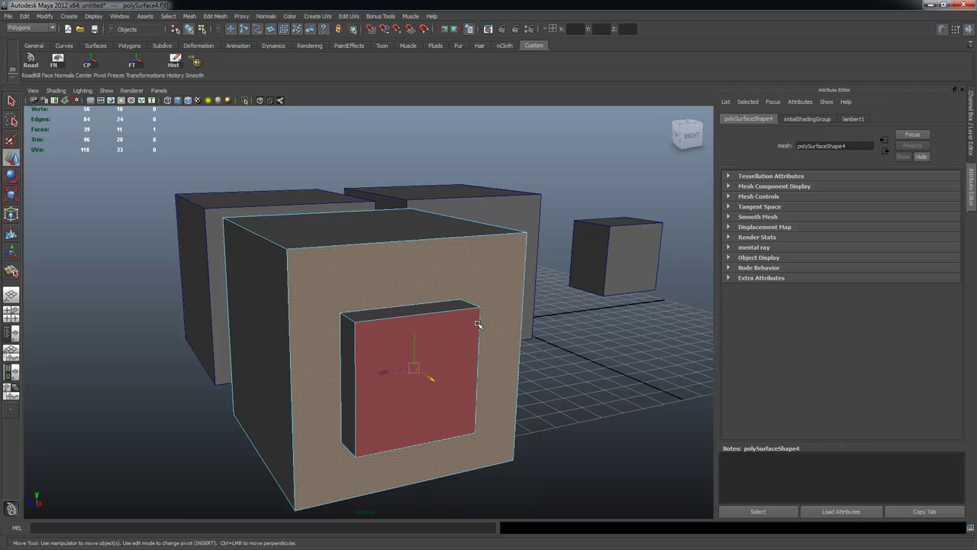
key("Delete")
left_click_drag(480, 323, 460, 312, "alt")
key("q")
left_click_drag(520, 353, 352, 161, "alt")
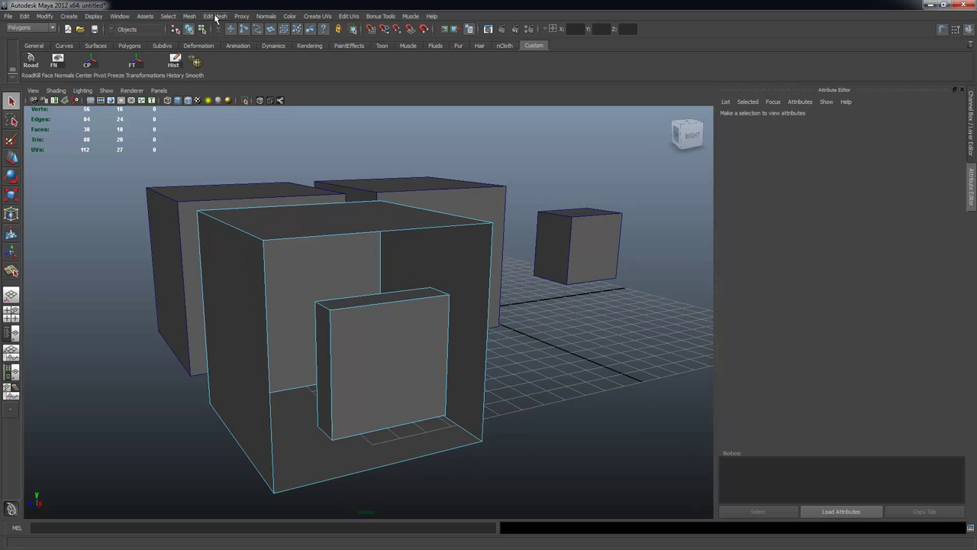
Fill the gap above the block with a Create Polygon face snapped to the block's and cube's upper front corners.
left_click(193, 16)
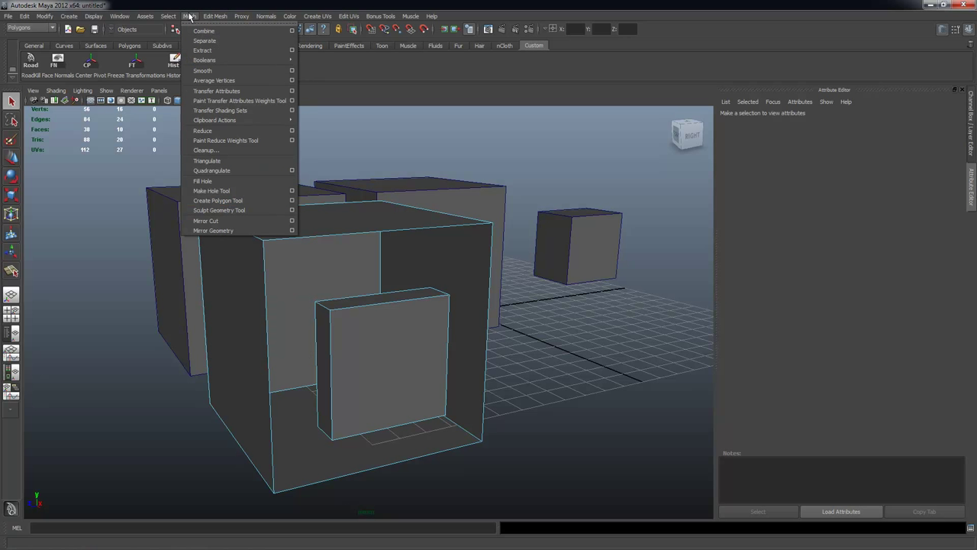
left_click(222, 201)
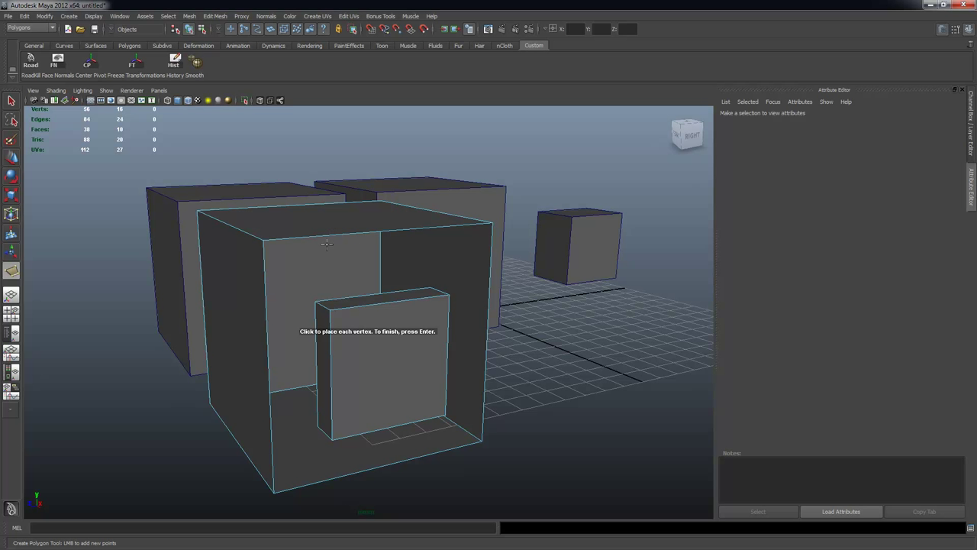
left_click(314, 301)
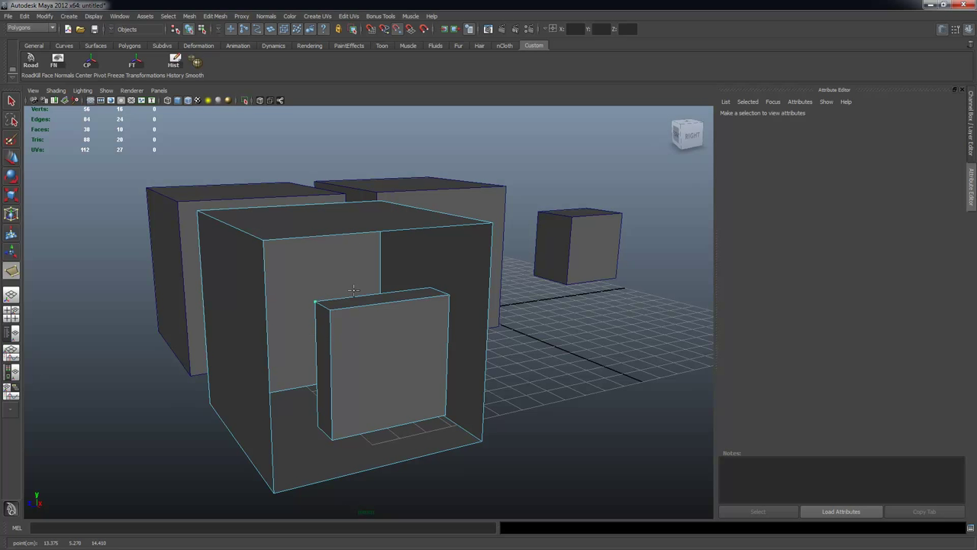
left_click(262, 240)
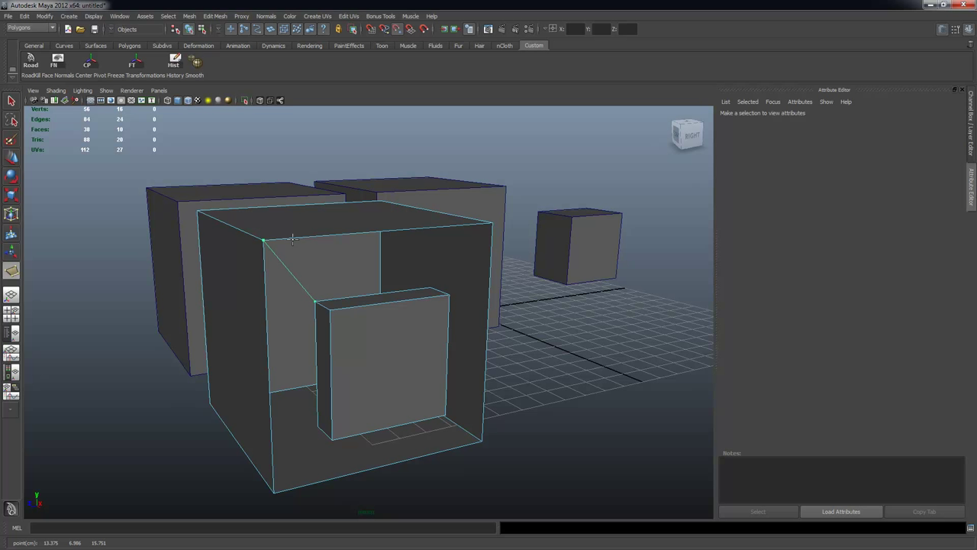
left_click(491, 222)
left_click(429, 287)
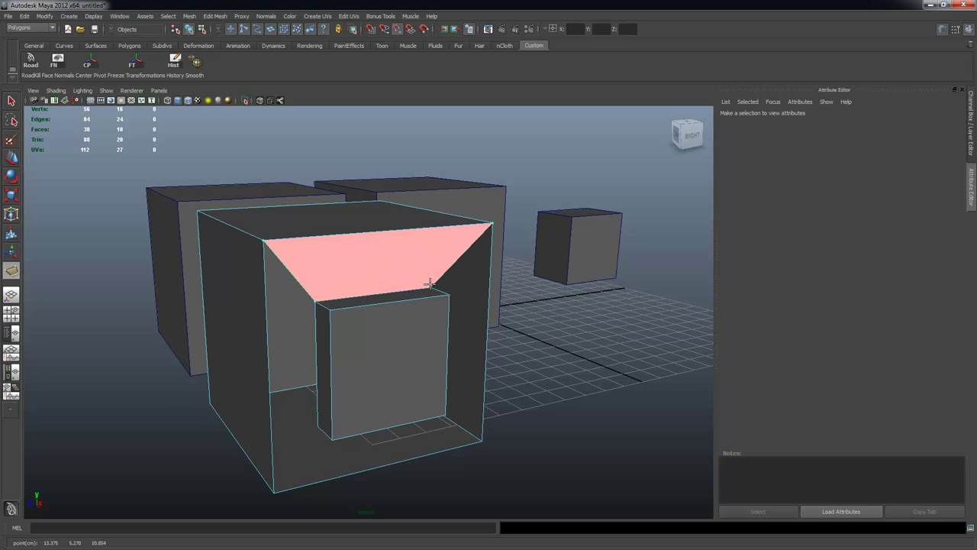
key("Return")
left_click_drag(496, 200, 331, 328, "alt")
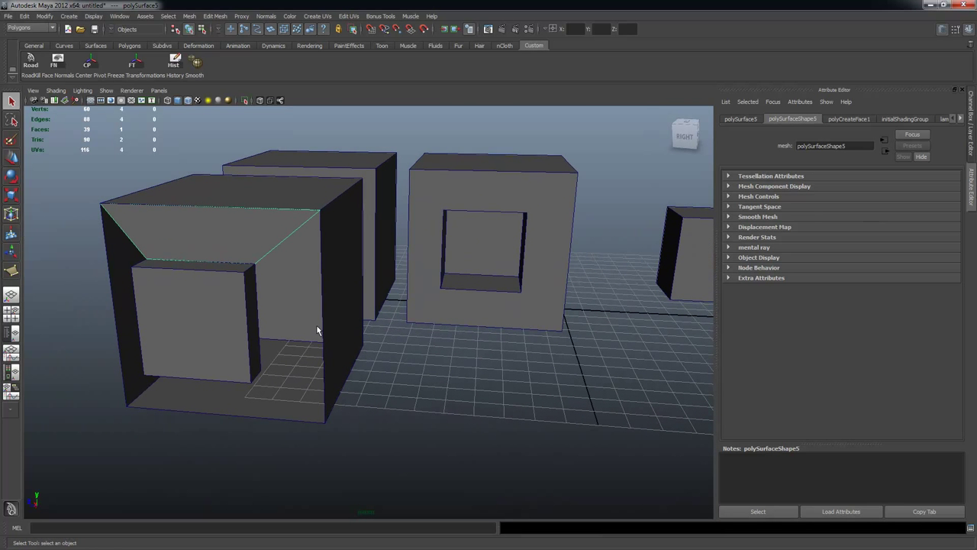
Fill the gap on the block's right side with a Create Polygon face snapped to the block's and cube's right front corners.
key("y")
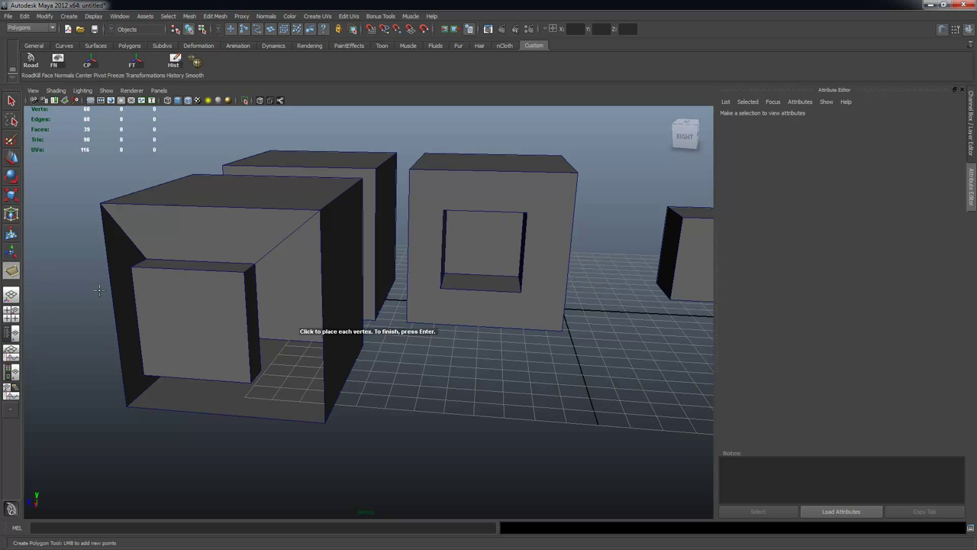
key("c")
key("v")
left_click(252, 263)
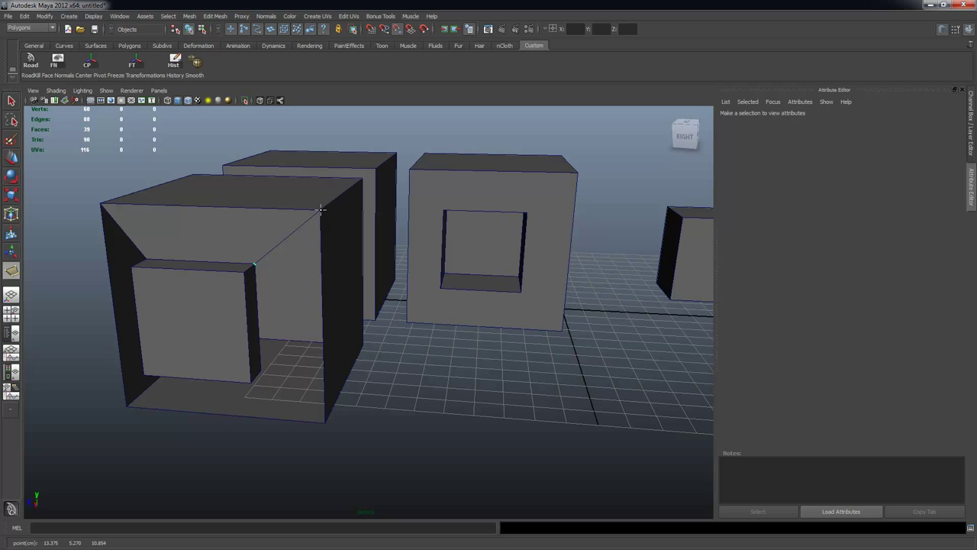
left_click(324, 423)
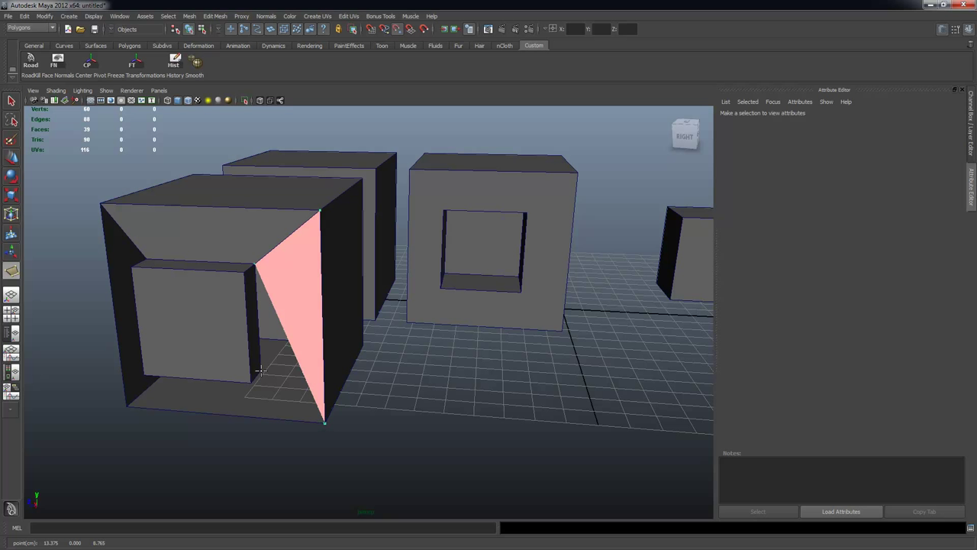
key("Return")
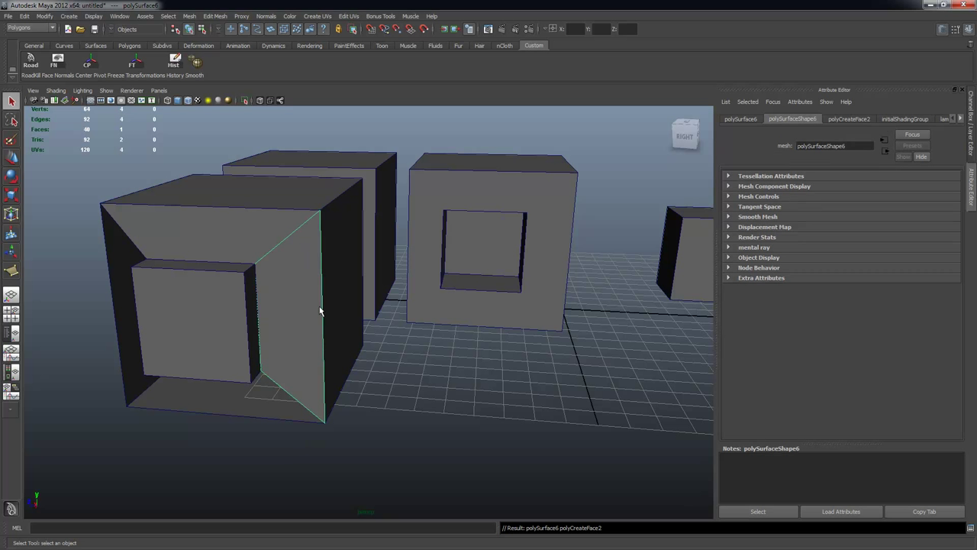
Fill the gap below the block with a Create Polygon face snapped to the block's and cube's lower front corners.
left_click_drag(317, 365, 242, 219, "alt")
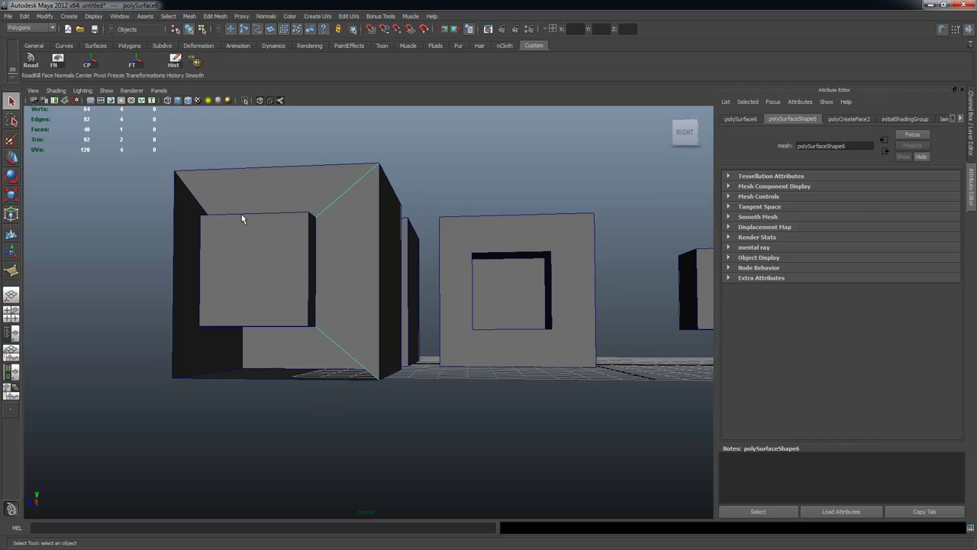
left_click_drag(294, 263, 316, 290, "alt")
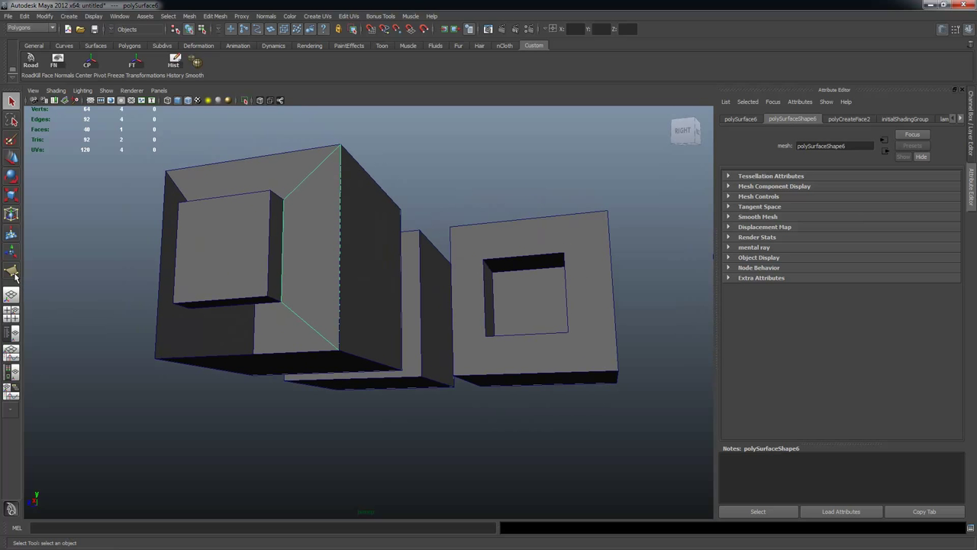
left_click(13, 273)
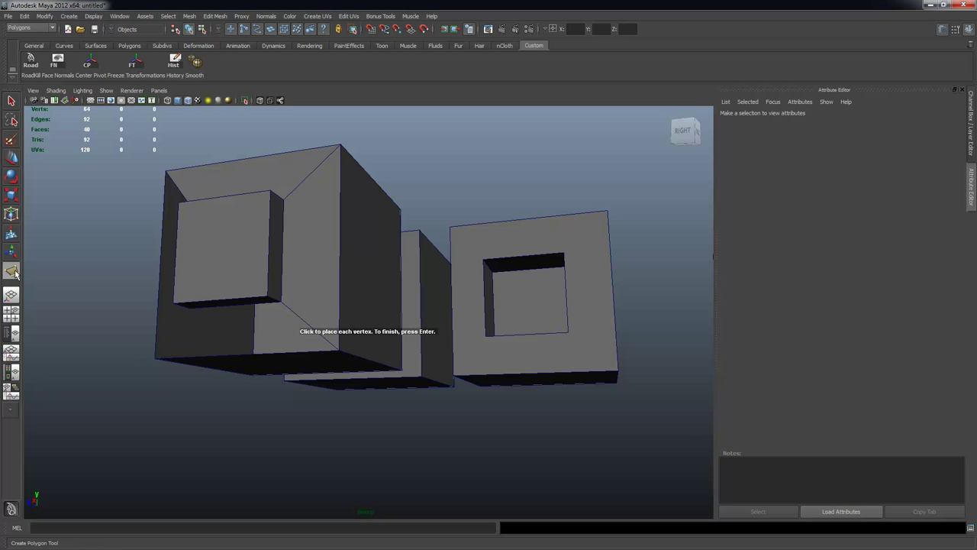
left_click_drag(311, 317, 313, 314, "alt")
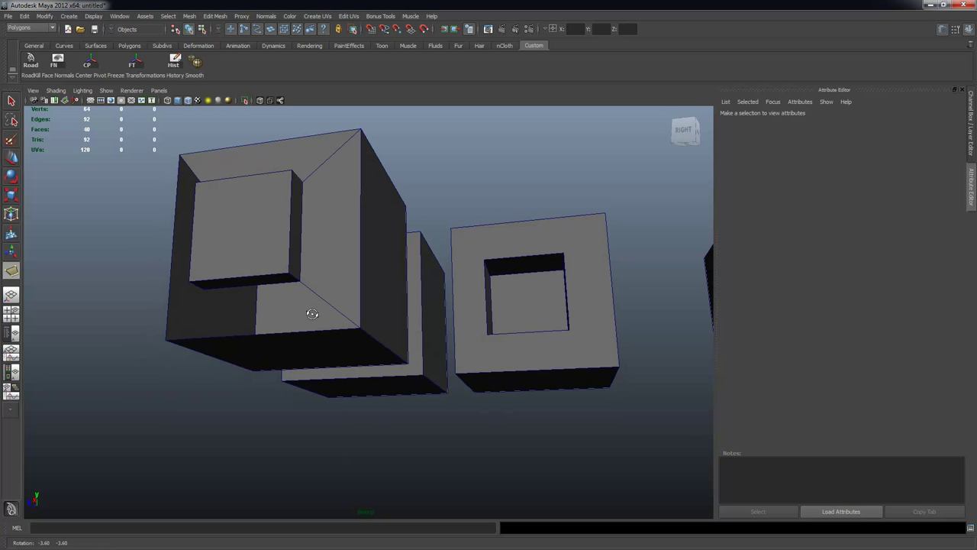
scroll(313, 314, "up", 3)
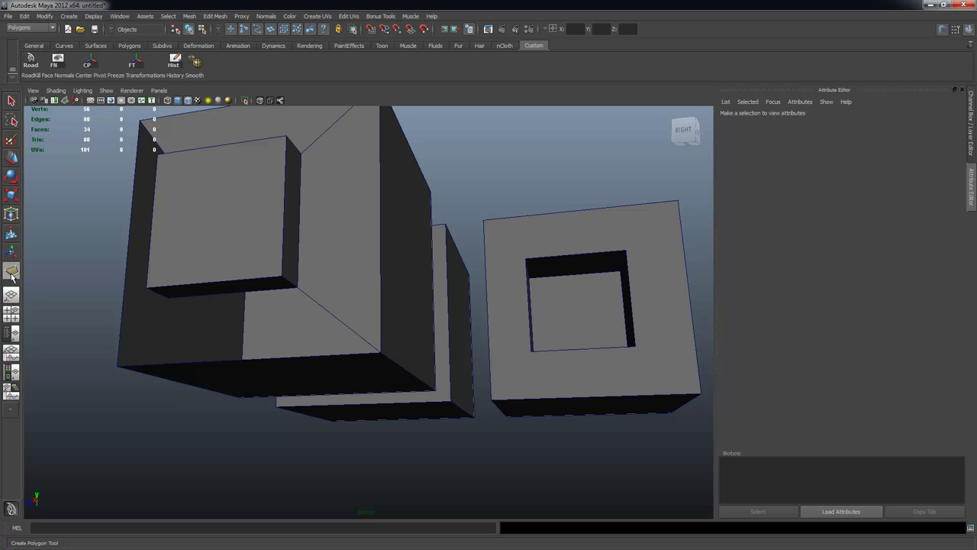
left_click(11, 271)
key("v")
left_click(297, 286)
left_click(117, 365)
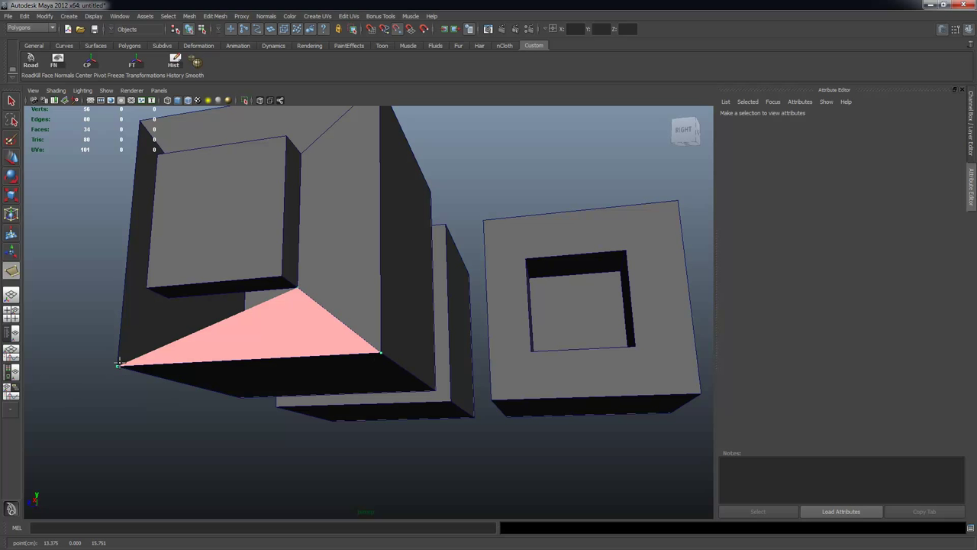
left_click(166, 297)
key("Return")
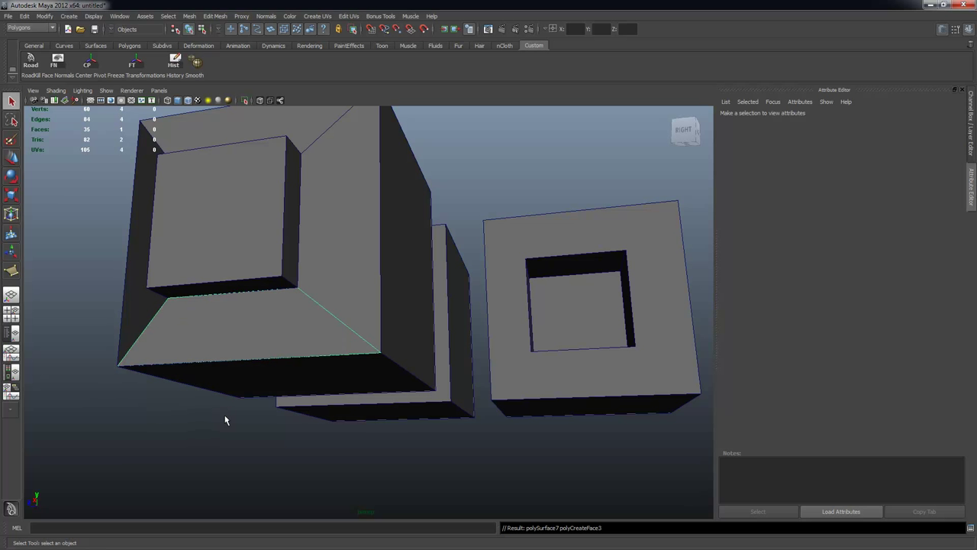
Close the remaining gap on the block's left side with a Create Polygon face snapped to the block's and cube's left front corners.
mouse_move(199, 226)
left_mouse_down("alt")
mouse_move(242, 222)
mouse_move(204, 227)
left_mouse_up("alt")
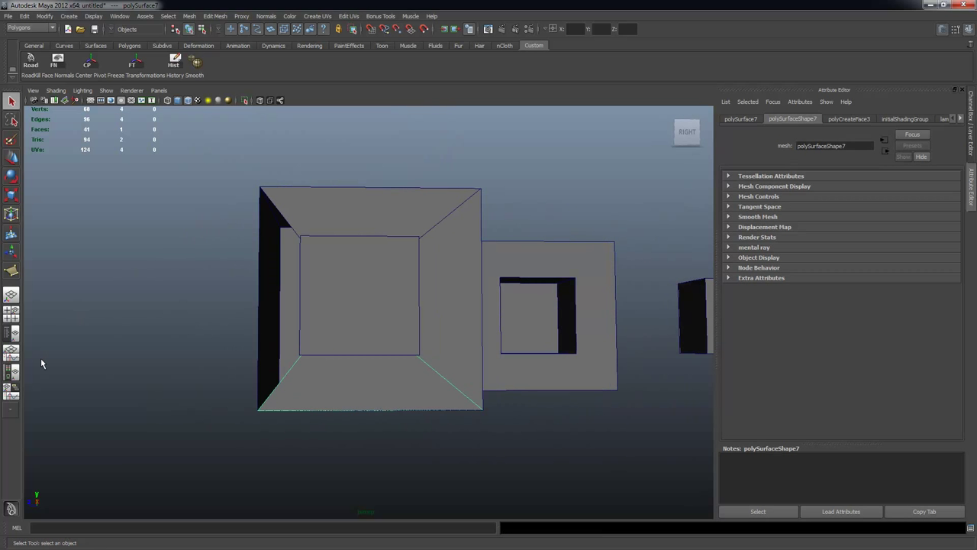
left_click(11, 273)
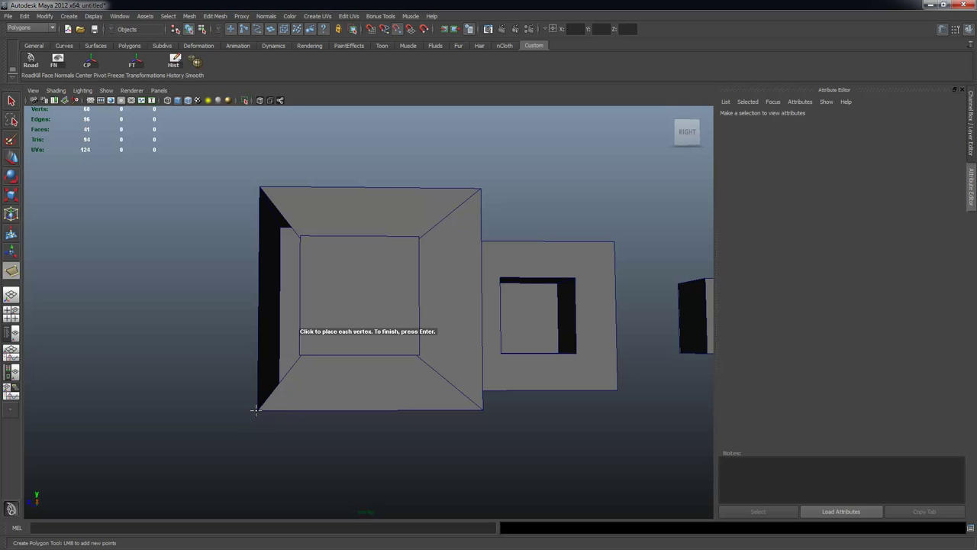
left_click_drag(380, 394, 406, 400, "alt")
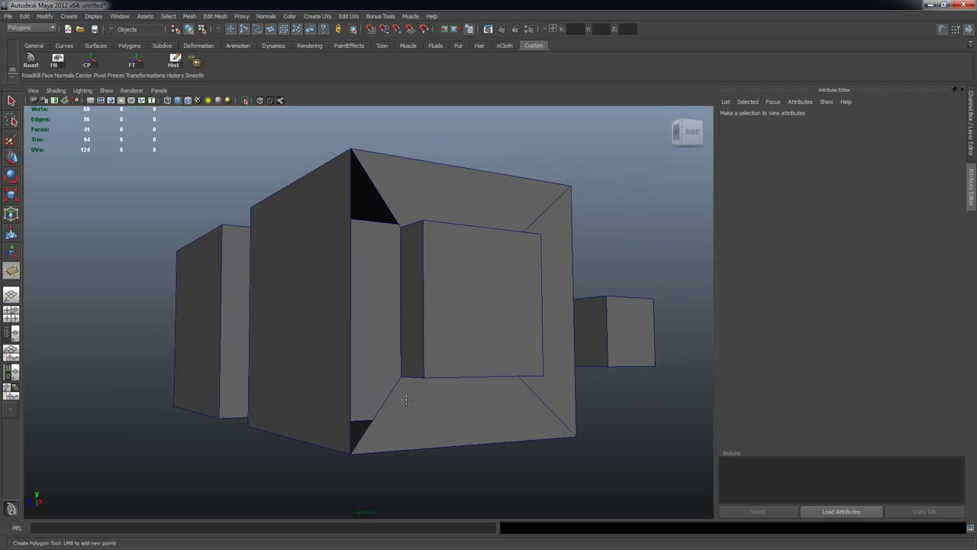
left_click(350, 453)
left_click(402, 227)
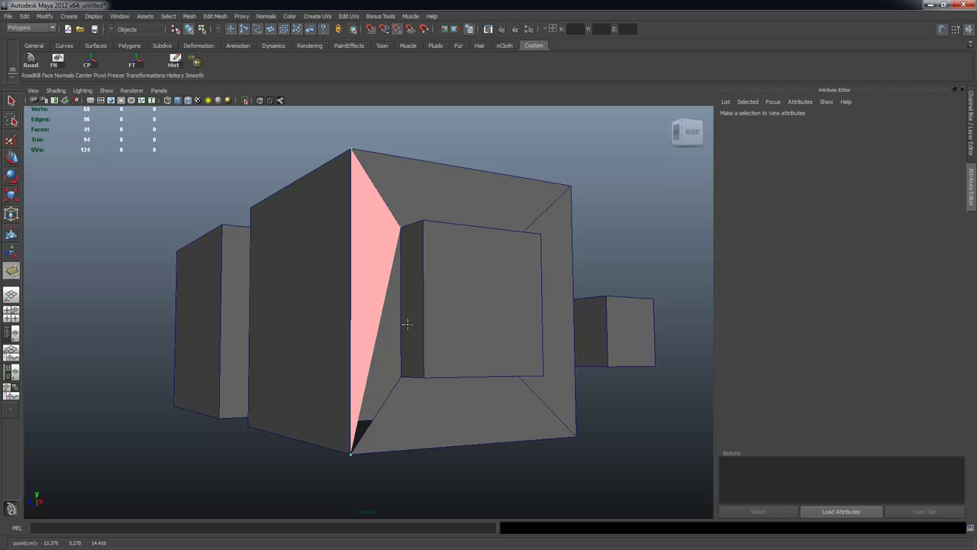
left_click(401, 375)
key("Return")
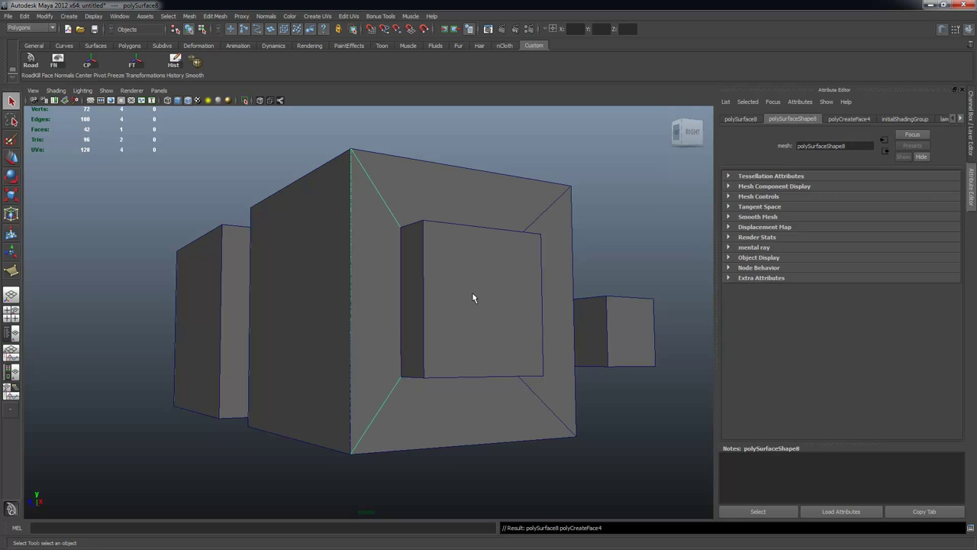
Select the duplicated mesh together with the four new faces around its protruding block.
left_click(476, 157)
left_click_drag(475, 156, 362, 263, "alt")
left_click(307, 288)
left_click(307, 324)
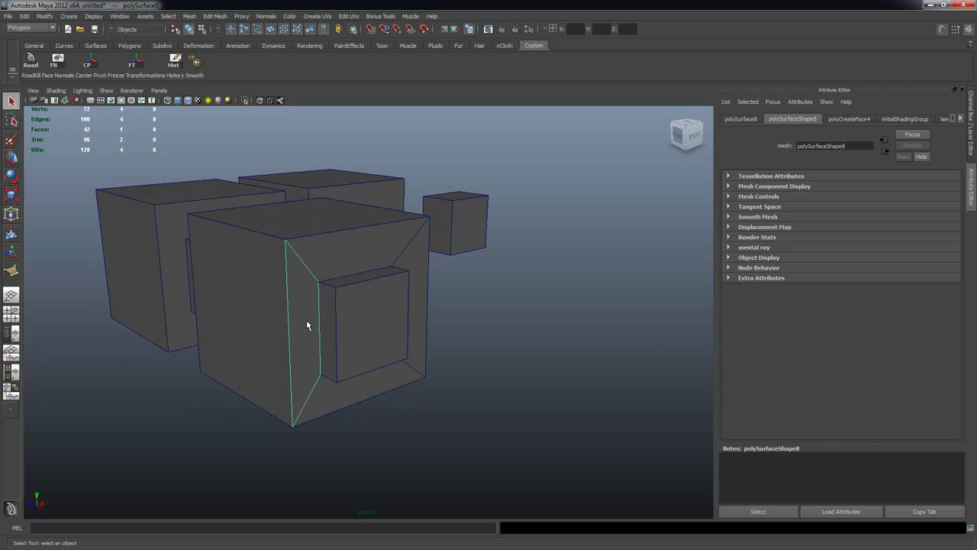
left_click(317, 224)
left_click(347, 250)
left_click(412, 257)
left_click(321, 290)
left_click(341, 261, "shift")
left_click(416, 268, "shift")
left_click(389, 378, "shift")
left_click_drag(453, 363, 414, 367, "alt")
left_click(346, 328, "shift")
left_click(321, 244, "shift")
left_click(326, 314, "shift")
right_click_drag(326, 313, 392, 312, "alt")
middle_click_drag(393, 312, 433, 317, "alt")
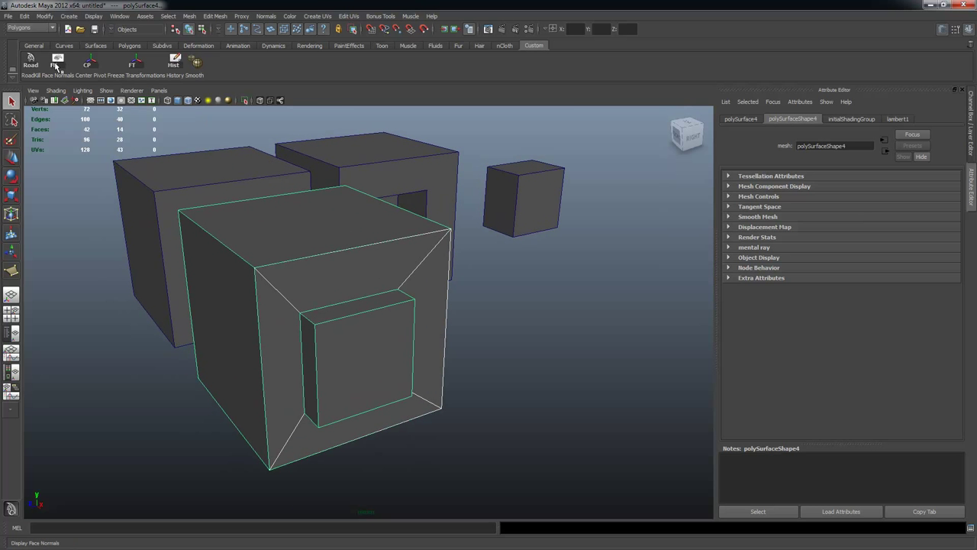
Display the face normals of the selected mesh and new front faces, and check which way they point.
left_click_drag(533, 406, 525, 377, "alt")
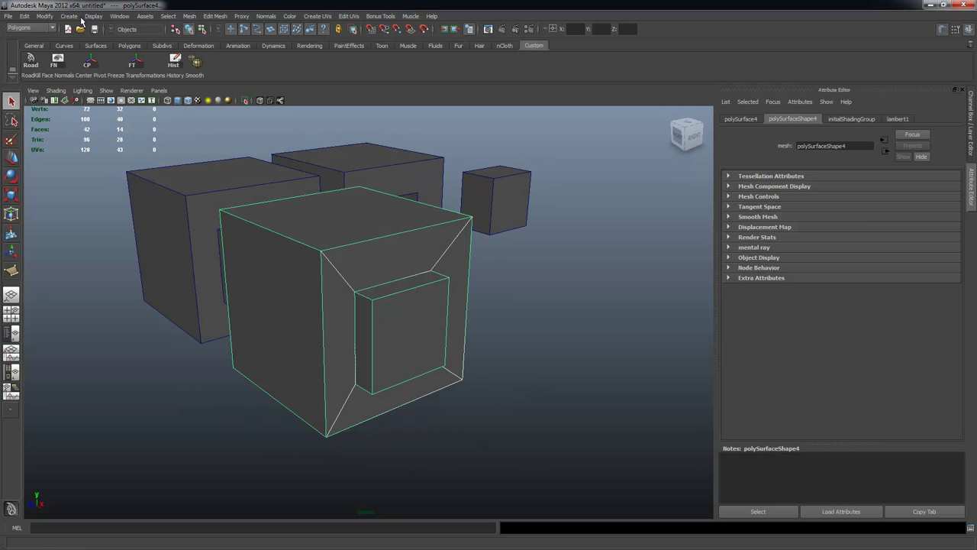
left_click(93, 17)
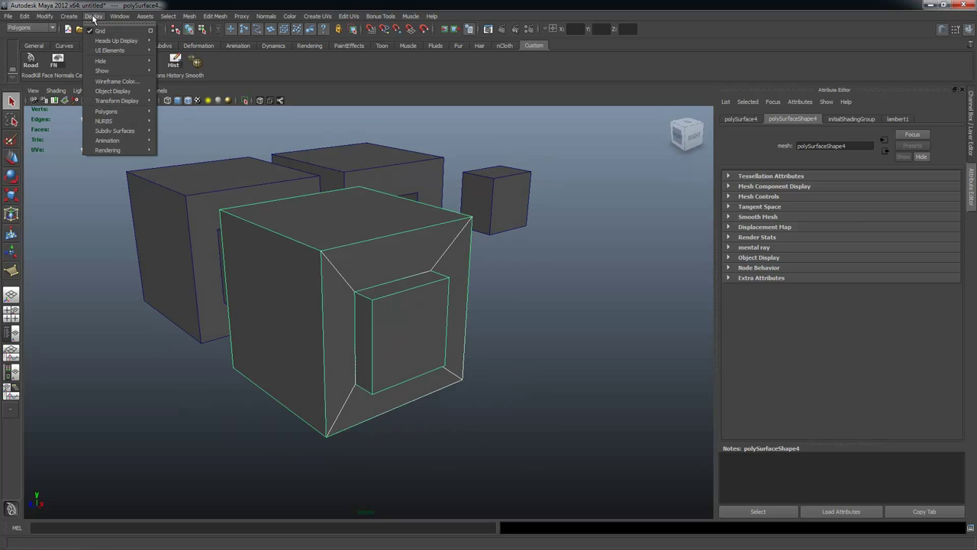
mouse_move(119, 93)
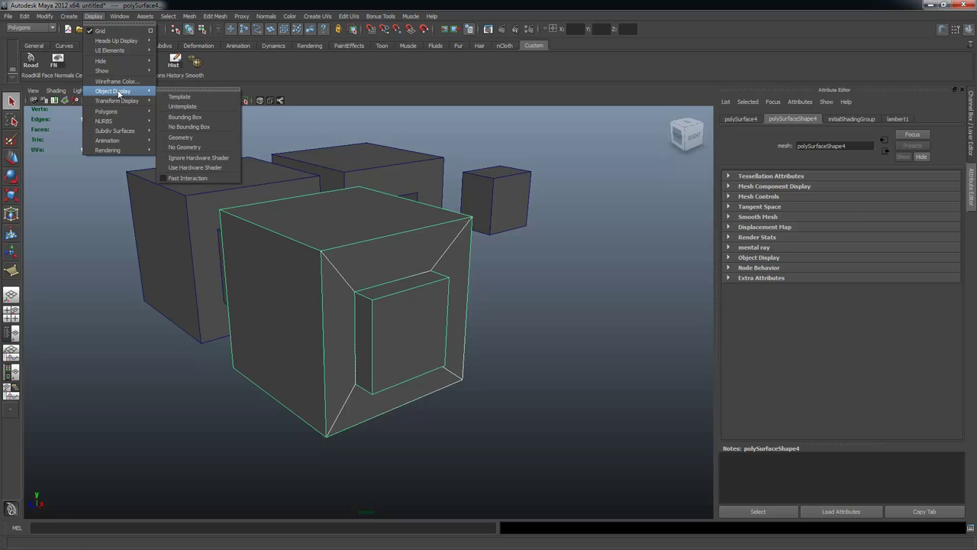
mouse_move(115, 111)
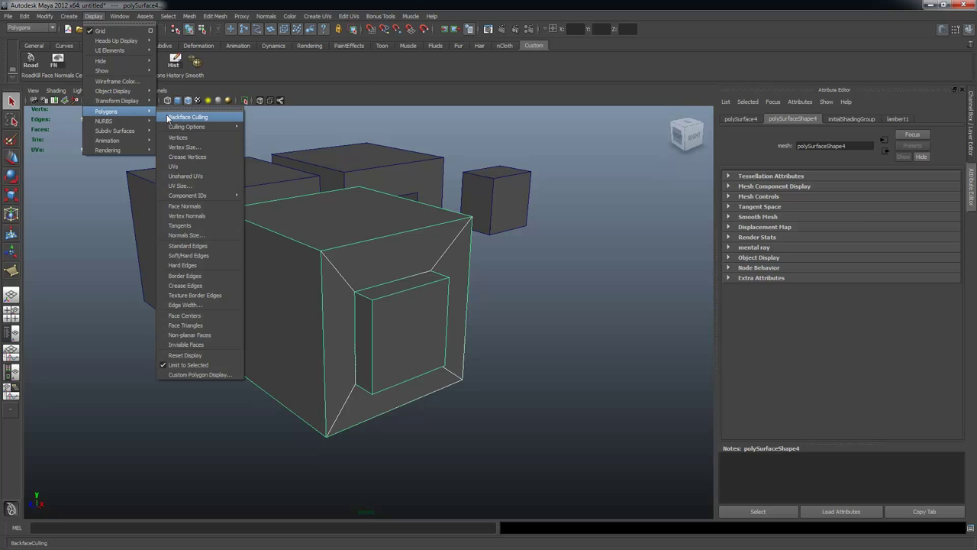
left_click(209, 206)
left_click_drag(395, 268, 322, 204, "alt")
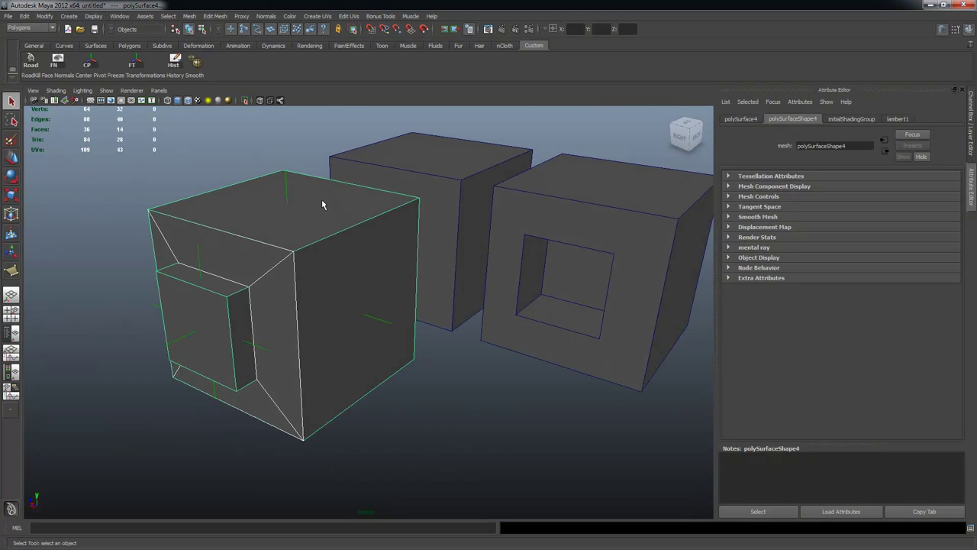
left_click_drag(386, 332, 359, 323, "alt")
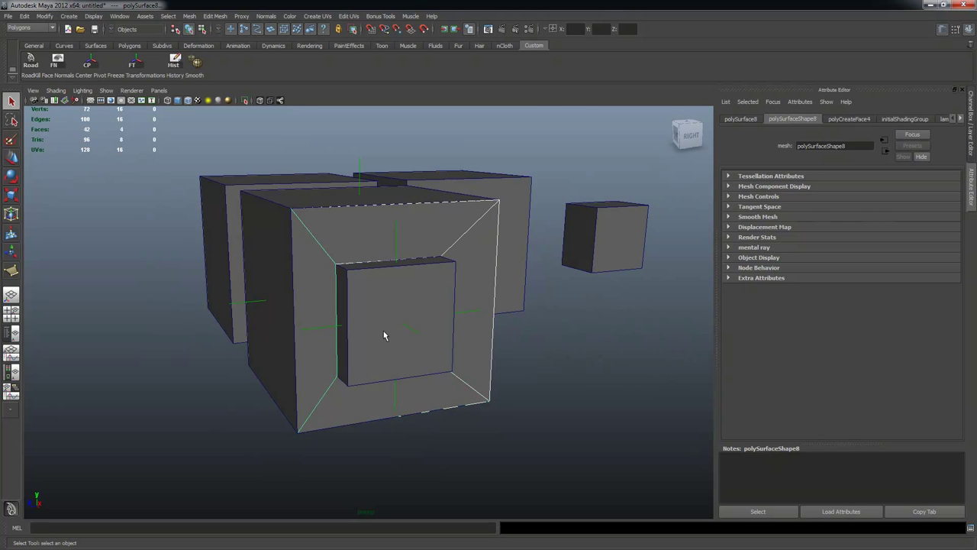
Examine the normal directions of the four new front faces from several angles, leaving those faces selected.
left_click_drag(384, 335, 539, 281, "alt")
left_click_drag(461, 217, 480, 305, "alt")
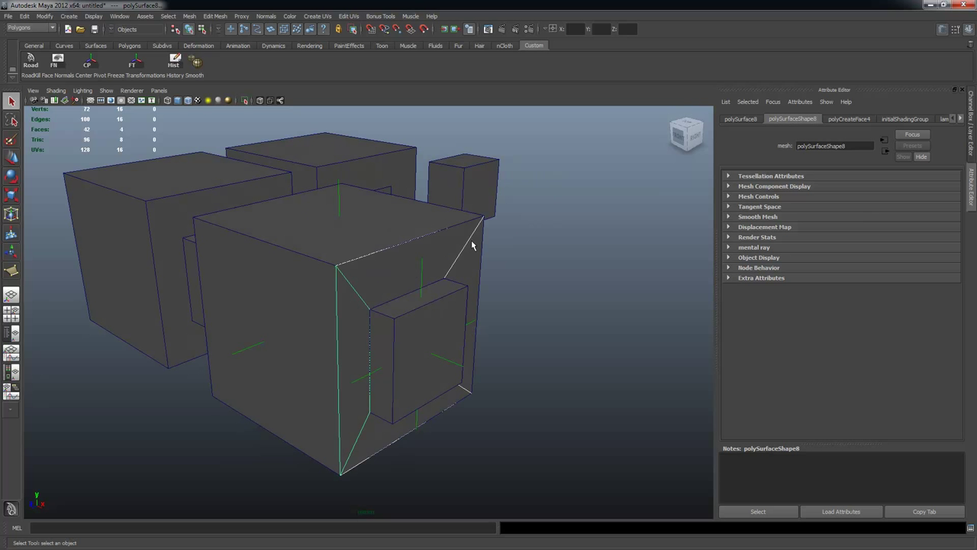
left_click(354, 315)
left_click(355, 319)
left_click_drag(473, 399, 483, 325, "alt")
left_click(415, 341)
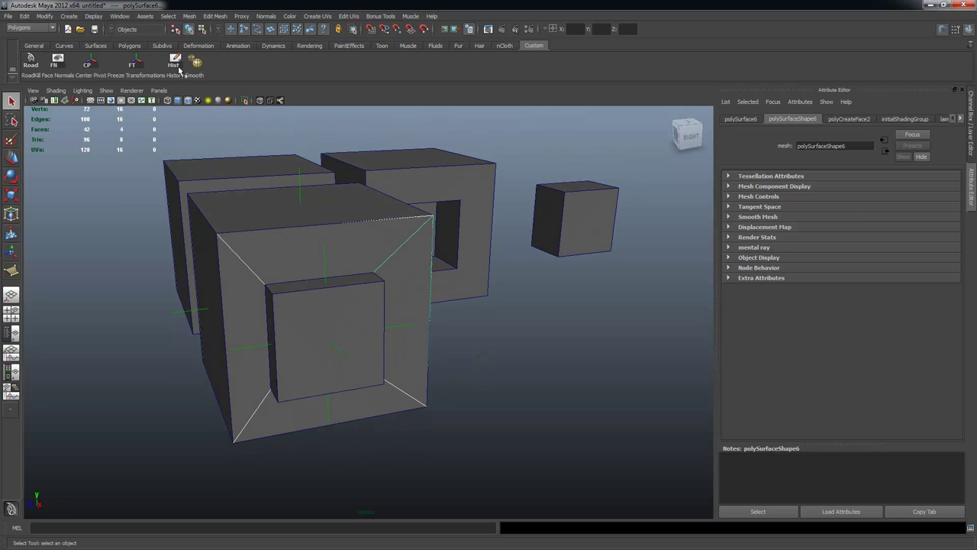
left_click(47, 16)
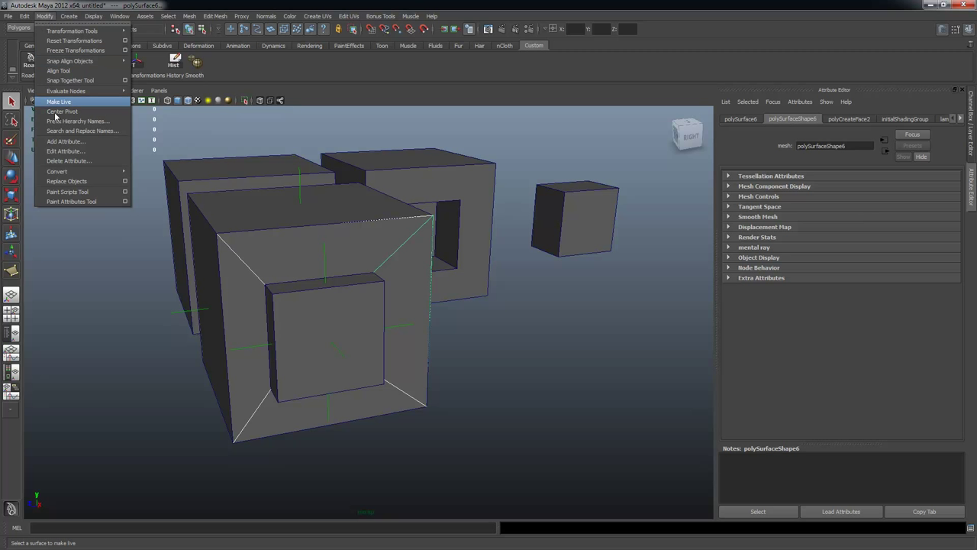
mouse_move(78, 175)
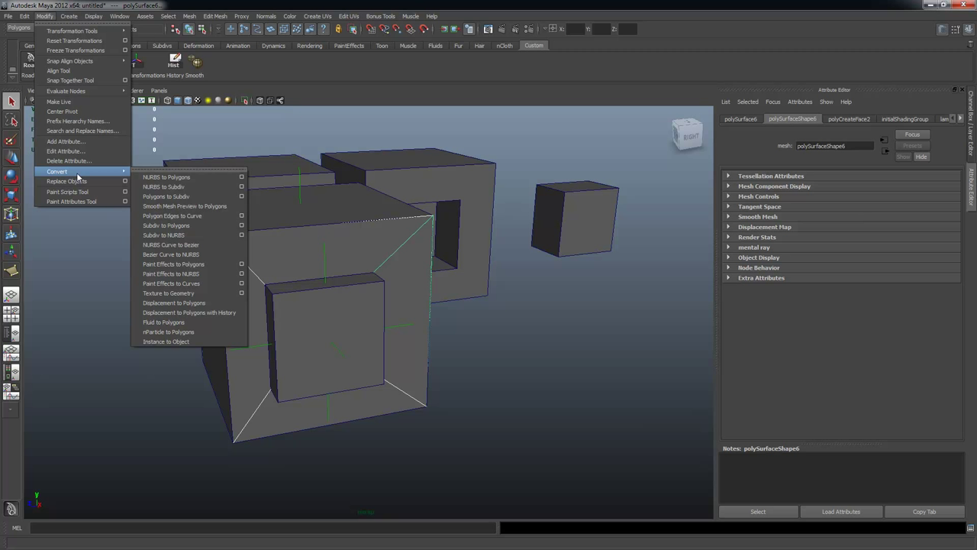
left_click(282, 295)
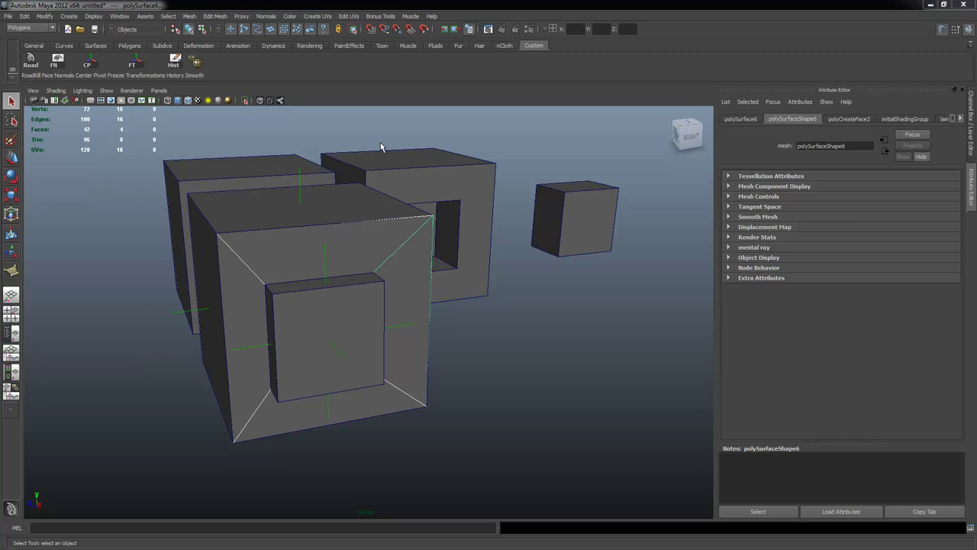
Reverse the normals of the four new faces around the block so they point outward.
left_click_drag(338, 267, 362, 277, "alt")
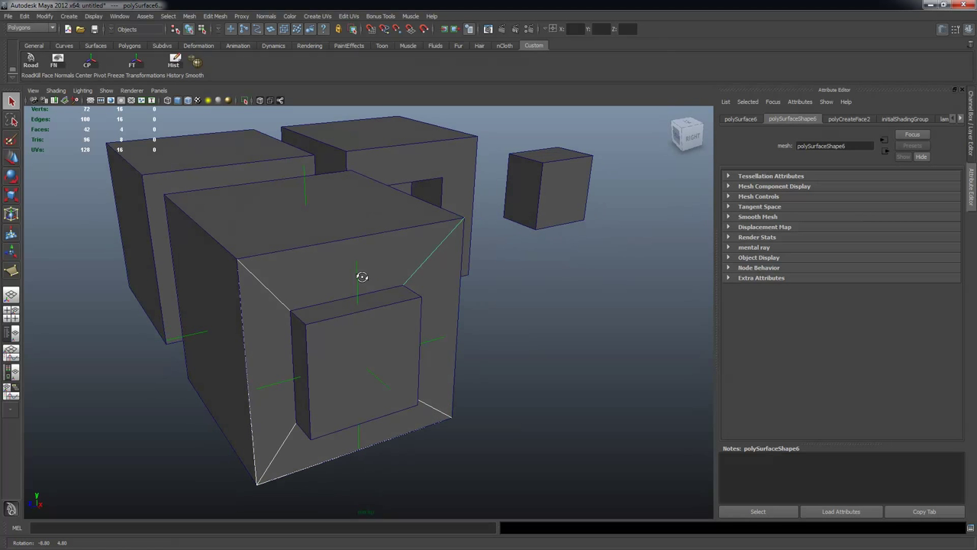
mouse_move(326, 239)
left_mouse_down("alt")
mouse_move(333, 255)
mouse_move(335, 234)
left_mouse_up("alt")
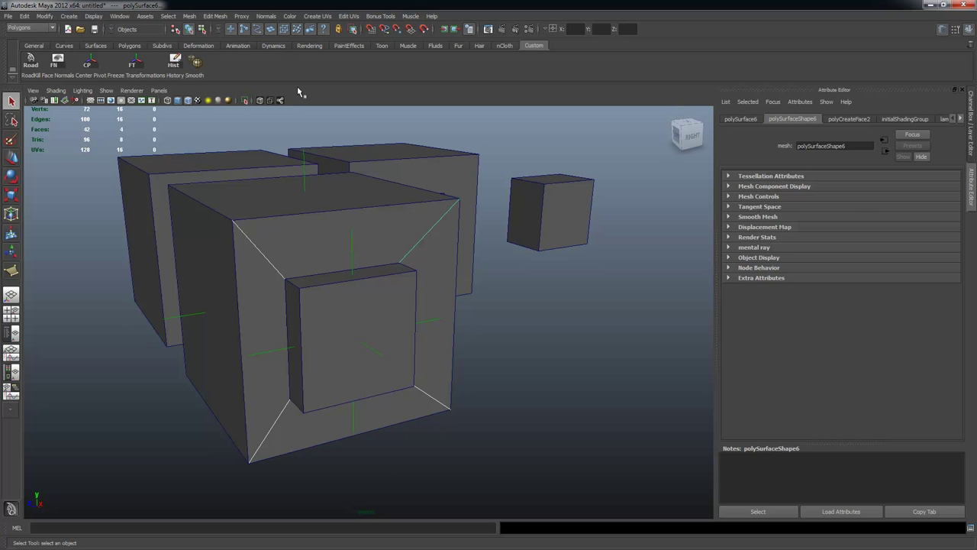
left_click(278, 248)
left_click(259, 305, "shift")
left_click(299, 432, "shift")
left_click(266, 16)
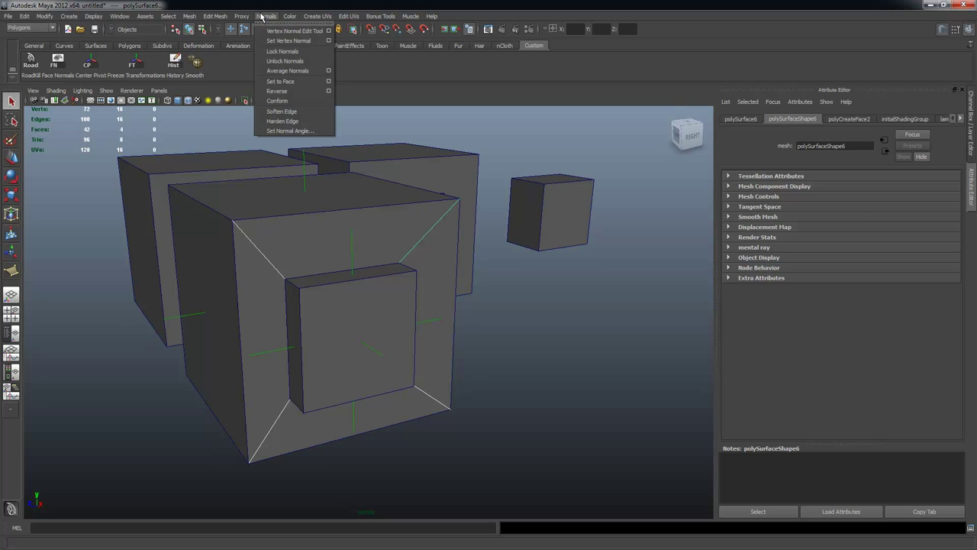
left_click(270, 93)
left_click_drag(465, 303, 493, 305, "alt")
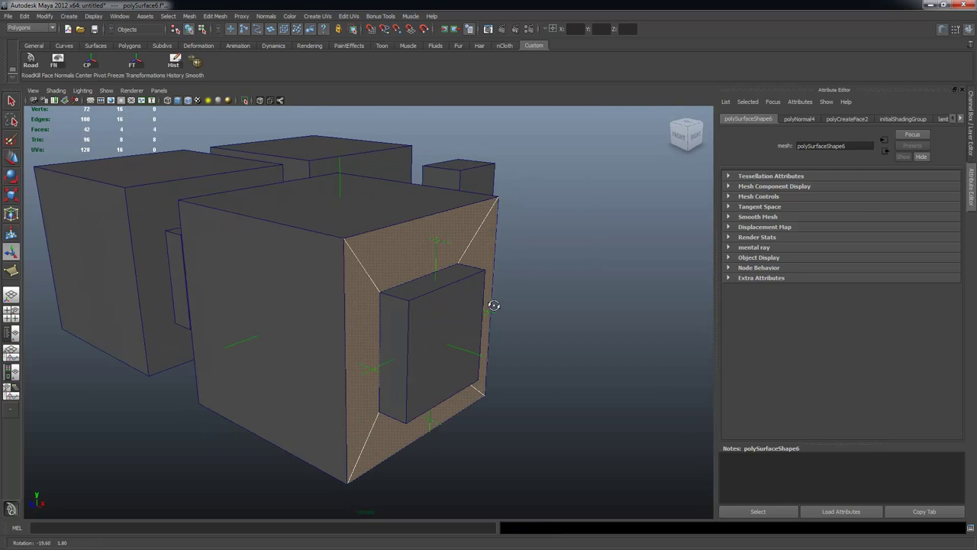
Clear the component selection and select the four new front faces as objects with the Select tool.
left_click(571, 325)
left_click_drag(578, 368, 213, 229, "alt")
left_click(254, 214)
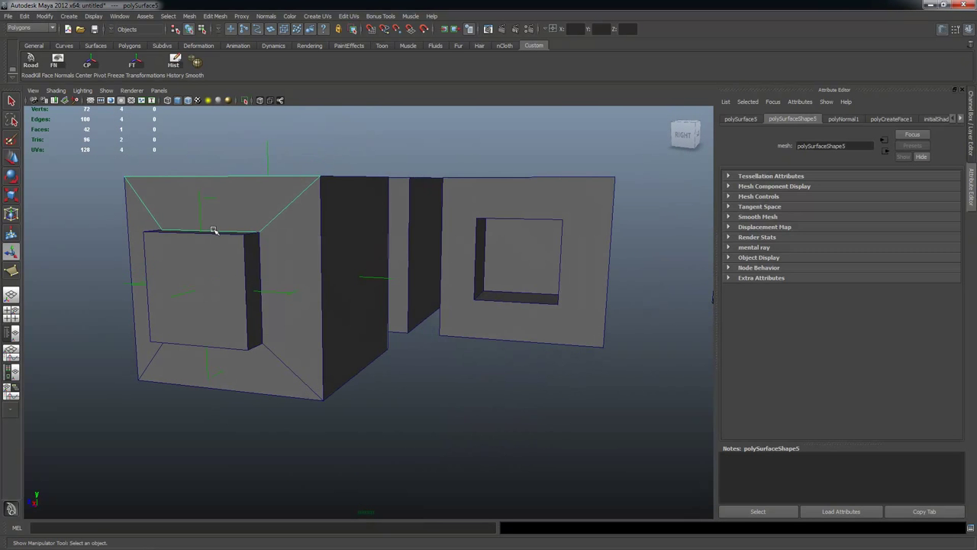
key("q")
left_click(135, 252, "shift")
left_click(287, 257, "shift")
left_click(254, 359, "shift")
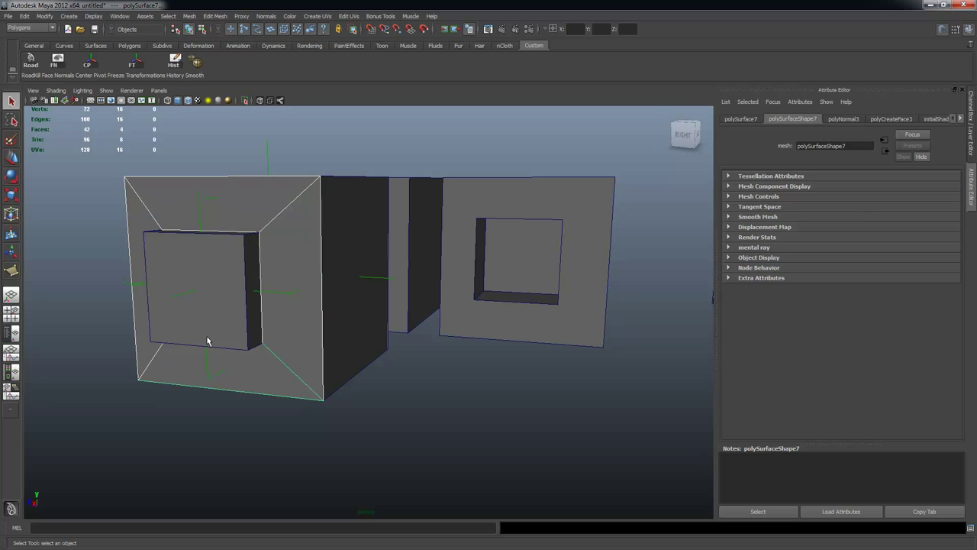
Reverse the normals of the four new front faces twice, checking their direction, and return to object selection.
left_click_drag(345, 254, 412, 152, "alt")
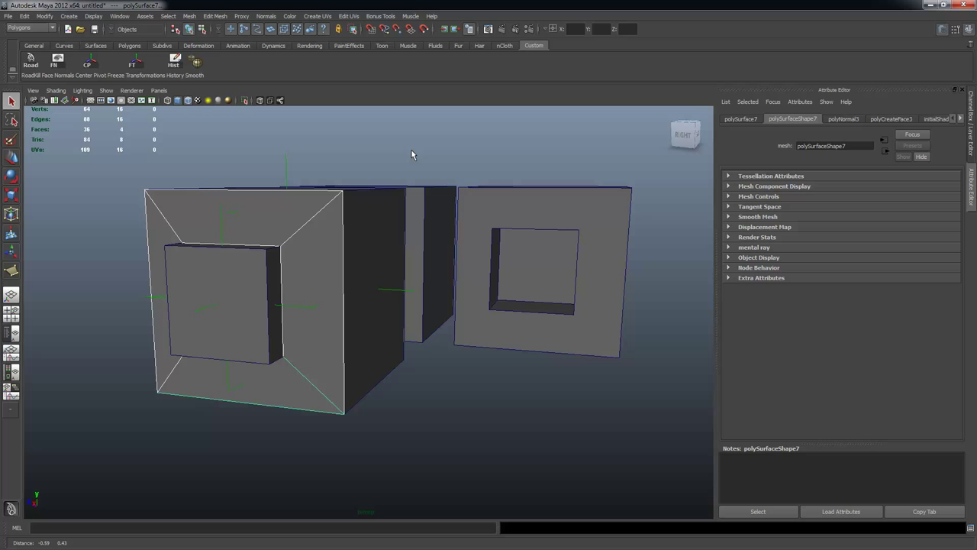
left_click(266, 16)
left_click(280, 81)
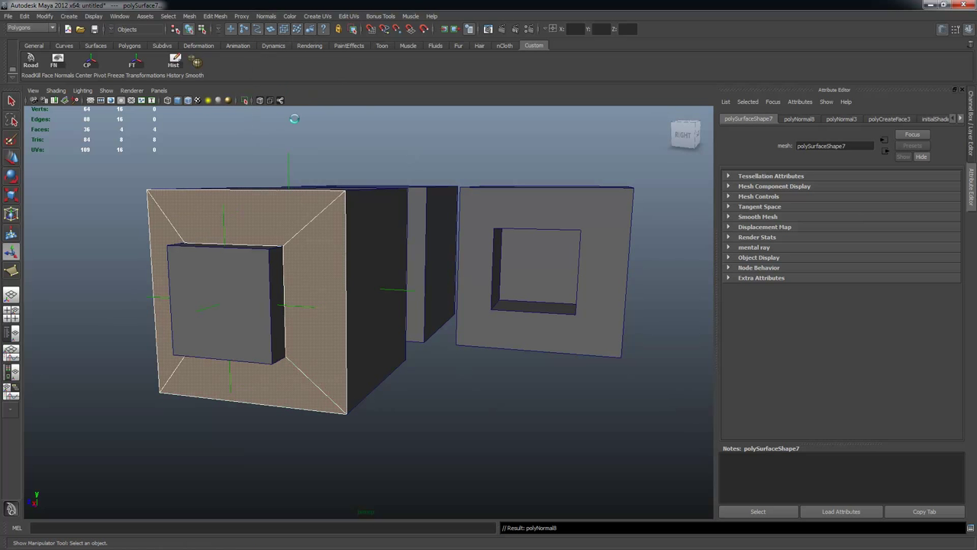
left_click_drag(344, 323, 320, 345, "alt")
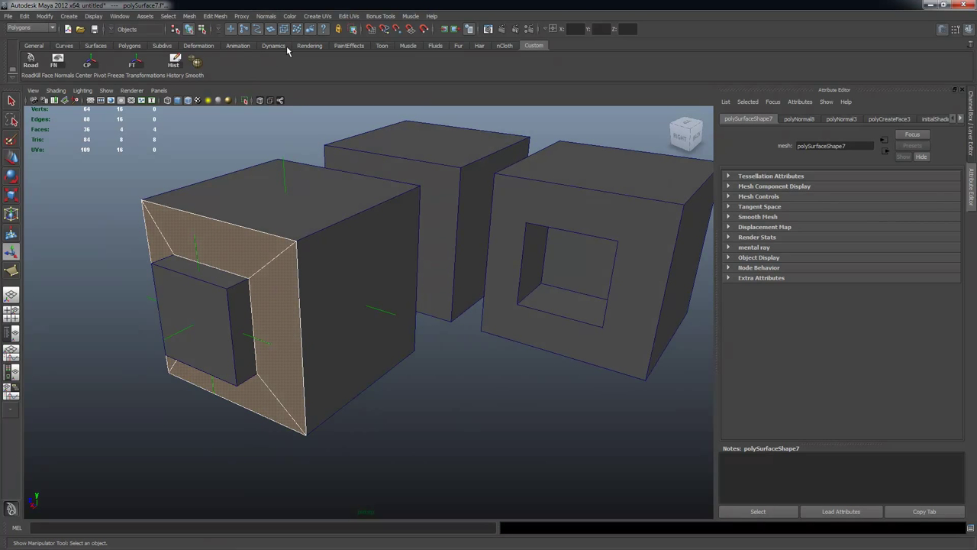
left_click(266, 16)
left_click(277, 91)
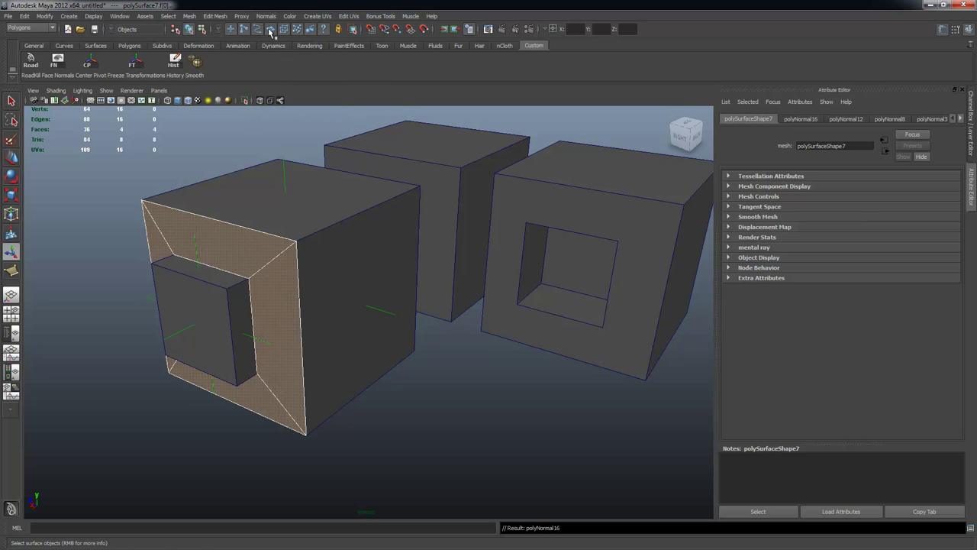
key("F8")
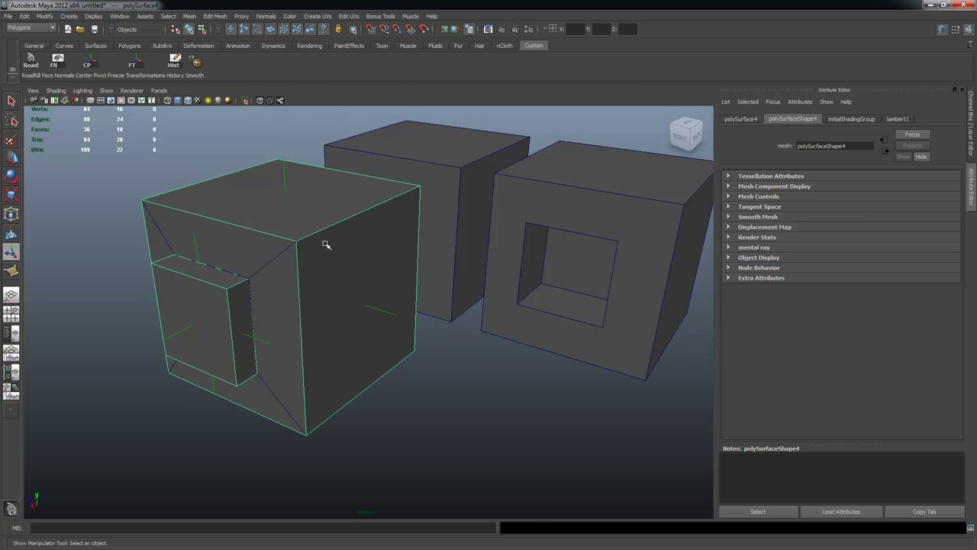
Combine the four new front faces and the united cube-and-block mesh into a single mesh.
key("q")
left_click(258, 258)
left_click(280, 294, "shift")
left_click(248, 393, "shift")
left_click_drag(246, 321, 336, 321, "alt")
left_click(183, 277, "shift")
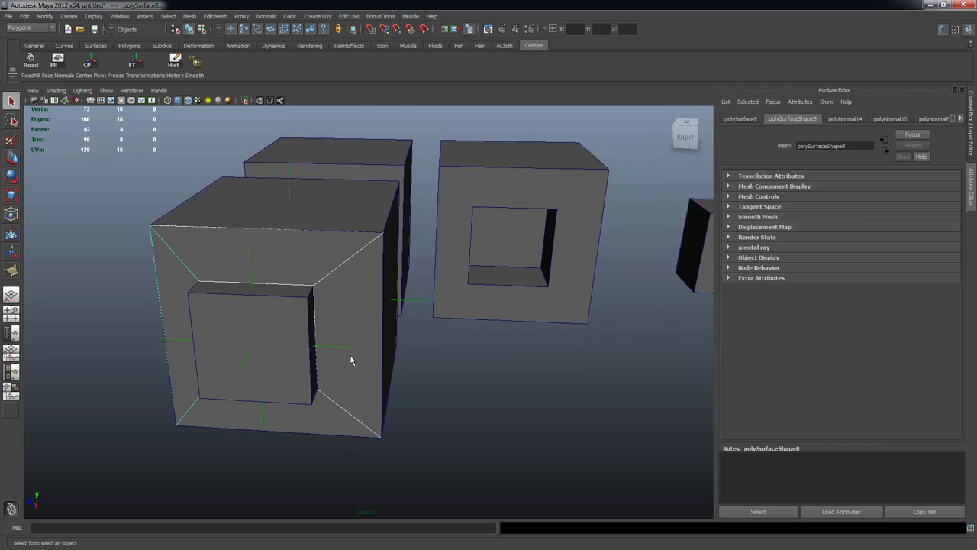
left_click_drag(350, 361, 341, 349, "alt")
left_click_drag(377, 449, 379, 349, "alt")
left_click(454, 336, "shift")
left_click_drag(215, 226, 176, 266, "alt")
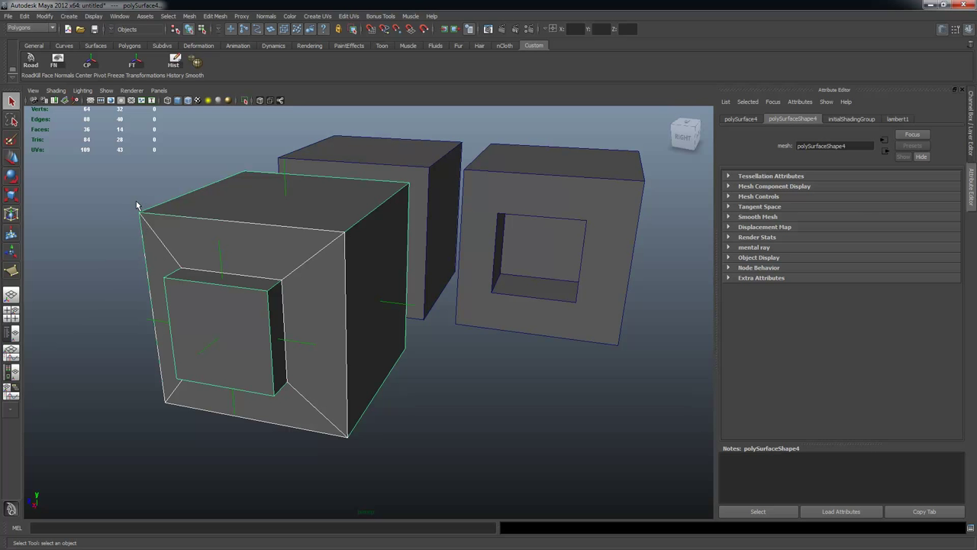
left_click_drag(343, 254, 302, 290, "alt")
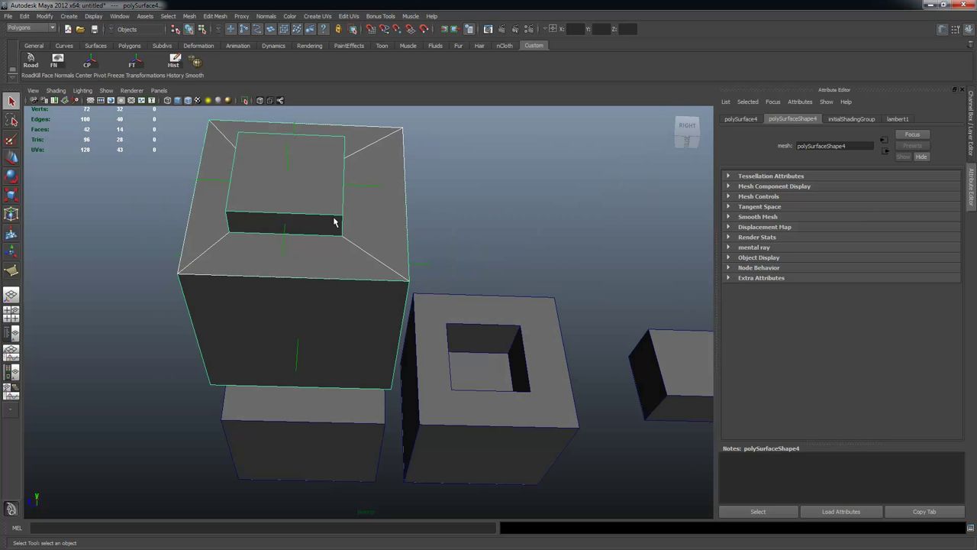
left_click_drag(334, 222, 327, 266, "alt")
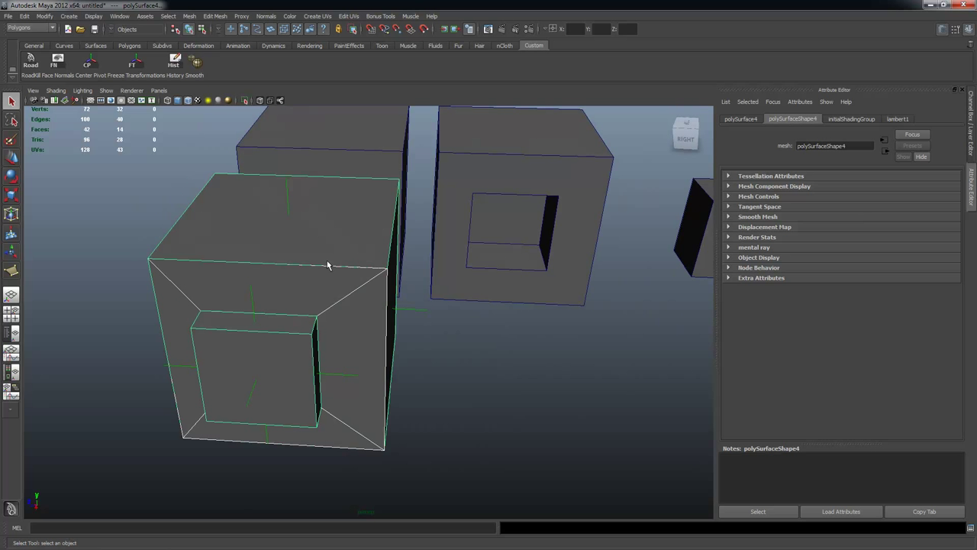
left_click(189, 16)
left_click(211, 33)
Reverse the normals of the four front faces surrounding the block on the combined mesh.
left_click_drag(397, 343, 262, 312, "alt")
right_click_drag(262, 312, 336, 303, "alt")
middle_click_drag(336, 304, 370, 328, "alt")
left_click_drag(369, 328, 263, 304, "alt")
right_click(236, 253)
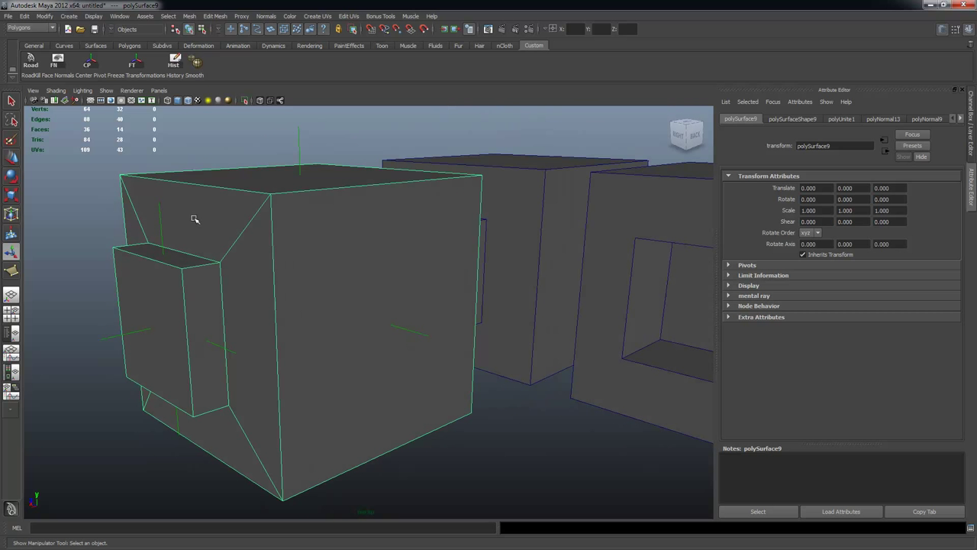
middle_click_drag(218, 234, 250, 233, "alt")
right_click(250, 234)
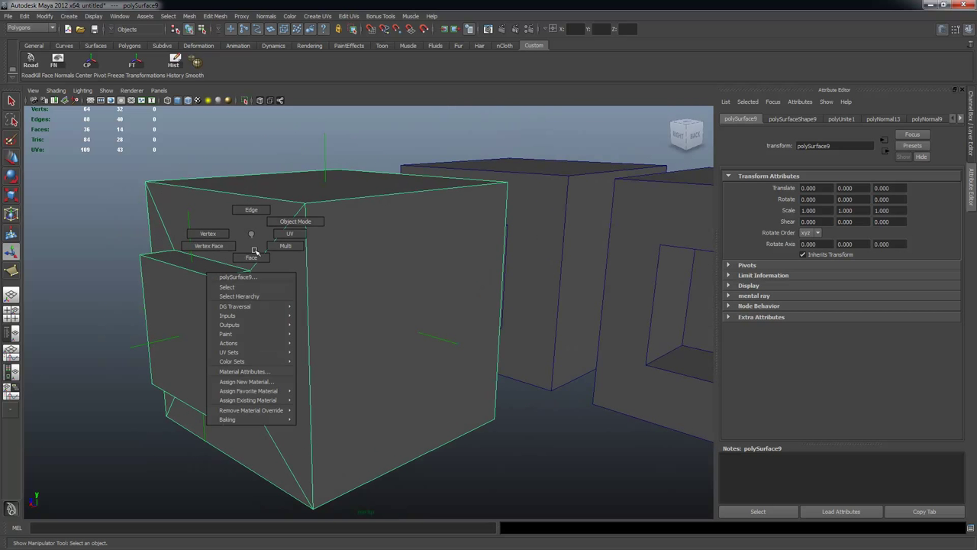
left_click(252, 257)
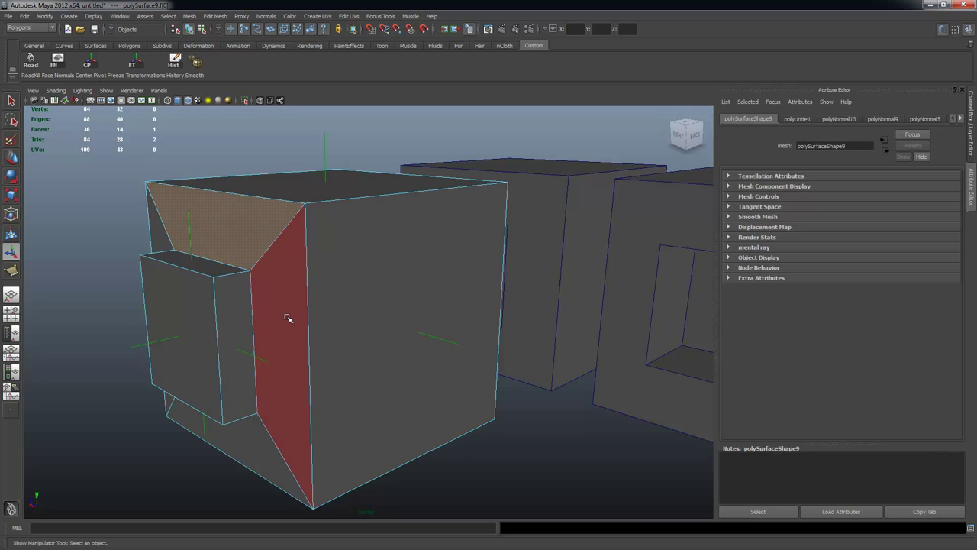
left_click(231, 443, "shift")
left_click_drag(229, 392, 251, 338, "alt")
left_click_drag(189, 349, 463, 286, "alt")
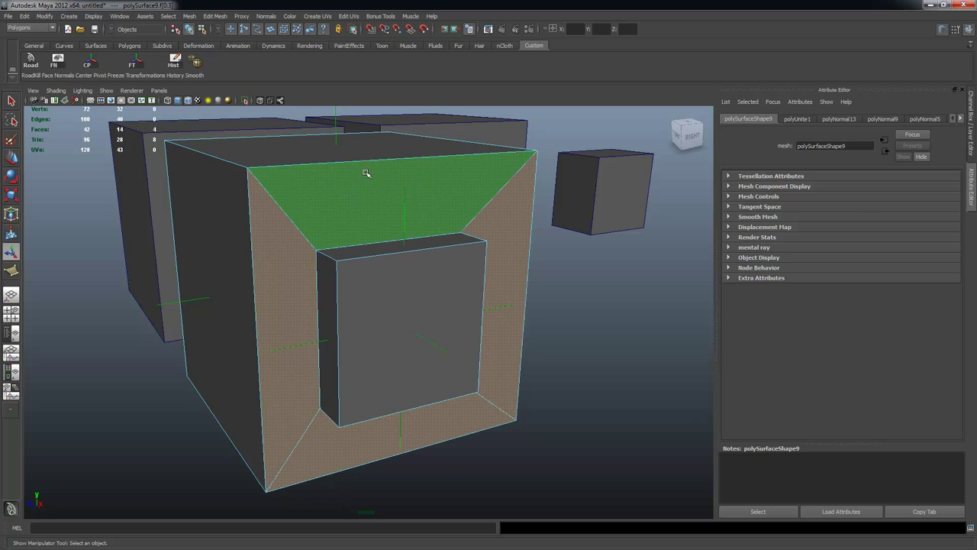
left_click_drag(425, 374, 509, 366, "alt")
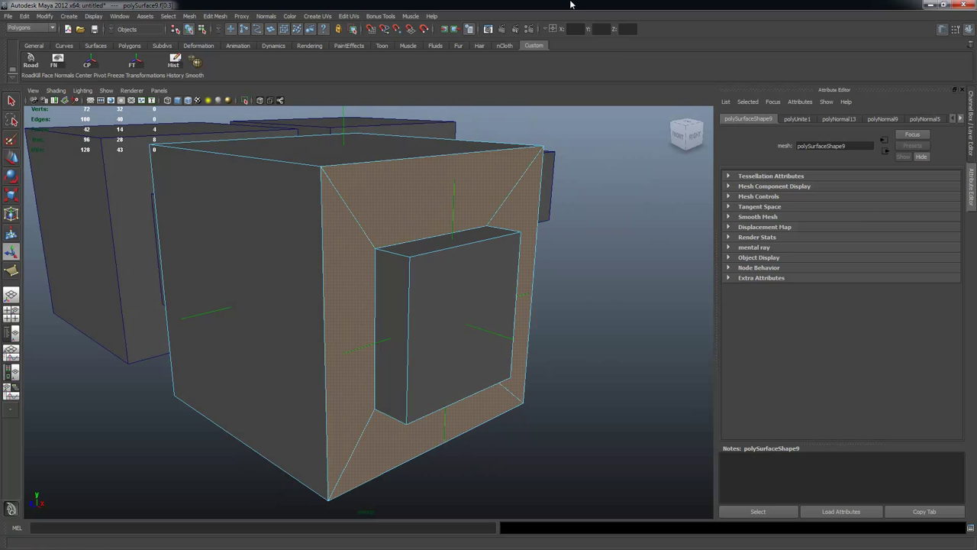
left_click(266, 16)
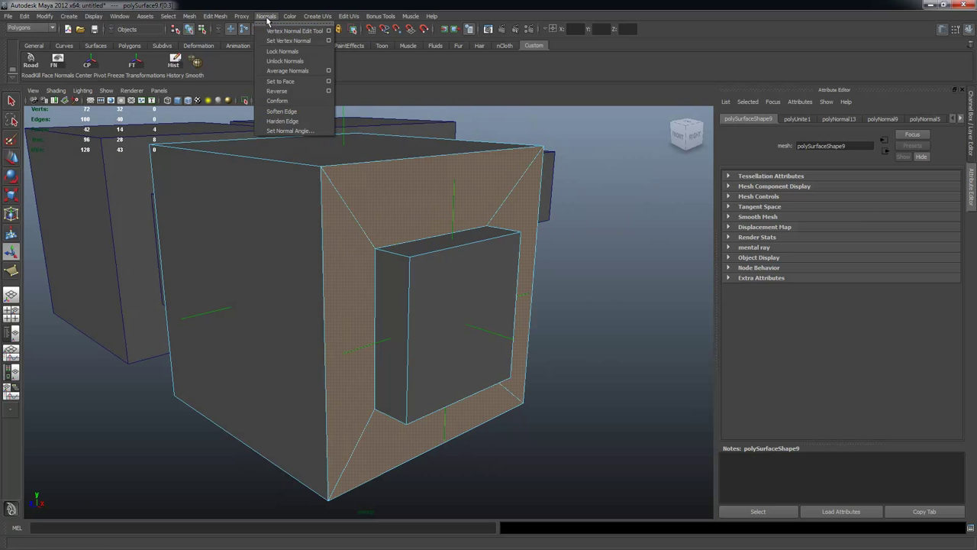
left_click(298, 92)
left_click_drag(351, 183, 492, 331, "alt")
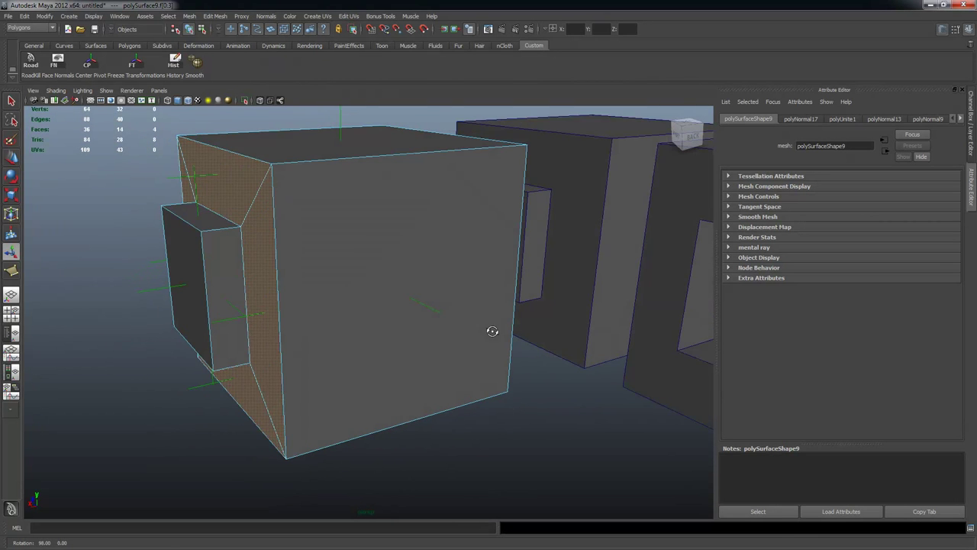
left_click_drag(375, 265, 356, 261, "alt")
Move the diagonal edge at the block's upper corner away from the front face to test whether neighbouring faces are joined.
left_click(277, 206)
right_click_drag(277, 207, 299, 213, "alt")
middle_click_drag(289, 233, 298, 286, "alt")
left_click_drag(298, 285, 297, 288, "alt")
right_click(276, 260)
right_click(271, 256)
right_click_drag(270, 255, 270, 232)
left_click(274, 256)
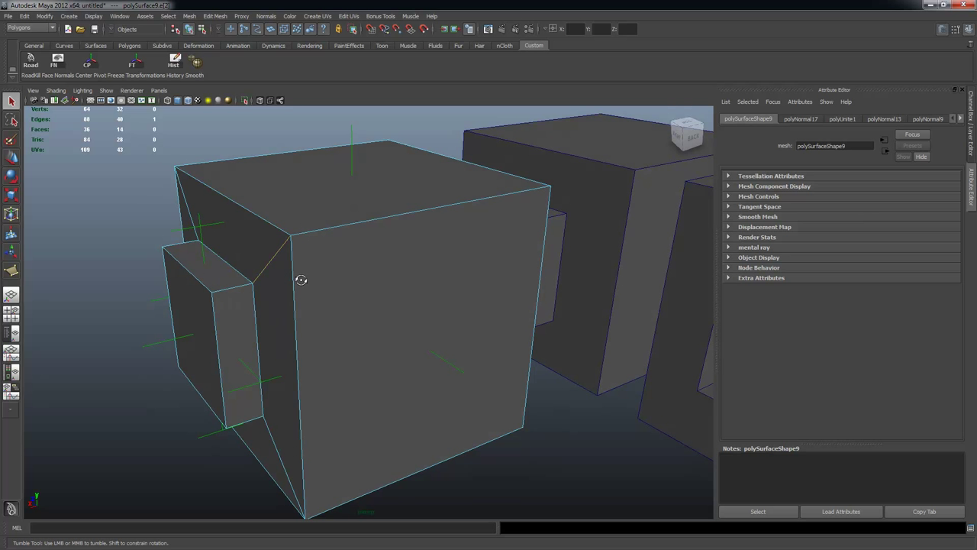
key("w")
left_click(262, 267)
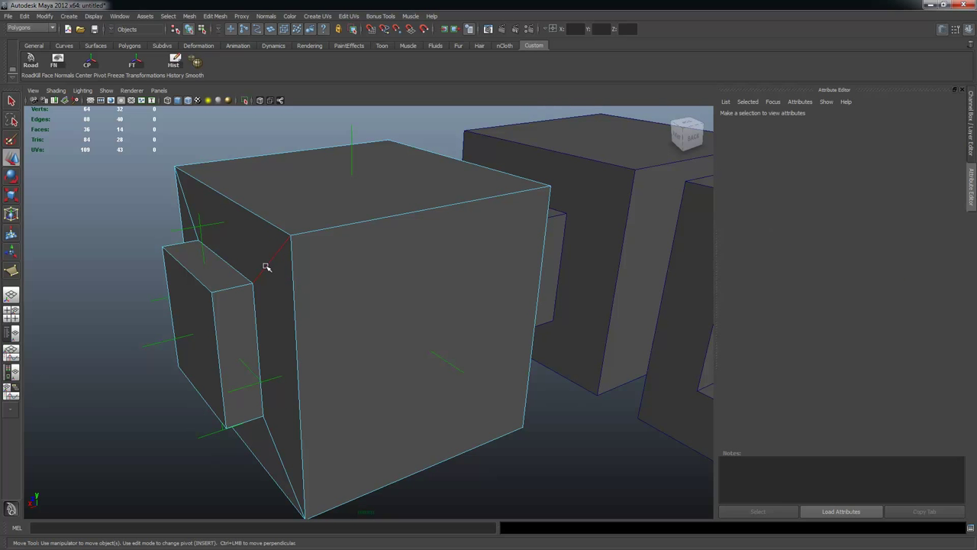
left_click(265, 266)
left_click_drag(246, 270, 384, 299)
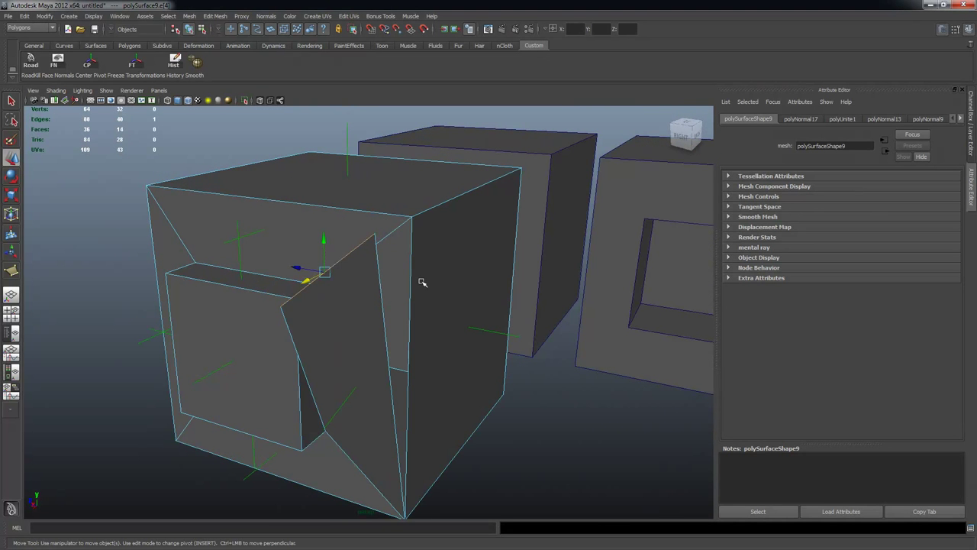
Undo the diagonal edge move without saving the scene and return to the Select tool.
key("ctrl+shift+s")
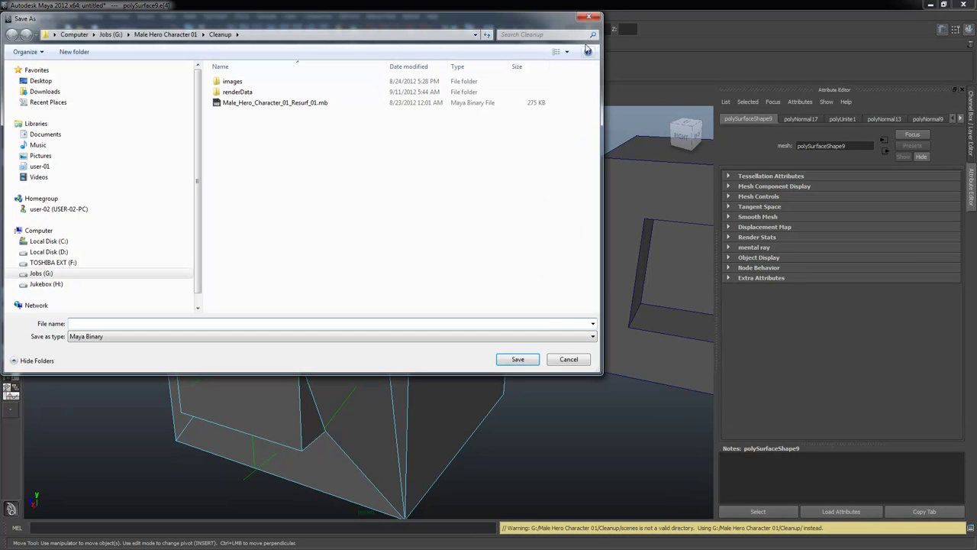
left_click(586, 18)
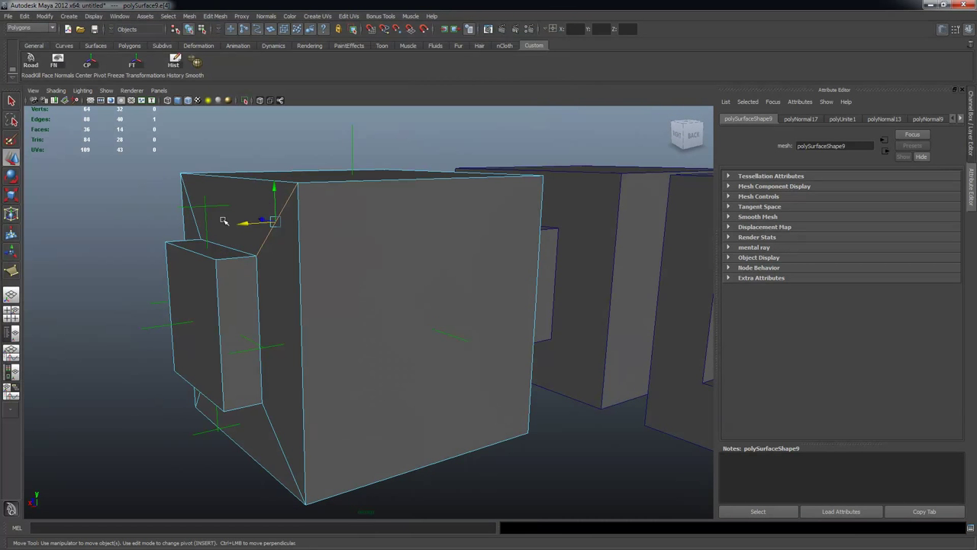
left_click_drag(323, 342, 340, 344, "alt")
key("q")
left_click_drag(420, 242, 312, 257, "alt")
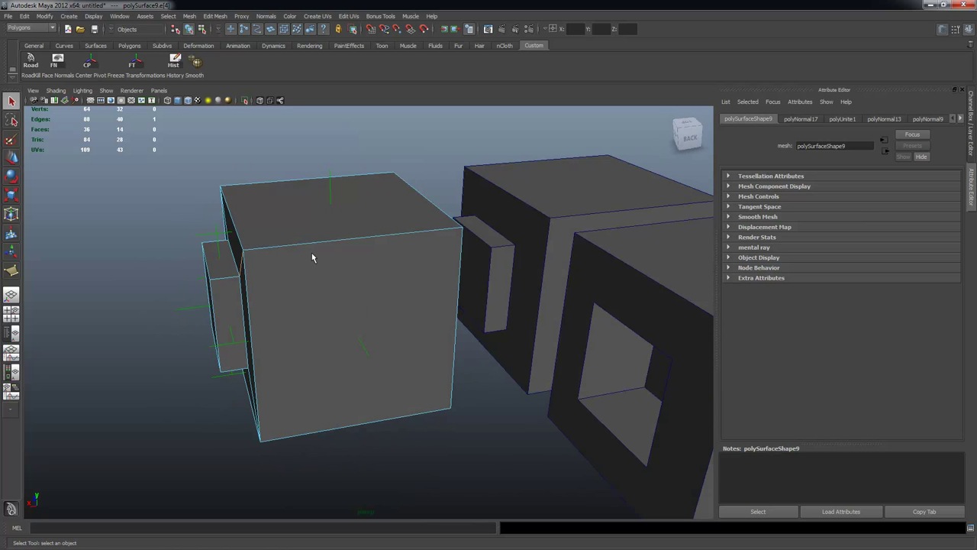
Clear the edge selection and return the combined mesh to object selection.
key("F5")
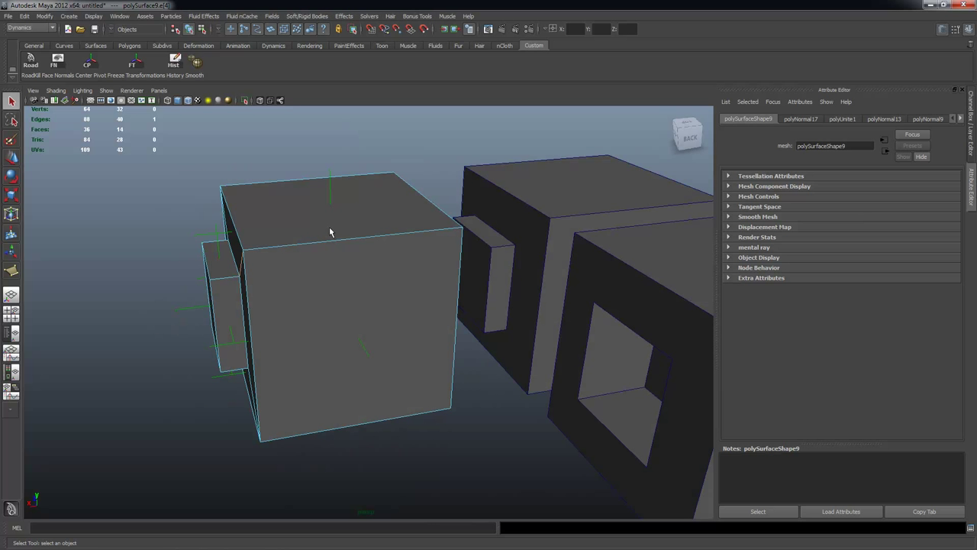
left_click(317, 220)
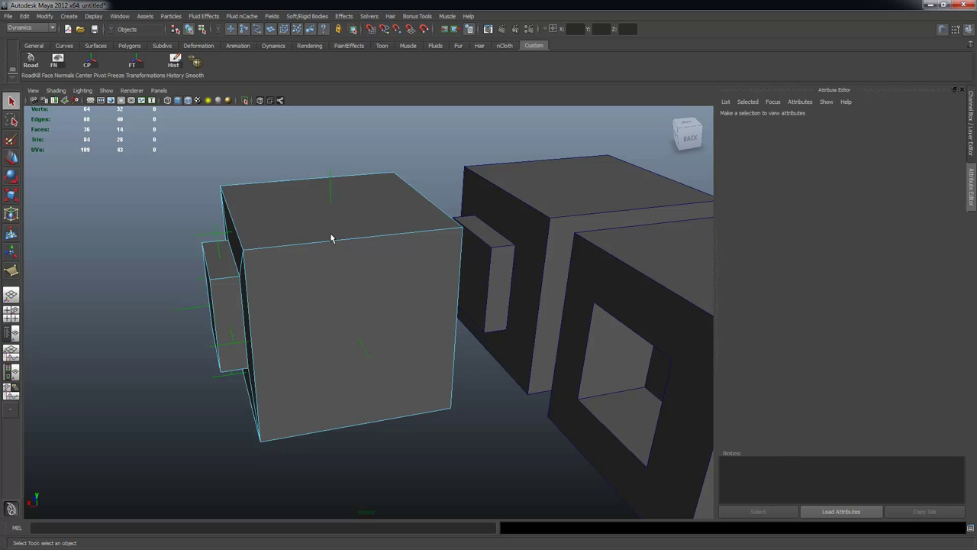
left_click_drag(313, 260, 331, 271, "alt")
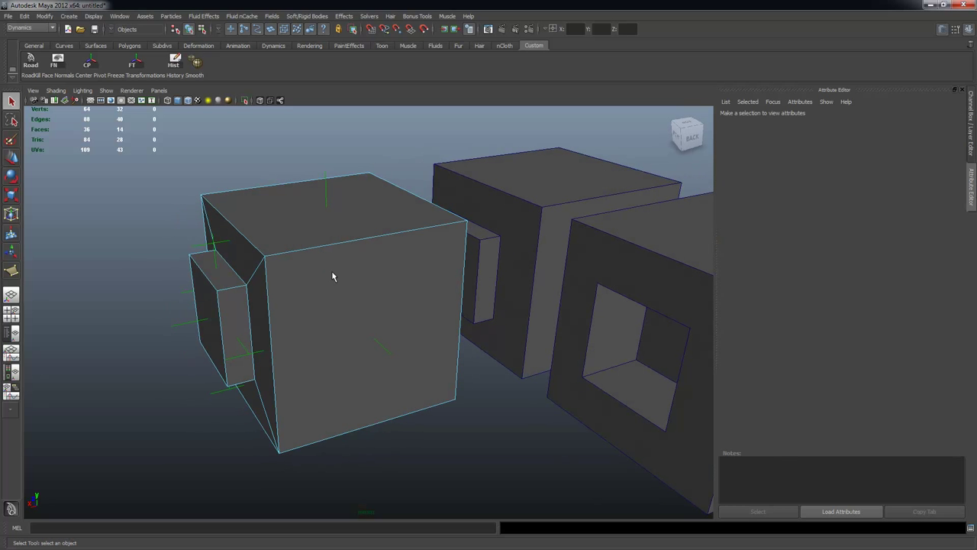
key("F8")
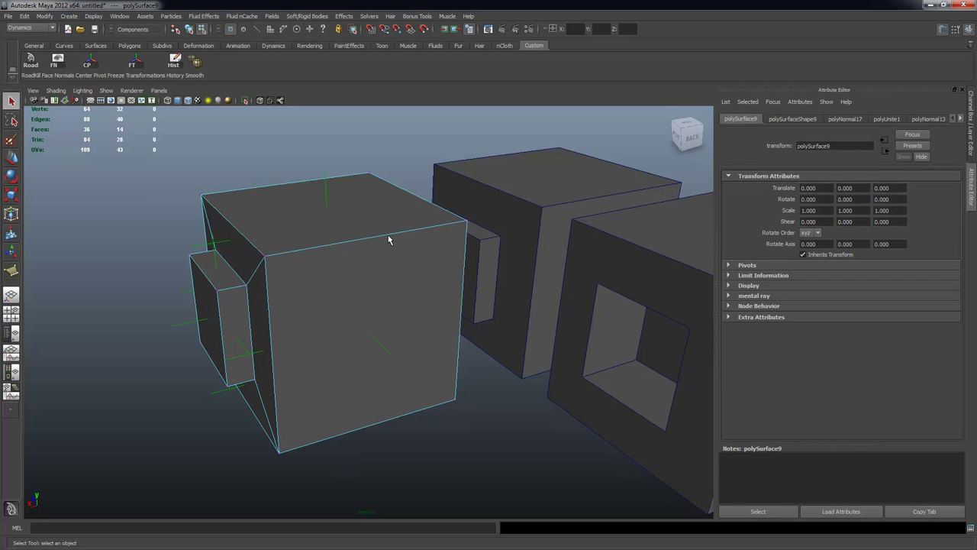
left_click_drag(340, 241, 344, 244, "alt")
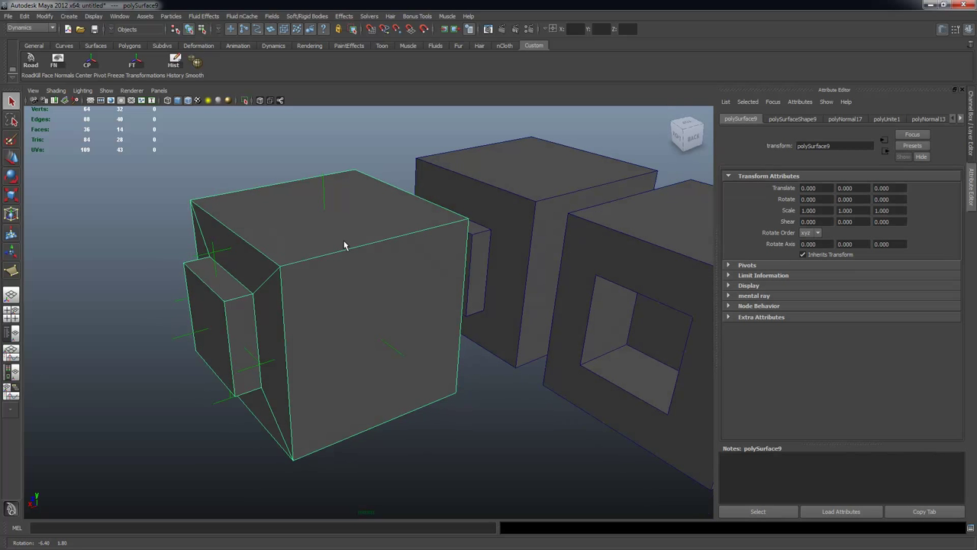
Select all vertices of the combined mesh and merge them with the polygon Merge settings reset to a threshold of 0.0100.
right_click(344, 231)
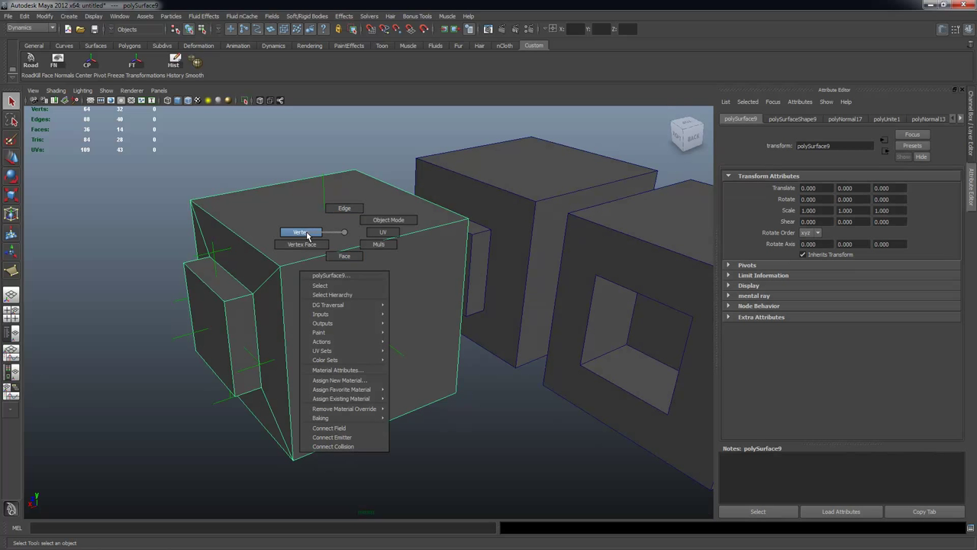
left_click(340, 220)
left_click_drag(425, 272, 554, 484, "alt")
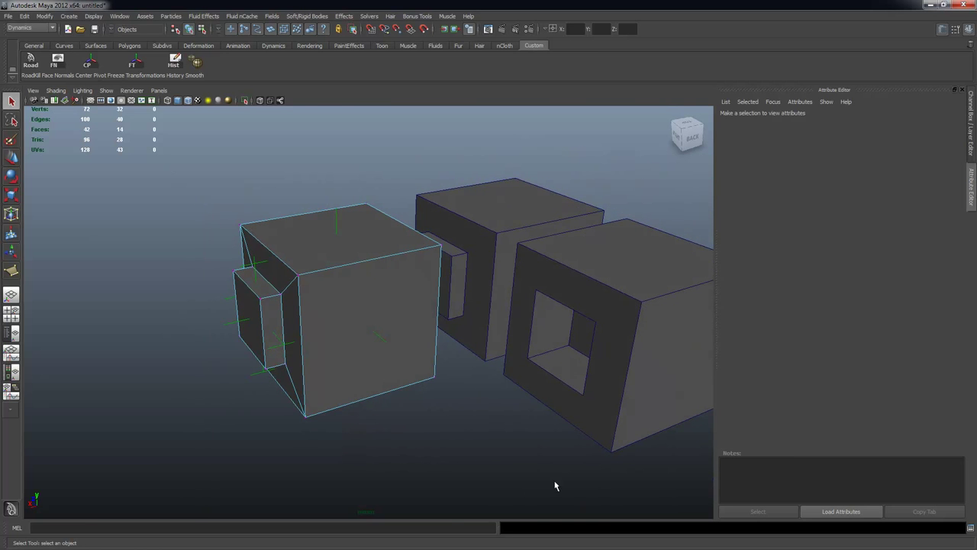
left_click_drag(293, 283, 364, 277, "alt")
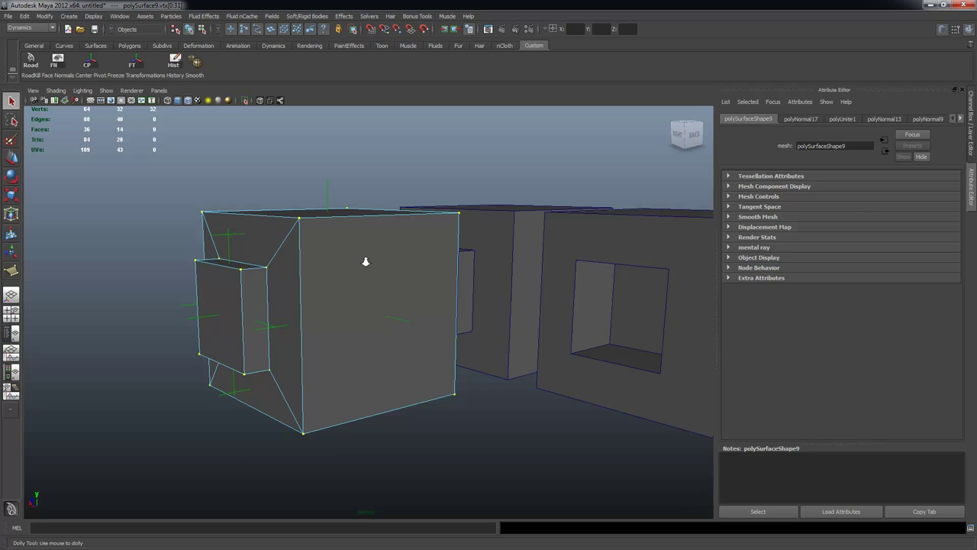
right_click_drag(364, 261, 403, 235, "alt")
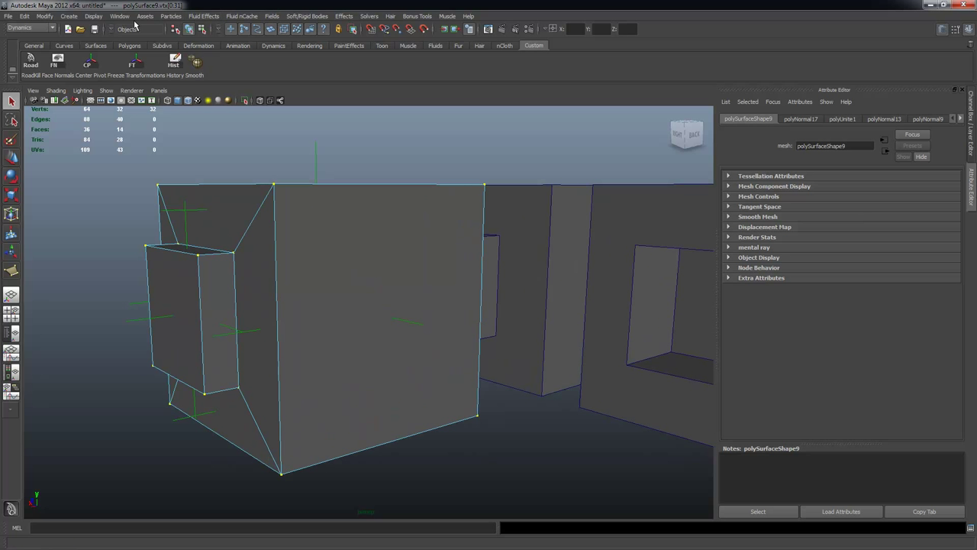
left_click(31, 27)
left_click(31, 48)
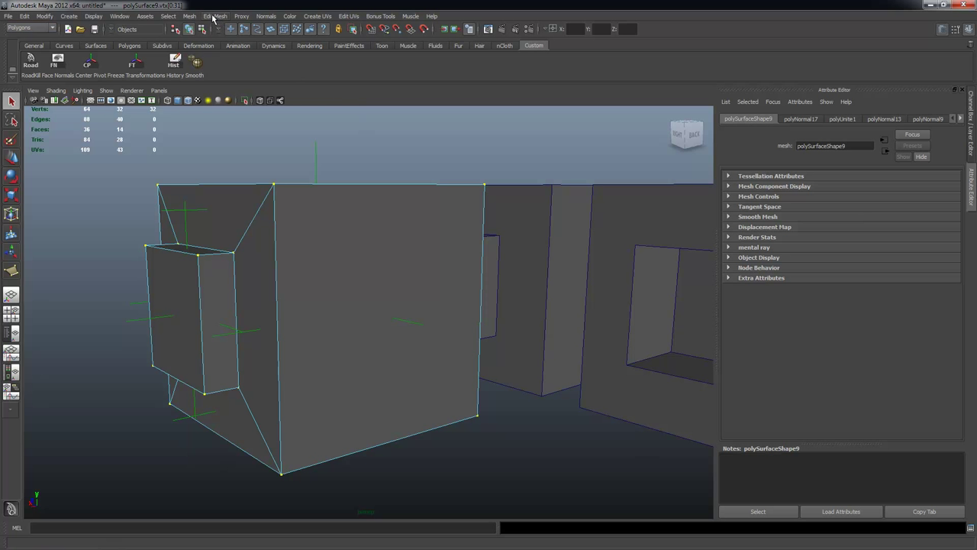
left_click(214, 16)
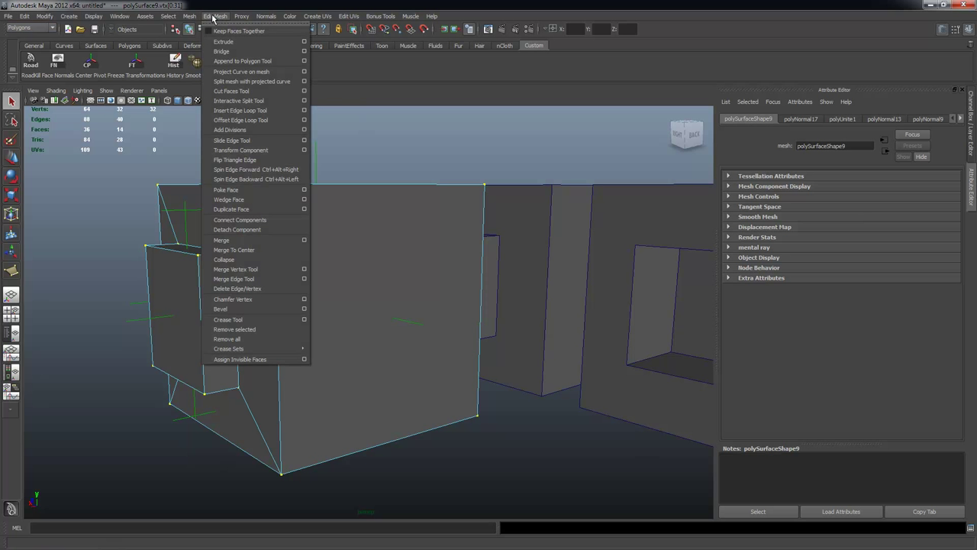
left_click(304, 240)
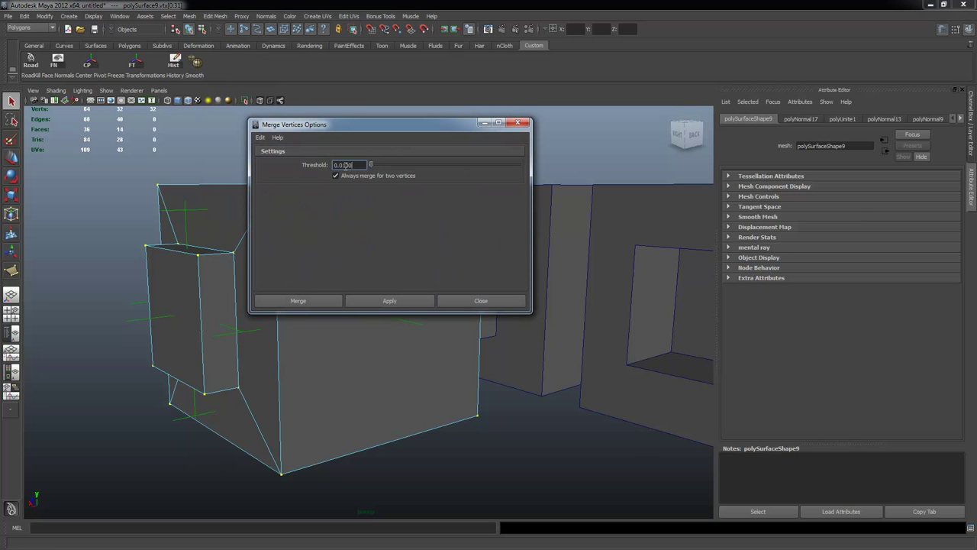
left_click(260, 139)
left_click(284, 157)
left_click(402, 300)
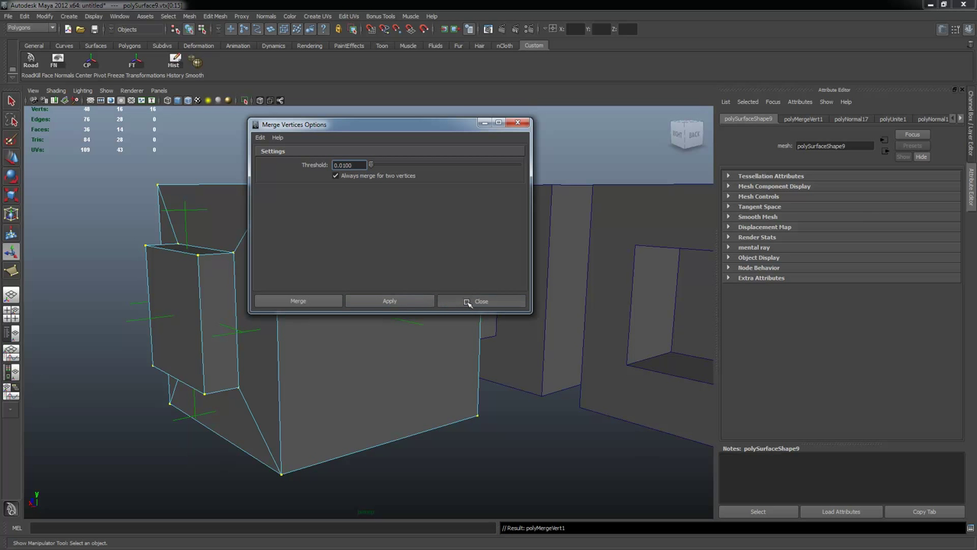
Close the Merge Vertices options, clear the vertex selection and return the merged mesh to object selection.
left_click(469, 300)
left_click(270, 164)
left_click(285, 214)
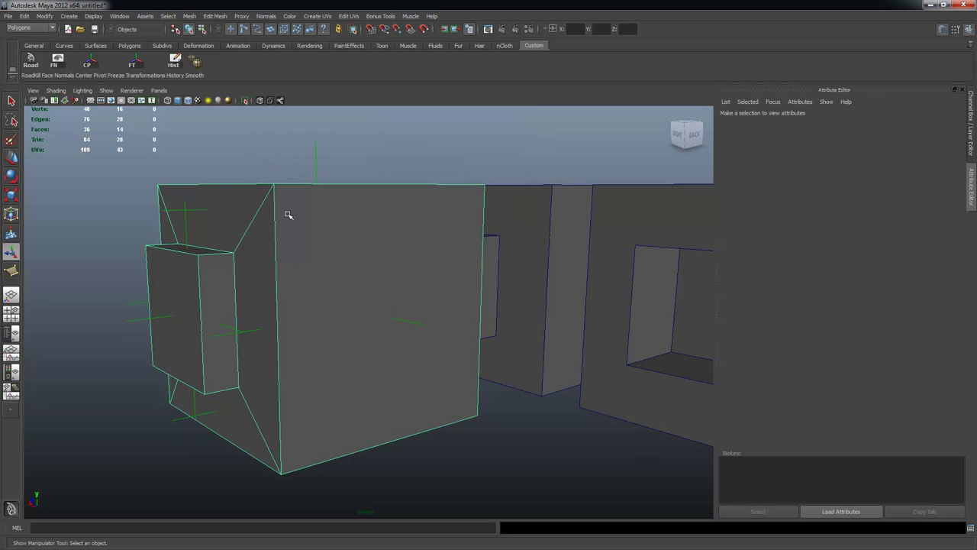
Inspect the diagonal edge at the block's upper corner with the Move tool, and return to object selection with nothing selected.
right_click(260, 222)
right_click_drag(259, 221, 258, 197)
left_click(257, 212)
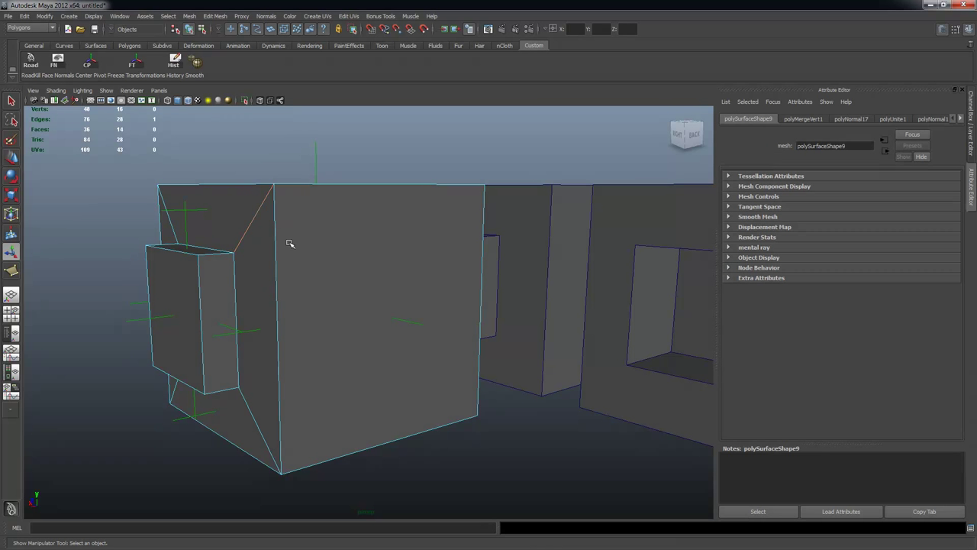
left_click_drag(290, 241, 283, 247, "alt")
key("w")
left_click_drag(219, 235, 257, 234)
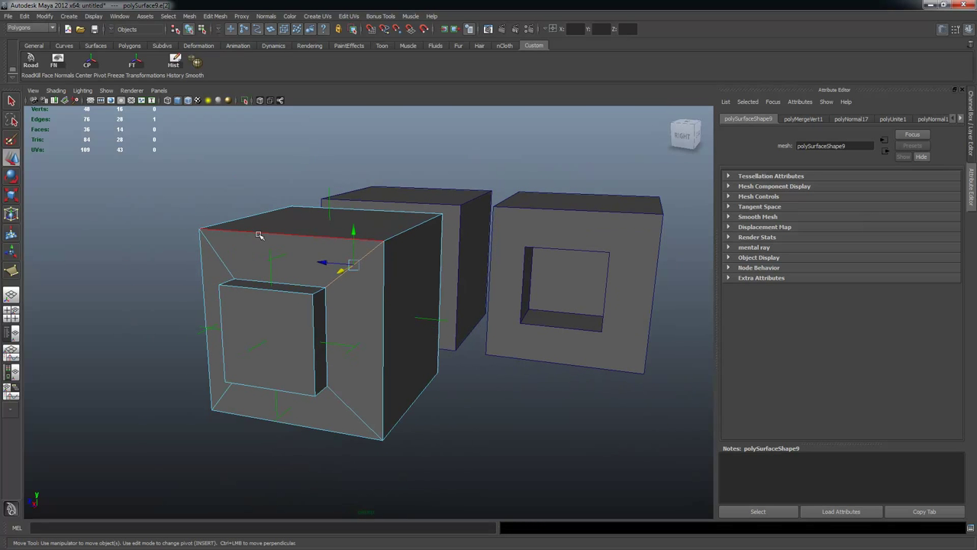
key("F8")
left_click(249, 191)
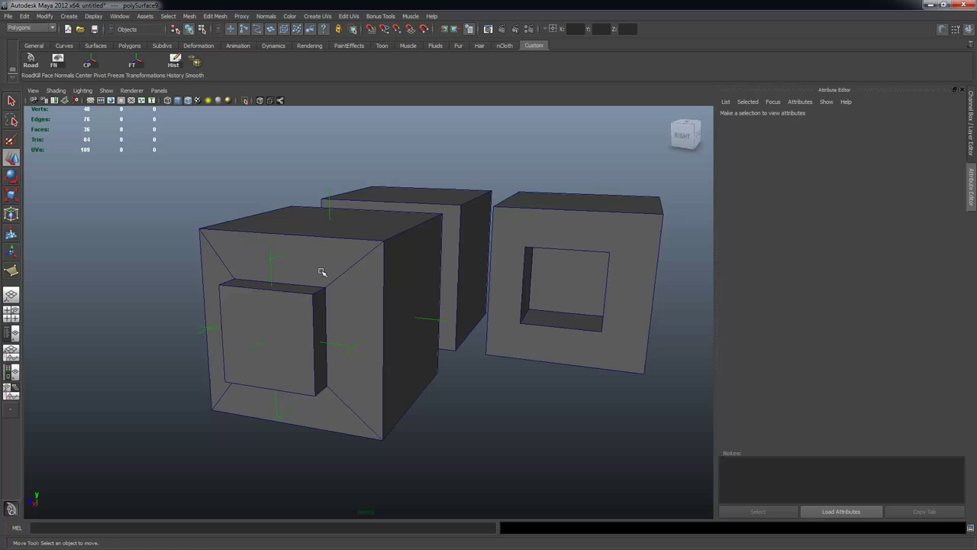
Delete the merged cube that has the rebuilt front face with diagonal edges.
left_click(353, 296)
left_click_drag(309, 324, 394, 316, "alt")
key("q")
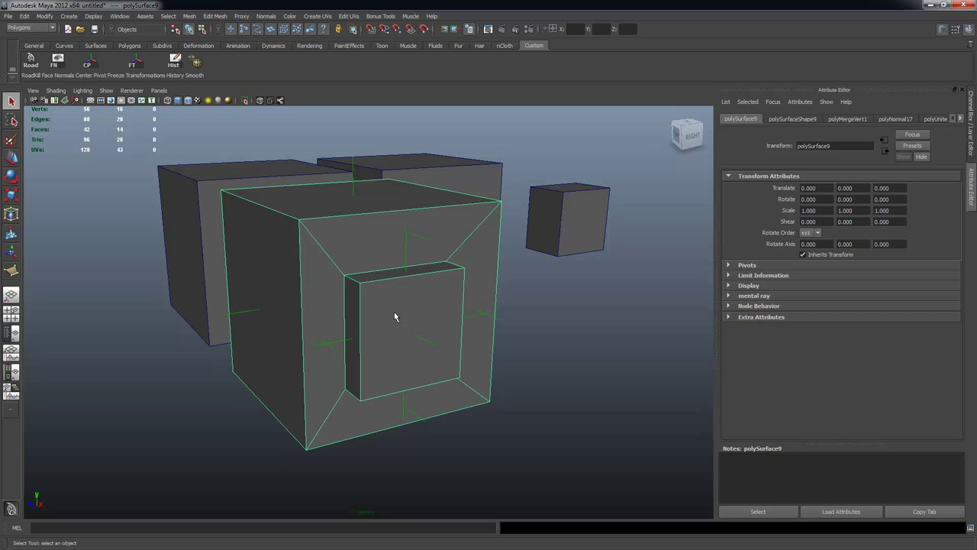
key("Delete")
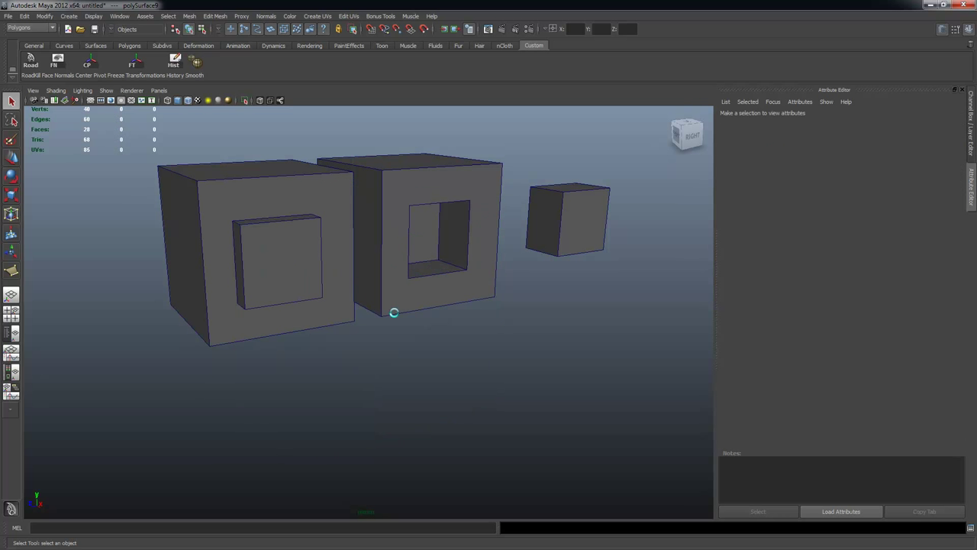
Switch the remaining united cube to face selection and select its large front face around the protruding block.
left_click(276, 258)
left_click_drag(276, 258, 361, 337, "alt")
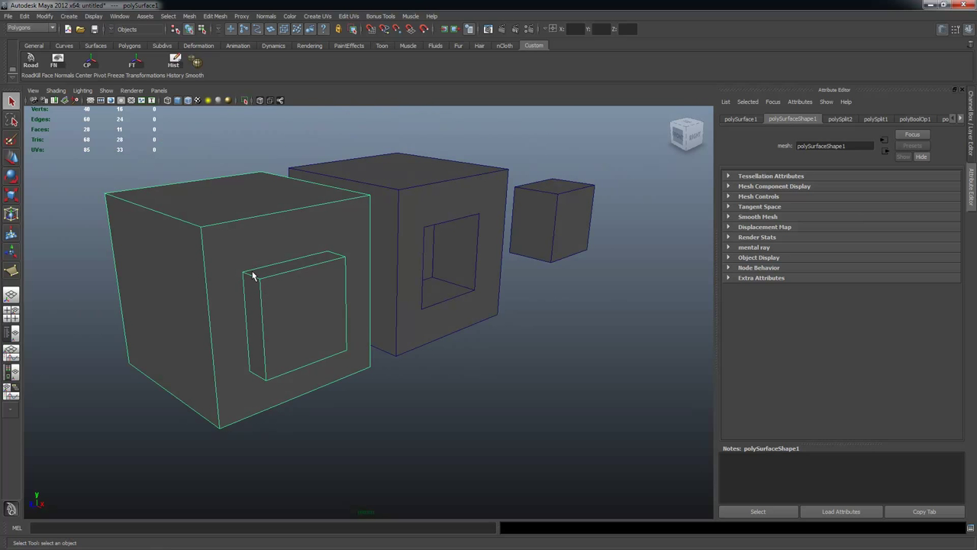
left_click_drag(263, 293, 344, 312, "alt")
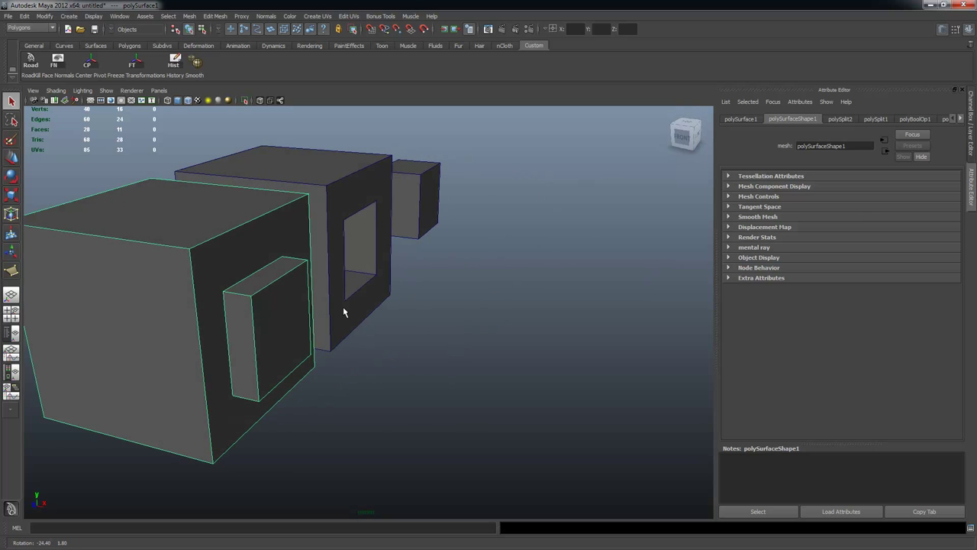
left_click_drag(243, 309, 282, 230, "alt")
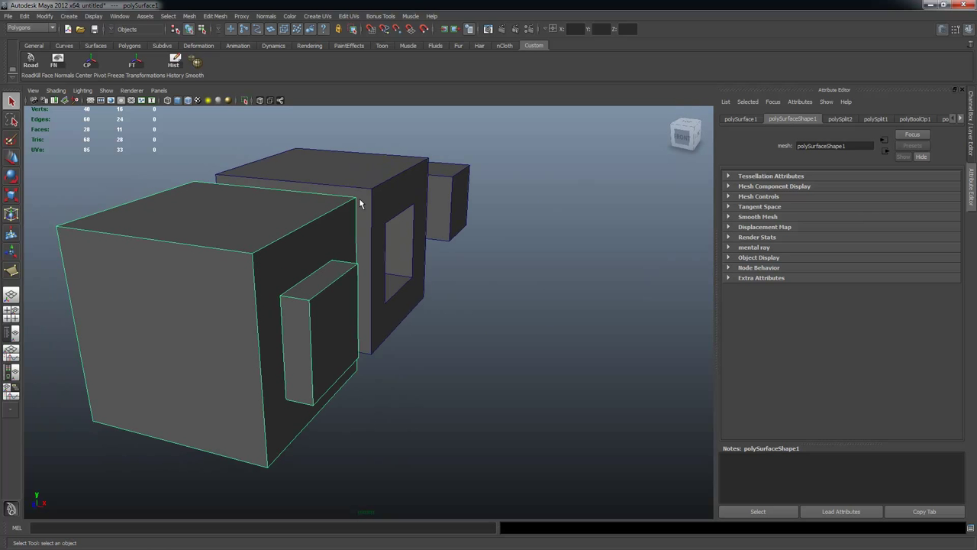
left_click_drag(276, 284, 388, 326, "alt")
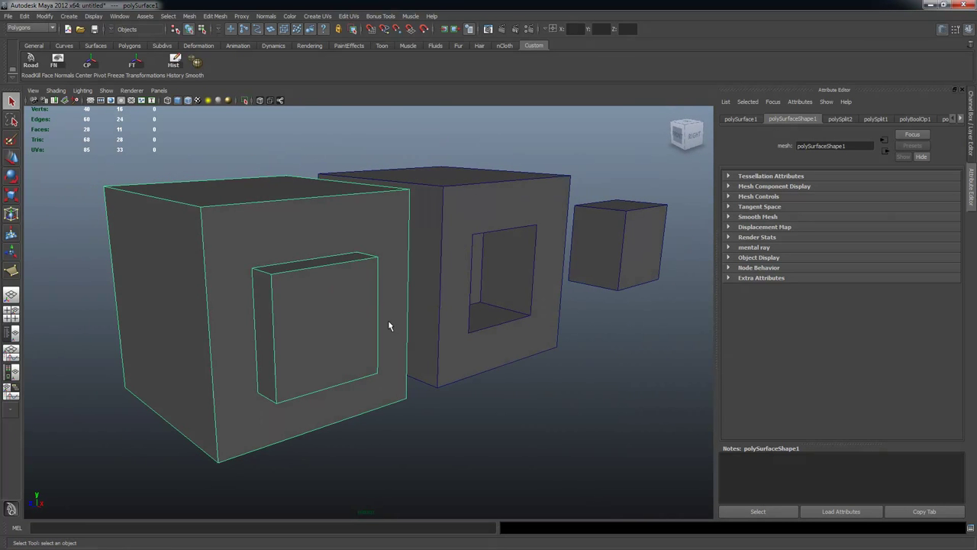
right_click_drag(330, 241, 305, 255)
left_click(300, 251)
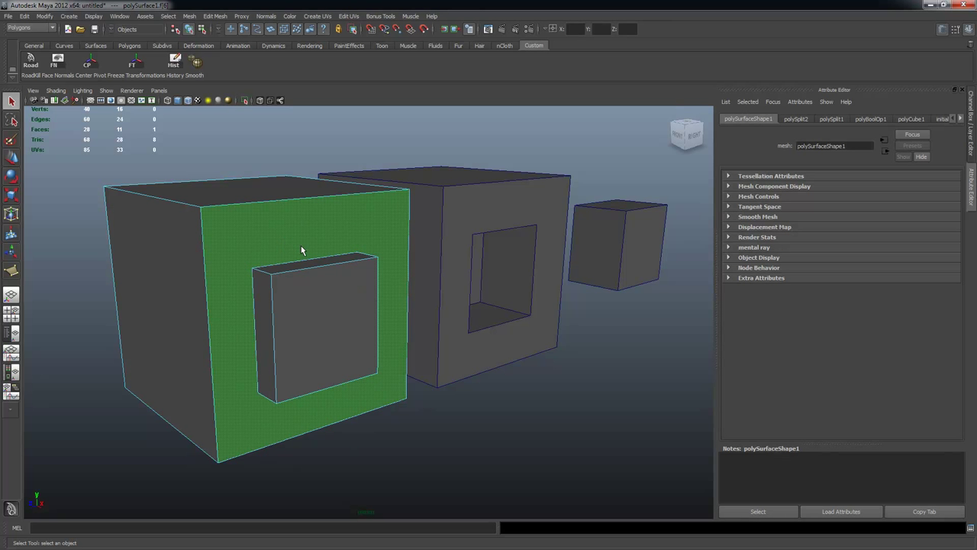
Add the protruding block's front face and its four side faces to the face selection.
left_click(318, 283, "shift")
left_click(310, 263, "shift")
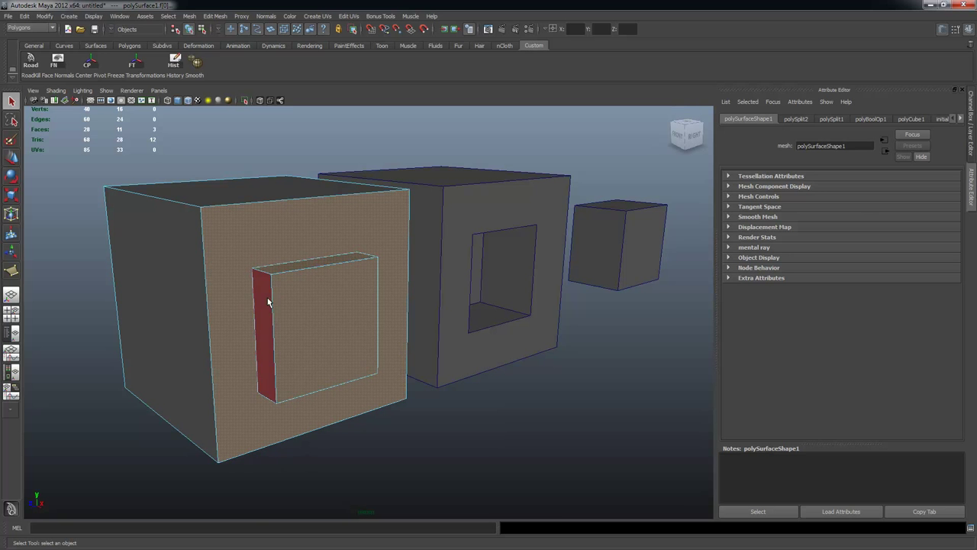
left_click(267, 300, "shift")
left_click_drag(419, 364, 290, 259, "alt")
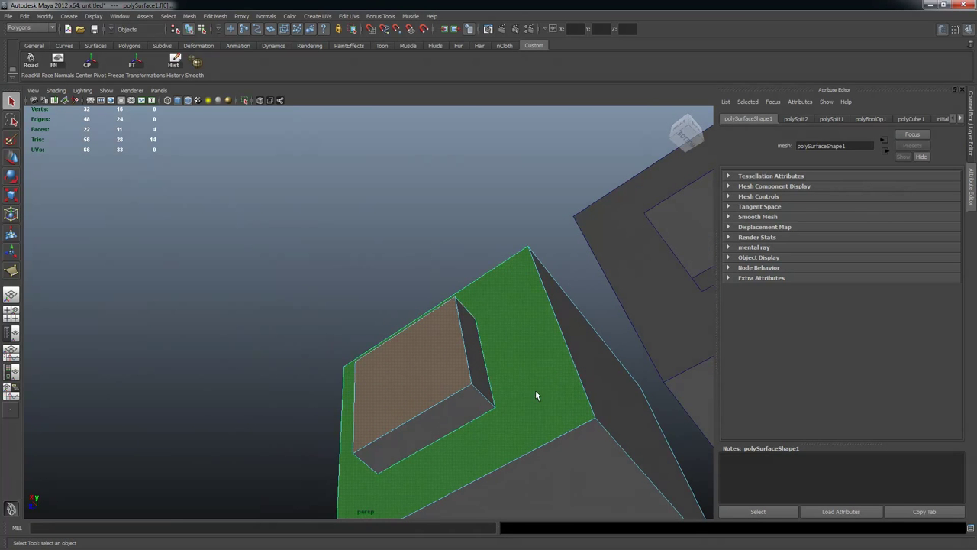
left_click(473, 353, "shift")
left_click(458, 400, "shift")
left_click_drag(501, 367, 513, 345, "alt")
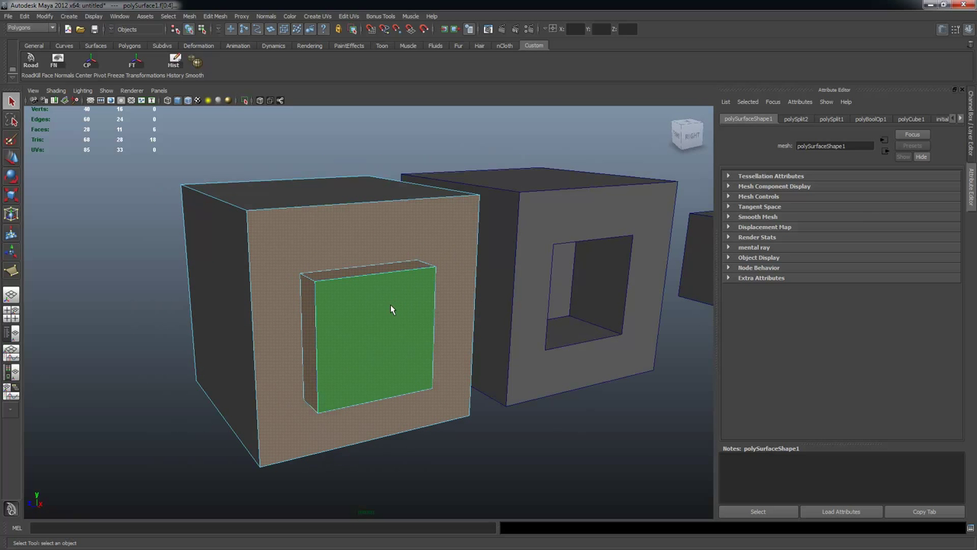
Extract the selected front and protruding block faces from the united cube with Extract Faces.
left_click(347, 247)
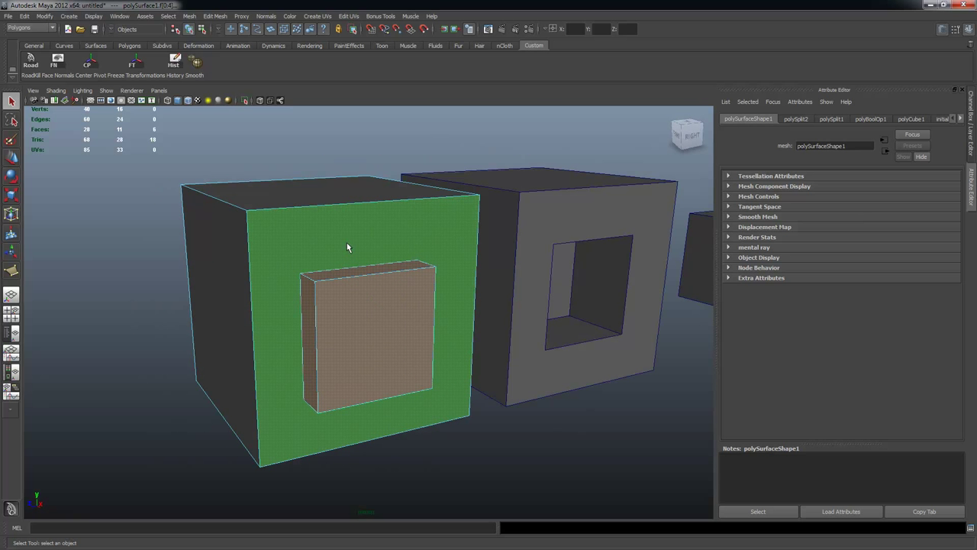
left_click(314, 277)
left_click(327, 233)
right_click(327, 232, "shift")
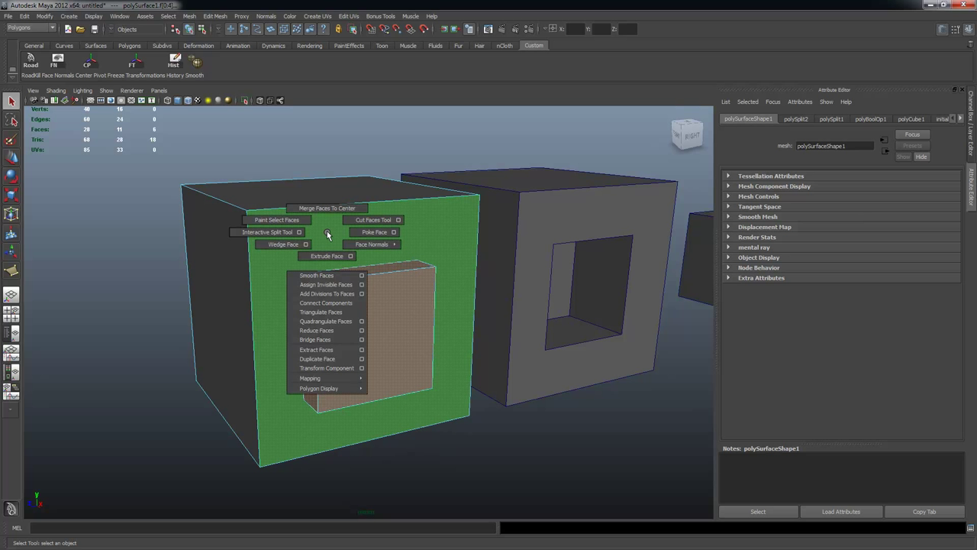
mouse_move(317, 224)
right_mouse_down("shift")
mouse_move(314, 207)
mouse_move(347, 226)
mouse_move(327, 232)
right_mouse_up("shift")
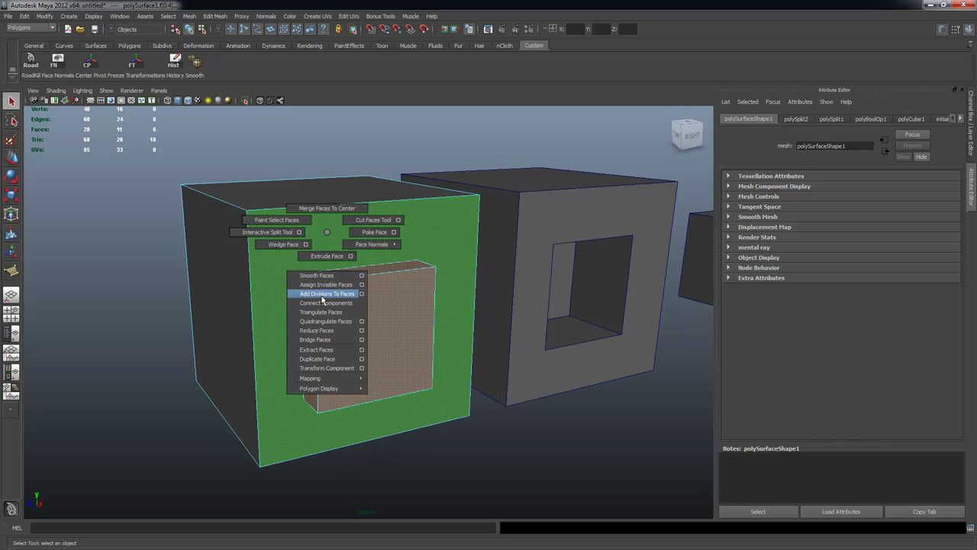
mouse_move(318, 379)
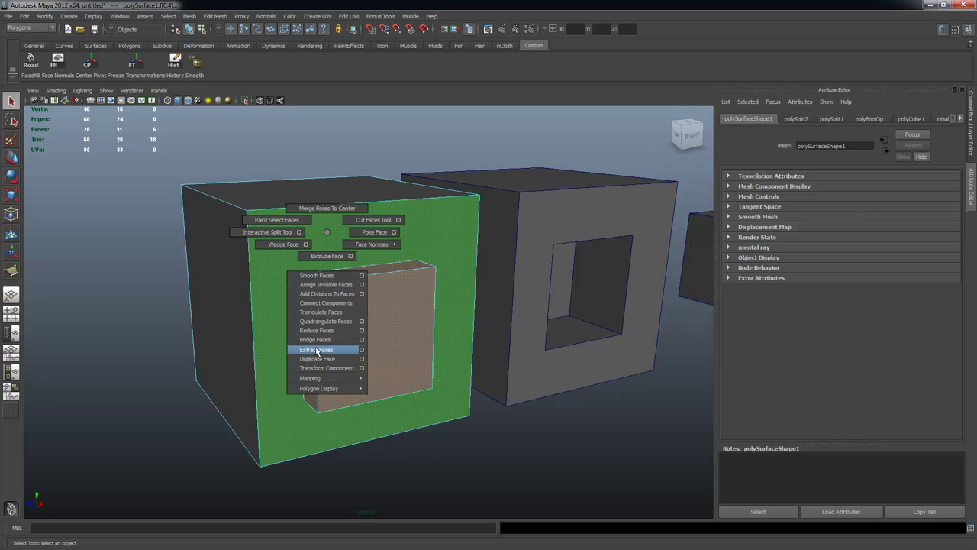
left_click(317, 349)
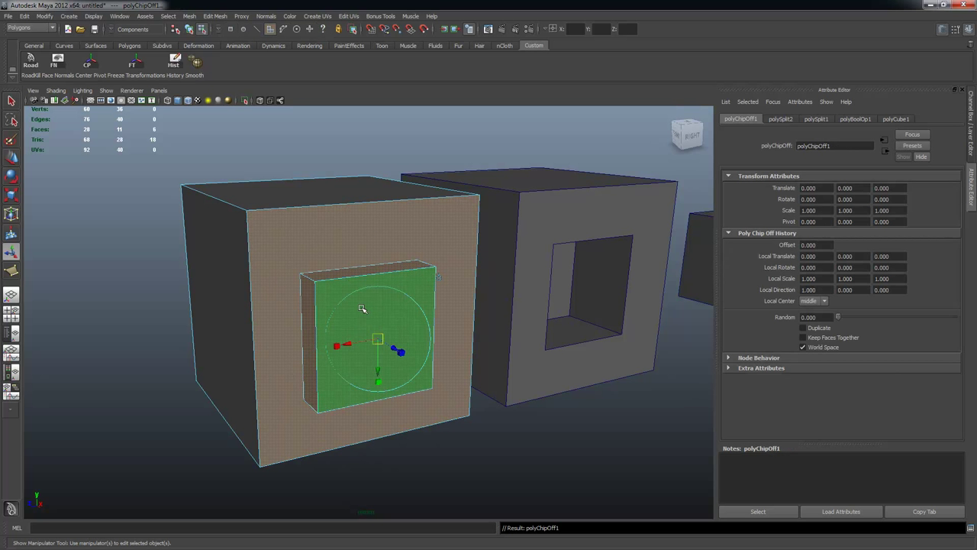
Move the extracted faces outward about 1.58 in local Z to test their detachment, and undo the move.
left_click_drag(259, 355, 470, 360, "alt")
left_click_drag(628, 460, 539, 418, "alt")
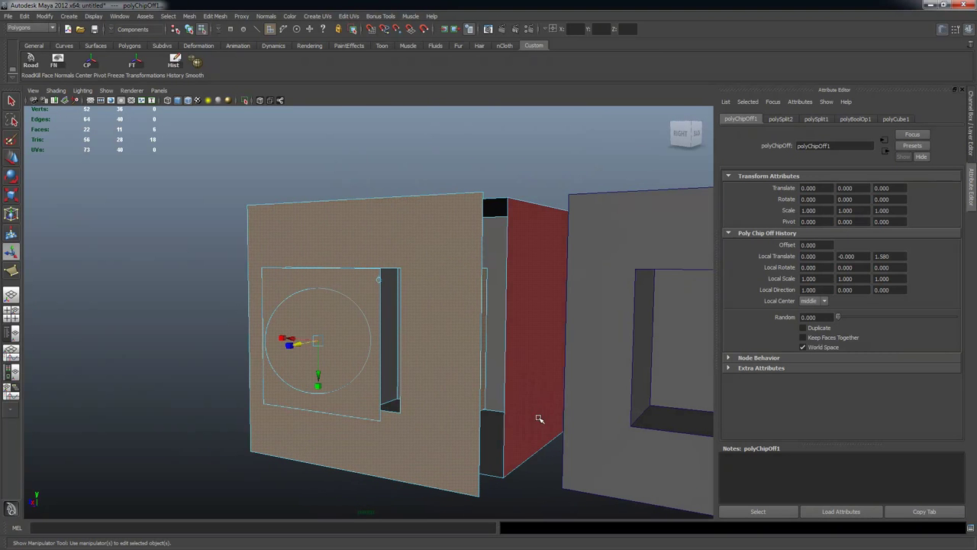
key("ctrl+z")
left_click_drag(352, 391, 463, 407, "alt")
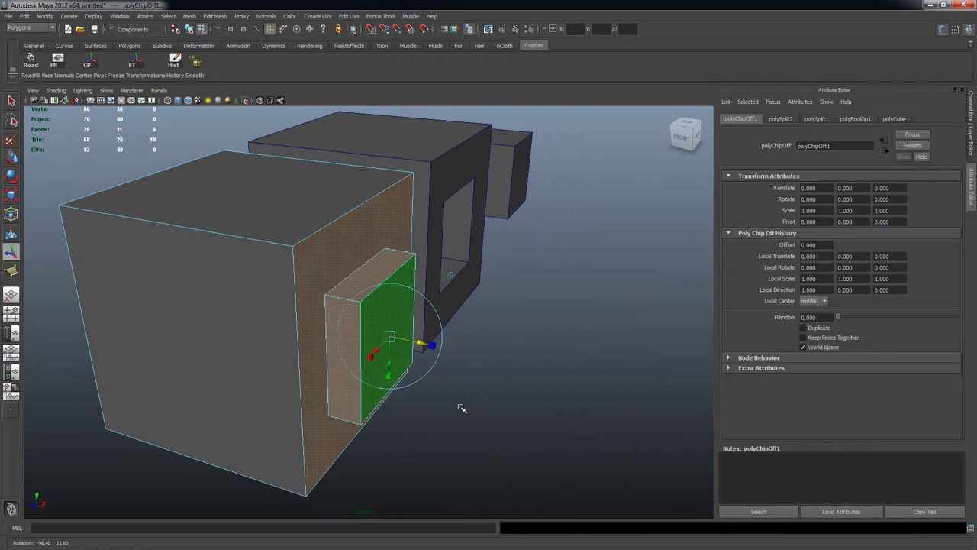
left_click_drag(294, 221, 488, 312, "alt")
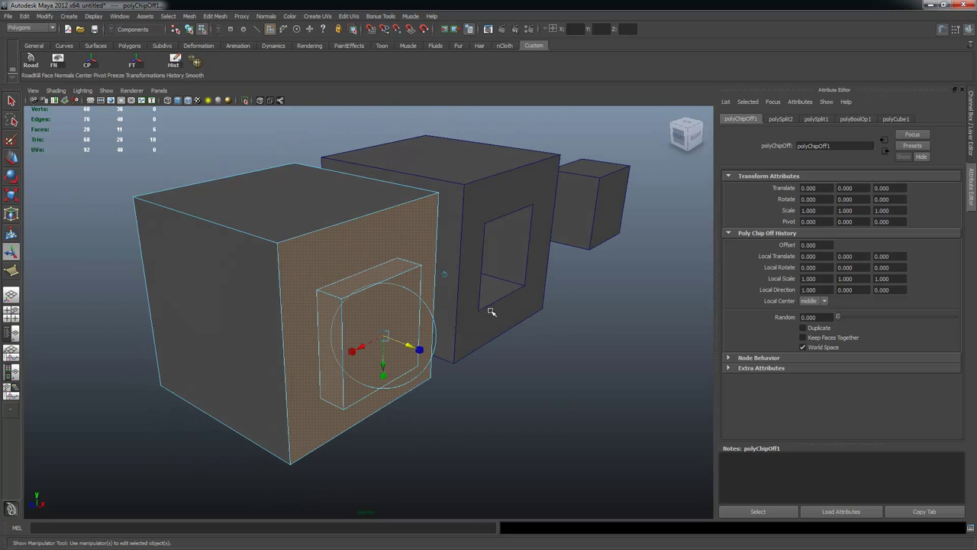
Leave component selection and select the whole united cube as an object.
key("F8")
left_click(560, 365)
left_click(374, 298)
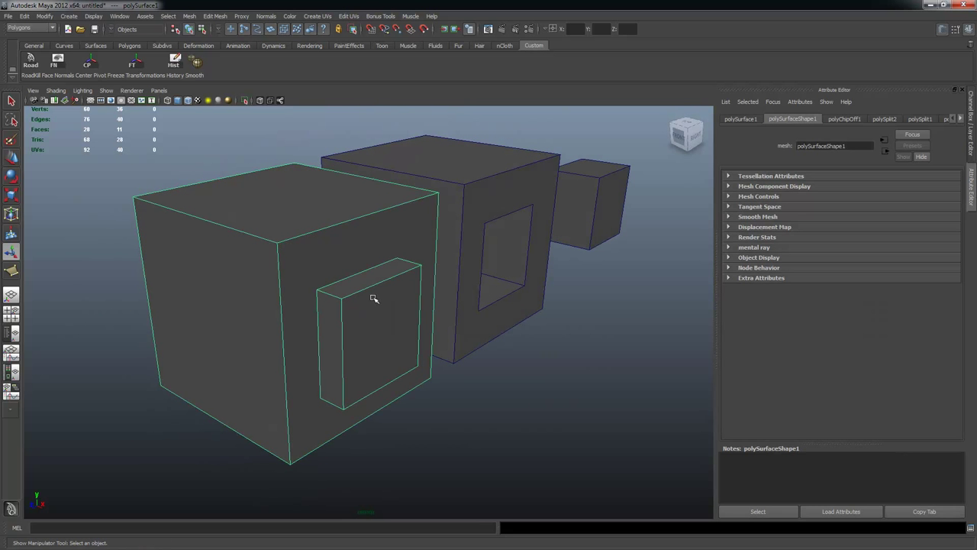
left_click_drag(407, 314, 366, 295, "alt")
key("z")
key("z")
Select the cube's front face together with the protruding block's front and four side faces.
right_click_drag(366, 295, 361, 309)
left_click(351, 257)
key("q")
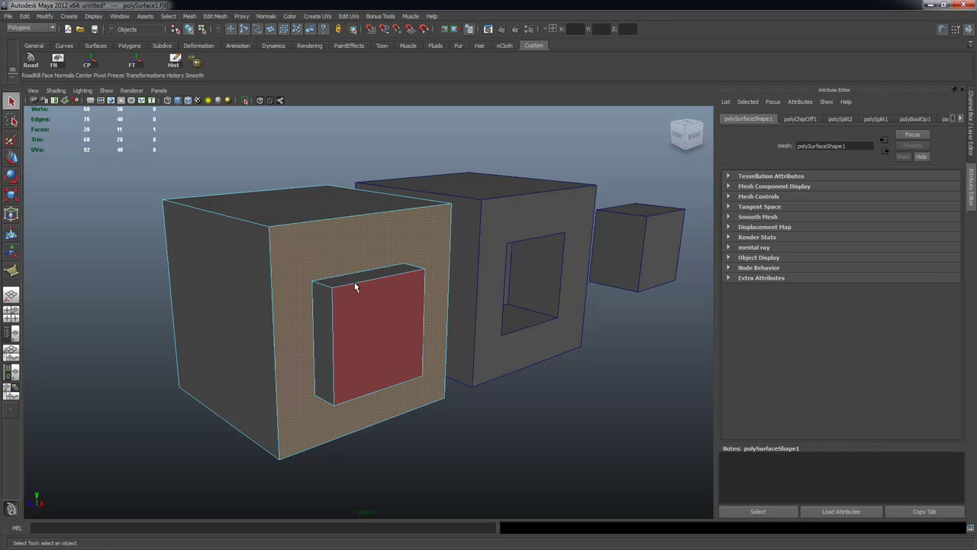
left_click(359, 290, "shift")
left_click(355, 281, "shift")
left_click(328, 310, "shift")
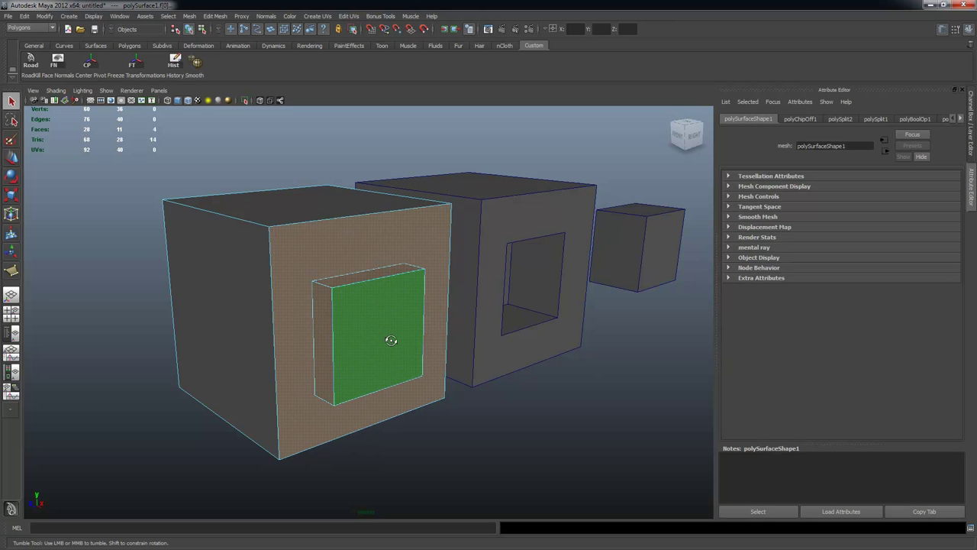
left_click_drag(390, 338, 384, 244, "alt")
left_click(405, 369, "shift")
left_click_drag(452, 351, 406, 370, "alt")
left_click(413, 326, "shift")
left_click_drag(326, 320, 384, 365, "alt")
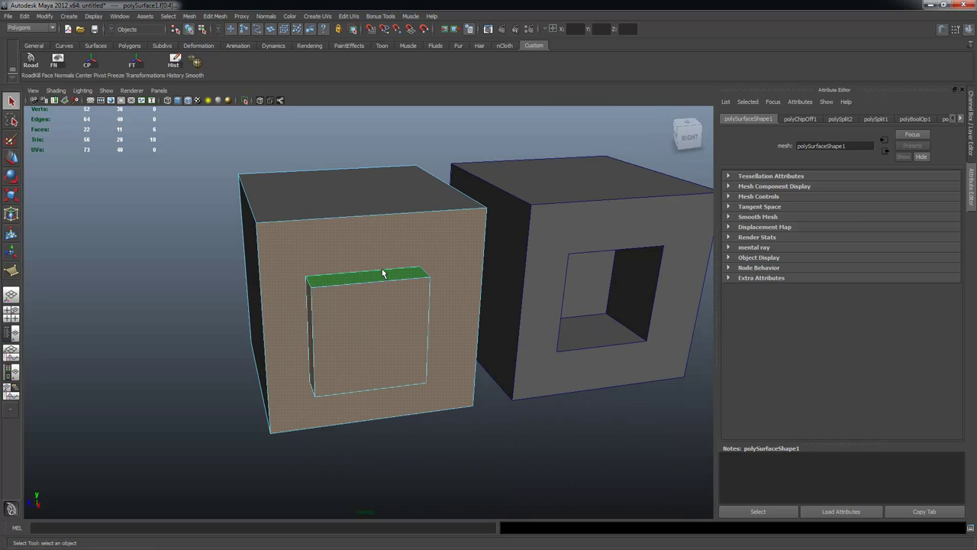
Extract the selected faces with Separate extracted faces enabled and an offset of 0.0000.
right_click(369, 241, "shift")
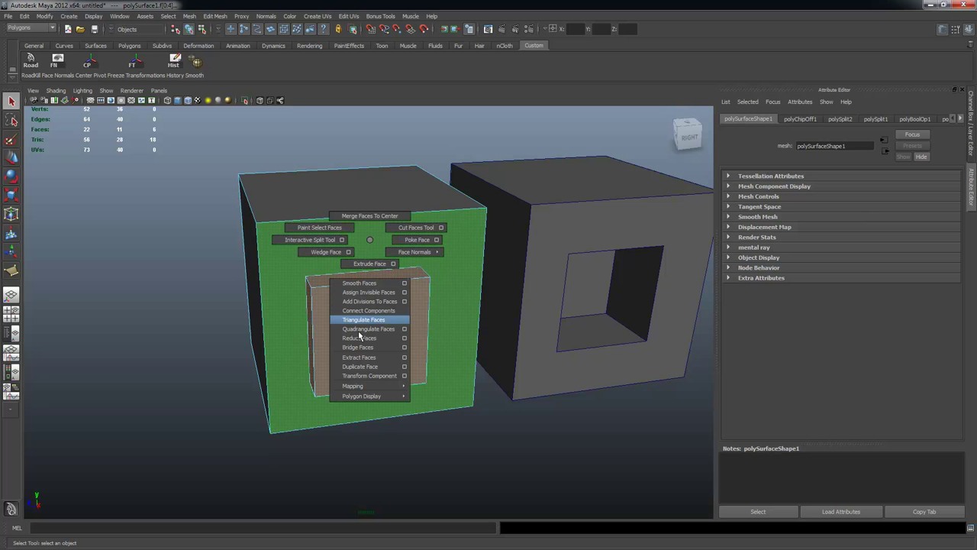
left_click(405, 357)
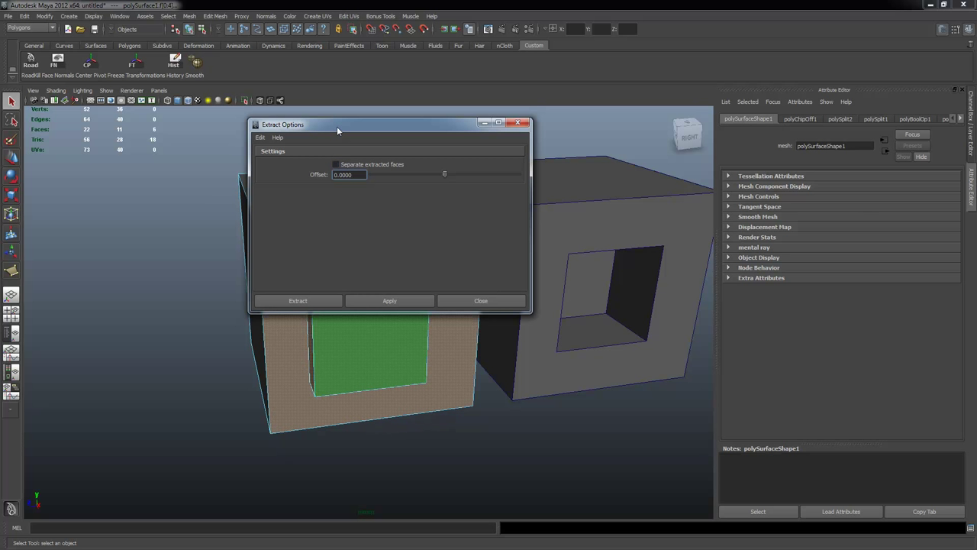
left_click_drag(337, 130, 245, 124)
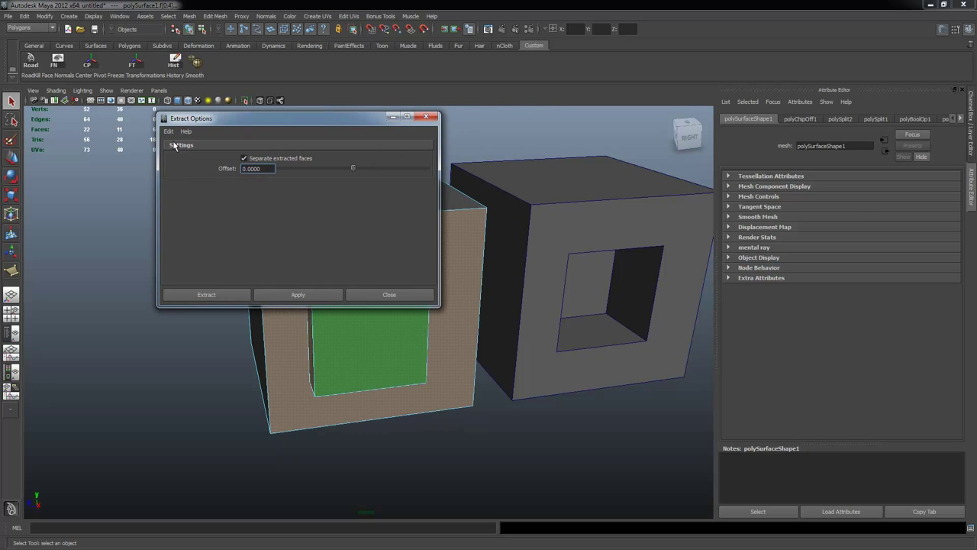
left_click(298, 294)
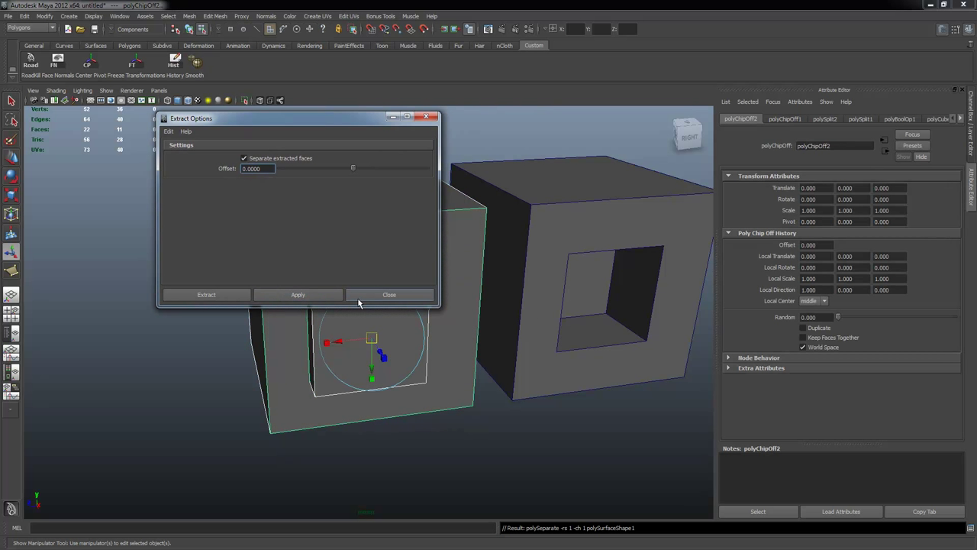
left_click(389, 295)
Move the separated faces slightly outward from the cube to test the extraction, and undo the move.
left_click_drag(499, 408, 519, 419, "alt")
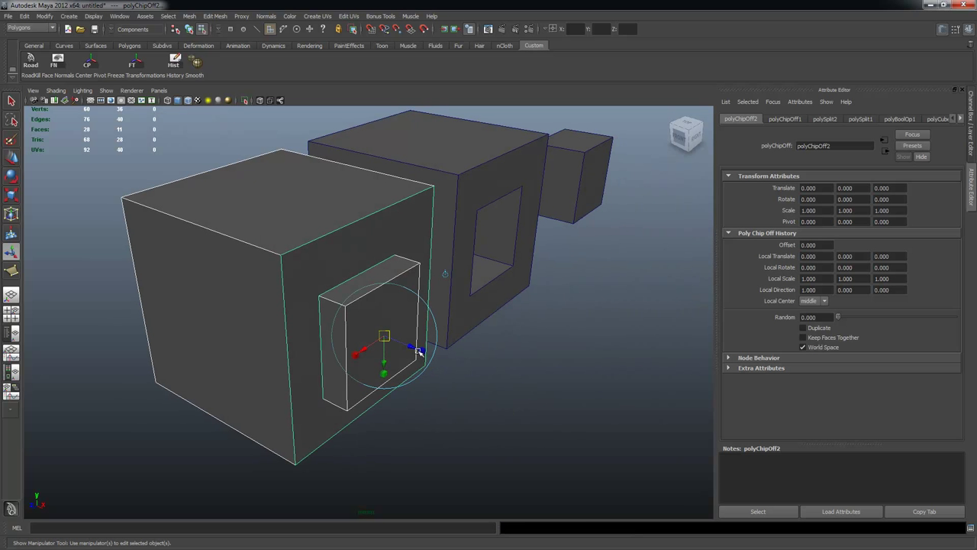
left_click_drag(416, 352, 433, 355)
key("ctrl+z")
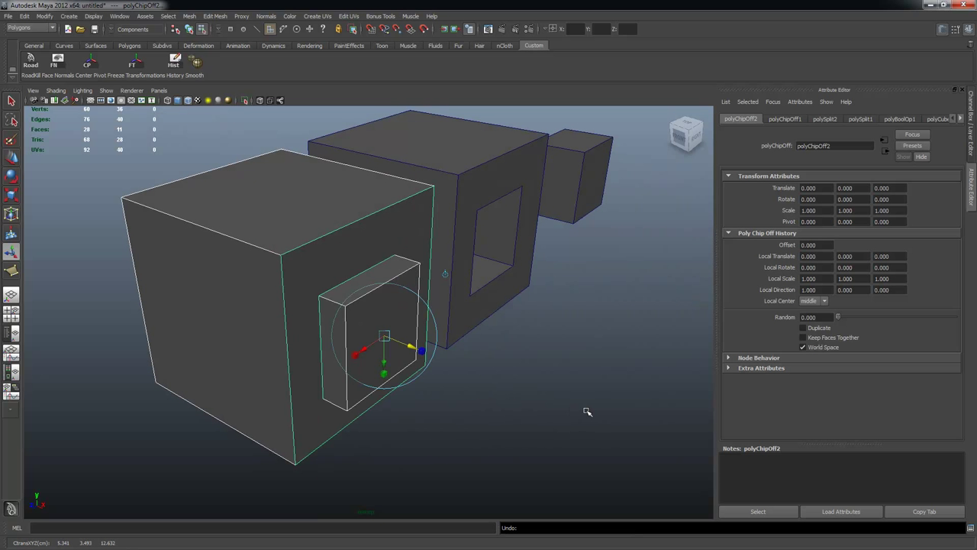
Clear the selection to view the separated pieces, and undo back to before the separated face extraction.
left_click(586, 412)
left_click_drag(475, 358, 447, 349, "alt")
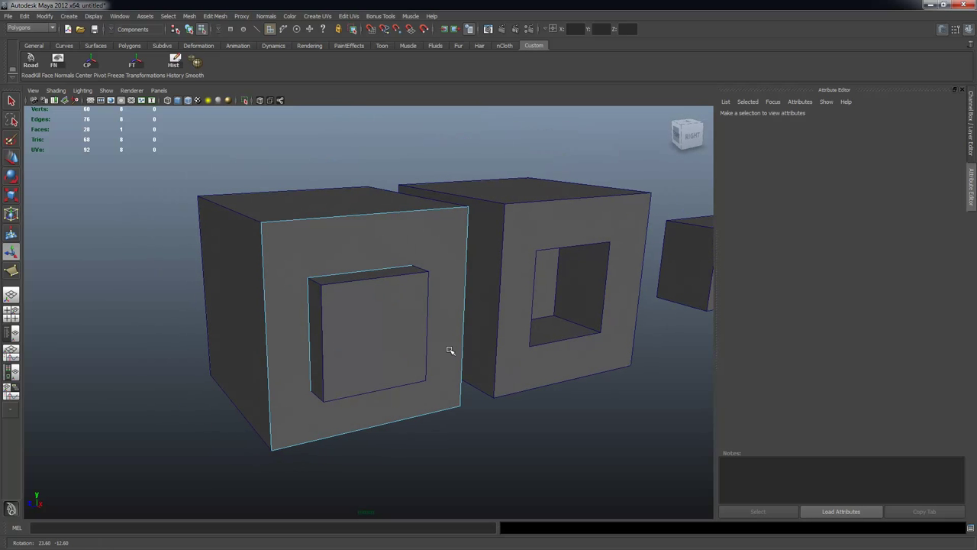
key("ctrl+z")
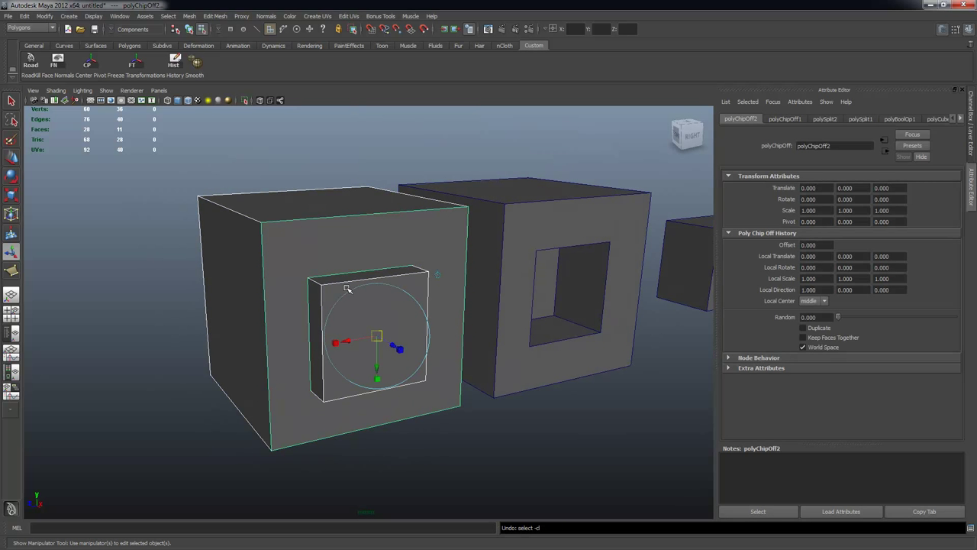
key("ctrl+z")
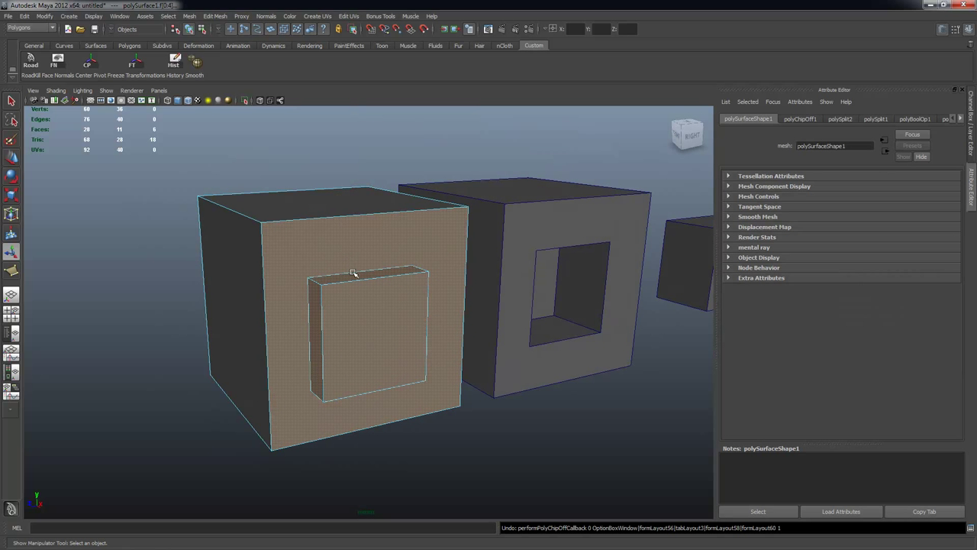
Extract the selected front and block faces with default options: Separate extracted faces enabled and an offset of 0.0000.
left_click_drag(353, 273, 351, 281, "alt")
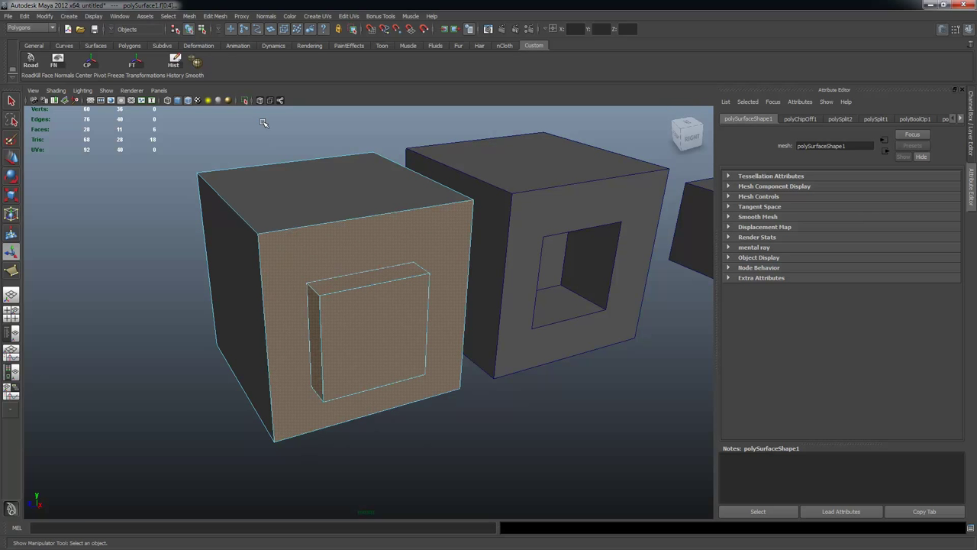
left_click_drag(316, 228, 343, 220, "alt")
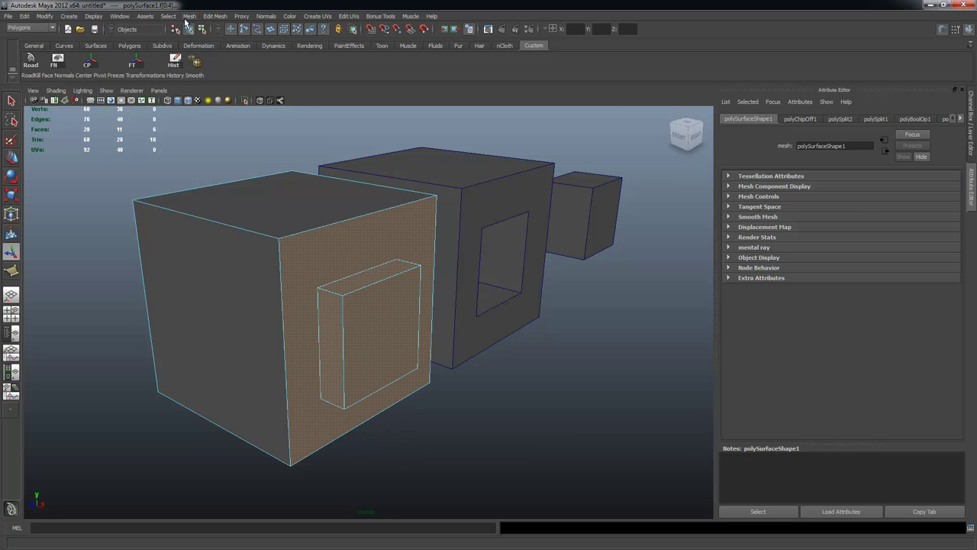
left_click_drag(338, 283, 314, 284, "alt")
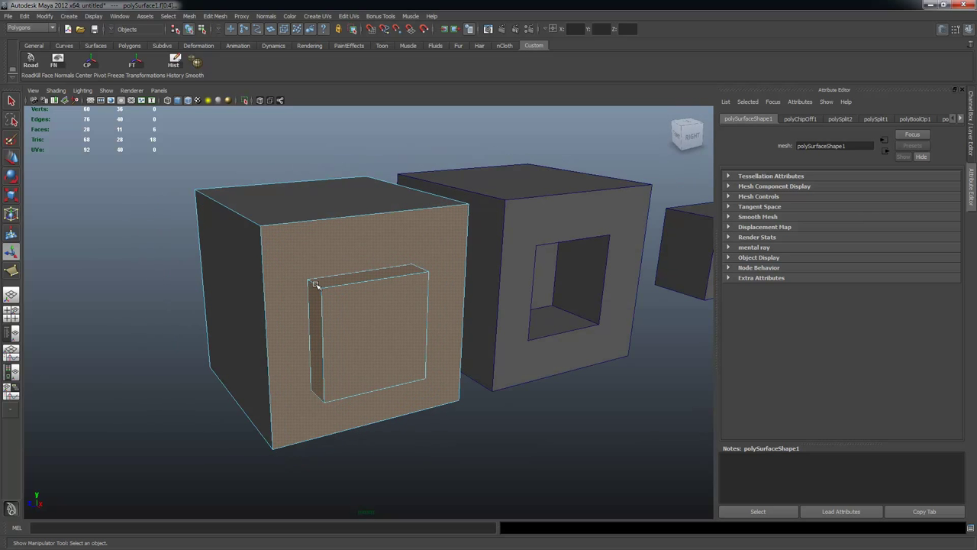
right_click(338, 248, "shift")
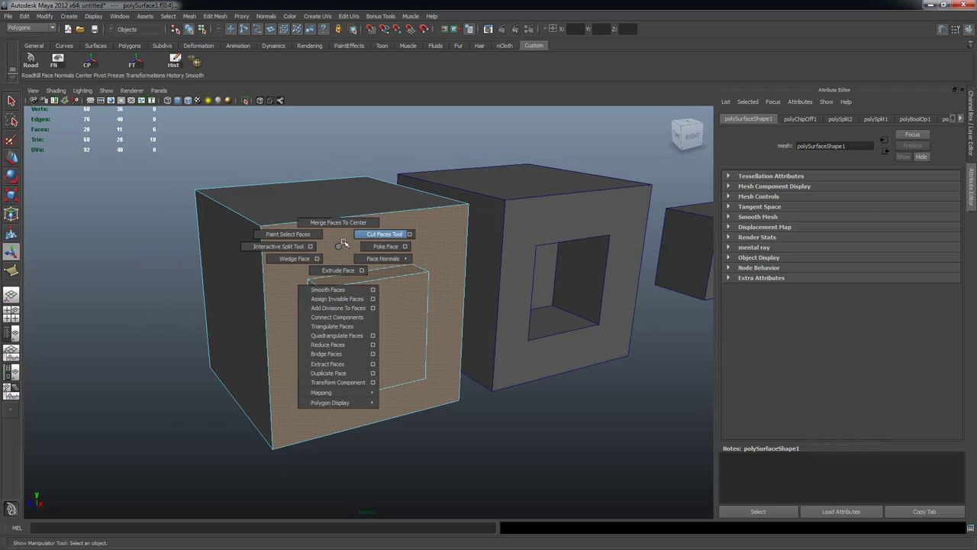
left_click(366, 363)
left_click(168, 131)
left_click(190, 150)
left_click(299, 294)
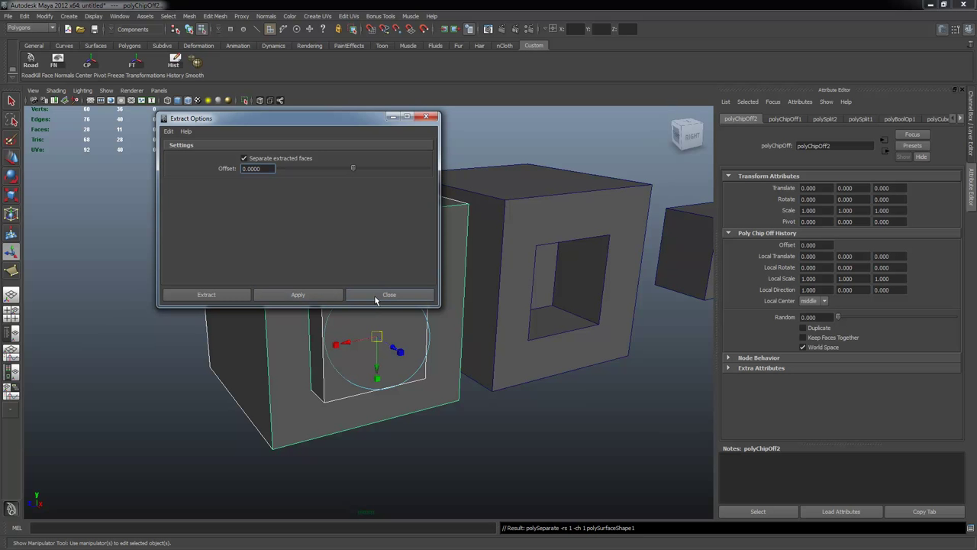
left_click(386, 295)
Clear the selection of the extracted pieces and return to object selection mode.
left_click_drag(385, 296, 447, 397, "alt")
left_click(526, 426)
left_click(386, 307)
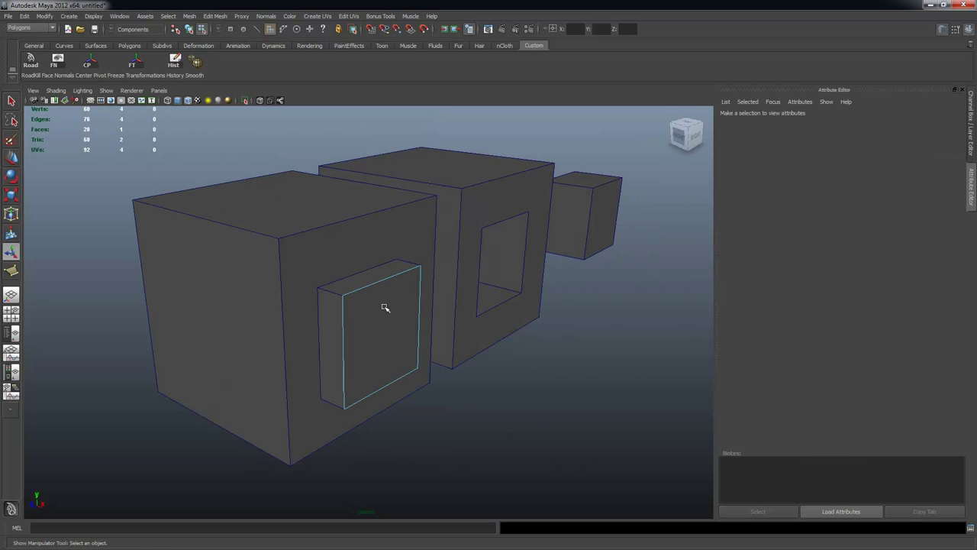
key("q")
left_click(344, 247)
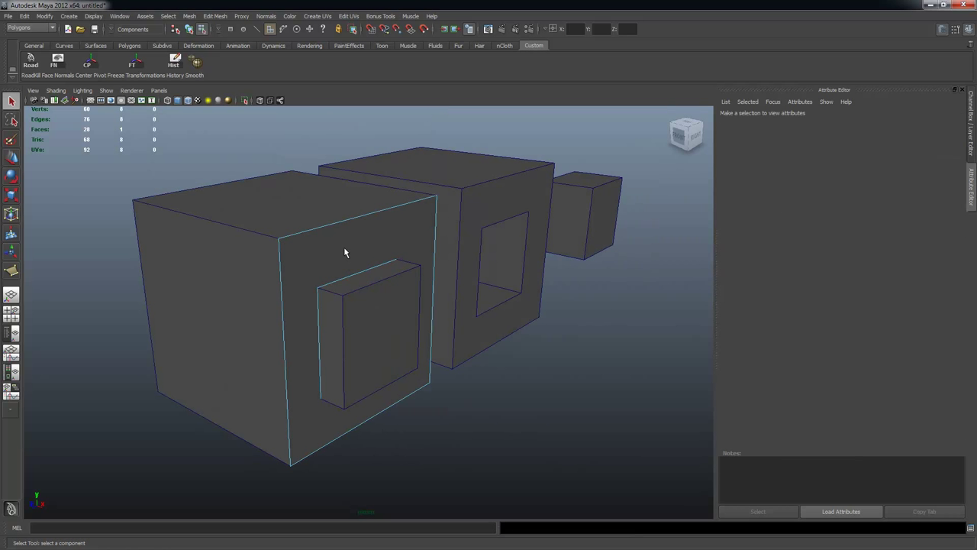
left_click_drag(387, 304, 380, 303, "alt")
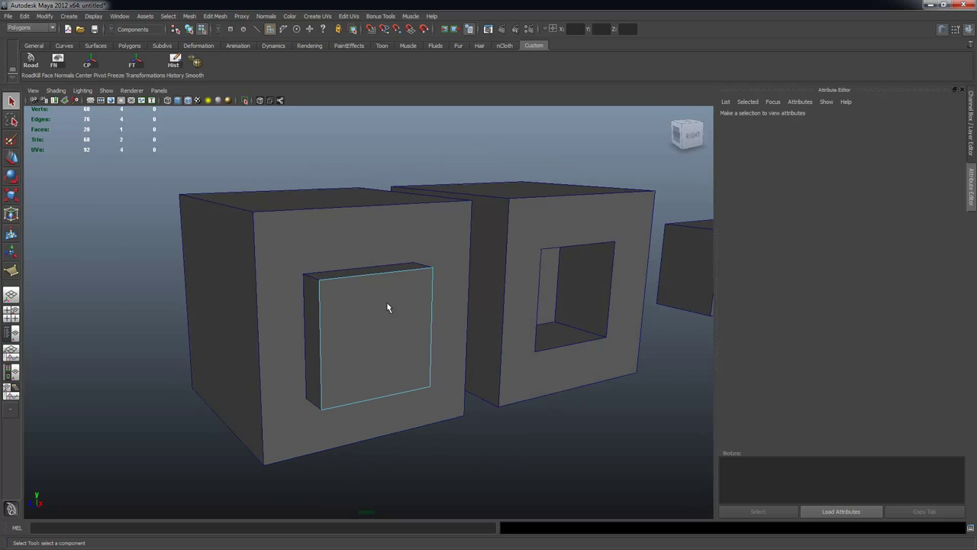
key("F8")
key("F8")
key("F8")
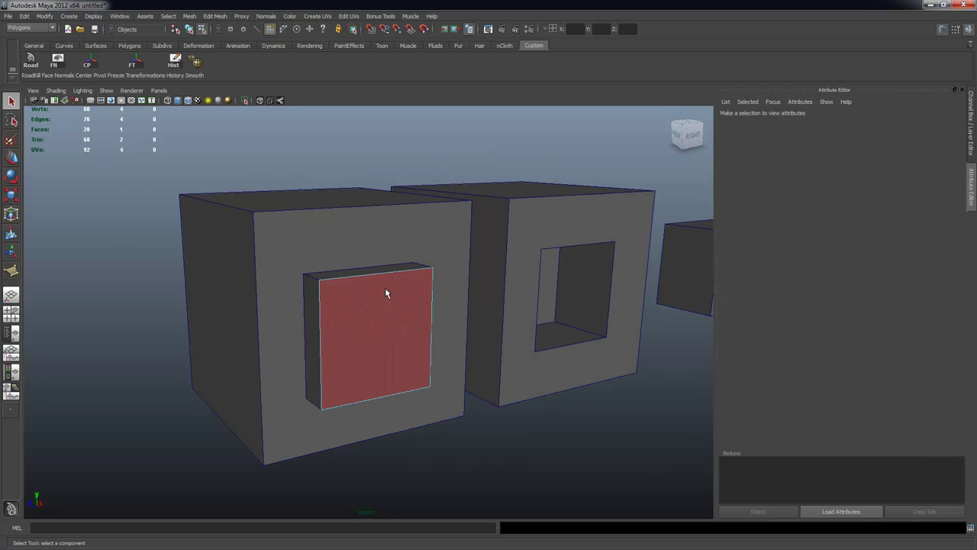
Select the extracted front face and the protruding block's five separate faces, and combine them into one mesh.
left_click(387, 255)
left_click_drag(332, 303, 313, 284, "alt")
left_click(342, 302)
left_click(342, 328)
left_click_drag(448, 360, 384, 336, "alt")
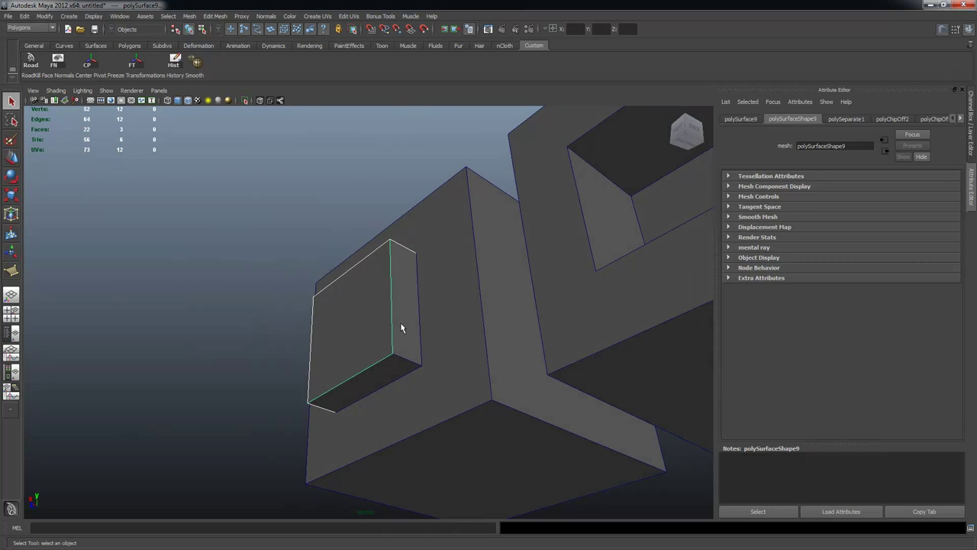
left_click(457, 331)
left_click_drag(457, 331, 488, 335, "alt")
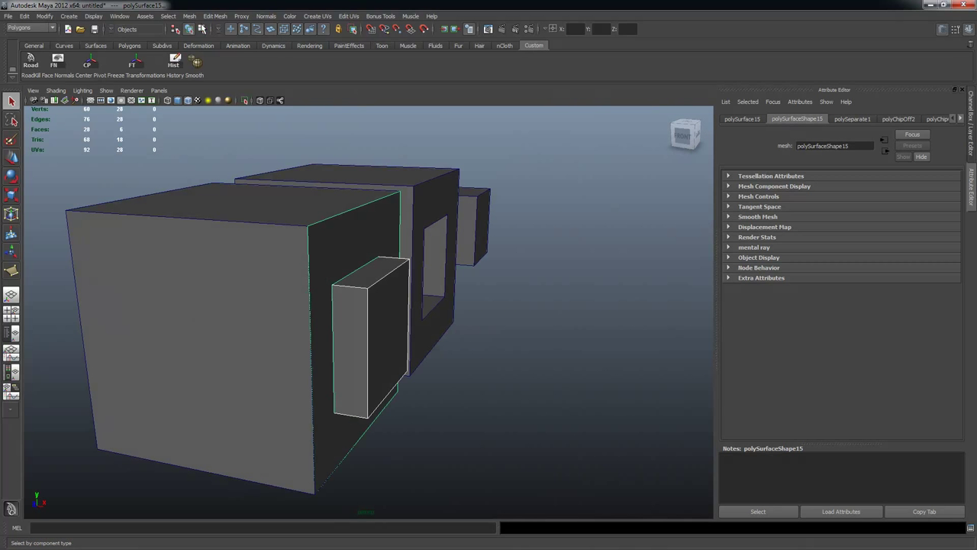
left_click(196, 17)
left_click(197, 30)
Select all vertices of the combined front mesh, merge them, and return to object mode.
left_click_drag(496, 324, 400, 316, "alt")
right_click(393, 305)
right_click_drag(392, 304, 353, 304)
left_click_drag(142, 157, 648, 526)
mouse_move(403, 255)
left_mouse_down("alt")
mouse_move(458, 257)
mouse_move(443, 225)
mouse_move(419, 251)
mouse_move(445, 257)
mouse_move(413, 264)
left_mouse_up("alt")
middle_click_drag(413, 264, 463, 267, "alt")
left_click_drag(463, 268, 418, 268, "alt")
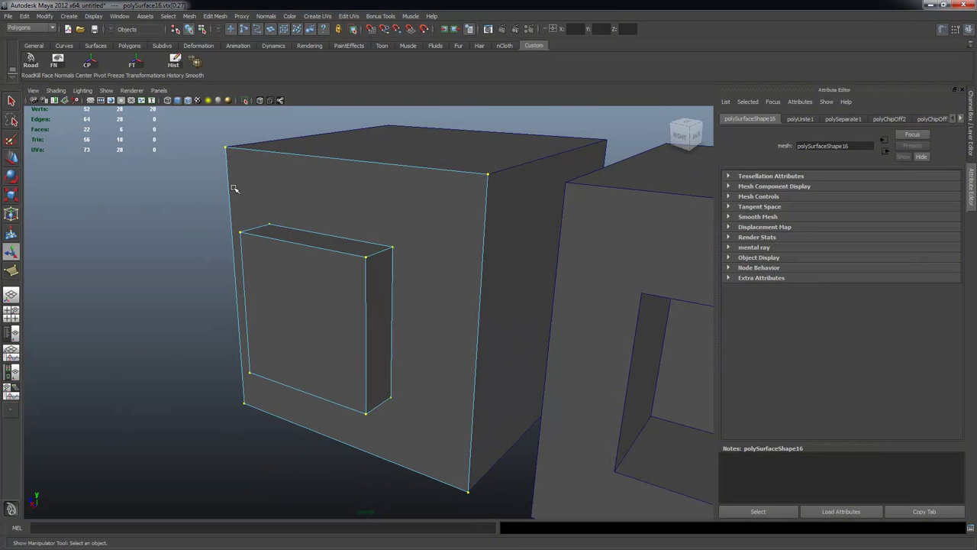
left_click_drag(368, 334, 375, 275, "alt")
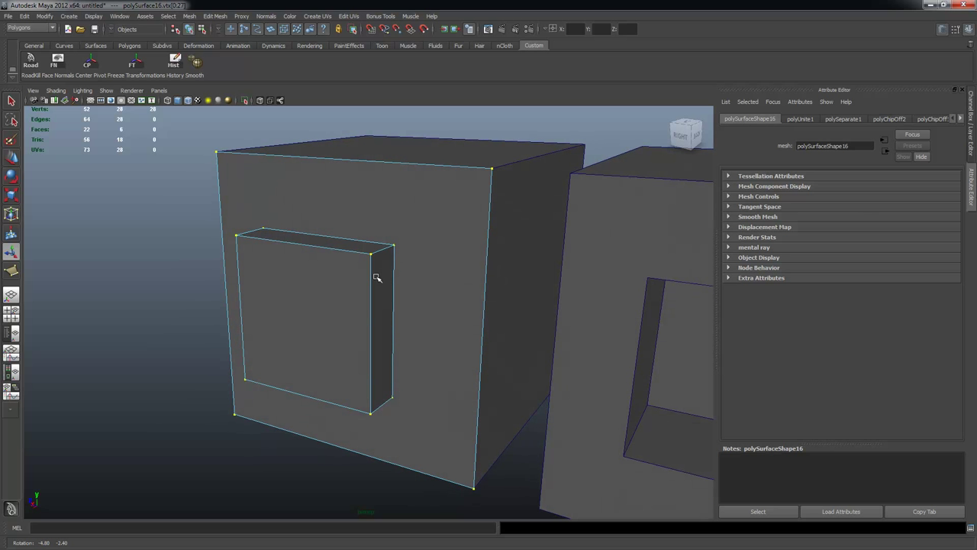
left_click(190, 16)
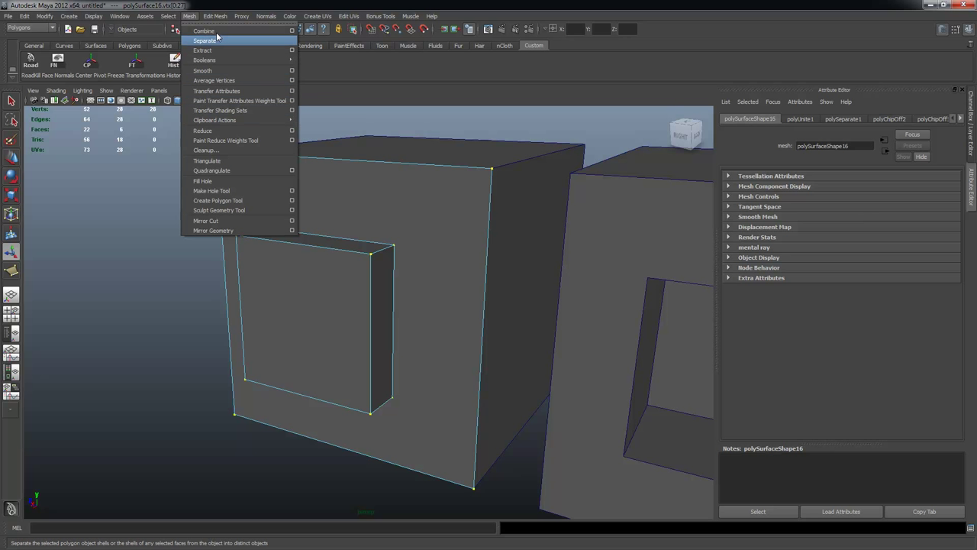
mouse_move(216, 16)
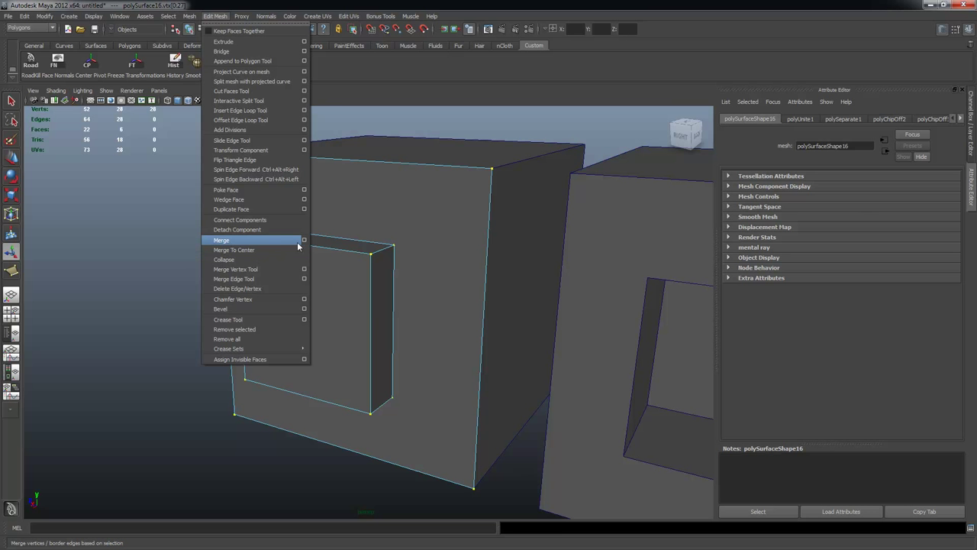
left_click(267, 239)
left_click_drag(298, 254, 319, 267, "alt")
key("F8")
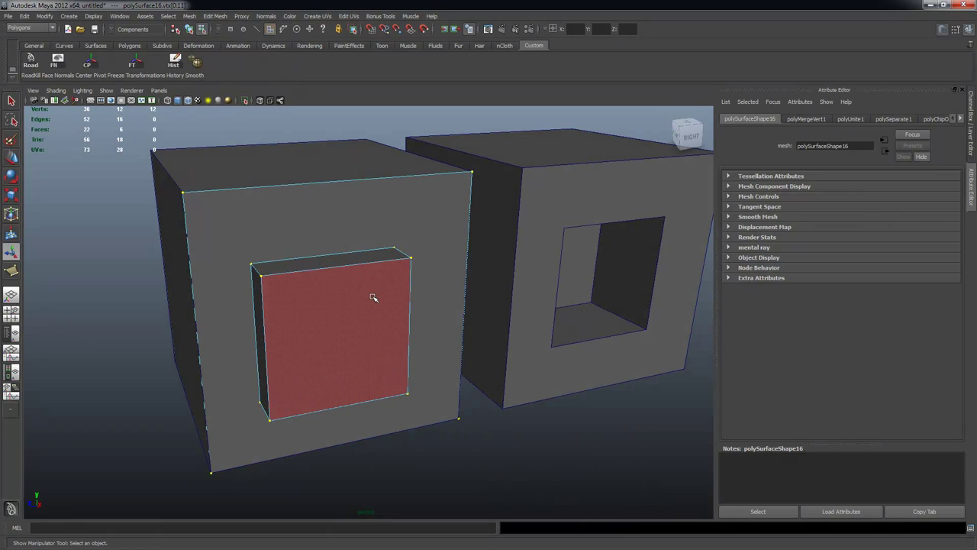
key("F8")
Triangulate the merged front mesh.
left_click_drag(382, 336, 399, 315, "alt")
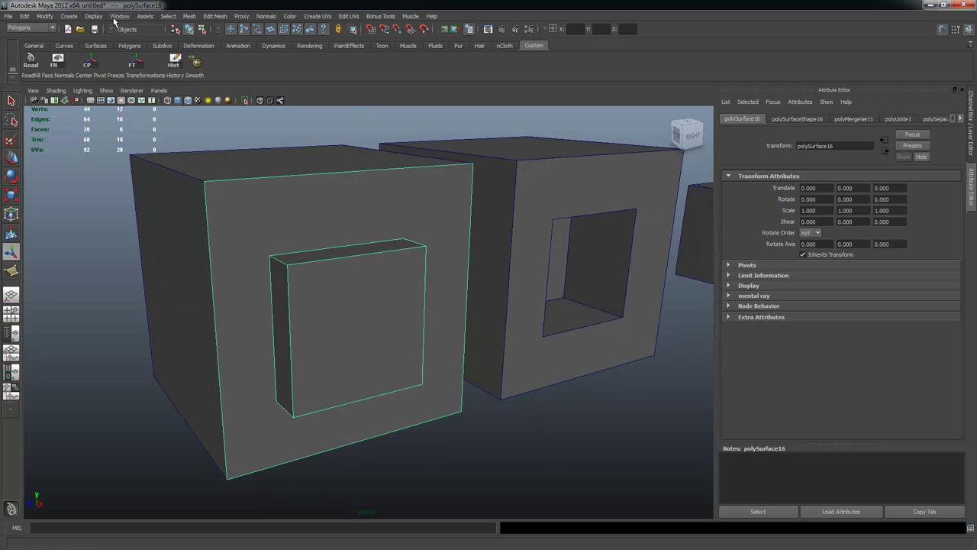
left_click(189, 16)
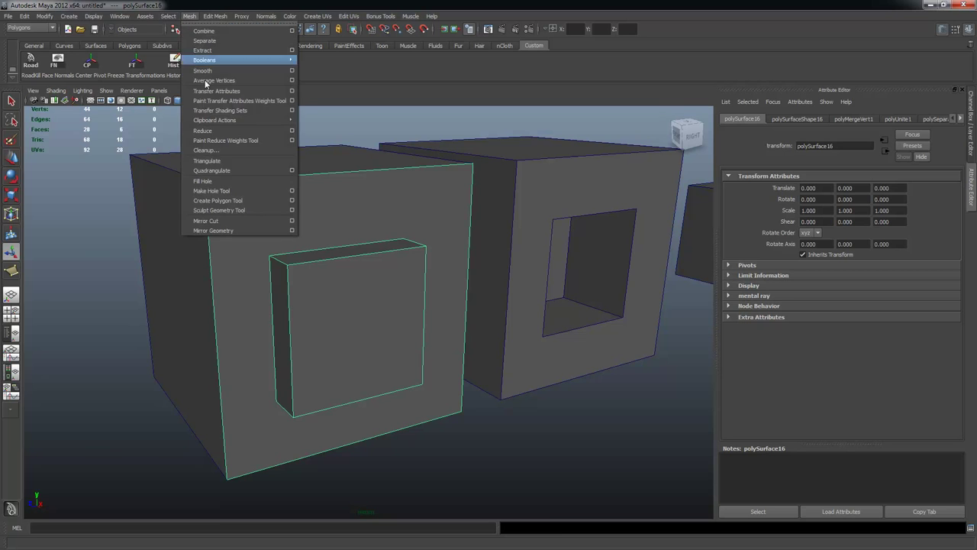
left_click(224, 161)
mouse_move(429, 325)
left_mouse_down("alt")
mouse_move(402, 304)
mouse_move(434, 333)
mouse_move(417, 284)
mouse_move(347, 243)
mouse_move(359, 295)
mouse_move(427, 327)
left_mouse_up("alt")
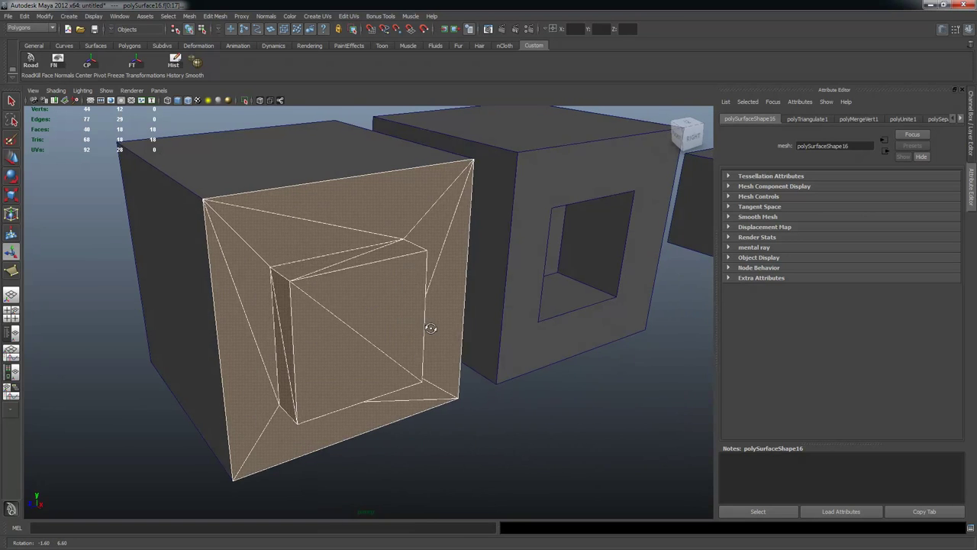
Delete the nine surplus diagonal edges on the frame and block, keeping only the four edges joining the outer and inner corners.
right_click_drag(318, 279, 400, 296, "alt")
right_click_drag(275, 284, 276, 262)
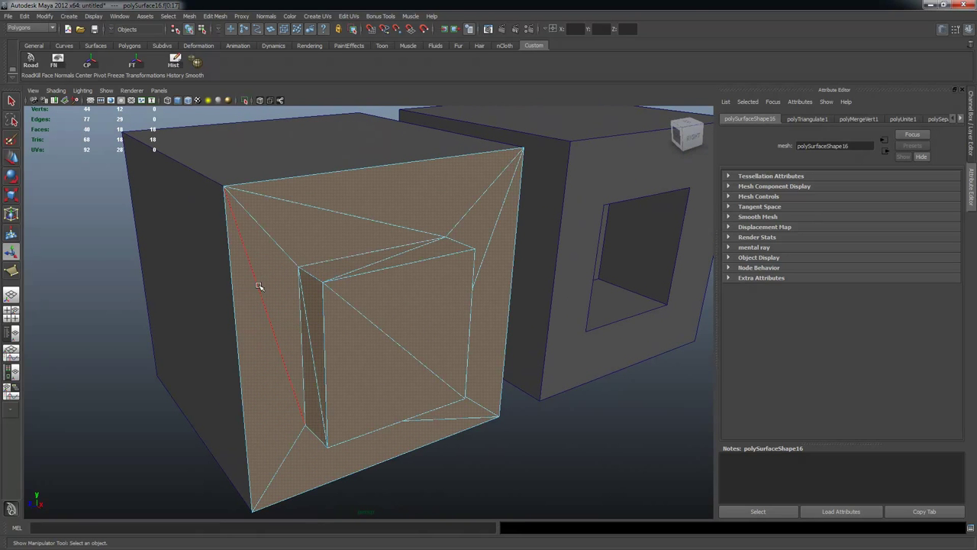
left_click(257, 283)
key("q")
left_click(336, 215, "shift")
left_click_drag(471, 307, 425, 294, "alt")
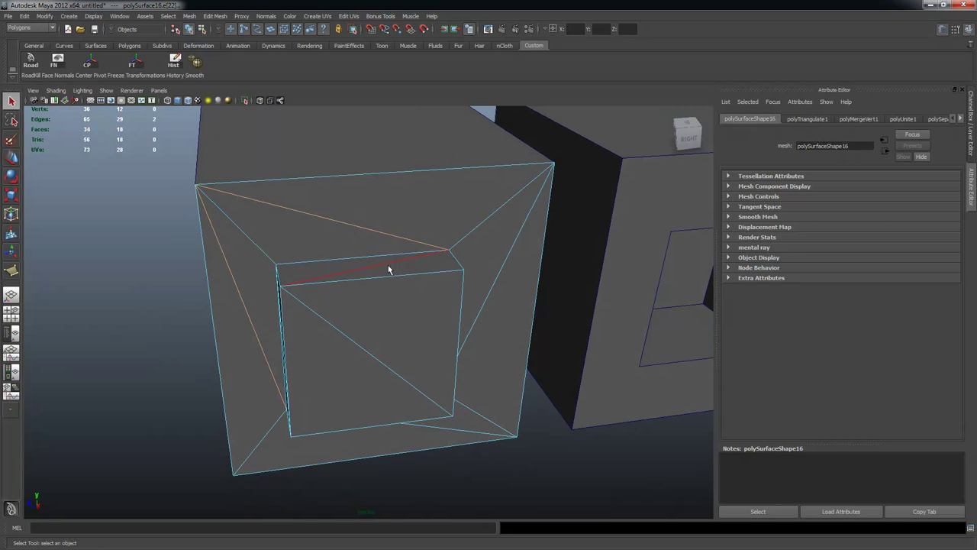
left_click(333, 326, "shift")
left_click_drag(325, 353, 373, 343, "alt")
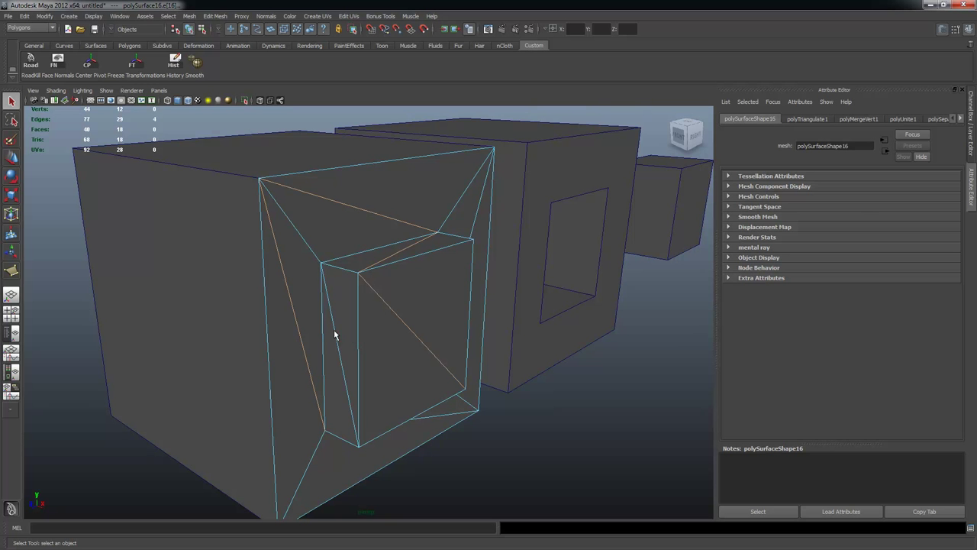
left_click_drag(405, 383, 364, 341, "alt")
left_click(367, 341, "shift")
left_click(367, 380, "shift")
left_click_drag(367, 382, 447, 323, "alt")
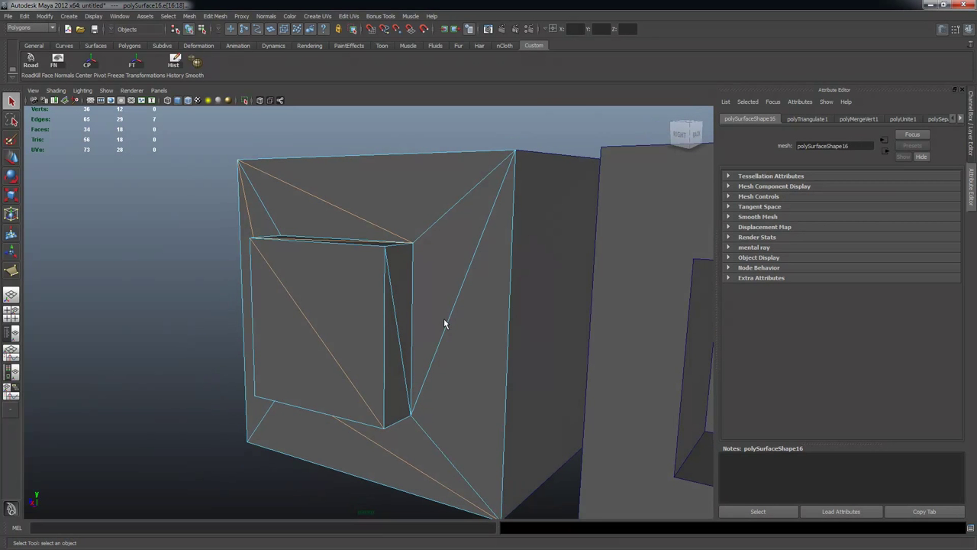
left_click(454, 306, "shift")
left_click(399, 312, "shift")
left_click(216, 16)
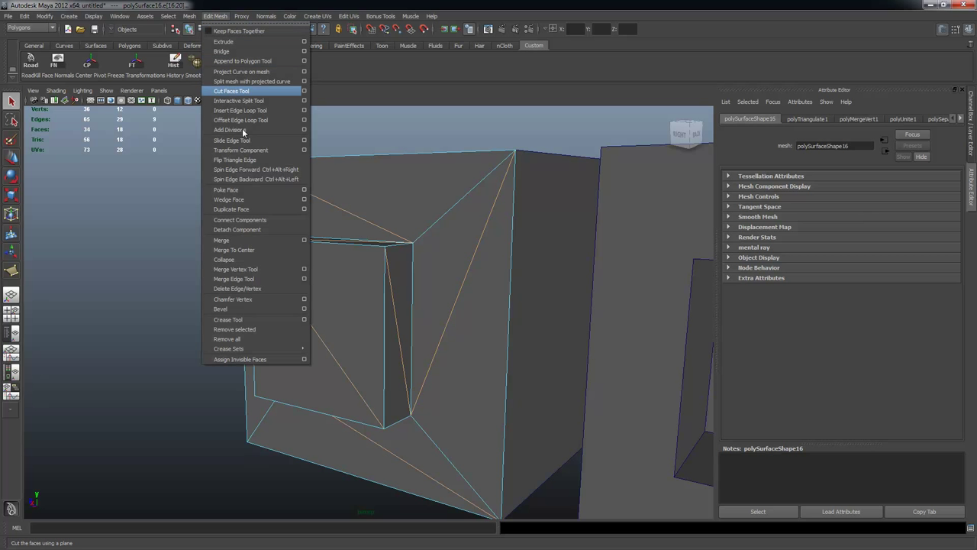
left_click(275, 288)
left_click_drag(410, 354, 371, 293, "alt")
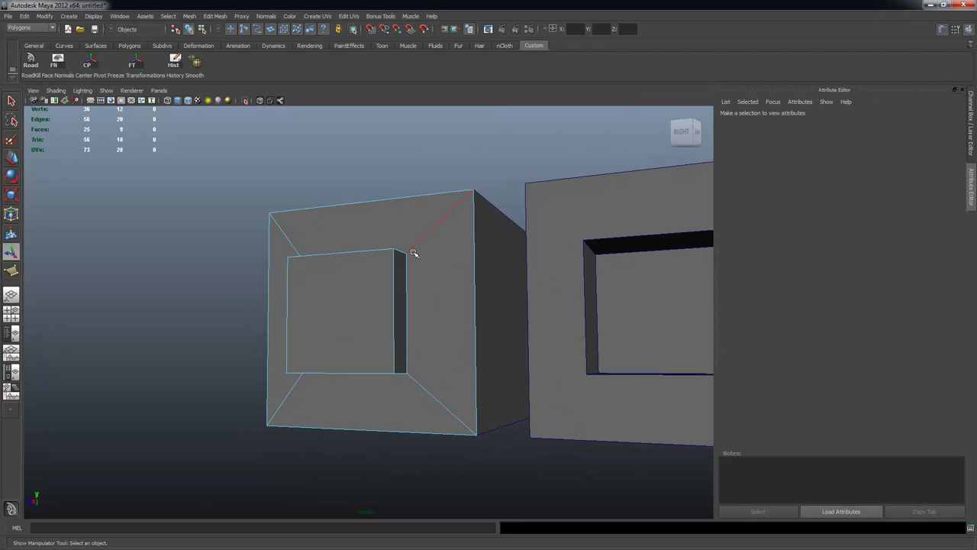
left_click_drag(379, 261, 428, 272, "alt")
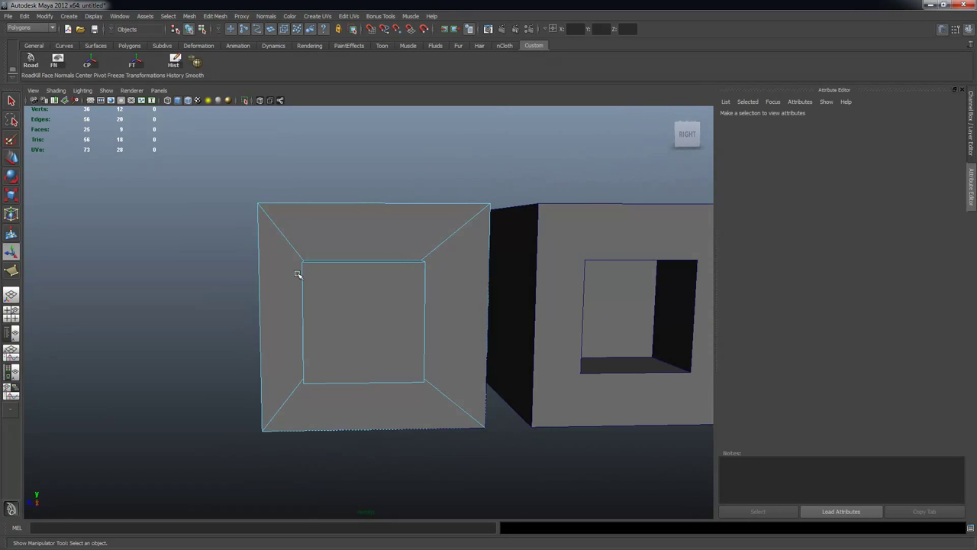
left_click_drag(470, 377, 382, 296, "alt")
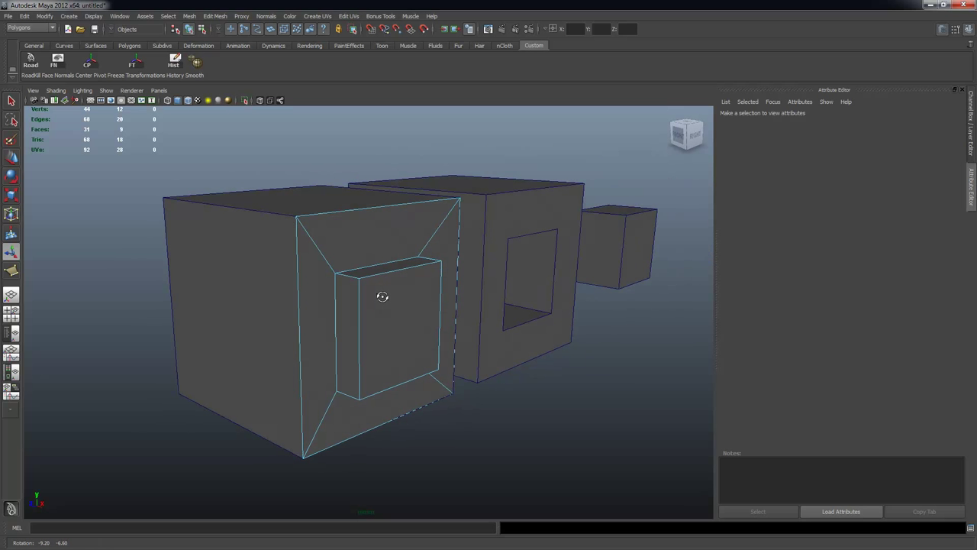
Combine the cleaned-up front mesh with the remaining body of the cube.
key("q")
right_click_drag(375, 268, 409, 274, "alt")
middle_click_drag(409, 274, 412, 249, "alt")
left_click_drag(412, 249, 383, 264, "alt")
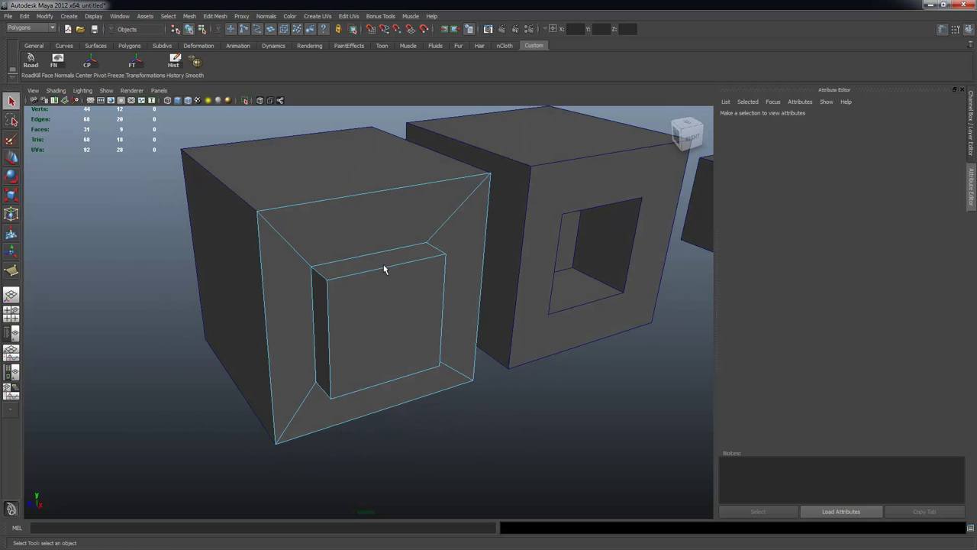
key("ctrl+z")
key("ctrl+z")
key("ctrl+z")
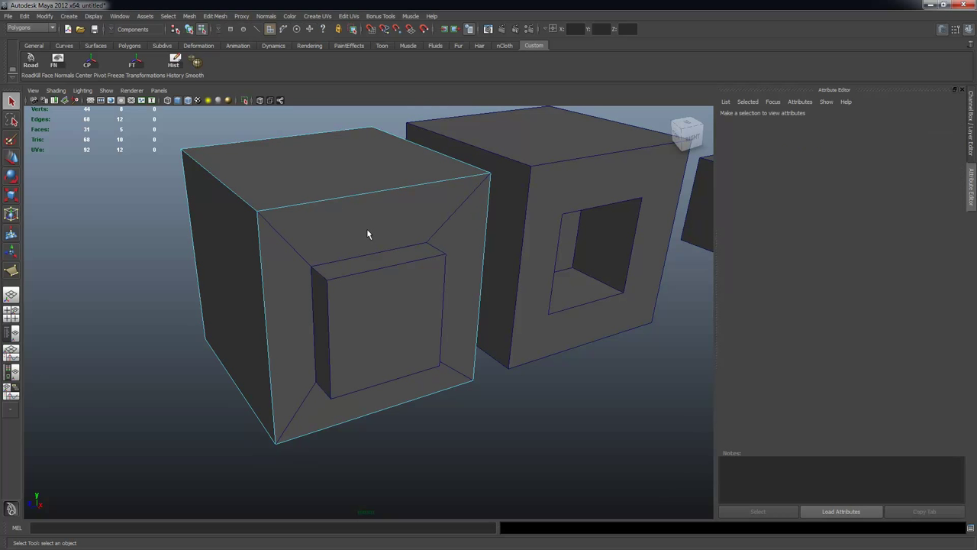
key("F8")
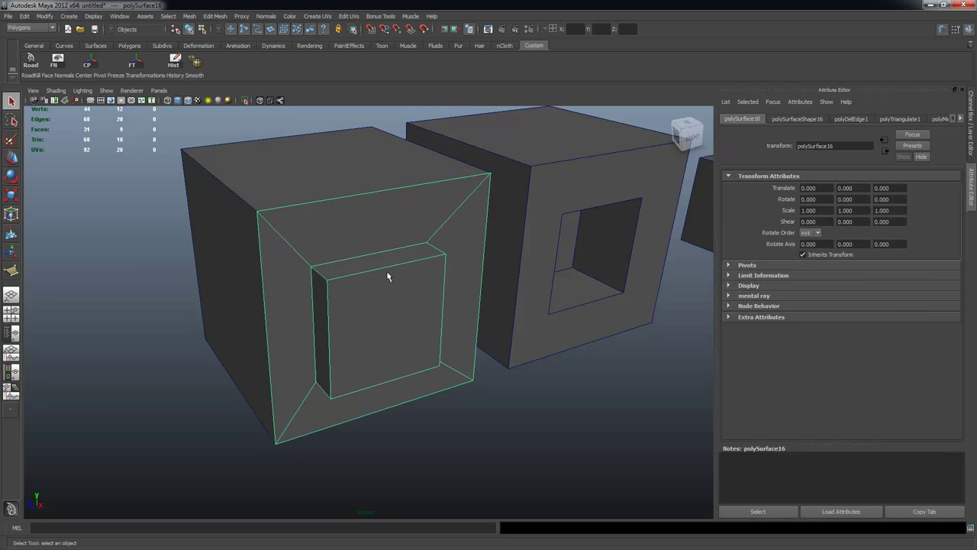
left_click(316, 184, "shift")
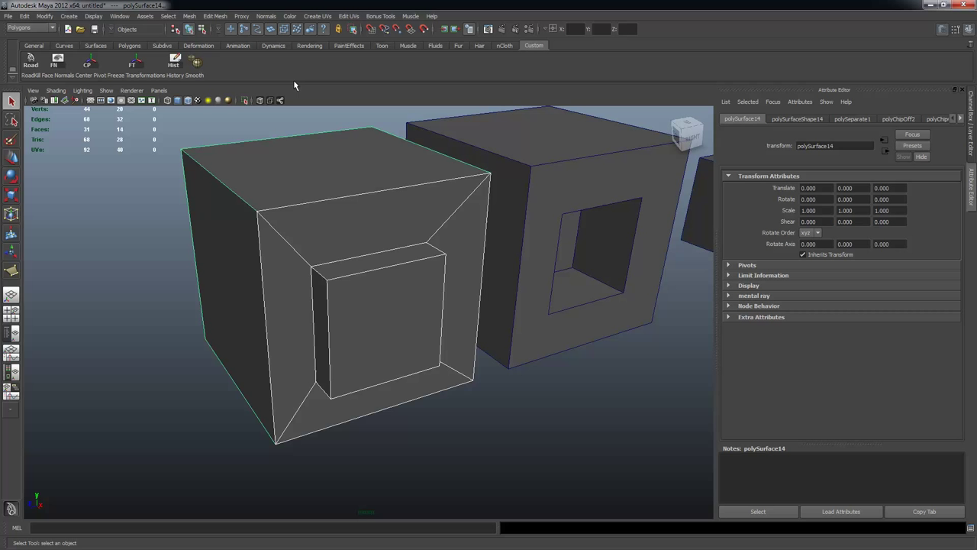
left_click(194, 16)
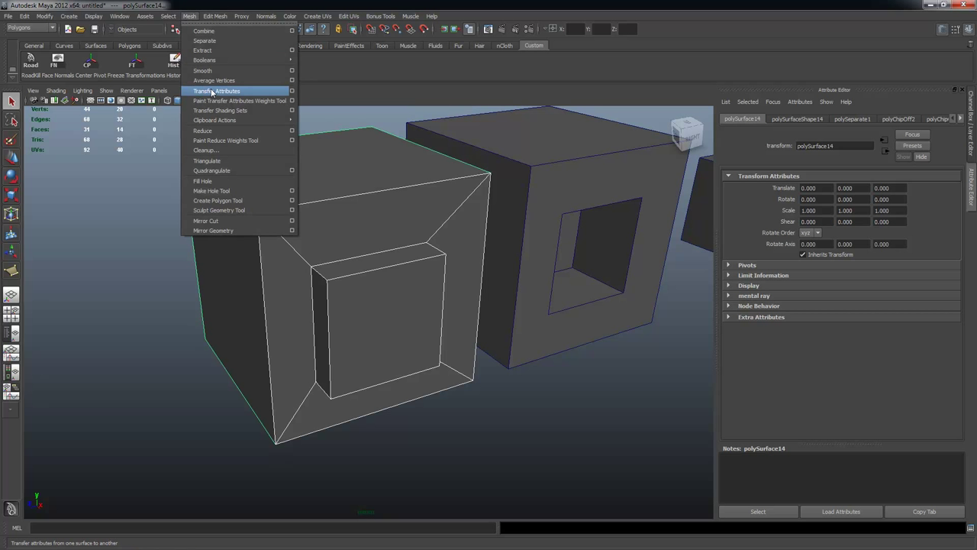
left_click(204, 30)
Select all vertices of the recombined cube and merge them.
right_click_drag(358, 202, 308, 203)
right_click_drag(416, 241, 210, 163, "alt")
left_click_drag(173, 140, 512, 425)
key("f")
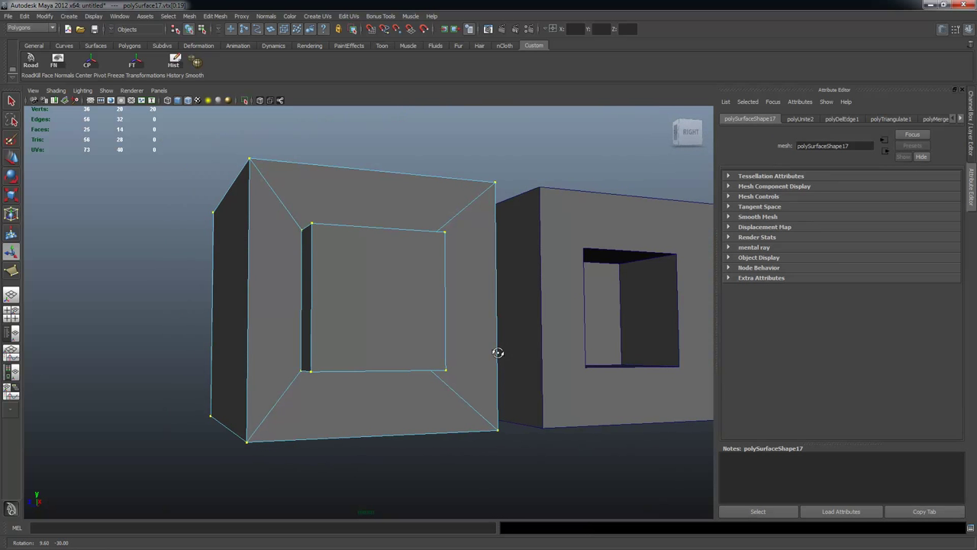
left_click(216, 16)
left_click(242, 241)
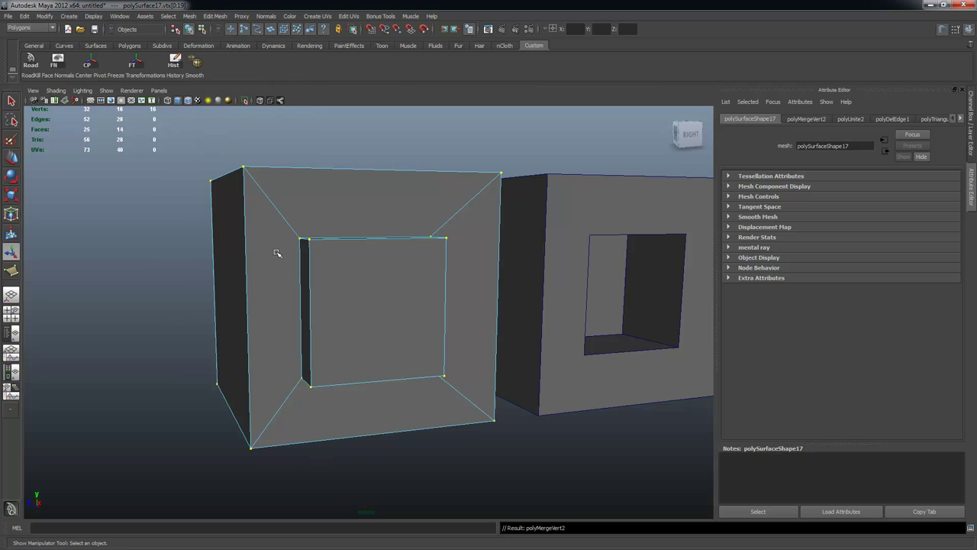
Return to object mode and select the merged cube as a whole.
left_click_drag(336, 287, 410, 307, "alt")
key("F8")
left_click(399, 170)
left_click(375, 266)
left_click_drag(291, 213, 326, 230, "alt")
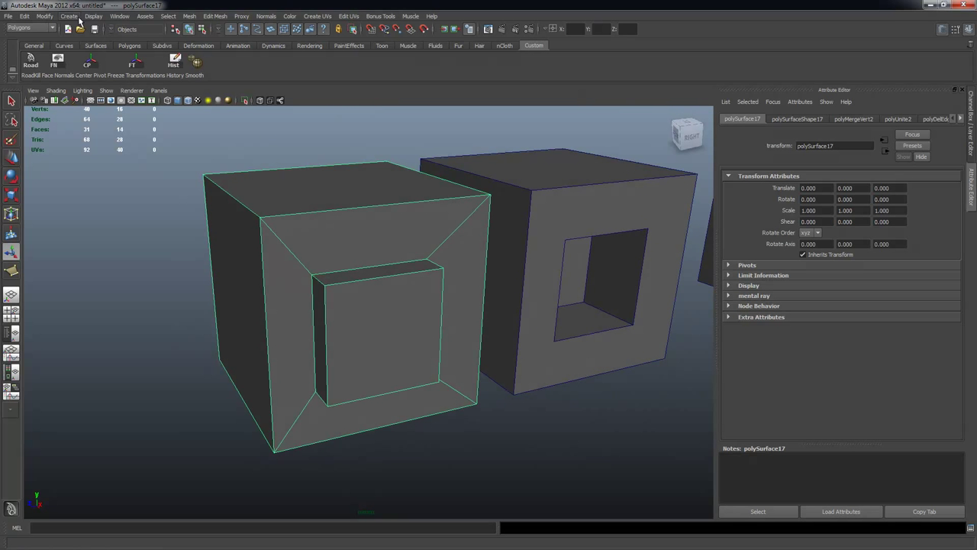
Display the face normals on the merged cube with the protruding block.
left_click(92, 17)
mouse_move(120, 112)
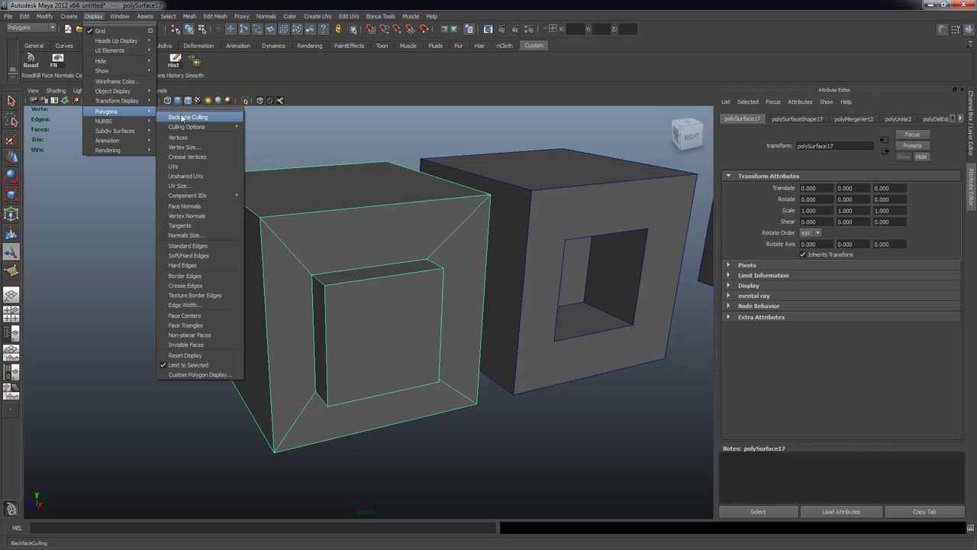
left_click(198, 208)
left_click_drag(405, 305, 371, 293, "alt")
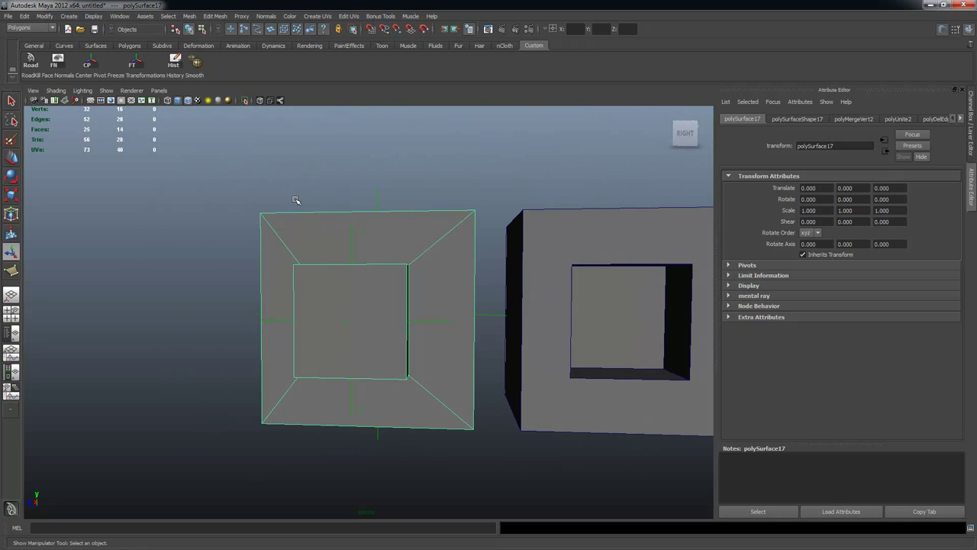
key("q")
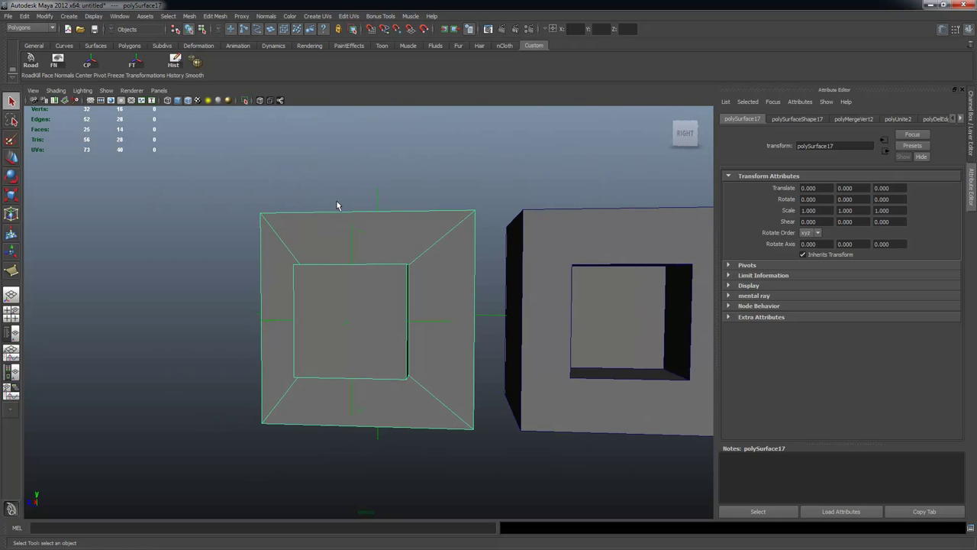
Select the neighbouring cube with the square recess and switch it to face selection.
left_click(374, 297)
left_click_drag(374, 297, 477, 233, "alt")
left_click(429, 234)
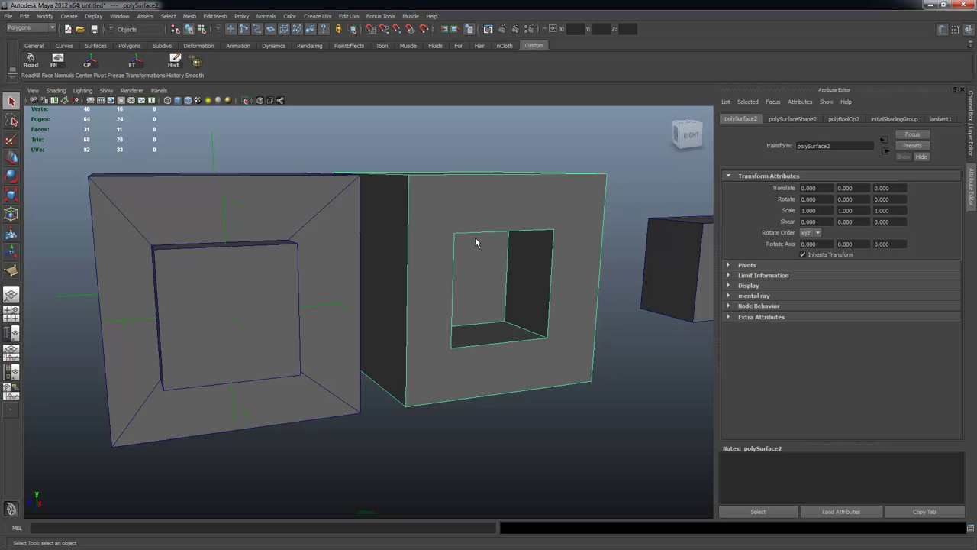
mouse_move(482, 237)
left_mouse_down("alt")
mouse_move(497, 222)
mouse_move(487, 225)
left_mouse_up("alt")
left_click_drag(504, 337, 460, 259, "alt")
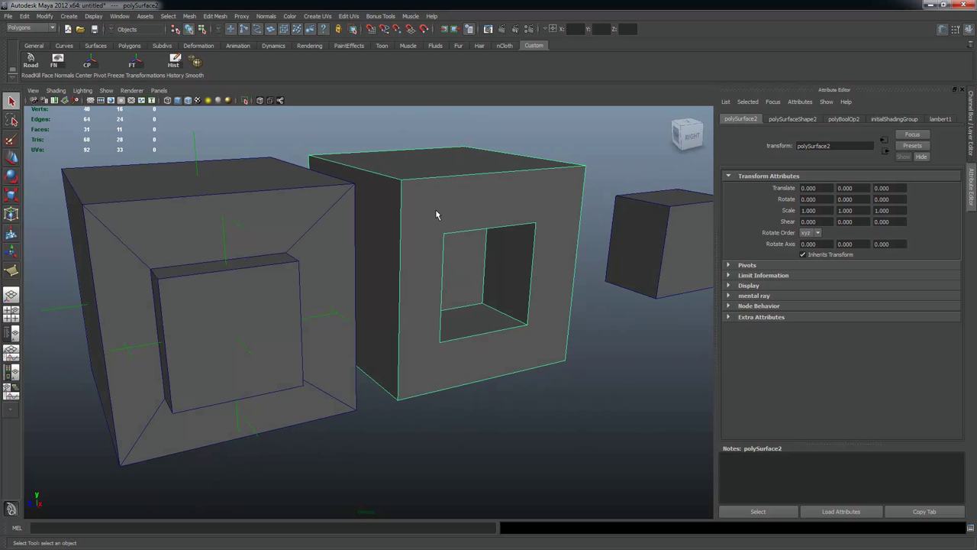
right_click_drag(452, 216, 486, 211)
left_click_drag(487, 211, 431, 190, "alt")
right_click_drag(458, 225, 464, 229)
left_click(468, 245)
left_click_drag(467, 245, 460, 294, "alt")
left_click(441, 245, "shift")
left_click(405, 276, "shift")
left_click(437, 275, "shift")
left_click(506, 311)
left_click(569, 217)
Extract the front face surrounding the square recess from the cube's body.
left_click(477, 208)
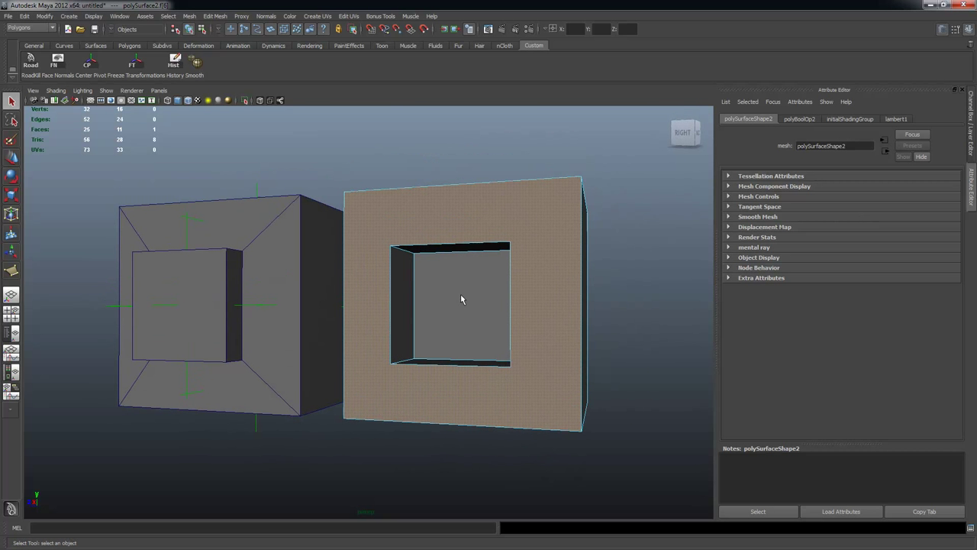
left_click(468, 214)
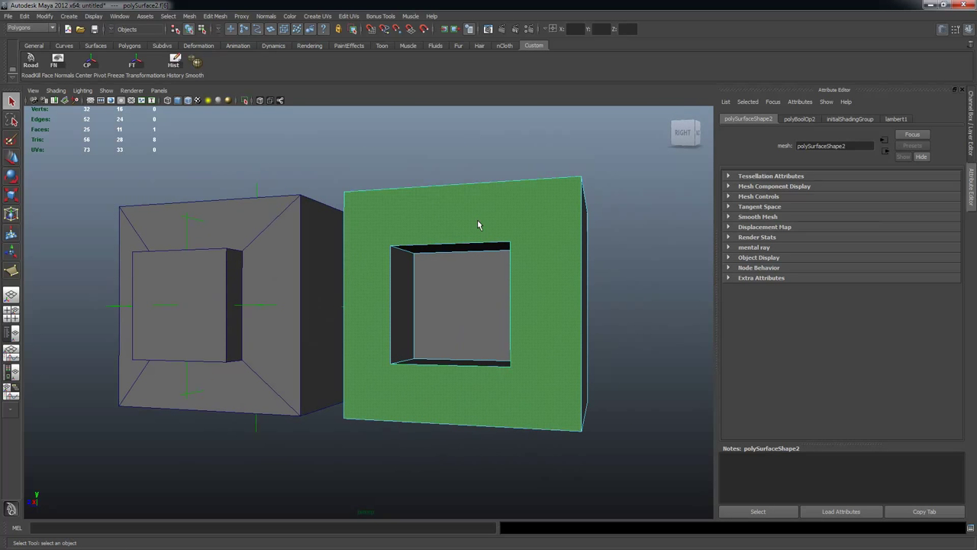
right_click(457, 208, "shift")
right_click_drag(456, 218, 455, 324, "shift")
left_click_drag(514, 271, 569, 283, "alt")
left_click(575, 276)
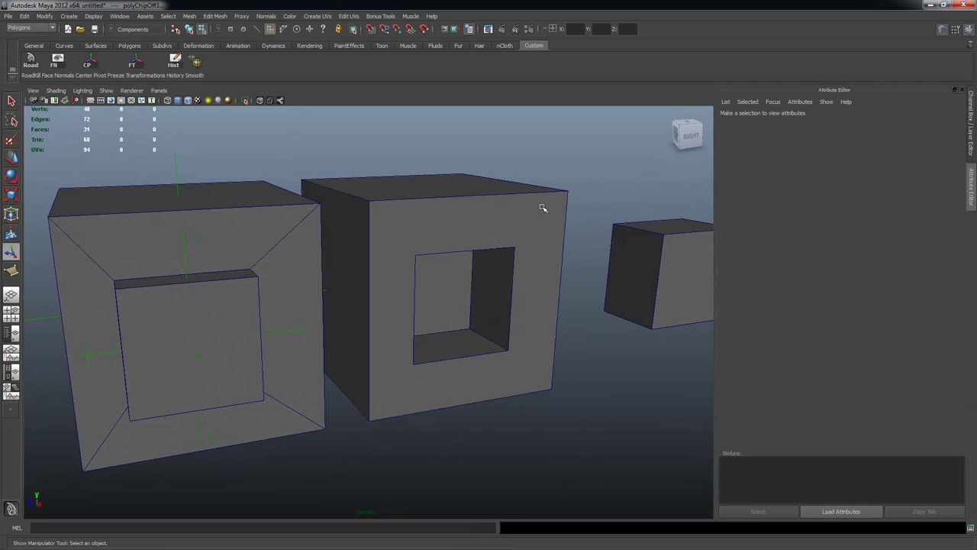
Select the extracted front frame in object mode and triangulate it.
left_click(528, 244)
left_click_drag(537, 243, 500, 254, "alt")
key("F8")
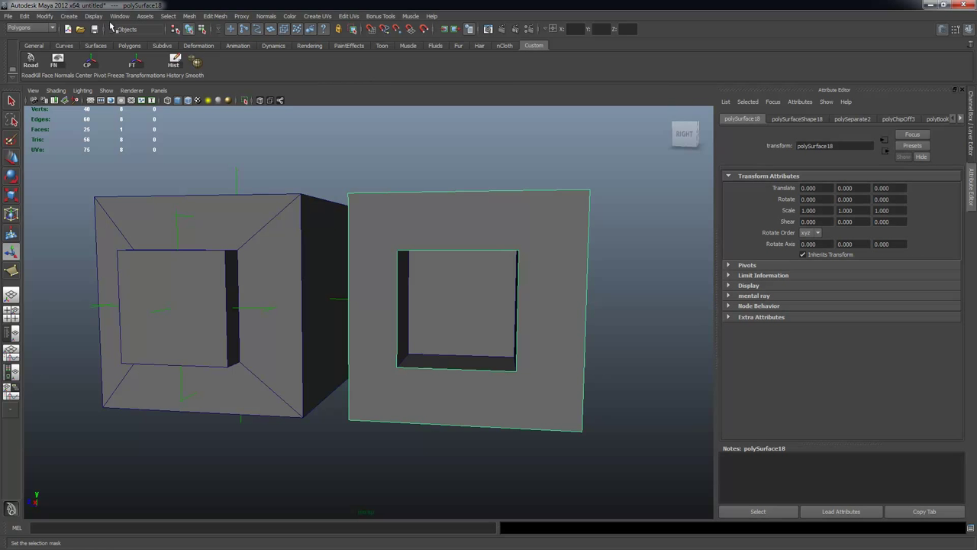
left_click(188, 16)
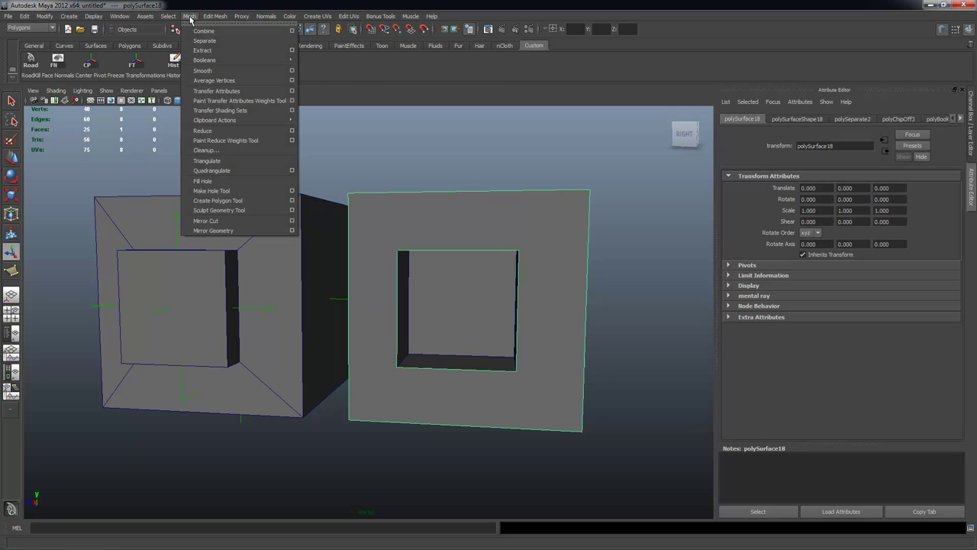
left_click(219, 162)
left_click_drag(496, 278, 539, 289, "alt")
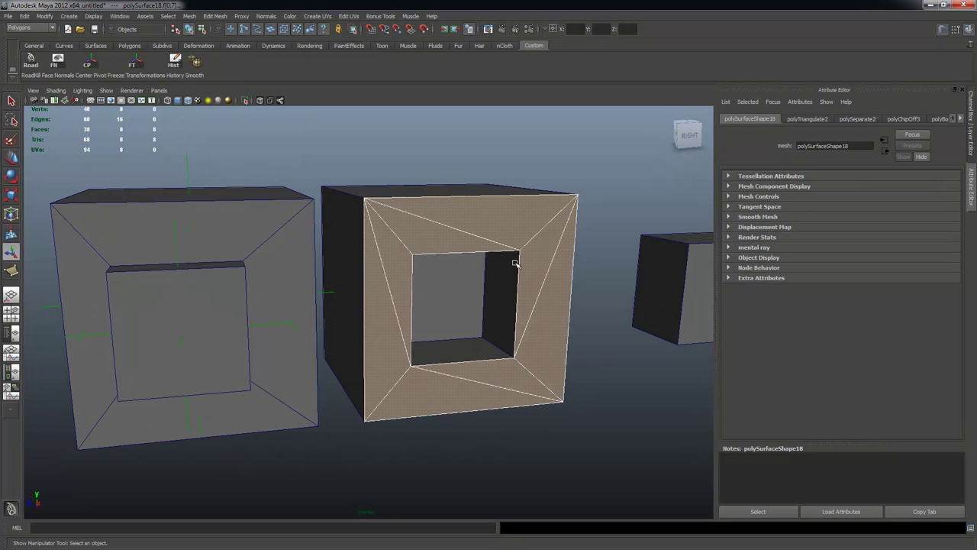
Delete the four surplus diagonal edges on the frame, keeping only the edges joining the outer and inner corners.
right_click_drag(437, 234, 436, 213)
left_click(431, 219)
key("q")
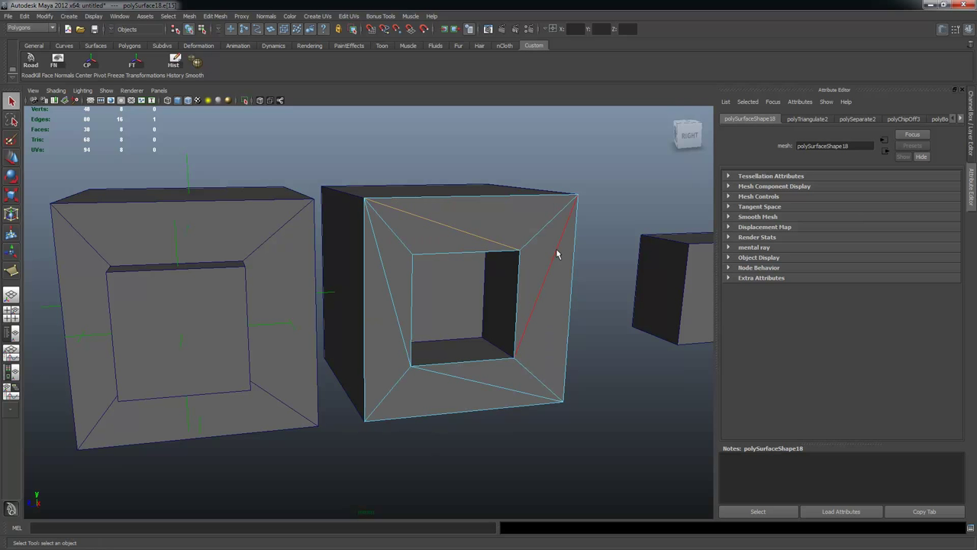
left_click(550, 263, "shift")
left_click(458, 382, "shift")
left_click(395, 309, "shift")
left_click(271, 17)
mouse_move(215, 16)
mouse_move(252, 353)
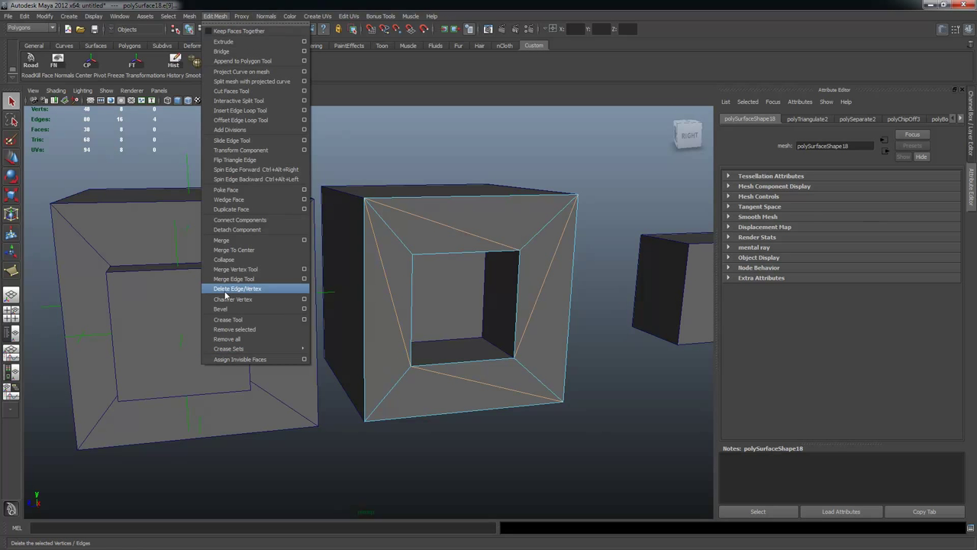
left_click(248, 292)
left_click_drag(488, 351, 547, 353, "alt")
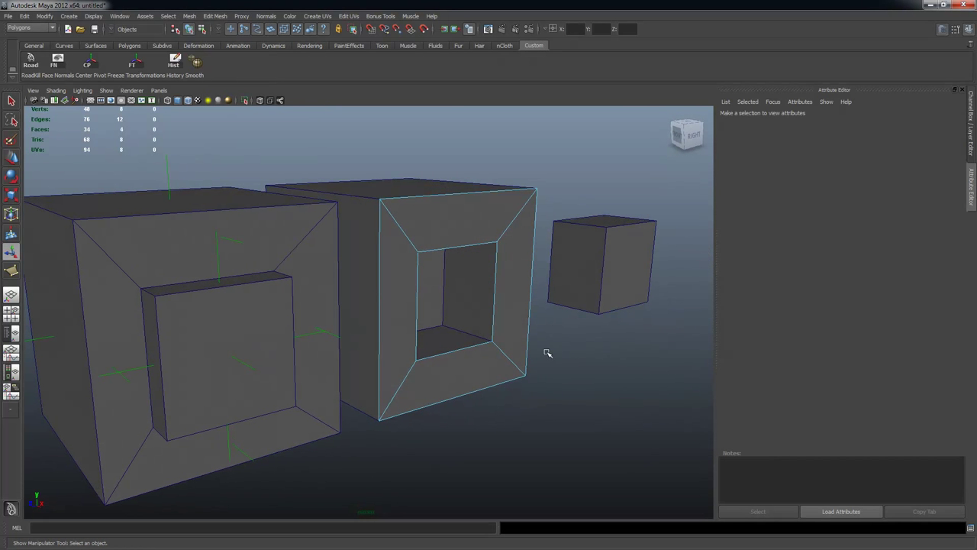
Combine the cleaned-up front frame with the body of the recessed cube.
left_click(470, 285)
left_click_drag(470, 285, 524, 338, "alt")
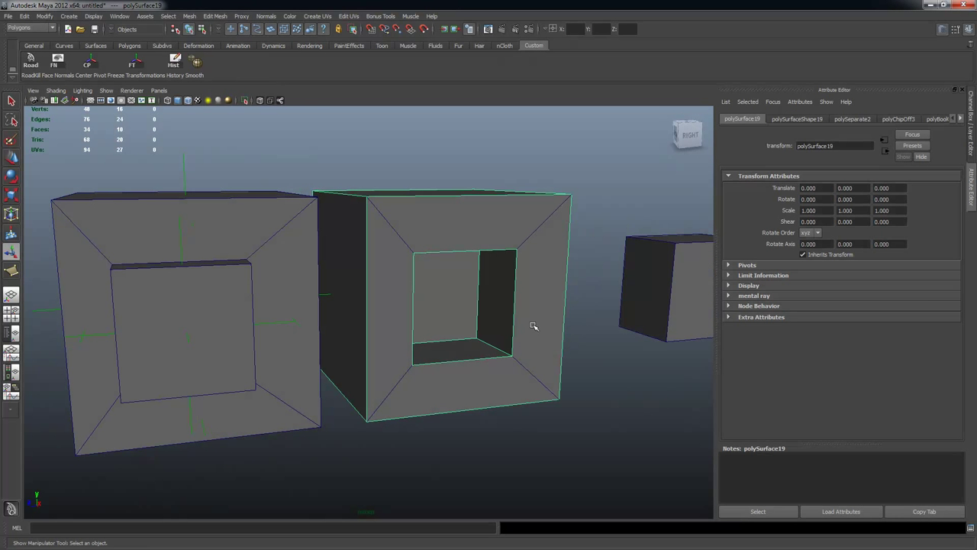
key("q")
left_click(490, 229)
left_click_drag(491, 229, 503, 199, "alt")
left_click(196, 16)
left_click(201, 31)
Select all vertices of the combined recessed cube and merge them.
right_click_drag(503, 200, 344, 184)
left_click_drag(335, 177, 364, 194, "alt")
left_click_drag(262, 154, 613, 545)
left_click_drag(476, 486, 580, 333, "alt")
right_click_drag(580, 334, 609, 350, "alt")
left_click_drag(610, 349, 565, 321, "alt")
left_click(227, 16)
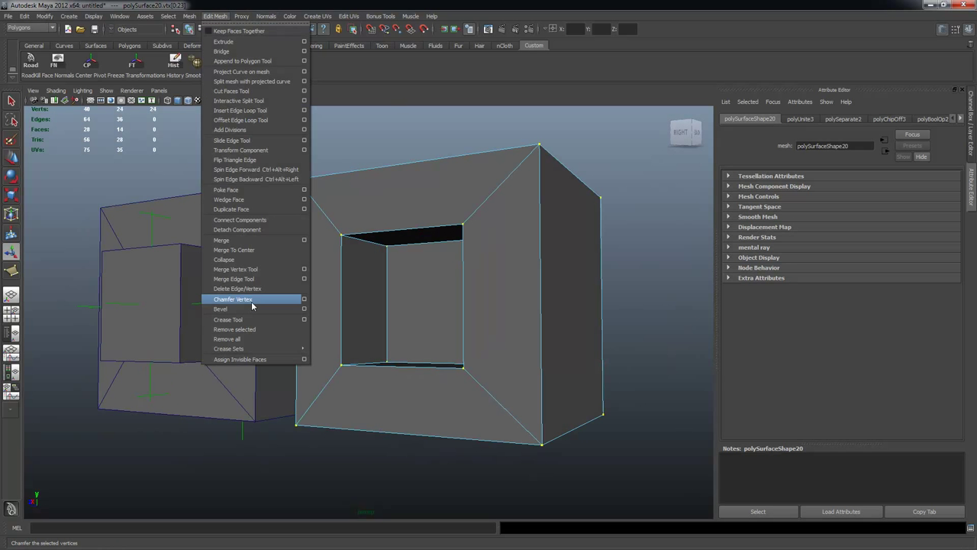
left_click(296, 242)
left_click(645, 238)
Return to object mode and select the merged recessed cube as a whole.
left_click_drag(645, 238, 589, 298, "alt")
key("F8")
key("F8")
left_click(623, 281)
left_click(525, 229)
left_click_drag(557, 332, 508, 314, "alt")
right_click_drag(508, 313, 471, 307, "alt")
key("q")
left_click_drag(471, 308, 460, 316, "alt")
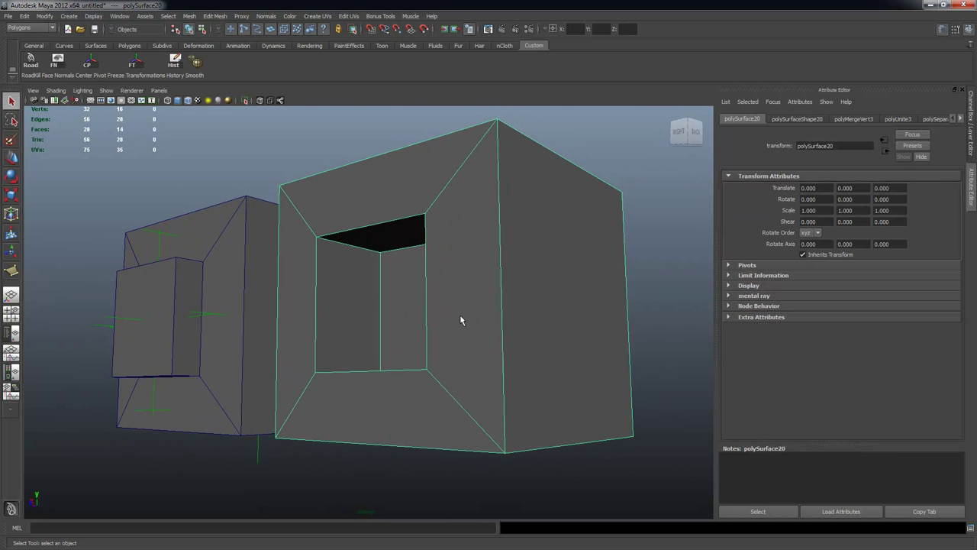
key("shift+z")
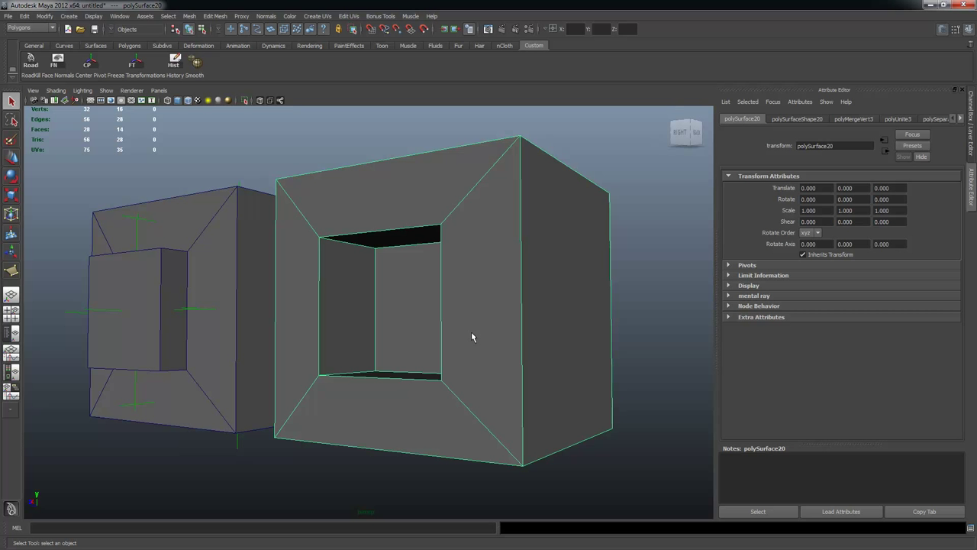
Select all three objects in the scene and delete them.
left_click_drag(524, 236, 416, 180, "alt")
left_click_drag(354, 227, 346, 251, "alt")
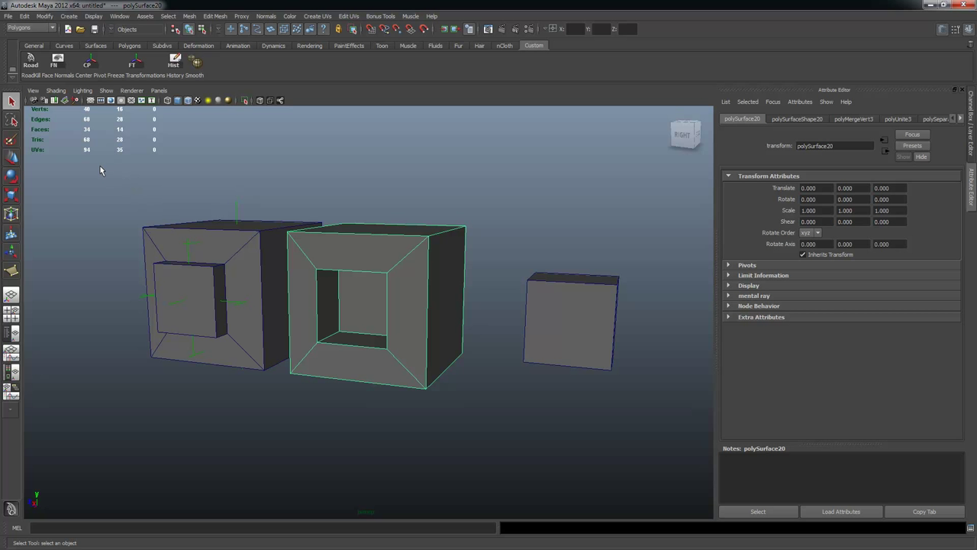
left_click_drag(100, 165, 671, 430)
key("Delete")
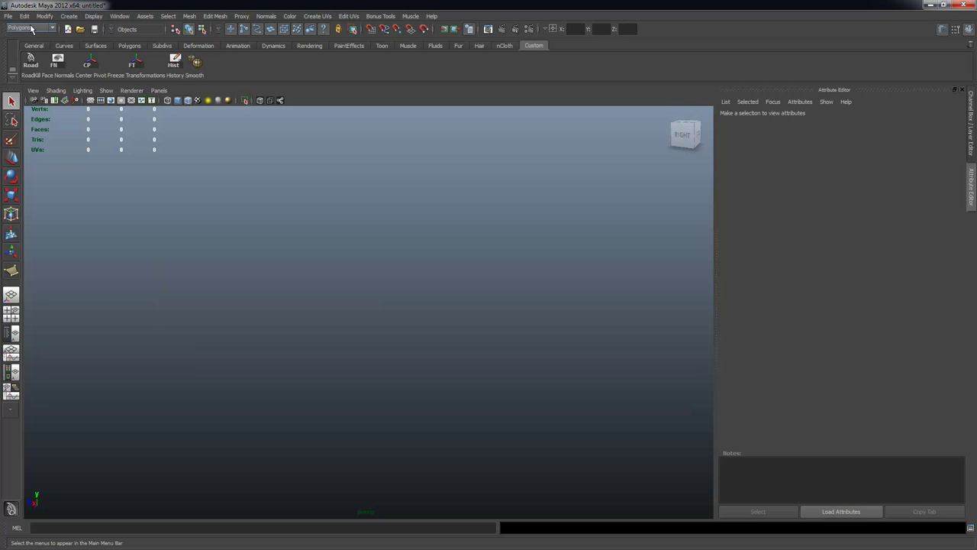
Switch from the perspective view to a full-size top view.
left_click(68, 16)
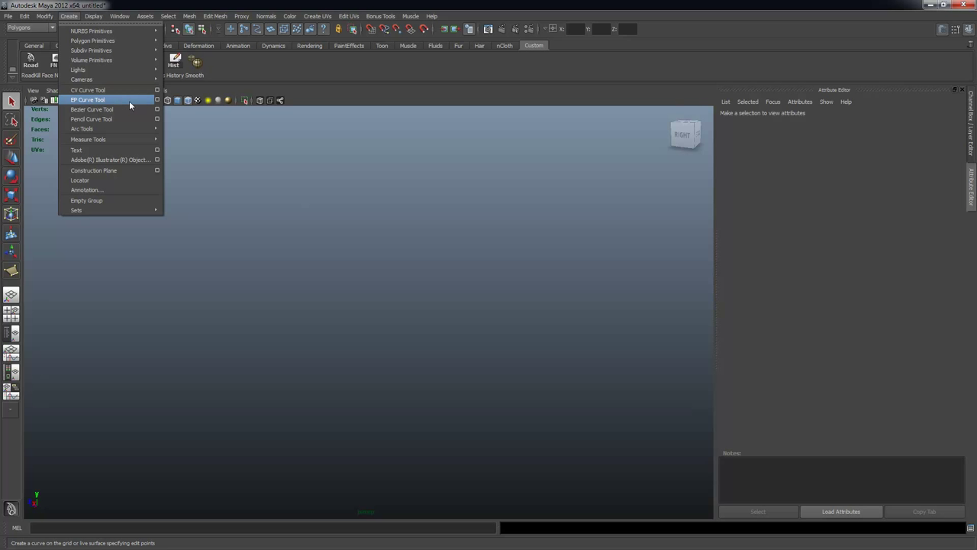
left_click(179, 3)
key("space")
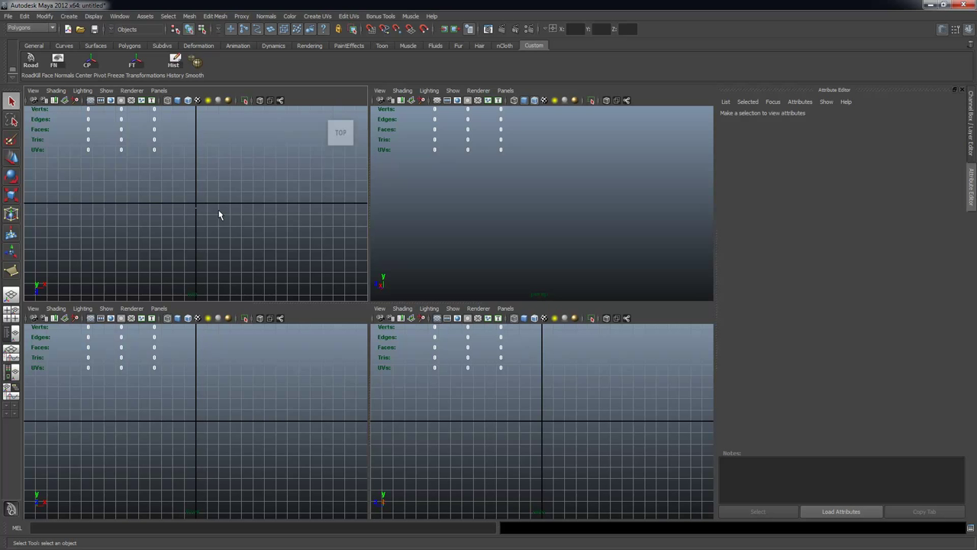
key("space")
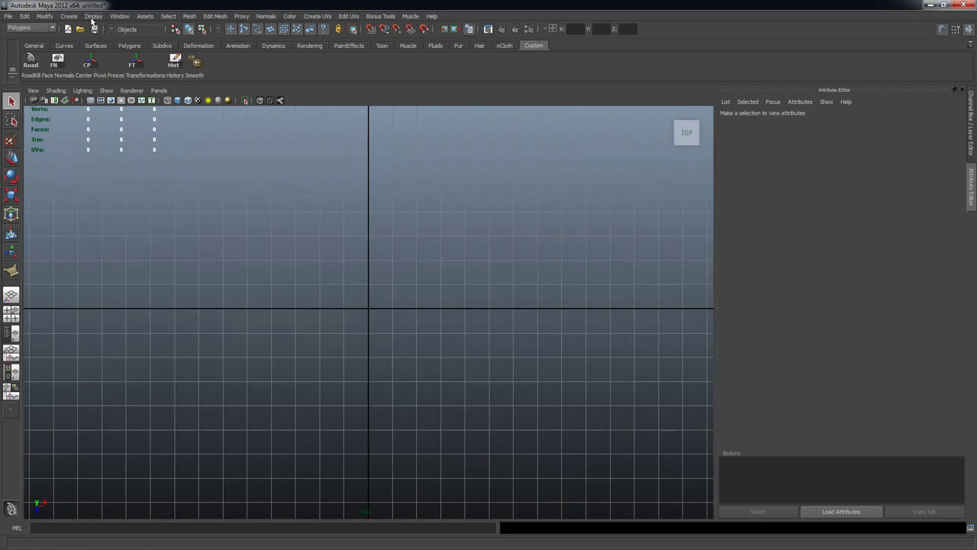
Compare the Create commands across the Surfaces, Rendering and Polygons menu sets.
left_click(68, 16)
left_click(75, 9)
left_click(24, 29)
left_click(22, 43)
left_click(25, 29)
left_click(18, 49)
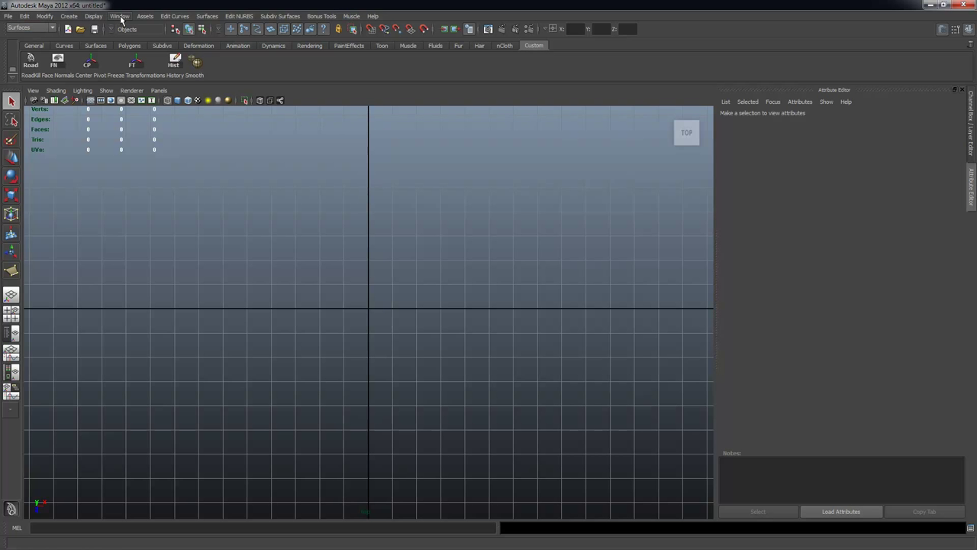
left_click(25, 28)
left_click(20, 62)
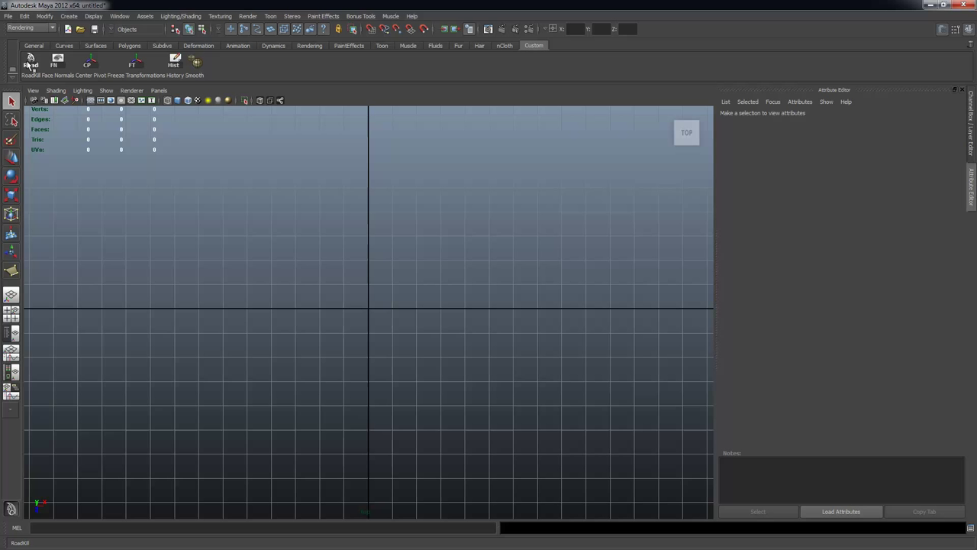
left_click(68, 16)
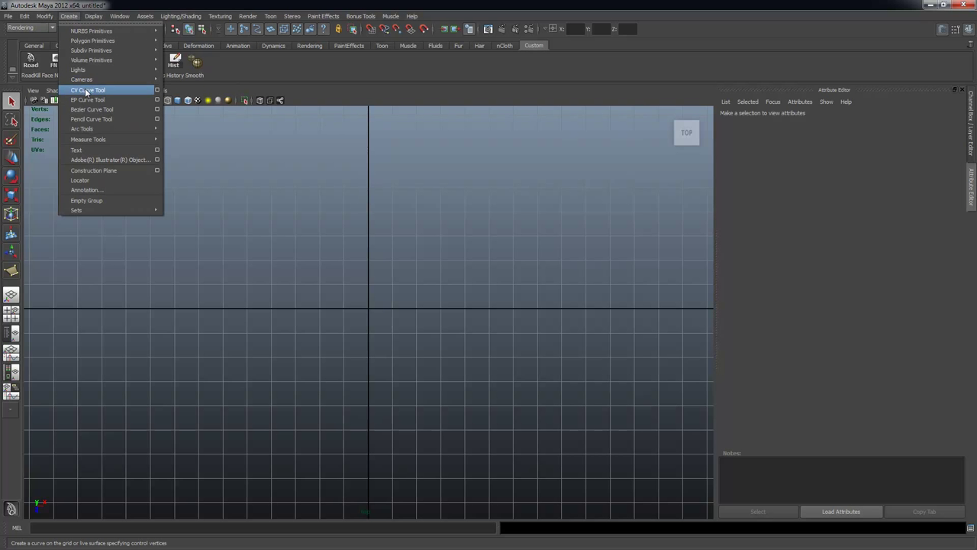
left_click(38, 28)
left_click(30, 45)
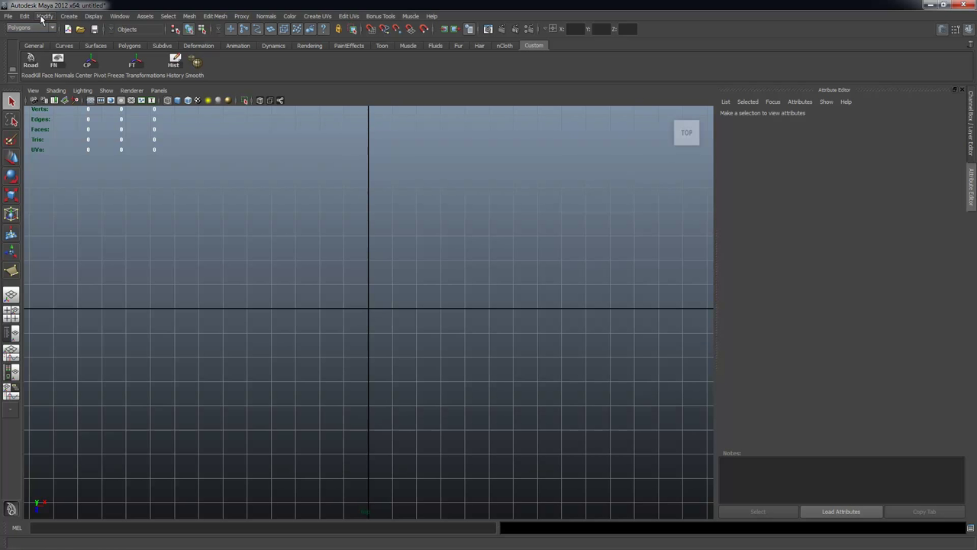
left_click(69, 16)
mouse_move(76, 51)
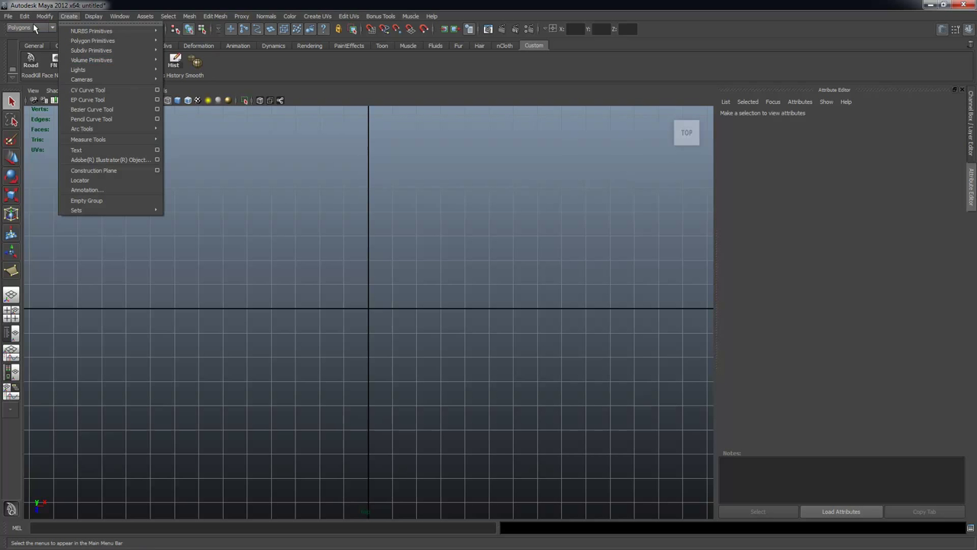
left_click(119, 5)
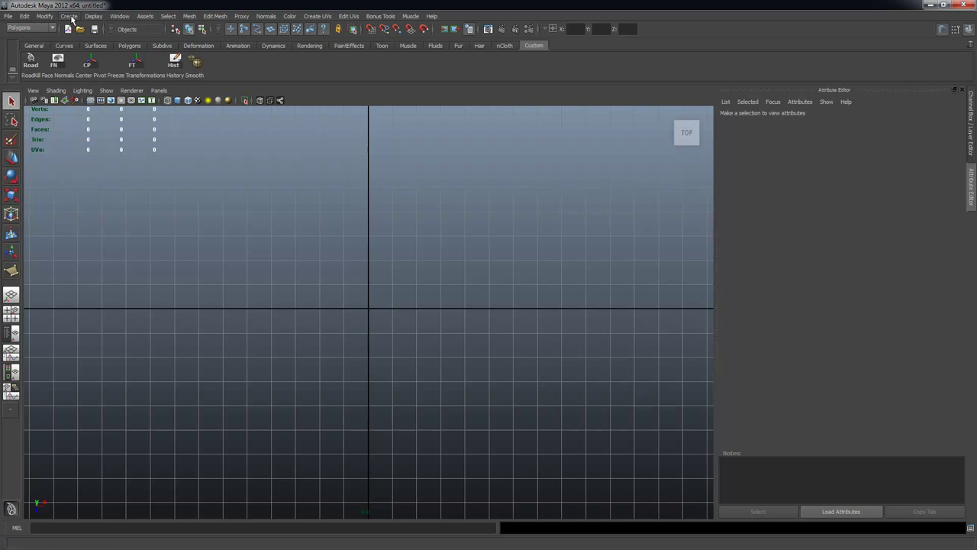
Start the CV Curve Tool with its settings shown and reset them to the defaults.
left_click(68, 16)
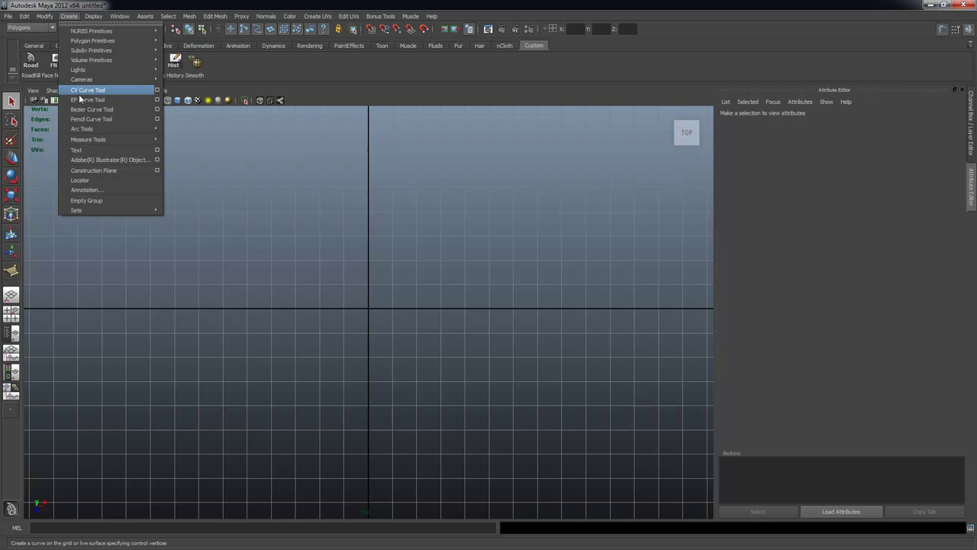
left_click(159, 91)
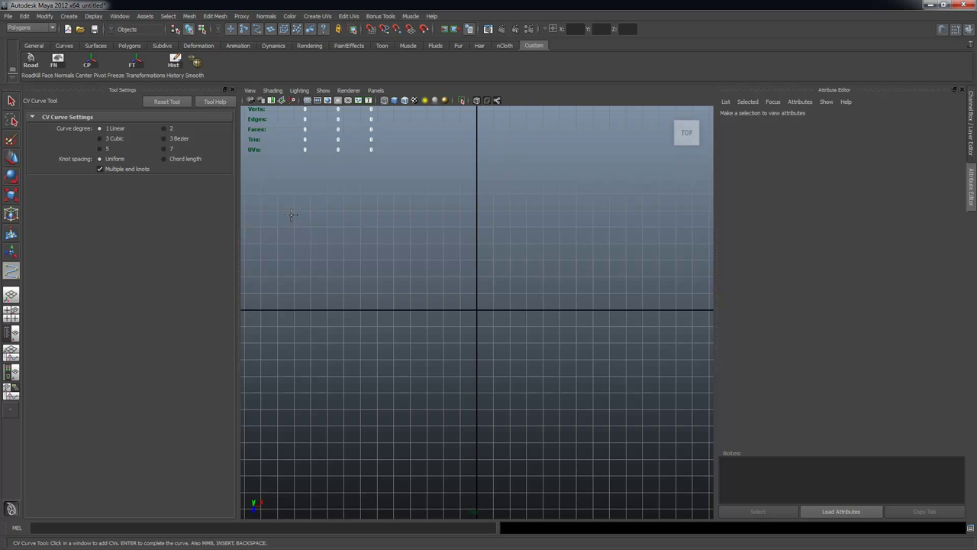
left_click(166, 101)
Start a 3 Cubic CV curve with four control vertices rising toward the vertical axis, replacing the fourth one slightly farther out.
left_click(301, 278)
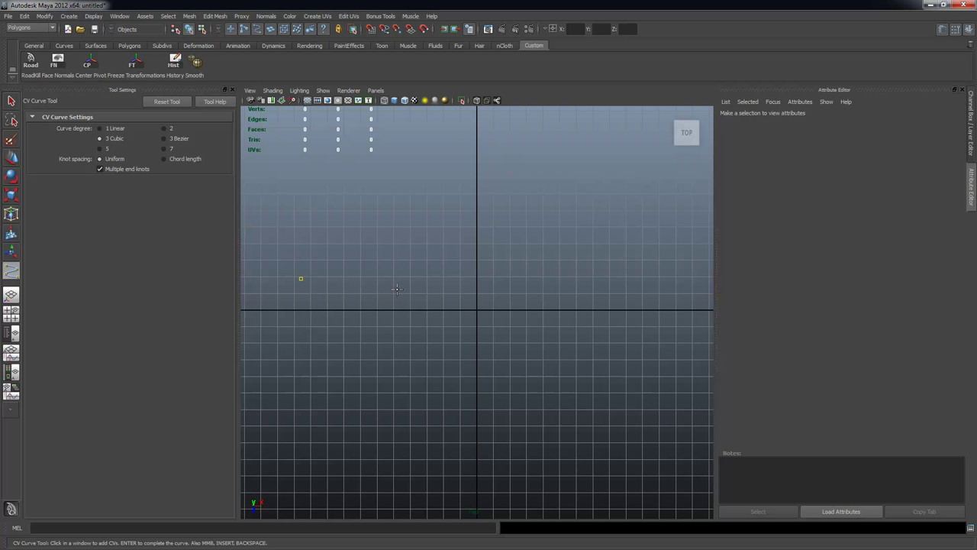
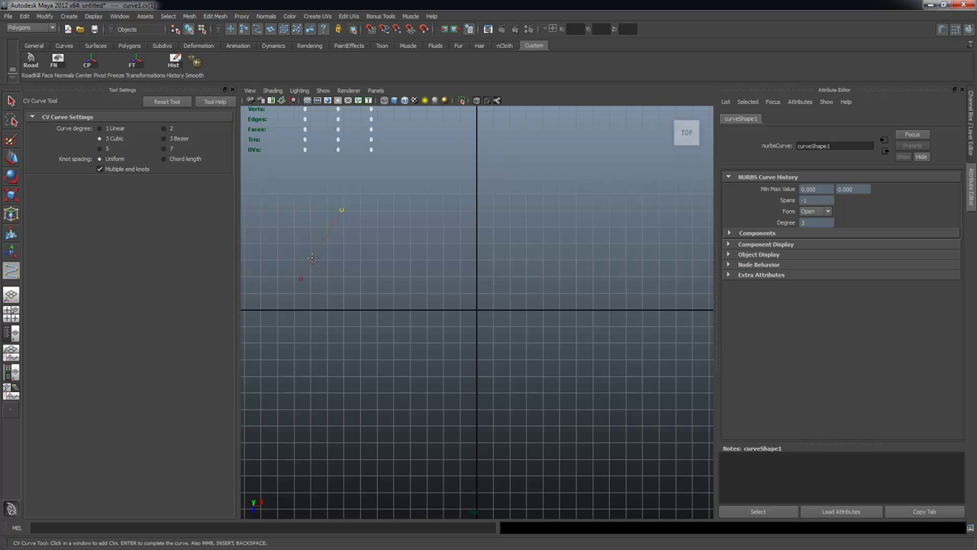
right_click_drag(314, 257, 457, 279, "alt")
middle_click_drag(411, 267, 564, 325, "alt")
right_click_drag(366, 332, 591, 359, "alt")
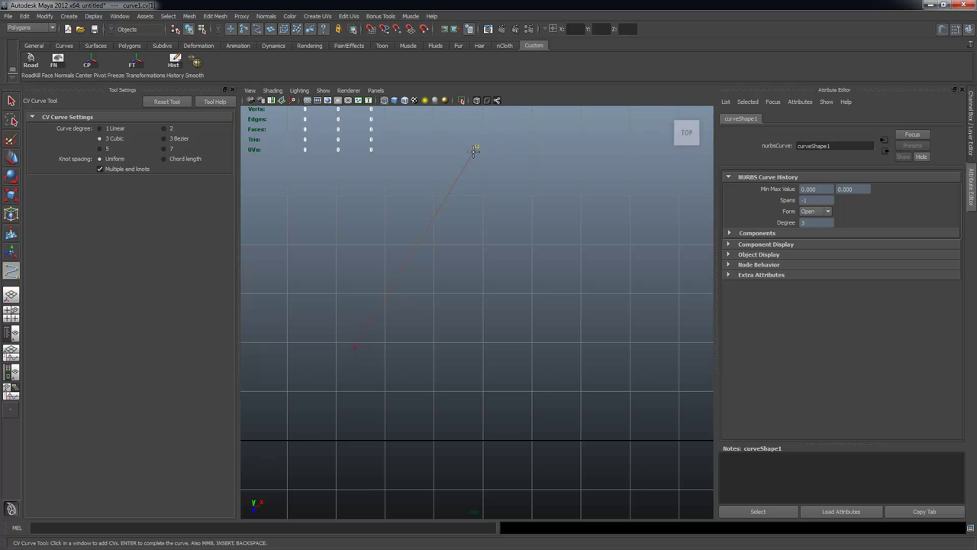
right_click_drag(603, 261, 434, 278, "alt")
middle_click_drag(431, 266, 442, 233, "alt")
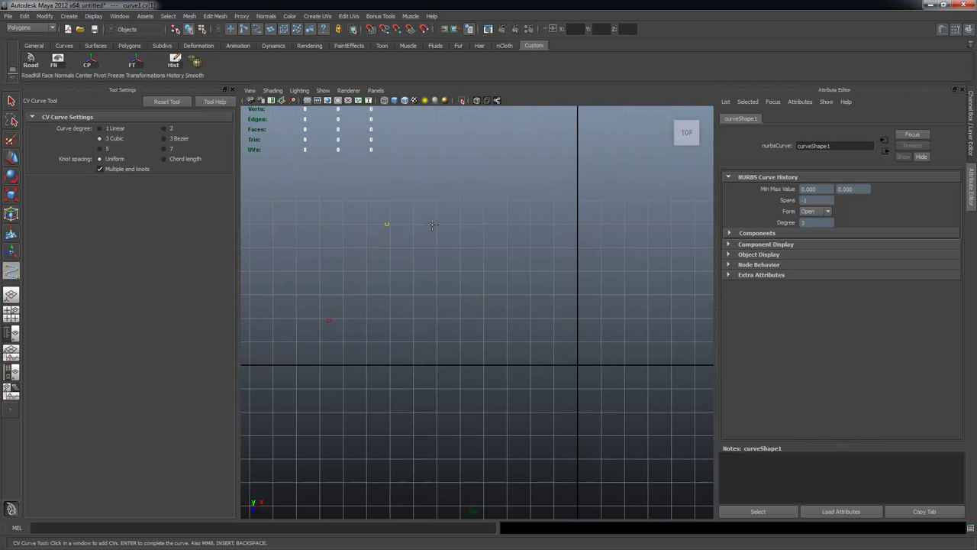
middle_click_drag(438, 246, 432, 249, "alt")
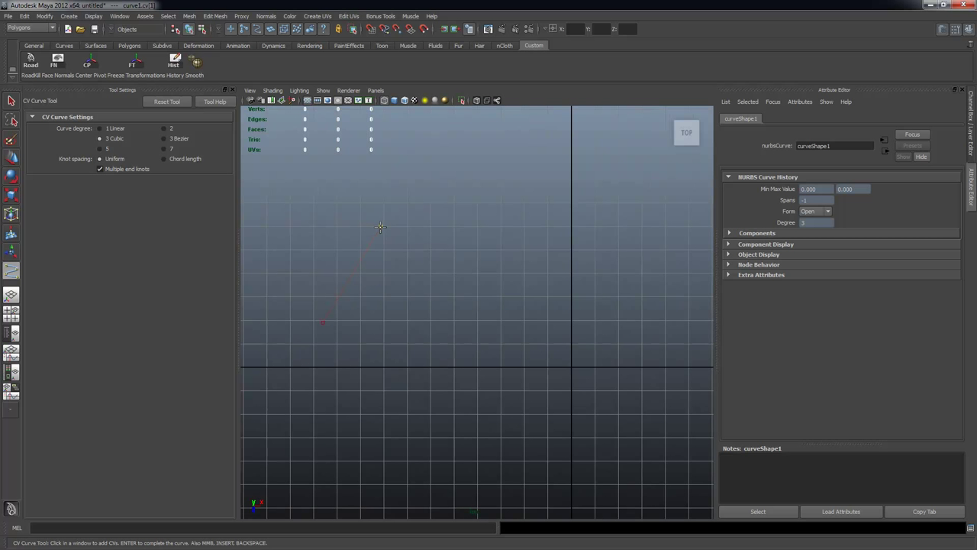
middle_click_drag(451, 262, 329, 306, "alt")
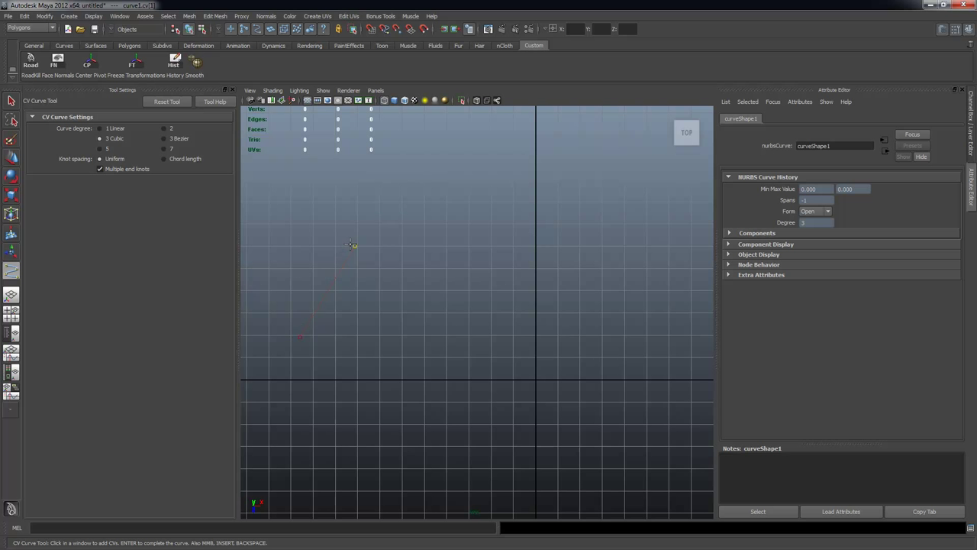
left_click(459, 186)
right_click_drag(478, 232, 425, 268, "alt")
middle_click_drag(425, 268, 414, 278, "alt")
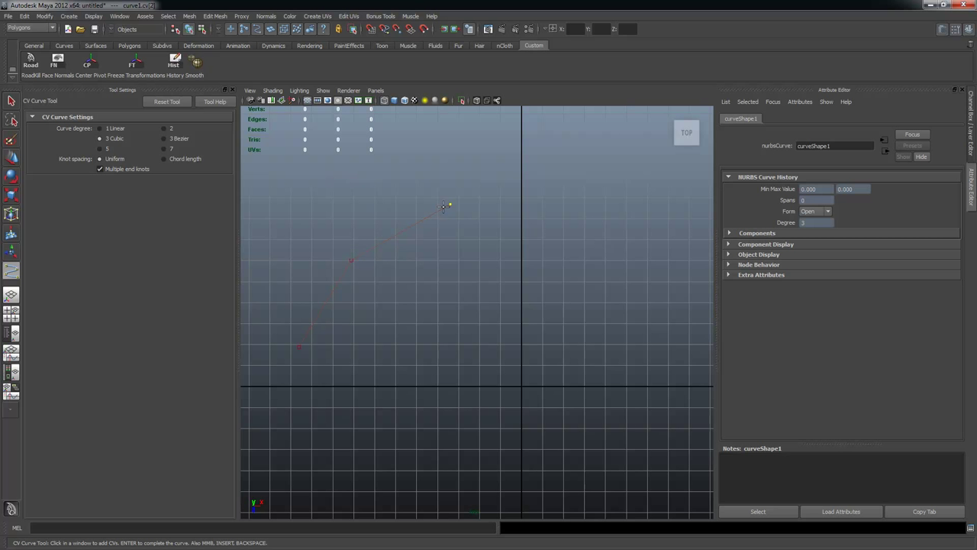
left_click(509, 195)
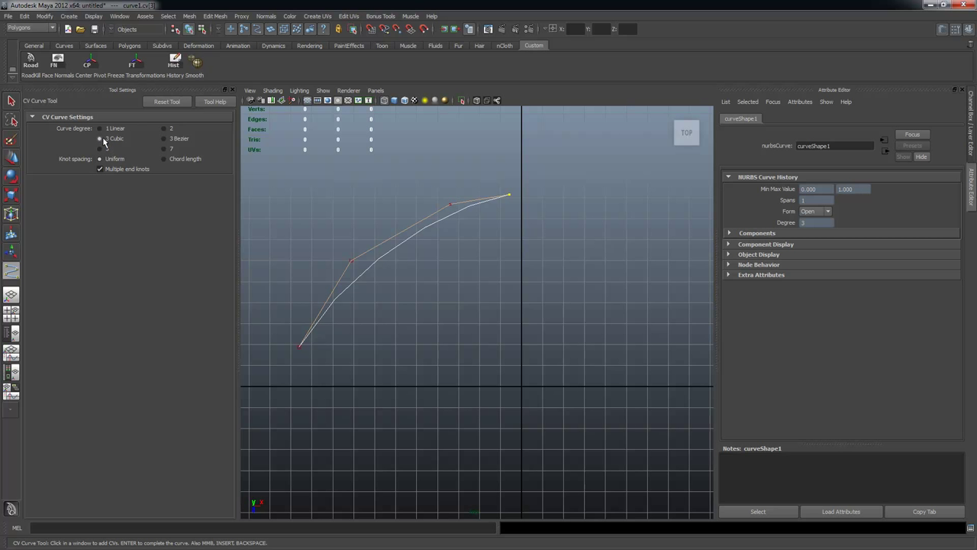
key("BackSpace")
left_click(536, 198)
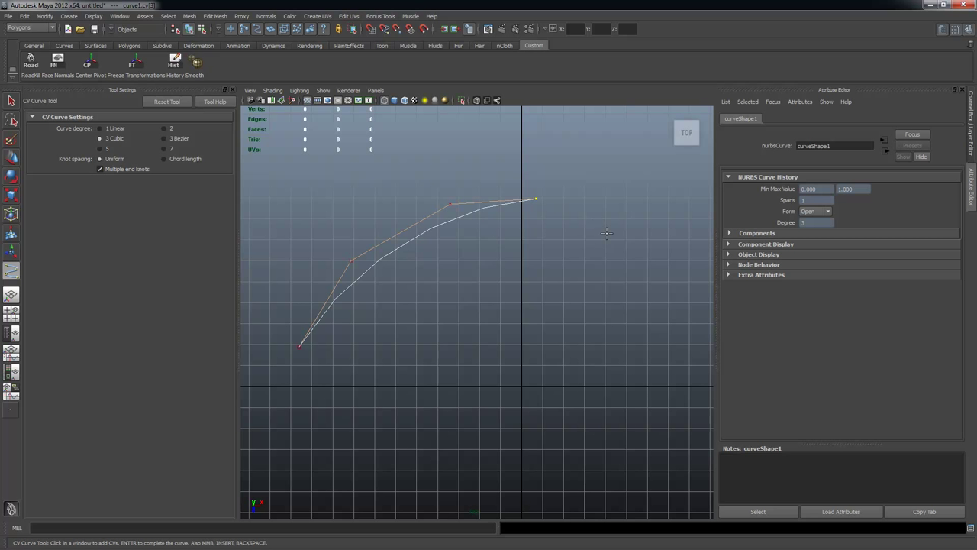
Extend the cubic curve with nine more control vertices through a dip and a second hump, and complete it.
right_click_drag(597, 236, 489, 229, "alt")
middle_click_drag(609, 209, 429, 231, "alt")
left_click(529, 203)
left_click(557, 258)
left_click(600, 339)
left_click(673, 290)
left_click(673, 222)
scroll(502, 229, "down", 2)
left_click(595, 209)
left_click(654, 226)
left_click(678, 267)
left_click(684, 310)
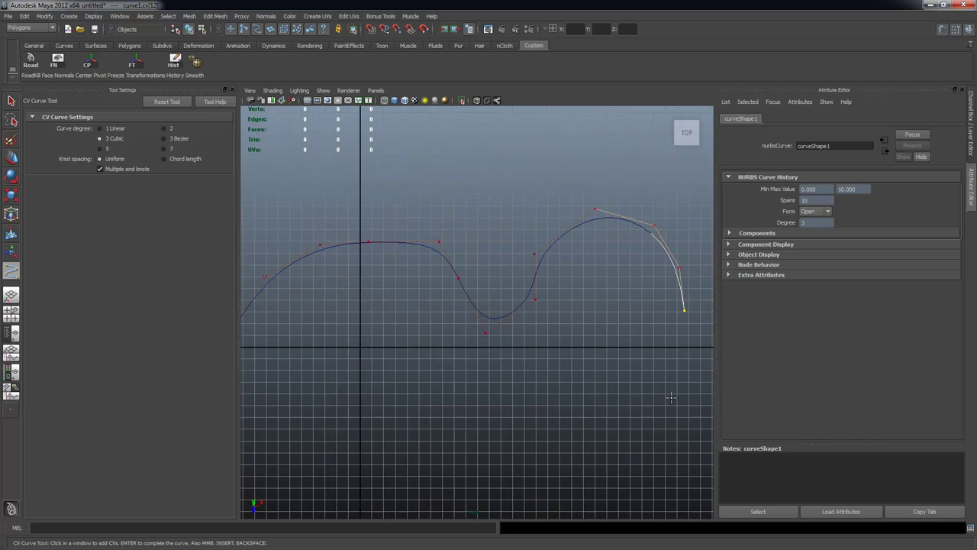
key("Return")
Draw a 1 Linear CV curve with eleven control vertices above the cubic curve, following its wave shape.
right_click_drag(510, 242, 342, 304, "alt")
middle_click_drag(342, 303, 348, 251, "alt")
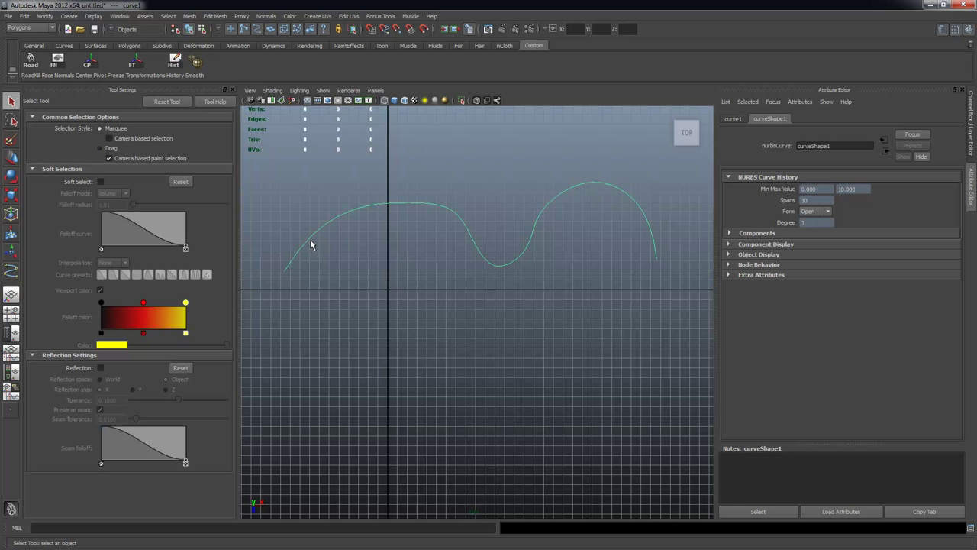
left_click(12, 272)
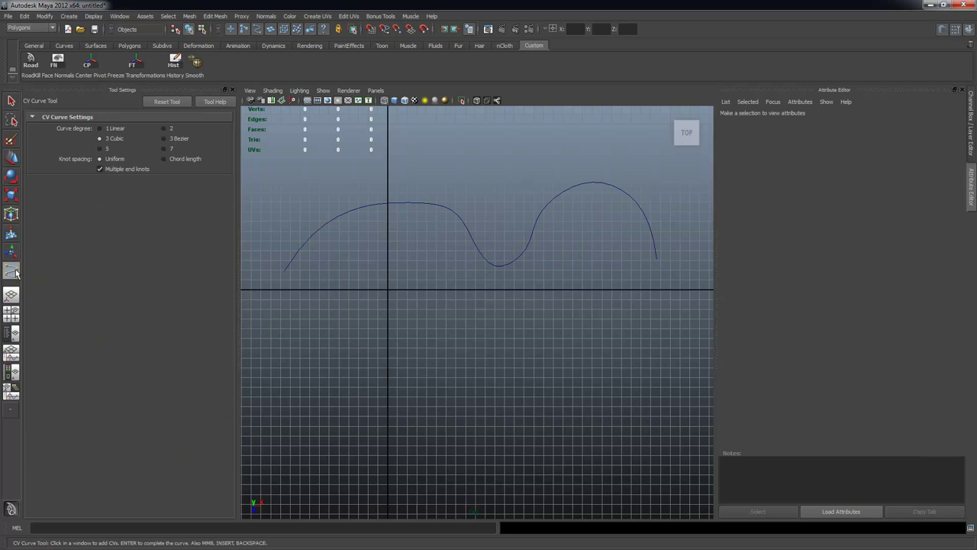
left_click(107, 129)
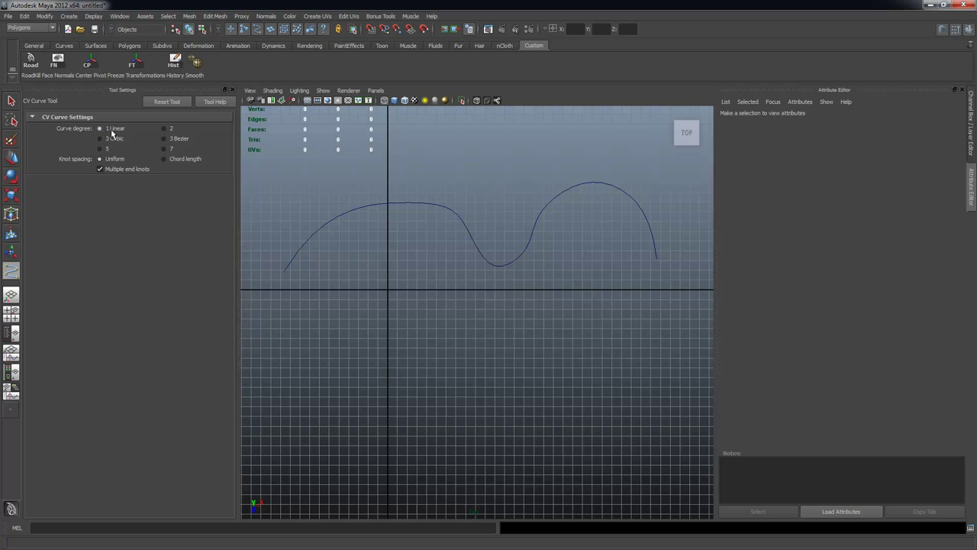
left_click(292, 193)
left_click(332, 159)
left_click(376, 150)
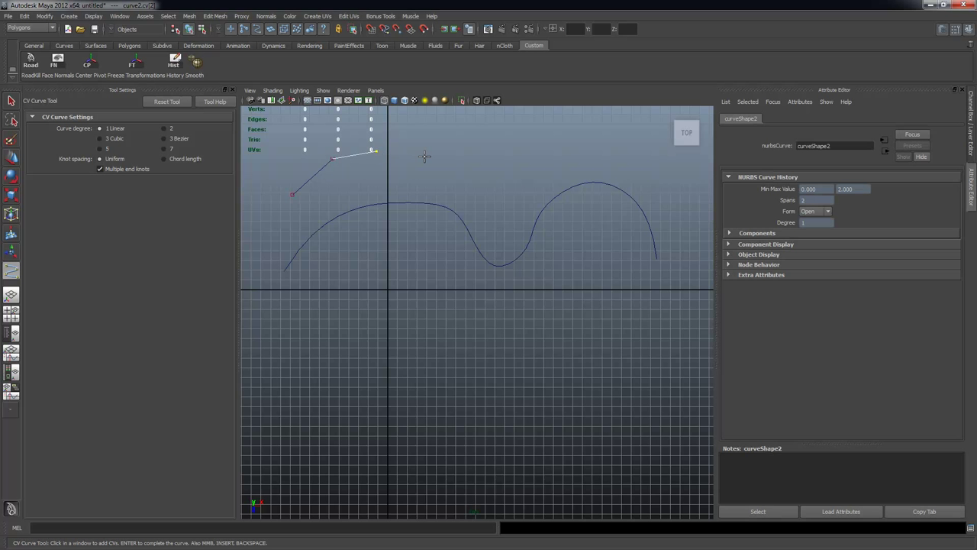
left_click(435, 155)
left_click(461, 171)
left_click(487, 200)
left_click(506, 215)
left_click(538, 188)
left_click(570, 160)
left_click(609, 155)
left_click(653, 170)
key("q")
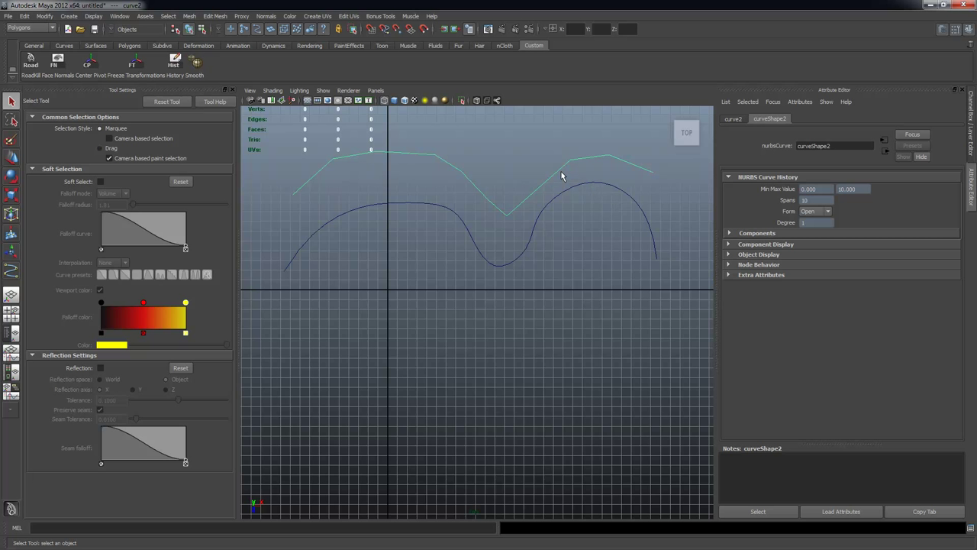
Show the control vertices of the linear curve for inspection and return to object selection.
right_click(452, 170)
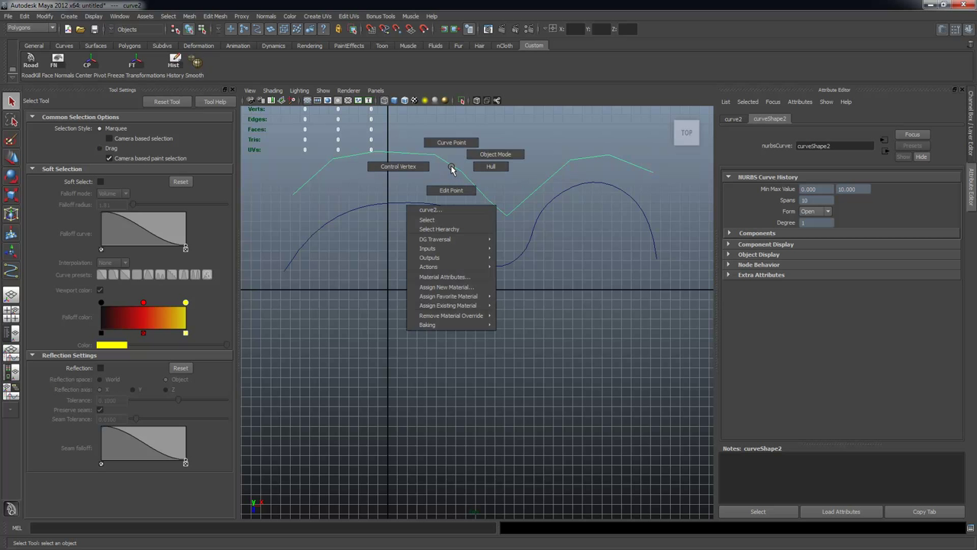
left_click(389, 166)
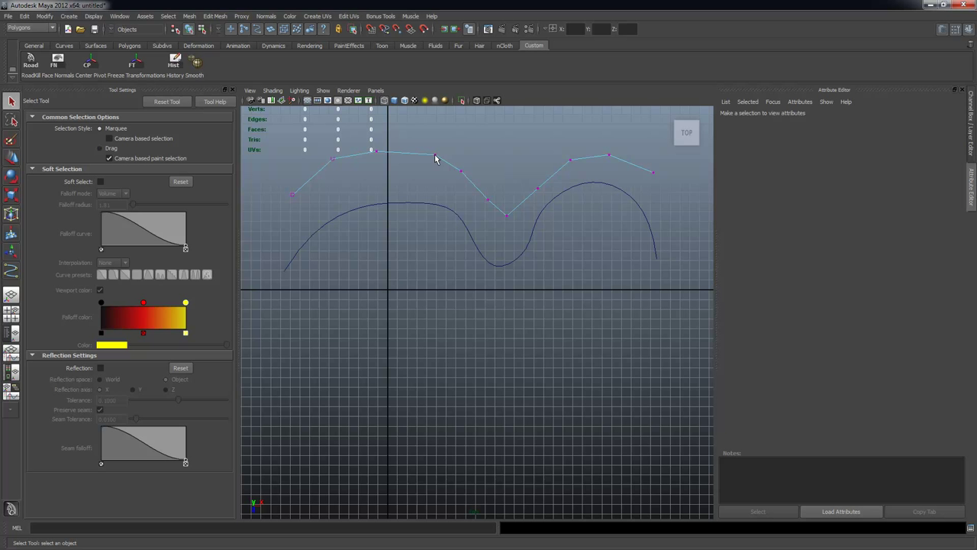
right_click_drag(423, 167, 464, 192, "alt")
middle_click_drag(464, 192, 471, 262, "alt")
right_click_drag(444, 252, 468, 262, "alt")
middle_click_drag(468, 267, 470, 272, "alt")
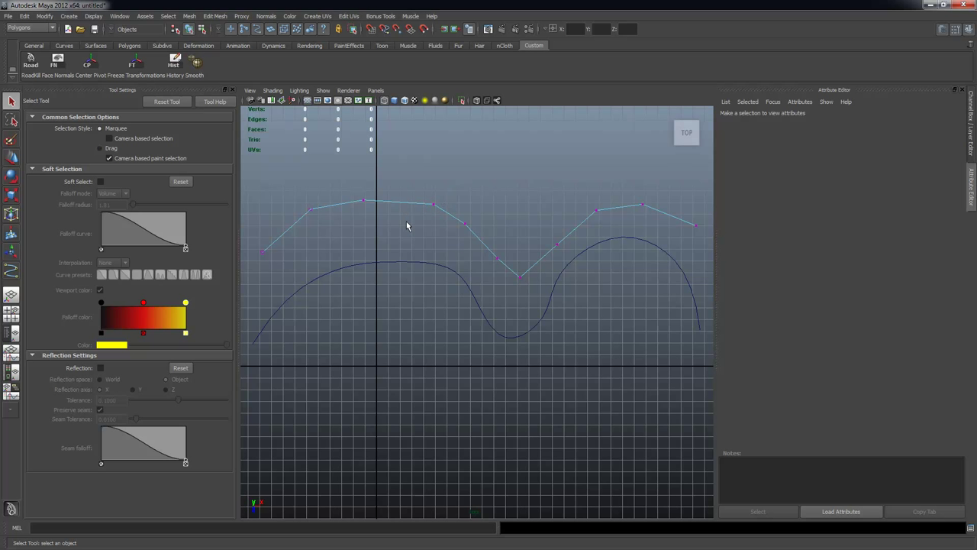
scroll(540, 282, "down", 1)
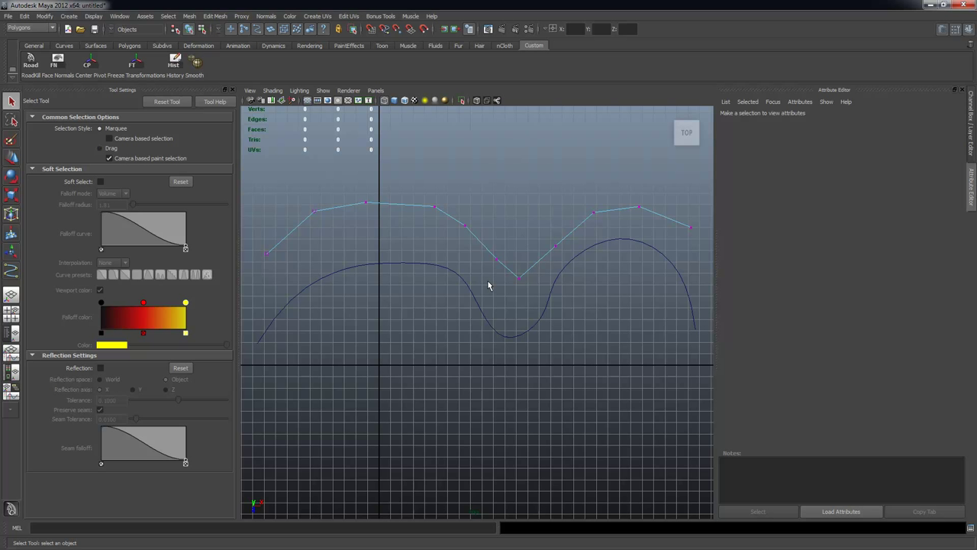
key("F8")
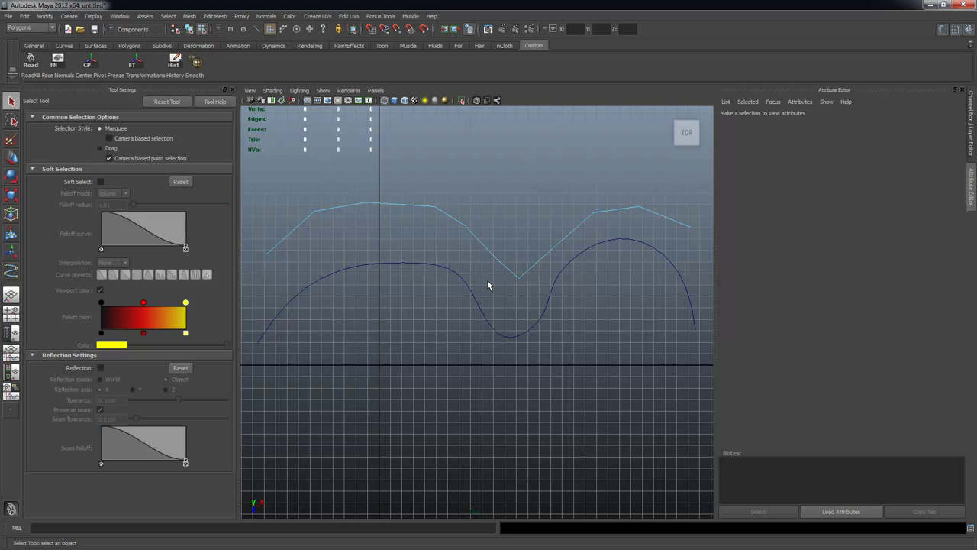
key("F8")
scroll(441, 258, "down", 2)
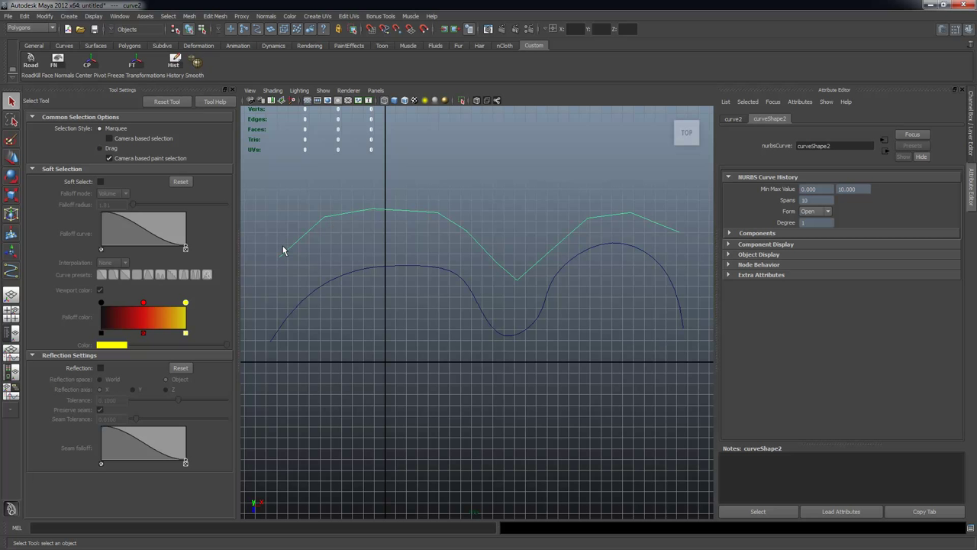
Switch the linear curve to Control Vertex mode and select its first six vertices one after another.
right_click(348, 216)
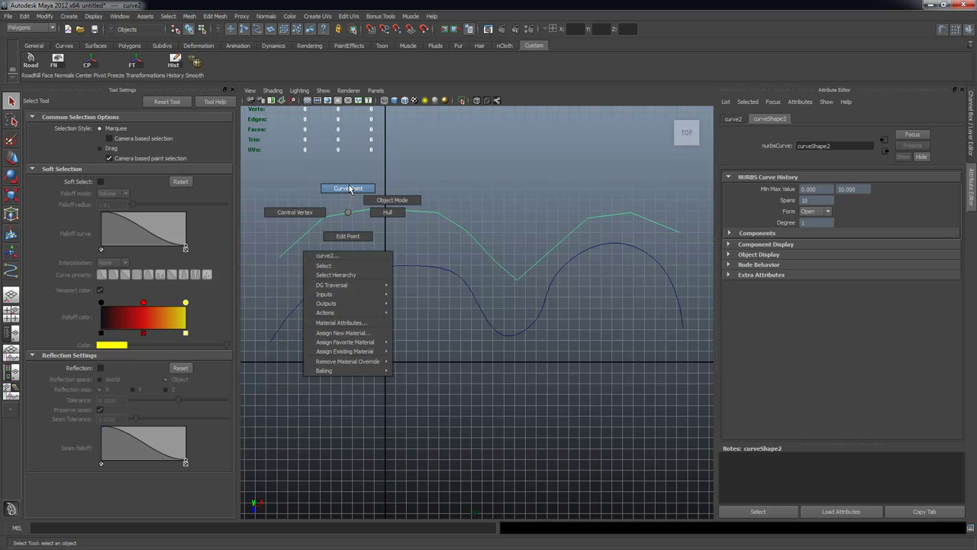
left_click(301, 214)
left_click_drag(273, 248, 298, 280)
left_click_drag(314, 203, 348, 251)
left_click_drag(365, 184, 393, 240)
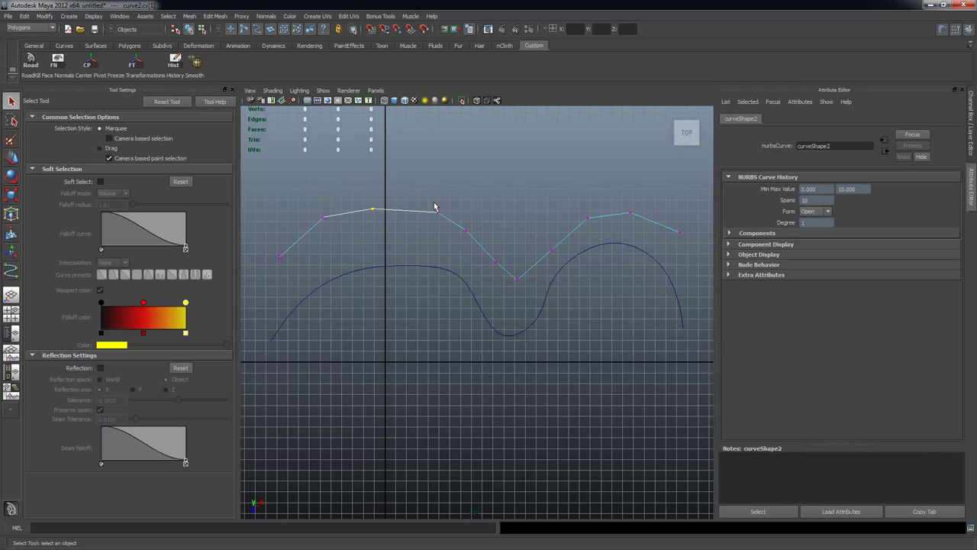
left_click(437, 211)
left_click(466, 230)
left_click(495, 263)
Switch the linear curve to Curve Point mode and pick sample points at various places along it.
right_click_drag(424, 215, 419, 191)
left_click_drag(400, 211, 430, 216)
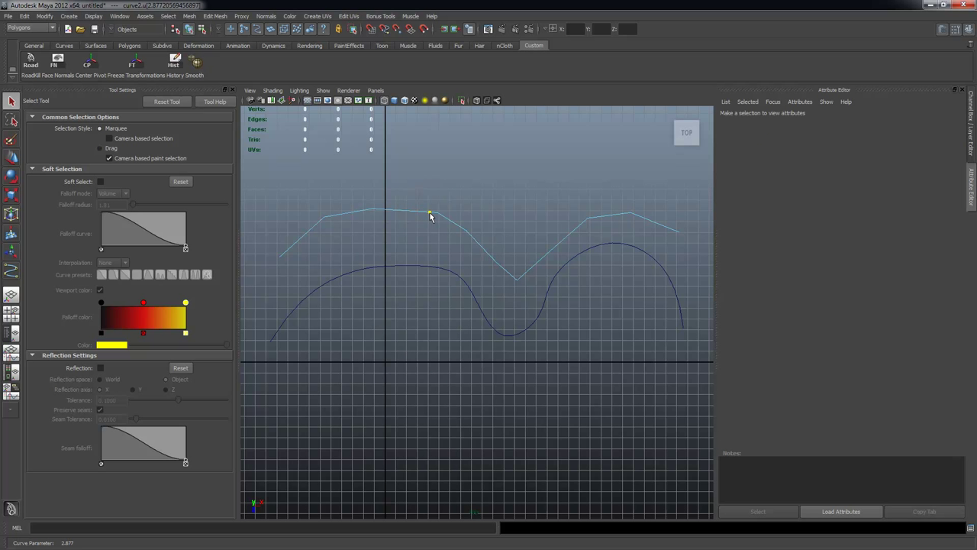
left_click(382, 208)
left_click_drag(331, 217, 292, 245)
left_click_drag(373, 209, 525, 275)
left_click(539, 259)
left_click(569, 237)
left_click_drag(591, 225, 552, 250)
Show the linear curve's edit points, select the second one, and select the cubic curve as an object.
right_click(430, 214)
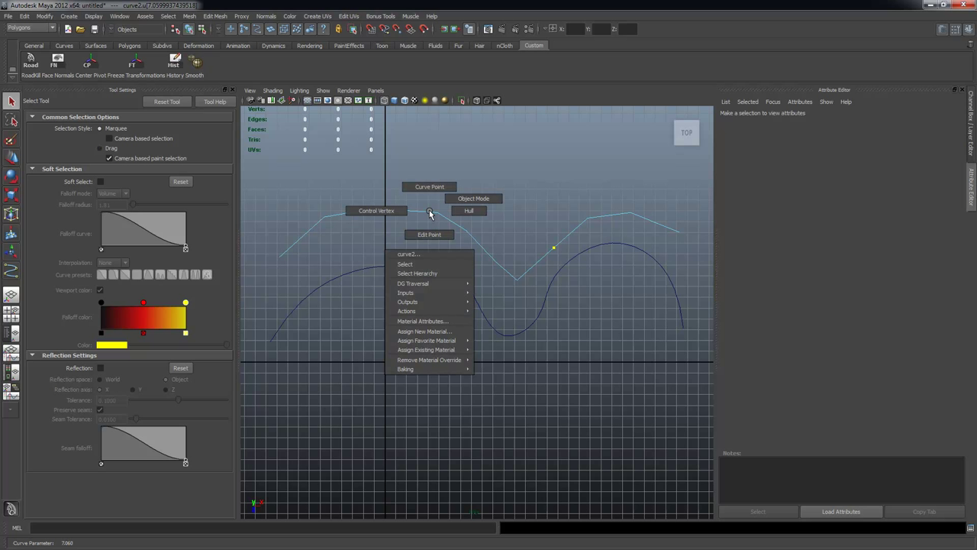
left_click(455, 203)
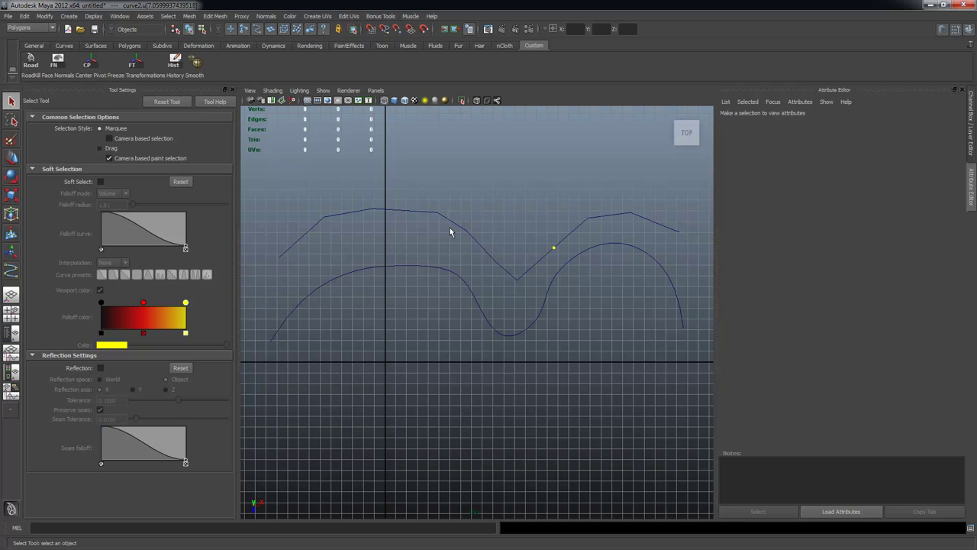
left_click(450, 232)
right_click_drag(449, 217, 445, 237)
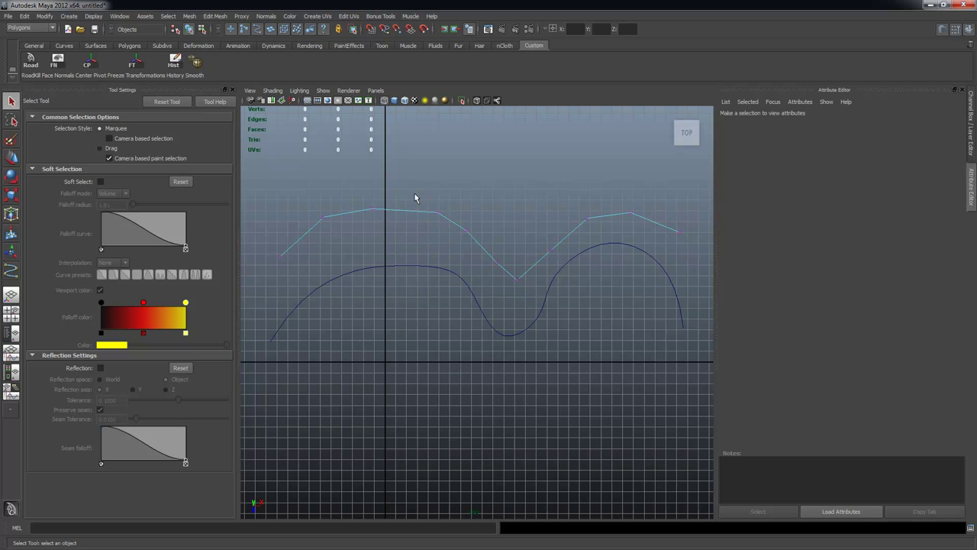
left_click(322, 217)
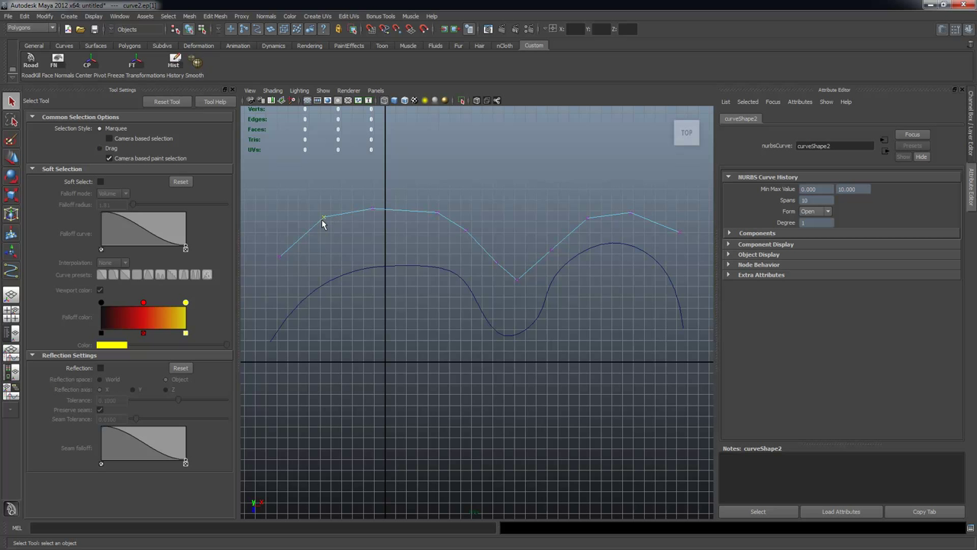
left_click(376, 276)
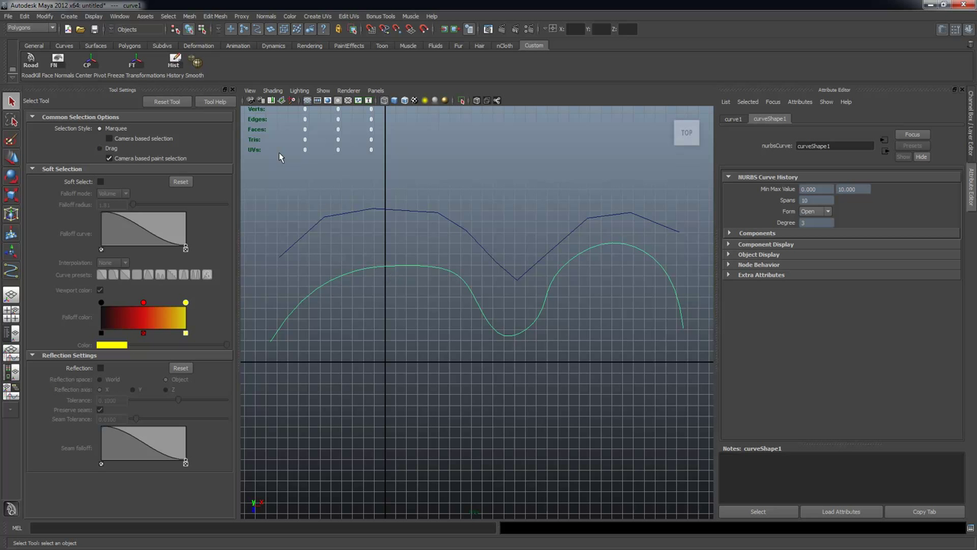
Draw a 3 Cubic wave curve with nine edit points below the other two curves using the EP Curve Tool.
left_click(68, 16)
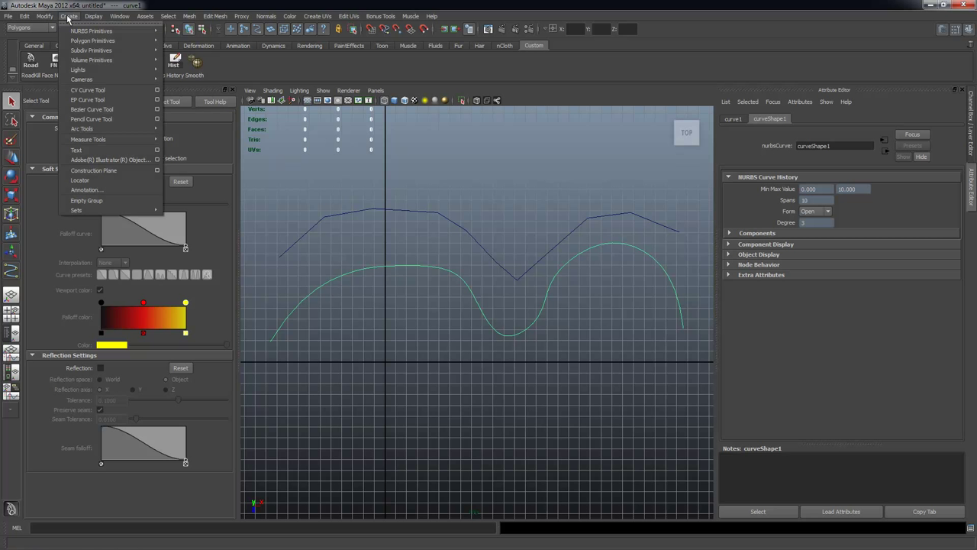
left_click(90, 100)
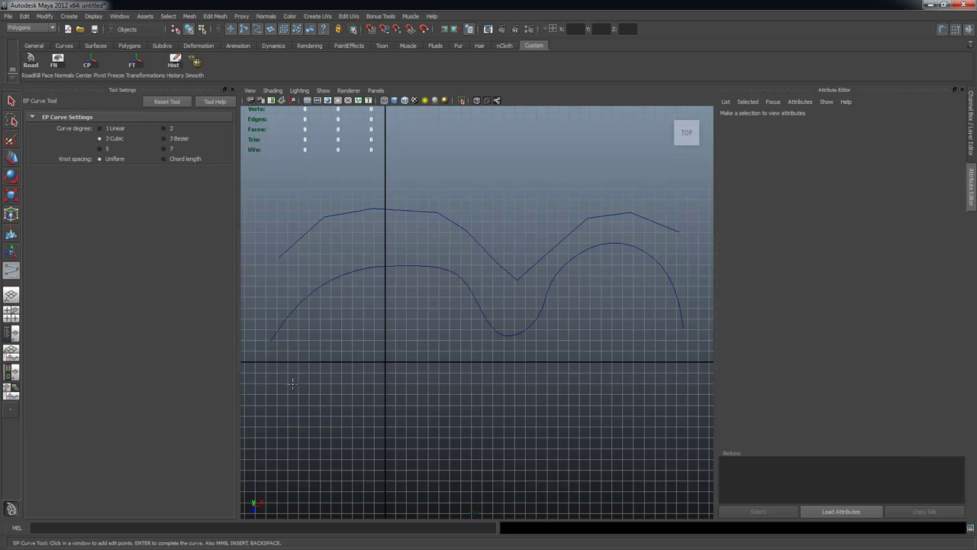
left_click(292, 384)
left_click(347, 342)
left_click(386, 326)
left_click(441, 349)
left_click(476, 388)
left_click(543, 414)
left_click(595, 373)
left_click(624, 348)
left_click(705, 373)
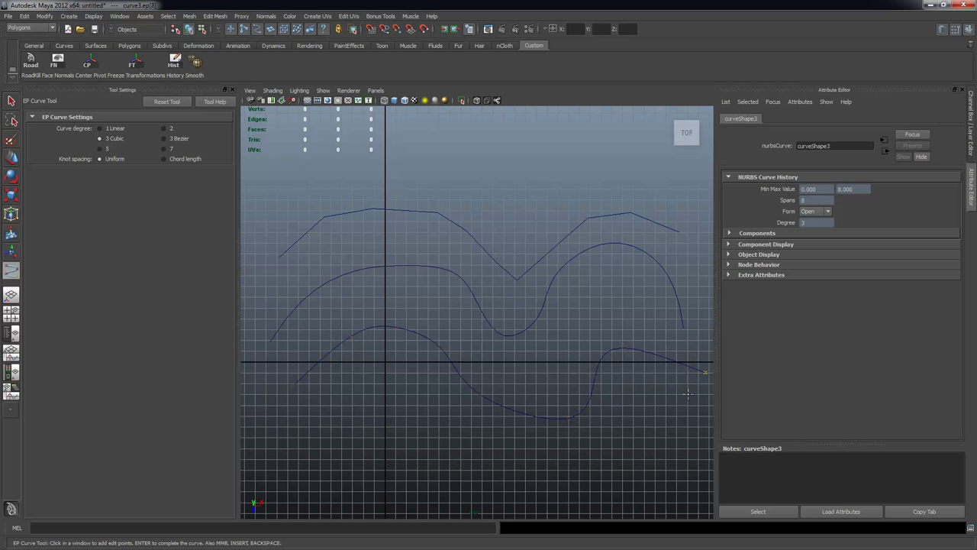
key("q")
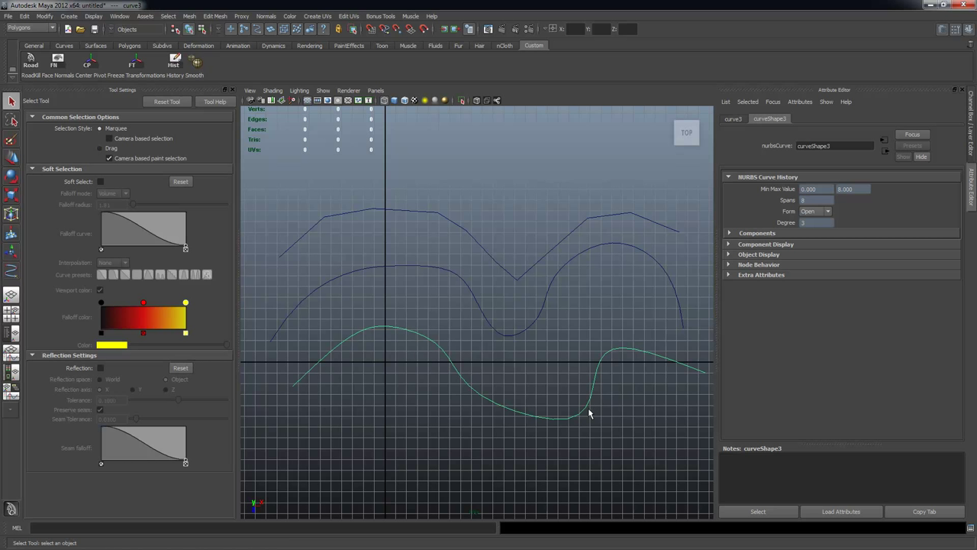
Check the component modes offered for the EP curve, and select the middle cubic CV curve in object mode.
right_click_drag(491, 290, 458, 278, "alt")
middle_click_drag(457, 279, 430, 268, "alt")
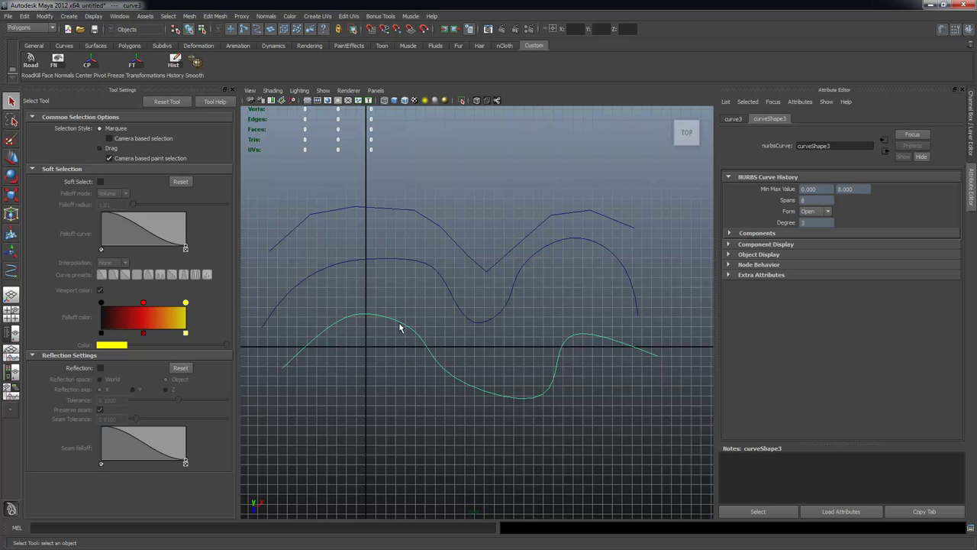
right_click(395, 323)
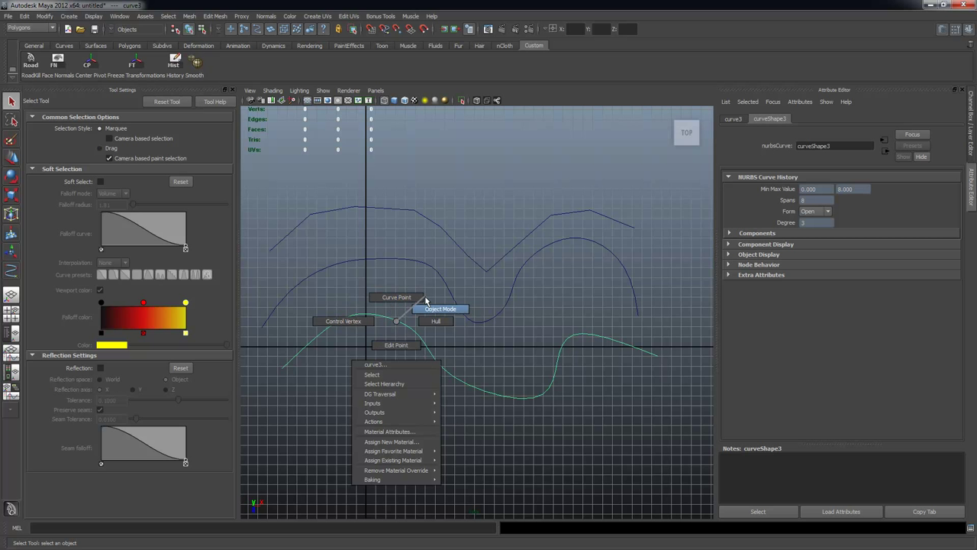
left_click(395, 239)
left_click(409, 264)
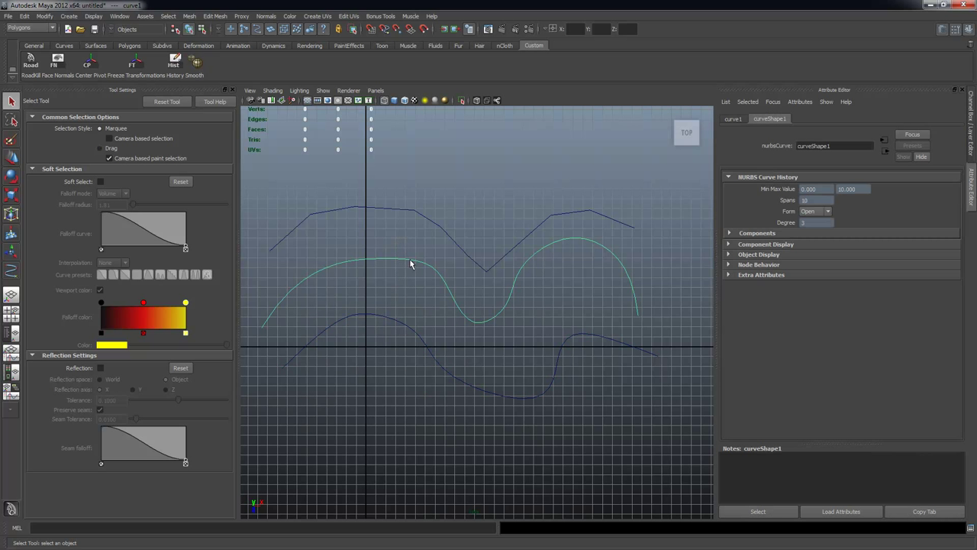
Examine the control vertices of the middle curve and the edit points of the lowest curve.
right_click(410, 264)
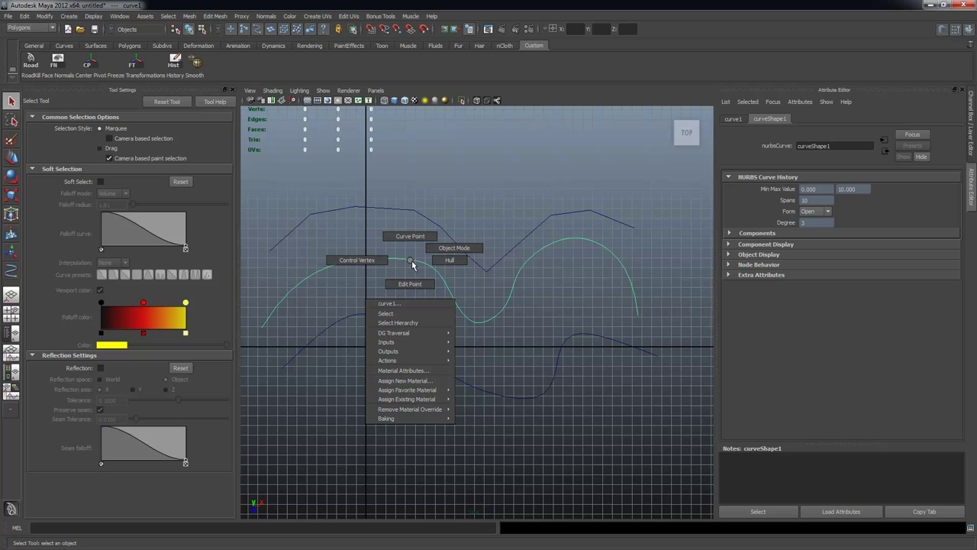
left_click(415, 334)
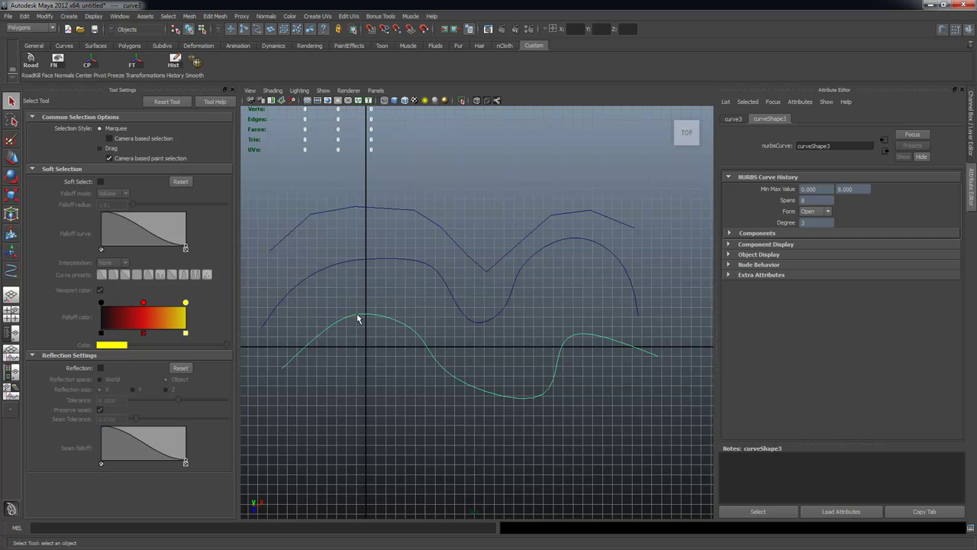
left_click(351, 267)
right_click_drag(347, 265, 310, 273)
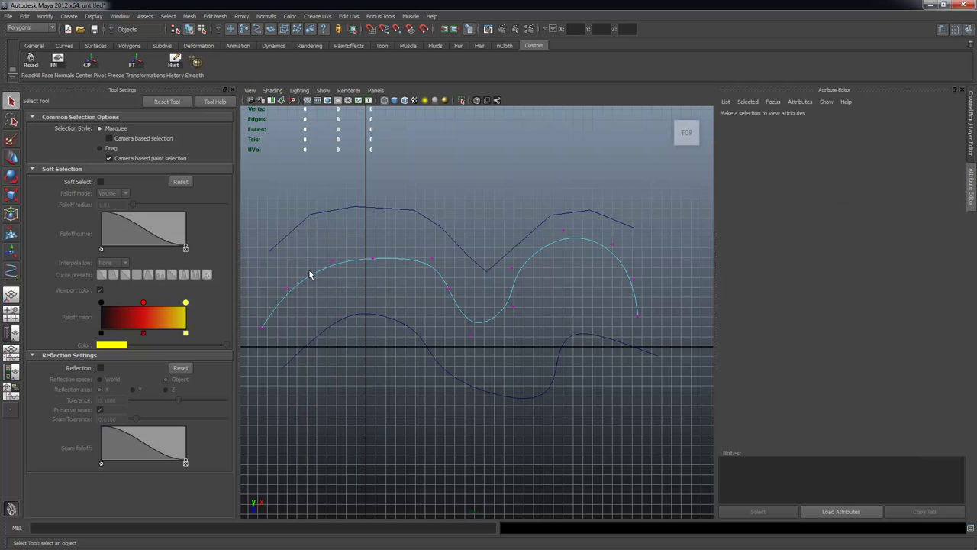
left_click(384, 321)
right_click_drag(380, 315, 381, 343)
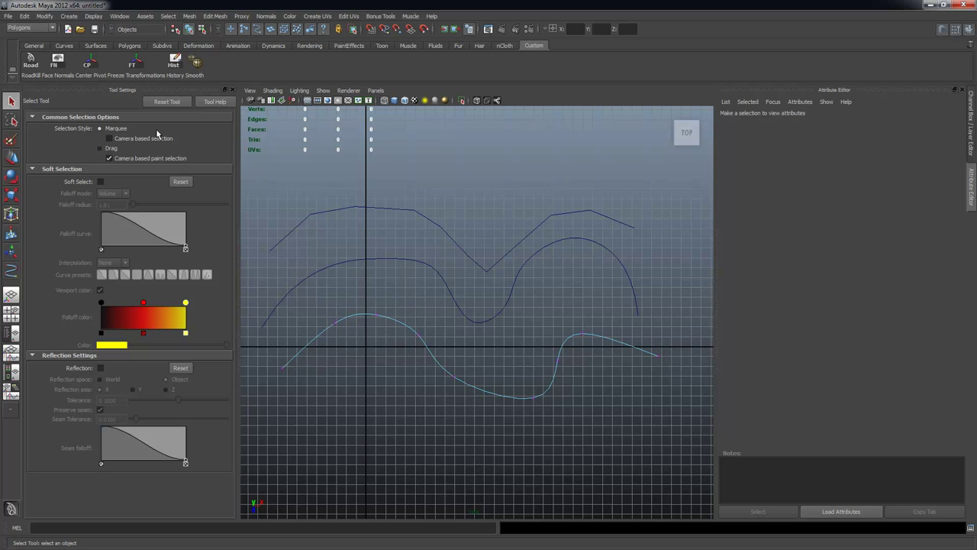
left_click(74, 21)
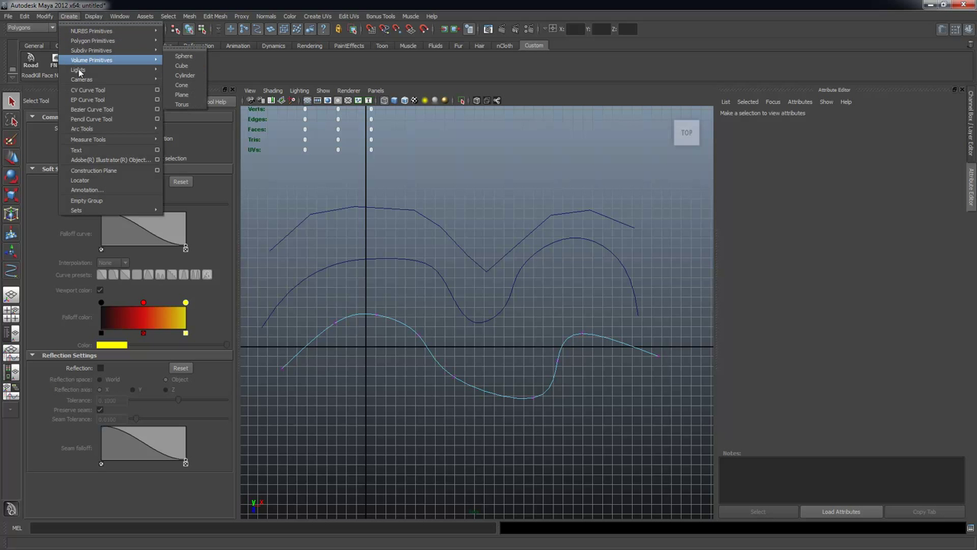
left_click(156, 89)
left_click(283, 424)
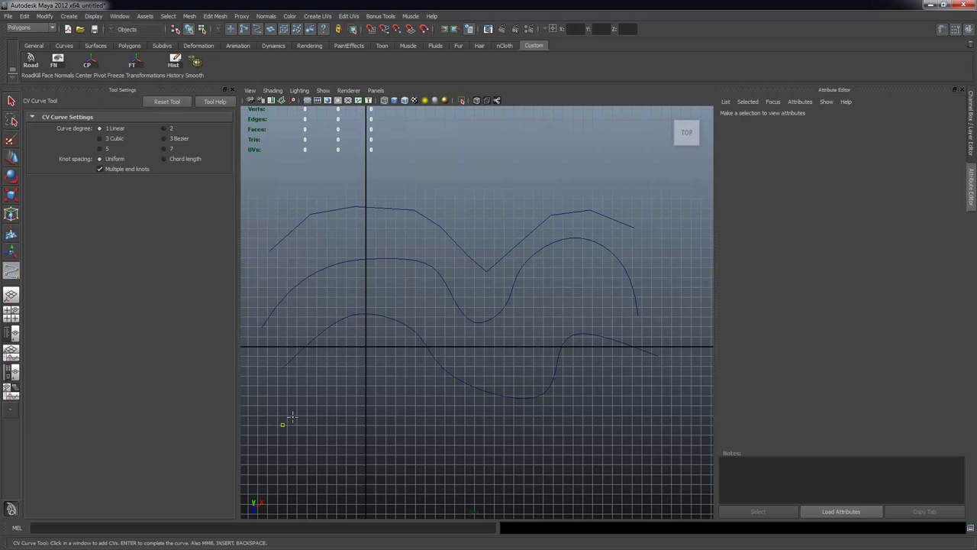
left_click(329, 382)
left_click(374, 371)
left_click(439, 394)
left_click(470, 414)
key("BackSpace")
key("BackSpace")
key("BackSpace")
key("BackSpace")
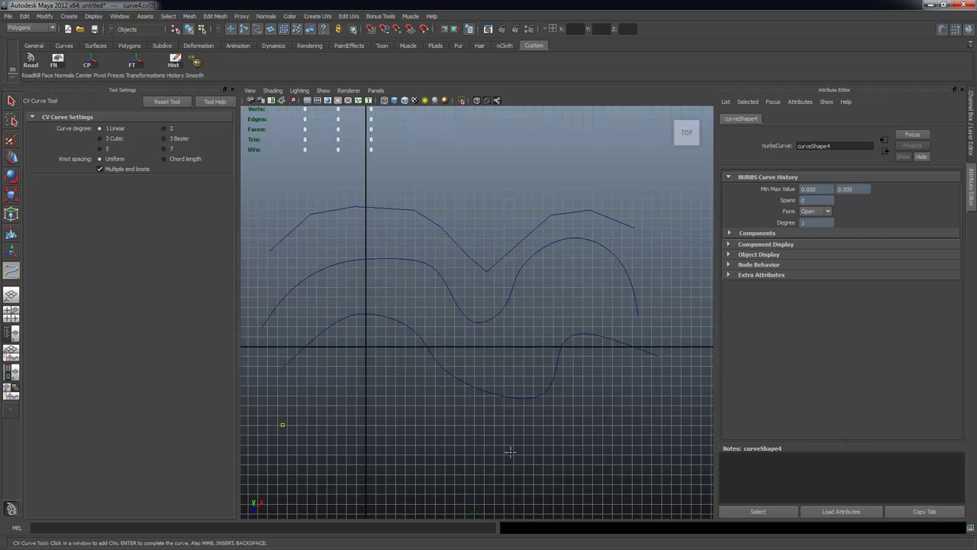
key("BackSpace")
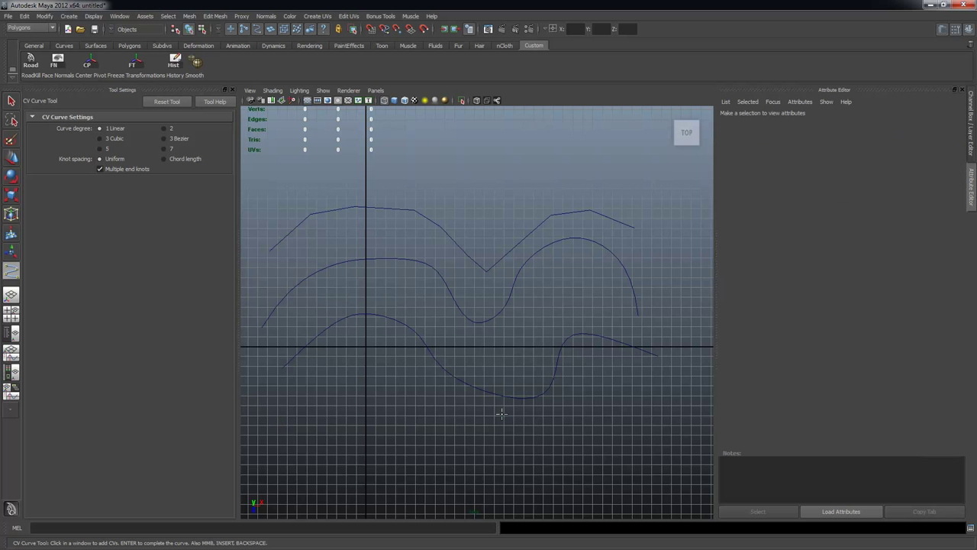
Set the CV curve degree to 3 Cubic and draw a shallow four-point arch beneath the existing curves.
left_click(113, 138)
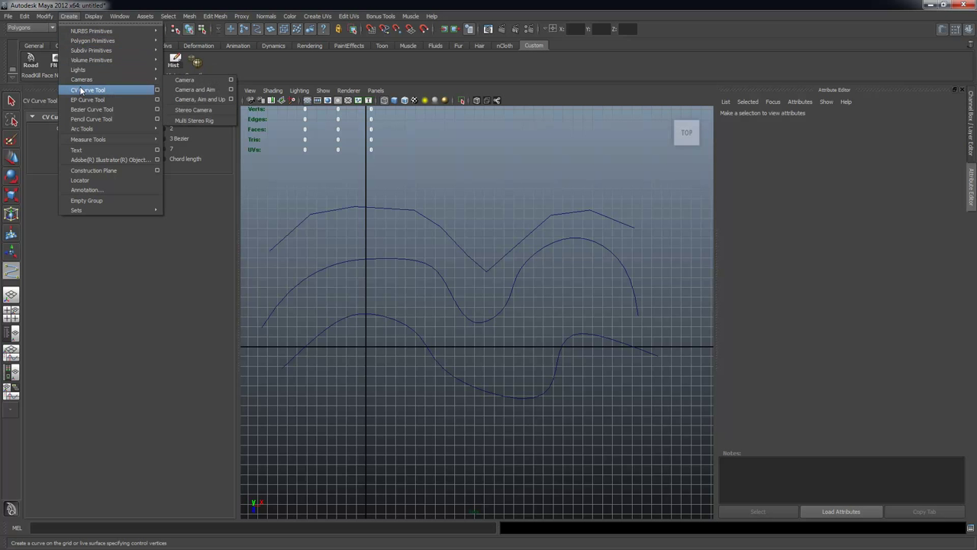
left_click(87, 90)
left_click(282, 409)
left_click(339, 375)
left_click(389, 377)
left_click(442, 409)
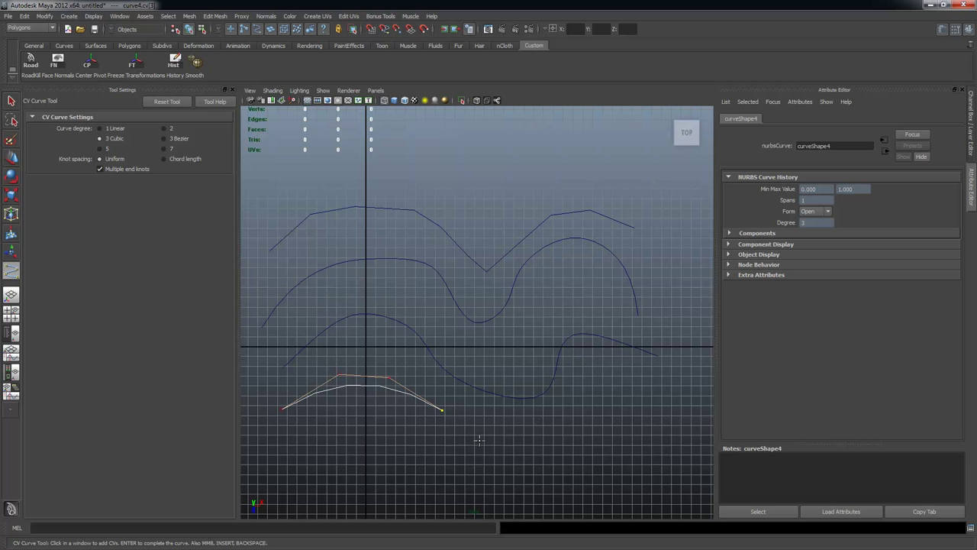
key("q")
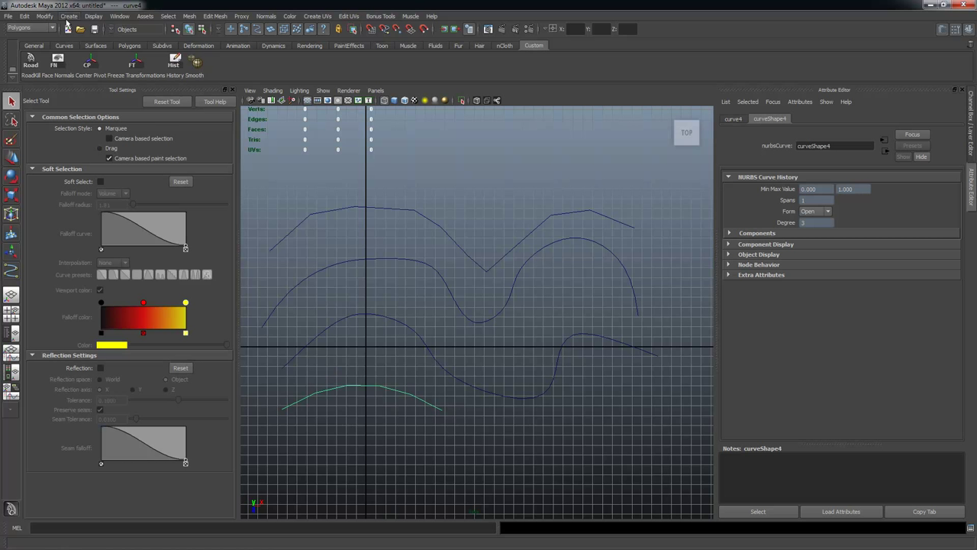
Draw a cubic EP curve as a shallow arch just below the new CV curve.
left_click(68, 16)
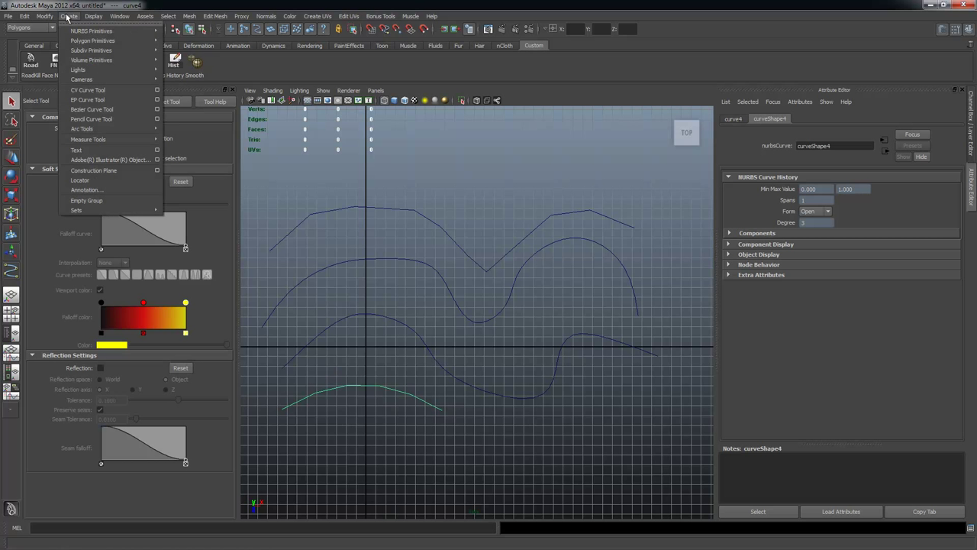
left_click(84, 87)
left_click(289, 447)
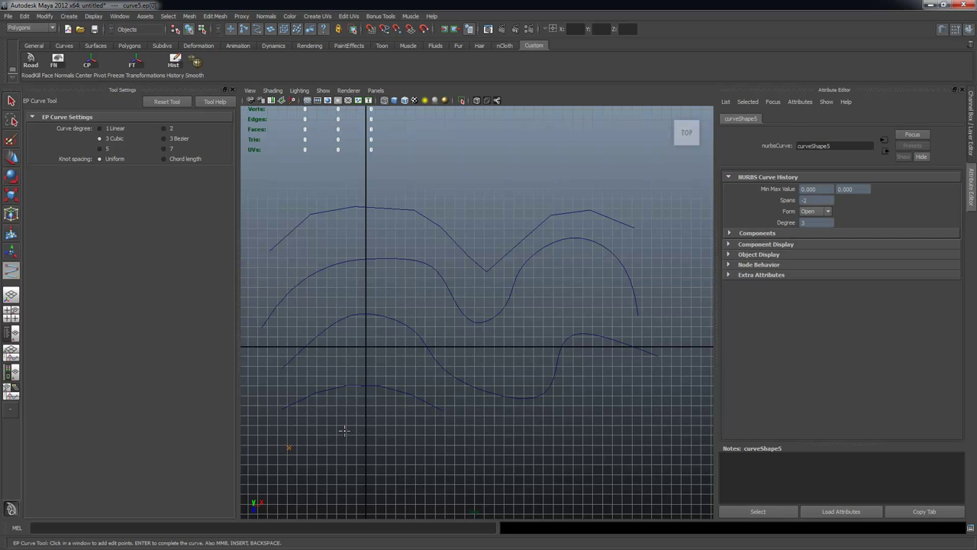
left_click(397, 426)
left_click(448, 448)
key("q")
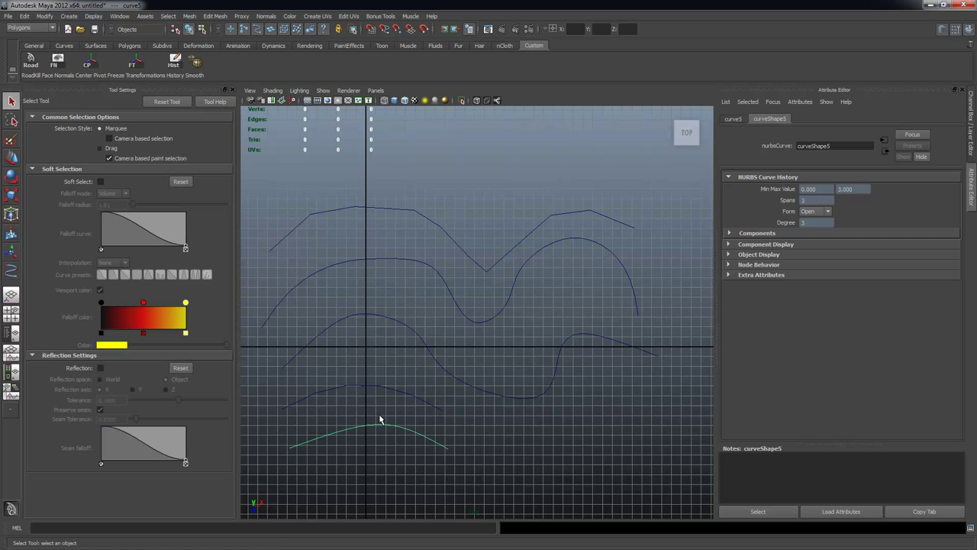
Examine the EP curve's control vertices, selecting the one above its crest, and compare it with the CV curve above.
right_click_drag(397, 434, 347, 386)
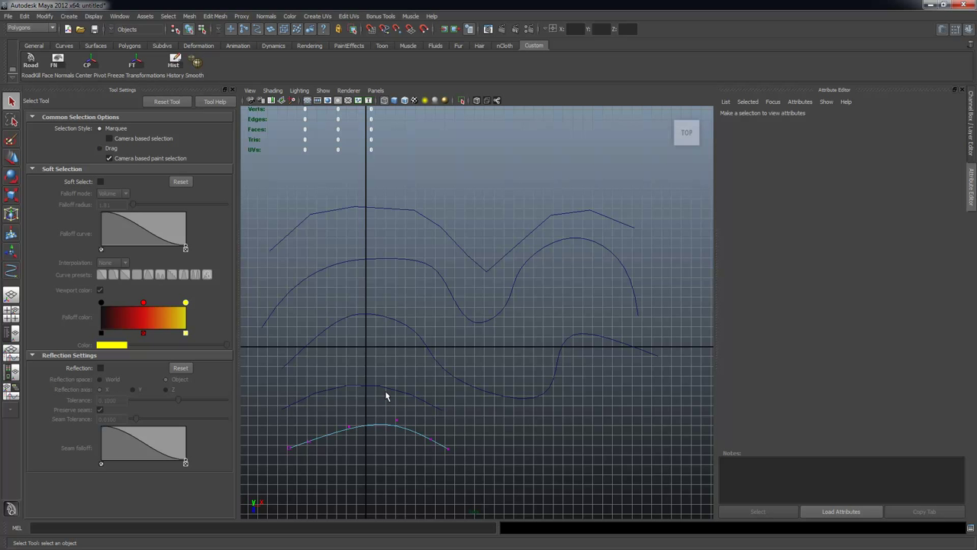
left_click_drag(386, 394, 414, 462)
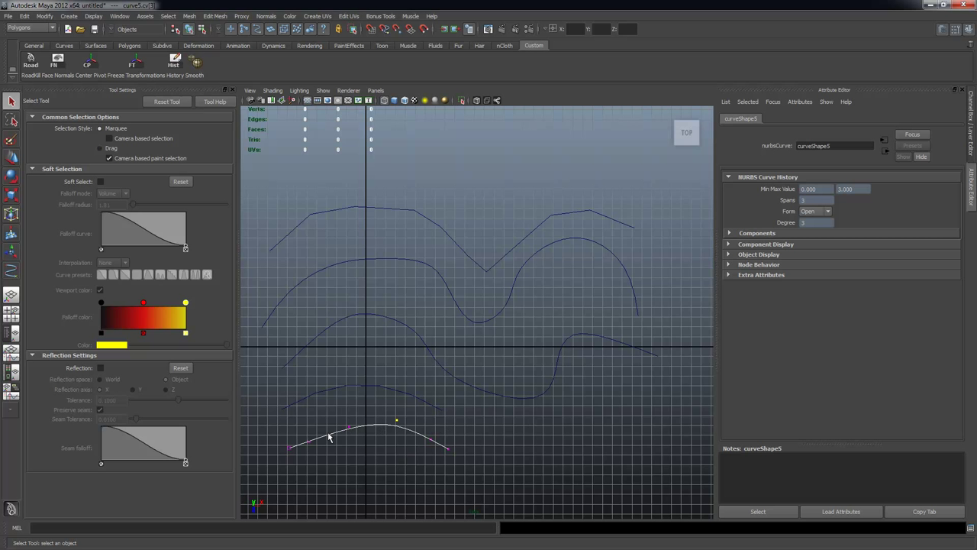
left_click(298, 401)
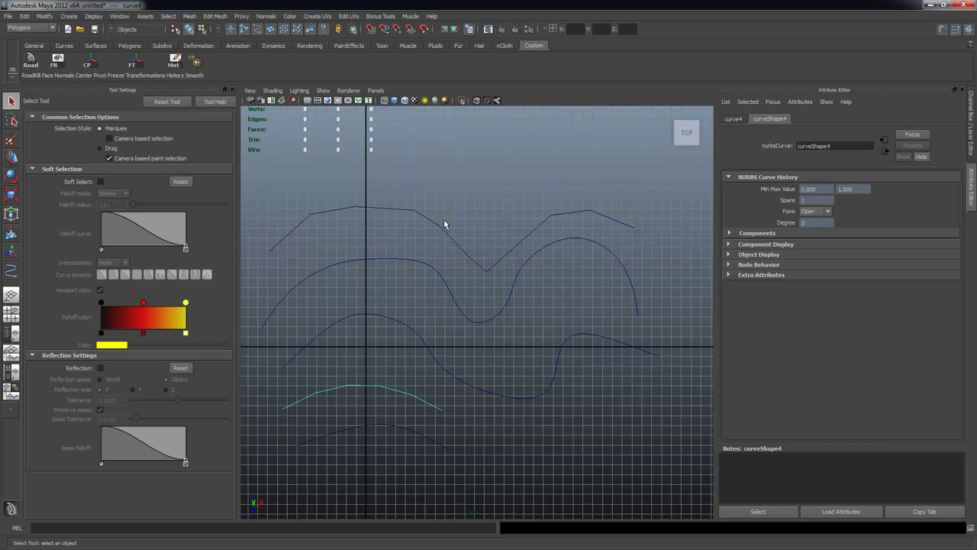
Delete all five curves from the top view.
left_click_drag(334, 196, 509, 488)
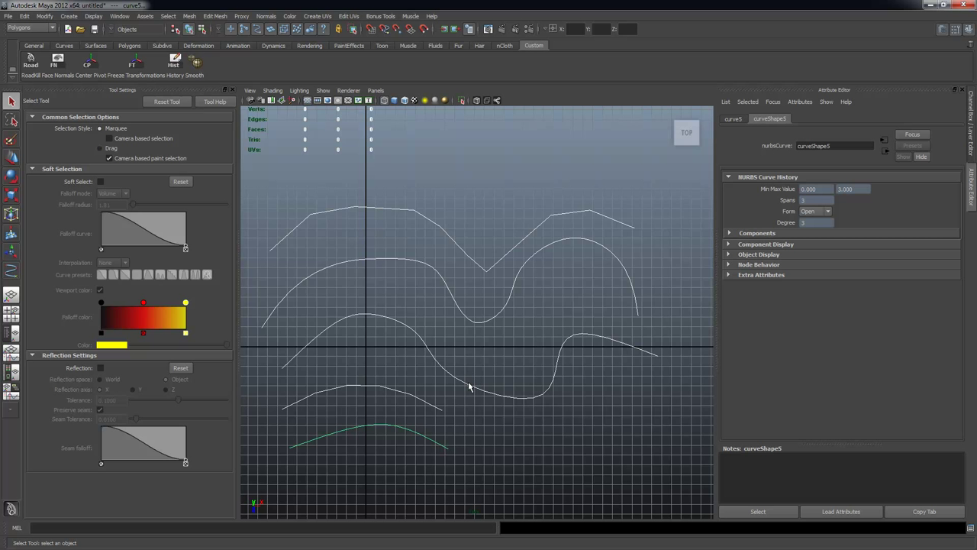
key("Delete")
middle_click_drag(414, 338, 435, 282, "alt")
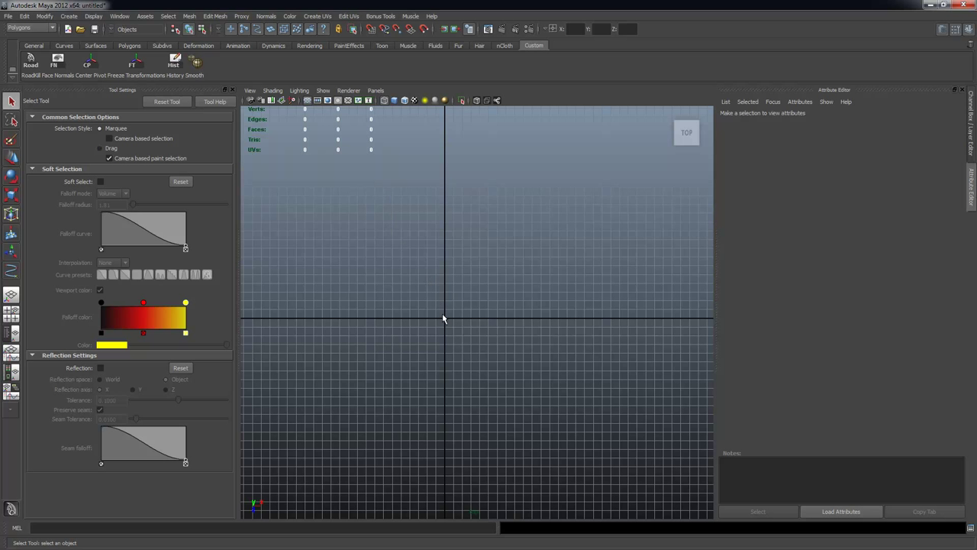
middle_click_drag(423, 319, 505, 329, "alt")
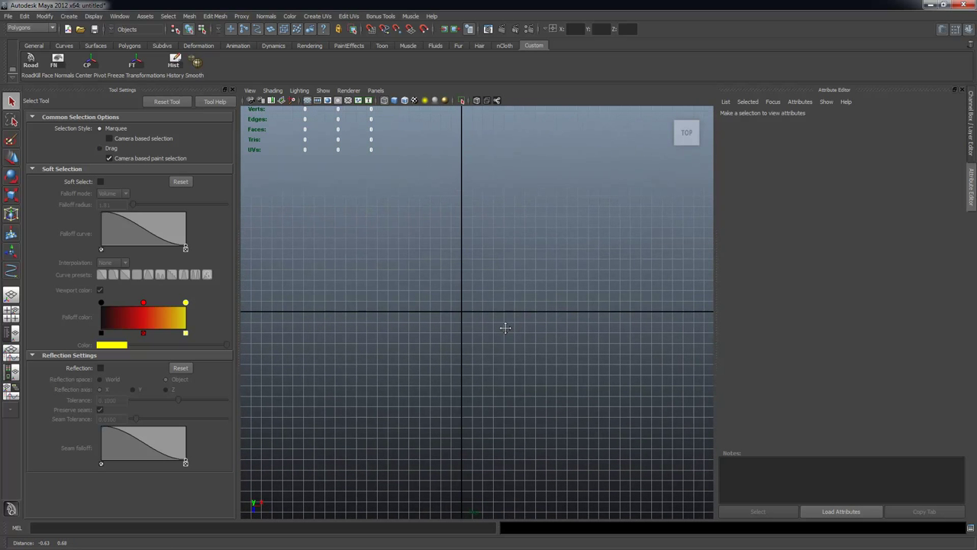
In the maximized right view, start a cubic CV curve on the vertical axis, sweeping it upward and curling it over into a rounded rim.
left_click(233, 90)
key("space")
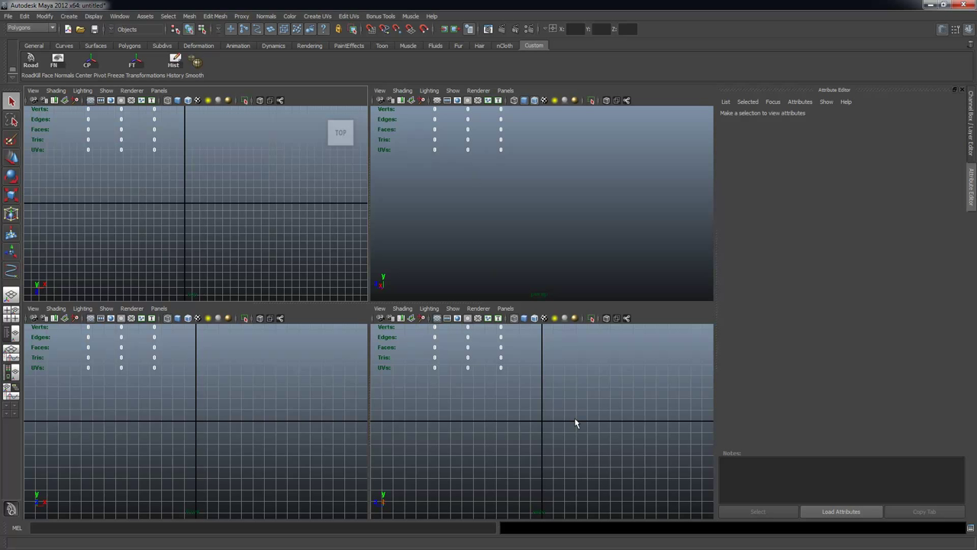
key("space")
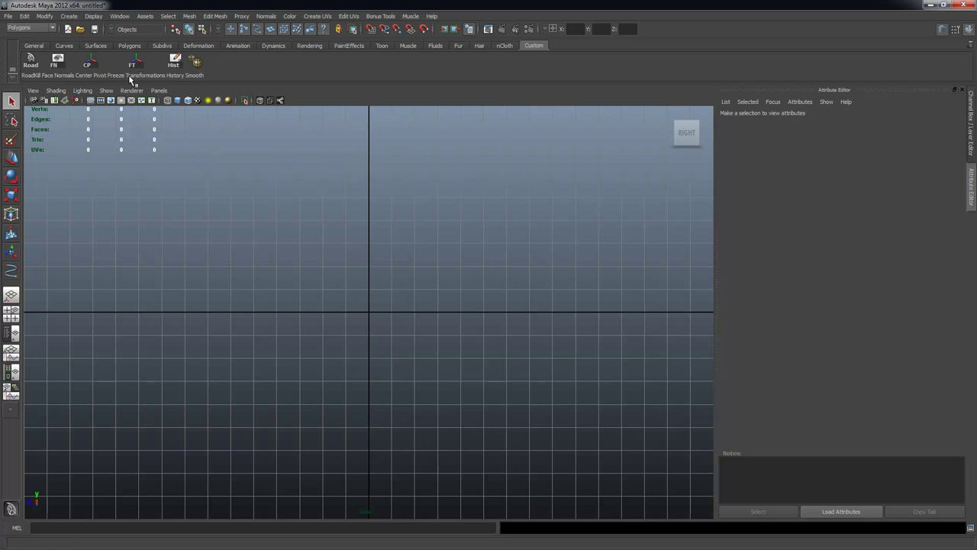
left_click(71, 16)
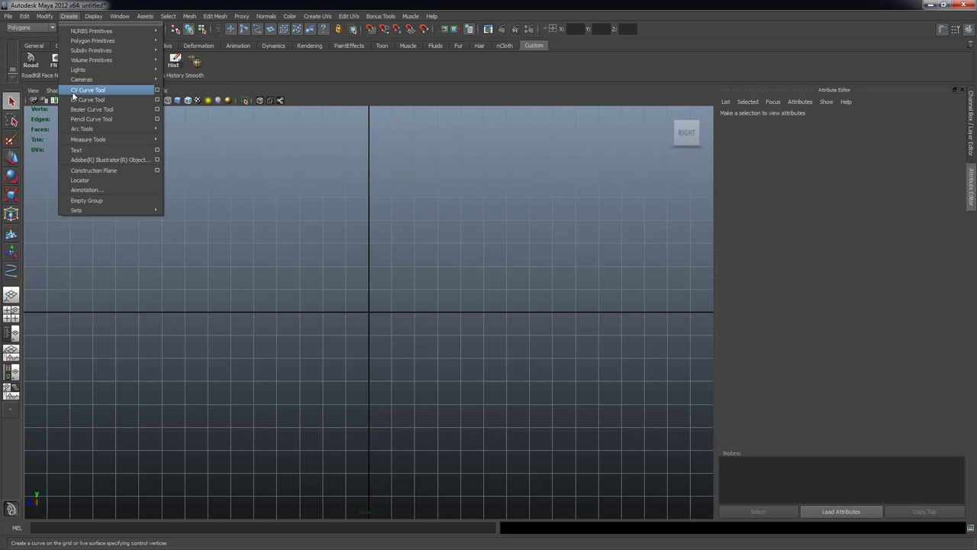
left_click(157, 90)
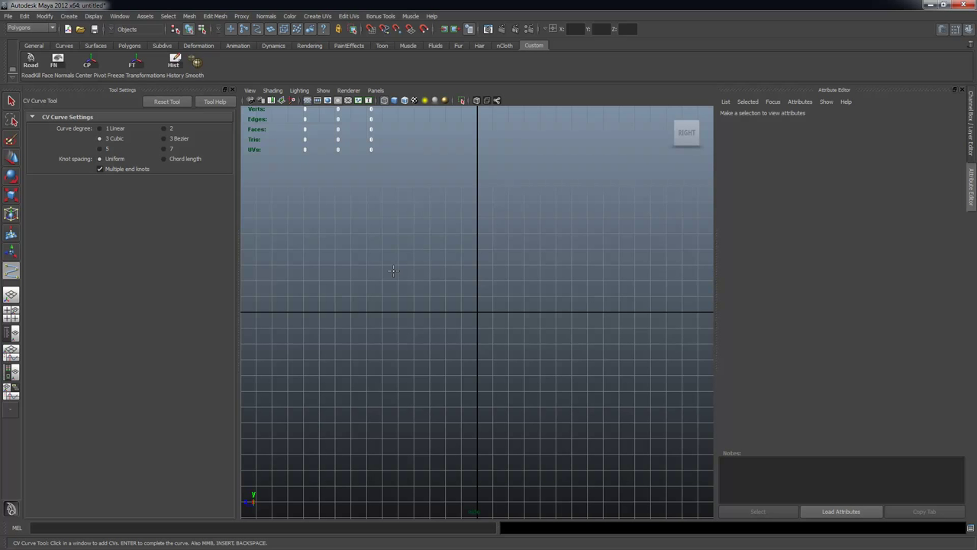
right_click_drag(379, 239, 434, 260, "alt")
middle_click_drag(434, 259, 353, 282, "alt")
middle_click_drag(423, 208, 397, 281, "alt")
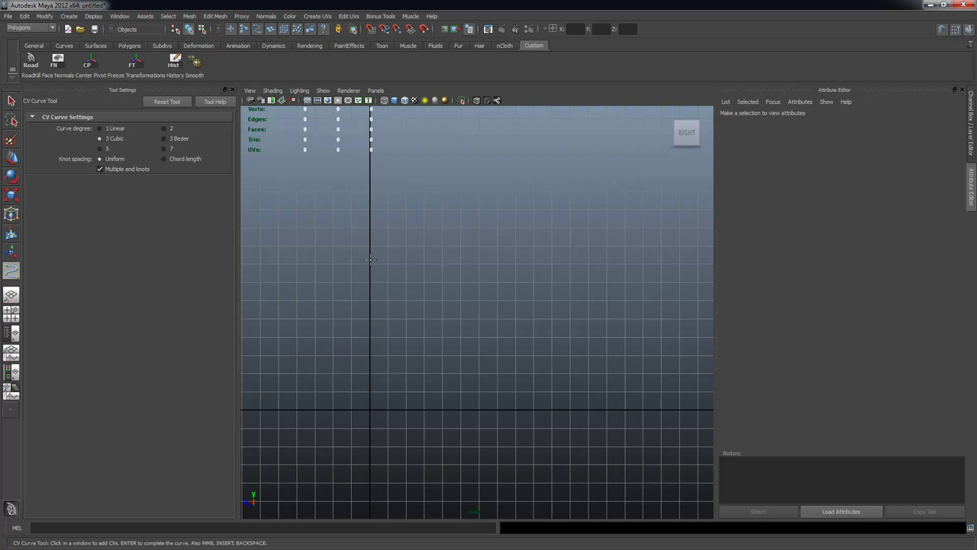
left_click(371, 265)
left_click(410, 261)
left_click(444, 242)
left_click(463, 201)
left_click(474, 158)
left_click(481, 135)
left_click(492, 127)
left_click(511, 127)
left_click(533, 138)
left_click(540, 154)
left_click(538, 173)
left_click(526, 178)
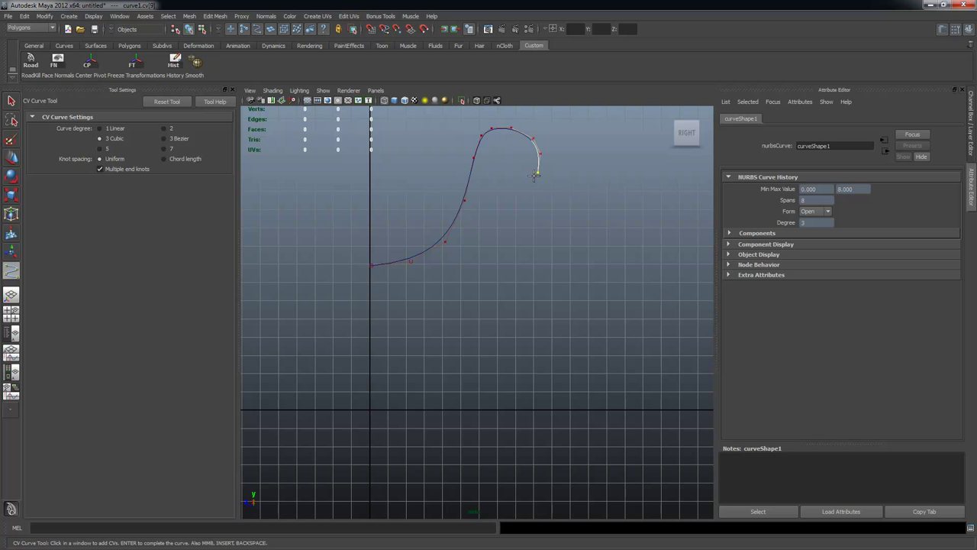
left_click(515, 173)
left_click(509, 166)
left_click(508, 158)
left_click(505, 160)
Continue the profile curve down the outer side of the bowl and along a narrow stem with a rounded ring at mid-height.
left_click(498, 175)
left_click(492, 194)
left_click(483, 216)
left_click(472, 243)
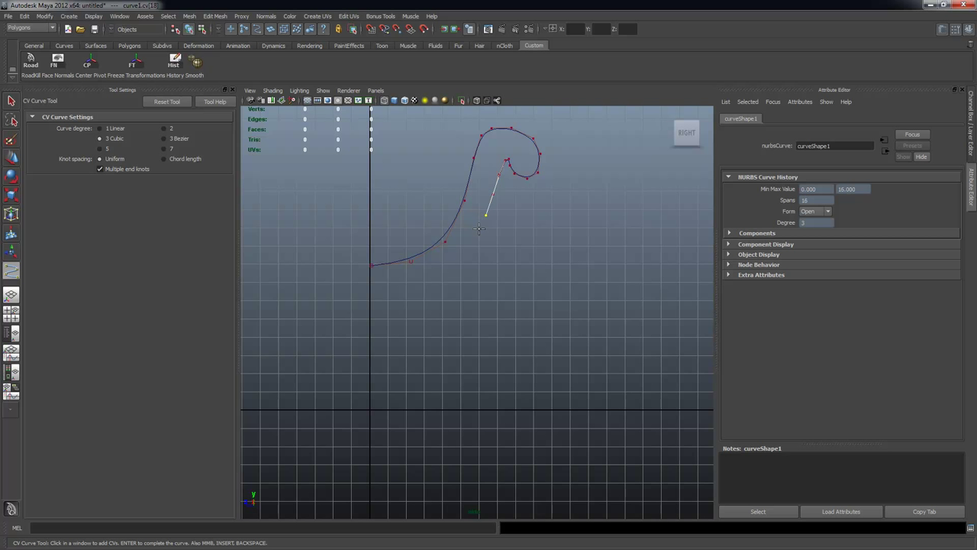
left_click(456, 264)
left_click(421, 284)
left_click(399, 295)
left_click(395, 297)
left_click(396, 306)
left_click(401, 319)
left_click(410, 328)
left_click(430, 329)
left_click(443, 325)
left_click(456, 330)
left_click(459, 343)
left_click(450, 348)
left_click(427, 352)
left_click(404, 347)
left_click(397, 352)
left_click(397, 377)
left_click(397, 392)
Flare the profile curve out into a wide base, close its underside back to the vertical axis and finish the curve.
left_click(405, 401)
left_click(466, 415)
left_click(498, 422)
left_click(526, 444)
left_click(533, 464)
left_click(534, 472)
left_click(529, 481)
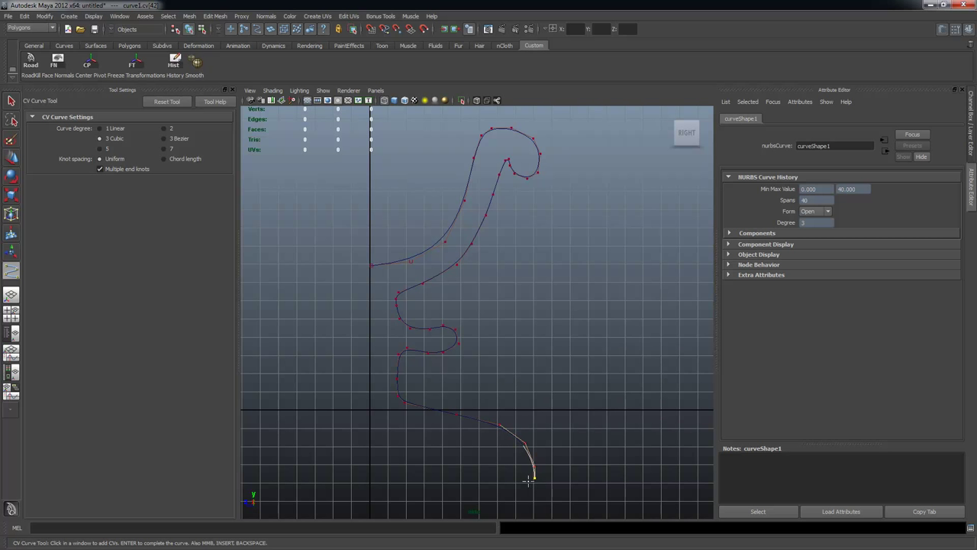
left_click(370, 481)
key("q")
Show the profile curve in the maximized perspective view and switch the menu set to Surfaces.
right_click_drag(508, 257, 434, 220, "alt")
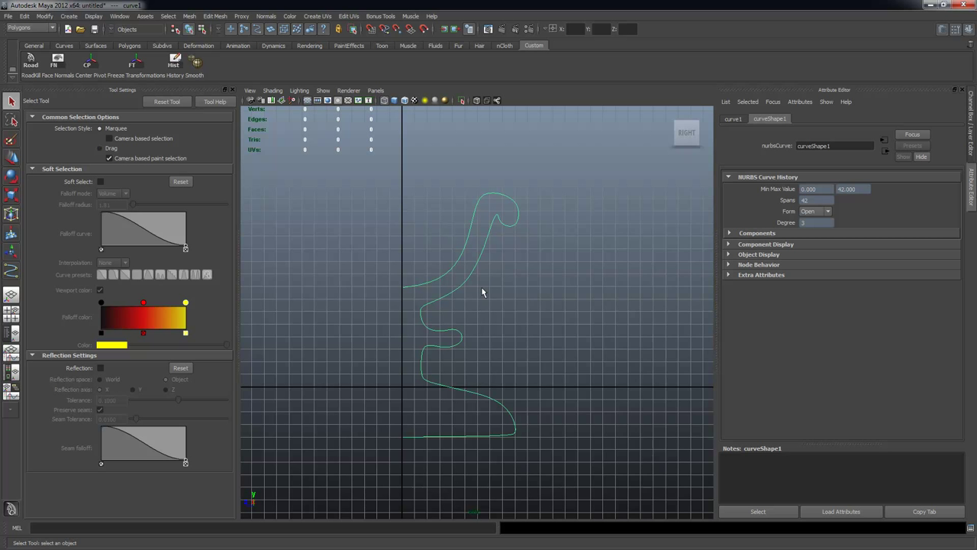
key("space")
left_click_drag(547, 209, 538, 246, "alt")
key("space")
left_click_drag(458, 327, 446, 305, "alt")
left_click_drag(567, 360, 535, 352, "alt")
right_click_drag(535, 346, 498, 335, "alt")
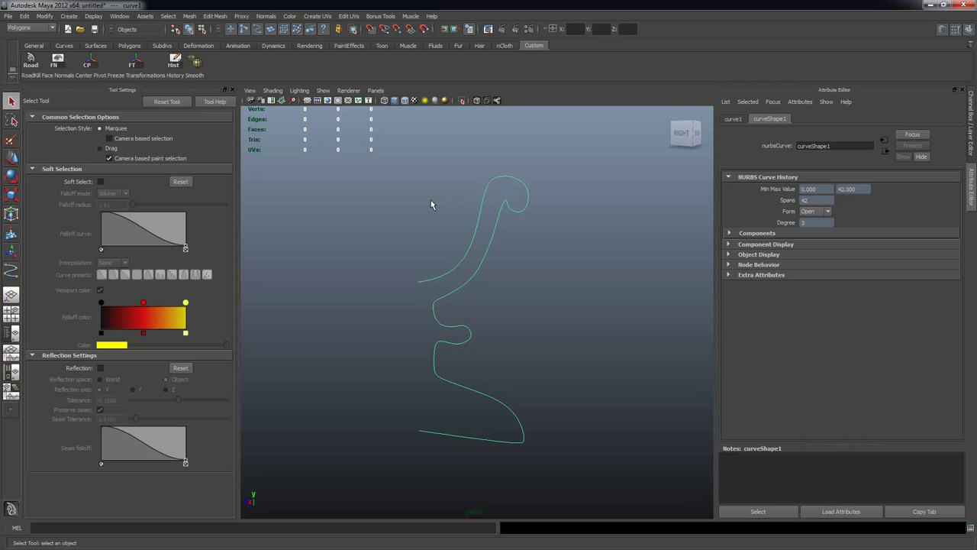
left_click(41, 28)
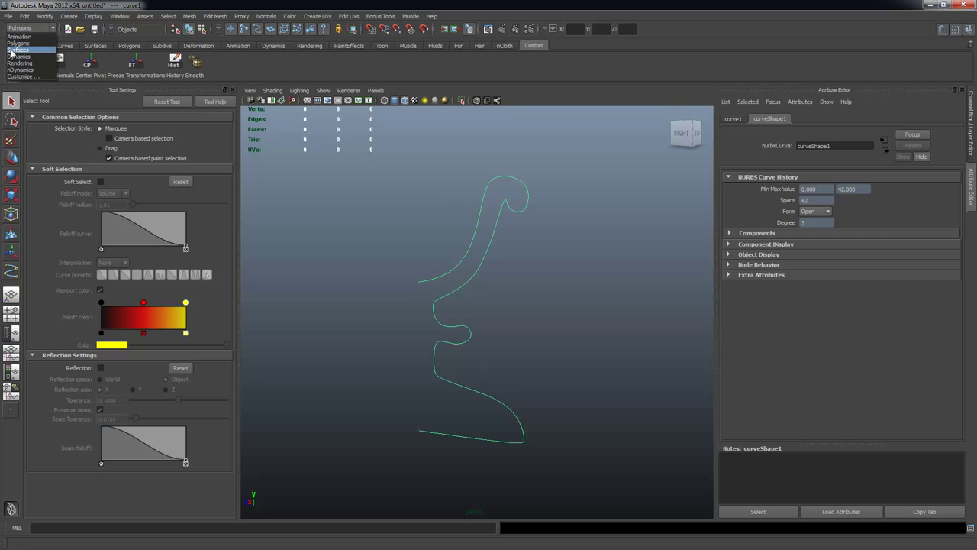
left_click(10, 50)
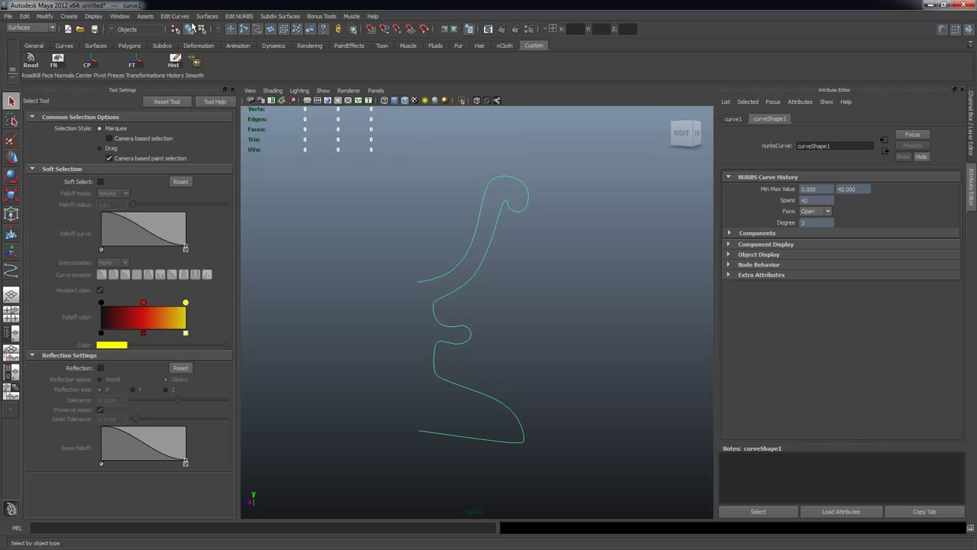
scroll(462, 255, "up", 2)
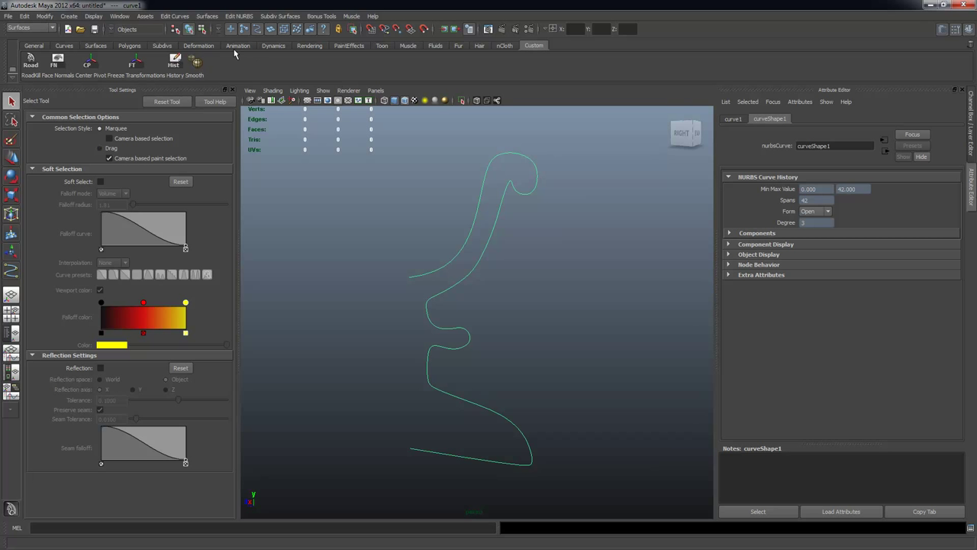
left_click(206, 16)
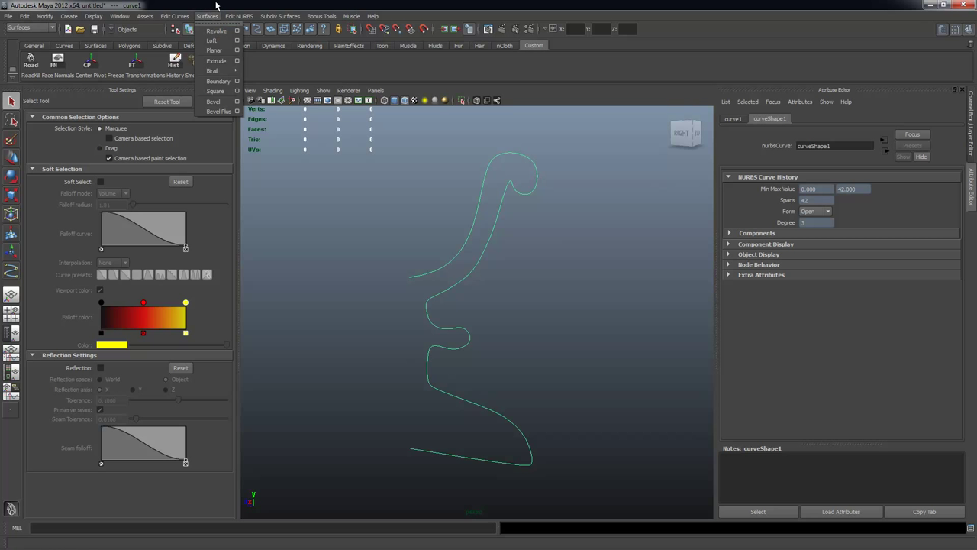
left_click(28, 28)
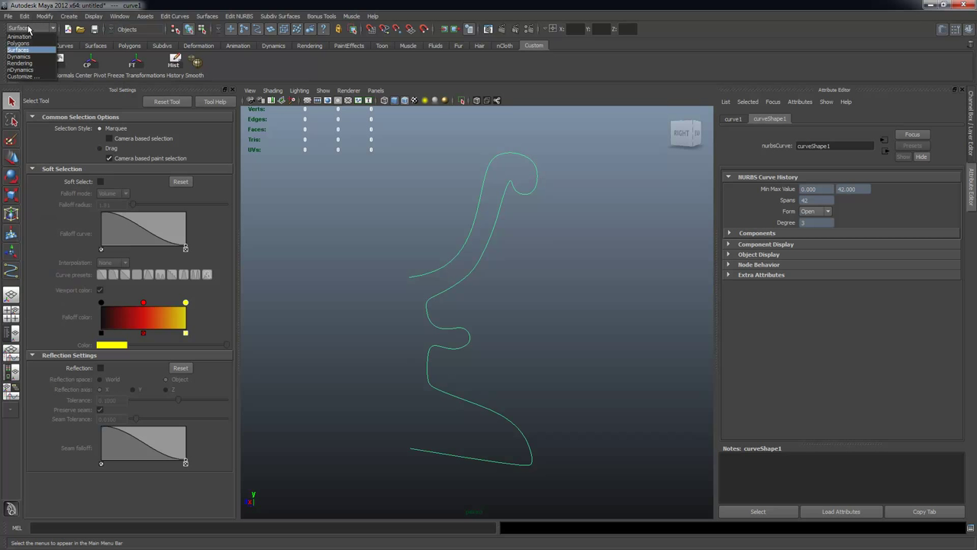
Open the Revolve options for the profile curve, enlarge the dialog and place it clear of the curve.
left_click(19, 50)
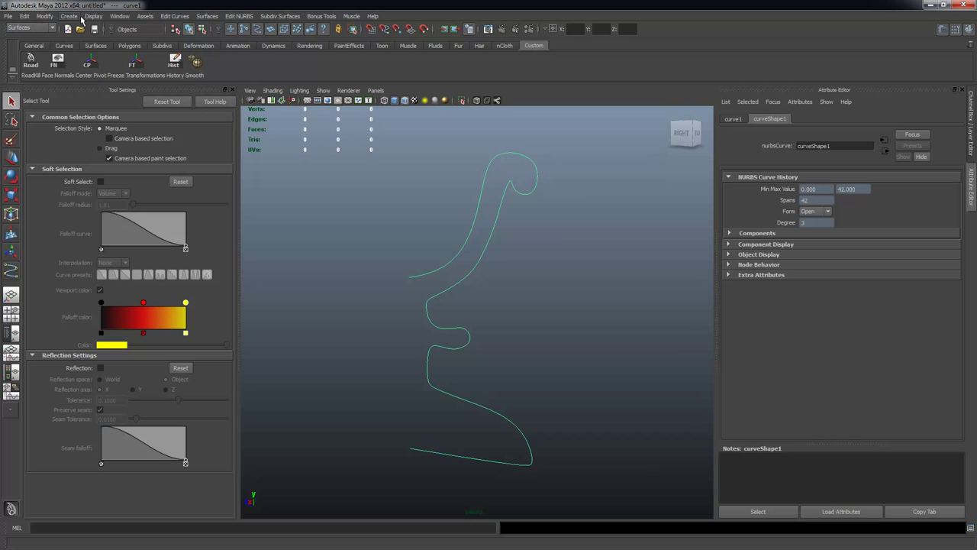
left_click(209, 17)
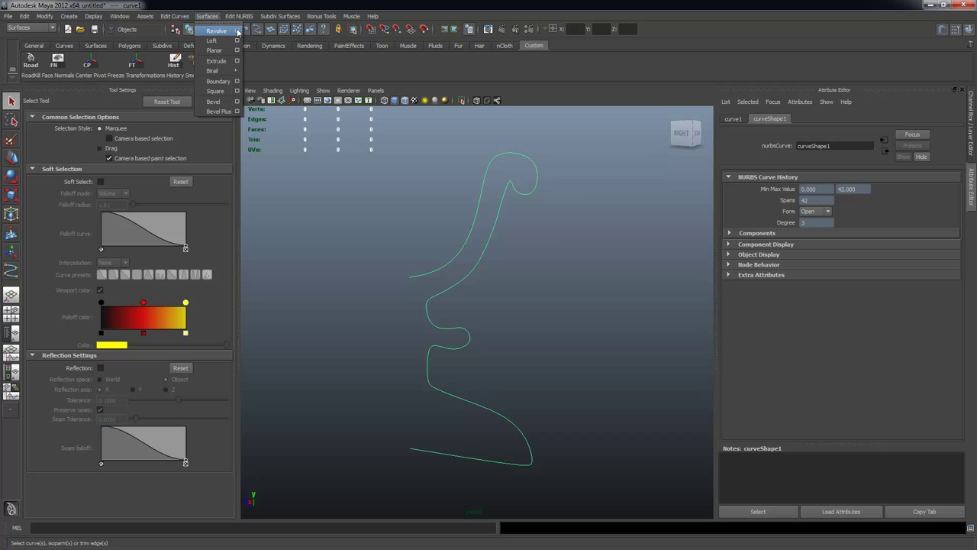
left_click(238, 31)
left_click_drag(255, 120, 151, 126)
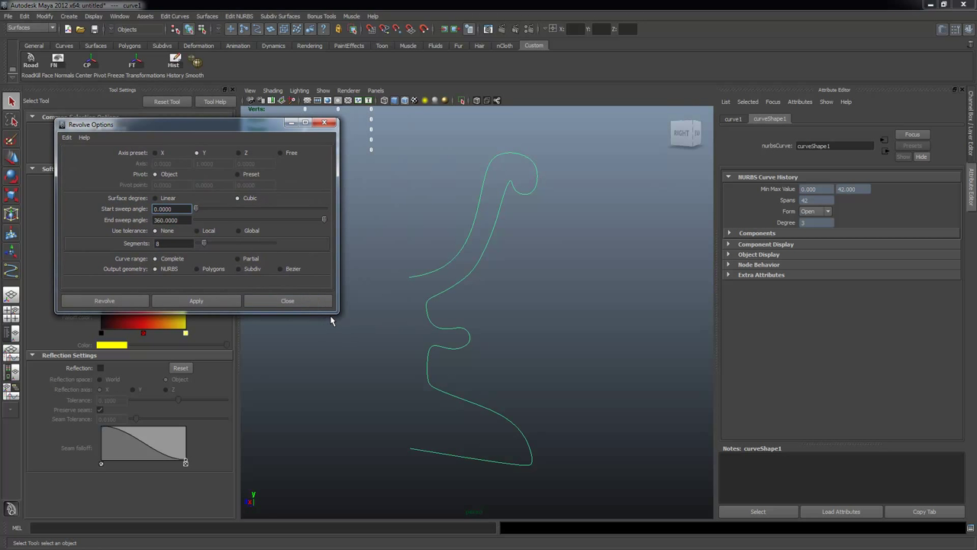
left_click_drag(335, 313, 351, 409)
left_click_drag(238, 119, 212, 123)
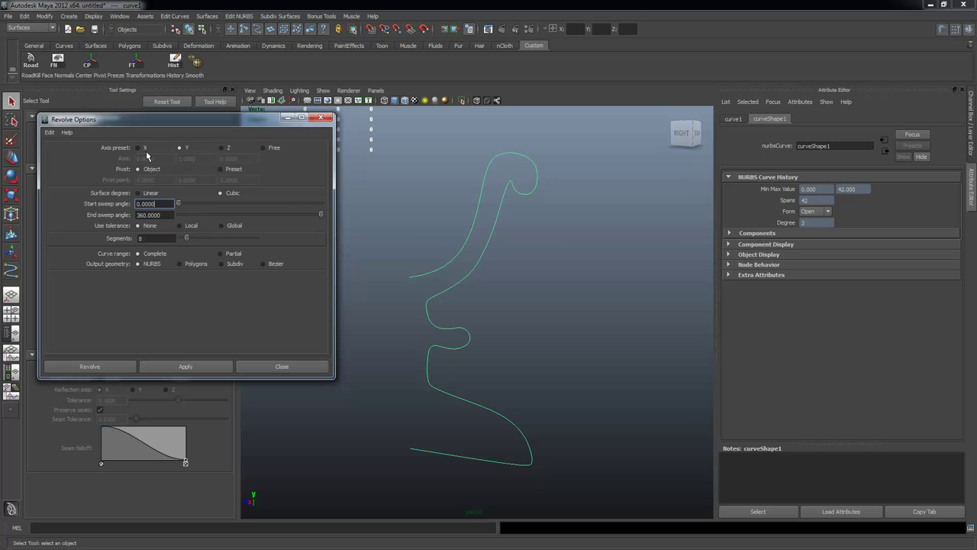
mouse_move(224, 124)
left_mouse_down()
mouse_move(212, 123)
mouse_move(210, 134)
left_mouse_up()
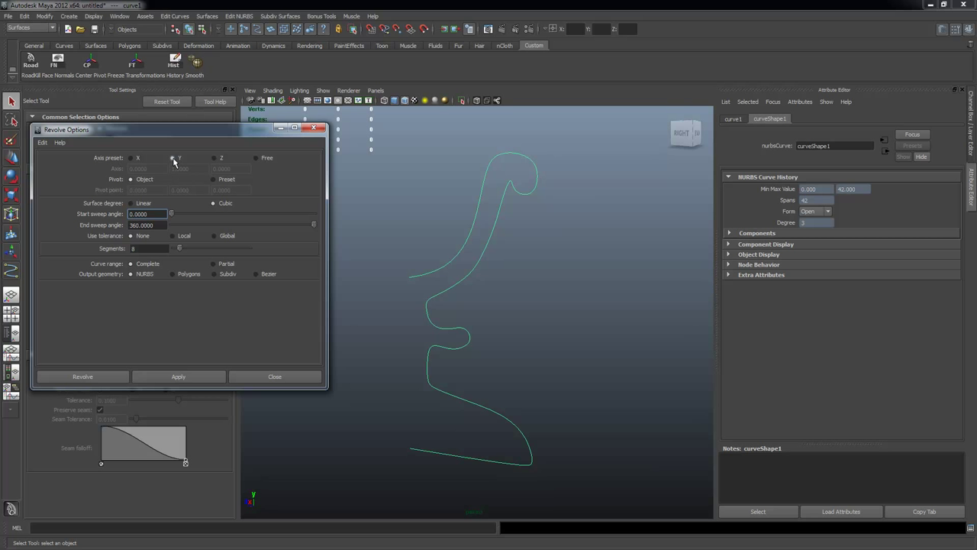
left_click(448, 292)
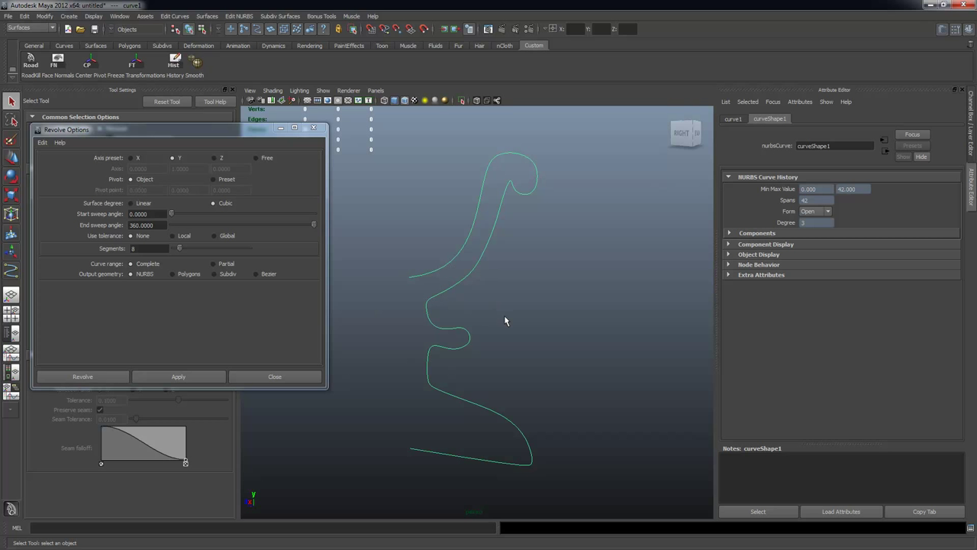
Try moving the profile curve's pivot about 10 units along negative Z, and undo the pivot move.
key("w")
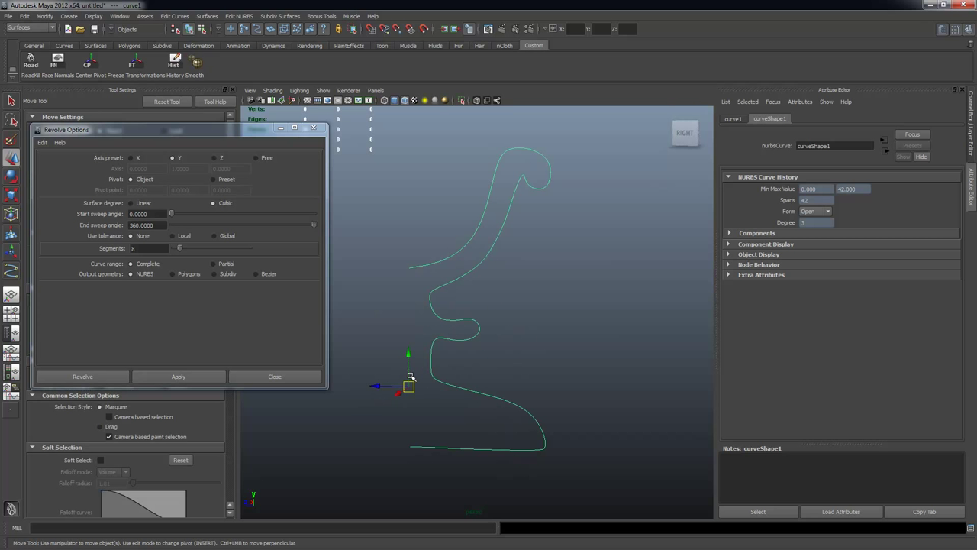
key("Insert")
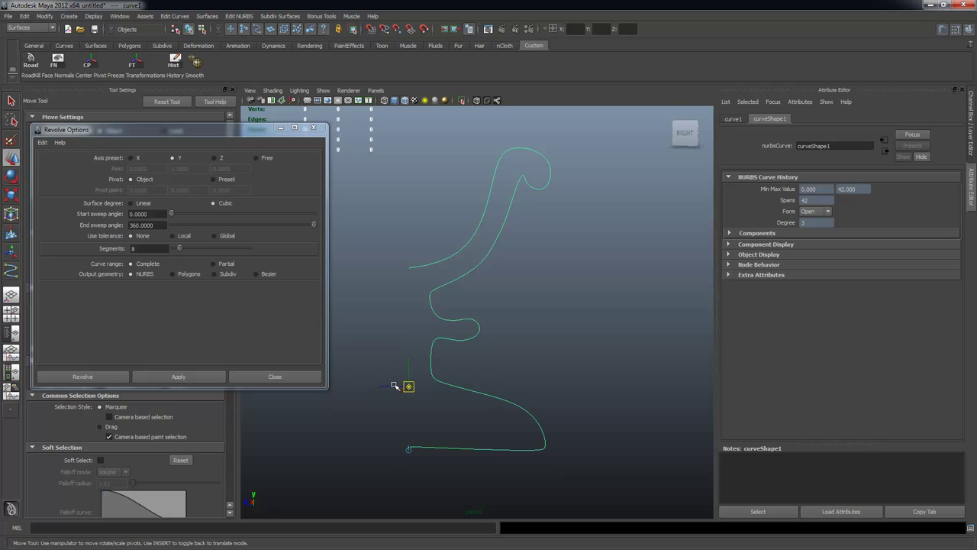
middle_click_drag(386, 386, 589, 433)
key("ctrl+z")
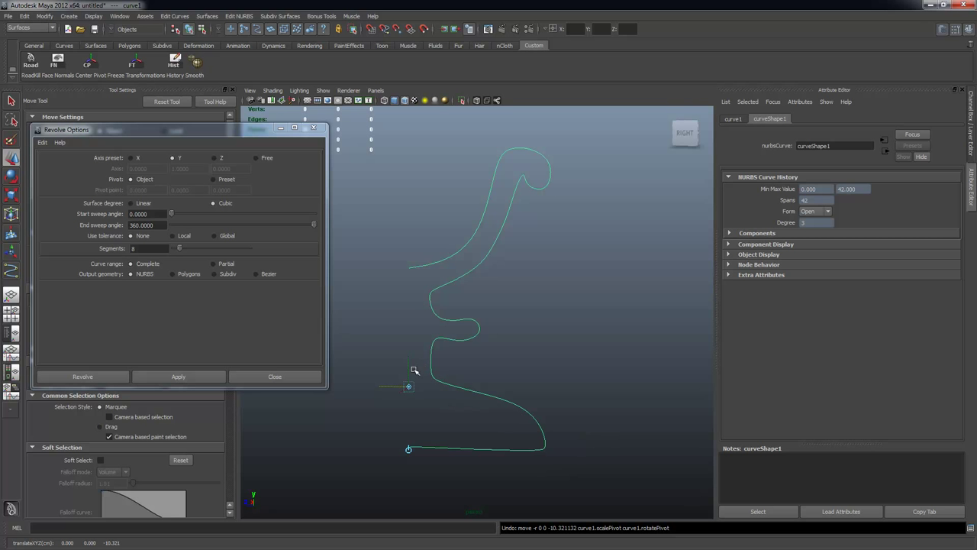
key("Insert")
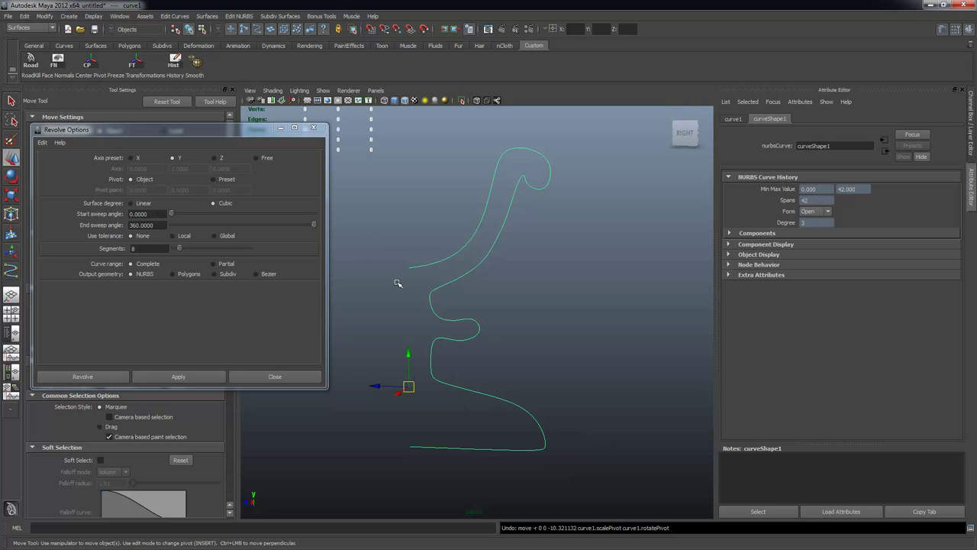
left_click_drag(491, 282, 497, 291, "alt")
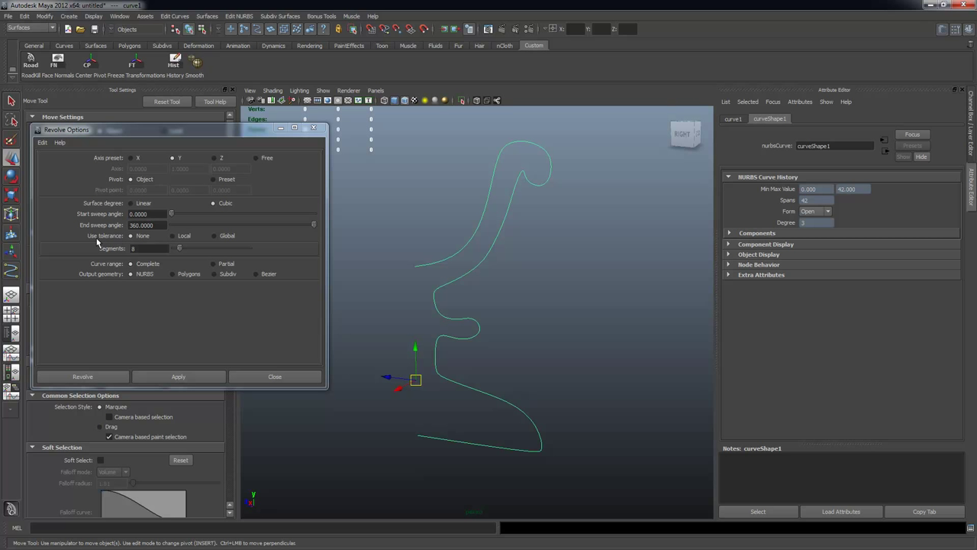
Revolve the profile curve with 12 segments and polygon output, using quads and the General tessellation method.
double_click(144, 250)
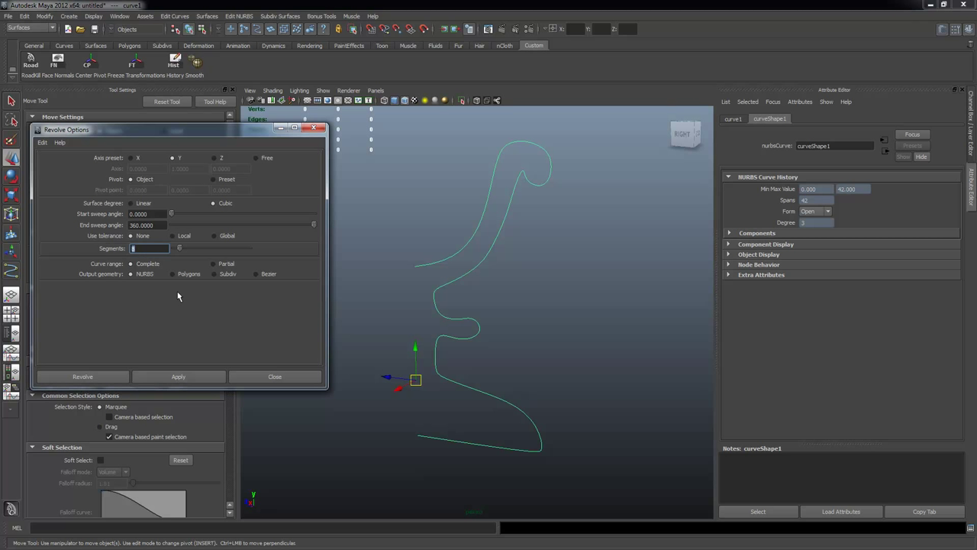
type("12")
left_click(177, 275)
left_click_drag(317, 262, 319, 288)
left_click_drag(316, 248, 318, 259)
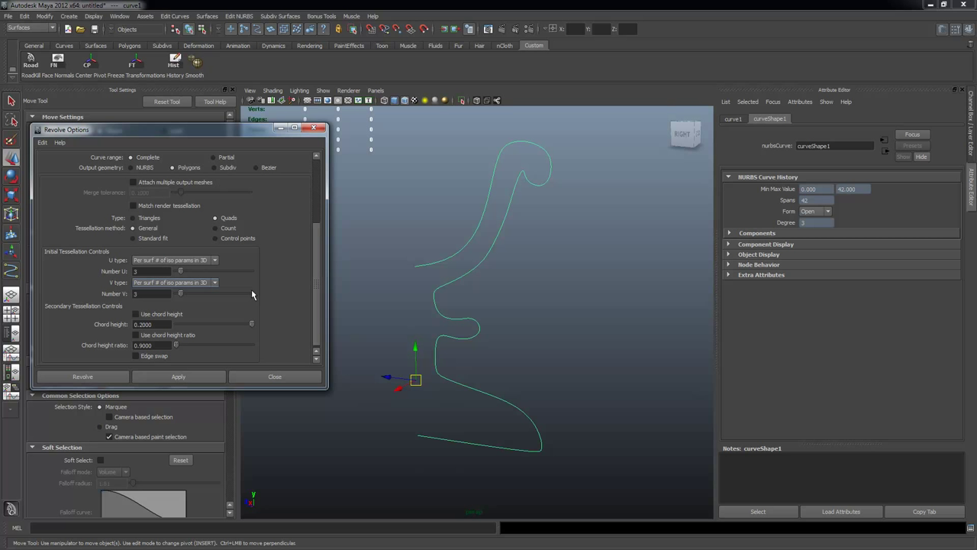
scroll(317, 241, "up", 2)
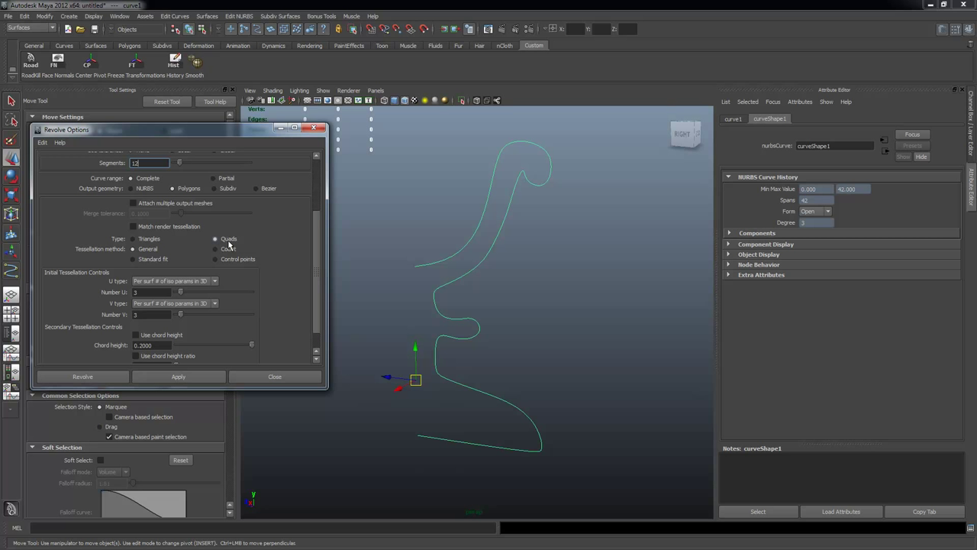
scroll(313, 258, "down", 1)
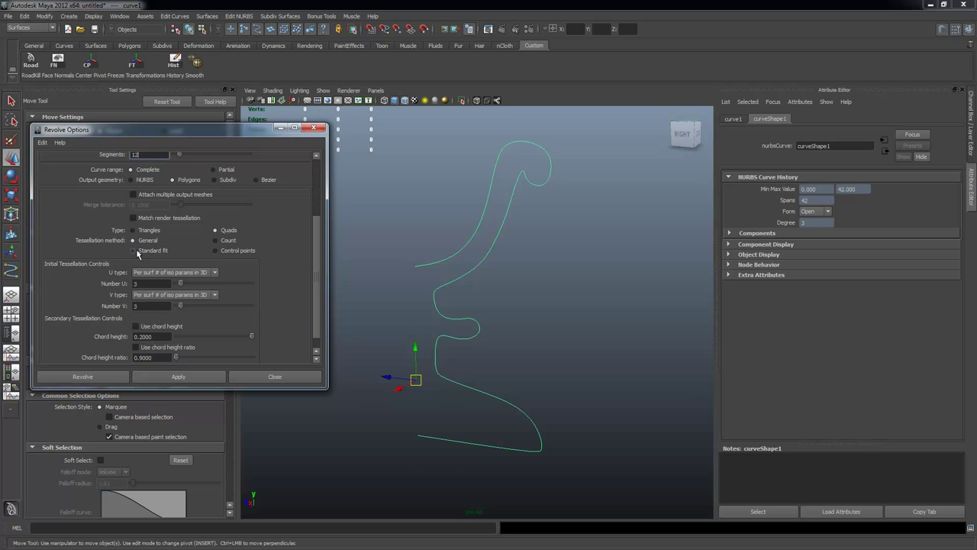
scroll(317, 290, "down", 1)
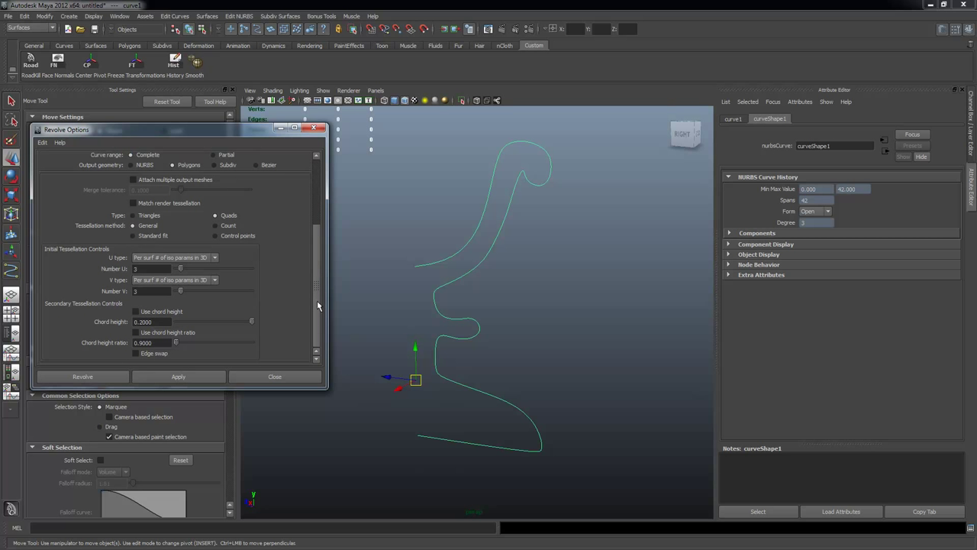
left_click(197, 372)
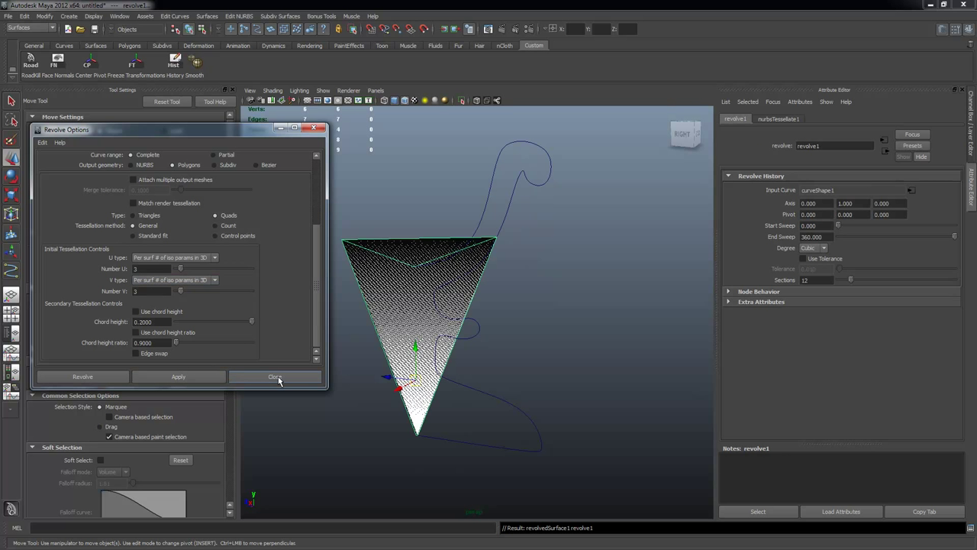
Select the revolved mesh and expand the attributes of its nurbsTessellate1 input.
mouse_move(430, 296)
left_mouse_down("alt")
mouse_move(428, 338)
mouse_move(353, 342)
mouse_move(499, 344)
mouse_move(457, 343)
left_mouse_up("alt")
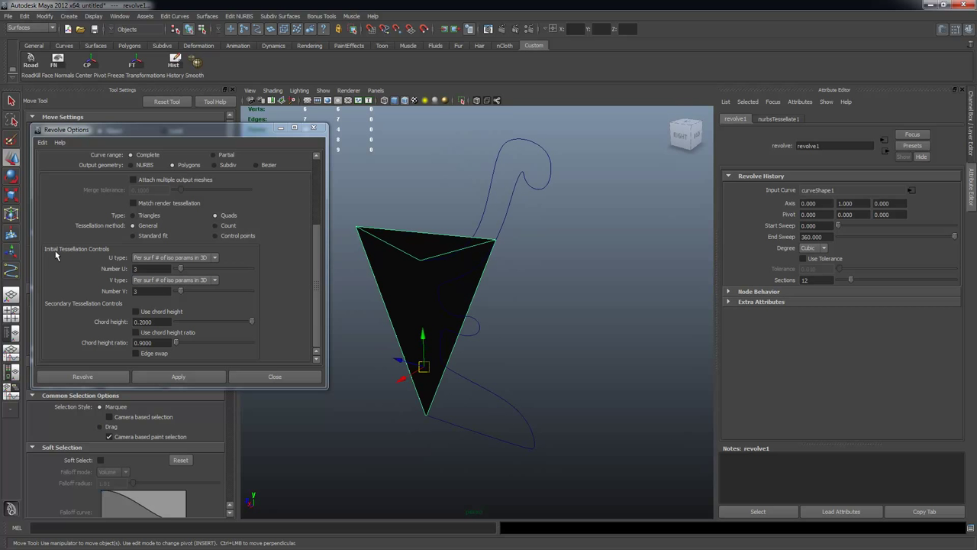
left_click(148, 270)
left_click(145, 291)
left_click(144, 269)
left_click_drag(467, 323, 461, 303, "alt")
left_click(462, 255)
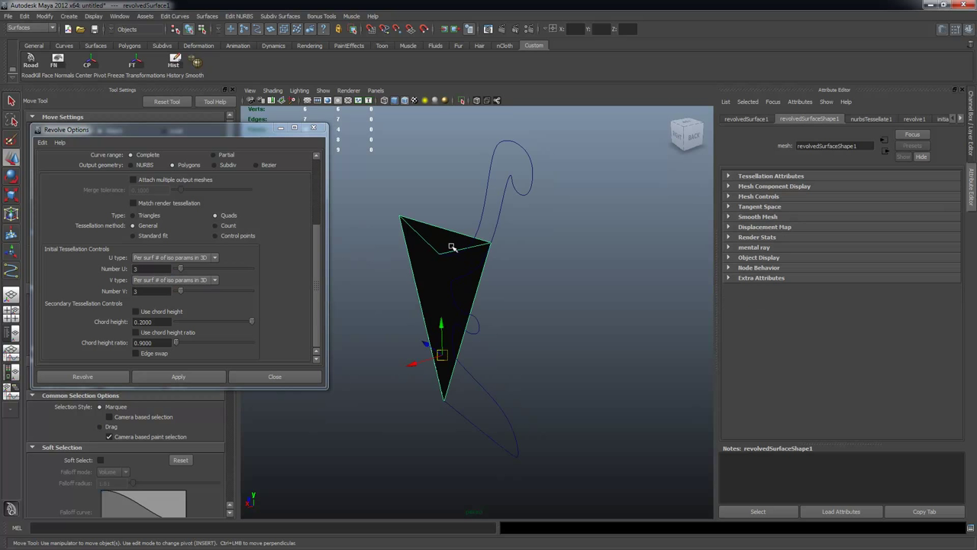
key("q")
left_click_drag(436, 305, 395, 212, "alt")
left_click_drag(408, 290, 469, 312, "alt")
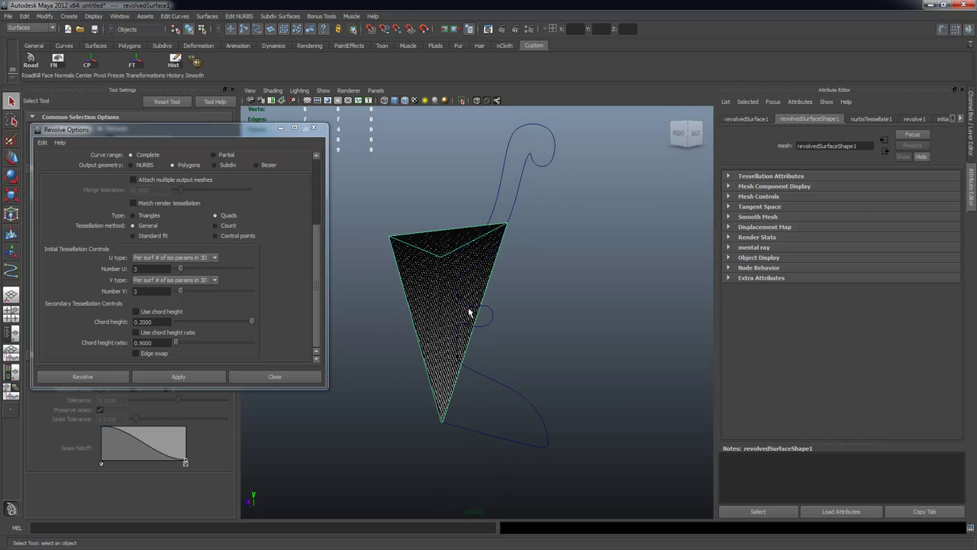
left_click(972, 134)
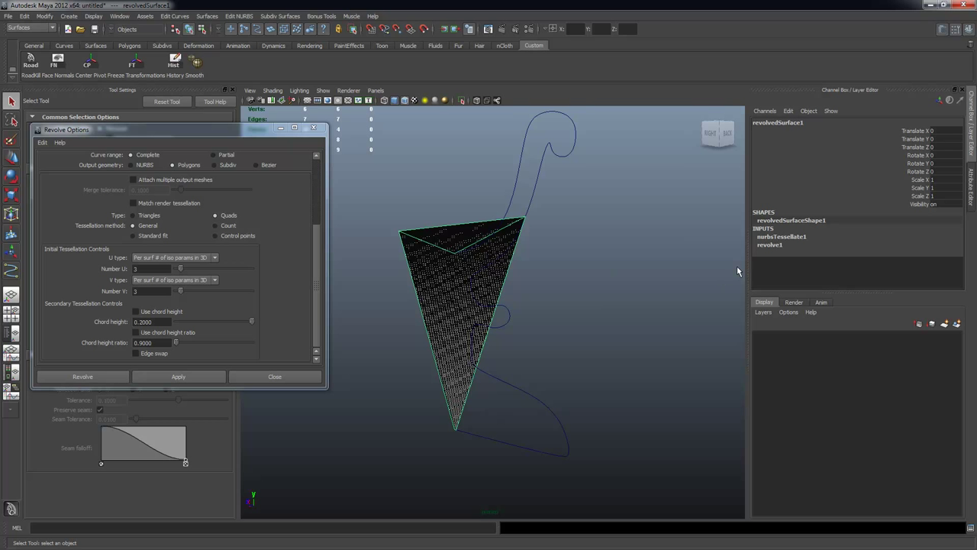
left_click(771, 239)
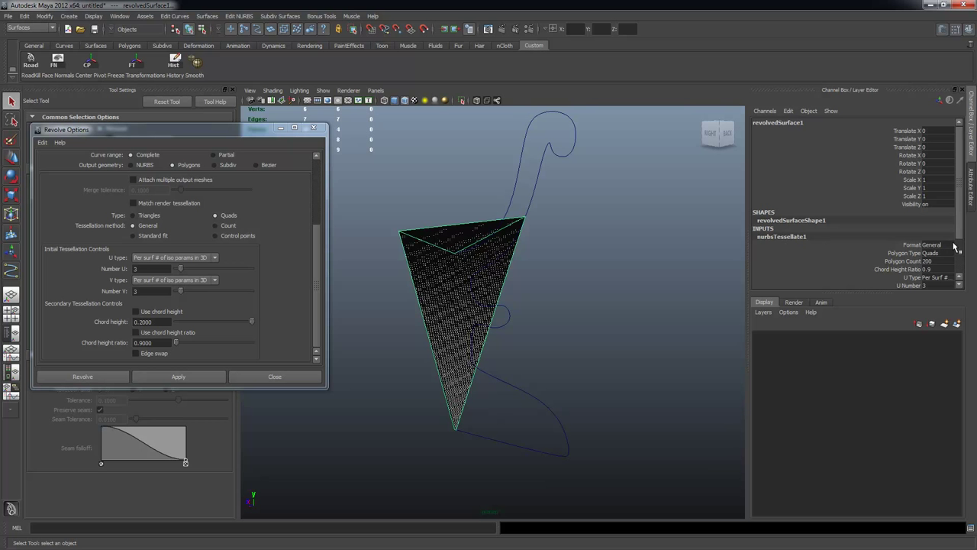
left_click_drag(961, 224, 962, 261)
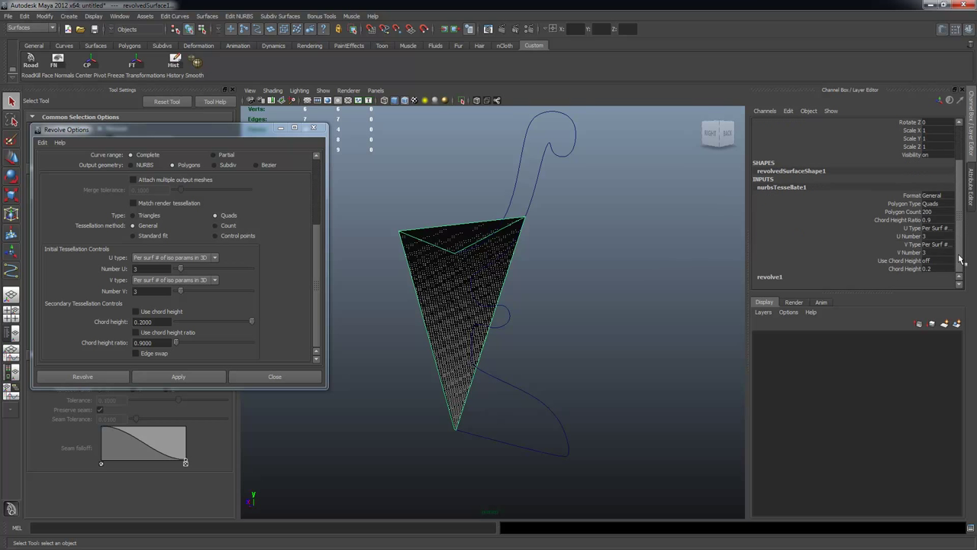
Raise the revolved mesh's tessellation to U Number 24 and V Number 31.
left_click(910, 236)
middle_click_drag(541, 273, 730, 269)
left_click(913, 253)
middle_click_drag(481, 273, 665, 295)
right_click_drag(665, 295, 567, 288, "alt")
left_click_drag(567, 287, 633, 301, "alt")
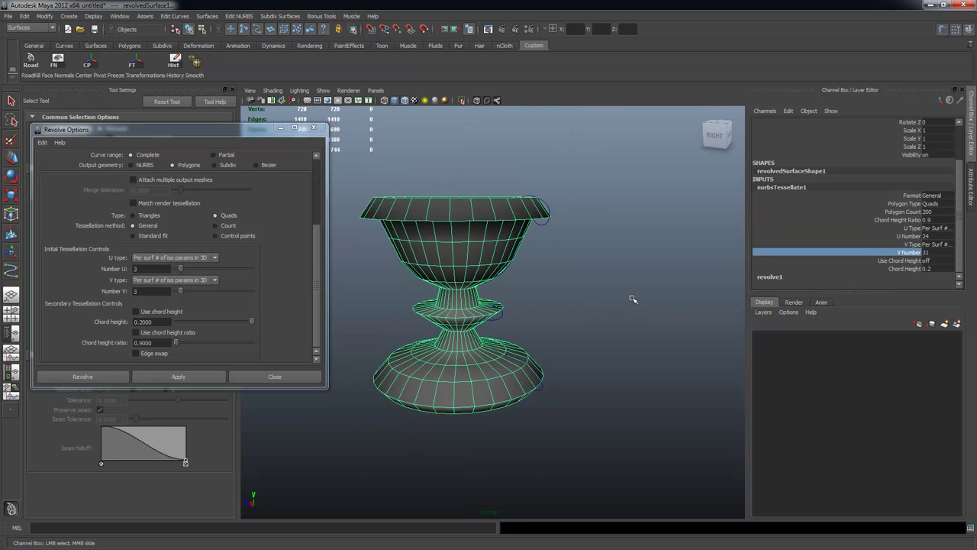
Refine the goblet mesh's tessellation to U Number 64 and V Number 32, and deselect it.
left_click(916, 237)
middle_click_drag(538, 274, 587, 276)
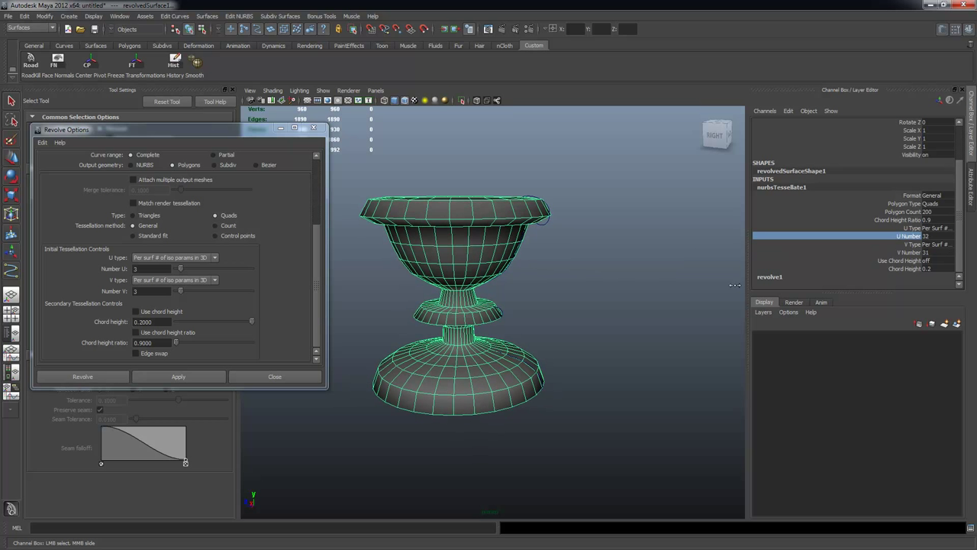
double_click(936, 237)
type("64")
key("Return")
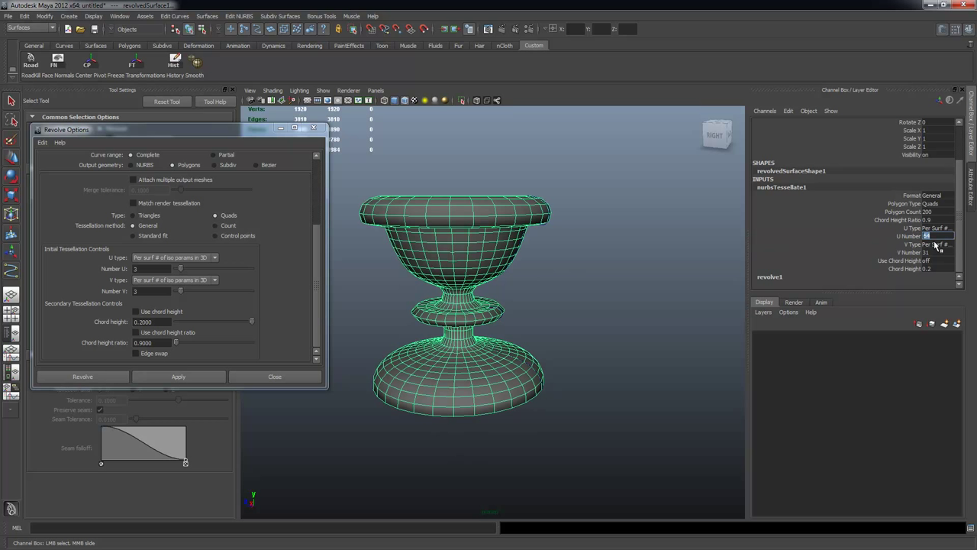
double_click(944, 253)
key("Return")
left_click(529, 262)
mouse_move(530, 261)
left_mouse_down("alt")
mouse_move(589, 284)
mouse_move(582, 312)
mouse_move(549, 253)
mouse_move(501, 247)
mouse_move(495, 258)
mouse_move(517, 270)
left_mouse_up("alt")
Reselect the goblet mesh and try a coarser tessellation with U Number 32 and V Number 32.
left_click(469, 245)
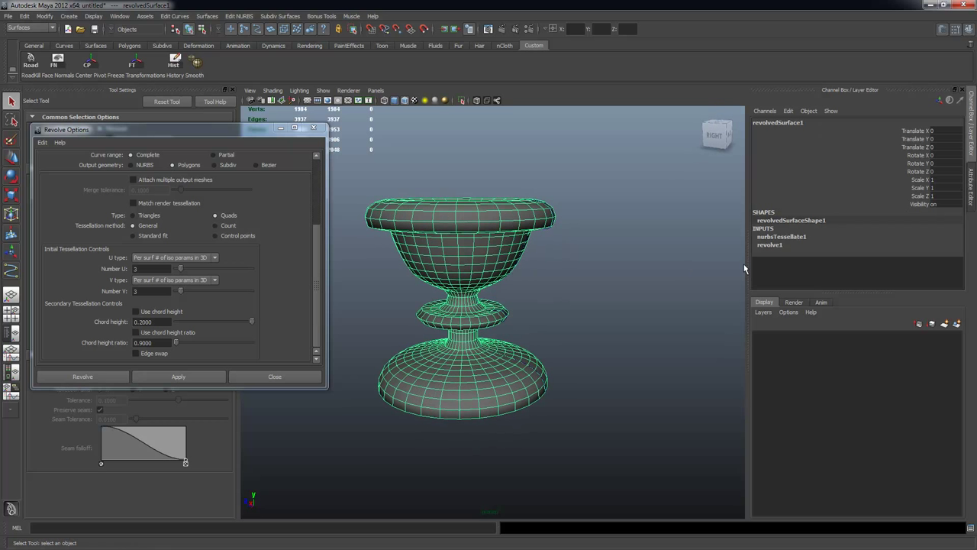
left_click(780, 236)
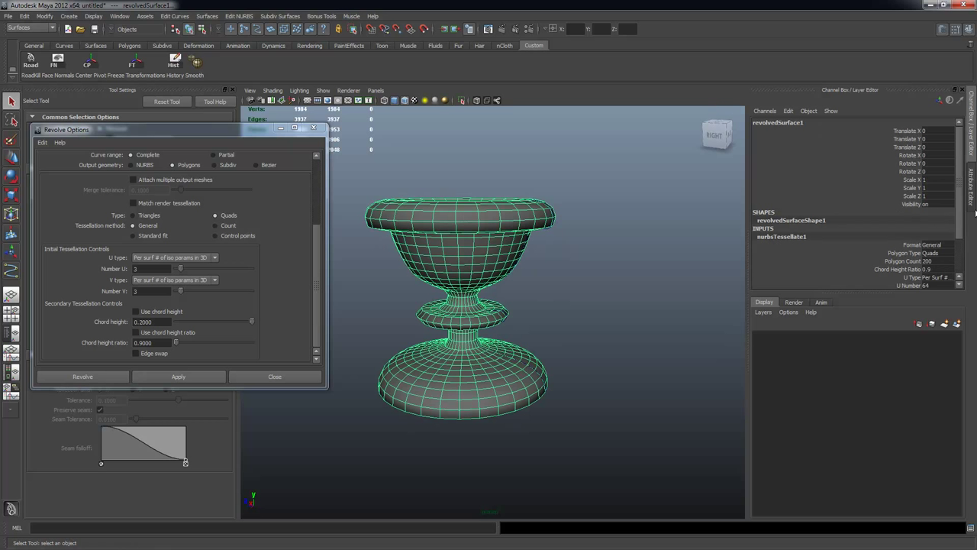
left_click_drag(958, 192, 960, 246)
left_click(907, 237)
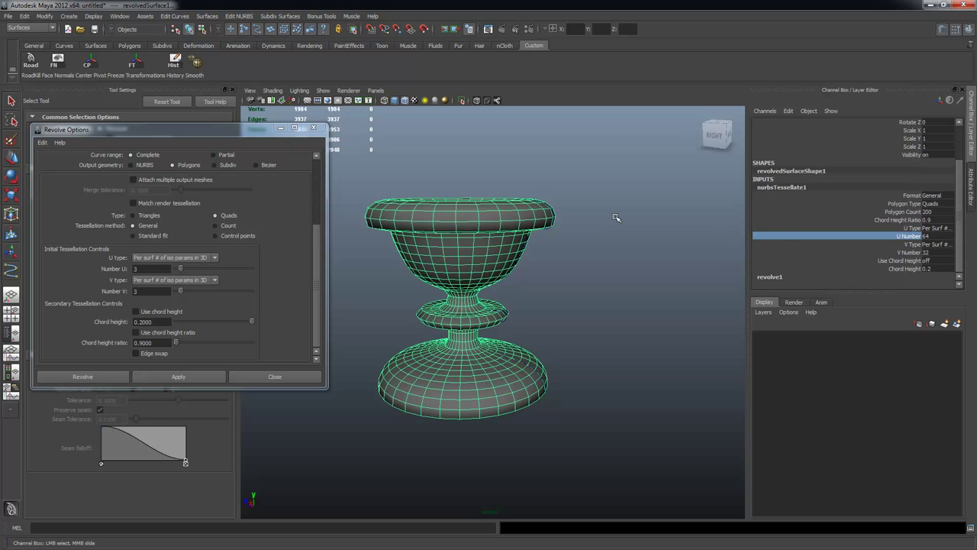
middle_click_drag(615, 217, 580, 221)
left_click(908, 252)
middle_click_drag(595, 259, 534, 266)
left_click_drag(554, 255, 626, 268, "alt")
middle_click_drag(626, 268, 622, 268)
left_click_drag(622, 268, 563, 229, "alt")
middle_click_drag(543, 244, 929, 264)
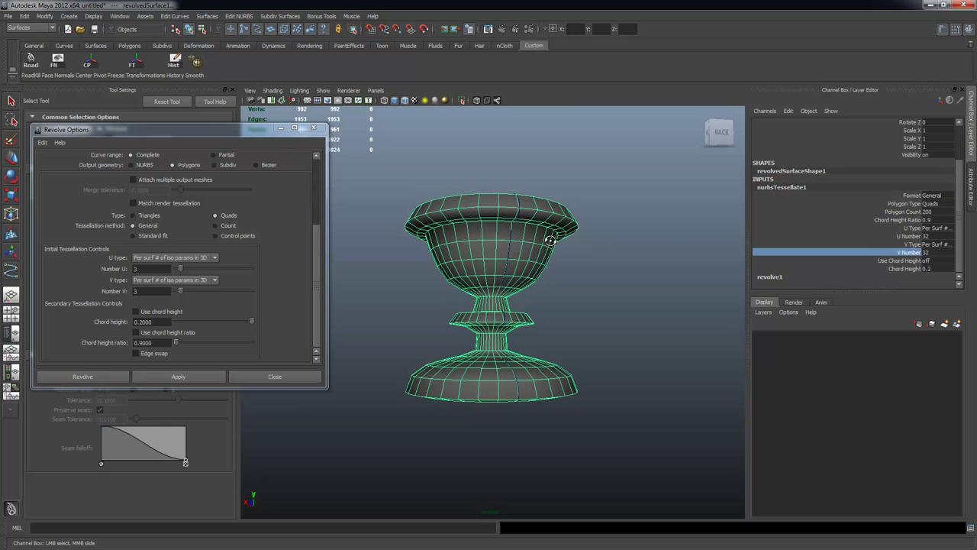
Set the goblet mesh's U Number to 64, deselect it and close the Revolve options.
left_click_drag(548, 239, 547, 272, "alt")
left_click(936, 236)
type("6")
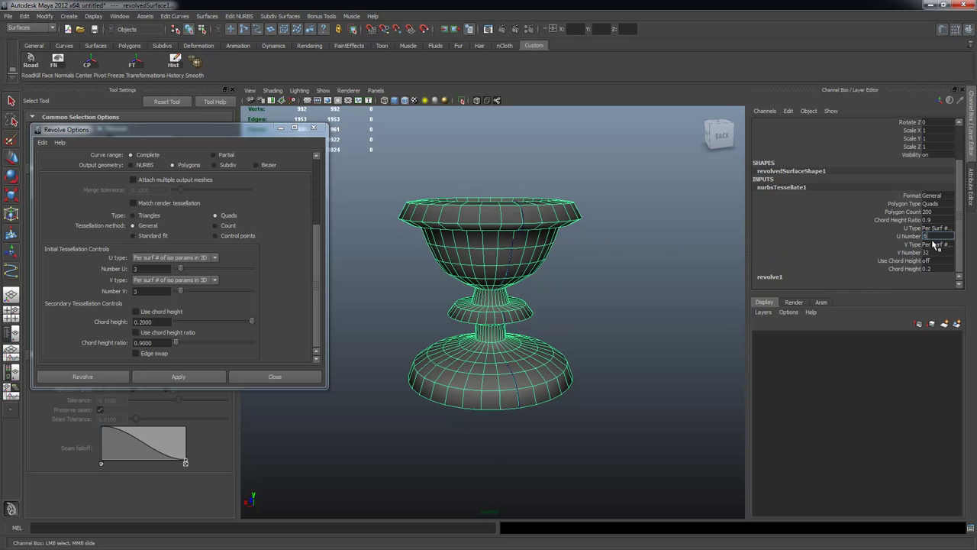
type("4")
key("Return")
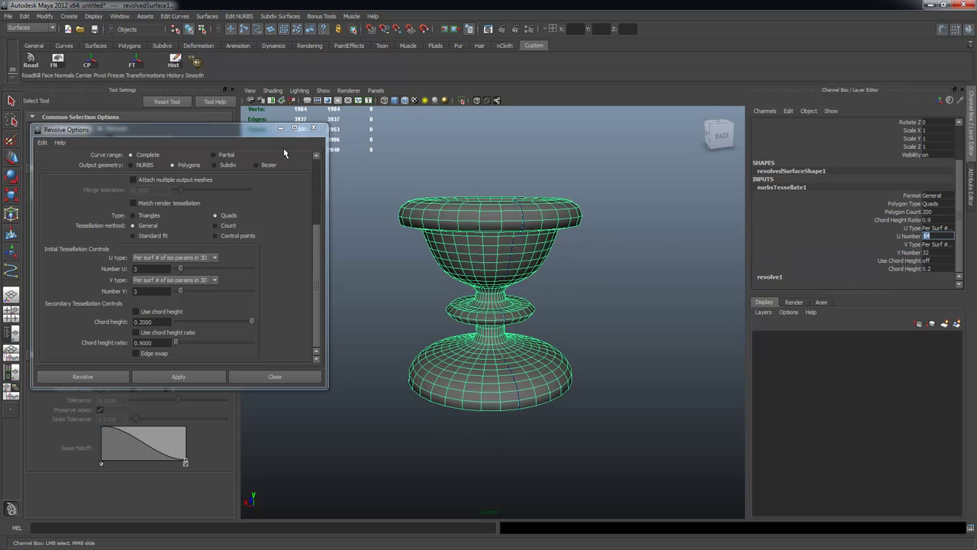
left_click(627, 204)
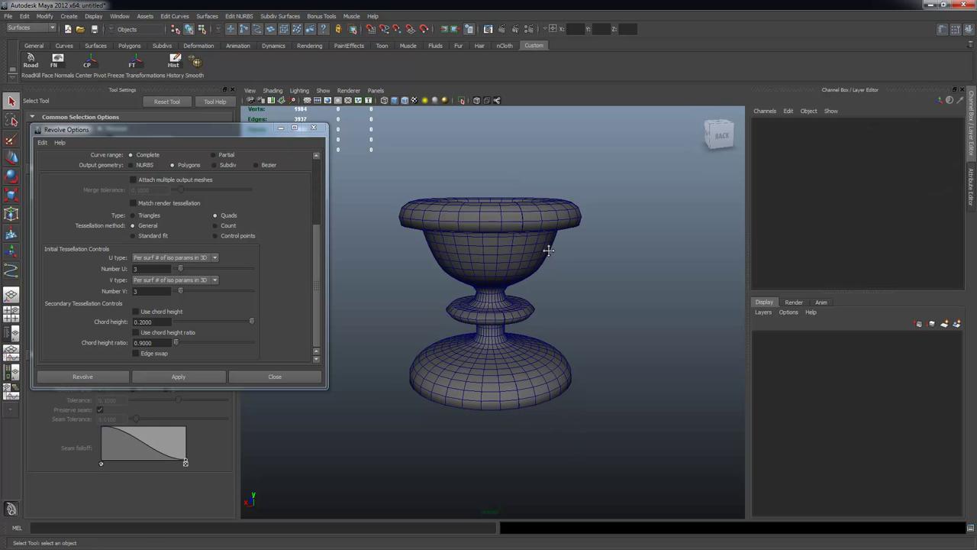
left_click_drag(548, 250, 558, 248, "alt")
left_click(314, 128)
left_click_drag(447, 280, 511, 285, "alt")
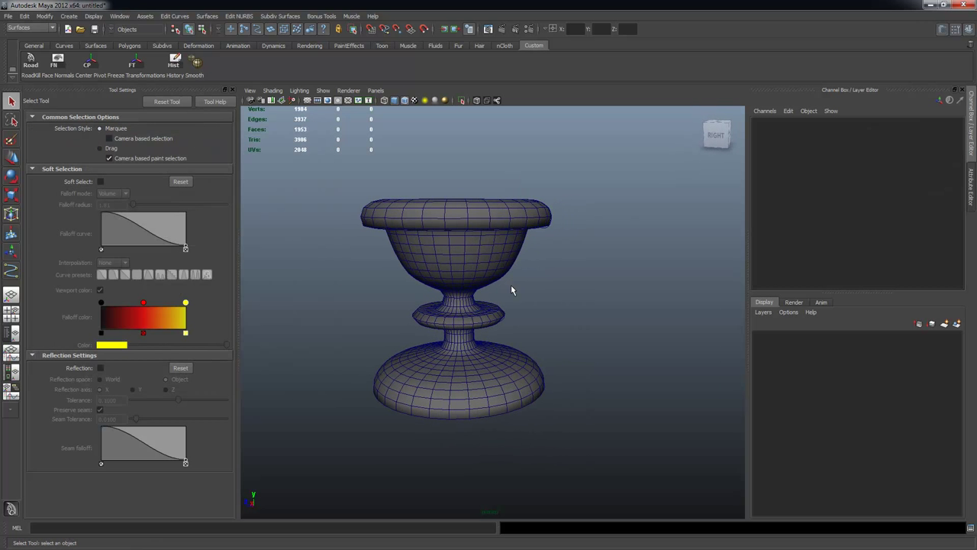
Switch to the right side view and set the CV Curve Tool's curve degree to 1 Linear.
left_click(549, 232)
left_click_drag(550, 231, 610, 246, "alt")
key("space")
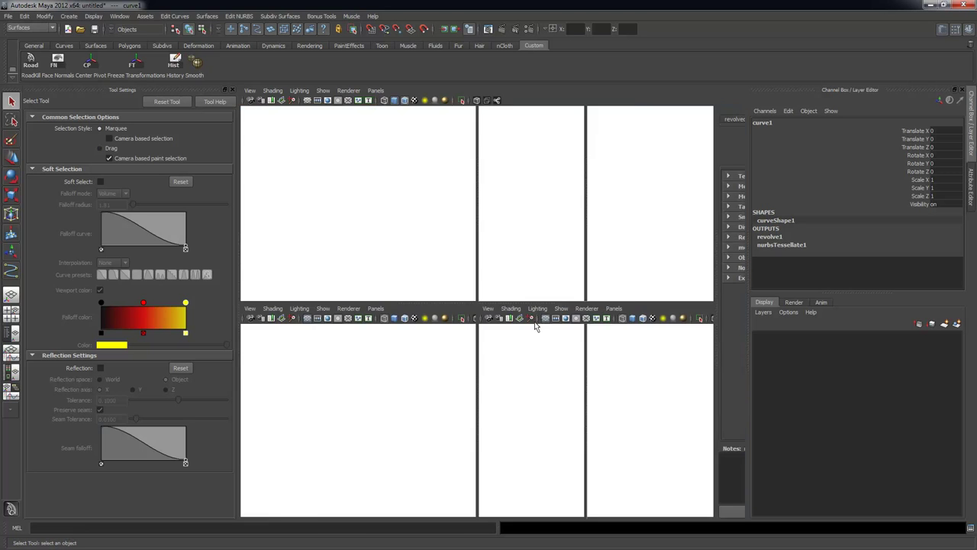
key("space")
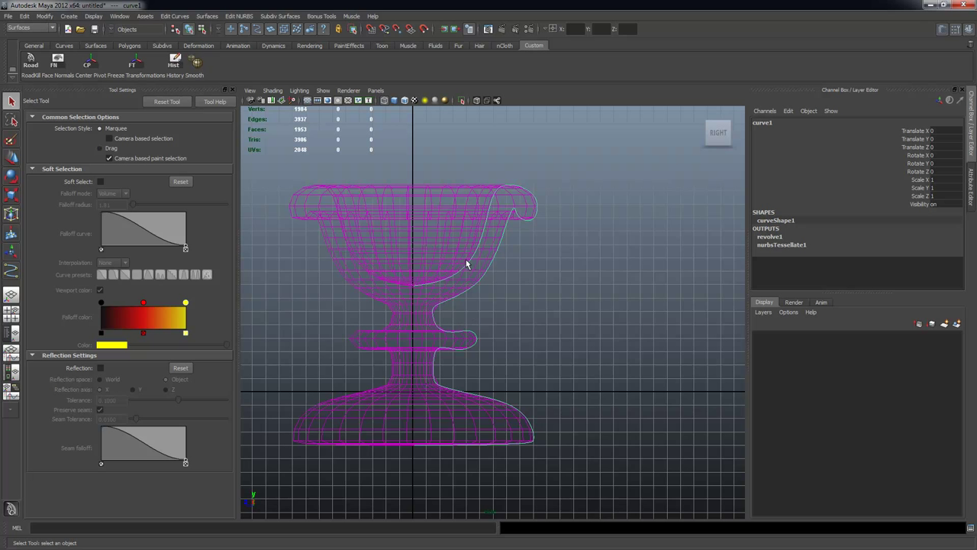
left_click(71, 16)
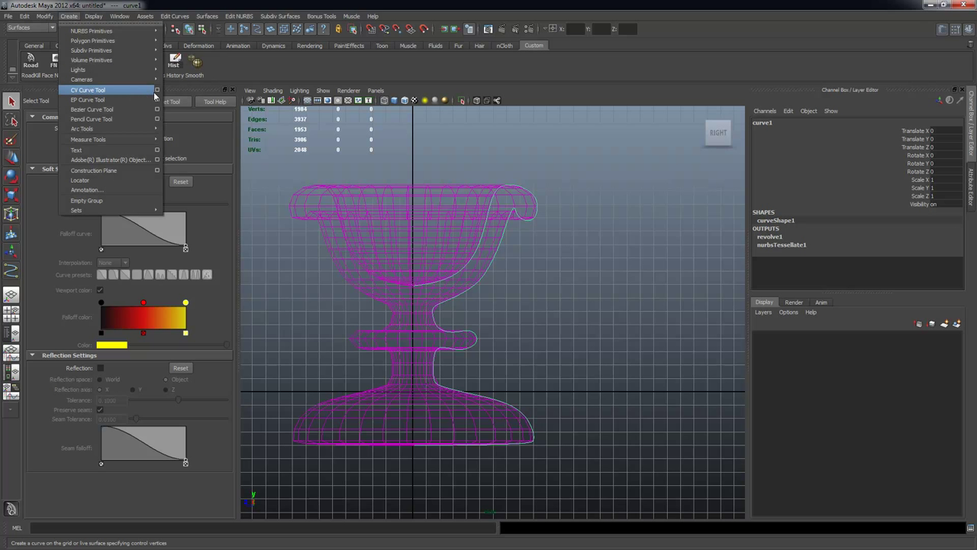
left_click(156, 91)
left_click(99, 128)
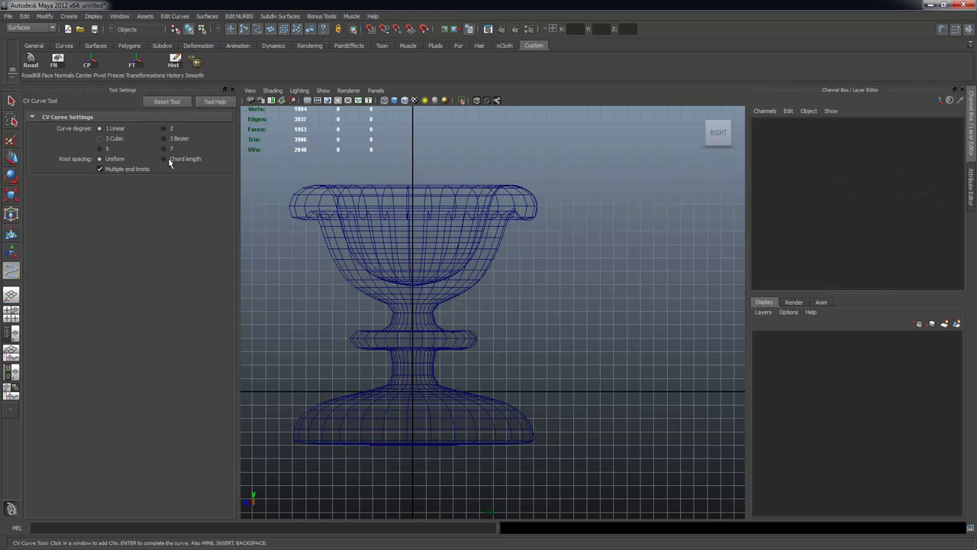
Start a second linear profile curve beside the goblet, plotting points from the bowl's inner floor up its inside wall.
right_click_drag(436, 240, 548, 255, "alt")
middle_click_drag(587, 242, 585, 191, "alt")
right_click_drag(601, 262, 538, 293, "alt")
middle_click_drag(538, 293, 518, 288, "alt")
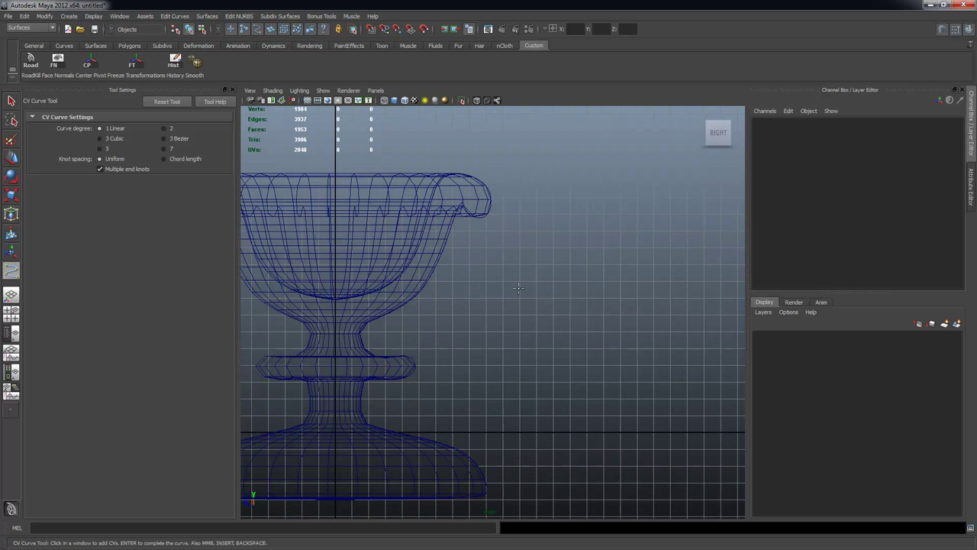
left_click(471, 312)
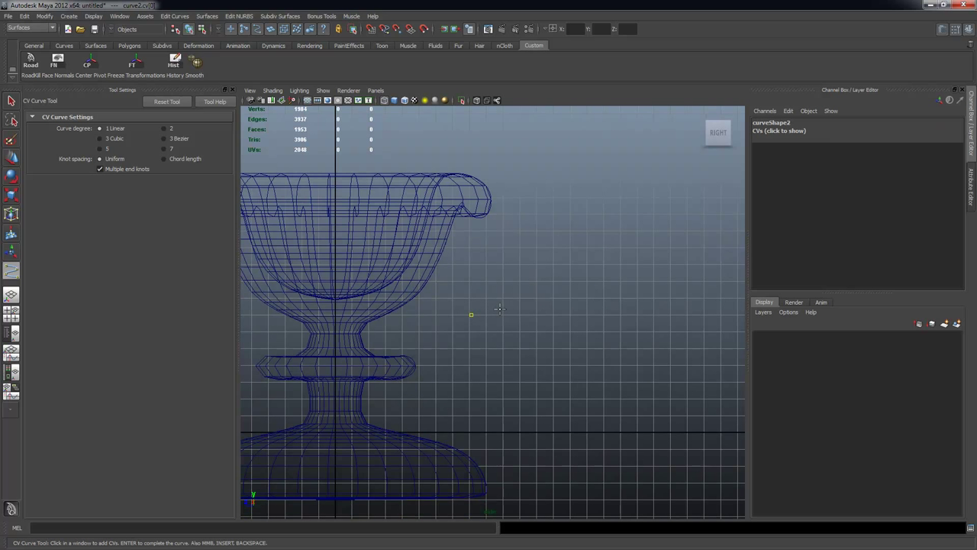
left_click(507, 303)
left_click(539, 276)
left_click(557, 246)
left_click(573, 200)
Continue the curve around the rolled rim, tuck it underneath and begin the bowl's outer wall.
left_click(585, 180)
left_click(632, 200)
left_click(602, 203)
left_click(600, 205)
left_click(599, 205)
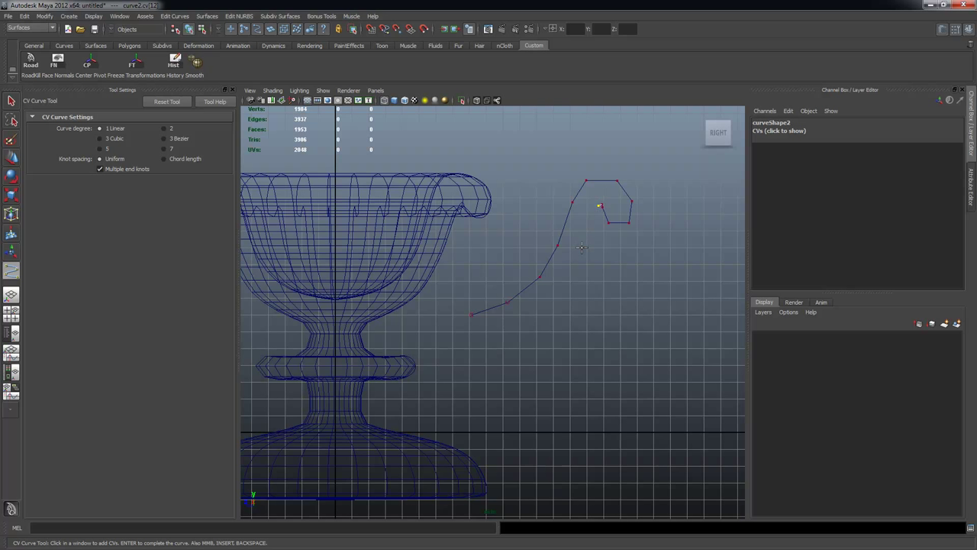
left_click(582, 247)
left_click(563, 287)
left_click(519, 322)
left_click(474, 340)
middle_click_drag(574, 380, 542, 290, "alt")
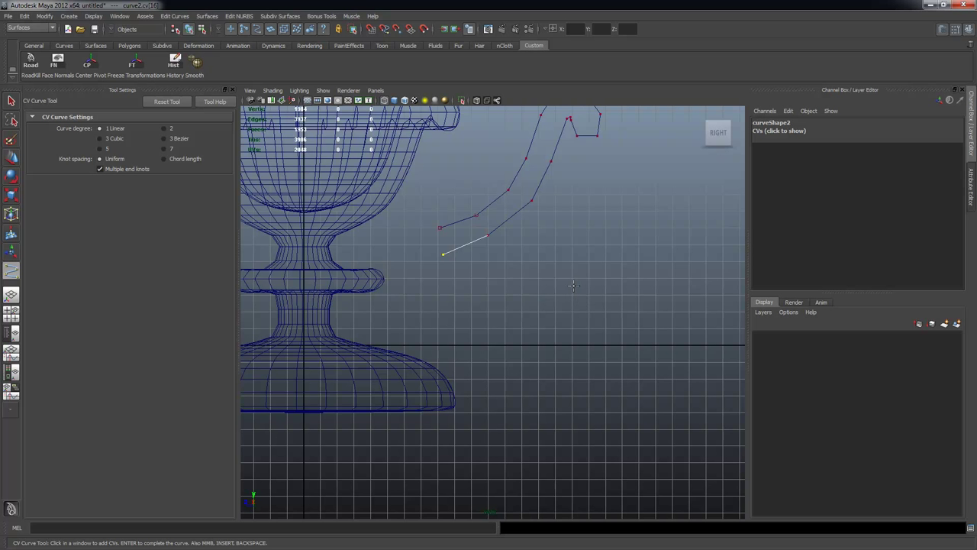
right_click_drag(598, 222, 576, 192, "alt")
middle_click_drag(576, 191, 567, 236, "alt")
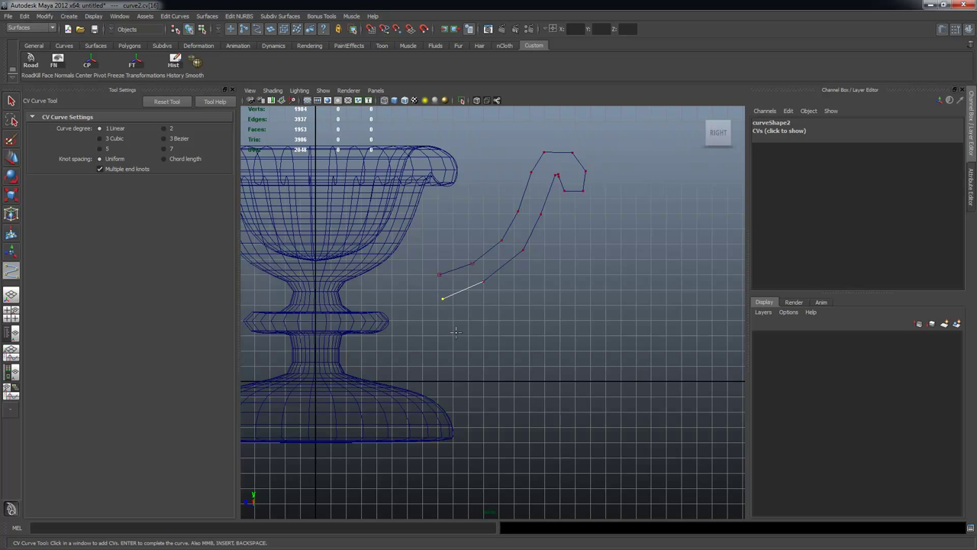
key("BackSpace")
key("BackSpace")
key("BackSpace")
Plot the curve points down the bowl's outer wall and into the narrow upper stem.
left_click(522, 249)
left_click(488, 280)
left_click(462, 290)
left_click(457, 302)
left_click(459, 322)
left_click(461, 326)
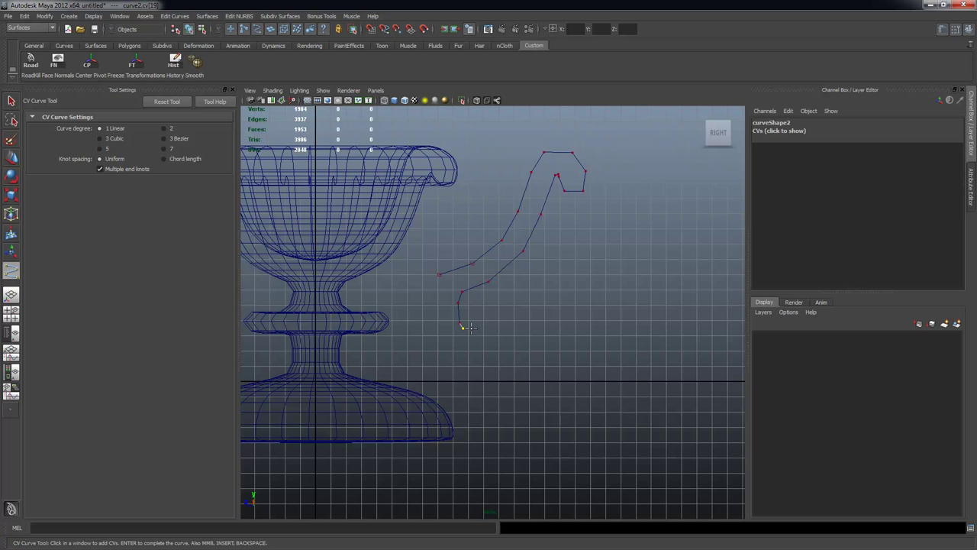
Add curve points outlining the ring that protrudes from the middle of the stem.
left_click(508, 329)
left_click(522, 341)
left_click(512, 358)
left_click(472, 360)
left_click(462, 363)
Outline the lower stem and flared foot, close the underside with a straight line back toward the centre, and finish the curve.
left_click(479, 419)
left_click(529, 436)
left_click(573, 441)
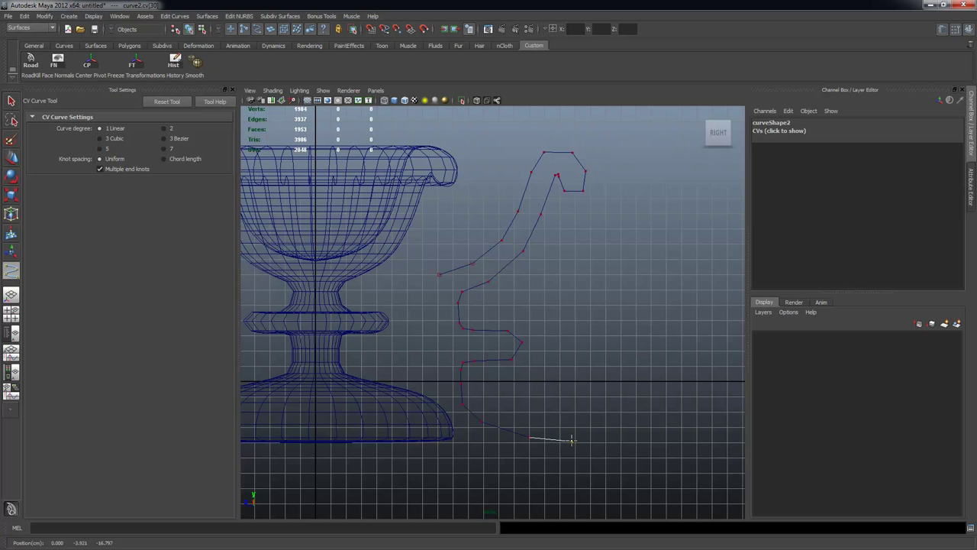
left_click(620, 449)
left_click(643, 462)
left_click(658, 486)
left_click(657, 491)
left_click(657, 491)
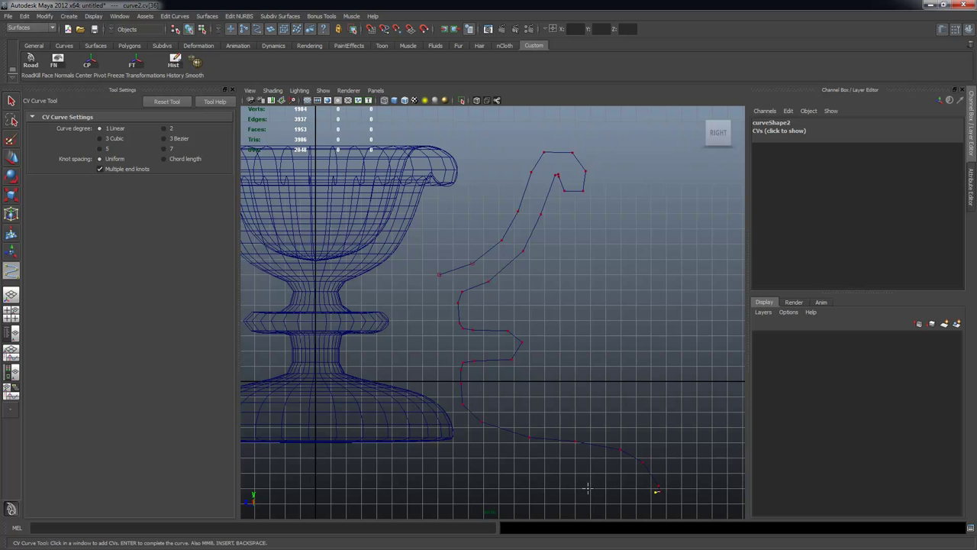
left_click(448, 492)
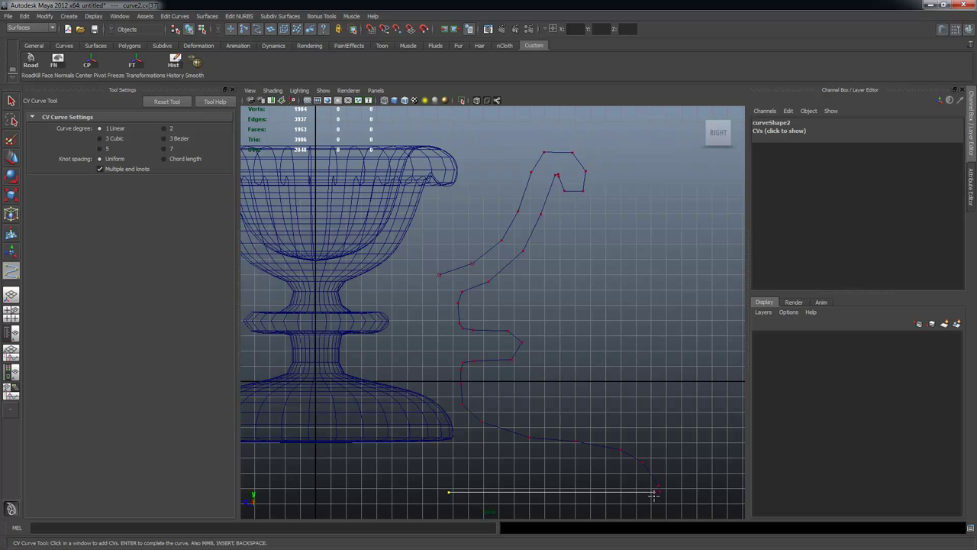
key("q")
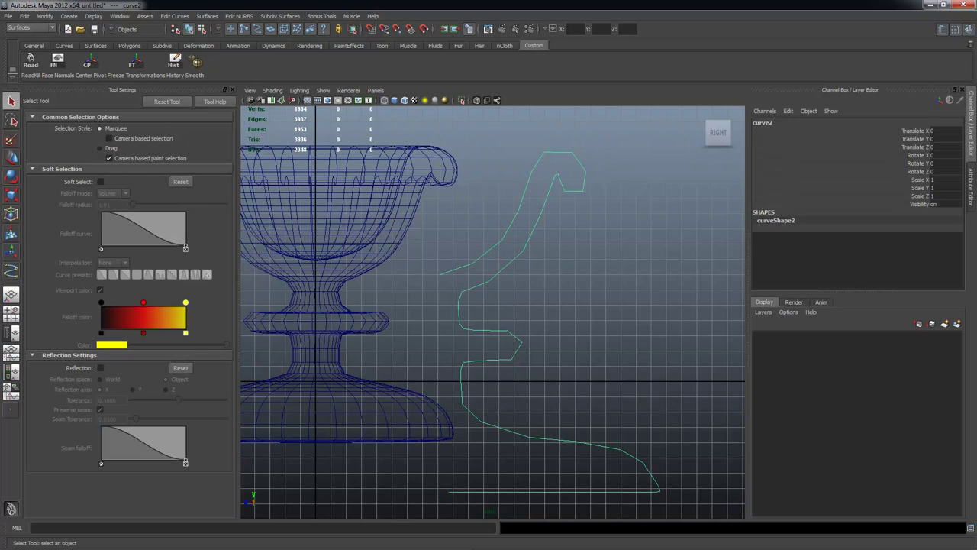
Move the new profile curve away from the goblet to Translate Y 4.228 and Translate Z -13.985.
scroll(627, 288, "down", 5)
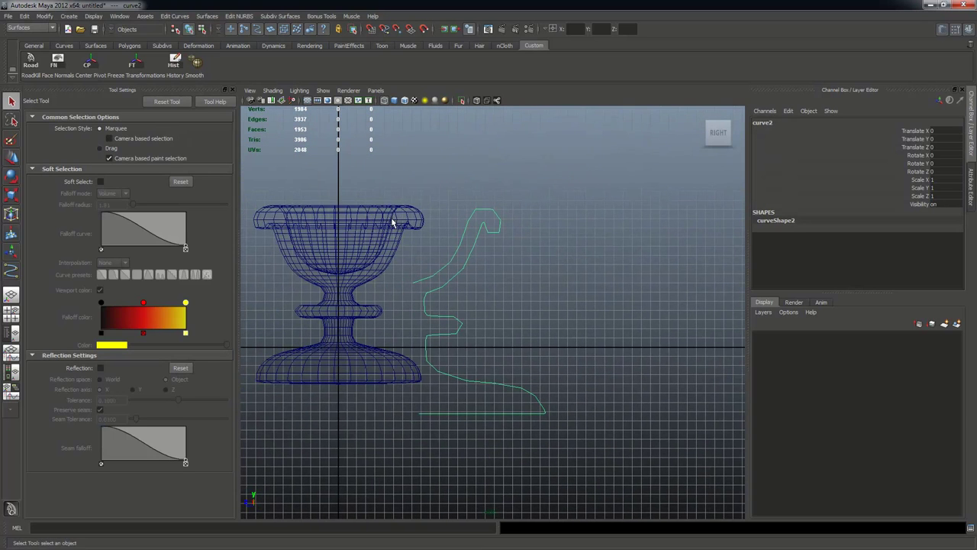
key("w")
scroll(447, 322, "down", 3)
left_click_drag(353, 339, 465, 308)
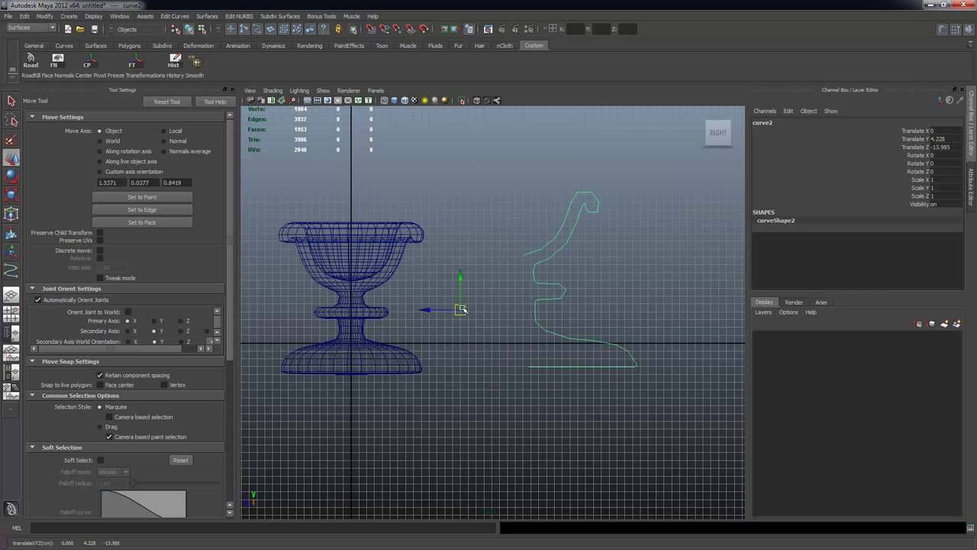
Switch to the perspective view and examine the linear profile curve and its pivot beside the goblet from several angles.
key("space")
key("space")
right_click_drag(648, 293, 568, 280, "alt")
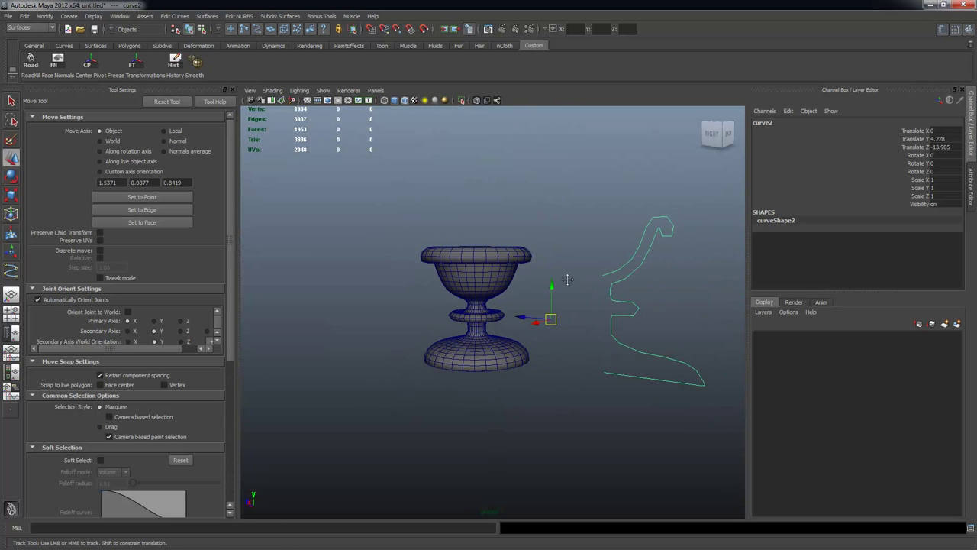
left_click_drag(561, 280, 526, 302, "alt")
right_click_drag(502, 325, 572, 331, "alt")
left_click_drag(563, 333, 588, 329, "alt")
right_click_drag(588, 329, 560, 320, "alt")
middle_click_drag(561, 320, 537, 301, "alt")
left_click_drag(536, 301, 559, 317, "alt")
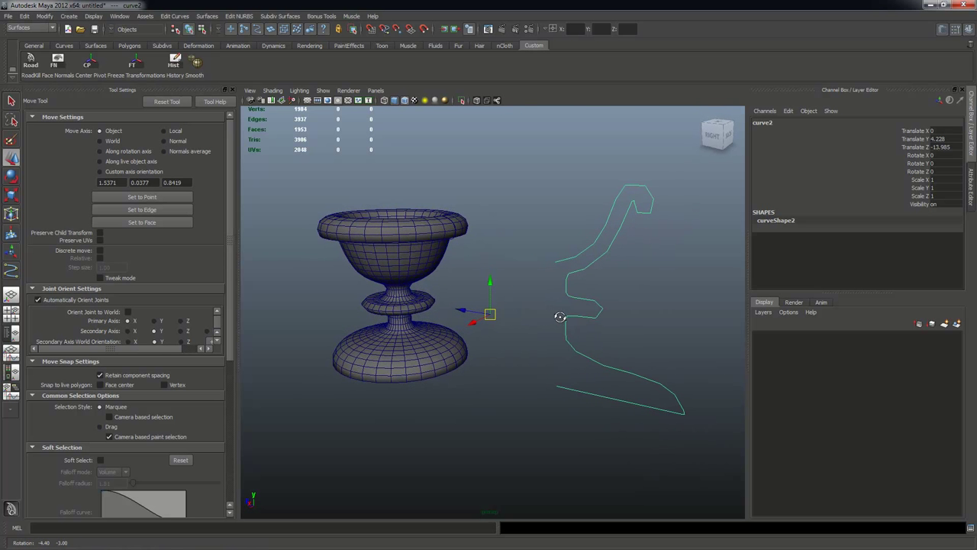
key("q")
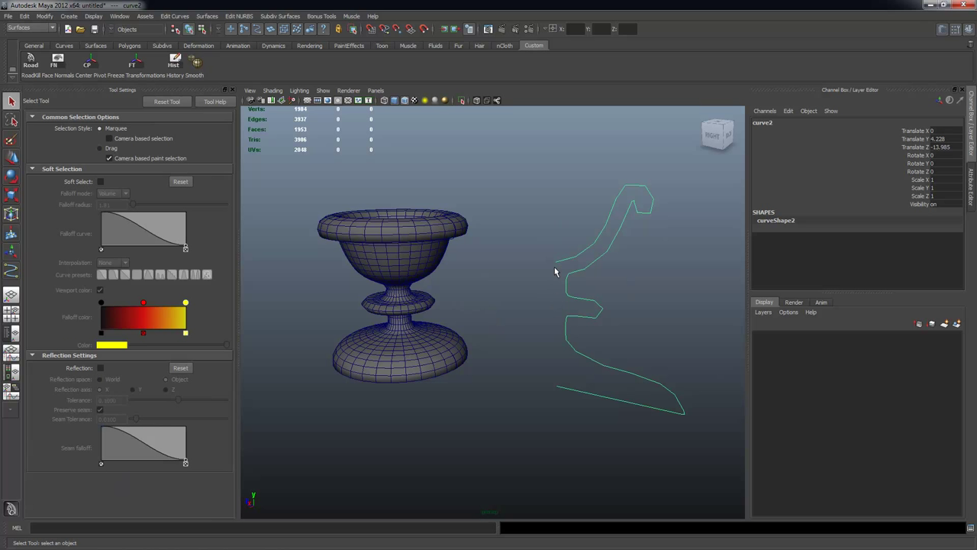
key("w")
left_click_drag(555, 342, 584, 336, "alt")
left_click_drag(519, 321, 499, 312, "alt")
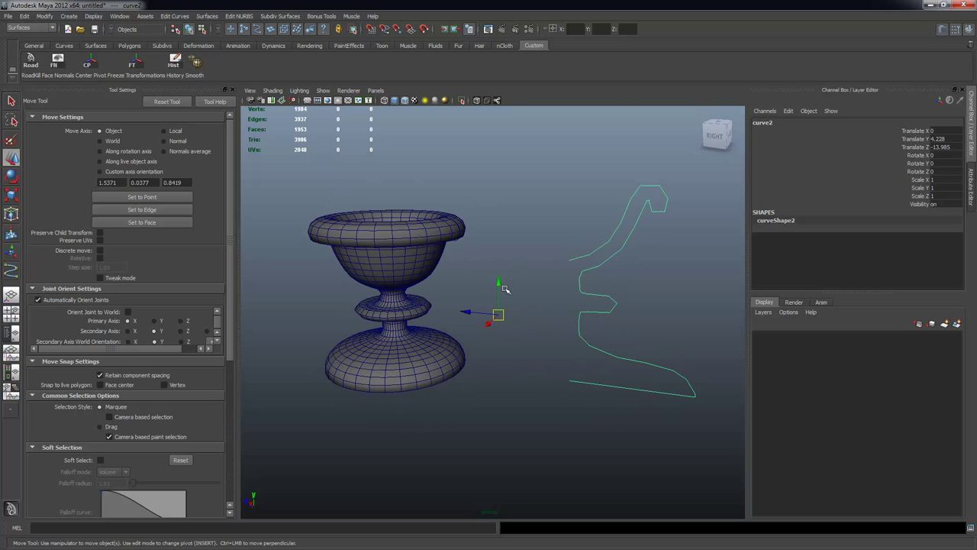
left_click_drag(583, 338, 560, 344, "alt")
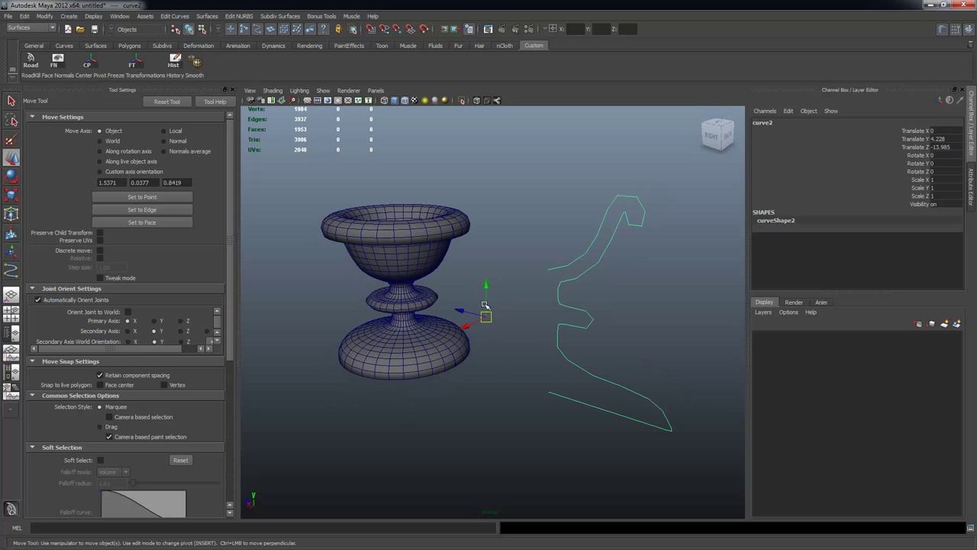
left_click_drag(495, 325, 511, 322, "alt")
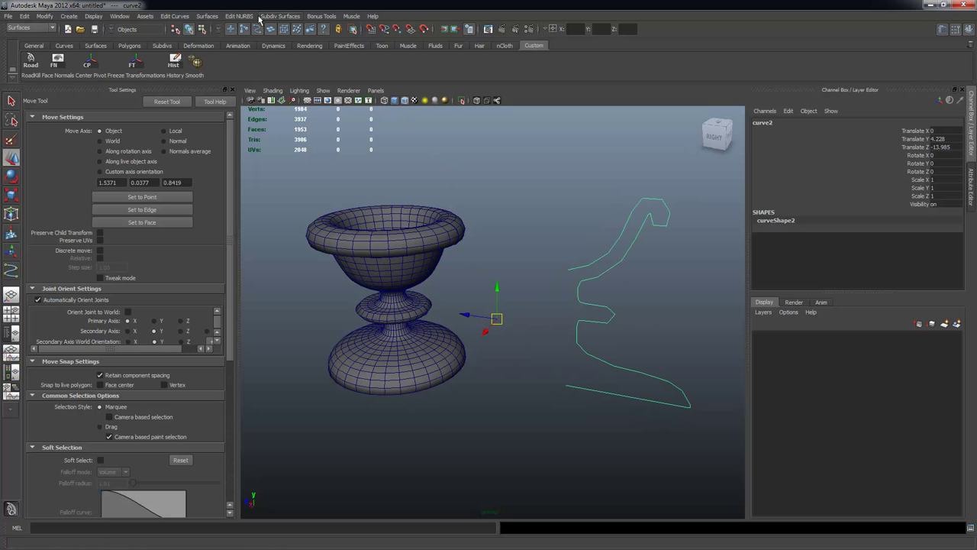
Configure the Revolve options with Linear surface degree and the Control points tessellation method, showing the curve's control vertices.
left_click(208, 17)
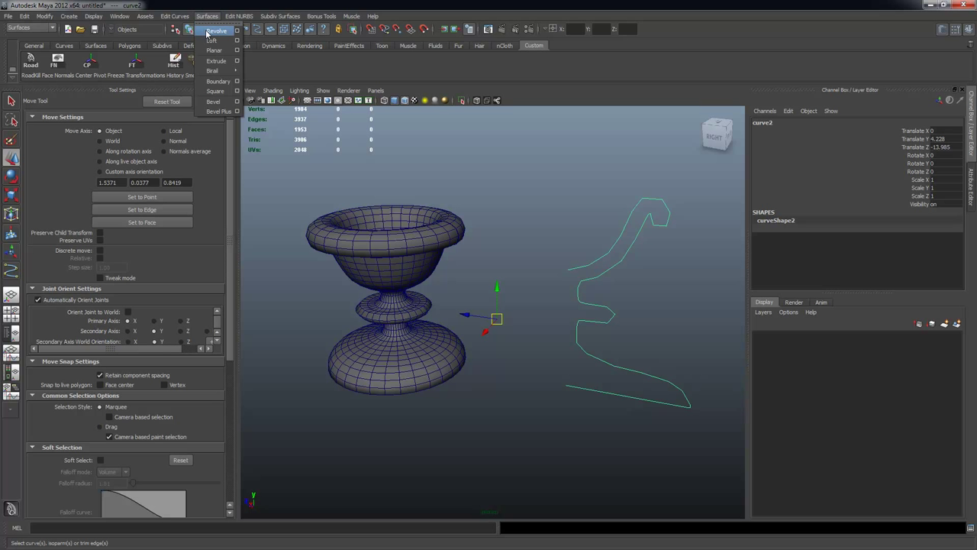
left_click(236, 31)
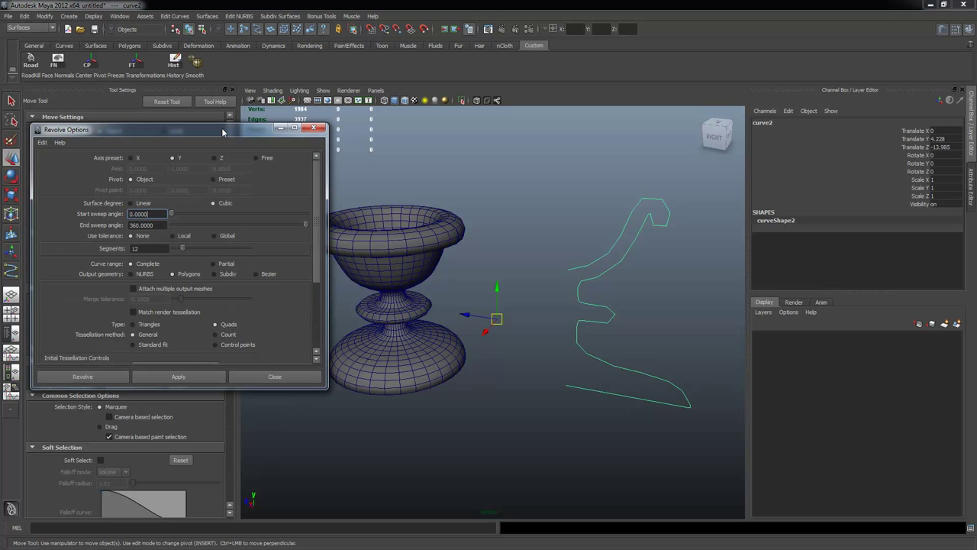
left_click_drag(222, 132, 216, 127)
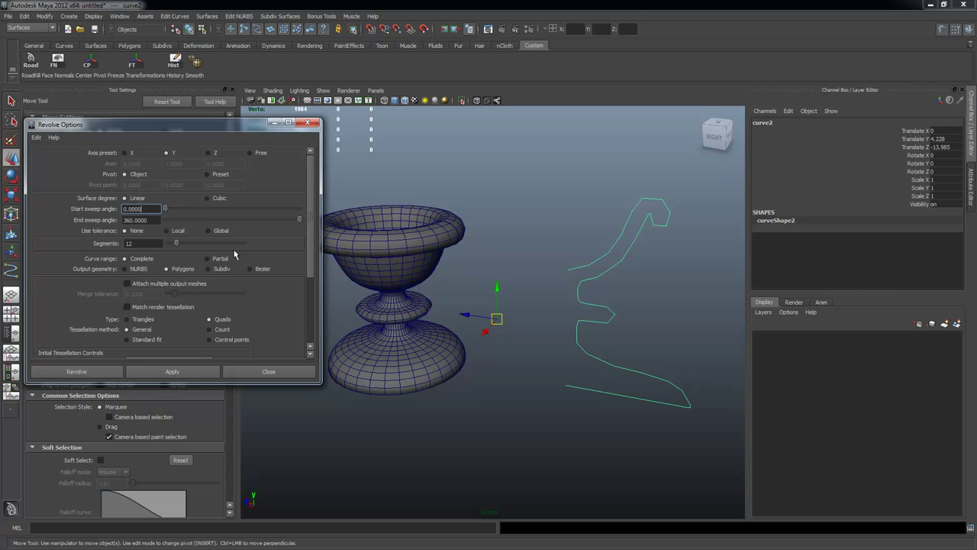
left_click_drag(316, 379, 331, 495)
right_click_drag(654, 202, 622, 202)
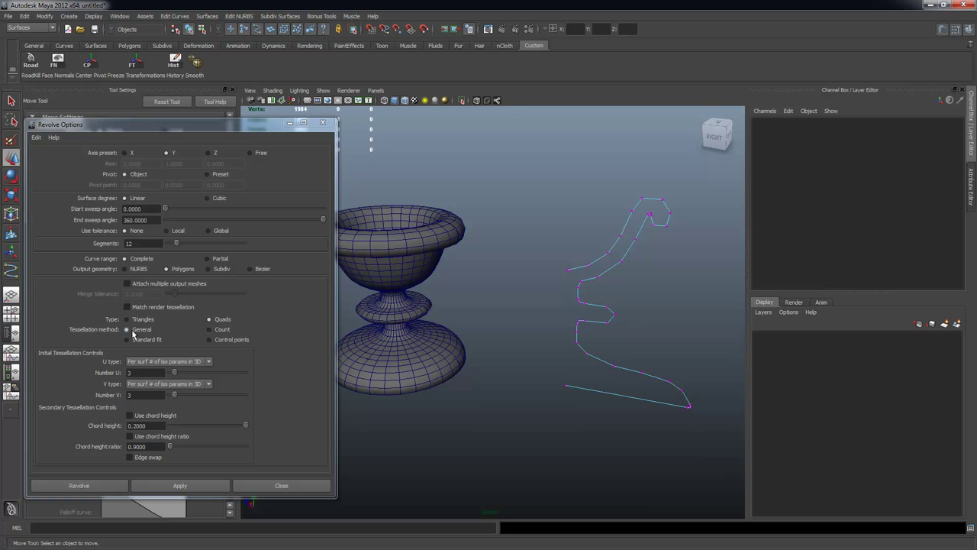
left_click(210, 339)
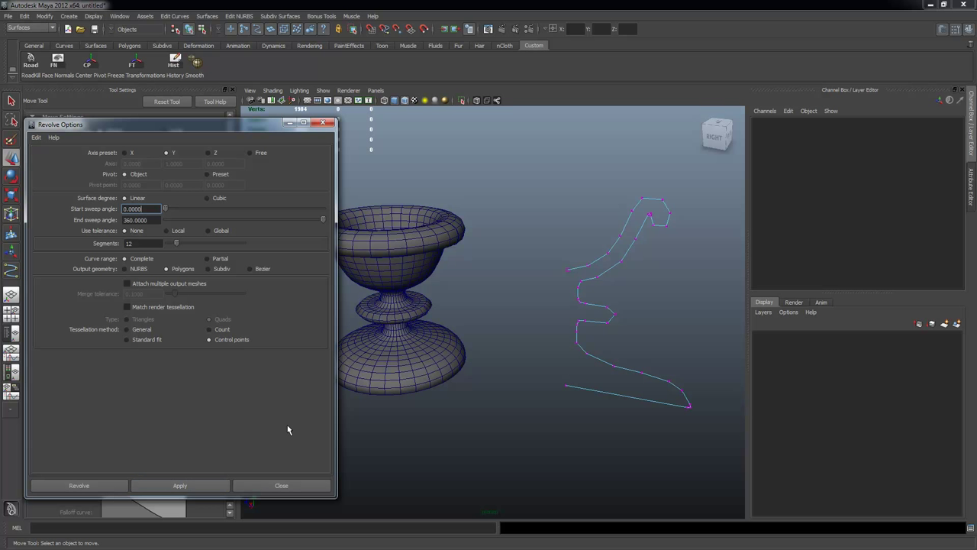
Inspect the profile curve's control vertices and return the curve to object selection.
left_click(577, 333)
key("F8")
key("F8")
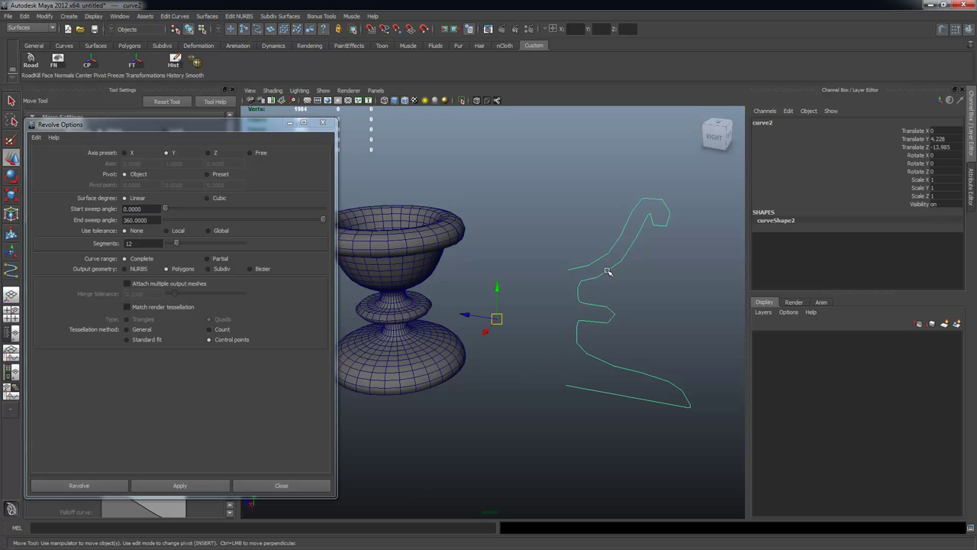
right_click_drag(599, 260, 566, 264)
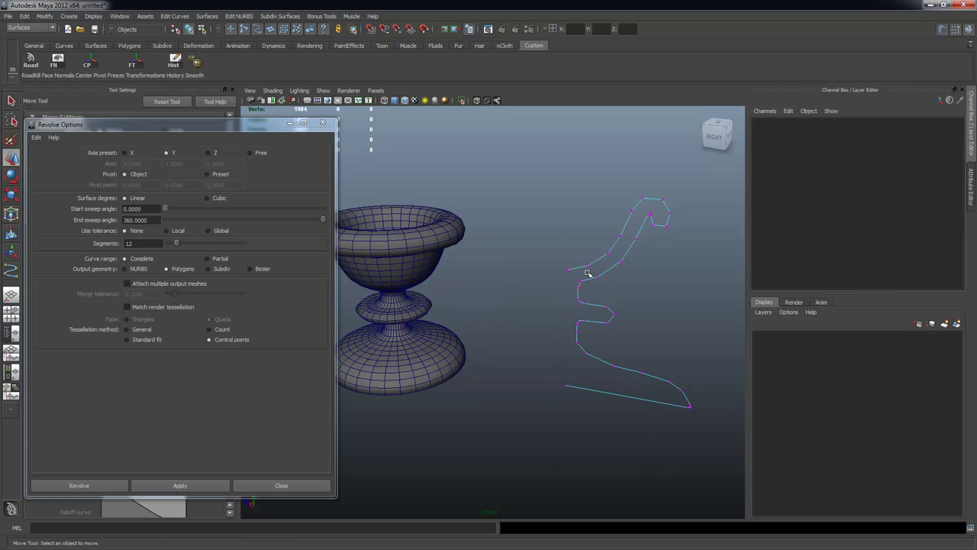
right_click(547, 235)
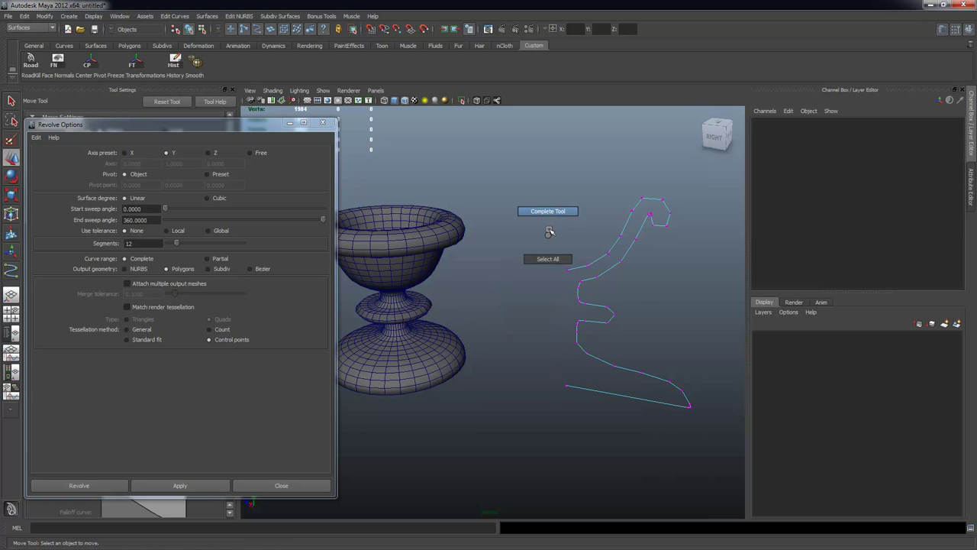
right_click(613, 257)
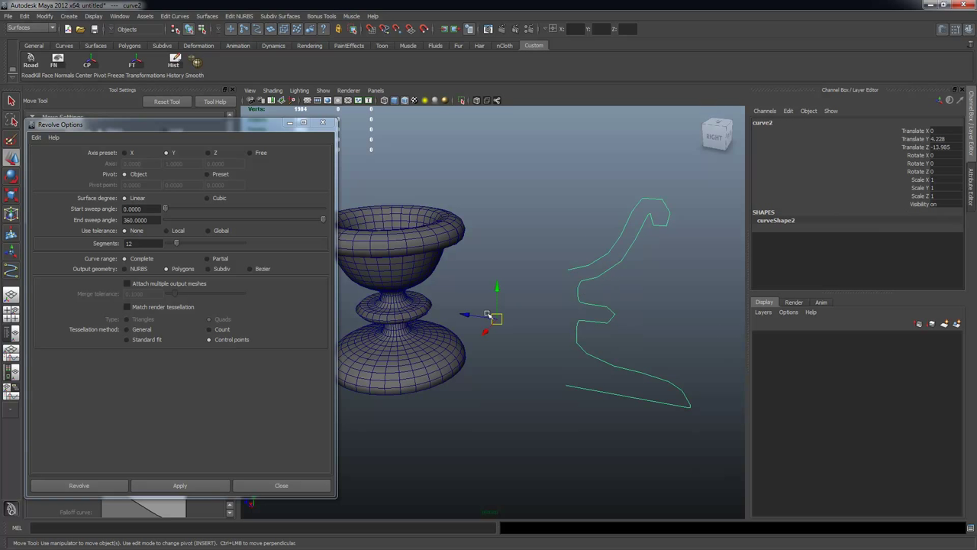
Revolve the linear profile curve around Y with 12 segments as polygons, and try deleting the surface before restoring it.
left_click(179, 485)
left_click_drag(584, 327, 593, 362, "alt")
right_click_drag(593, 361, 544, 320, "alt")
left_click_drag(545, 321, 555, 247, "alt")
left_click(566, 290)
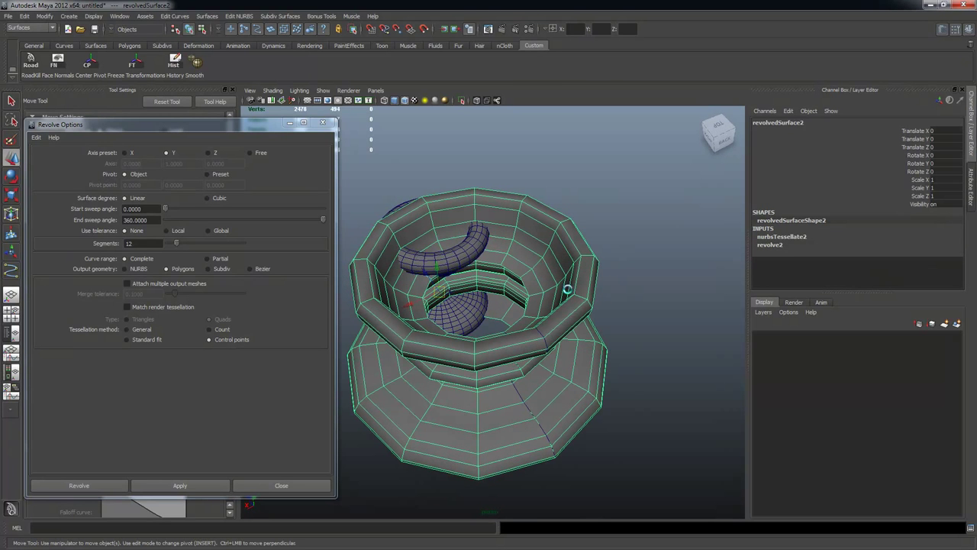
key("Delete")
key("ctrl+z")
Select the linear profile curve, enter pivot editing and try repositioning its pivot inside the revolved surface.
left_click_drag(568, 290, 530, 393, "alt")
left_click(585, 407)
right_click_drag(585, 408, 624, 416, "alt")
left_click_drag(623, 415, 606, 434, "alt")
key("Insert")
left_click_drag(436, 310, 523, 348, "alt")
middle_click_drag(523, 349, 470, 319)
left_click_drag(503, 340, 532, 309, "alt")
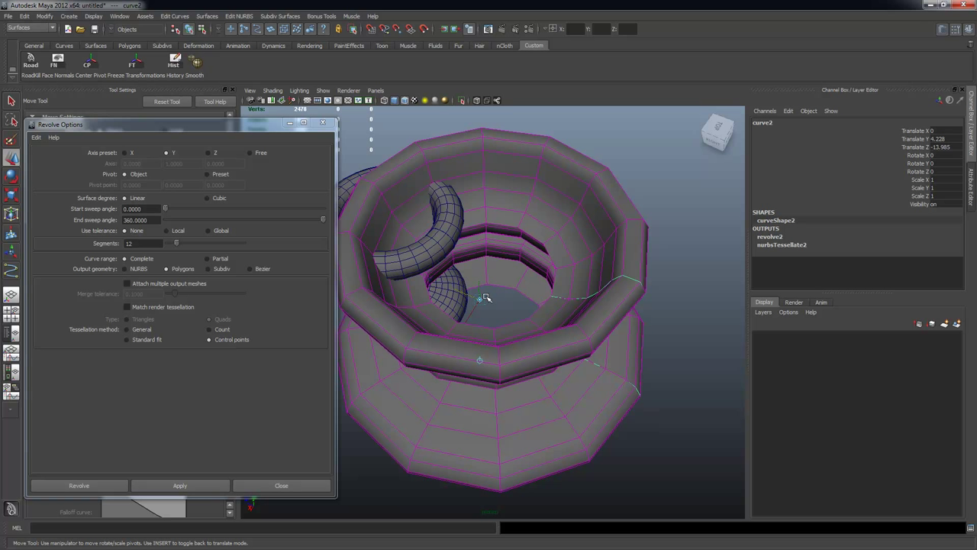
Delete the surface revolved from the linear curve and reselect that profile curve.
left_click(563, 212)
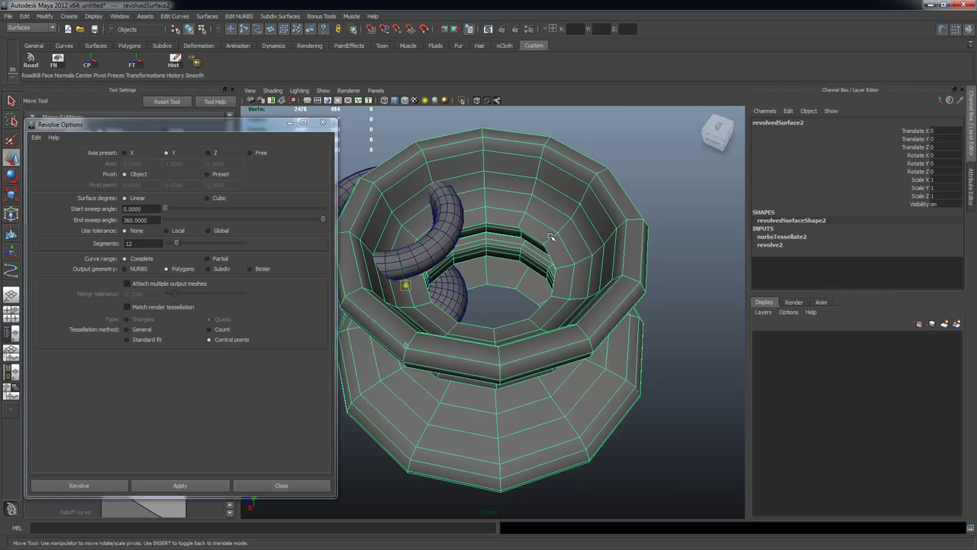
key("Delete")
left_click(606, 340)
left_click_drag(609, 342, 619, 331, "alt")
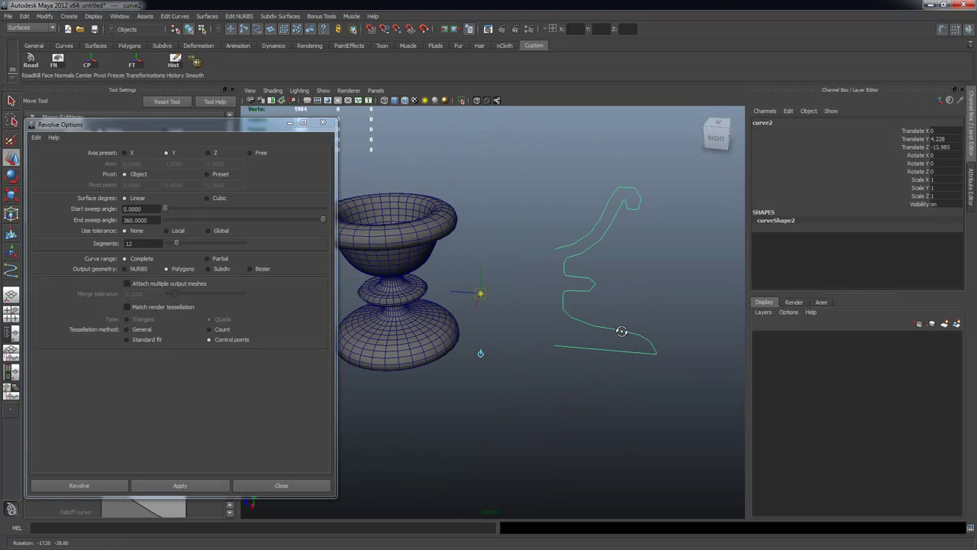
Move the linear profile curve's pivot onto the inner end of its base line and leave pivot editing.
left_click_drag(458, 293, 524, 310)
left_click_drag(551, 298, 492, 369)
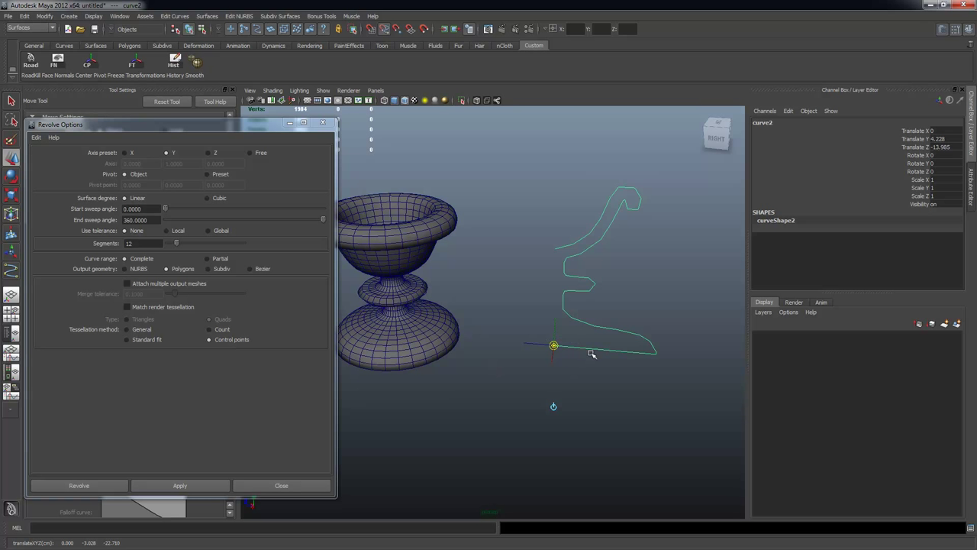
key("Insert")
left_click_drag(609, 314, 577, 328, "alt")
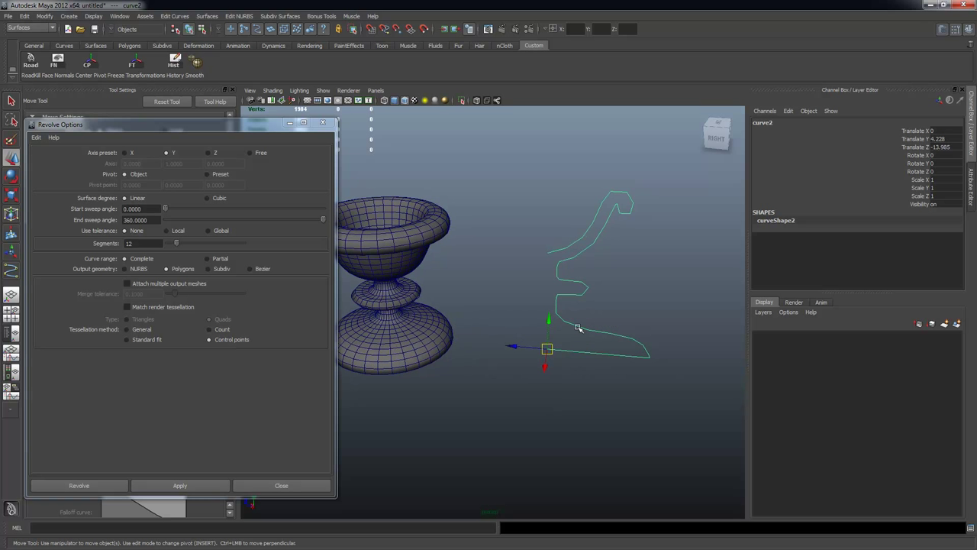
Revolve the linear profile curve around Y into a 12-segment polygon goblet and select the curve and surface in turn.
left_click(180, 485)
left_click_drag(599, 374, 545, 341, "alt")
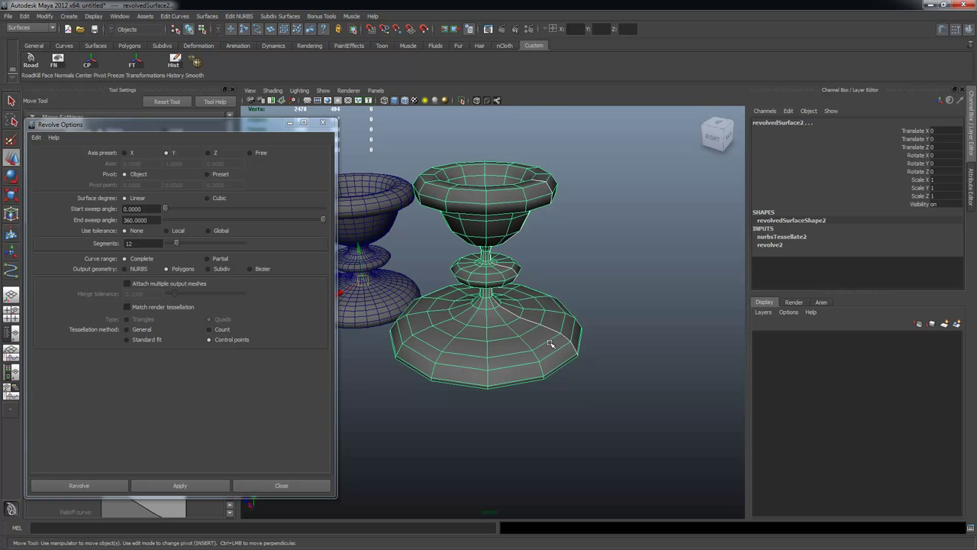
left_click(578, 350)
left_click_drag(544, 352, 567, 347, "alt")
right_click(591, 231)
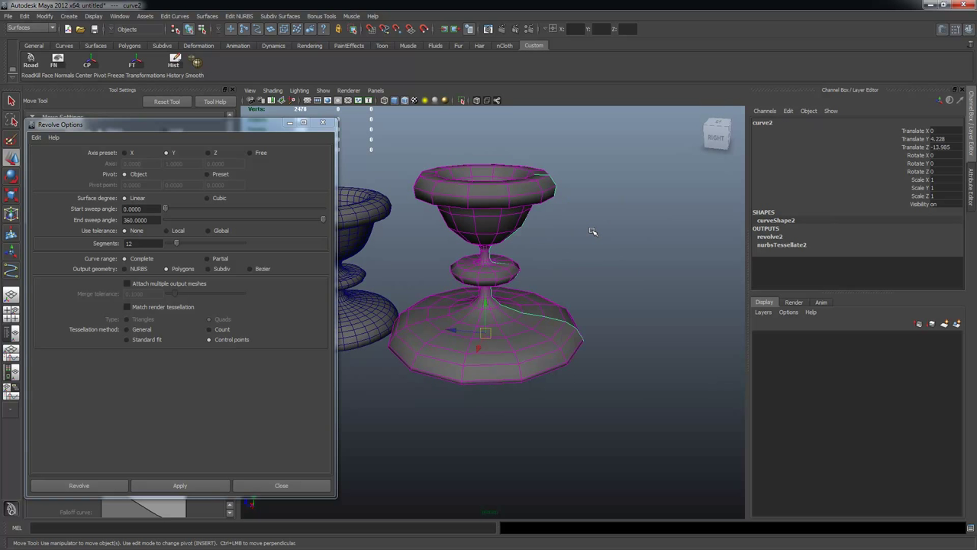
left_click_drag(559, 250, 604, 323, "alt")
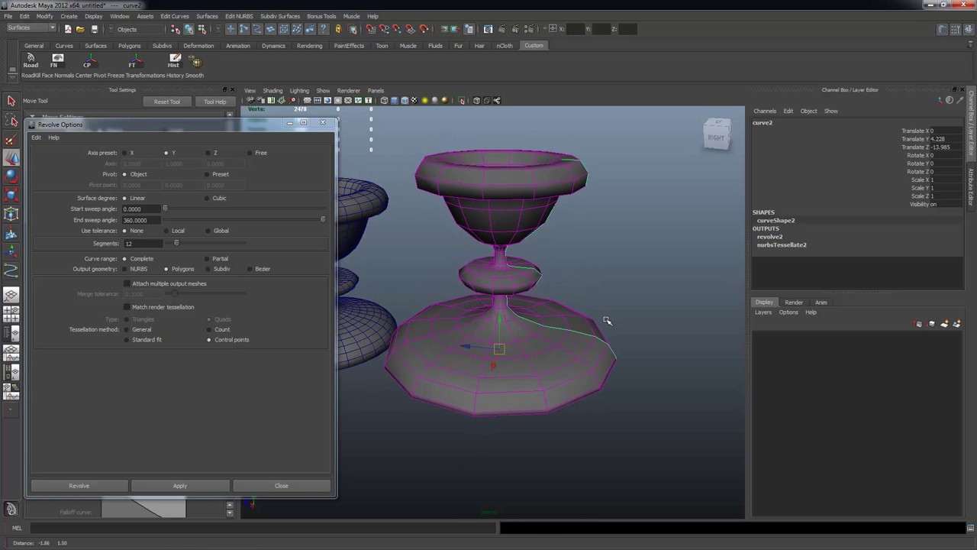
key("q")
left_click(492, 202)
left_click_drag(633, 274, 566, 403, "alt")
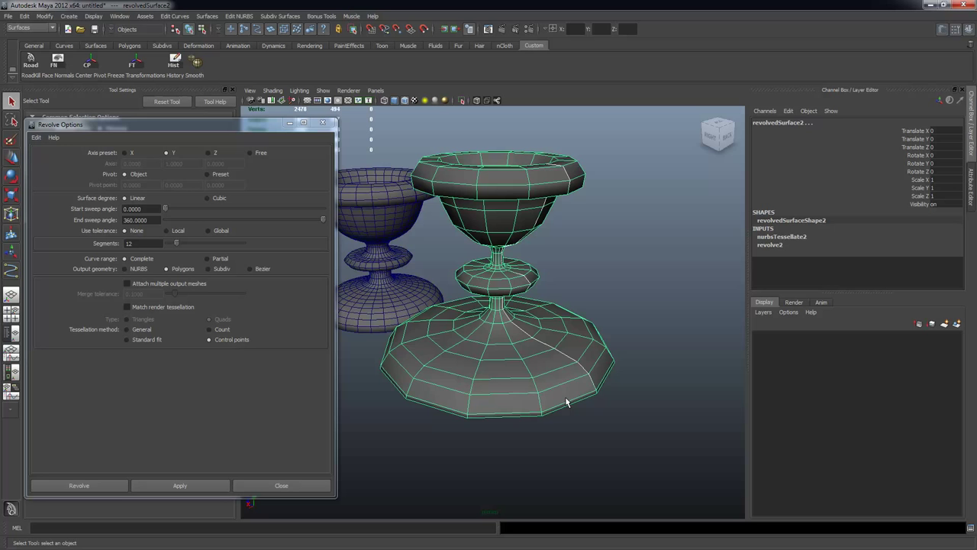
Reselect the goblet's profile curve, show its control vertices and select those from the rim down to the foot's upper slope for moving.
left_click(501, 362, "shift")
left_click_drag(604, 314, 621, 335, "alt")
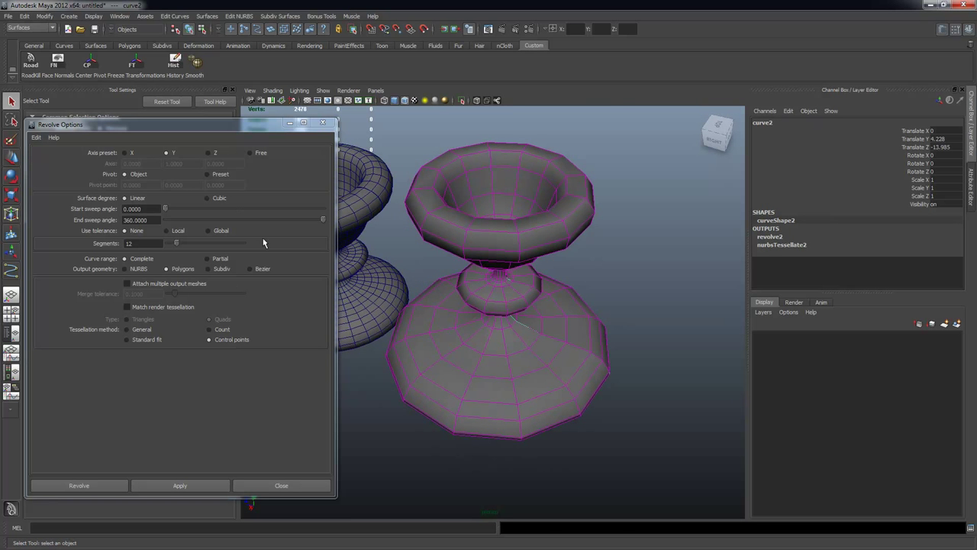
left_click_drag(543, 363, 542, 344, "alt")
mouse_move(618, 342)
left_mouse_down("alt")
mouse_move(561, 325)
mouse_move(600, 336)
left_mouse_up("alt")
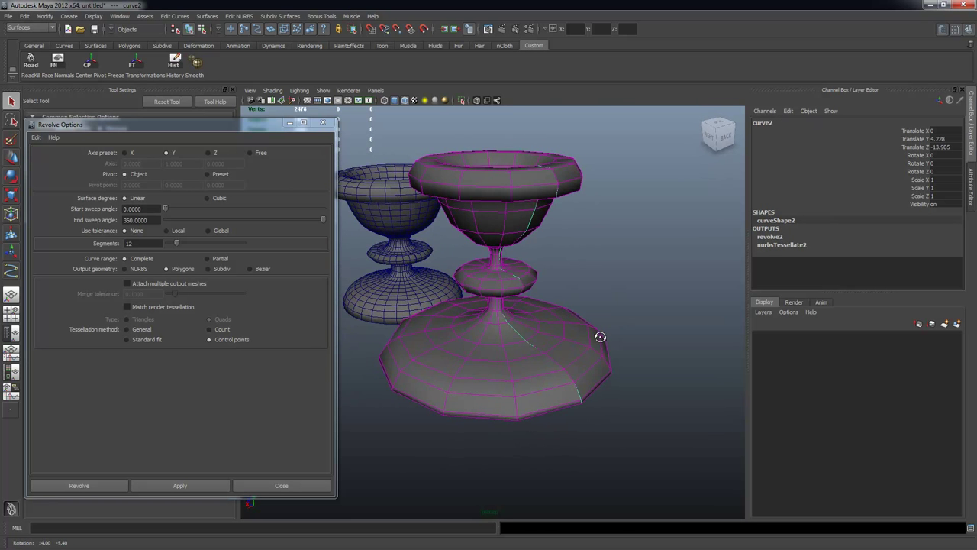
right_click(609, 287)
right_click_drag(610, 287, 580, 290)
left_click_drag(585, 307, 635, 301, "alt")
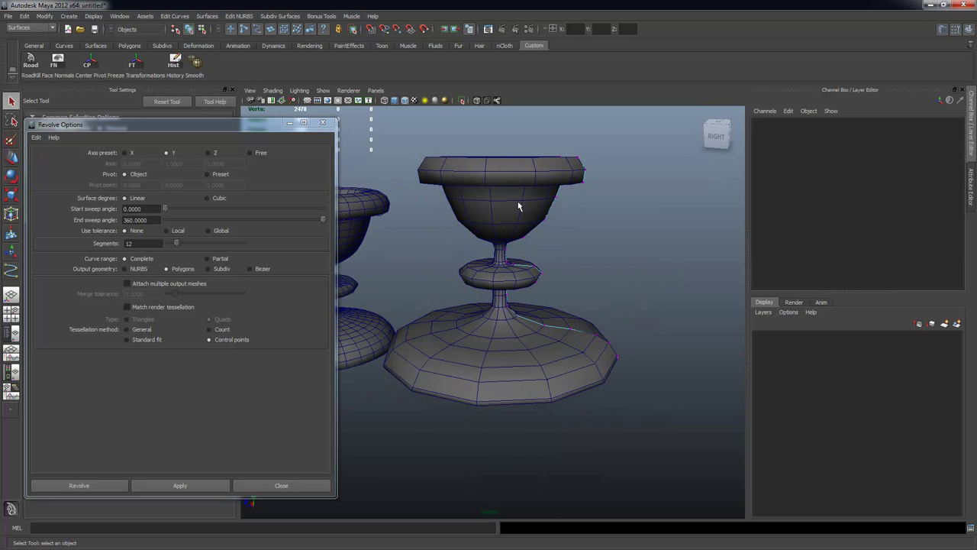
left_click(590, 333)
left_click_drag(590, 332, 604, 352, "alt")
key("w")
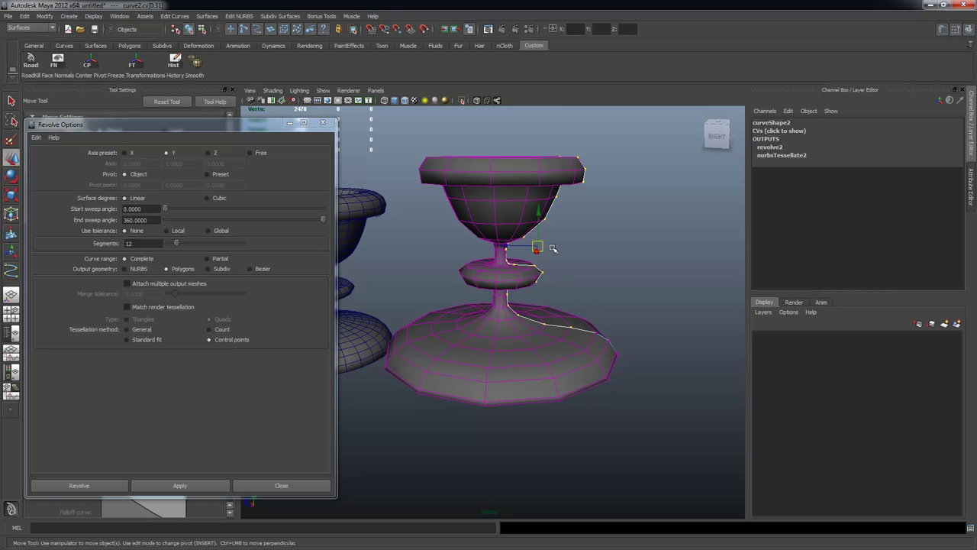
Move the selected control vertices outward from the revolve axis to widen the goblet's bowl, ring and stem.
mouse_move(516, 245)
left_mouse_down()
mouse_move(545, 248)
mouse_move(532, 246)
left_mouse_up()
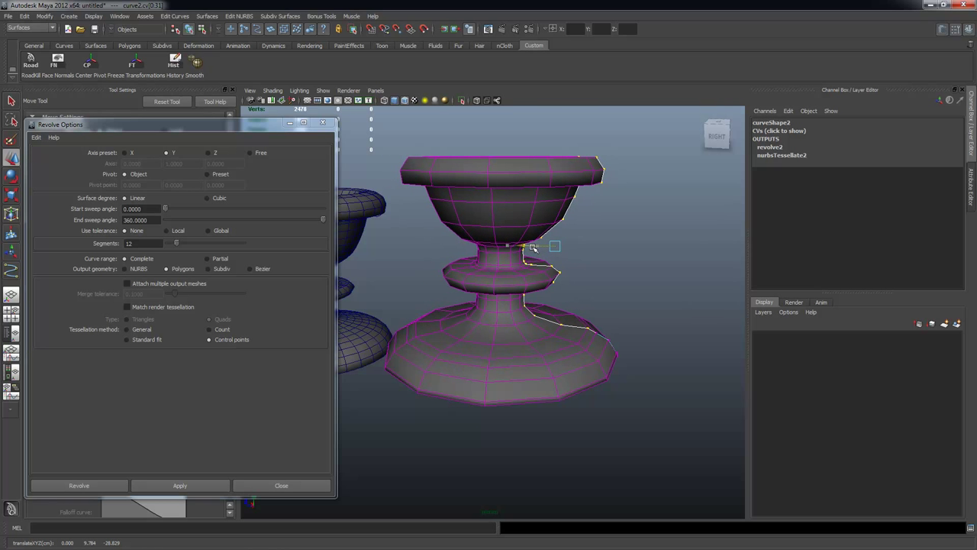
left_click_drag(588, 324, 576, 318, "alt")
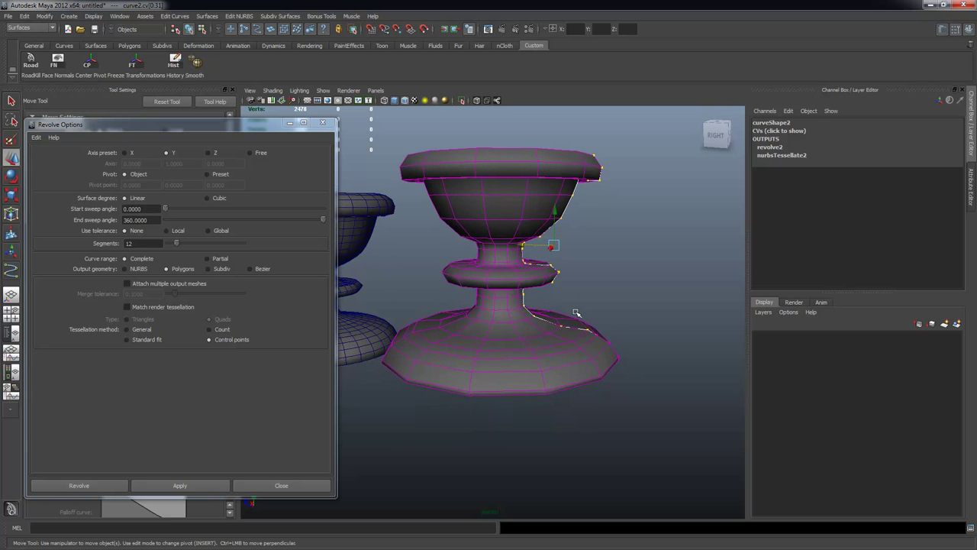
left_click_drag(606, 357, 593, 325, "alt")
left_click_drag(524, 244, 535, 247)
Examine the widened goblet from the back, from above into the bowl and from the side.
right_click_drag(653, 321, 587, 290, "alt")
left_click_drag(580, 288, 619, 312, "alt")
key("q")
right_click_drag(611, 298, 625, 317, "alt")
left_click_drag(626, 318, 417, 227, "alt")
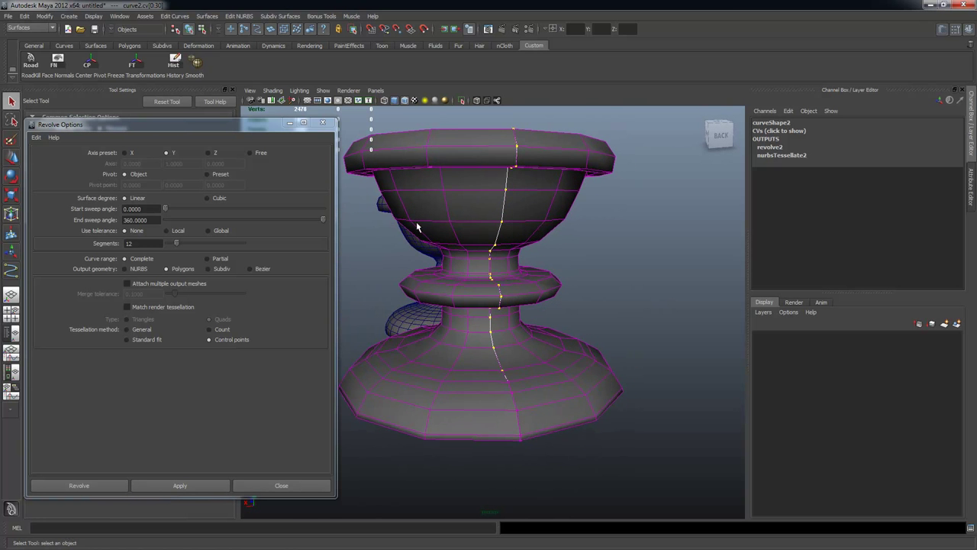
left_click_drag(554, 254, 654, 286, "alt")
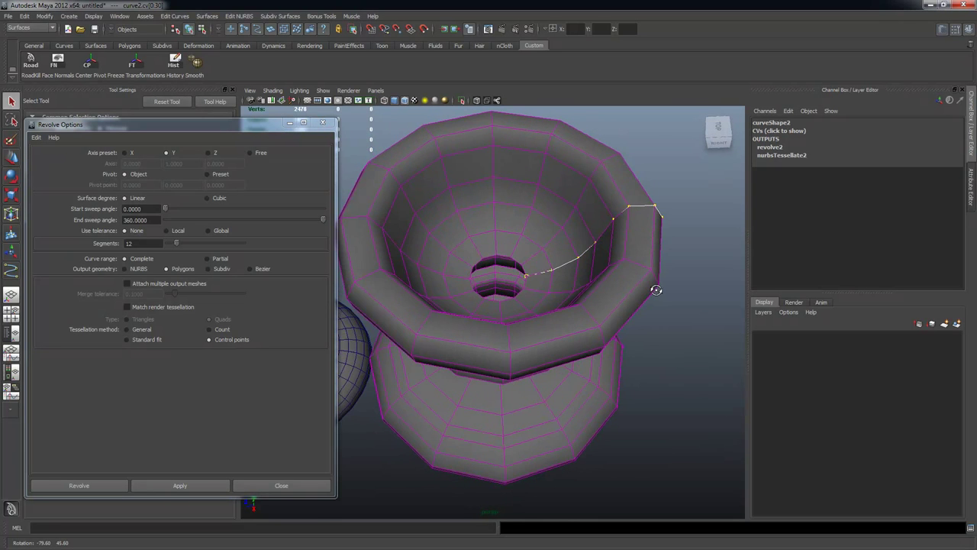
left_click_drag(531, 290, 557, 295, "alt")
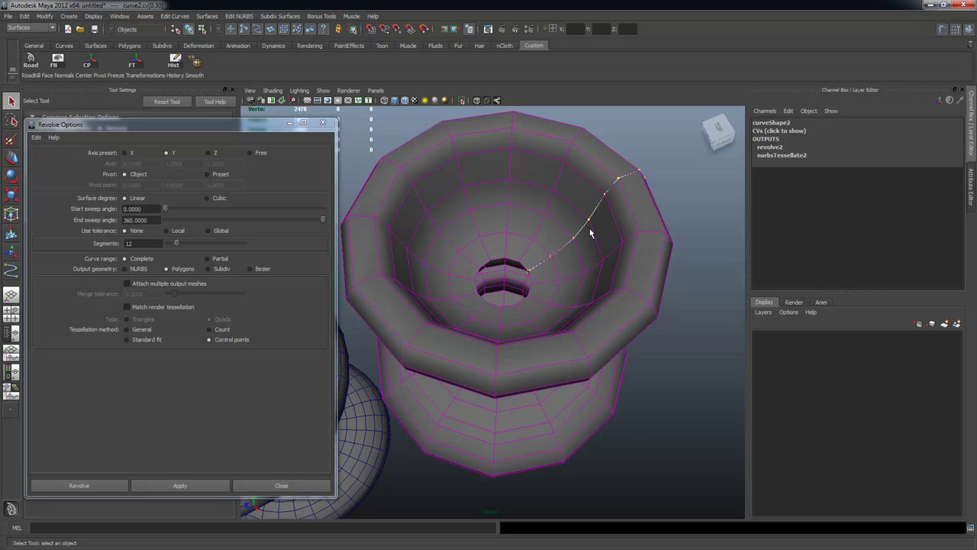
left_click_drag(646, 201, 603, 161, "alt")
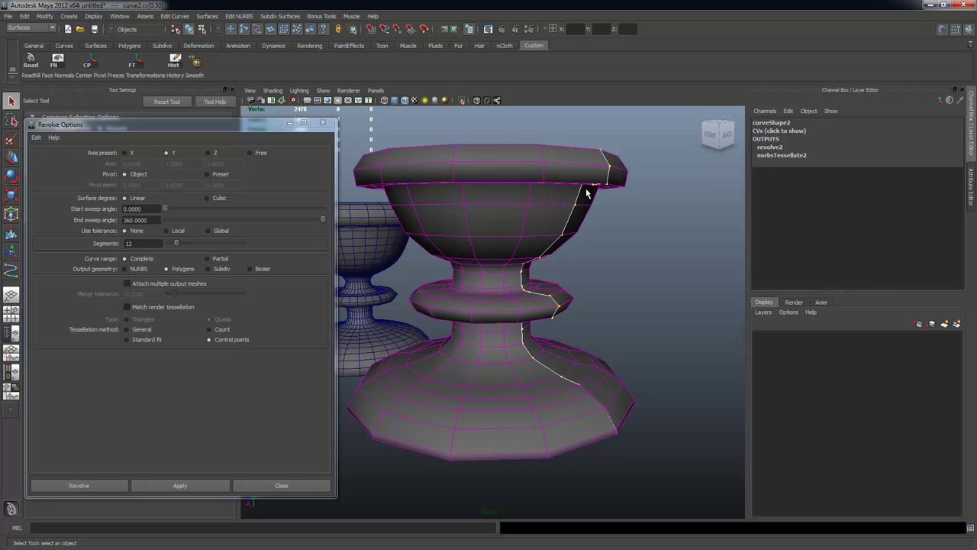
left_click_drag(565, 232, 583, 294, "alt")
right_click_drag(582, 295, 585, 275, "alt")
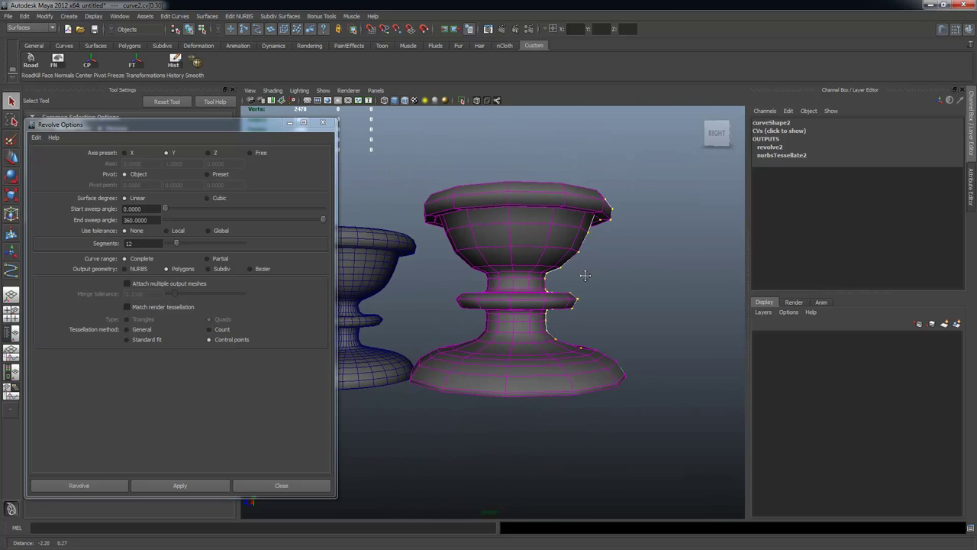
middle_click_drag(584, 275, 599, 286, "alt")
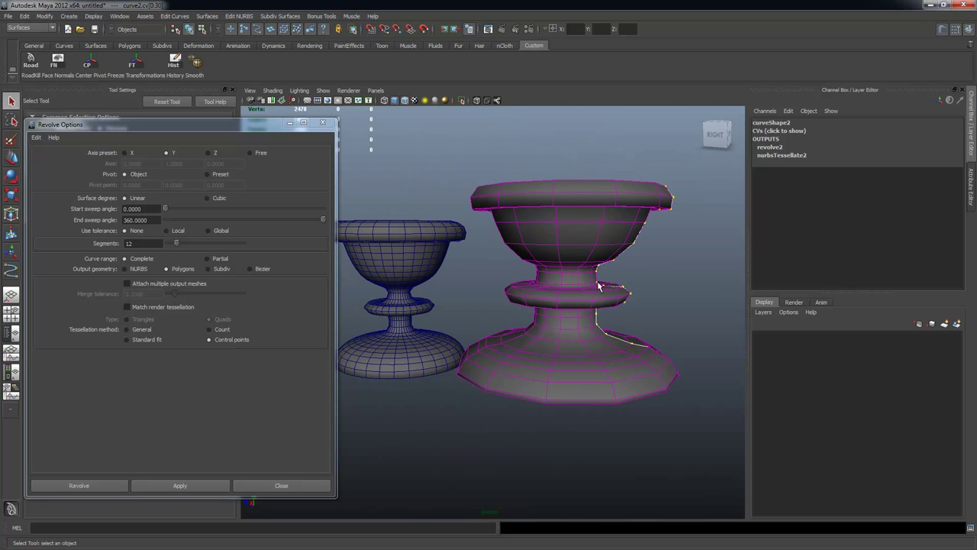
Close the Revolve options and select the new low-poly goblet surface.
left_click(326, 123)
right_click_drag(593, 267, 625, 267, "alt")
middle_click_drag(626, 267, 585, 263, "alt")
left_click(573, 236)
left_click_drag(599, 244, 523, 257, "alt")
scroll(517, 249, "up", 4)
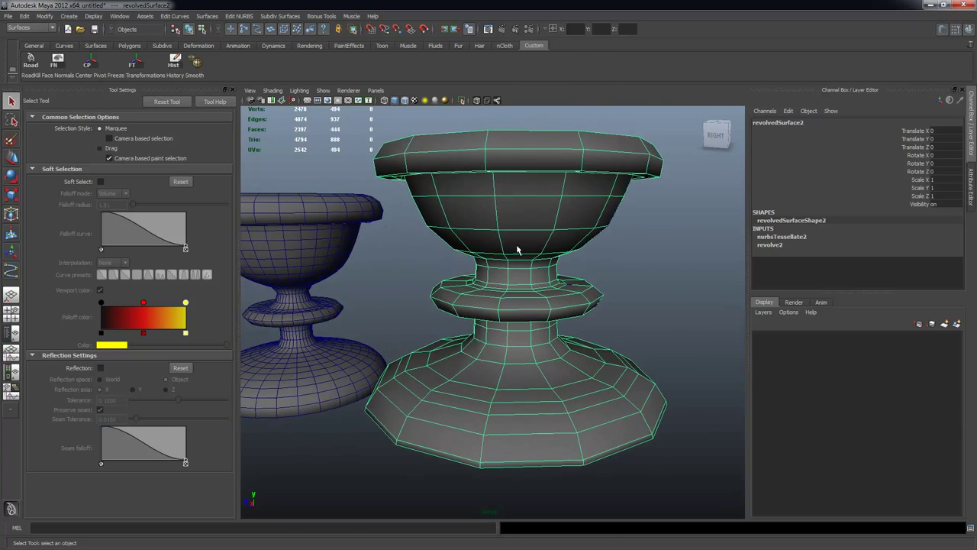
Smooth the low-poly goblet mesh and reselect it as an object.
left_click_drag(469, 208, 510, 238, "alt")
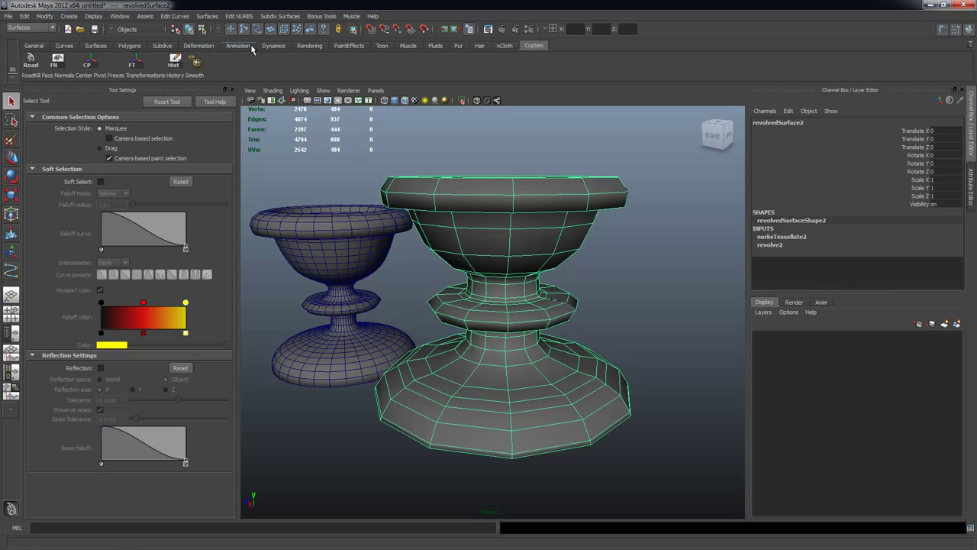
left_click(134, 47)
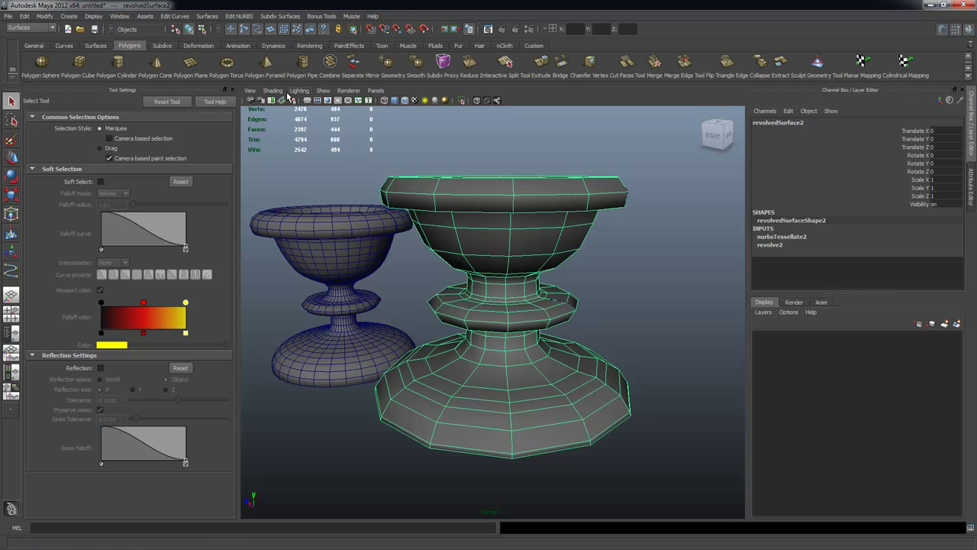
left_click(418, 67)
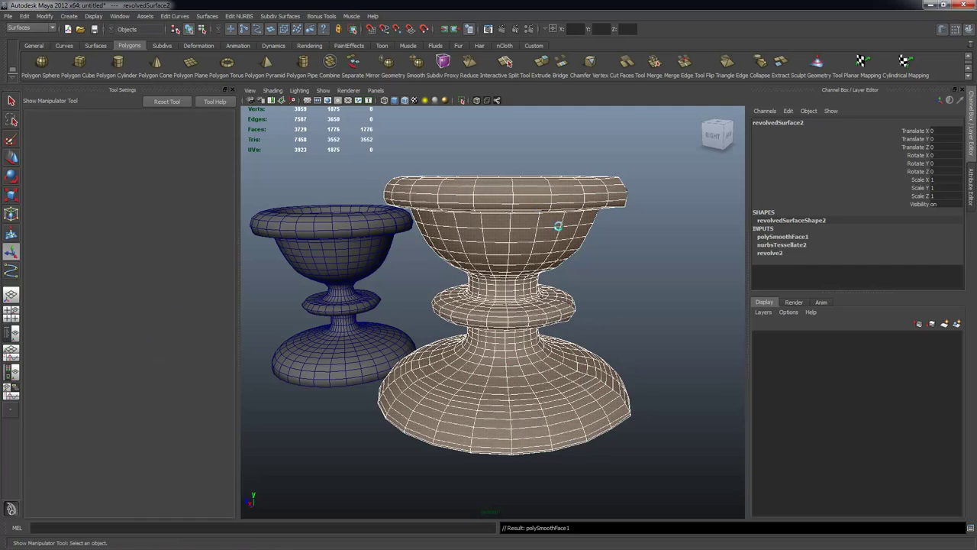
left_click(634, 268)
left_click_drag(634, 268, 644, 285, "alt")
left_click(541, 247)
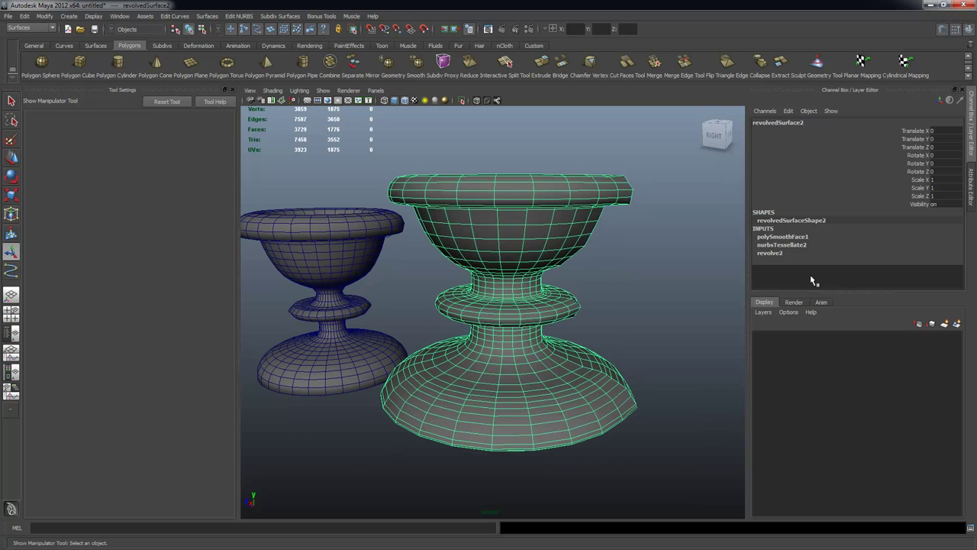
Set the goblet's polySmoothFace1 Divisions to 3 and check the seam from the back.
left_click(798, 238)
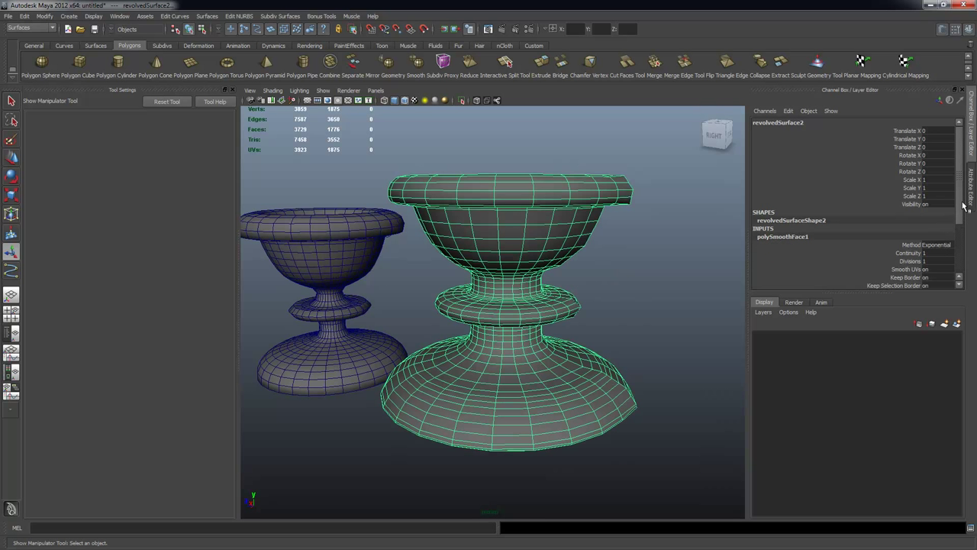
left_click_drag(962, 203, 957, 226)
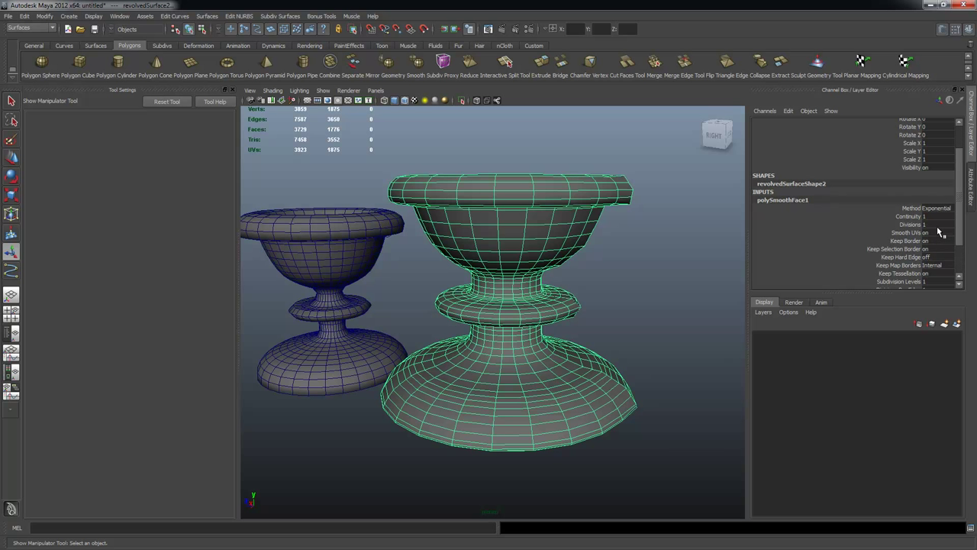
left_click_drag(960, 210, 959, 215)
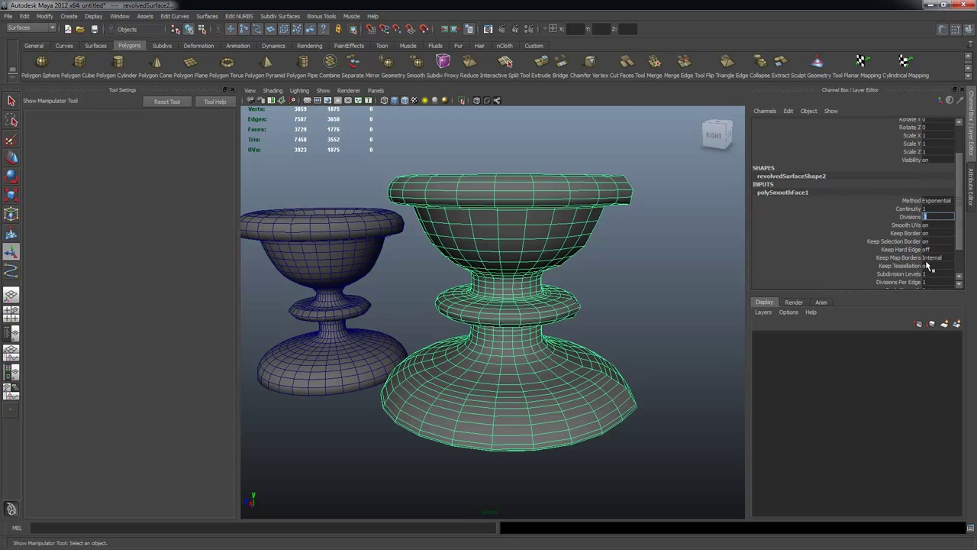
type("3")
key("Return")
left_click(643, 323)
left_click_drag(643, 323, 538, 254, "alt")
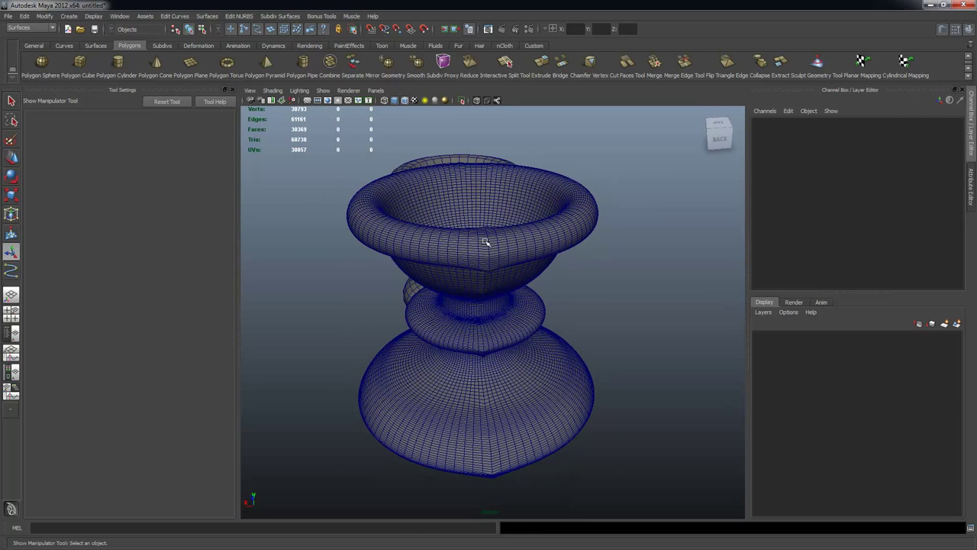
left_click_drag(483, 442, 569, 359, "alt")
Reselect the smoothed goblet and set its polySmoothFace1 Divisions to 0.
left_click(549, 212)
left_click_drag(554, 207, 666, 284, "alt")
left_click(796, 237)
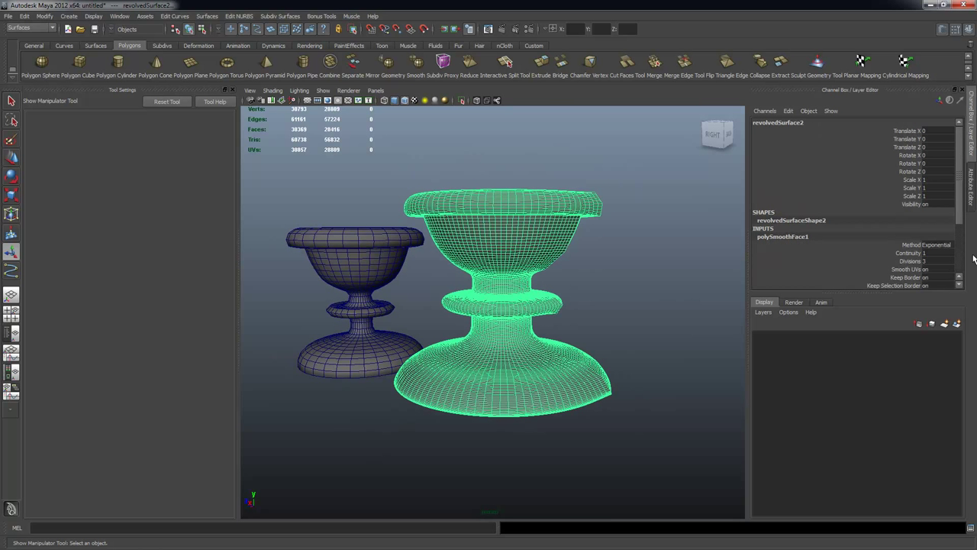
scroll(963, 218, "down", 2)
double_click(938, 225)
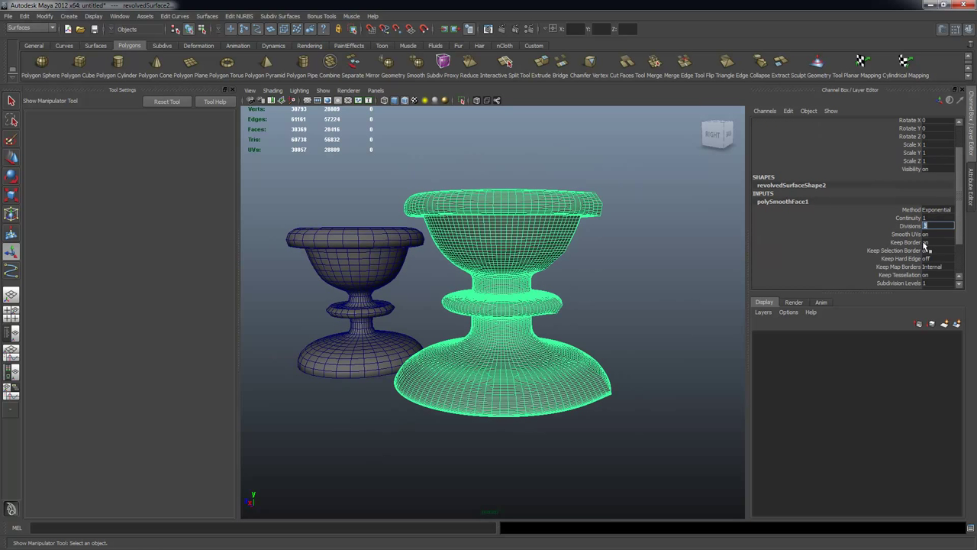
type("0")
key("Return")
Switch the low-poly goblet to vertex editing and select all of its vertices.
left_click_drag(546, 225, 617, 262, "alt")
key("q")
left_click_drag(561, 274, 534, 223, "alt")
right_click_drag(535, 223, 469, 221)
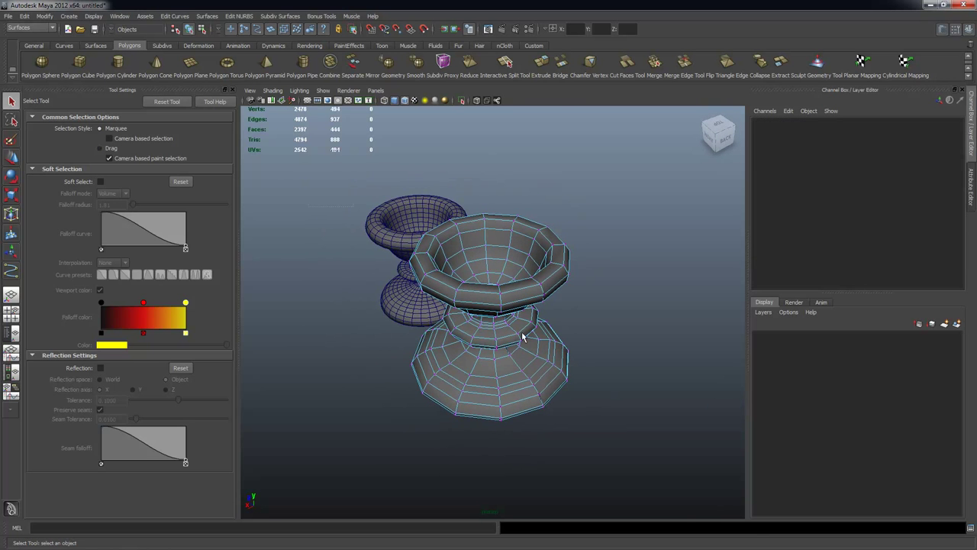
left_click_drag(309, 164, 633, 512)
right_click_drag(466, 328, 516, 342, "alt")
left_click_drag(538, 401, 488, 313, "alt")
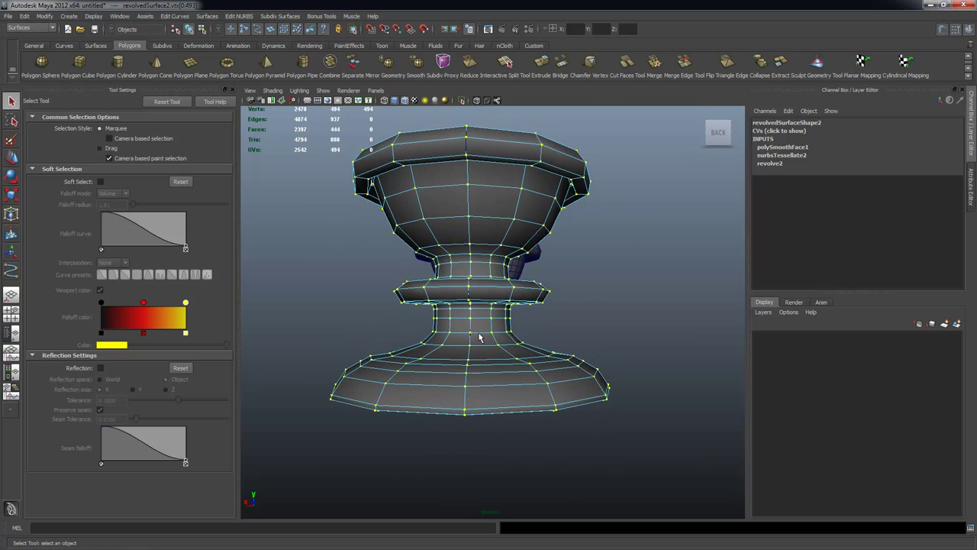
Merge the goblet's selected vertices using the Polygons command set and return to object selection.
left_click(147, 16)
left_click(152, 9)
left_click(16, 29)
left_click(30, 43)
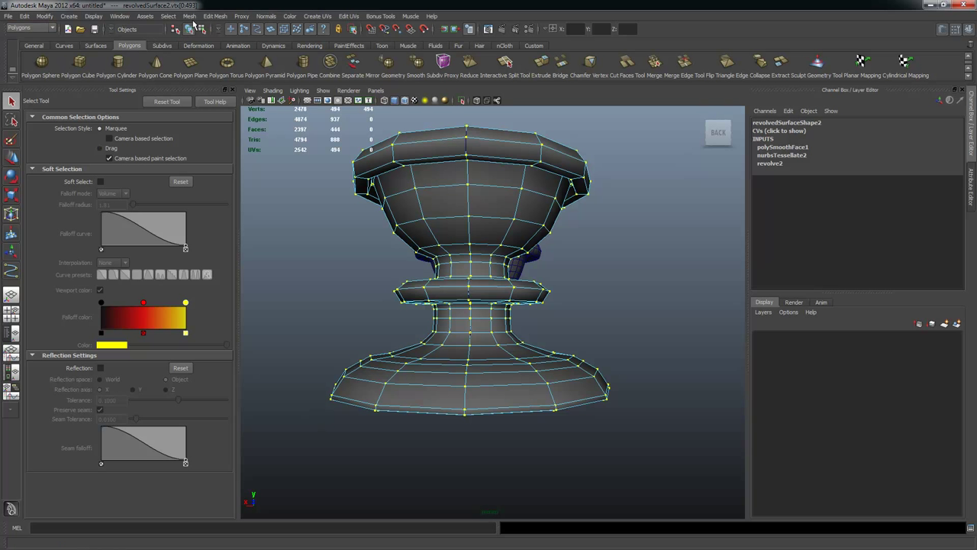
left_click(215, 17)
mouse_move(189, 17)
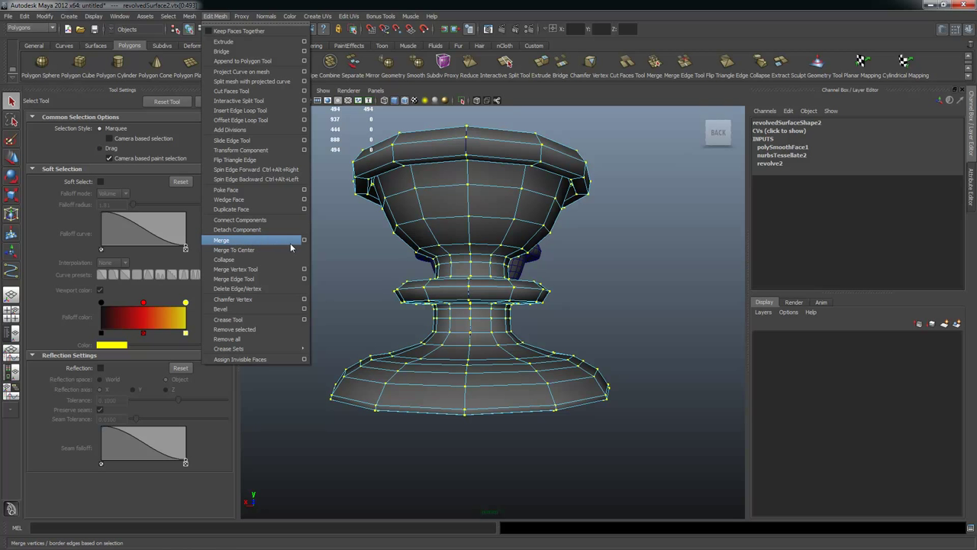
left_click(235, 241)
left_click_drag(633, 292, 596, 289, "alt")
key("F8")
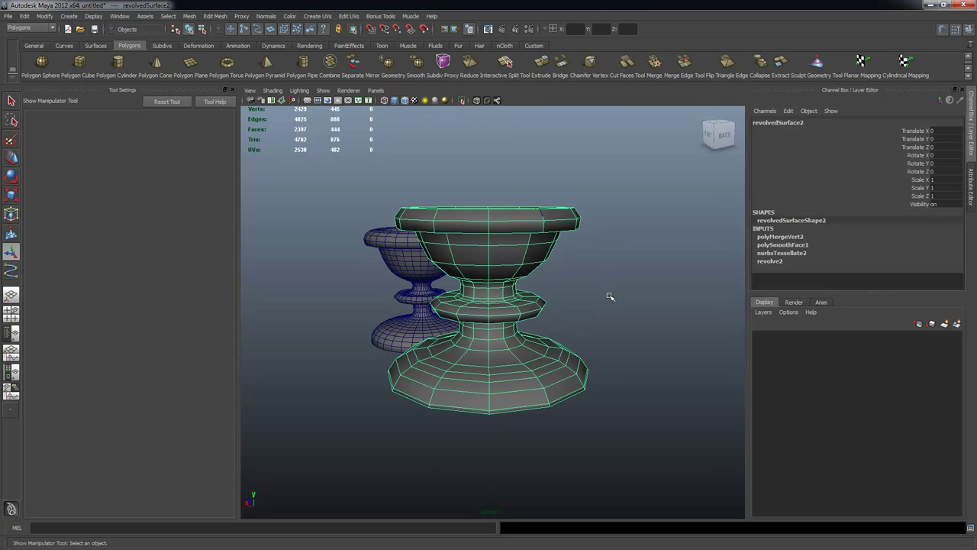
mouse_move(518, 252)
left_mouse_down("alt")
mouse_move(530, 268)
mouse_move(515, 250)
mouse_move(519, 264)
left_mouse_up("alt")
key("q")
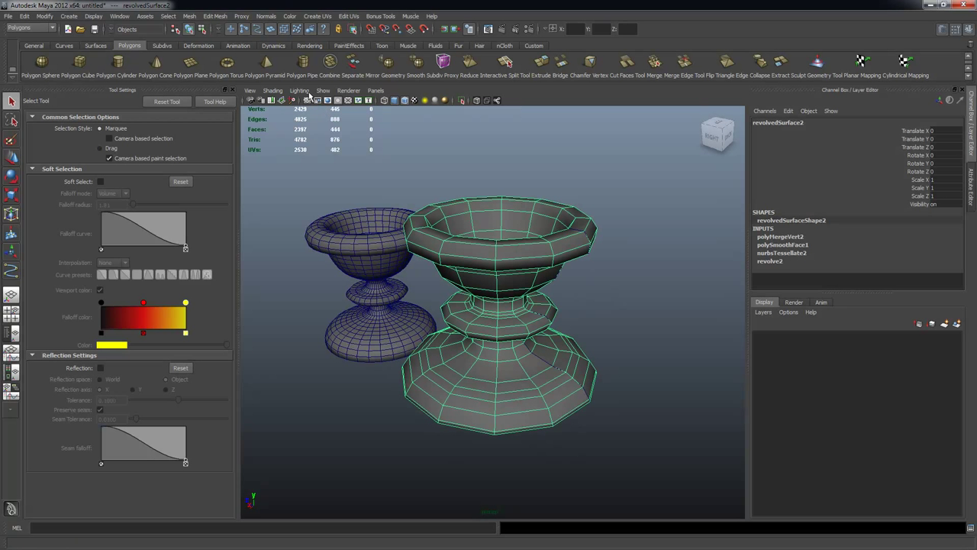
Smooth the merged low-poly goblet mesh and frame it for a closer look.
left_click(416, 61)
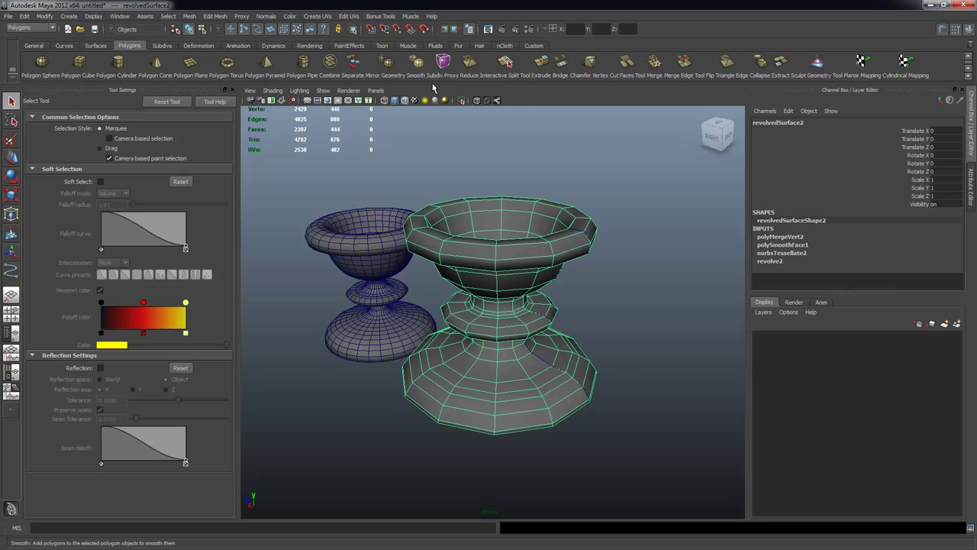
left_click(632, 240)
left_click_drag(631, 240, 504, 277, "alt")
left_click(503, 277)
key("f")
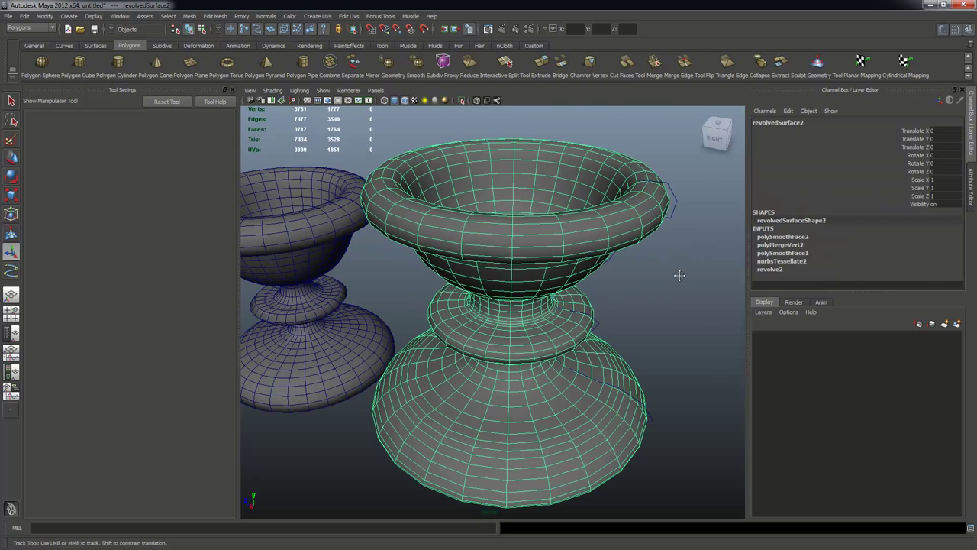
scroll(680, 273, "down", 1)
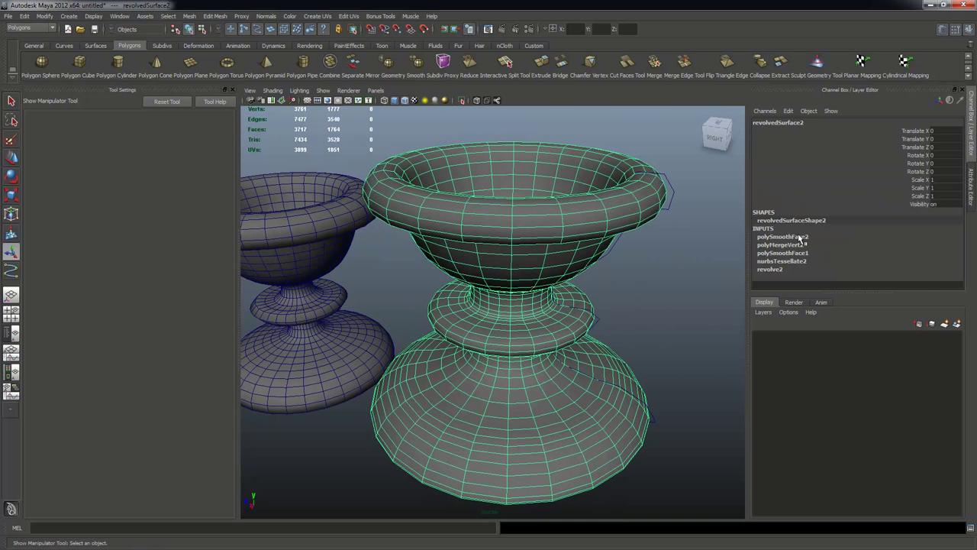
Set the goblet's polySmoothFace2 Divisions to 2.
left_click(799, 237)
left_click(936, 261)
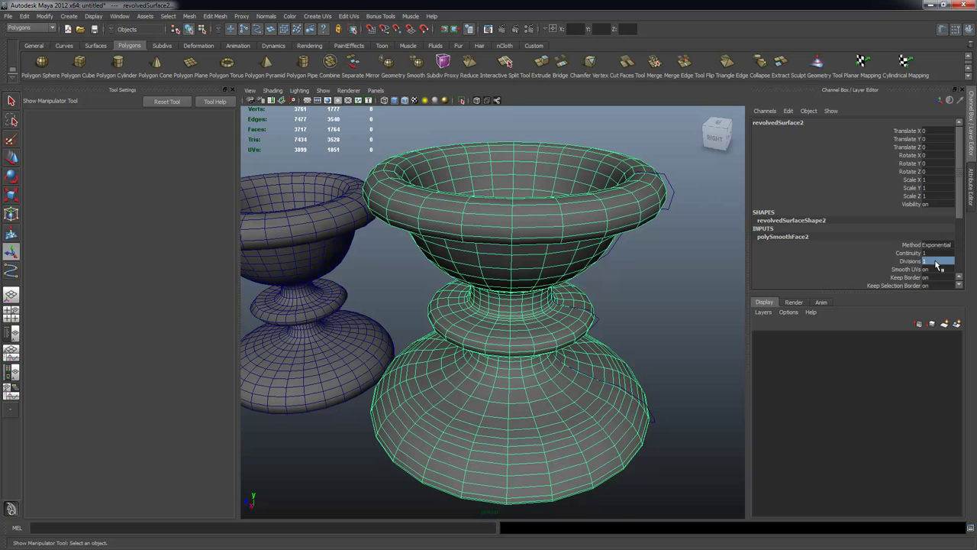
type("2")
key("Return")
left_click_drag(701, 236, 679, 226, "alt")
key("1")
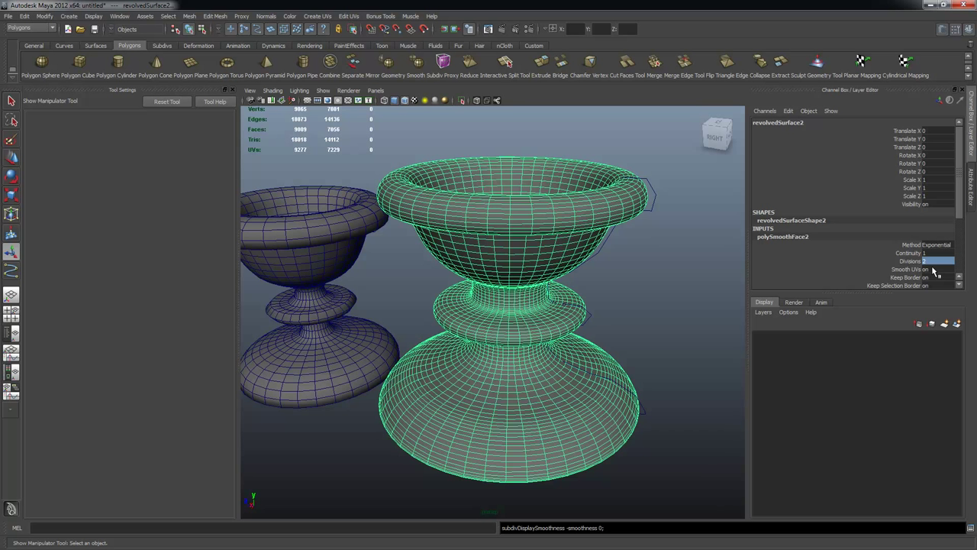
Compare the goblet at polySmoothFace2 Divisions 0 and 2, then deselect it and inspect both goblets at Divisions 2.
left_click(941, 261)
type("0")
key("Return")
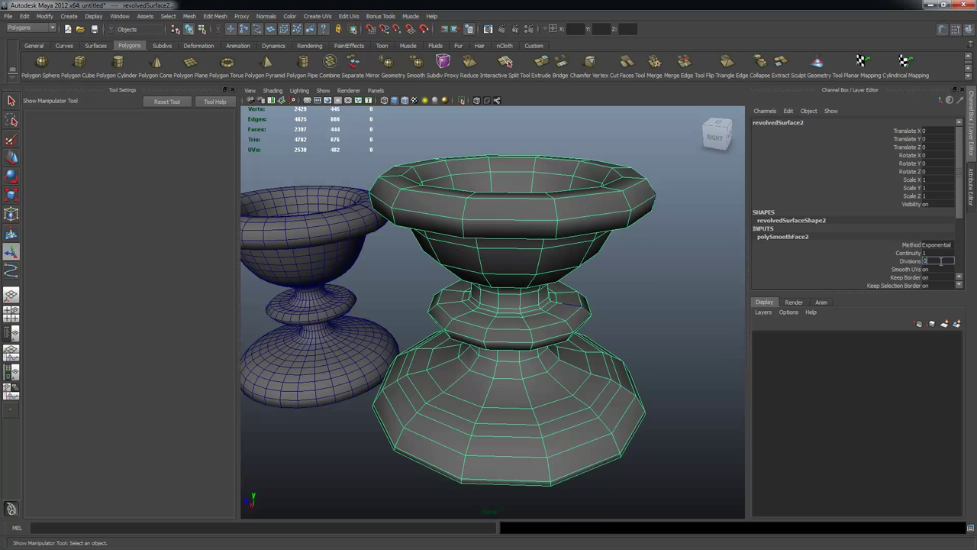
type("2")
key("Return")
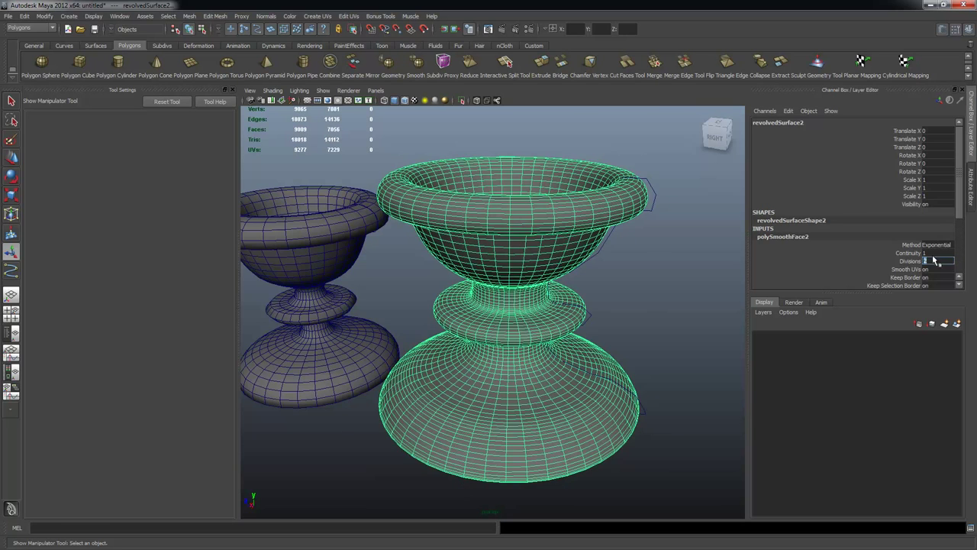
left_click_drag(626, 288, 578, 270, "alt")
left_click(632, 283)
left_click_drag(633, 283, 622, 336, "alt")
key("q")
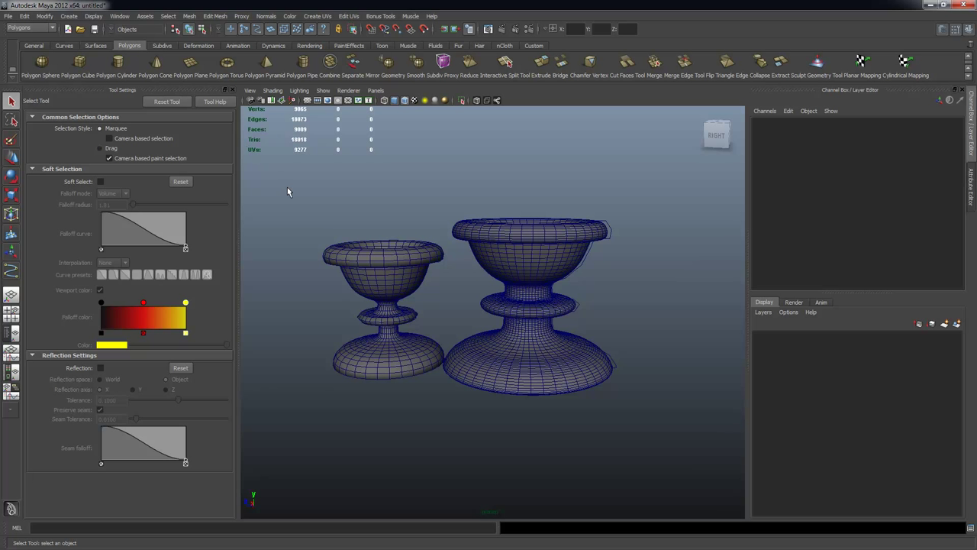
Start a new empty scene, discarding the goblets, and show the front view at full size.
left_click(7, 16)
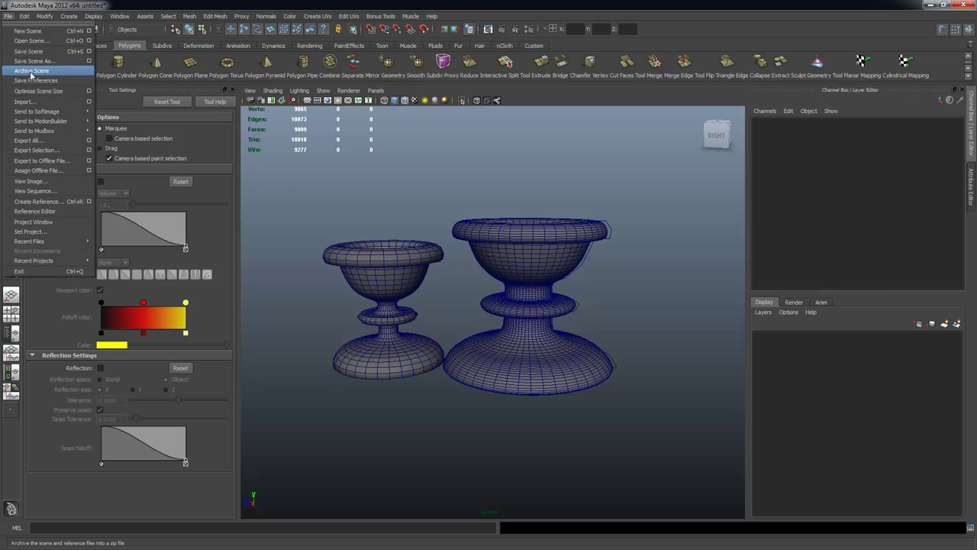
left_click(28, 31)
left_click(487, 282)
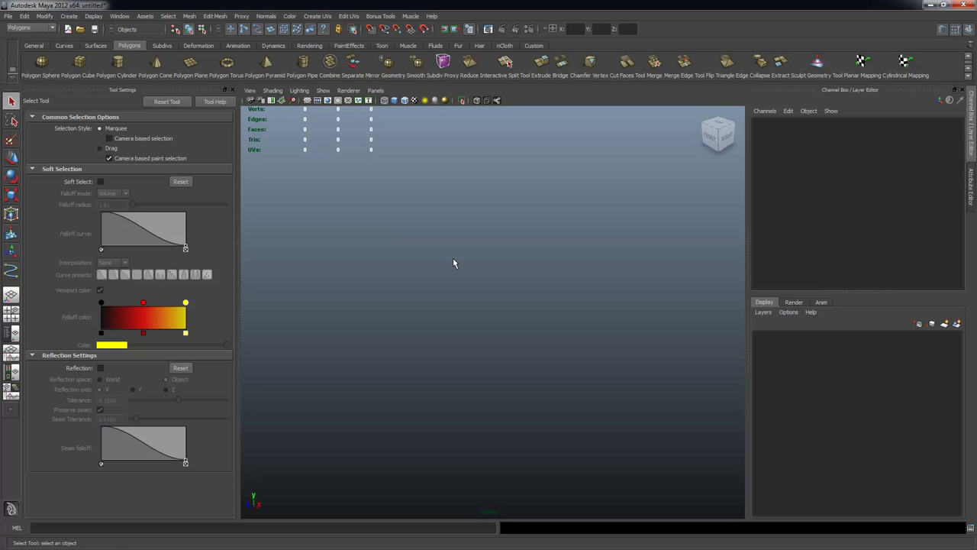
key("space")
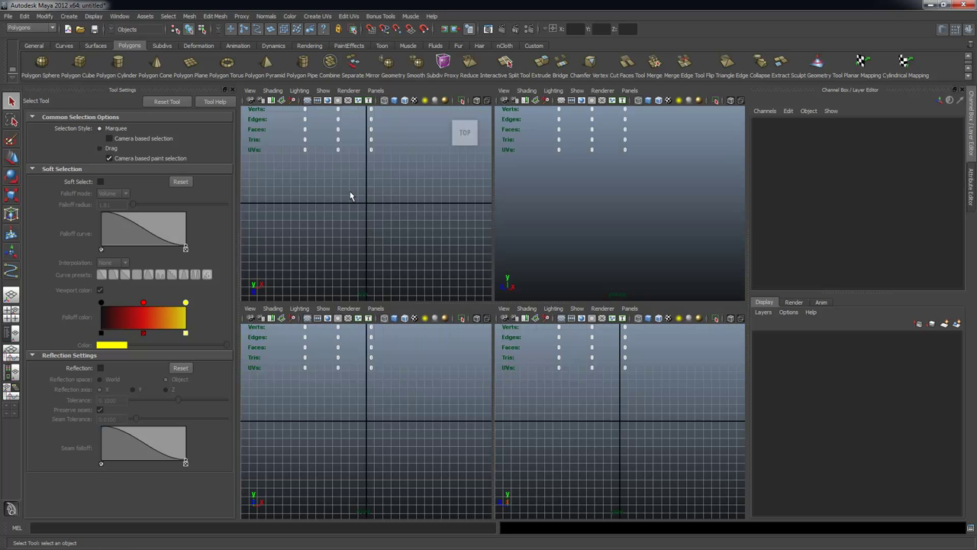
key("space")
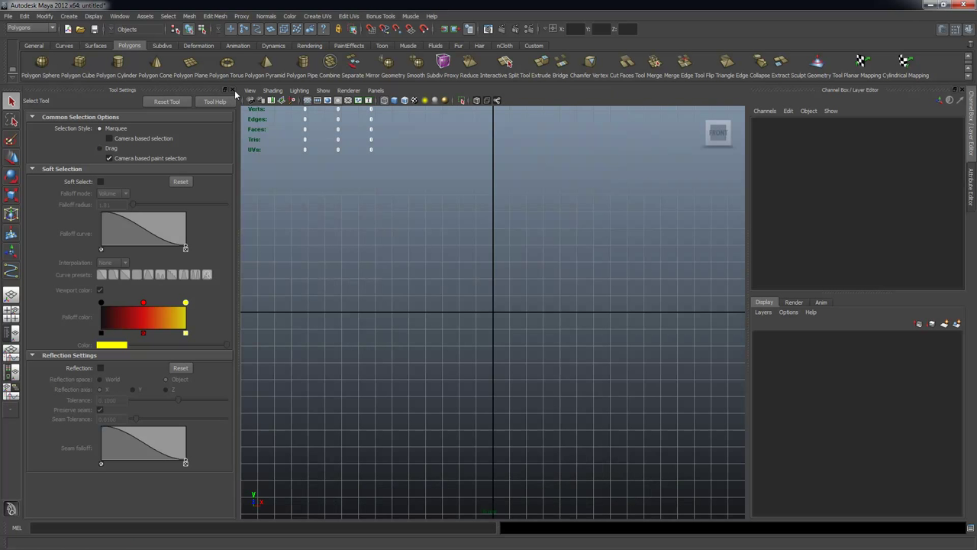
Open the CV Curve Tool's settings and choose the 3 Cubic curve degree.
left_click(234, 89)
left_click(93, 16)
mouse_move(68, 16)
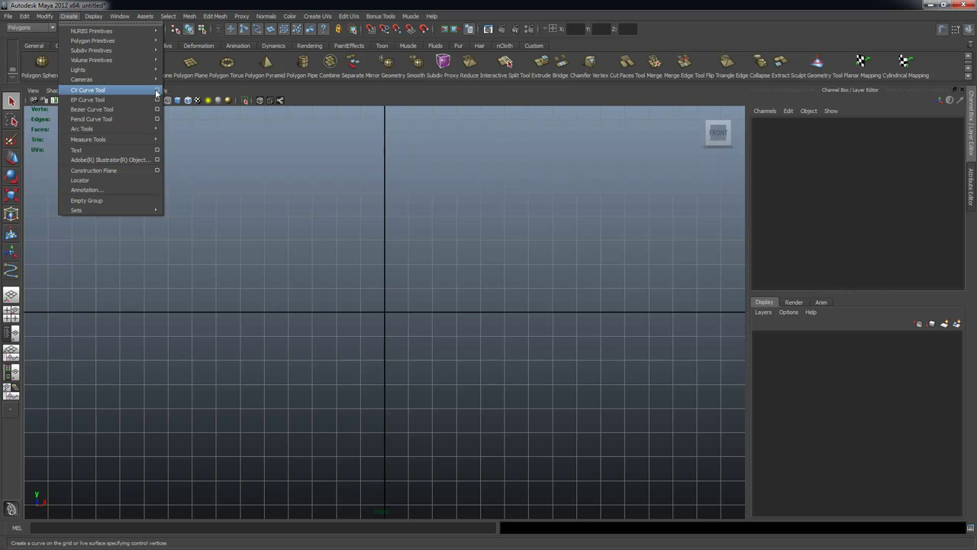
left_click(156, 92)
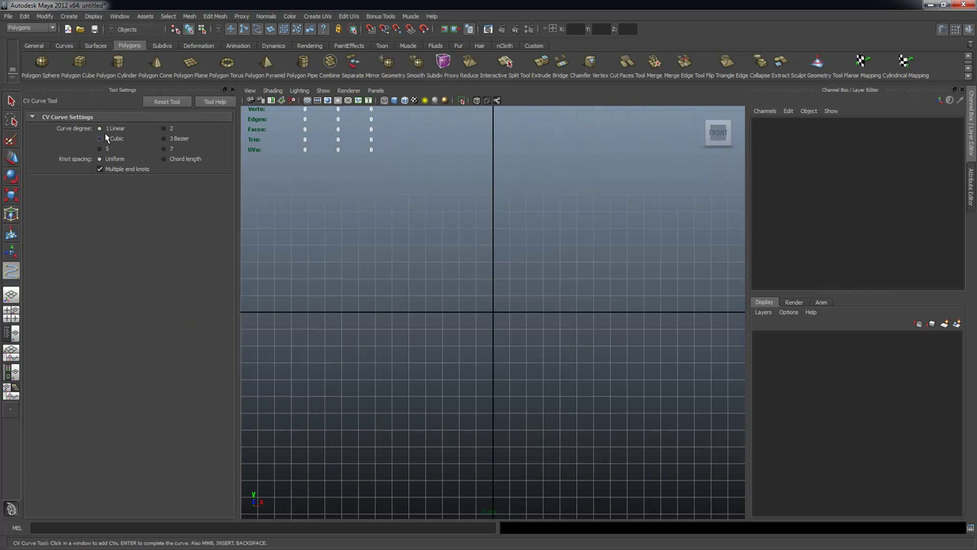
left_click(155, 107)
Draw a long wavy curve in the front view above the horizontal axis, with two shallow dips and a peak between them.
left_click(293, 210)
left_click(410, 248)
left_click(491, 250)
left_click(555, 233)
left_click(602, 207)
left_click(617, 199)
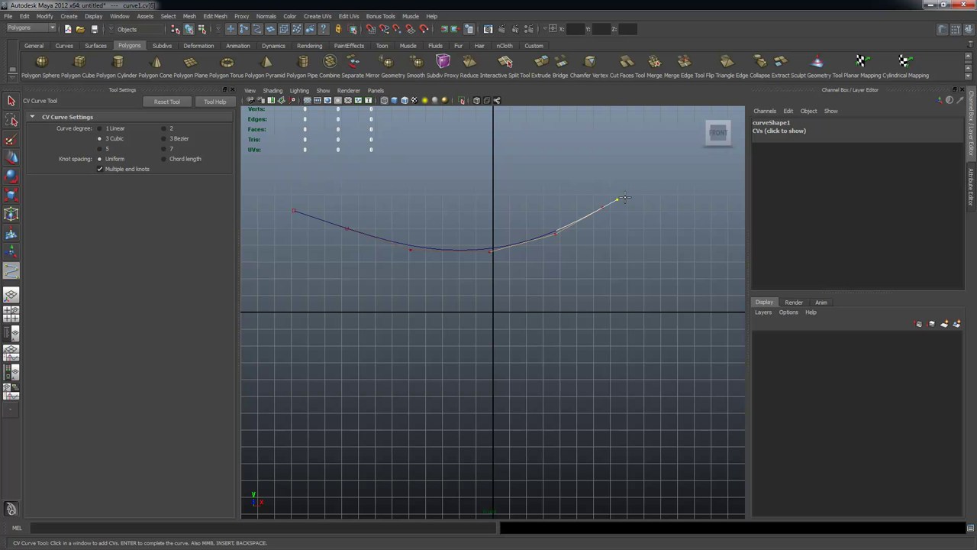
left_click(653, 213)
left_click(690, 235)
right_click_drag(698, 264, 591, 237, "alt")
middle_click_drag(591, 237, 407, 242, "alt")
left_click(548, 266)
left_click(619, 266)
left_click(674, 246)
left_click(703, 228)
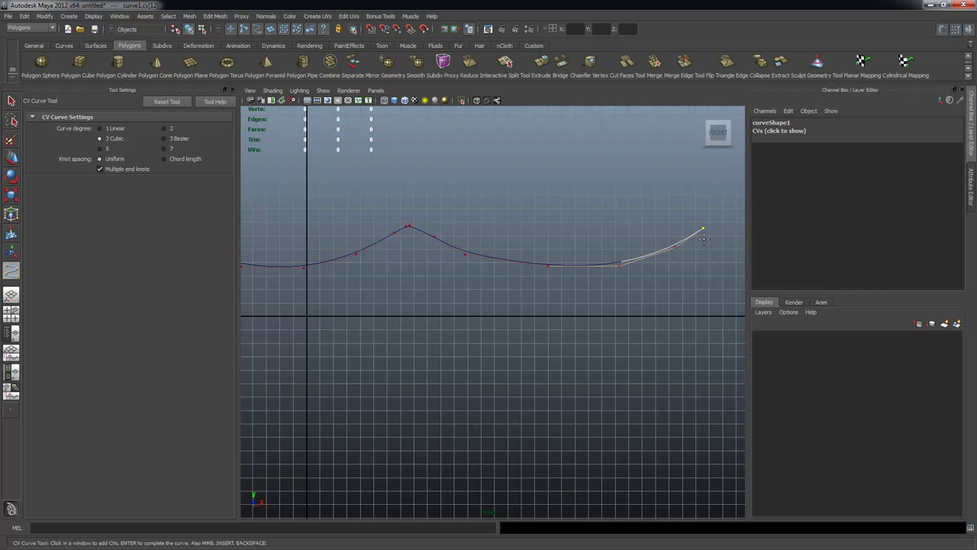
key("q")
Switch to the Surfaces command set and locate the Extrude command.
right_click_drag(500, 256, 442, 235, "alt")
middle_click_drag(443, 235, 543, 245, "alt")
right_click_drag(552, 241, 526, 239, "alt")
middle_click_drag(525, 239, 490, 234, "alt")
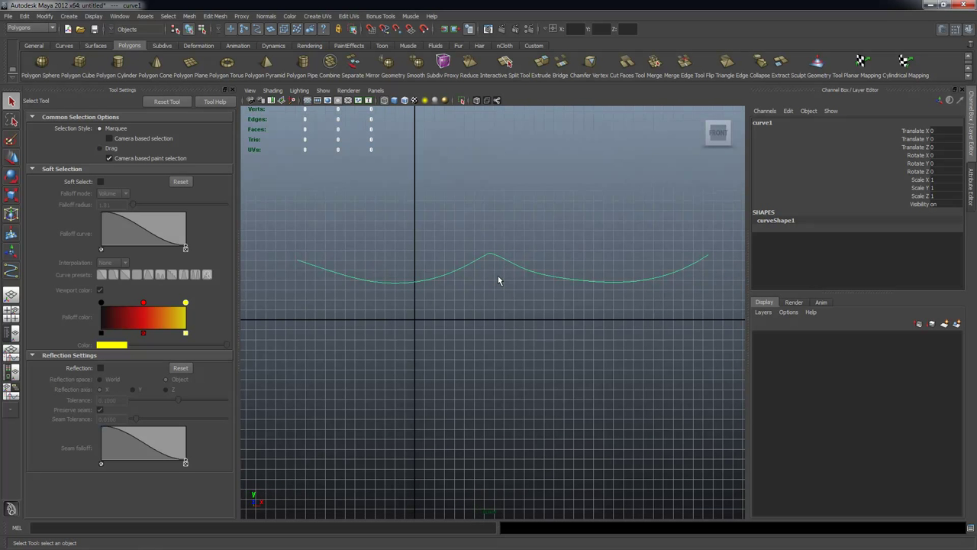
left_click(54, 29)
left_click(26, 54)
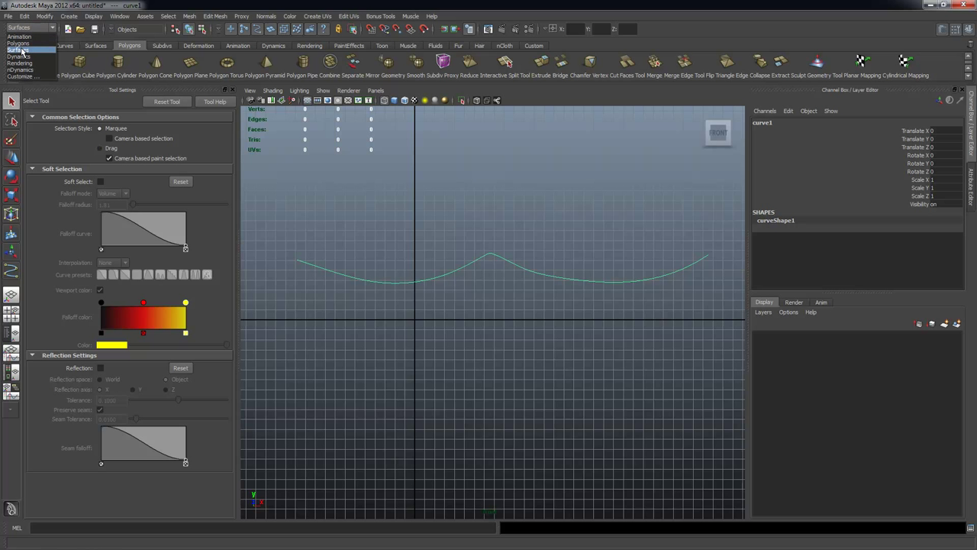
left_click(178, 16)
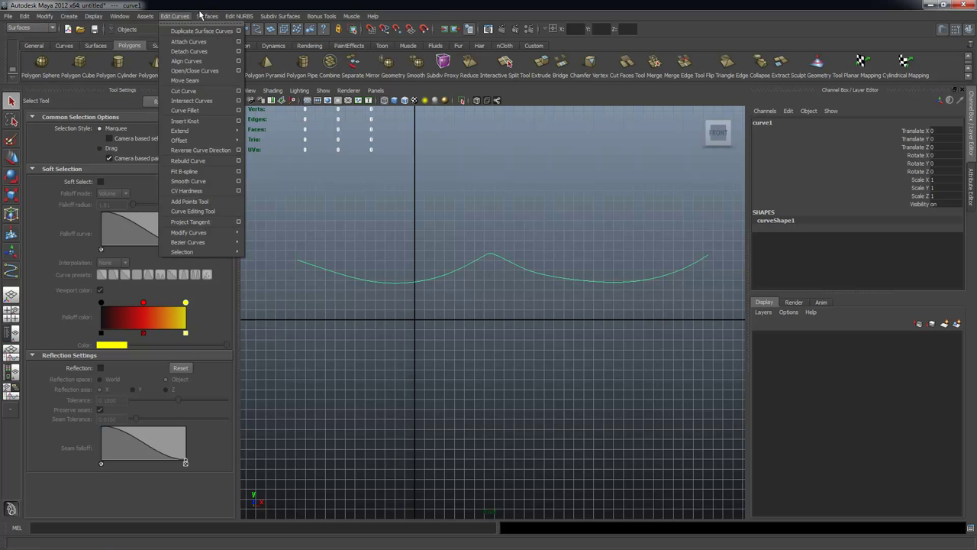
mouse_move(206, 17)
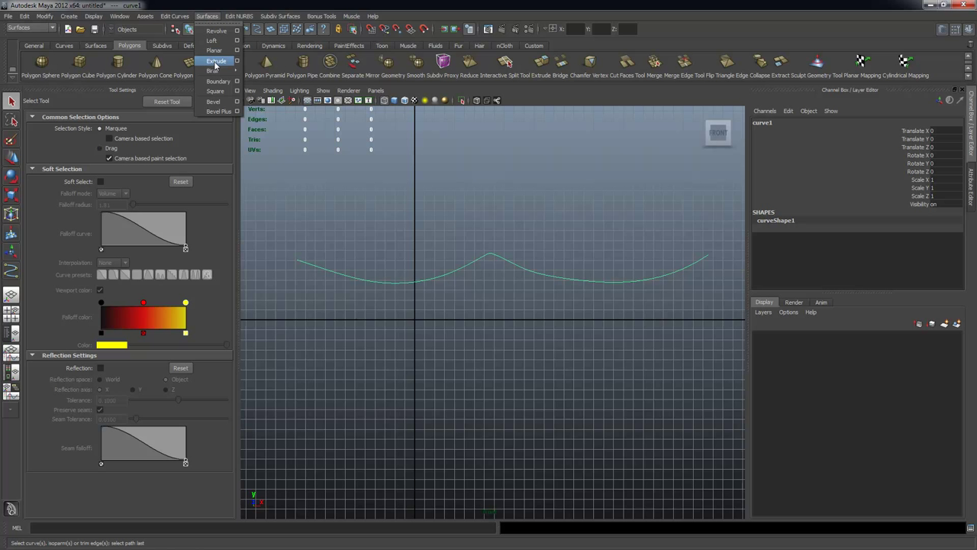
left_click(384, 6)
right_click_drag(556, 290, 557, 291, "alt")
Create a small NURBS circle in the top view near the left end of the wavy curve.
key("space")
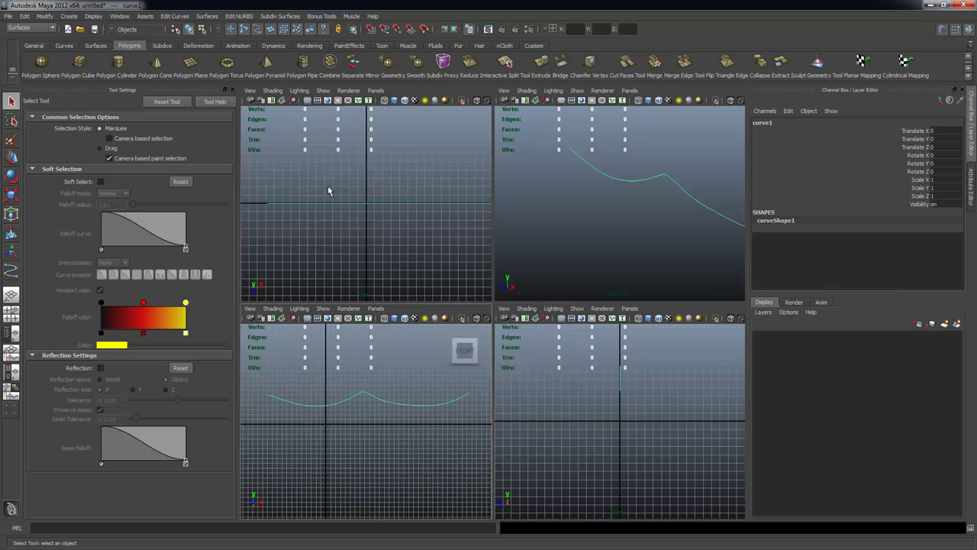
left_click(231, 90)
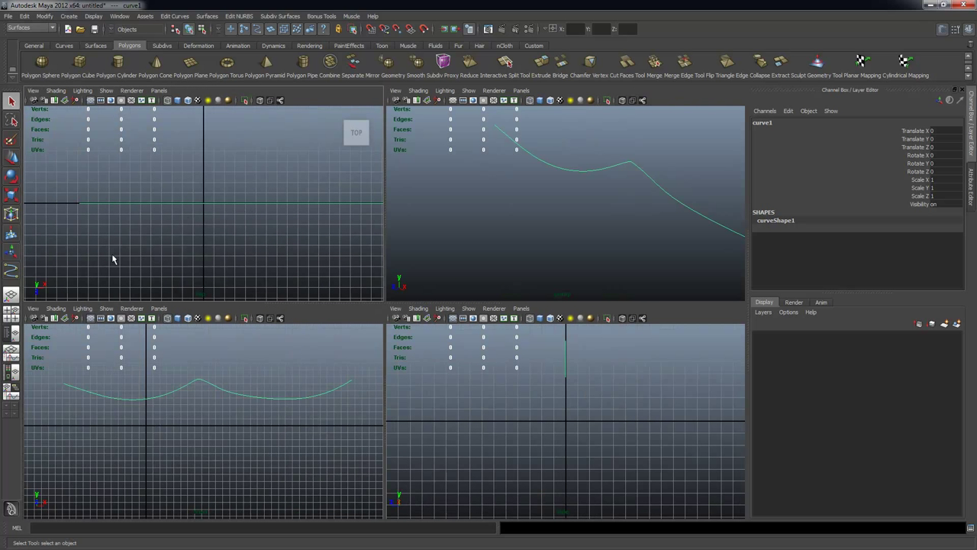
left_click(67, 17)
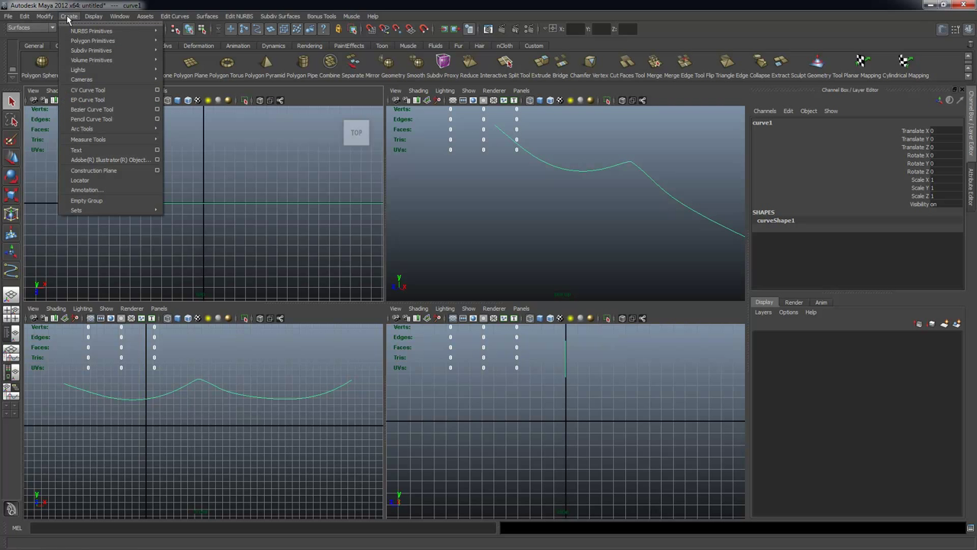
mouse_move(82, 41)
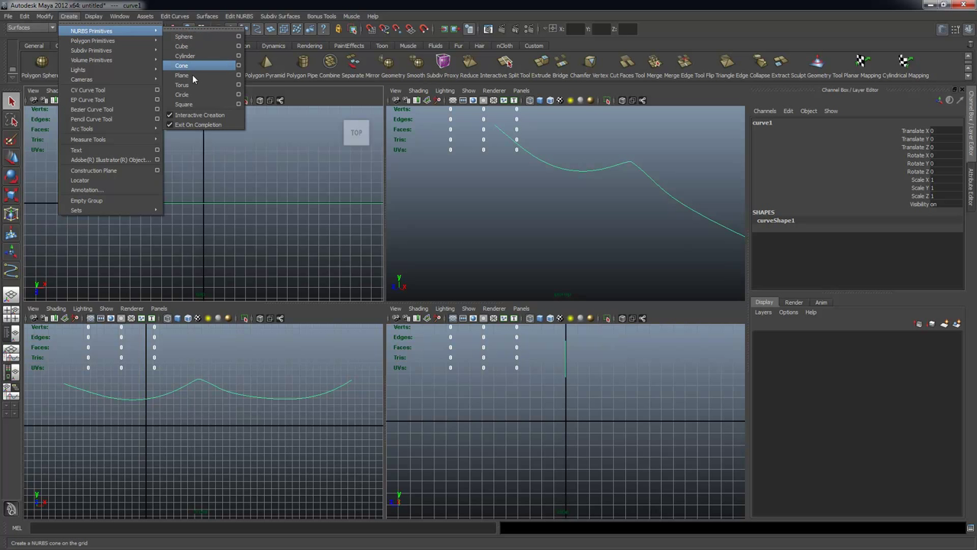
left_click(189, 98)
left_click_drag(104, 191, 129, 194)
key("q")
Raise the circle in the perspective view to Translate Y 3.37, just below the curve's left end.
mouse_move(580, 219)
left_mouse_down("alt")
mouse_move(596, 219)
mouse_move(577, 230)
left_mouse_up("alt")
key("space")
left_click_drag(229, 239, 468, 376, "alt")
key("w")
left_click_drag(290, 356, 339, 336, "alt")
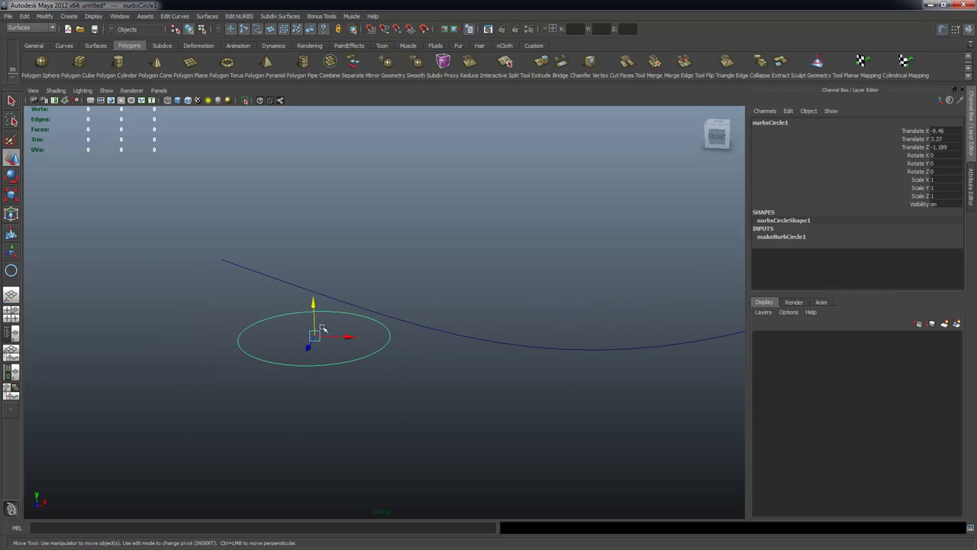
key("c")
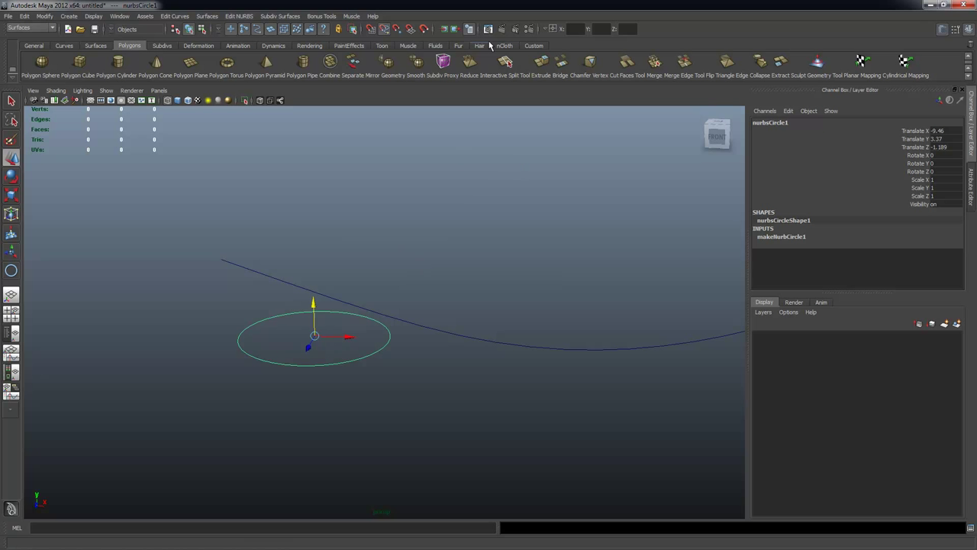
left_click(387, 31)
left_click(385, 30)
left_click(384, 32)
left_click(387, 31)
left_click(386, 30)
left_click(384, 31)
left_click(386, 31)
left_click(386, 30)
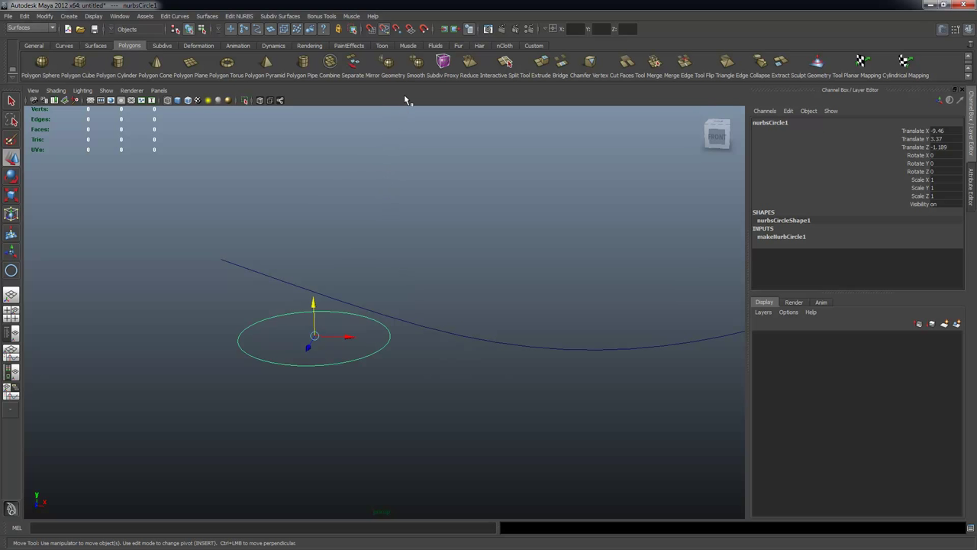
Move the circle onto the curve with curve snapping, placing its centre at about X -9.589, Y 5.293, Z 0.
left_click_drag(315, 336, 335, 303)
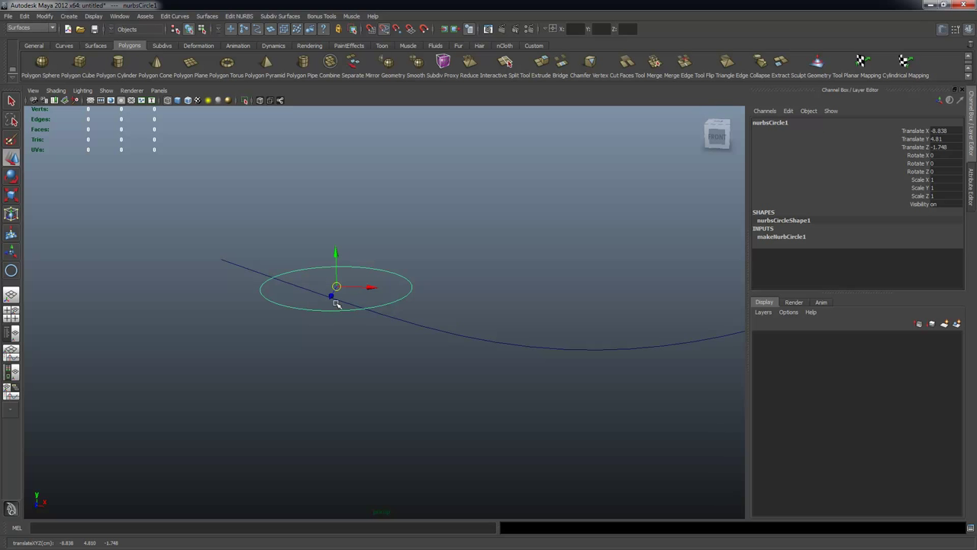
right_click_drag(311, 294, 448, 323, "alt")
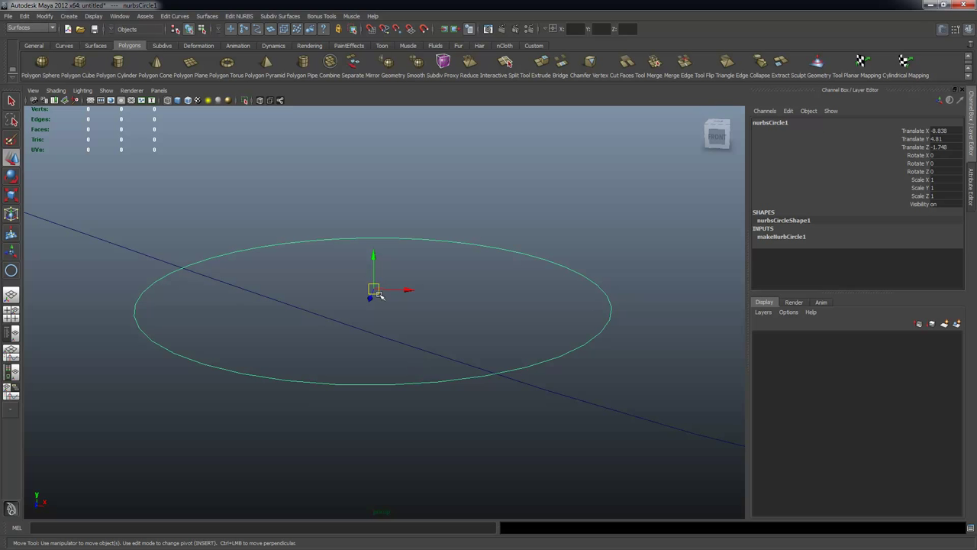
key("c")
left_click_drag(374, 289, 245, 287)
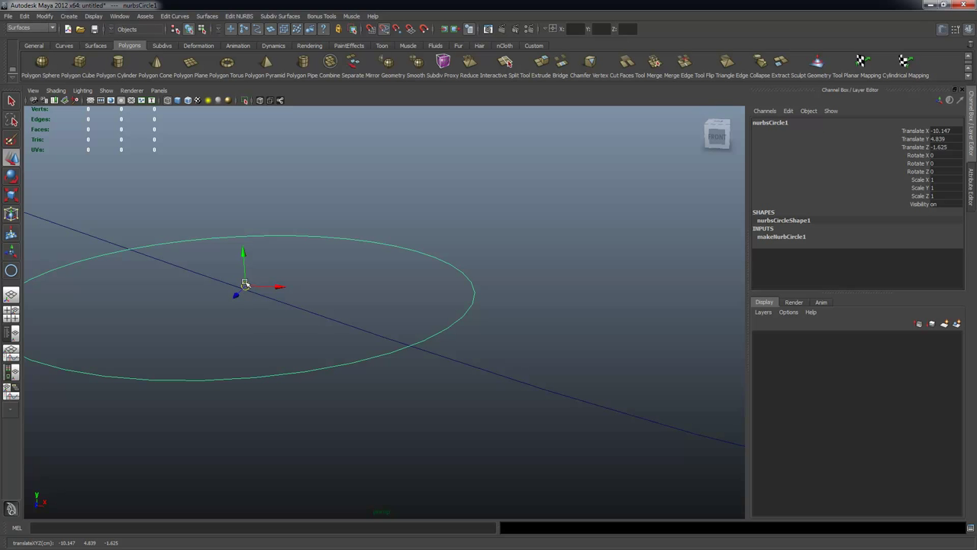
left_click_drag(248, 288, 250, 259)
key("c")
left_click(252, 287)
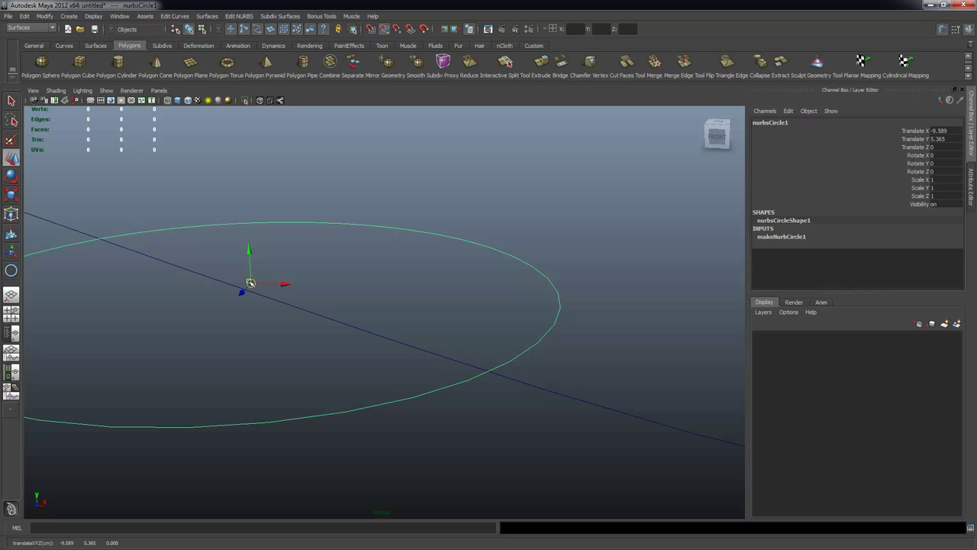
left_click_drag(253, 286, 219, 281)
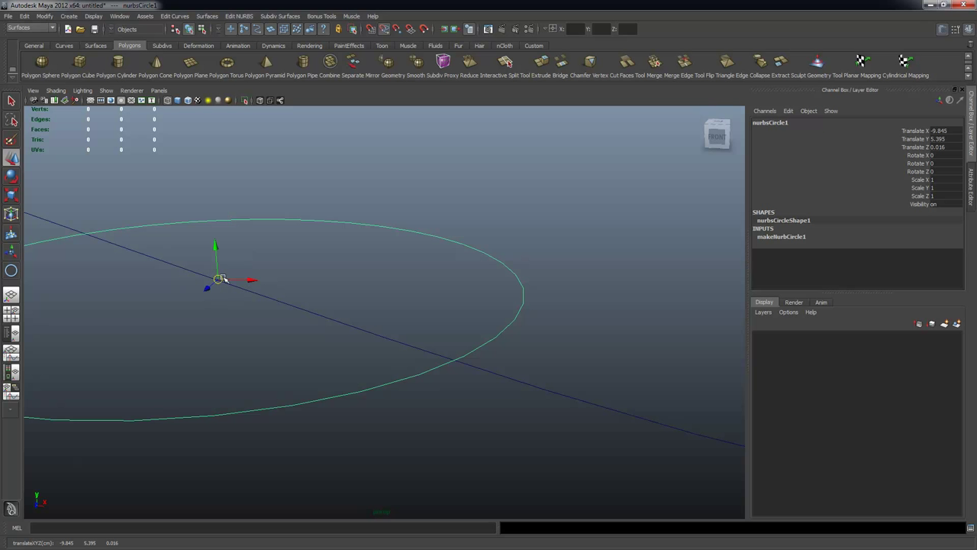
left_click_drag(219, 281, 251, 299)
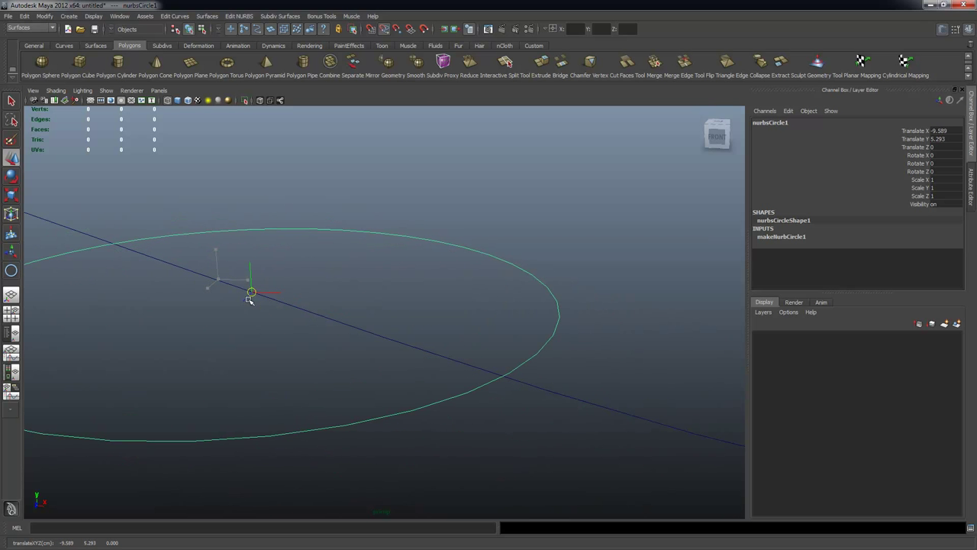
Slide the circle along the curve with curve snapping to the curve's left end, at X -11.821, Y 6.039, Z 0.
right_click_drag(541, 318, 293, 282, "alt")
middle_click_drag(293, 283, 338, 284, "alt")
key("c")
left_click_drag(335, 305, 145, 280)
Rotate the circle about 73.9 degrees around Z to stand perpendicular to the curve's end.
left_click_drag(364, 310, 385, 325, "alt")
key("e")
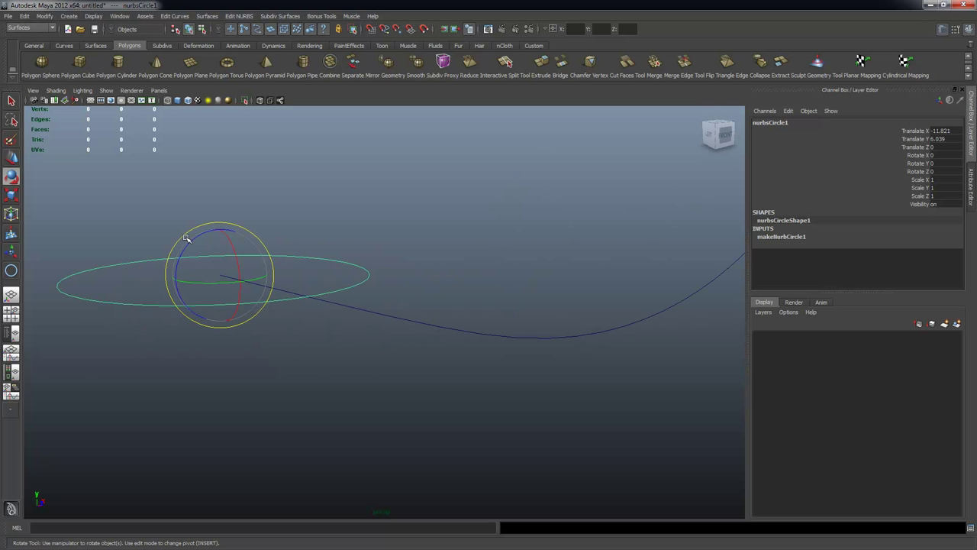
left_click_drag(191, 242, 139, 314)
left_click_drag(445, 337, 190, 258, "alt")
key("q")
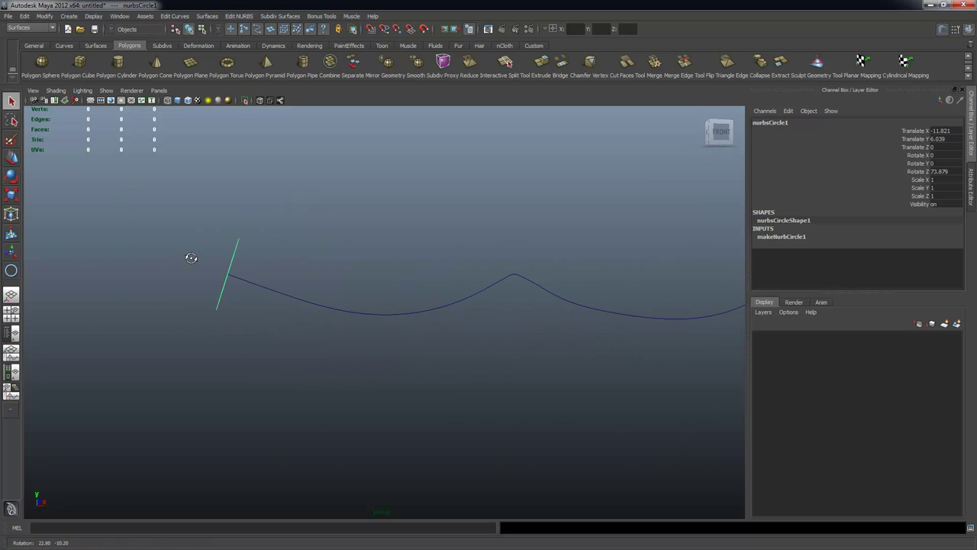
Scale the circle uniformly down to 0.095 so it forms a small profile at the curve's end.
left_click_drag(283, 306, 234, 254, "alt")
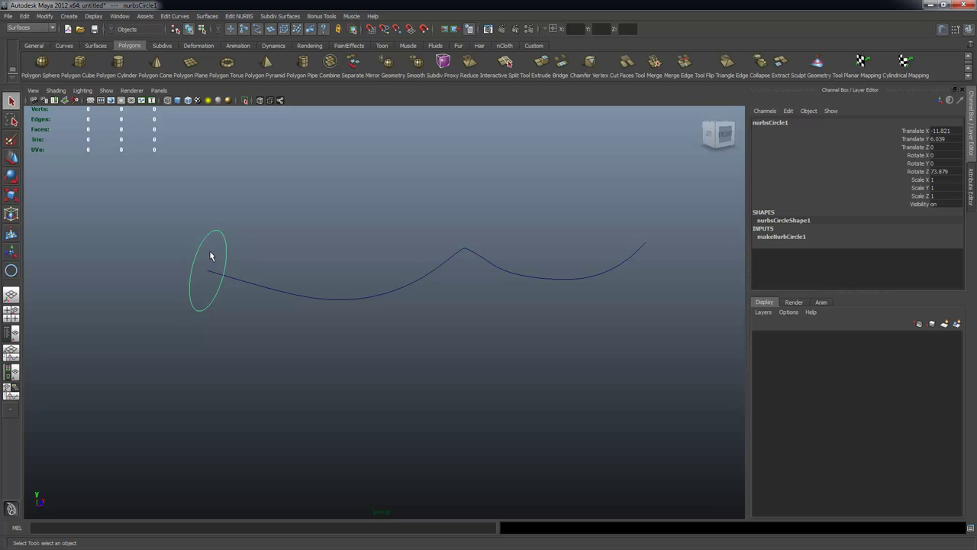
left_click_drag(301, 313, 292, 292, "alt")
key("r")
left_click_drag(219, 272, 154, 291)
right_click_drag(236, 283, 389, 327, "alt")
key("q")
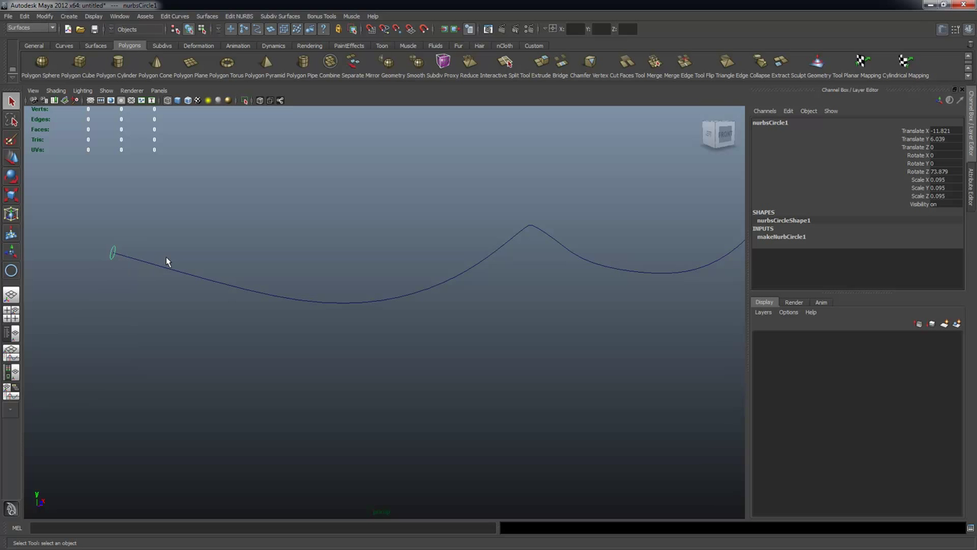
Select the circle followed by the wavy path curve, and open the options for the Extrude surface command.
left_click(96, 235)
left_click_drag(123, 252, 128, 255)
left_click(219, 276, "shift")
right_click_drag(515, 274, 438, 194, "alt")
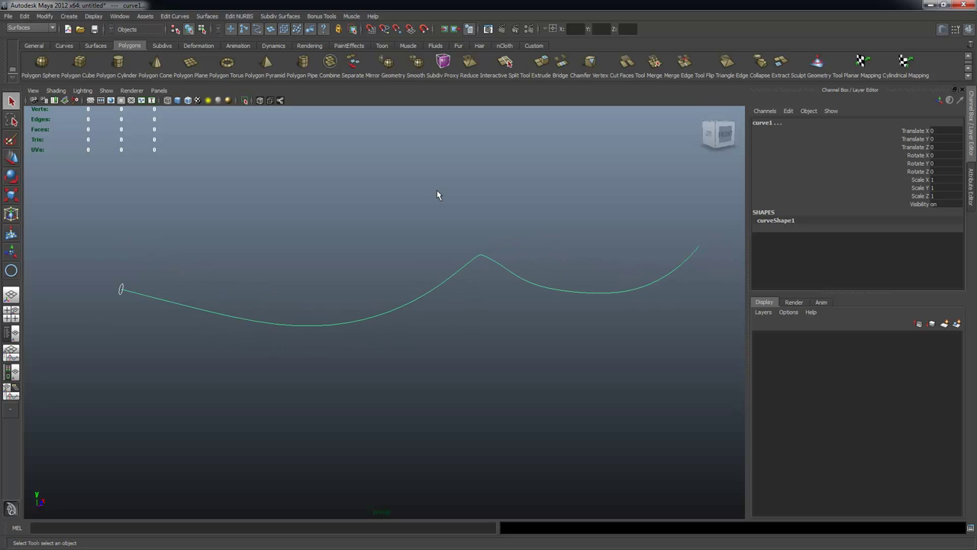
left_click(207, 16)
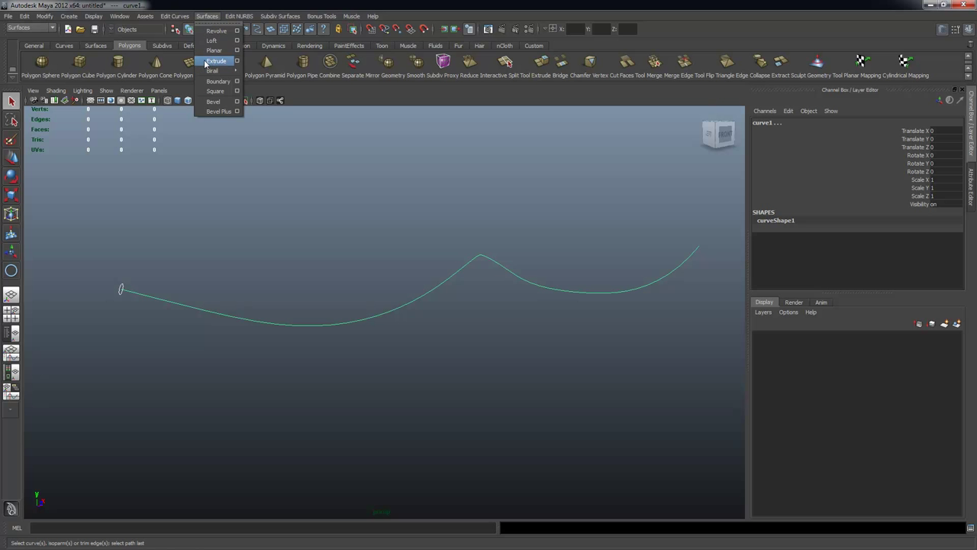
left_click(207, 16)
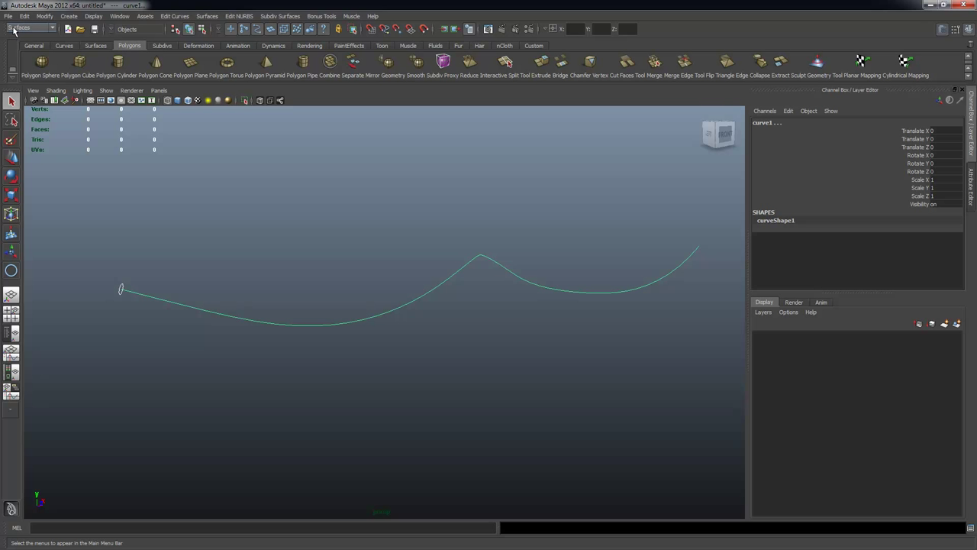
left_click(207, 16)
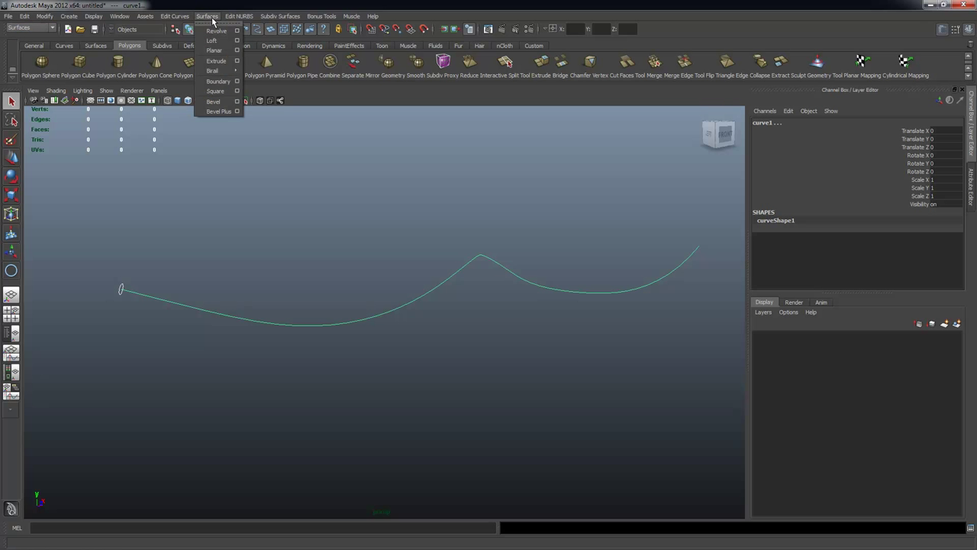
left_click(238, 61)
mouse_move(237, 143)
left_mouse_down()
mouse_move(268, 141)
mouse_move(244, 131)
left_mouse_up()
left_click_drag(546, 313, 619, 279, "alt")
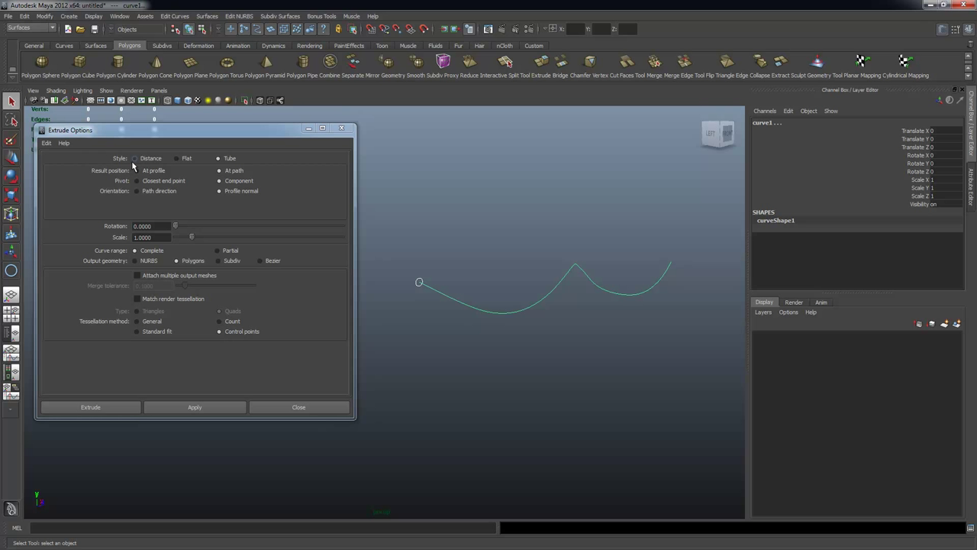
Reset the Extrude options and choose result position At path, output geometry Polygons, type Quads and tessellation method General.
left_click(46, 143)
left_click(69, 162)
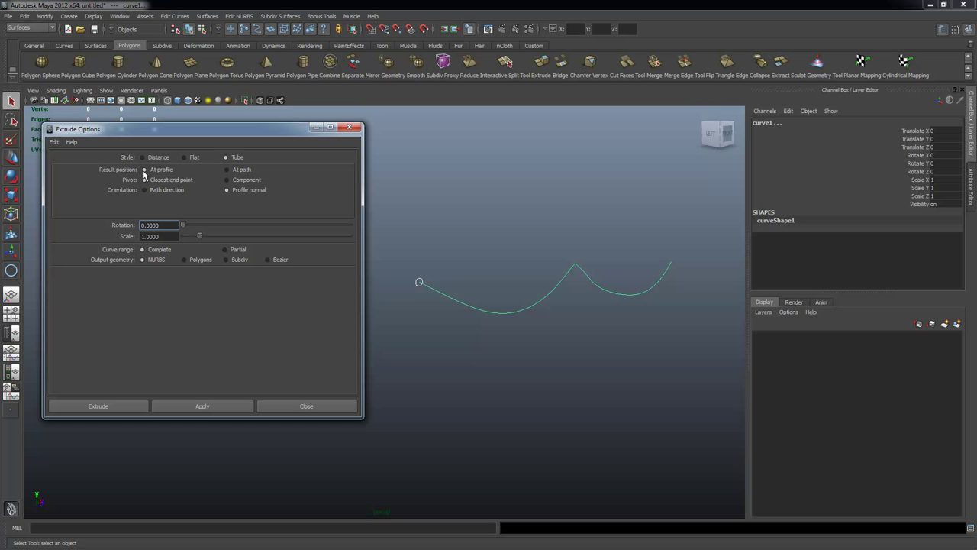
left_click(227, 170)
left_click(184, 261)
left_click_drag(353, 288, 353, 305)
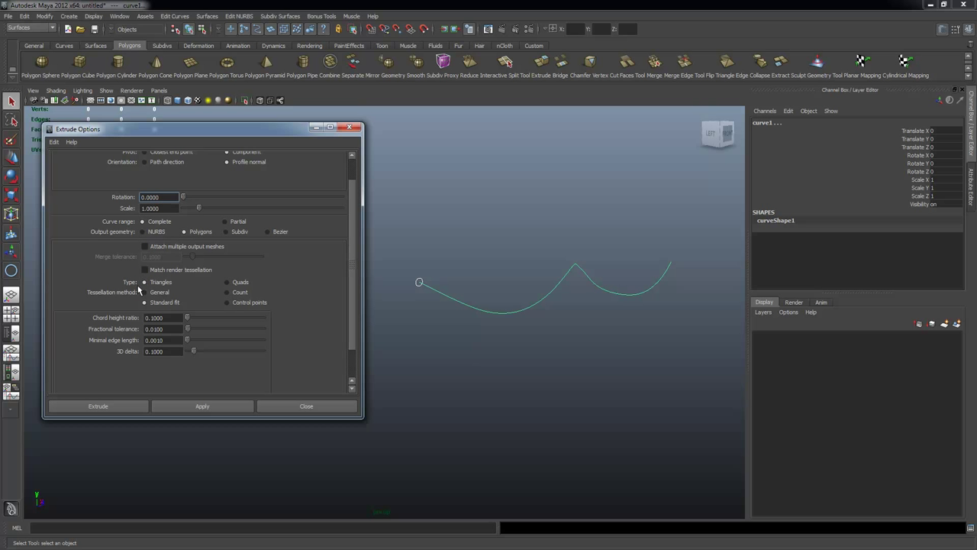
left_click(231, 284)
left_click(149, 293)
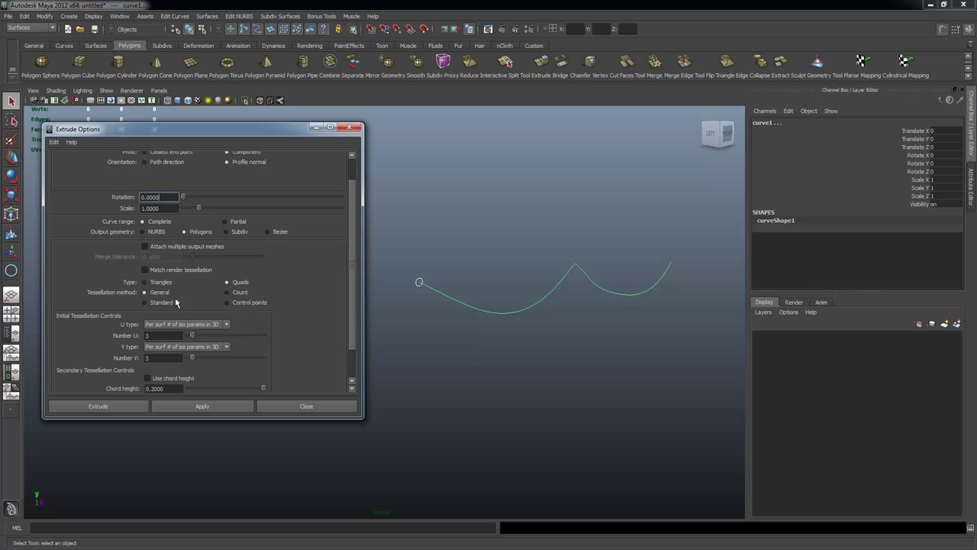
Set Number U and Number V to 12 and extrude the circle along the path, closing the options.
scroll(350, 302, "down", 2)
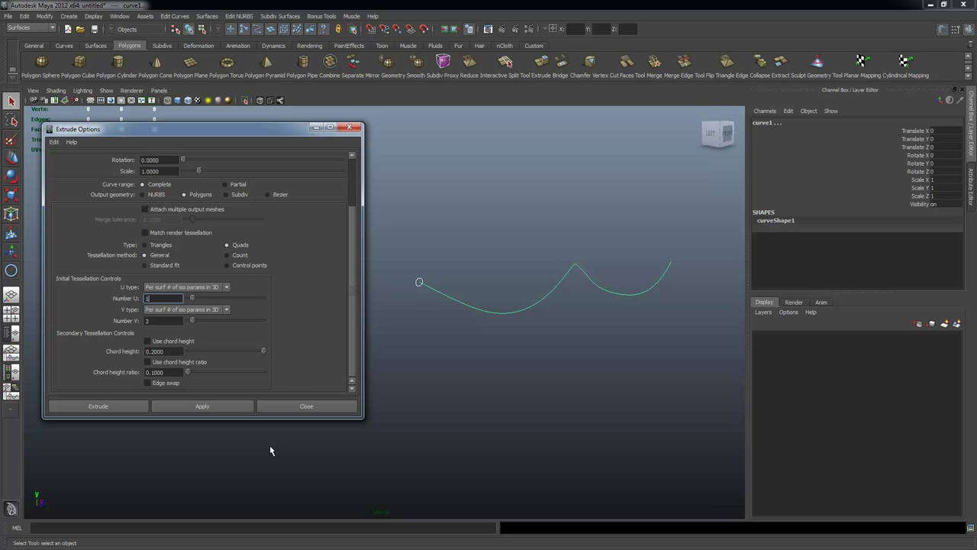
left_click(163, 321)
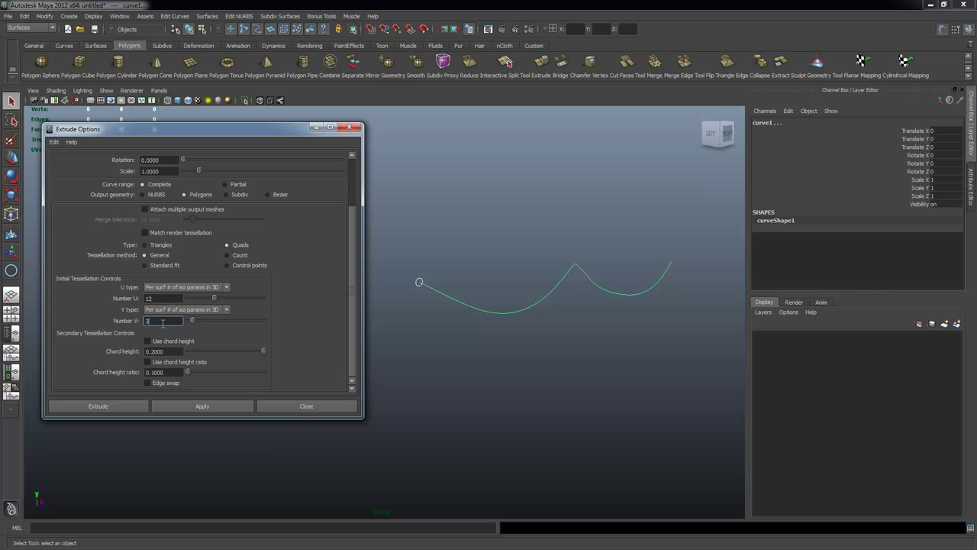
left_click(160, 297)
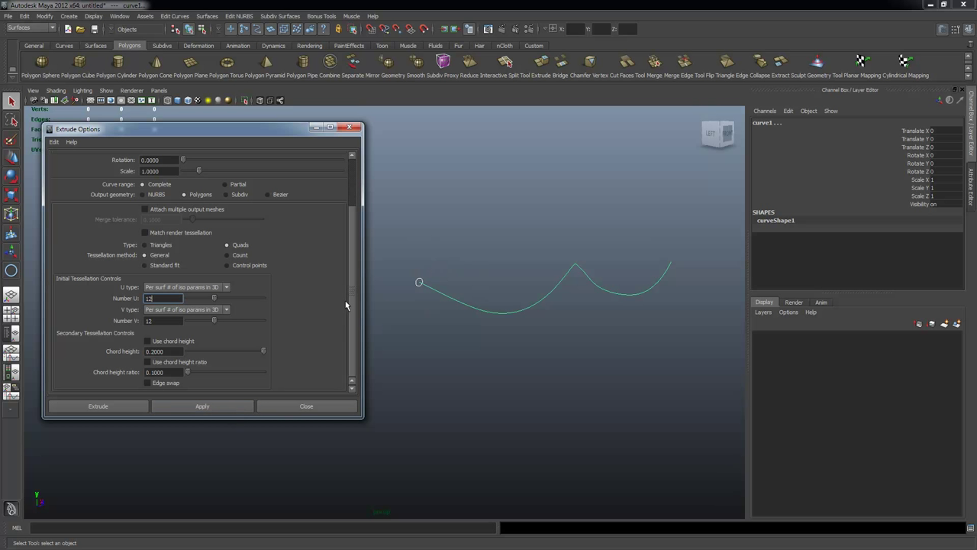
left_click(193, 409)
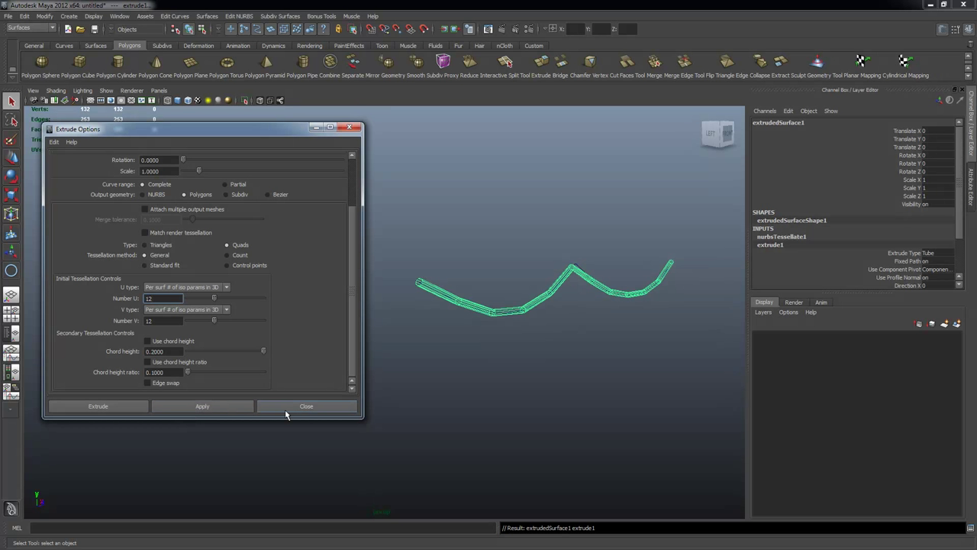
left_click(311, 407)
Examine the extruded tube's segments from its starting end along the whole curve.
right_click_drag(534, 389, 663, 384, "alt")
middle_click_drag(663, 384, 516, 397, "alt")
left_click_drag(517, 397, 450, 393, "alt")
middle_click_drag(615, 386, 489, 392, "alt")
left_click_drag(489, 393, 268, 333, "alt")
left_click_drag(45, 261, 55, 264)
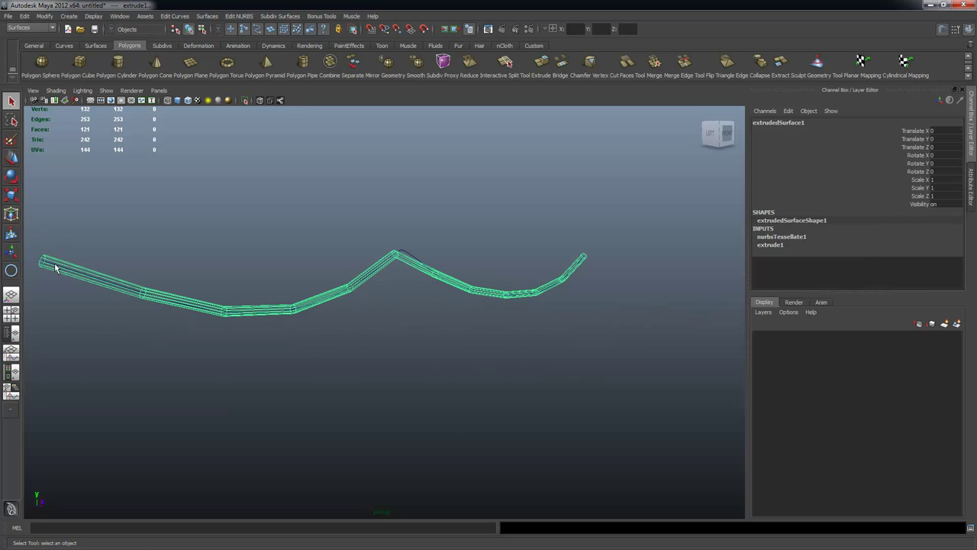
left_click_drag(297, 349, 282, 325, "alt")
Lower the U Number of the extruded tube's NURBS tessellation to 6.
left_click(272, 305)
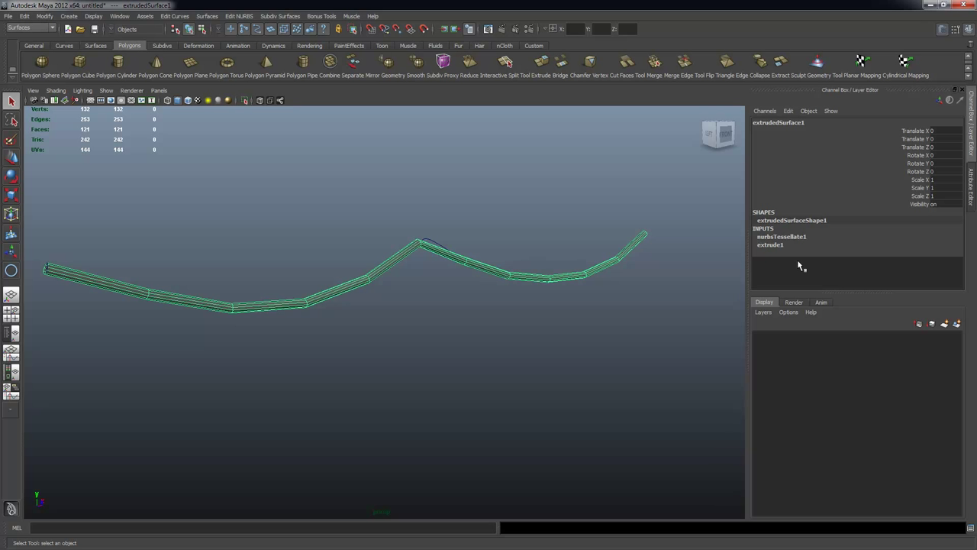
left_click(783, 237)
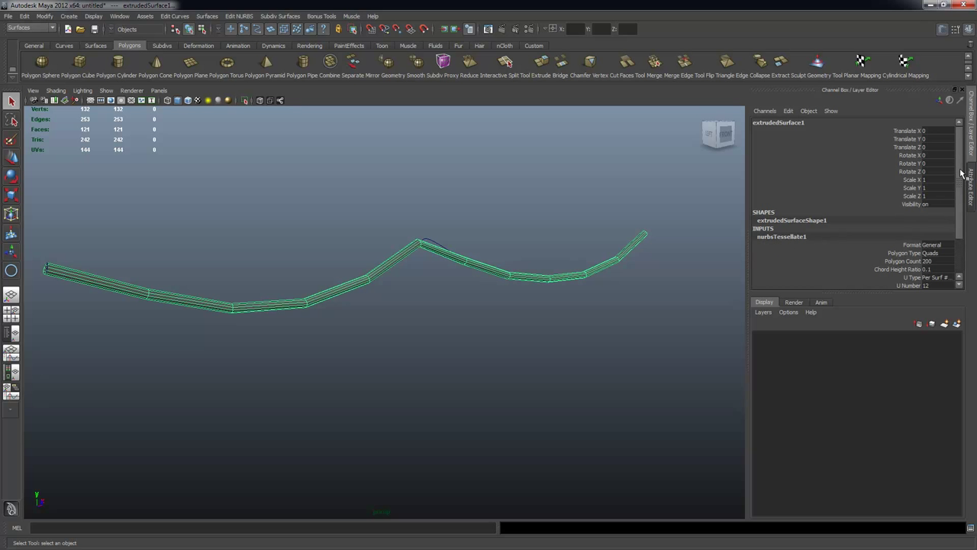
left_click_drag(961, 173, 960, 238)
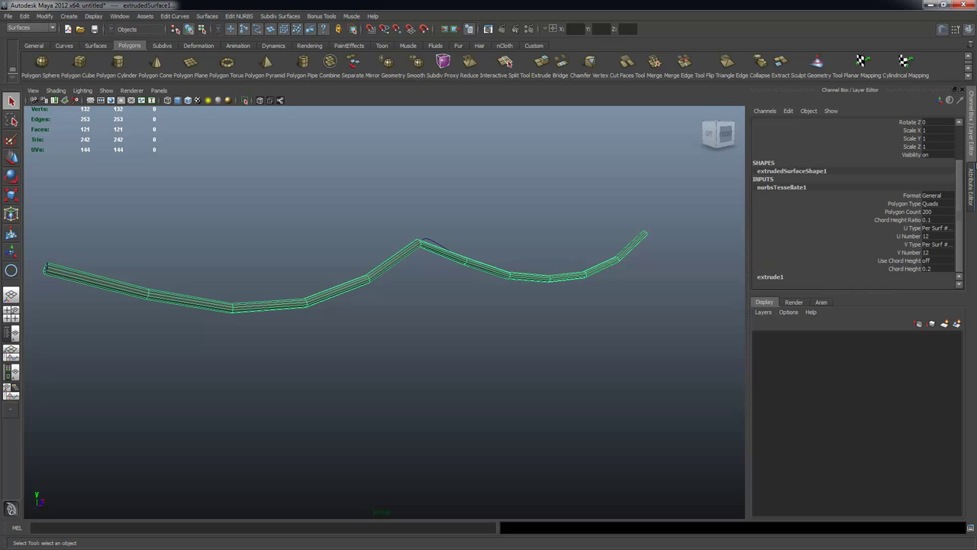
left_click(908, 237)
middle_click_drag(550, 255, 519, 279)
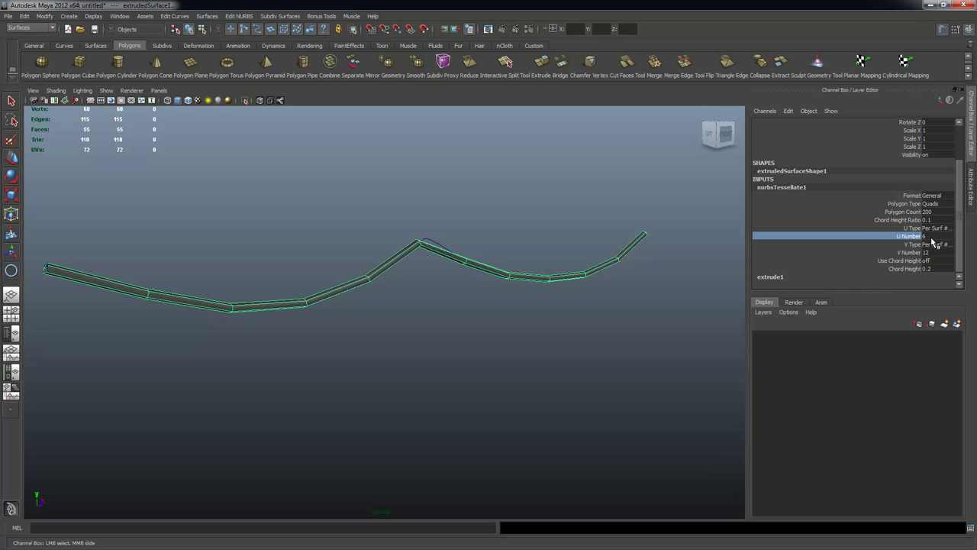
left_click_drag(508, 281, 458, 295, "alt")
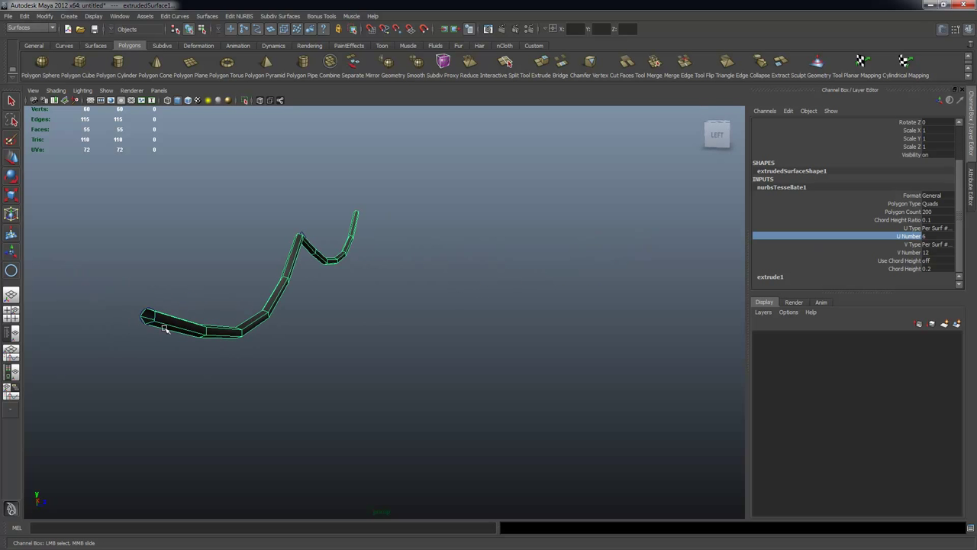
Raise the tessellation's V Number to 32 and on to 100 for a smoother tube along its length.
left_click(908, 252)
middle_click_drag(374, 323, 608, 339)
left_click_drag(609, 339, 661, 281, "alt")
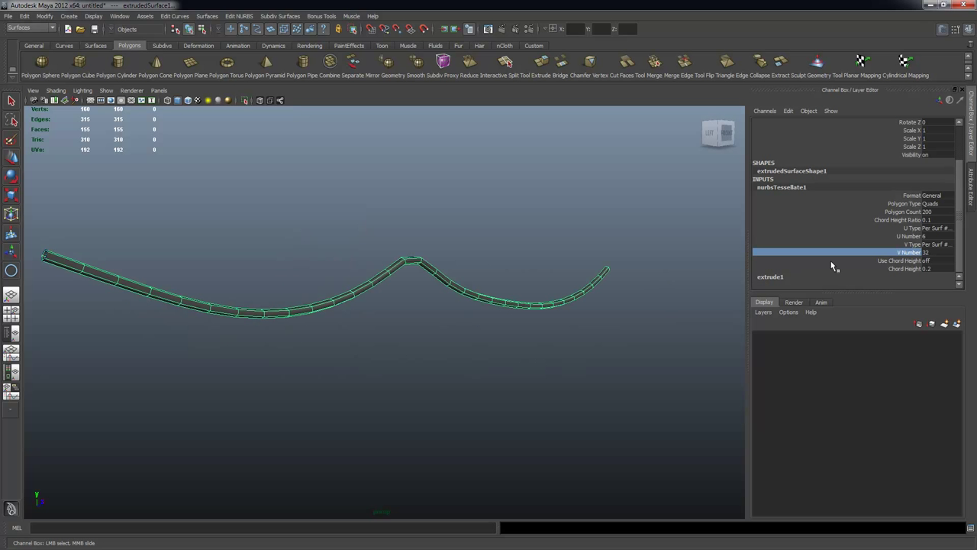
double_click(933, 253)
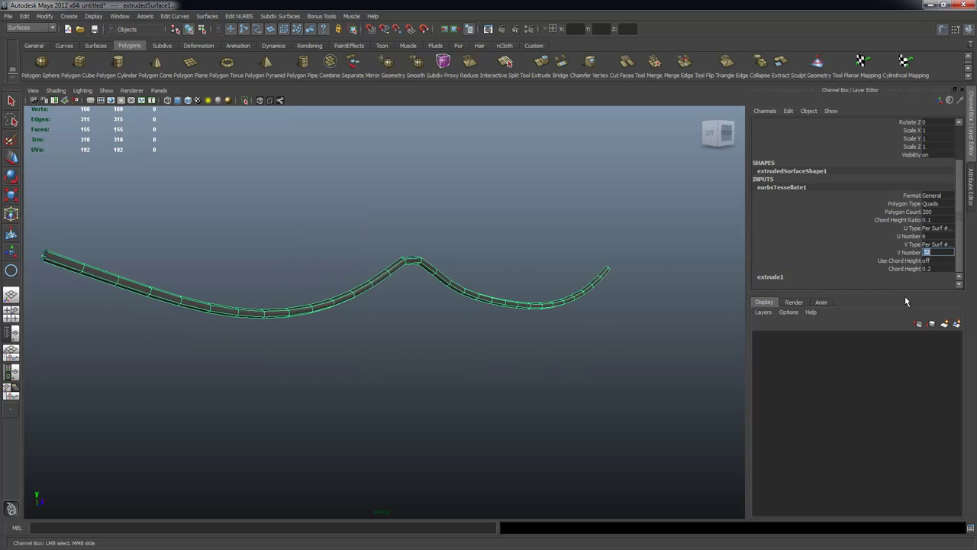
middle_click_drag(569, 279, 539, 273, "alt")
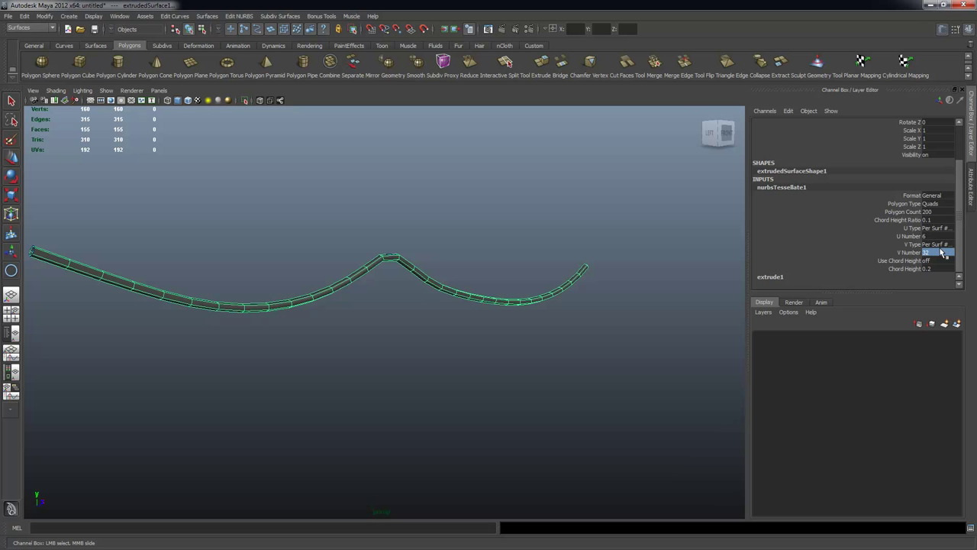
left_click(939, 253)
key("Return")
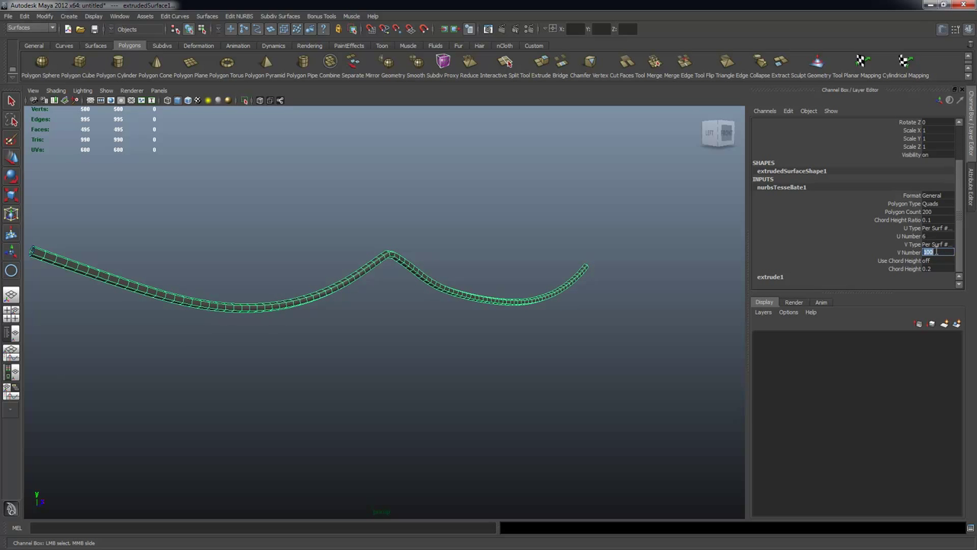
Set the tessellation's U Number to 7 and deselect the tube.
left_click_drag(589, 300, 635, 305, "alt")
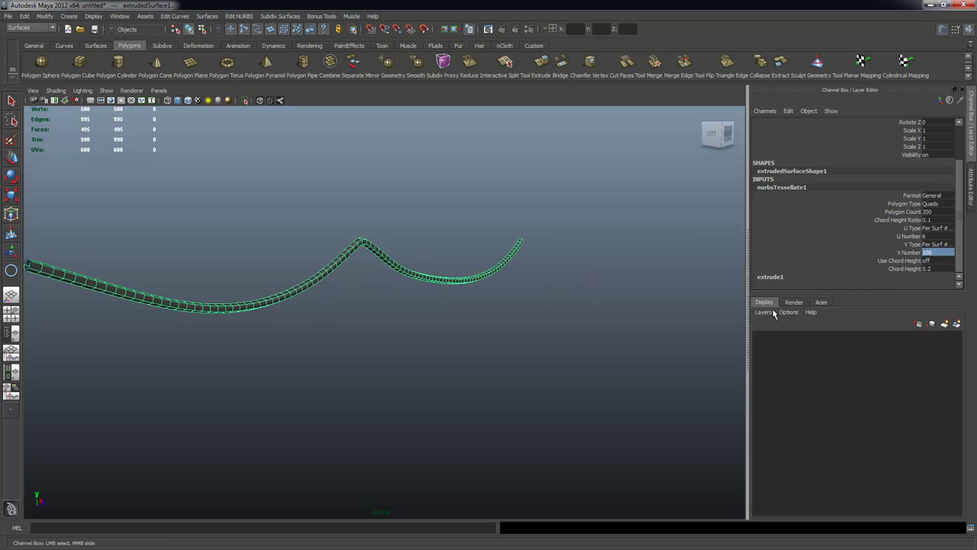
left_click(916, 236)
middle_click_drag(510, 269, 516, 269)
left_click_drag(375, 313, 401, 321, "alt")
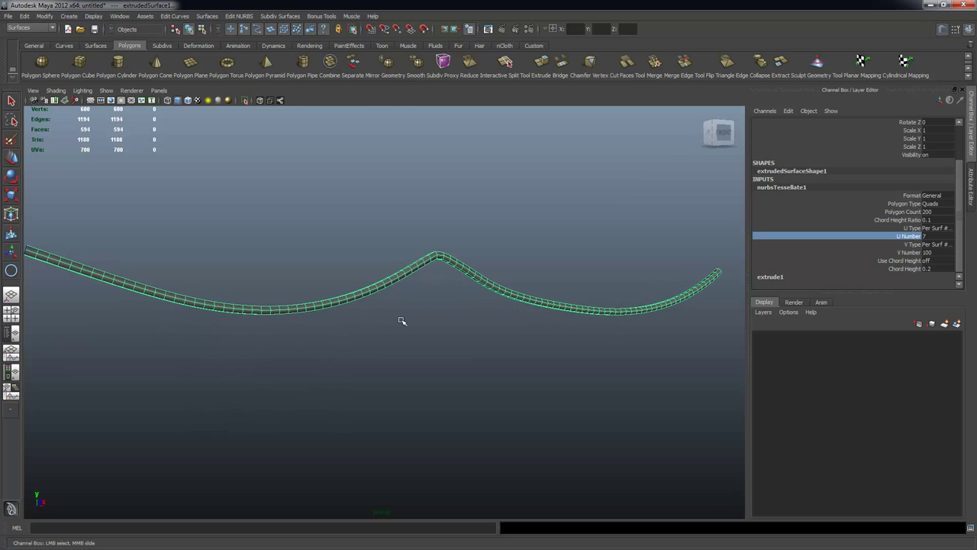
middle_click_drag(409, 326, 390, 338, "alt")
key("q")
left_click(345, 223)
Select the extruded tube together with its curves and delete them all.
right_click_drag(512, 287, 512, 287, "alt")
left_click_drag(512, 288, 394, 321, "alt")
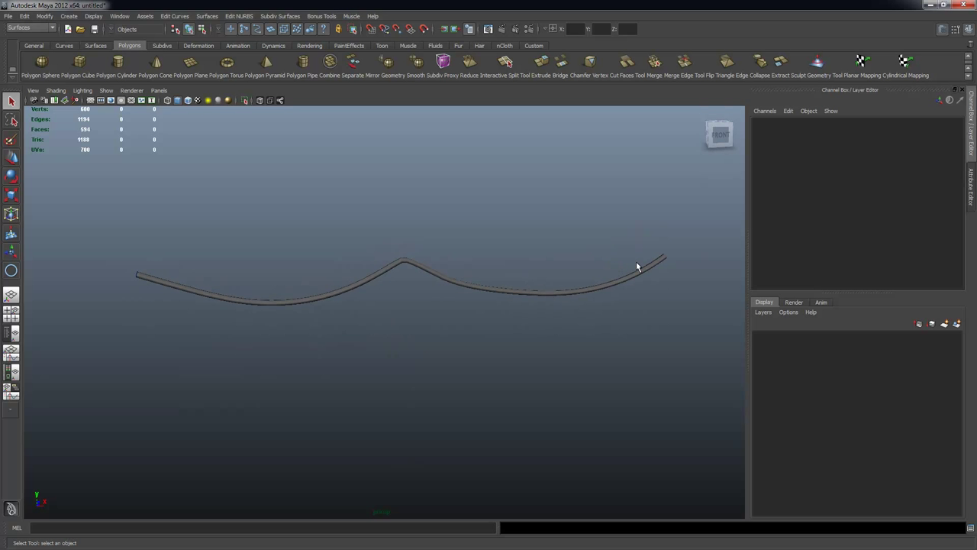
left_click_drag(476, 252, 408, 268, "alt")
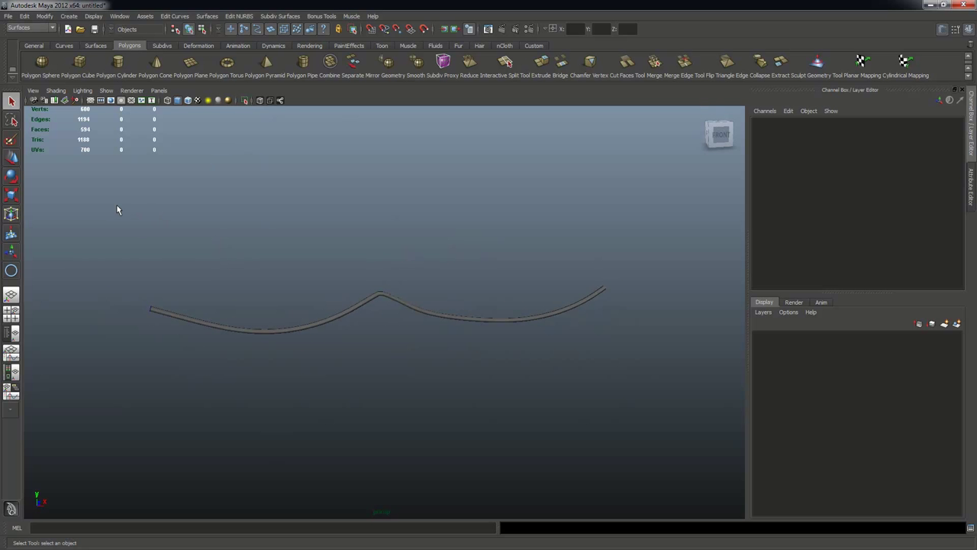
left_click_drag(105, 211, 584, 436)
key("Delete")
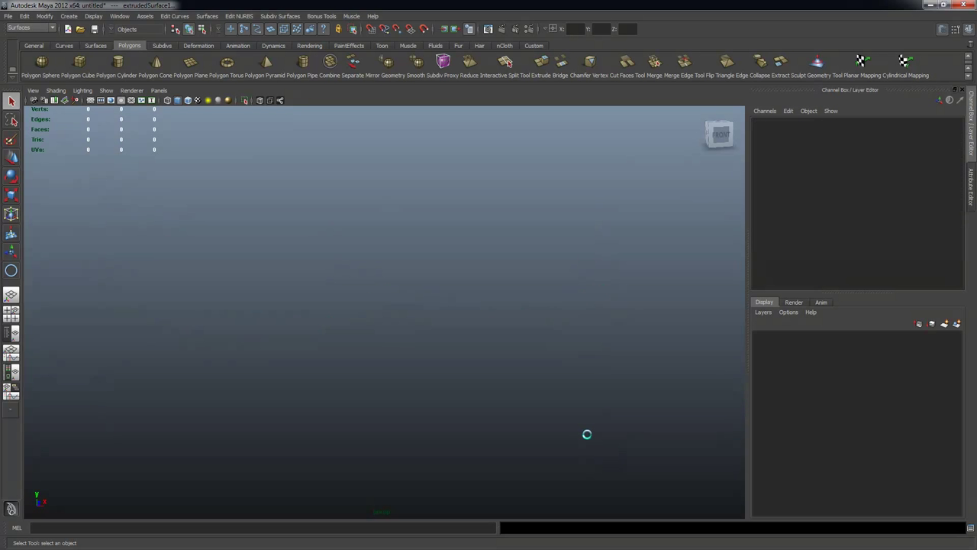
Create a polygon cube with 1 × 1 × 1 scale, frame it in the perspective view and deselect it.
left_click(69, 16)
mouse_move(88, 45)
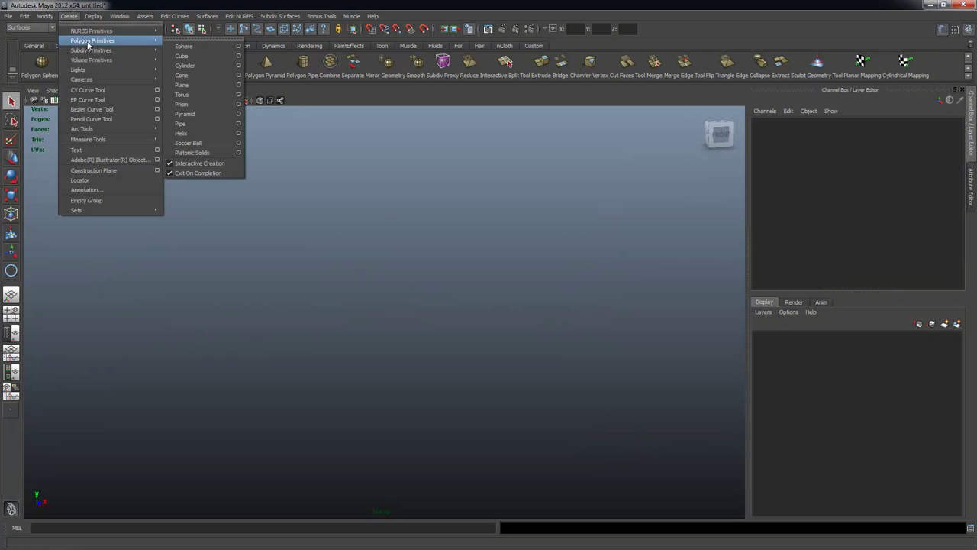
left_click(183, 57)
left_click(438, 347)
left_click_drag(433, 342, 447, 349)
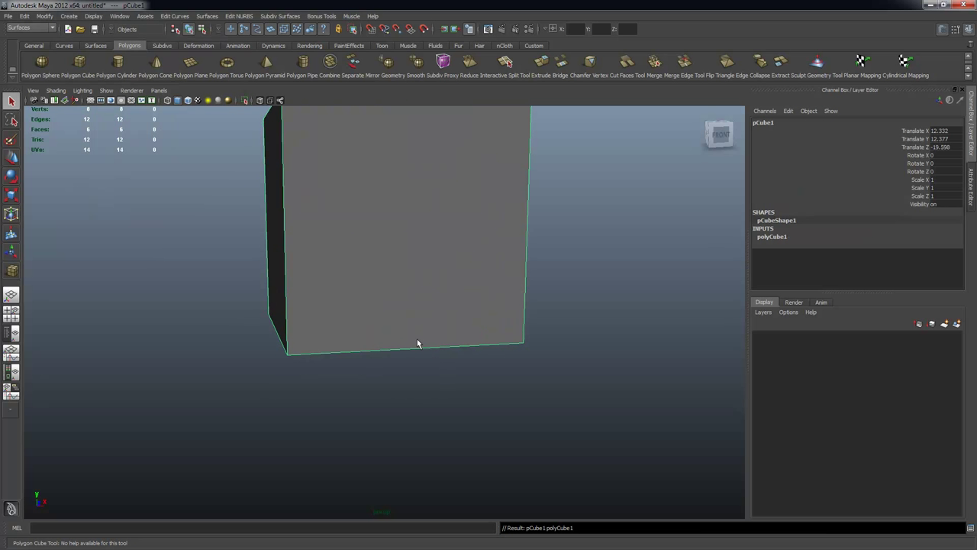
key("f")
right_click_drag(650, 249, 586, 263, "alt")
left_click_drag(587, 263, 601, 282, "alt")
left_click(600, 281)
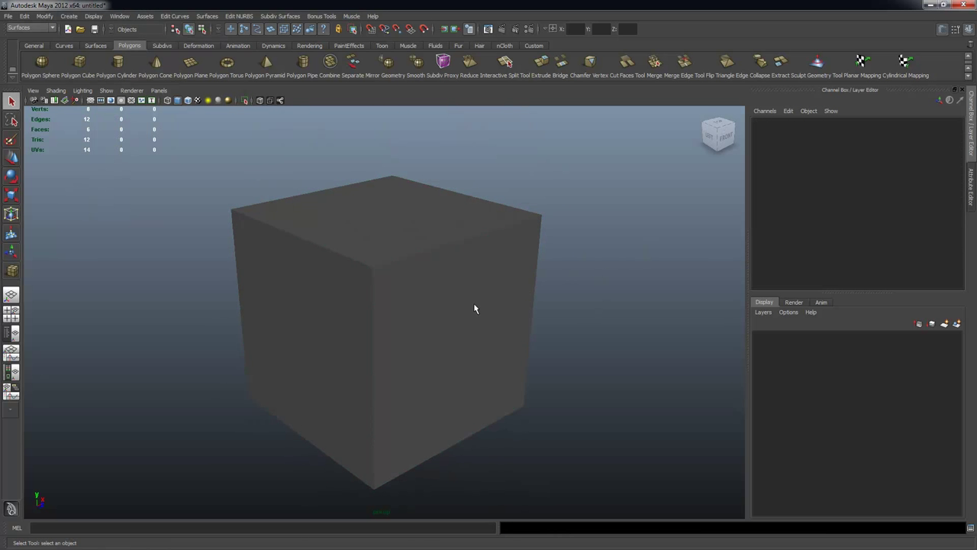
Select three adjoining edges around the cube's top face in edge mode, leaving the fourth top edge unselected.
right_click_drag(398, 256, 421, 276, "alt")
left_click(417, 275)
right_click(408, 251)
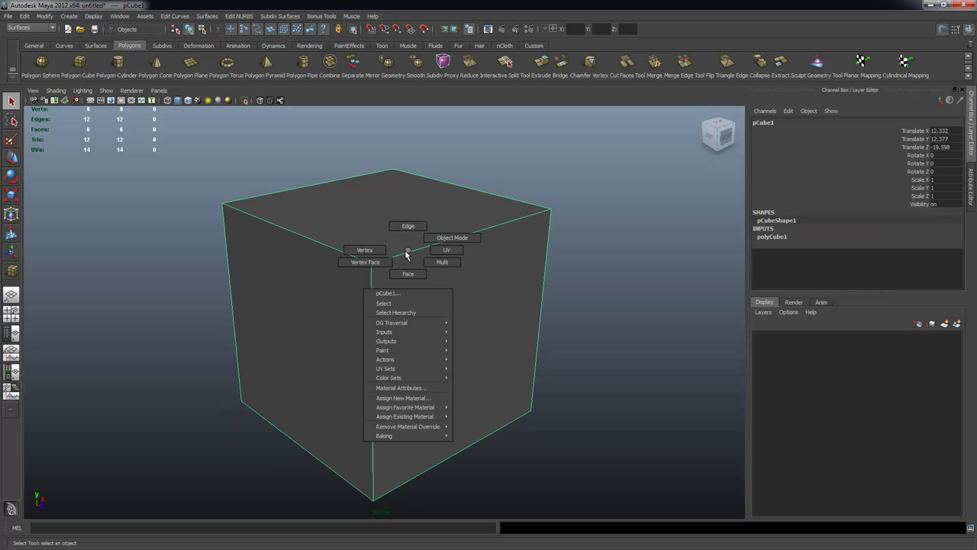
left_click(408, 226)
left_click(275, 222)
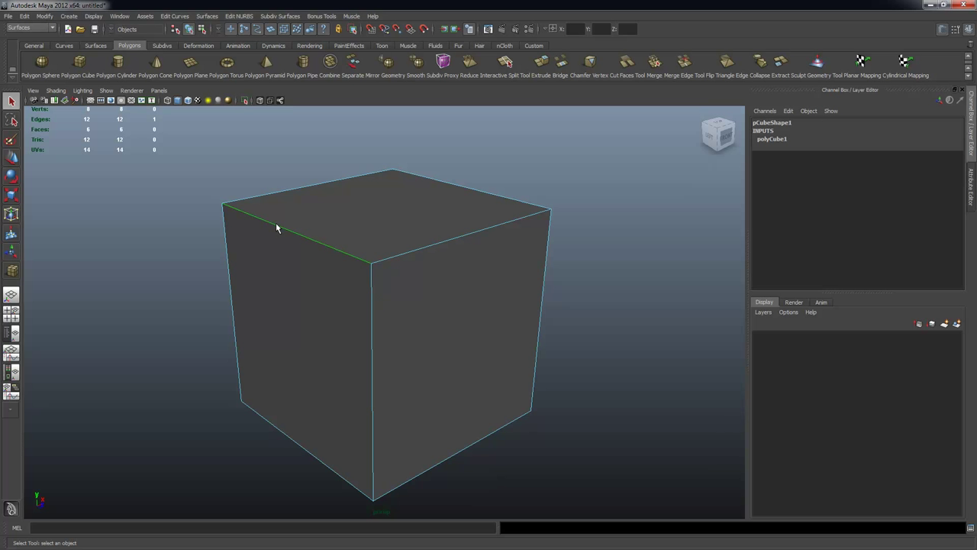
left_click(403, 260, "shift")
left_click_drag(403, 260, 464, 288, "alt")
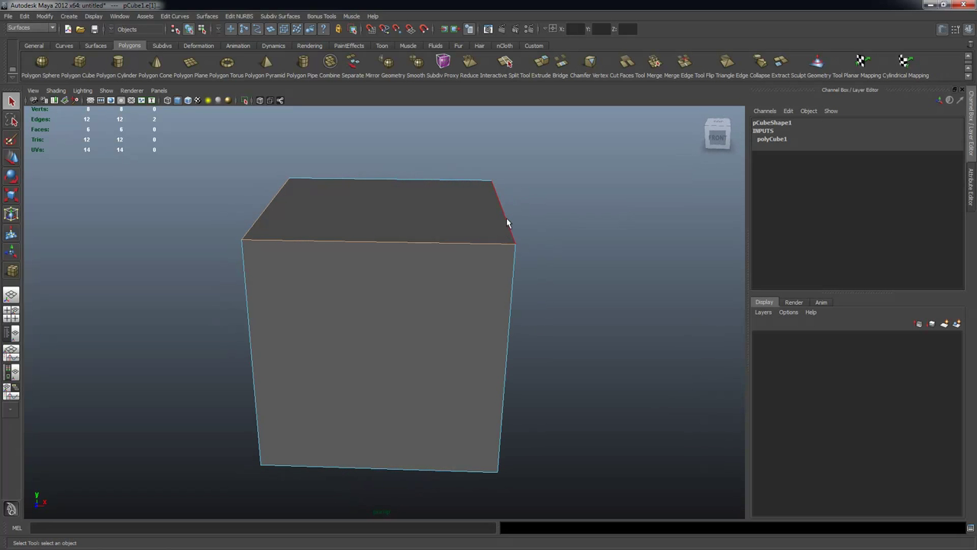
left_click(503, 213, "shift")
left_click_drag(503, 213, 576, 320, "alt")
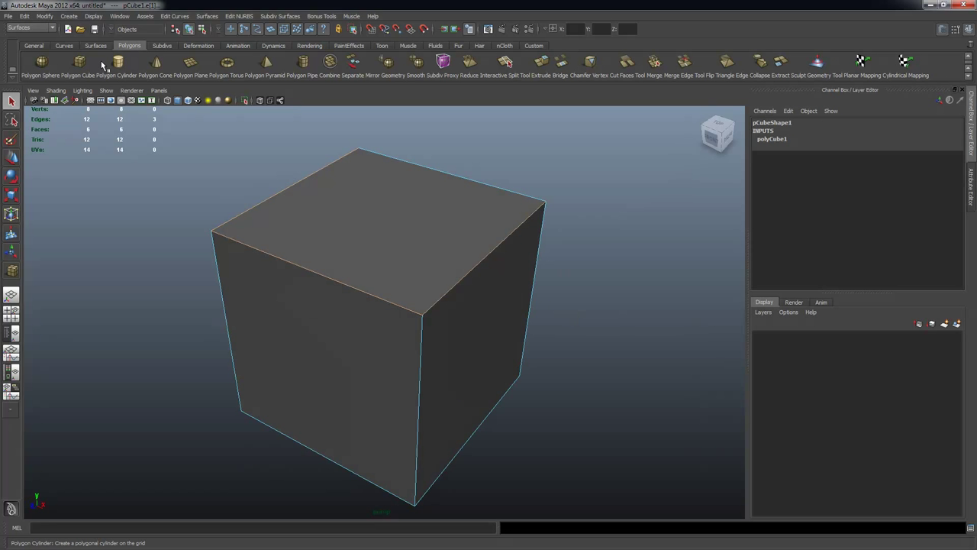
Switch to the Polygons menu set and open the options for converting polygon edges to a curve.
left_click(29, 29)
left_click(30, 41)
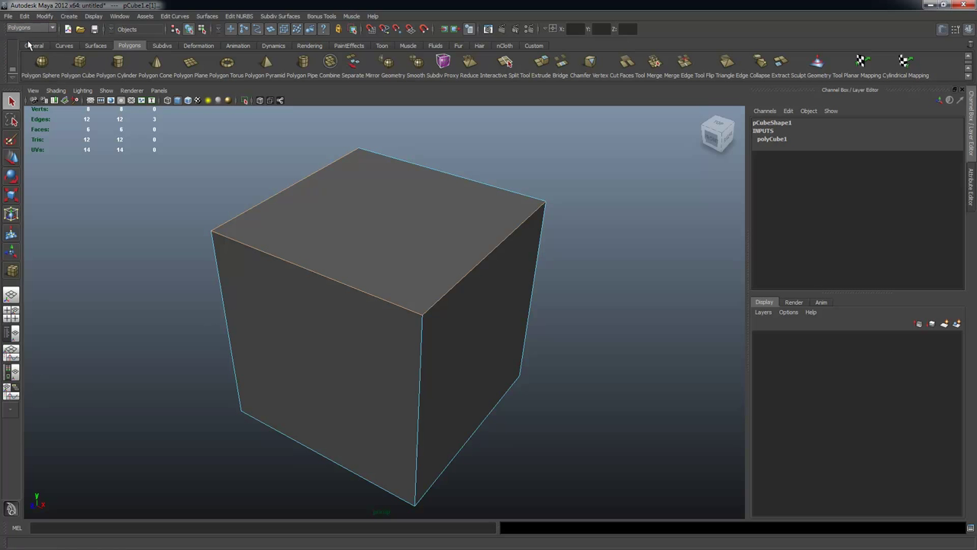
left_click(44, 16)
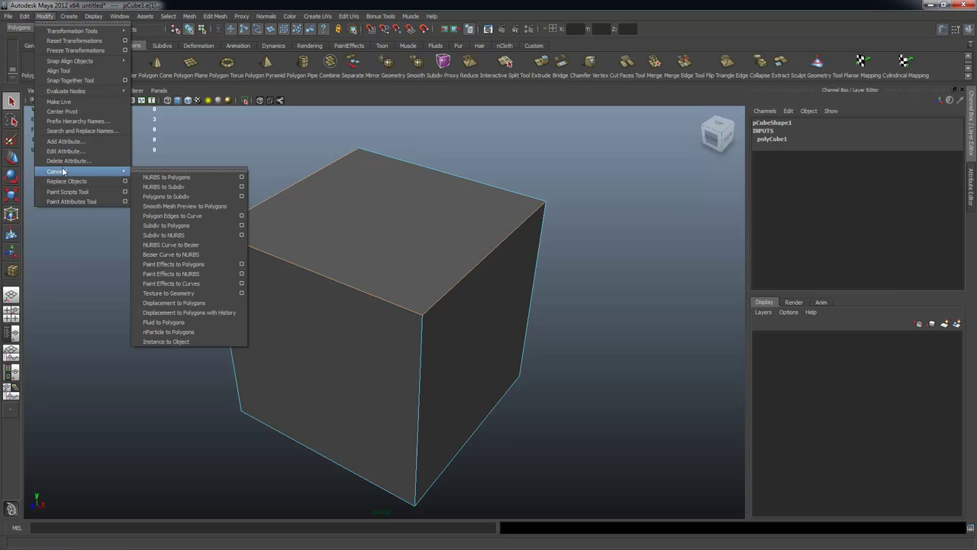
left_click(44, 17)
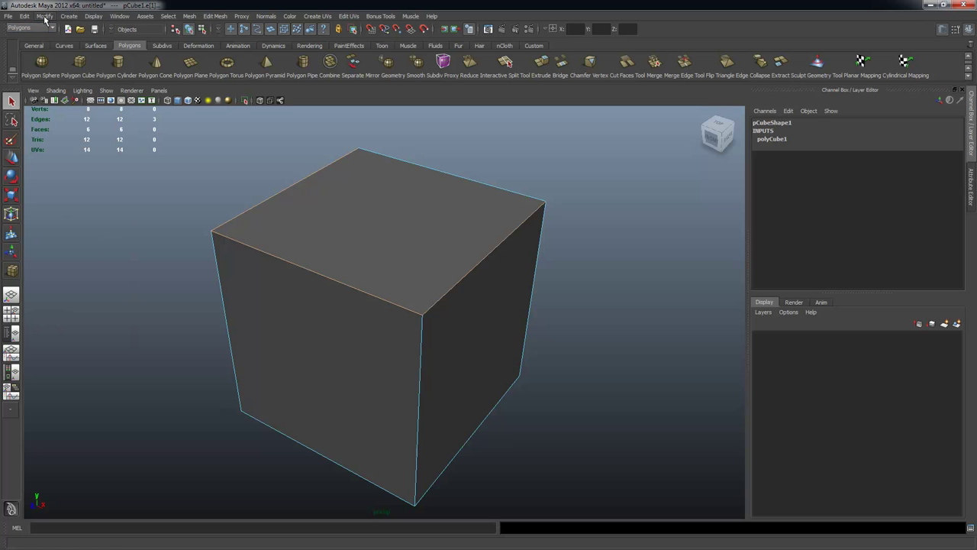
left_click(44, 16)
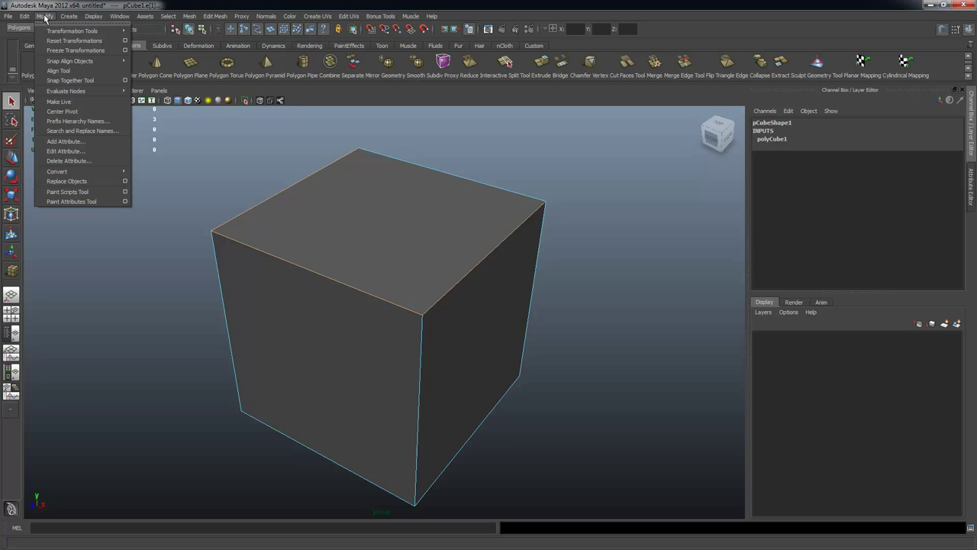
mouse_move(74, 171)
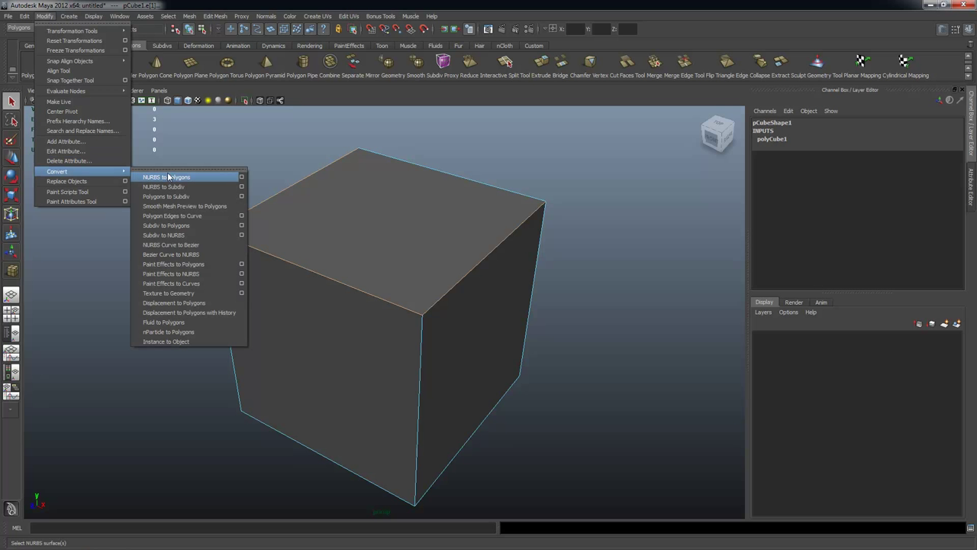
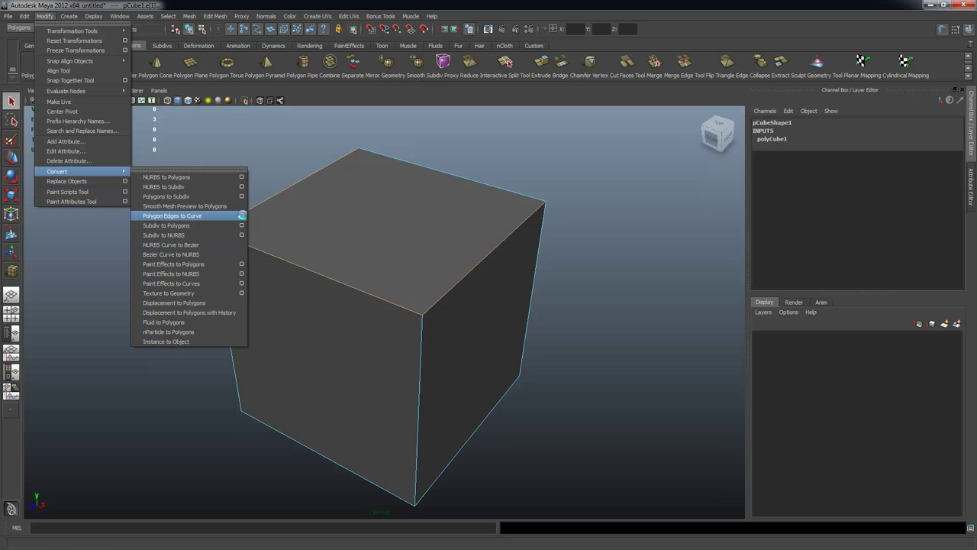
left_click(243, 216)
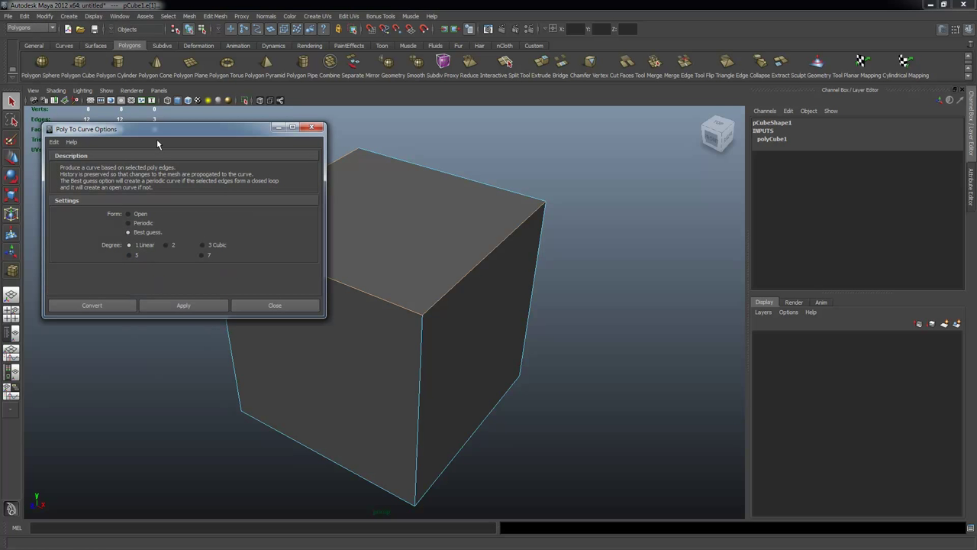
Convert the selected edges into a curve using the Best guess form and 1 Linear degree.
left_click_drag(151, 131, 141, 119)
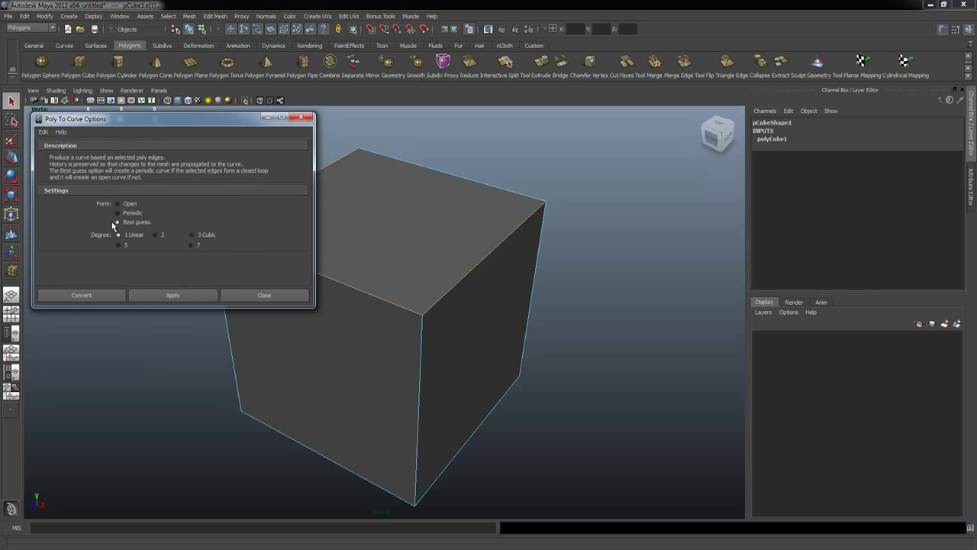
left_click(43, 132)
left_click(58, 149)
left_click_drag(127, 118, 124, 114)
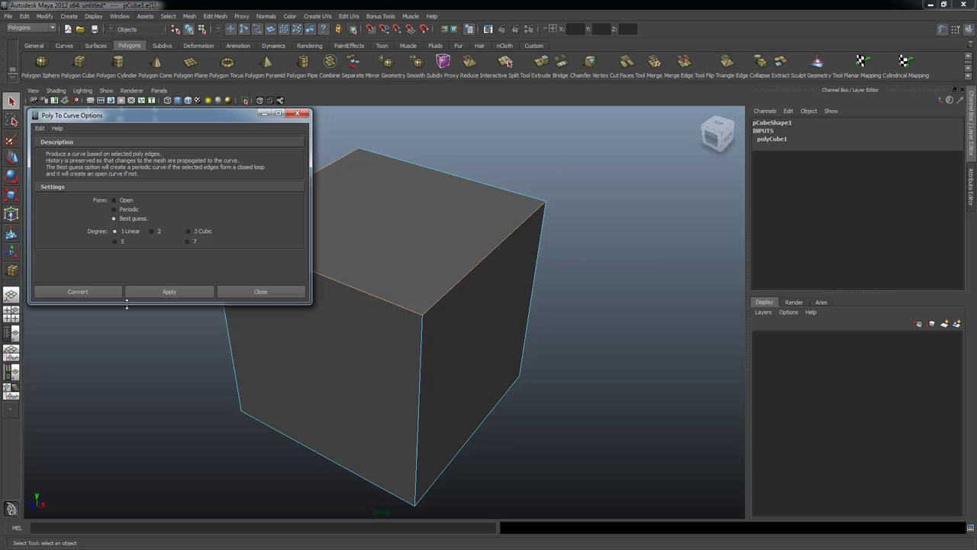
left_click(144, 293)
left_click(255, 290)
Examine the curve along the cube's top edges and its open ends in the perspective and orthographic views.
left_click_drag(435, 290, 456, 288, "alt")
left_click_drag(333, 226, 246, 205, "alt")
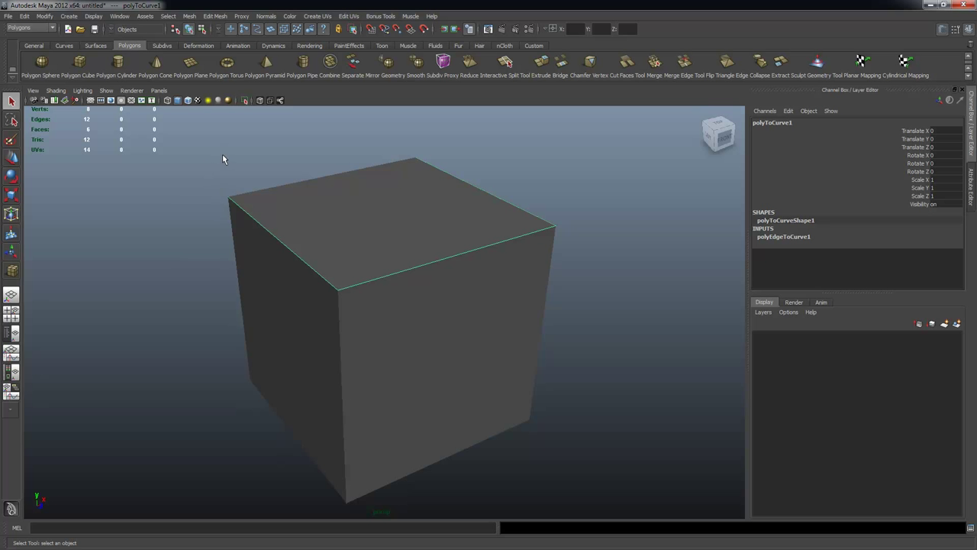
mouse_move(358, 241)
left_mouse_down("alt")
mouse_move(334, 233)
mouse_move(350, 240)
left_mouse_up("alt")
key("space")
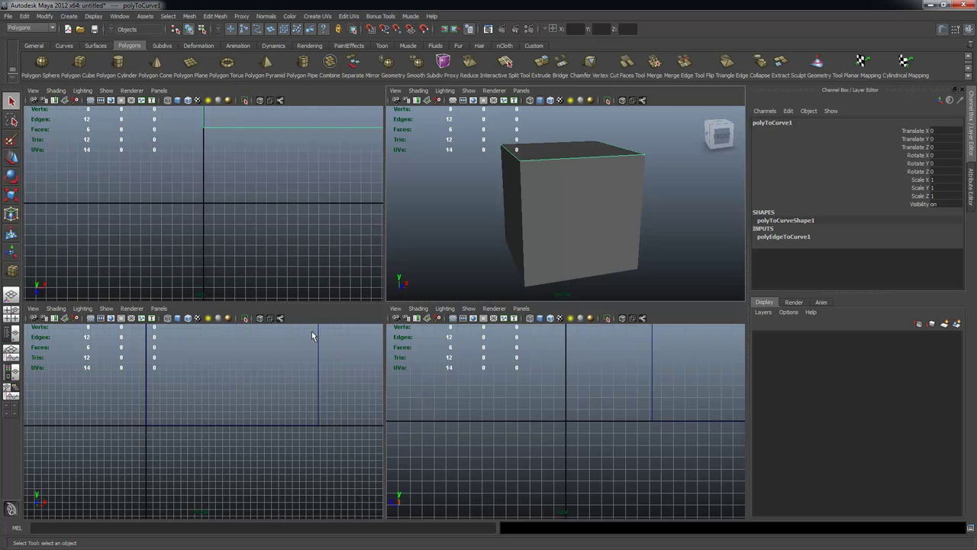
key("f")
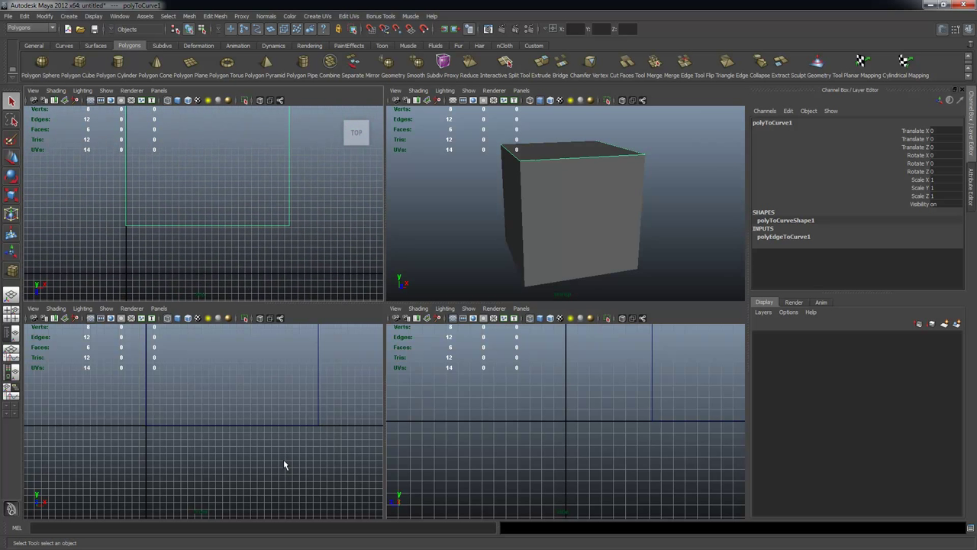
key("f")
key("f")
right_click_drag(301, 430, 181, 422, "alt")
middle_click_drag(182, 423, 205, 368, "alt")
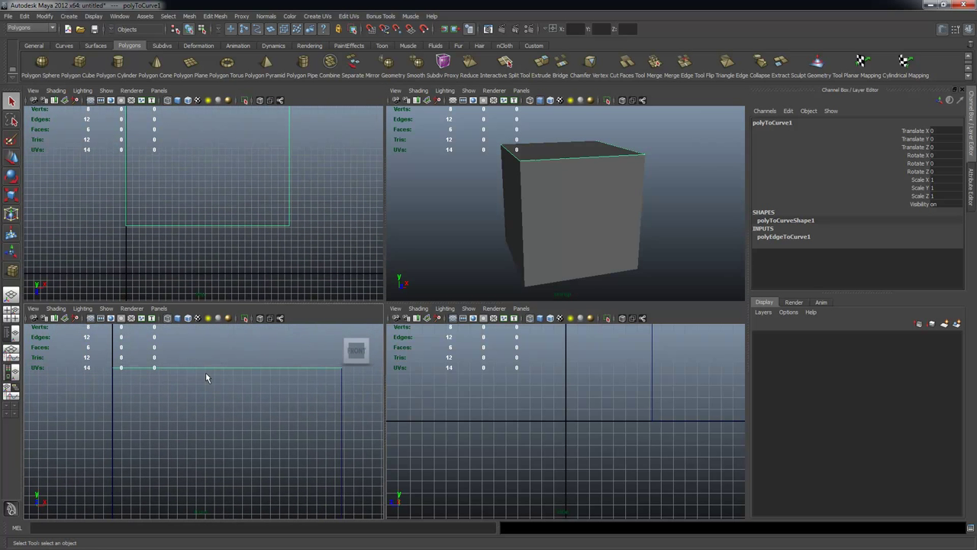
left_click_drag(552, 170, 585, 191, "alt")
key("space")
left_click_drag(510, 266, 321, 266, "alt")
right_click_drag(321, 266, 318, 255, "alt")
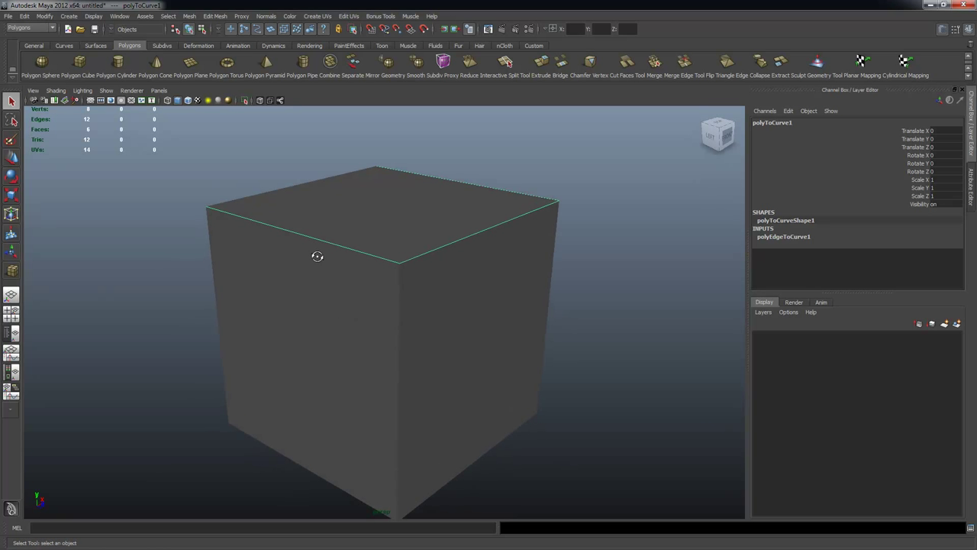
left_click_drag(318, 255, 242, 198, "alt")
left_click_drag(255, 233, 221, 216, "alt")
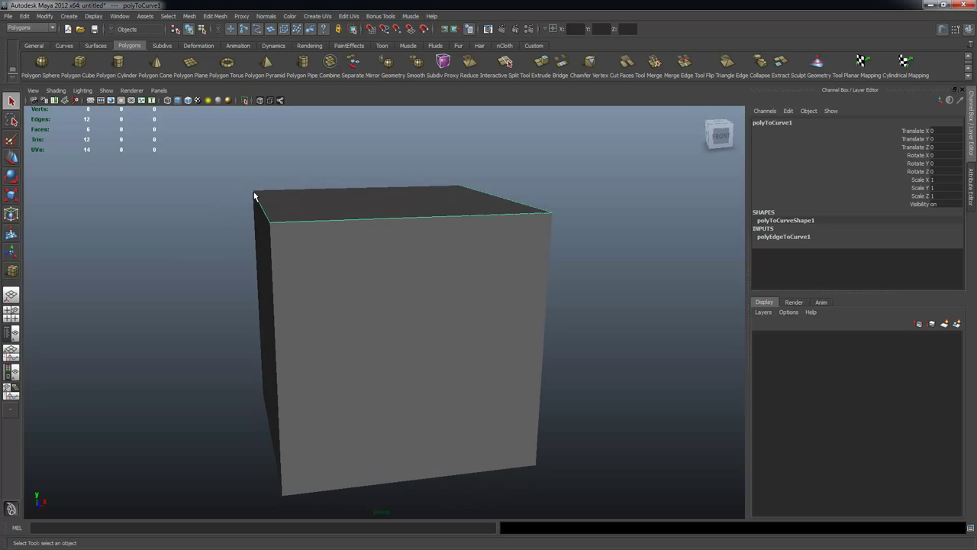
left_click_drag(273, 199, 256, 184, "alt")
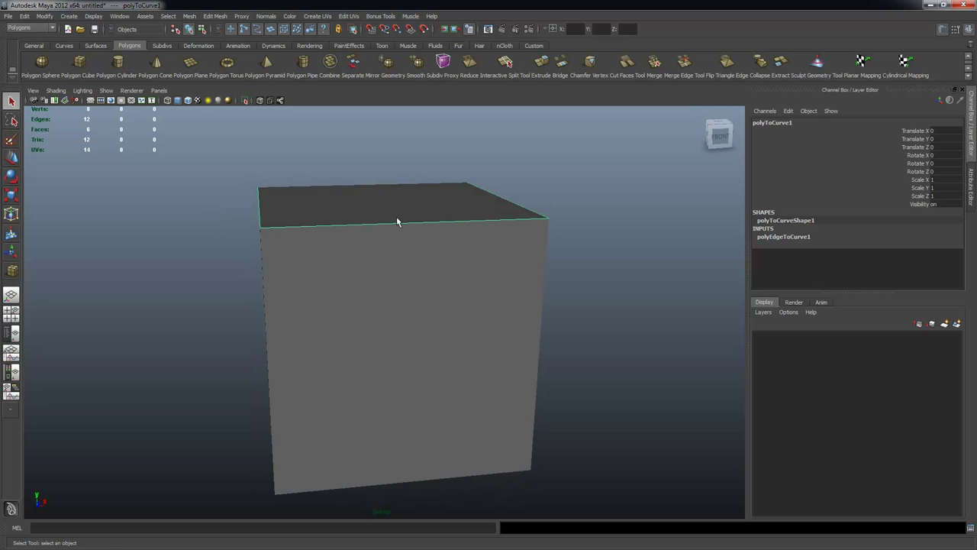
left_click_drag(260, 190, 277, 251, "alt")
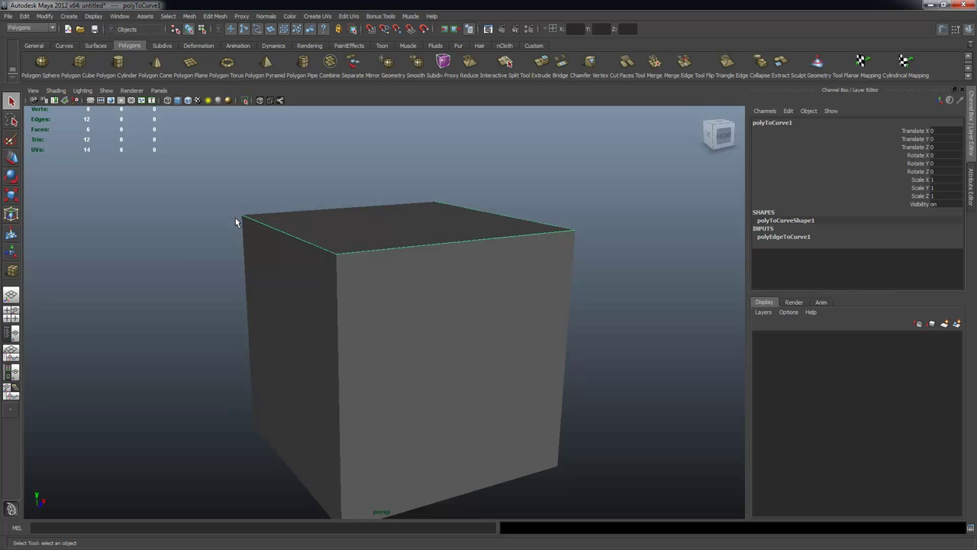
left_click_drag(243, 219, 263, 228, "alt")
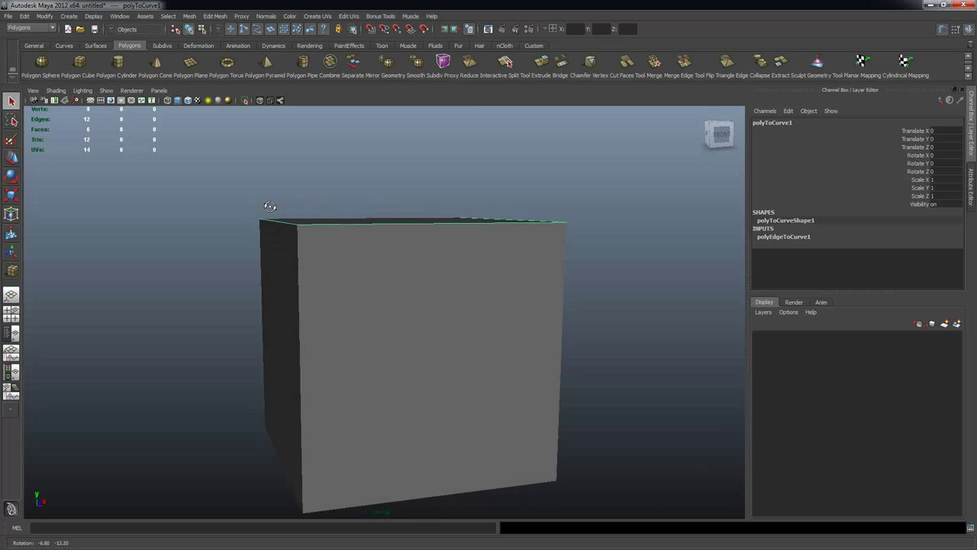
Activate the CV Curve Tool in the front view with the curve degree set to 1 Linear.
key("space")
key("f")
right_click_drag(303, 363, 142, 436, "alt")
middle_click_drag(142, 436, 207, 426, "alt")
key("space")
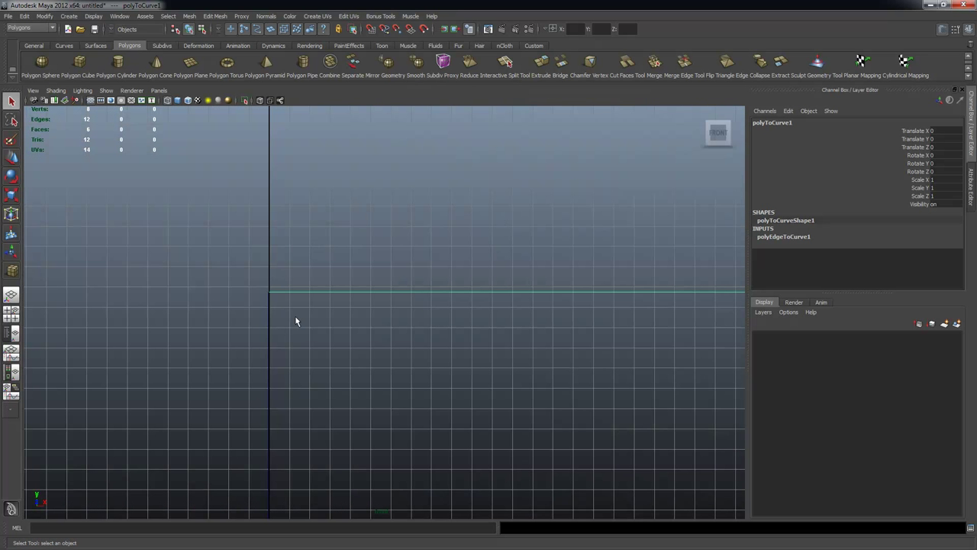
middle_click_drag(328, 297, 290, 305, "alt")
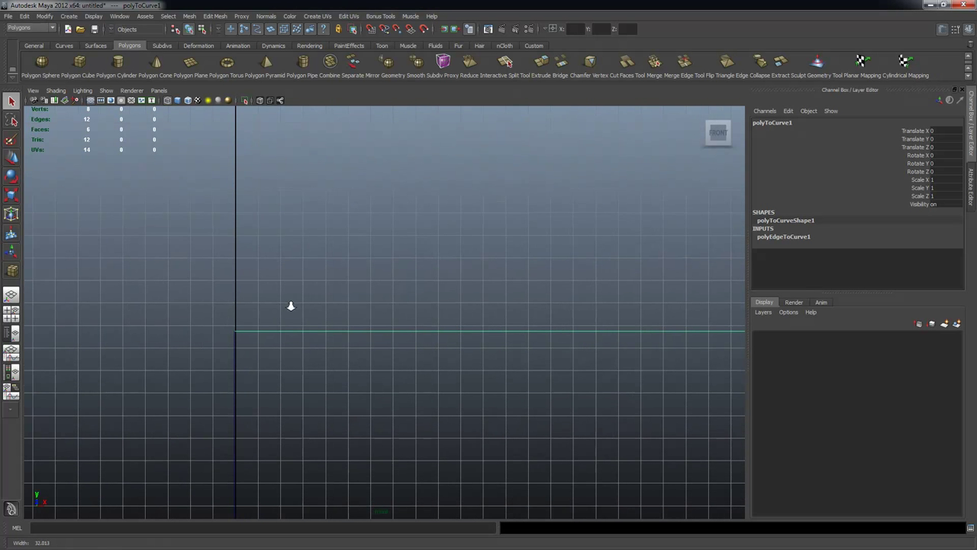
left_click(70, 16)
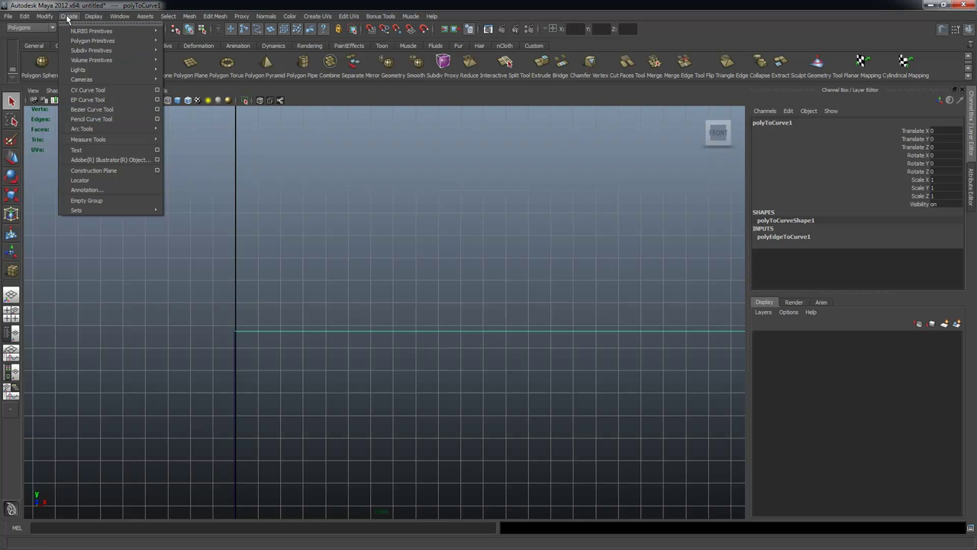
mouse_move(83, 129)
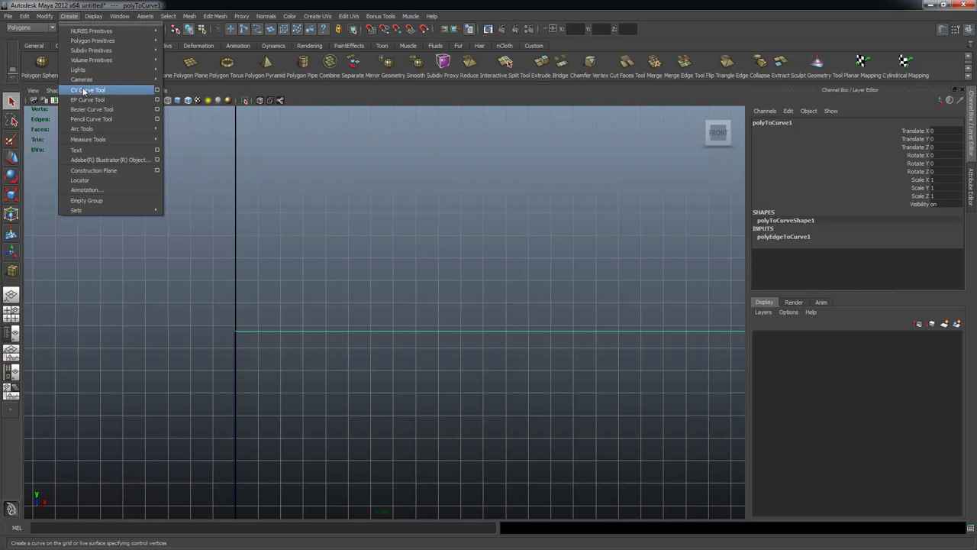
left_click(156, 91)
left_click(107, 130)
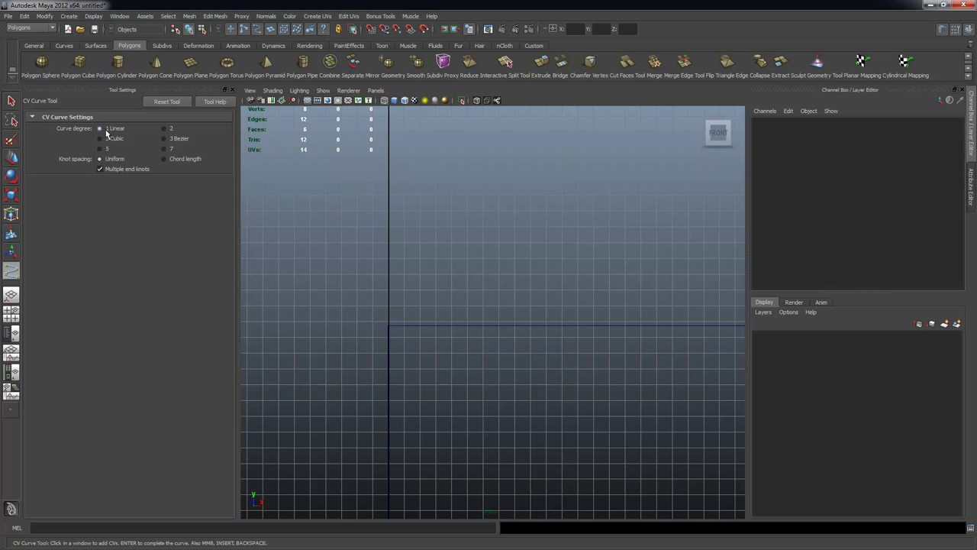
Draw a closed crown-molding profile about 8 grid squares wide and 11 high, with its lowest point at the edge curve's corner on the vertical axis.
right_click_drag(437, 331, 516, 348, "alt")
middle_click_drag(516, 348, 570, 422, "alt")
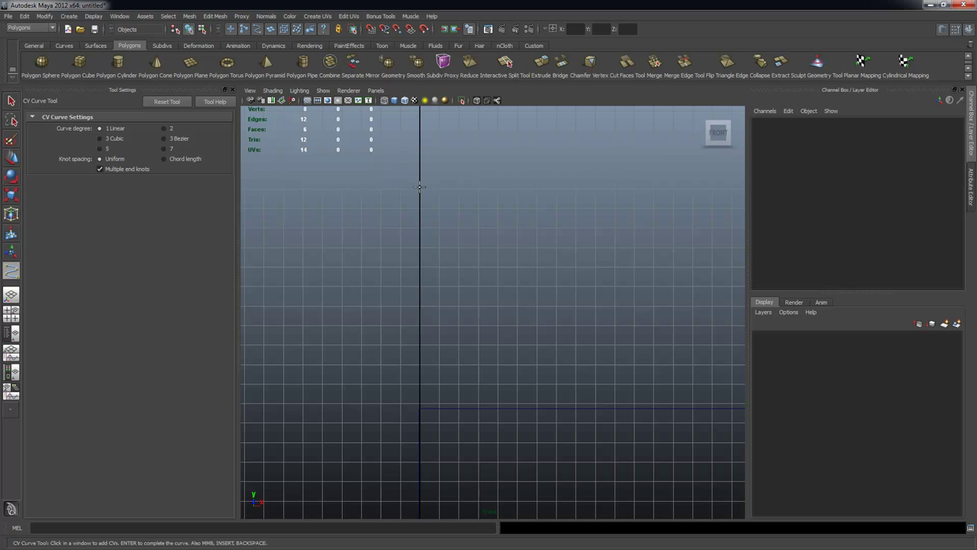
left_click(418, 188)
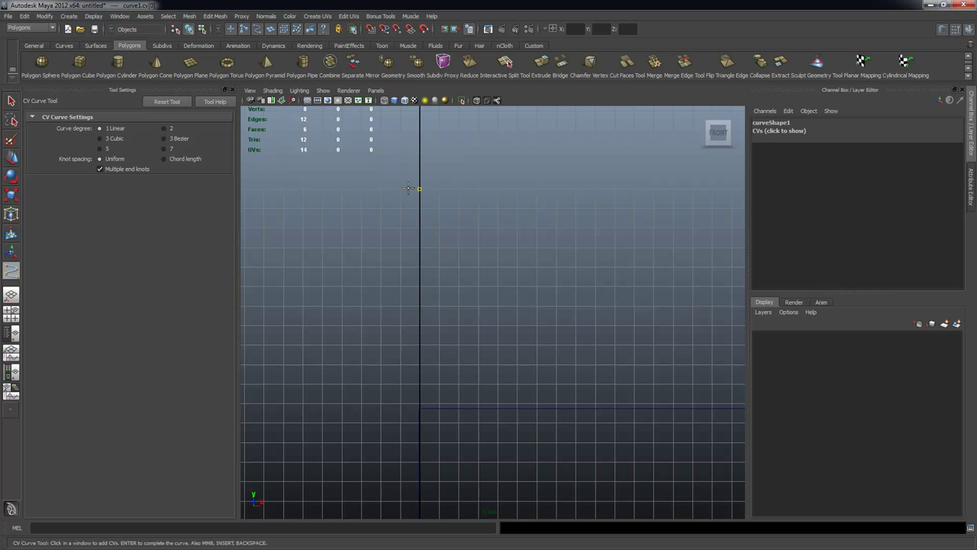
left_click(263, 188)
left_click(264, 221)
left_click(295, 221)
left_click(302, 226)
left_click(307, 239)
left_click(312, 253)
left_click(347, 283)
left_click(363, 286)
left_click(370, 290)
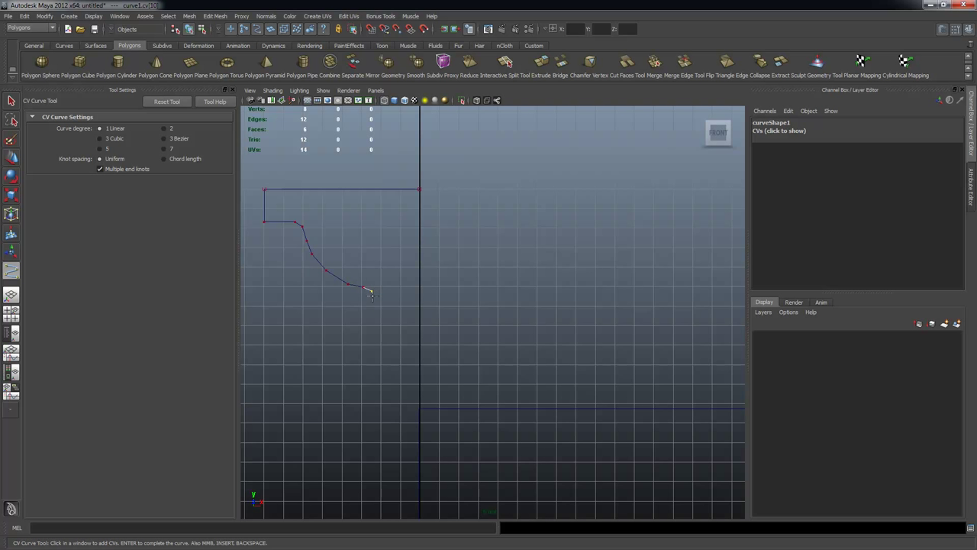
left_click(373, 296)
left_click(374, 303)
left_click(358, 325)
left_click(358, 334)
left_click(363, 340)
left_click(380, 344)
left_click(381, 346)
left_click(383, 362)
left_click(388, 371)
left_click(395, 384)
left_click(410, 402)
left_click(419, 406)
left_click(421, 189)
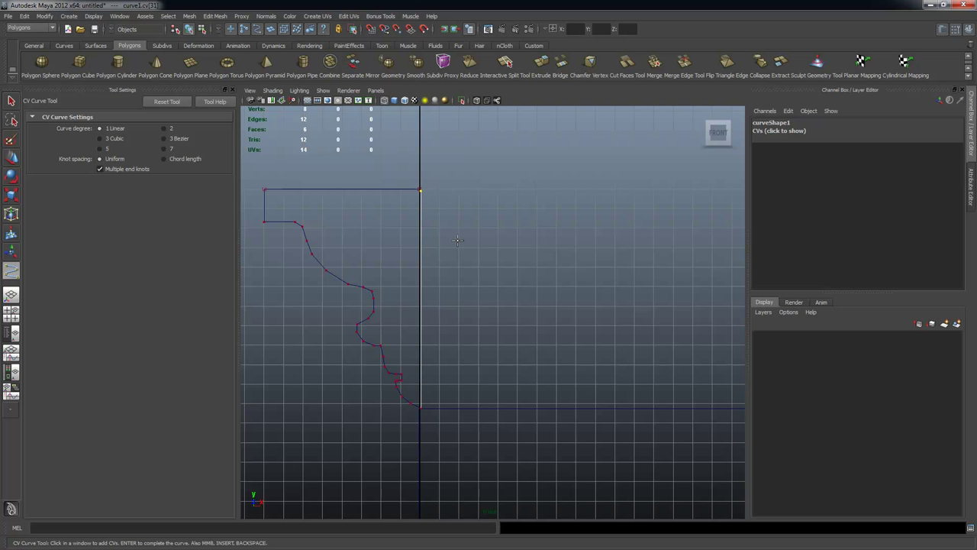
key("q")
Examine the molding profile's shape in the front view and its placement relative to the cube in perspective.
scroll(462, 256, "down", 2)
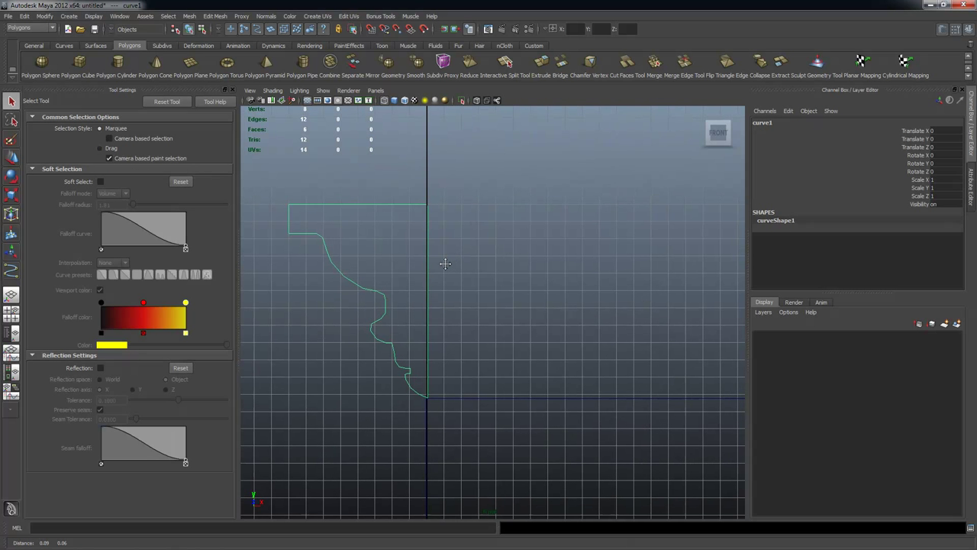
middle_click_drag(445, 263, 438, 267, "alt")
middle_click_drag(359, 273, 385, 276, "alt")
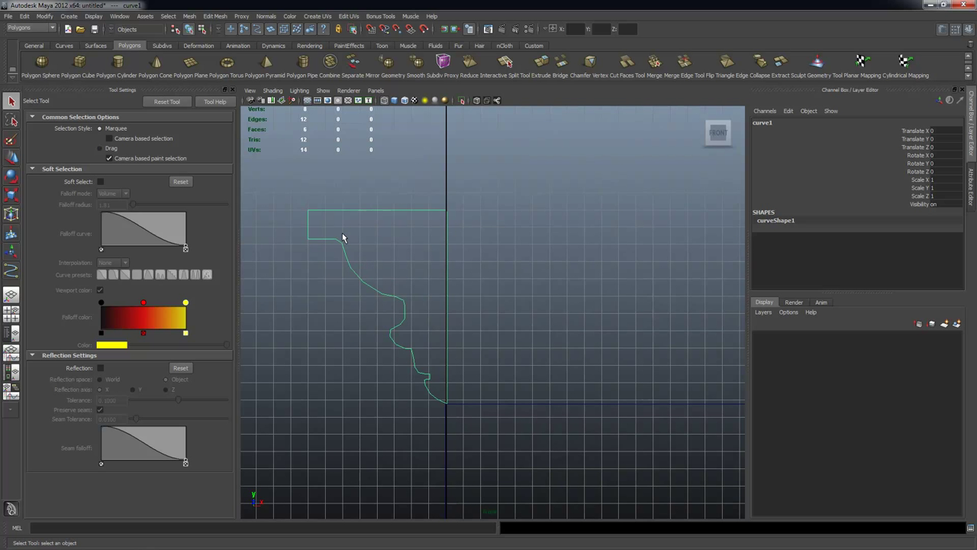
right_click_drag(388, 316, 503, 333, "alt")
middle_click_drag(504, 334, 524, 321, "alt")
mouse_move(418, 284)
right_mouse_down("alt")
mouse_move(408, 279)
mouse_move(413, 270)
right_mouse_up("alt")
middle_click_drag(412, 270, 428, 306, "alt")
key("space")
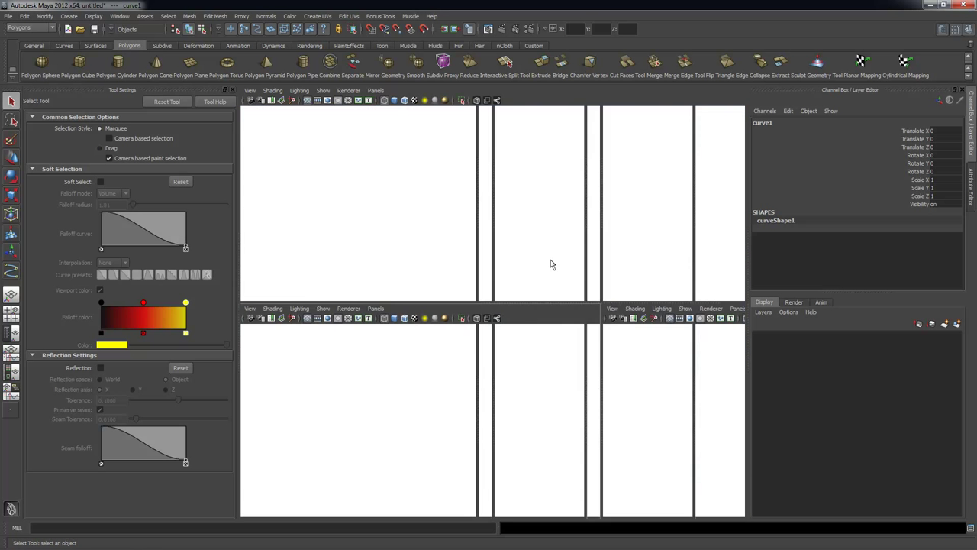
key("space")
left_click_drag(539, 333, 605, 349, "alt")
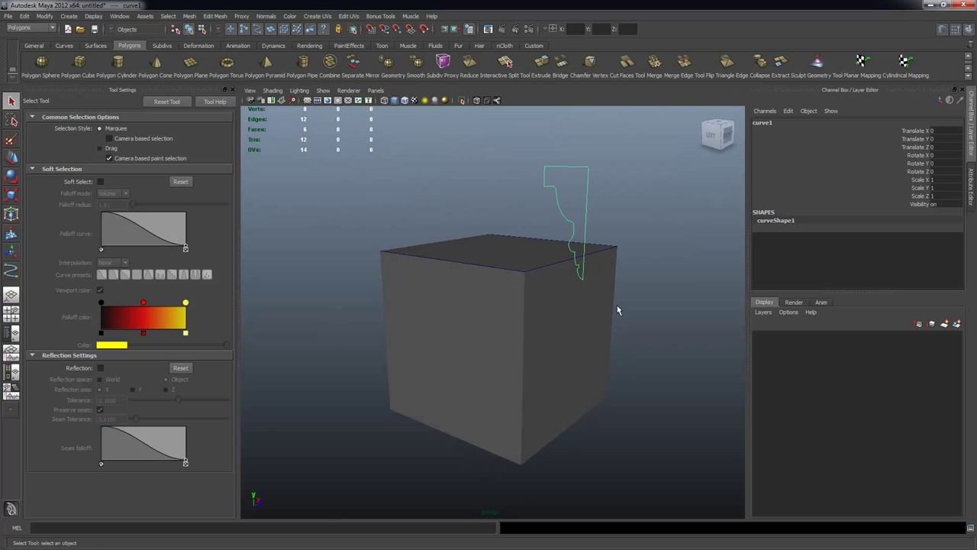
Move the molding profile curve's pivot from the origin to the profile's lowest point.
scroll(611, 277, "down", 2)
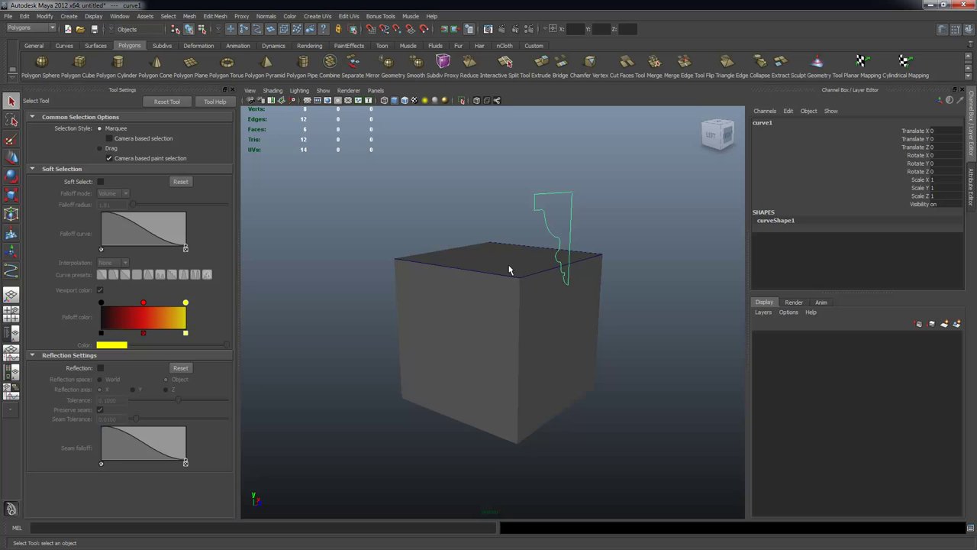
key("w")
left_click_drag(549, 238, 586, 251, "alt")
left_click_drag(560, 203, 572, 206, "alt")
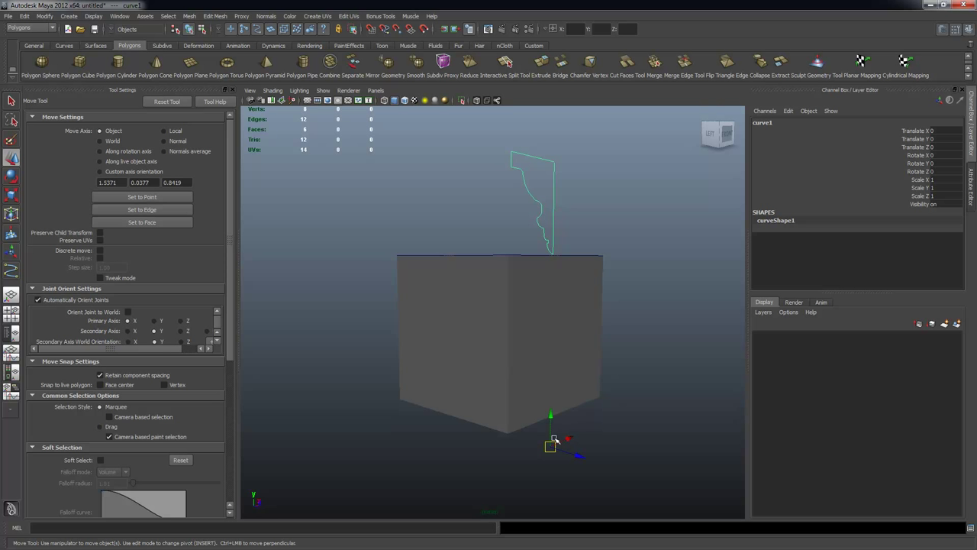
left_click_drag(552, 215, 554, 217, "alt")
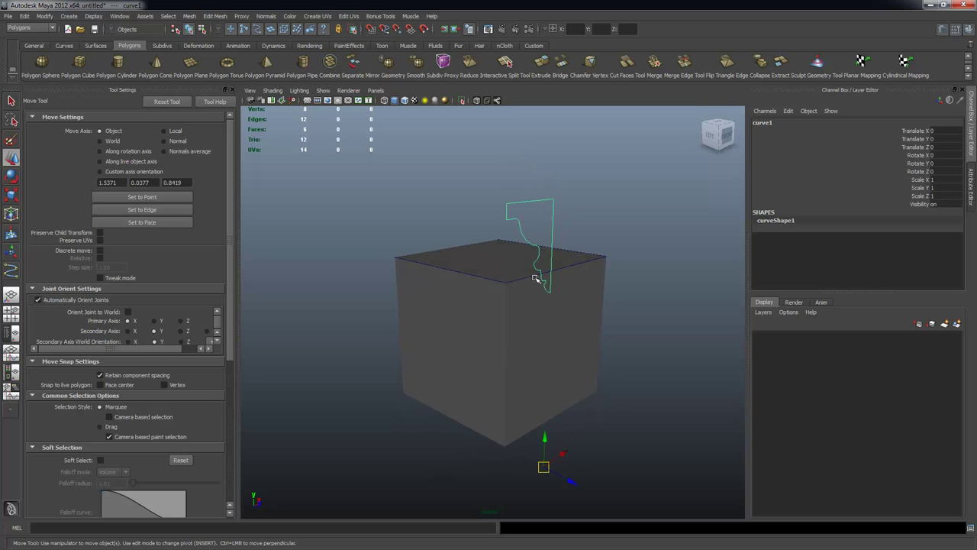
left_click_drag(570, 261, 606, 273, "alt")
key("Insert")
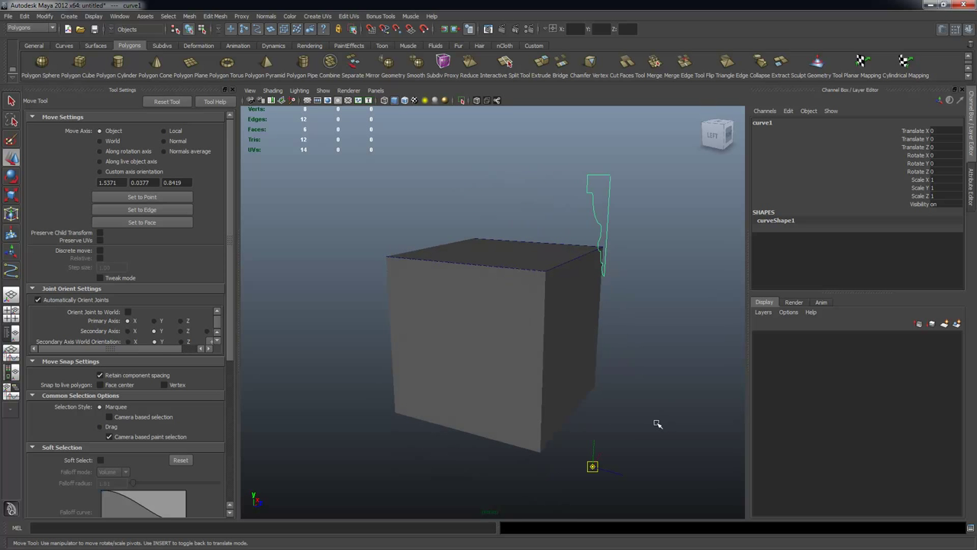
mouse_move(593, 463)
left_mouse_down()
mouse_move(611, 193)
mouse_move(638, 329)
mouse_move(629, 375)
mouse_move(575, 284)
mouse_move(591, 293)
mouse_move(493, 280)
left_mouse_up()
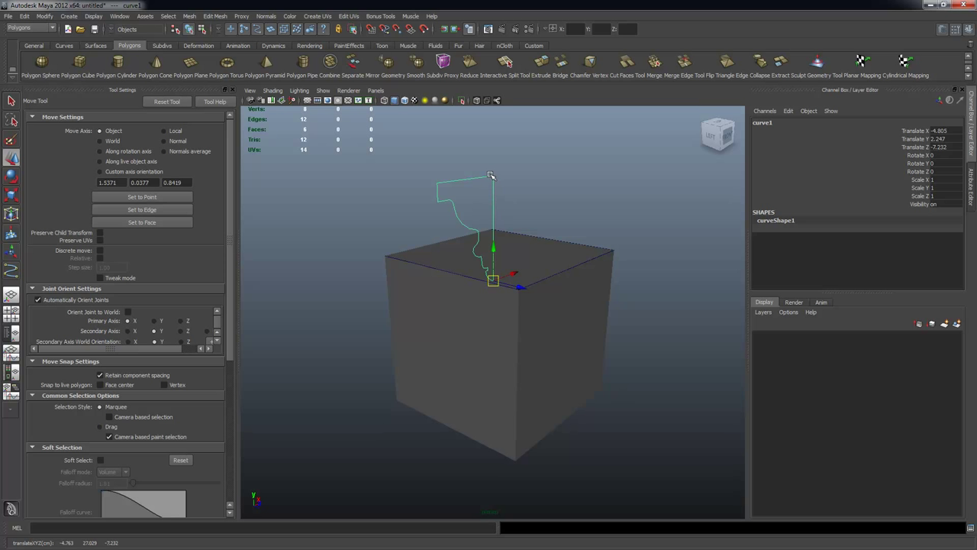
Snap the molding profile's lowest point to the open end of the cube's top-edge curve and scale the profile uniformly to 0.341.
left_click_drag(494, 283, 333, 271)
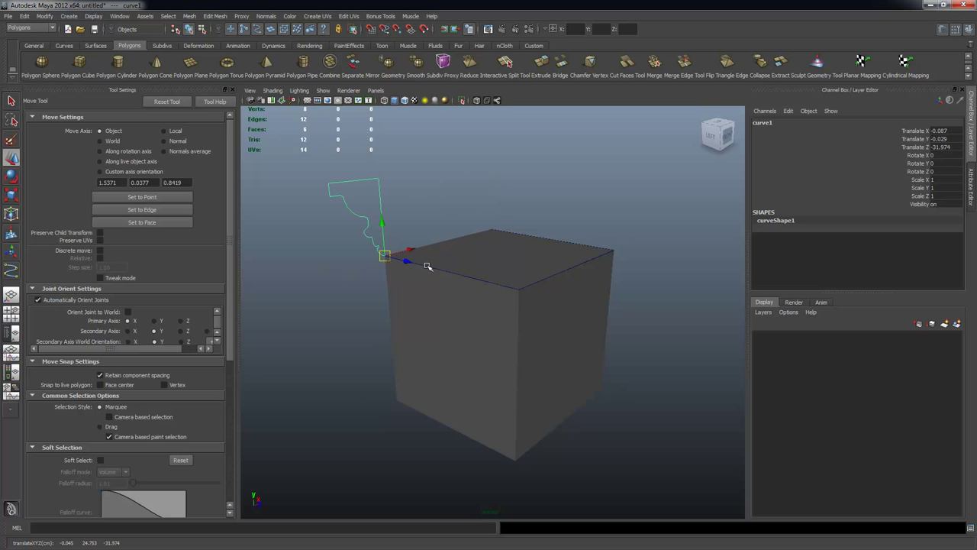
left_click_drag(397, 275, 385, 243, "alt")
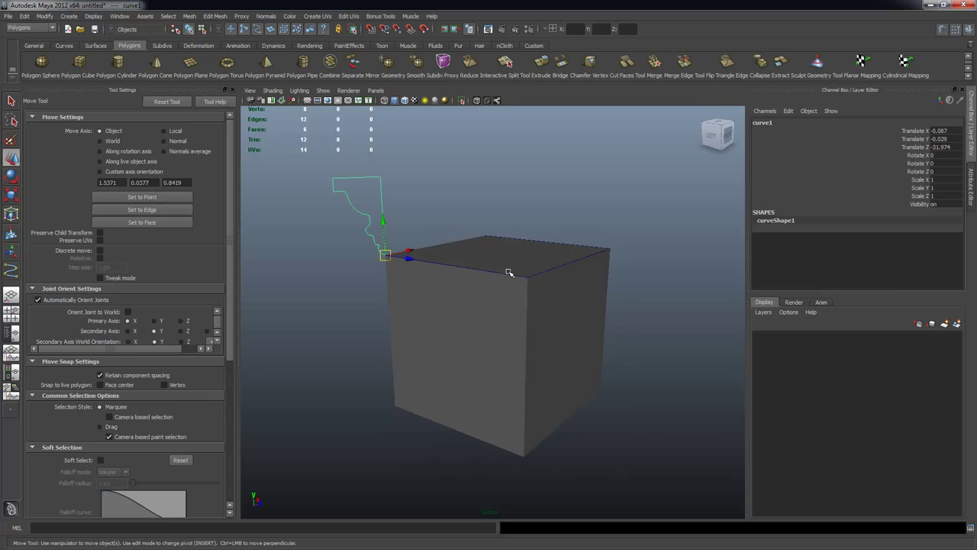
key("r")
left_click_drag(394, 259, 384, 294)
key("q")
right_click_drag(384, 287, 584, 294, "alt")
left_click_drag(584, 295, 421, 216, "alt")
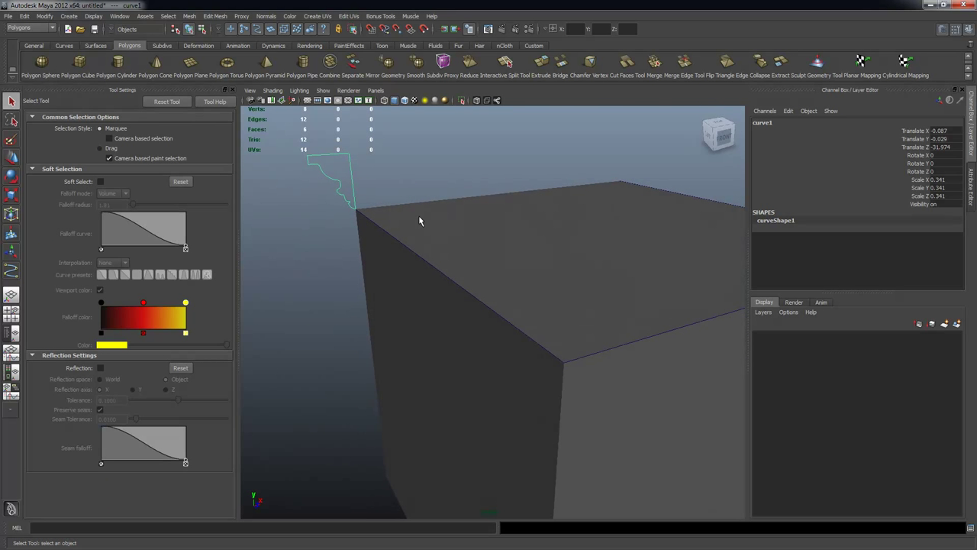
left_click_drag(300, 153, 390, 205, "alt")
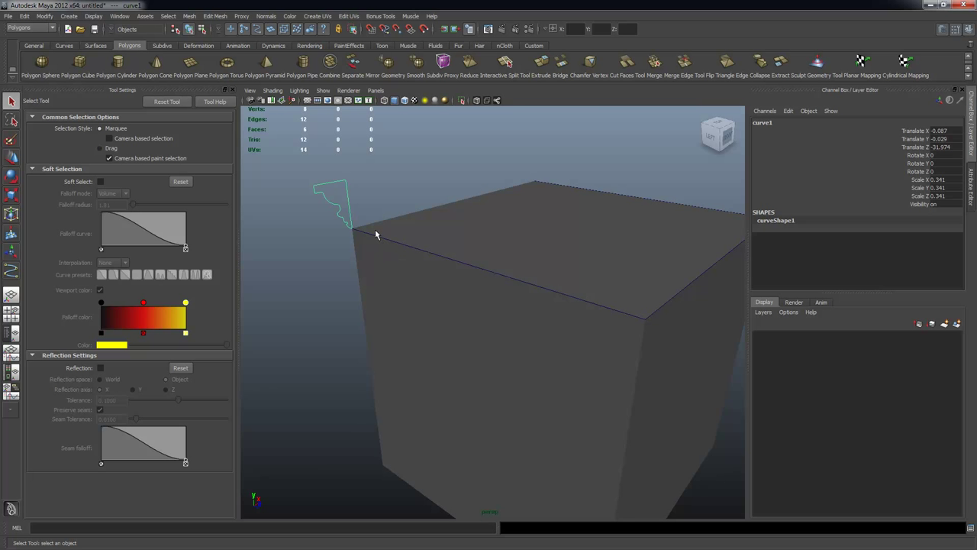
Select the molding profile and the cube's top-edge path curve, and open the Surfaces Extrude options.
left_click_drag(375, 229, 388, 255, "shift")
left_click(390, 264, "shift")
right_click_drag(558, 301, 516, 291, "alt")
middle_click_drag(516, 290, 496, 283, "alt")
left_click_drag(496, 282, 516, 290, "alt")
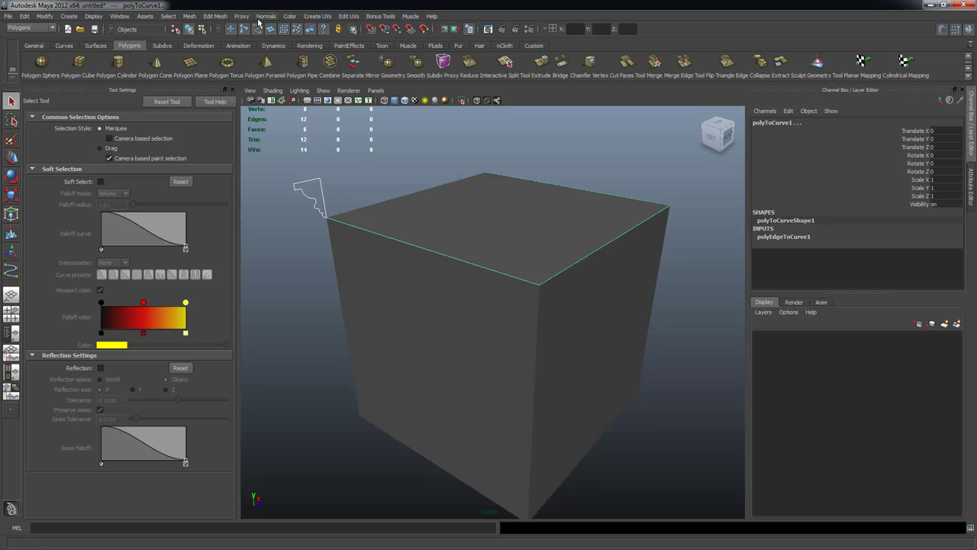
left_click(54, 28)
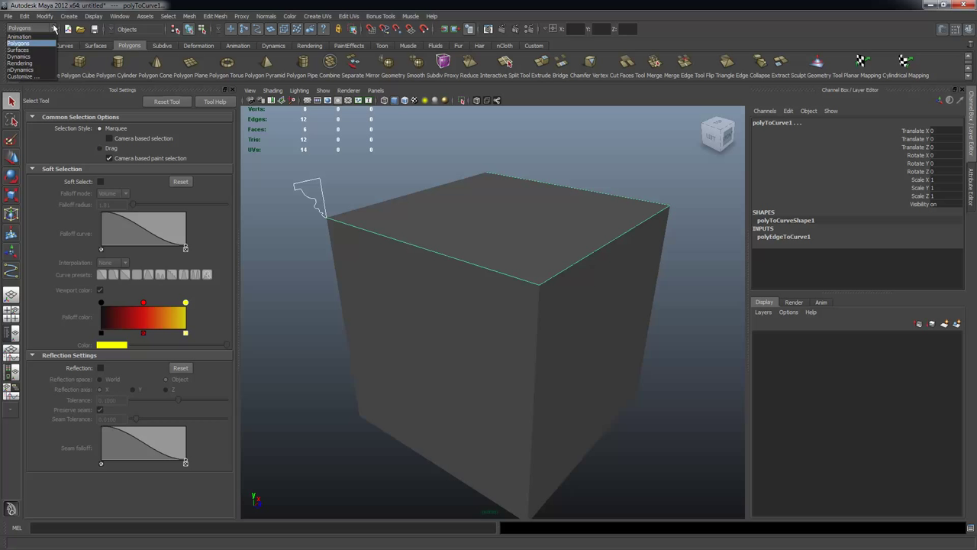
left_click(21, 50)
left_click(173, 16)
mouse_move(208, 17)
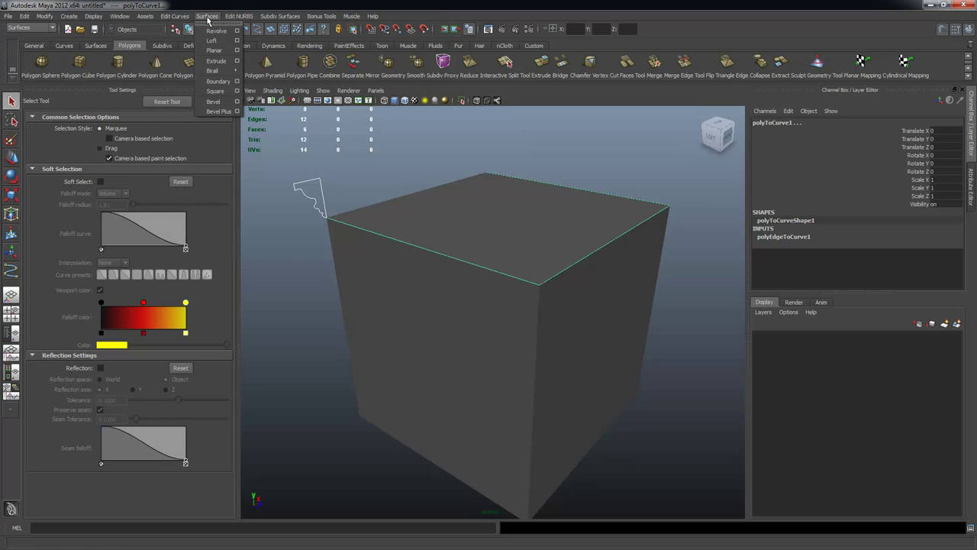
left_click(237, 61)
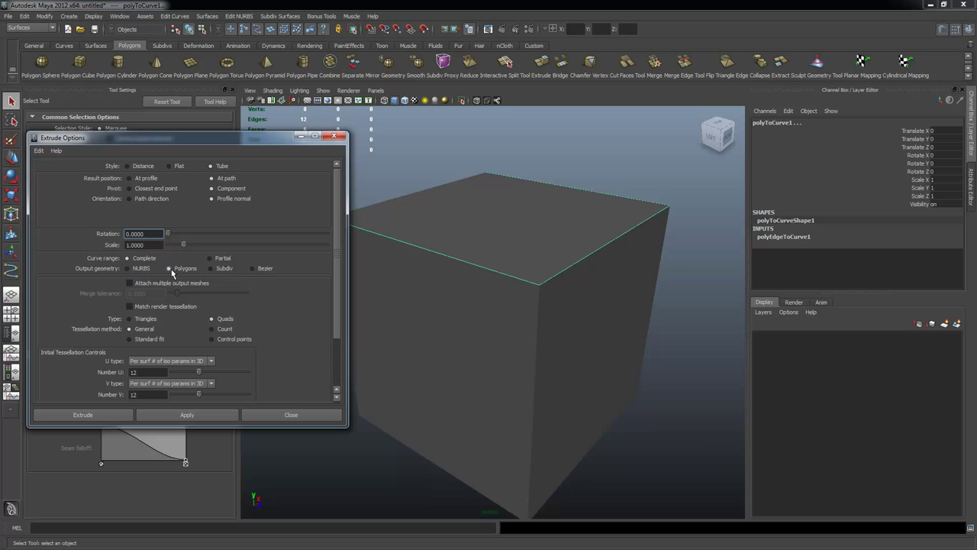
Extrude the profile along the path as a Tube at path, with Component pivot, Profile normal orientation, Polygons output and Control points tessellation.
scroll(337, 271, "down", 1)
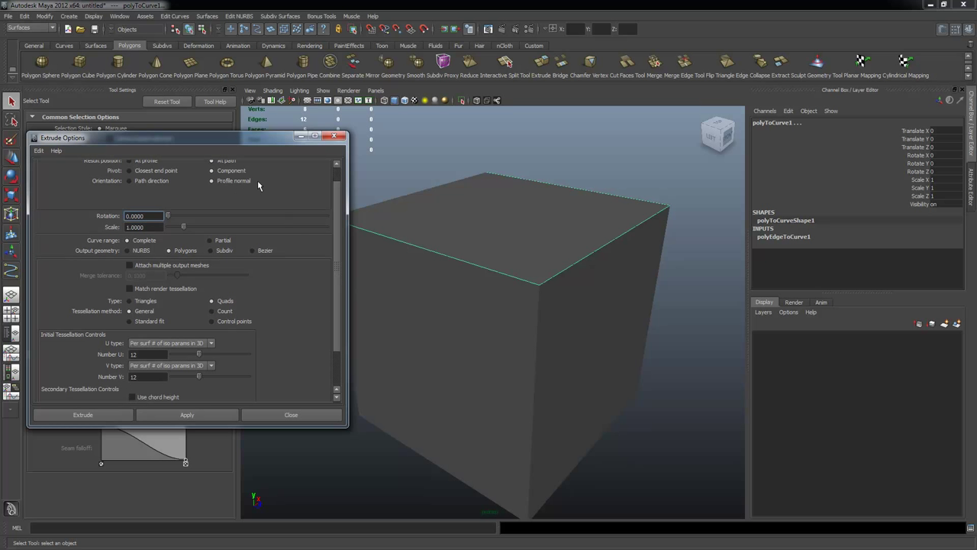
left_click_drag(229, 137, 201, 129)
left_click_drag(452, 239, 548, 238, "alt")
left_click_drag(211, 135, 231, 136)
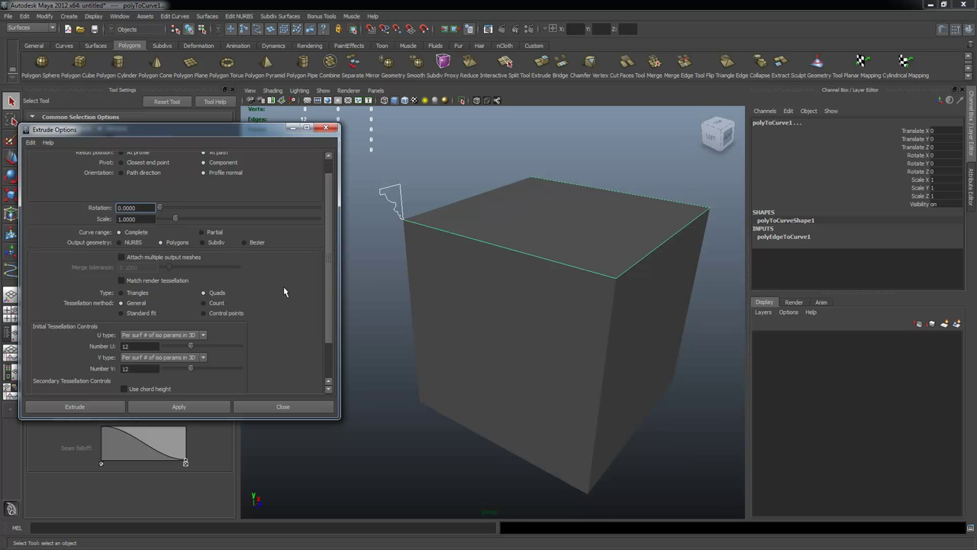
left_click(224, 313)
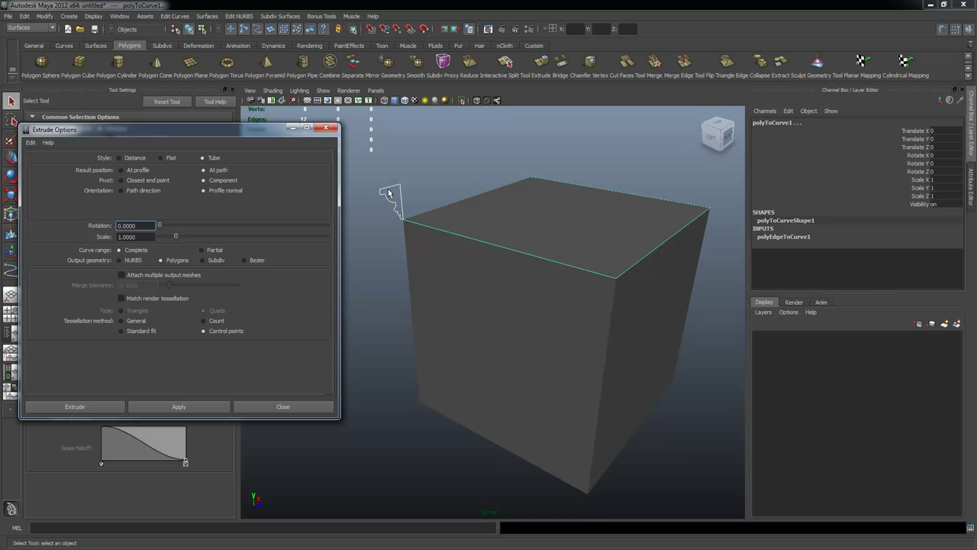
left_click(205, 405)
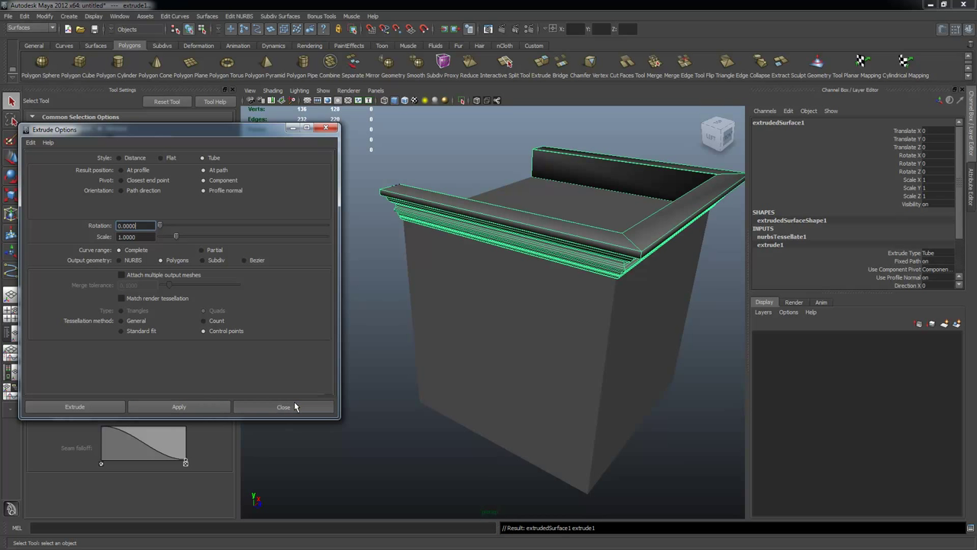
left_click(282, 406)
left_click(382, 298)
left_click_drag(438, 316, 505, 282, "alt")
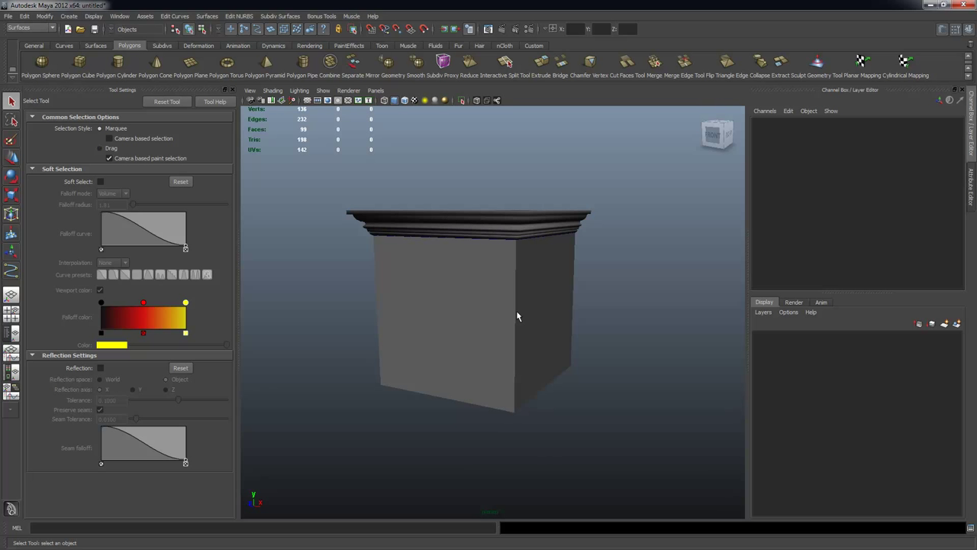
left_click_drag(565, 292, 516, 309, "alt")
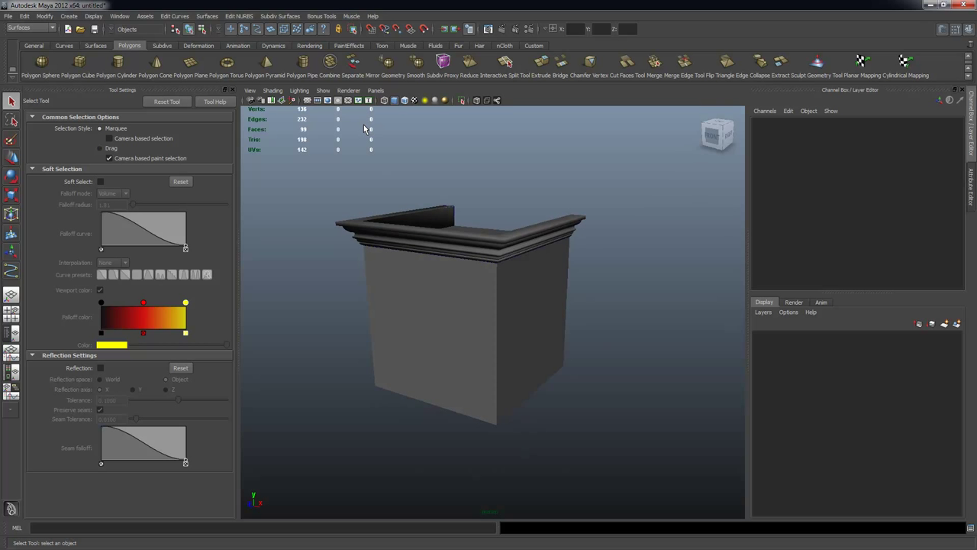
Activate the CV Curve Tool with curve degree 1 Linear in the top view, with empty grid space beside the cube.
key("space")
scroll(414, 212, "down", 5)
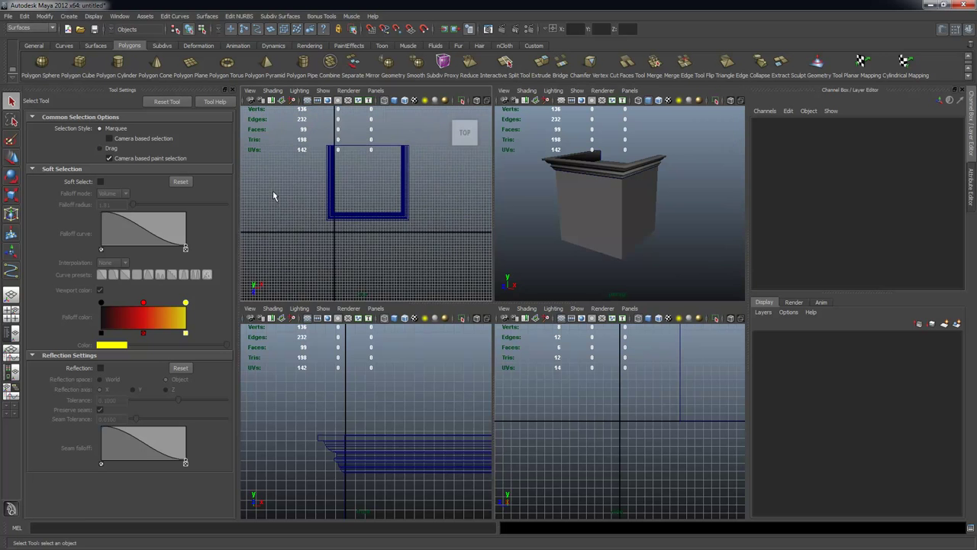
left_click(234, 89)
middle_click_drag(175, 227, 239, 230, "alt")
mouse_move(152, 246)
middle_mouse_down("alt")
mouse_move(183, 212)
mouse_move(164, 232)
middle_mouse_up("alt")
key("space")
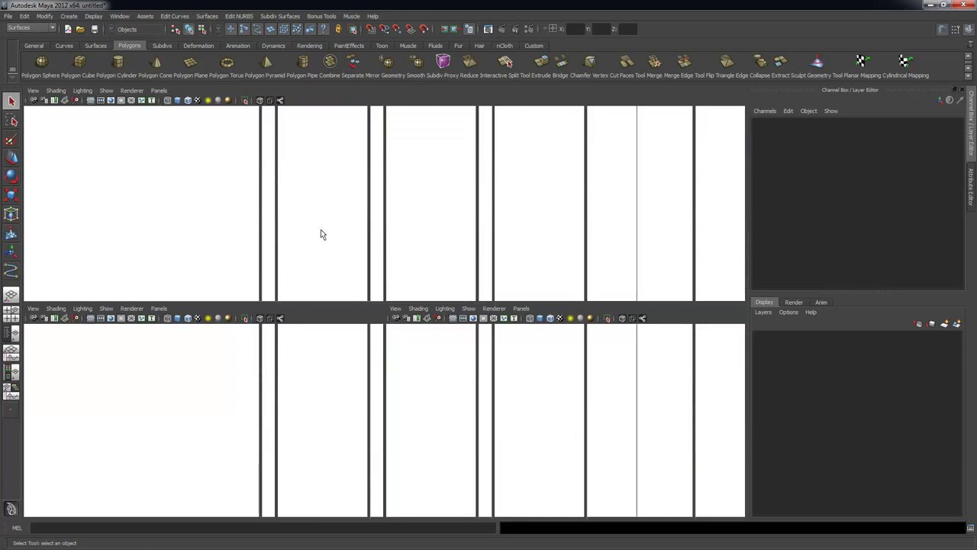
middle_click_drag(456, 258, 371, 257, "alt")
left_click(69, 16)
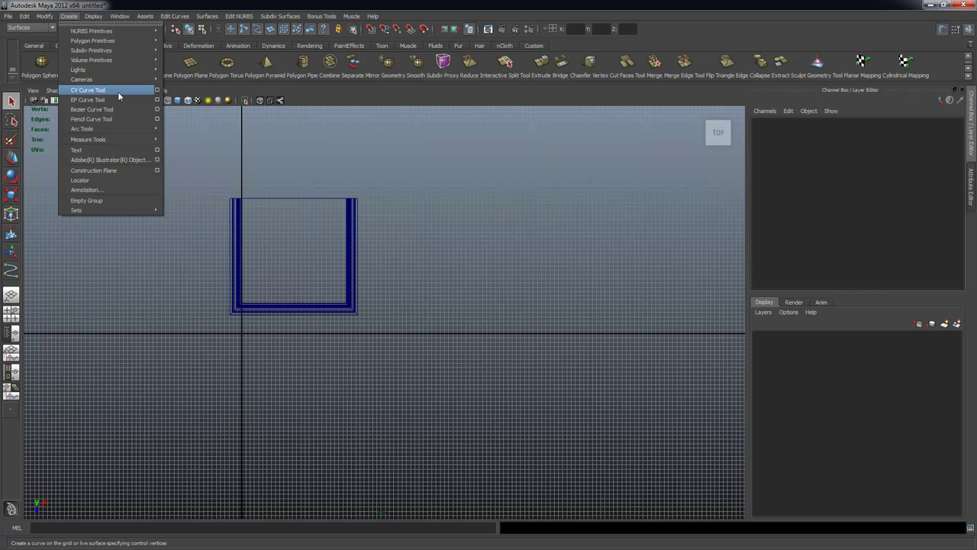
left_click(157, 90)
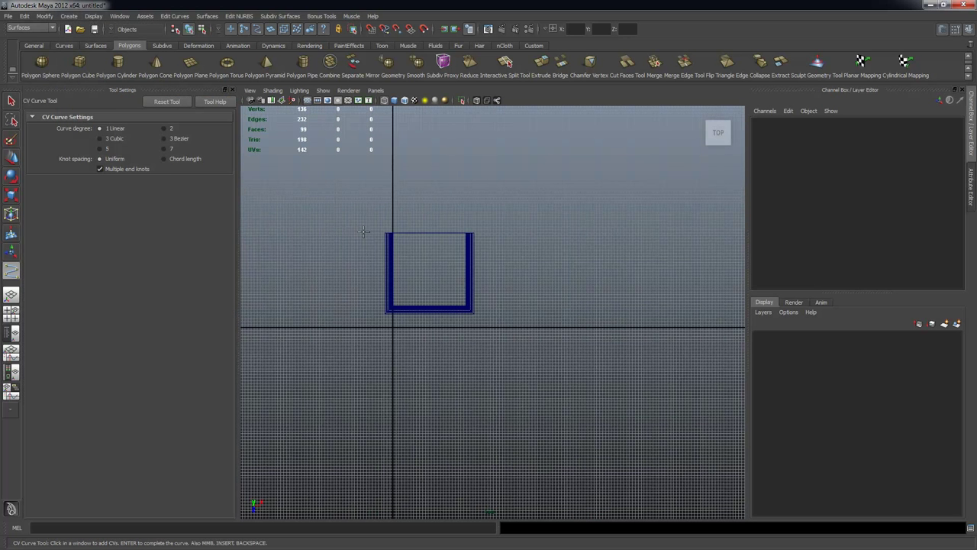
middle_click_drag(584, 341, 405, 284, "alt")
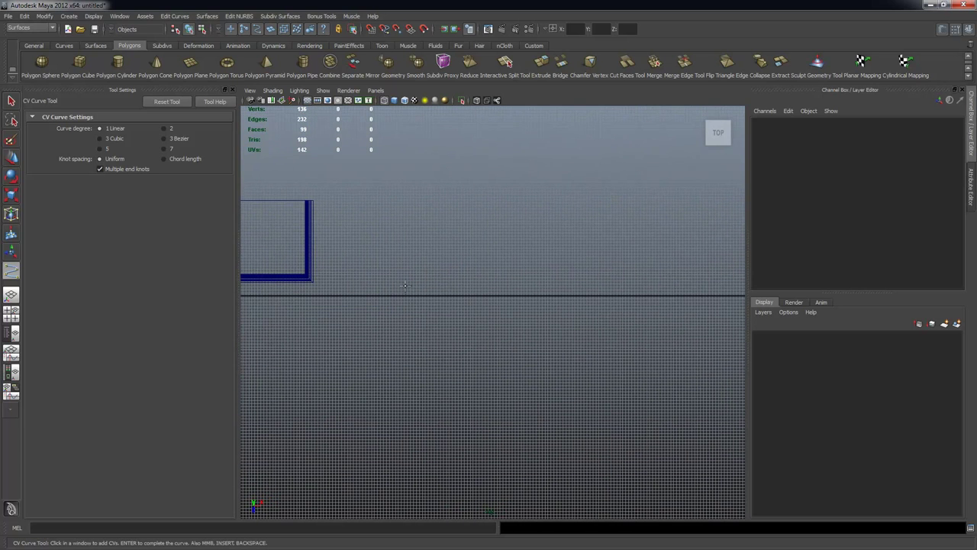
Draw a stepped, nearly closed floor-plan outline with right-angled corners beside the cube in the top view, about 117 cm wide and 91 cm deep.
left_click(396, 157)
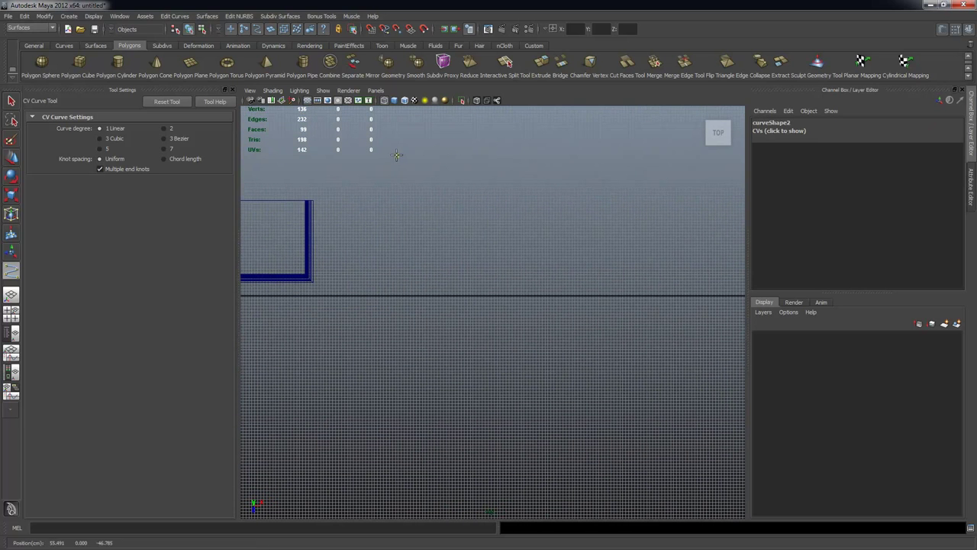
left_click(363, 156)
left_click(363, 198)
left_click(402, 198)
left_click(402, 231)
left_click(402, 308)
left_click(403, 337)
left_click(355, 336)
left_click(356, 377)
left_click(415, 377)
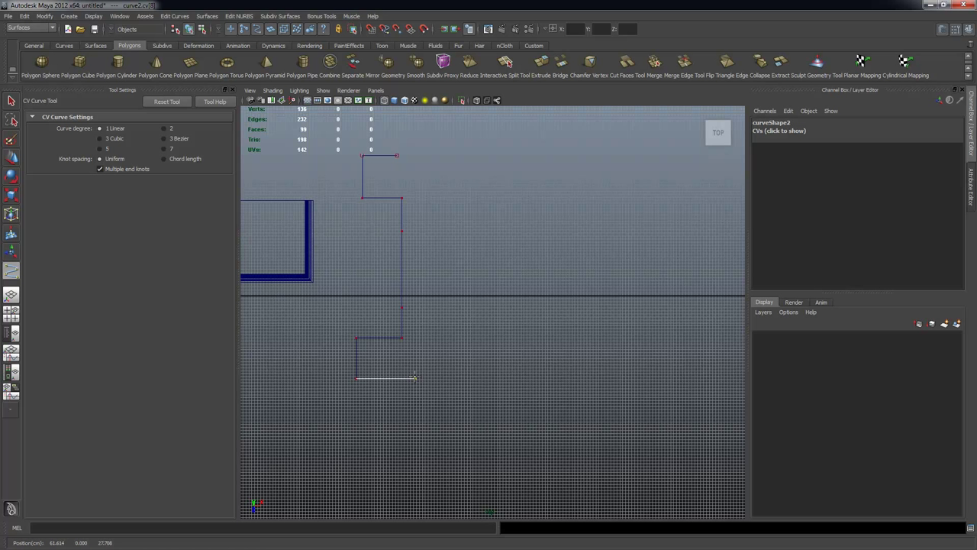
left_click(416, 411)
left_click(512, 412)
left_click(512, 379)
left_click(527, 377)
left_click(527, 356)
left_click(569, 357)
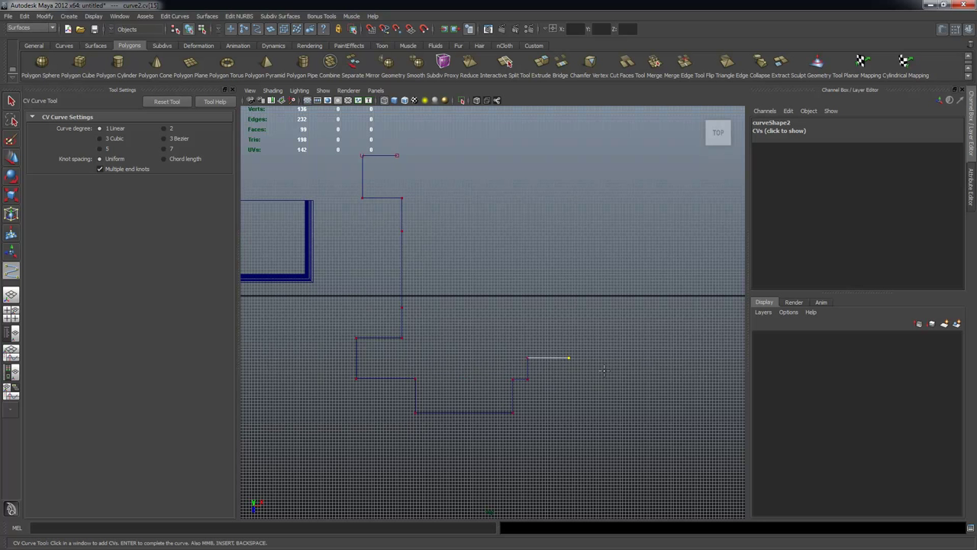
left_click(569, 375)
left_click(610, 376)
left_click(611, 404)
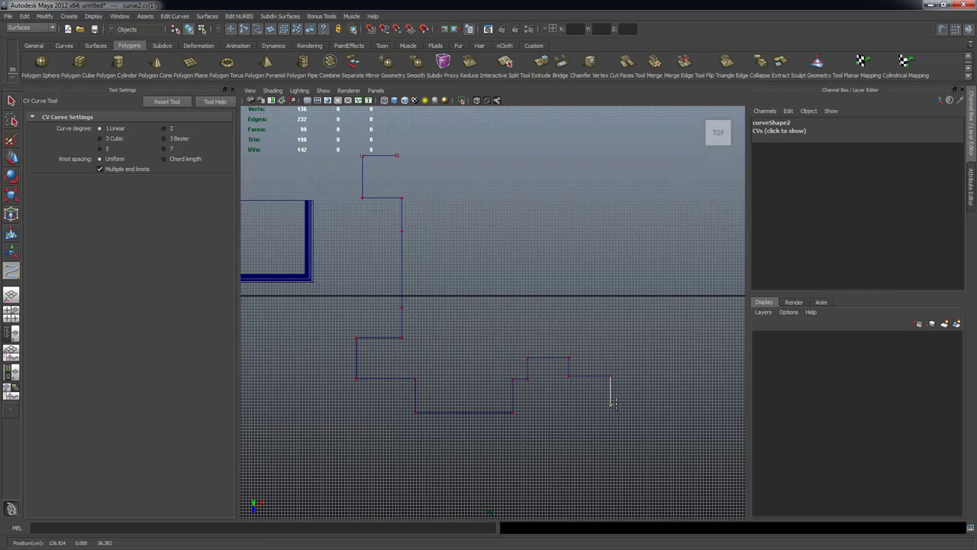
left_click(677, 404)
left_click(676, 374)
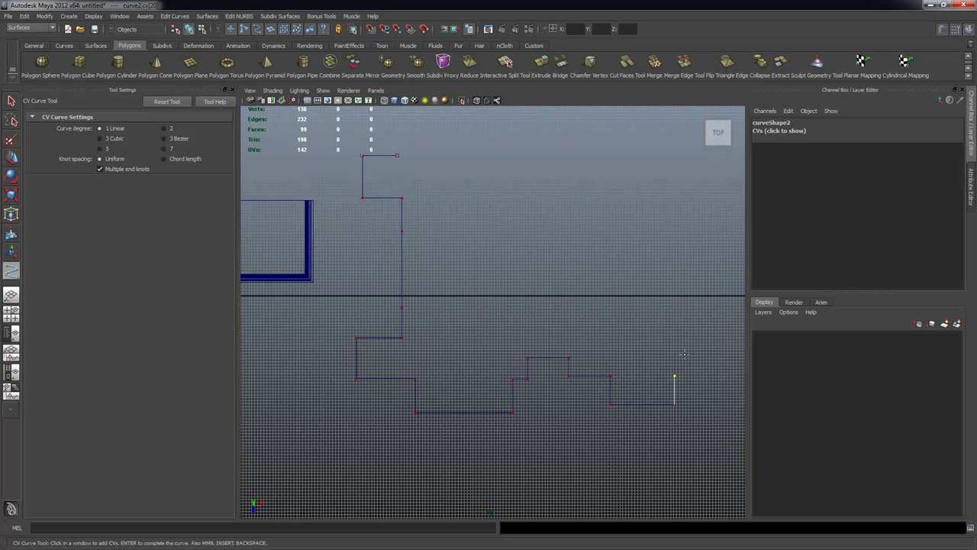
left_click(709, 375)
left_click(708, 345)
left_click(672, 344)
left_click(671, 274)
left_click(709, 274)
left_click(709, 244)
left_click(670, 244)
left_click(670, 206)
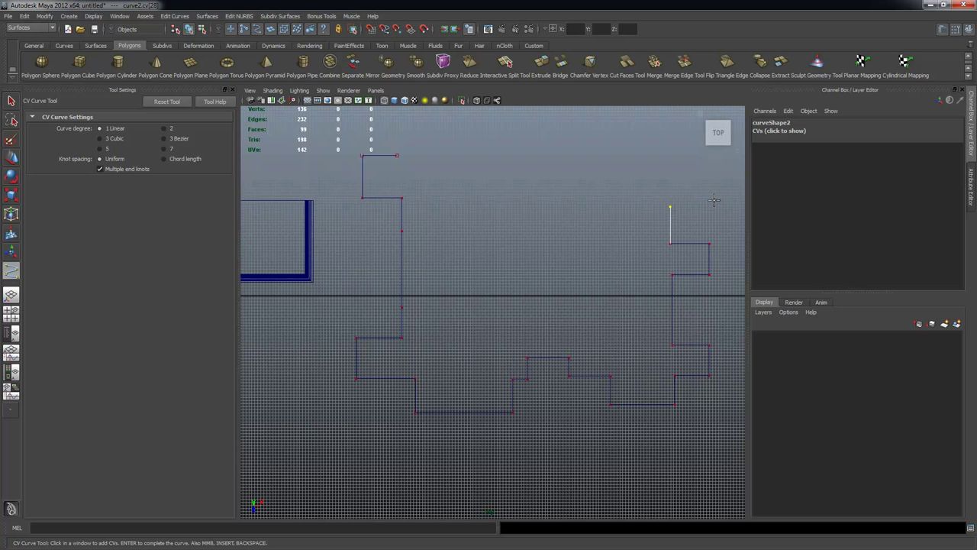
left_click(715, 206)
left_click(715, 170)
left_click(661, 170)
left_click(661, 135)
left_click(617, 135)
left_click(617, 185)
left_click(580, 186)
left_click(580, 148)
left_click(540, 148)
left_click(541, 171)
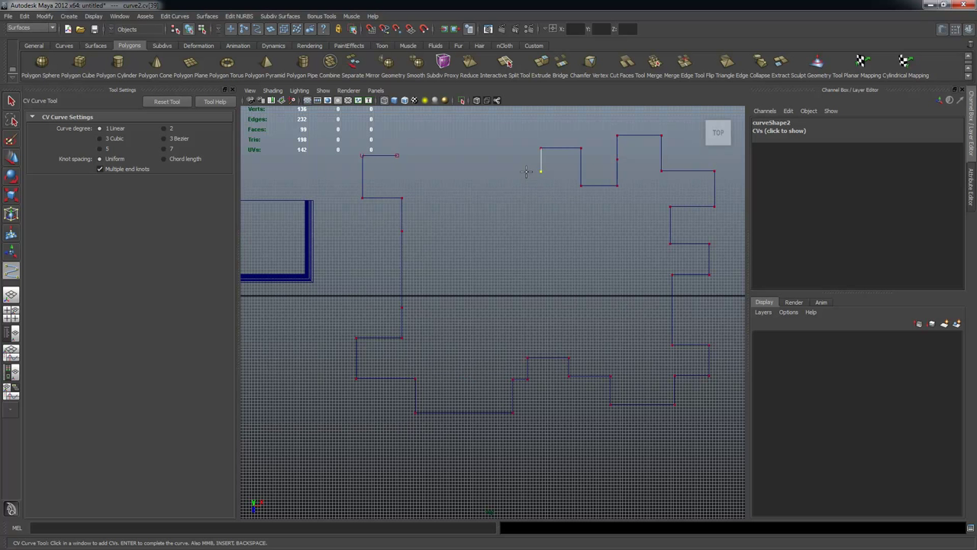
left_click(491, 171)
left_click(490, 145)
left_click(442, 145)
left_click(442, 161)
left_click(399, 160)
key("q")
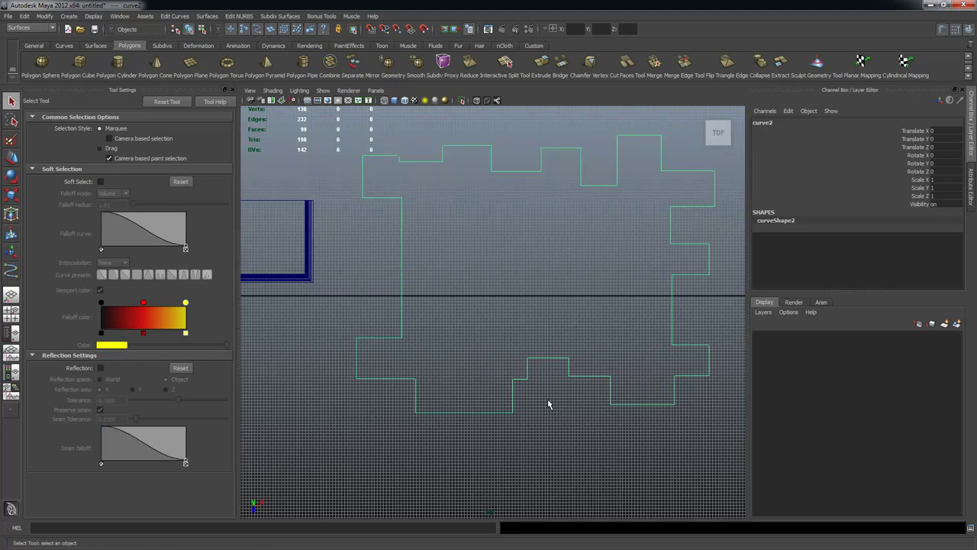
Examine the stepped outline's shape and its size relative to the cube in the top and perspective views.
scroll(447, 241, "down", 3)
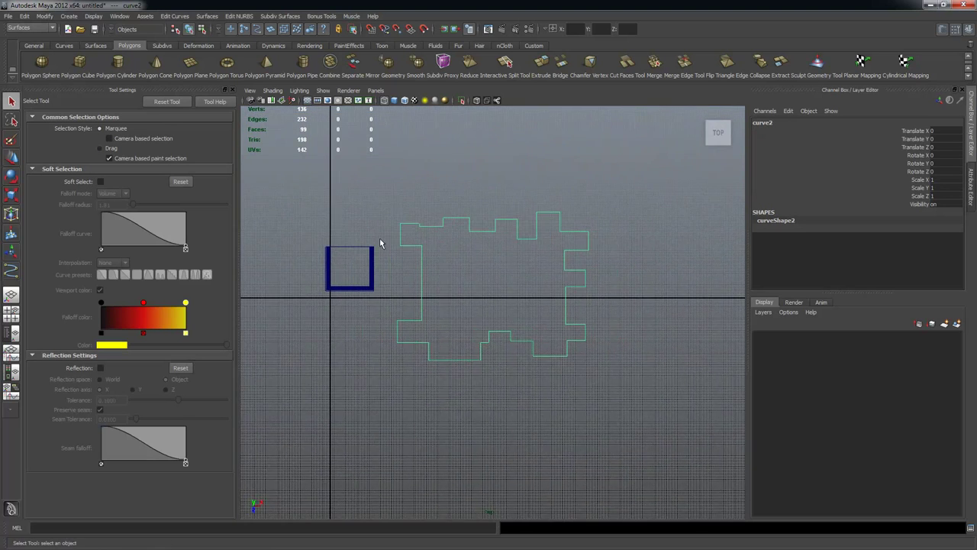
key("space")
key("space")
right_click_drag(581, 259, 490, 270, "alt")
middle_click_drag(627, 293, 493, 237, "alt")
left_click_drag(493, 236, 470, 292, "alt")
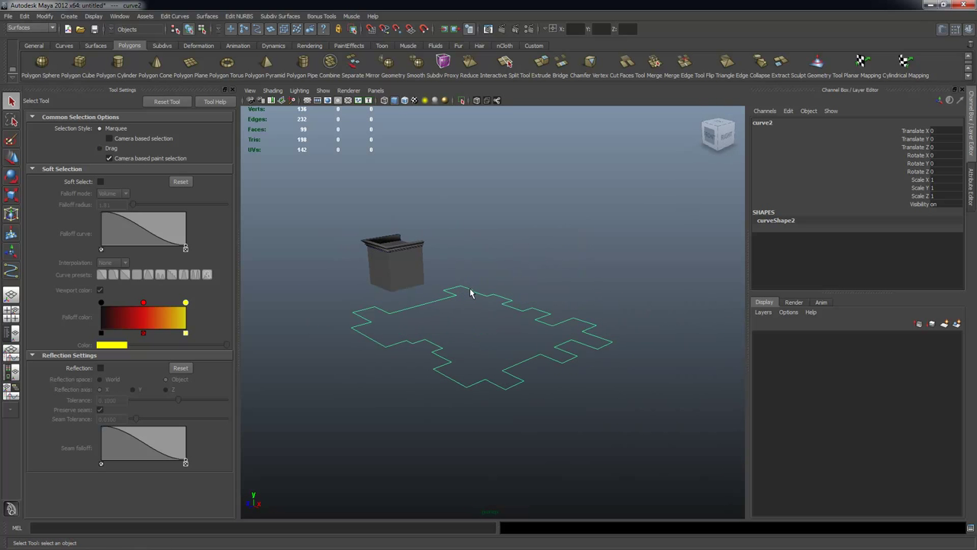
left_click_drag(424, 349, 524, 321, "alt")
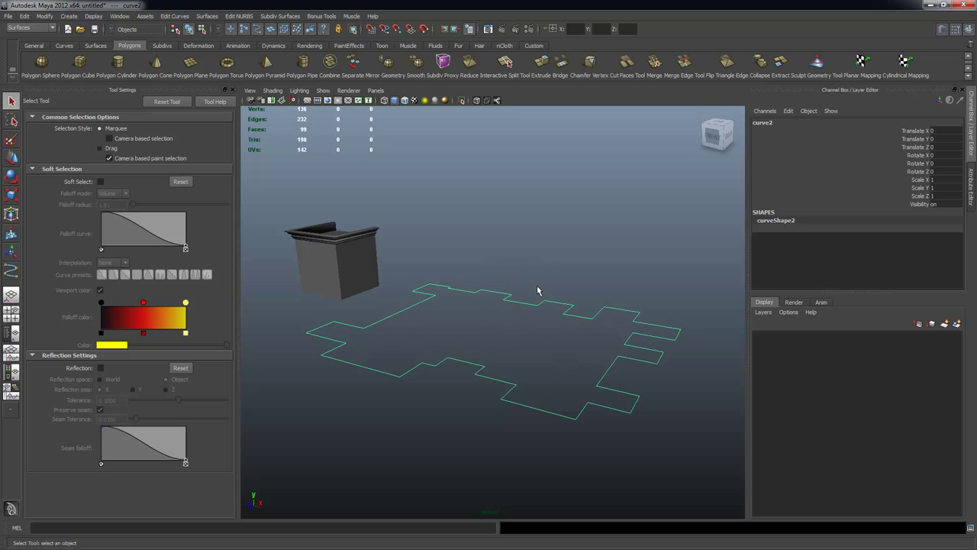
Extrude the stepped outline with Distance style, length 1, Specify direction along the Y axis and Polygons output.
left_click(205, 16)
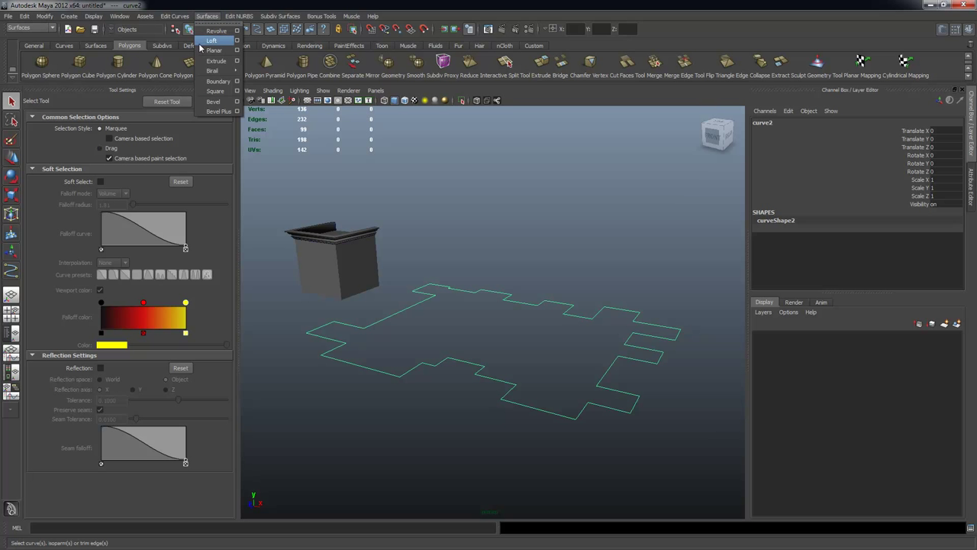
left_click(236, 61)
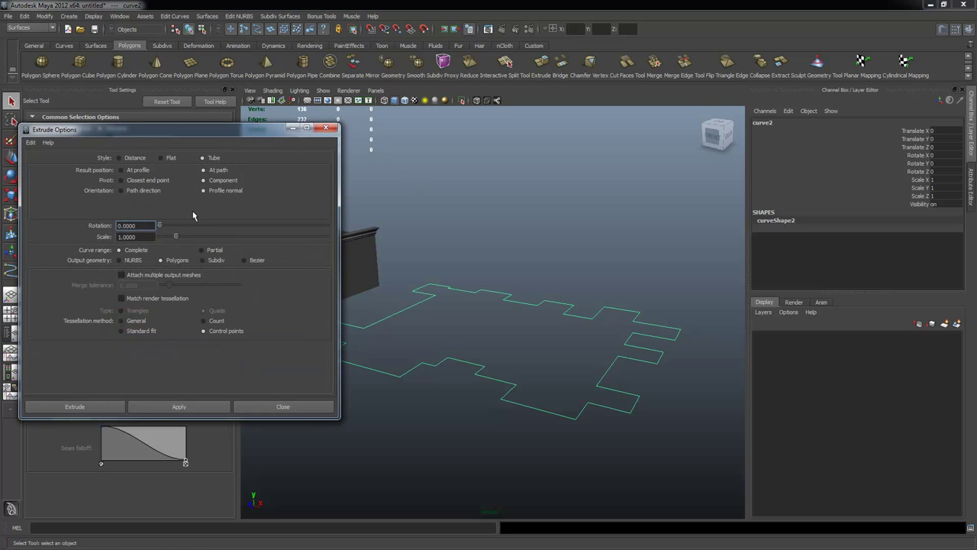
left_click(119, 158)
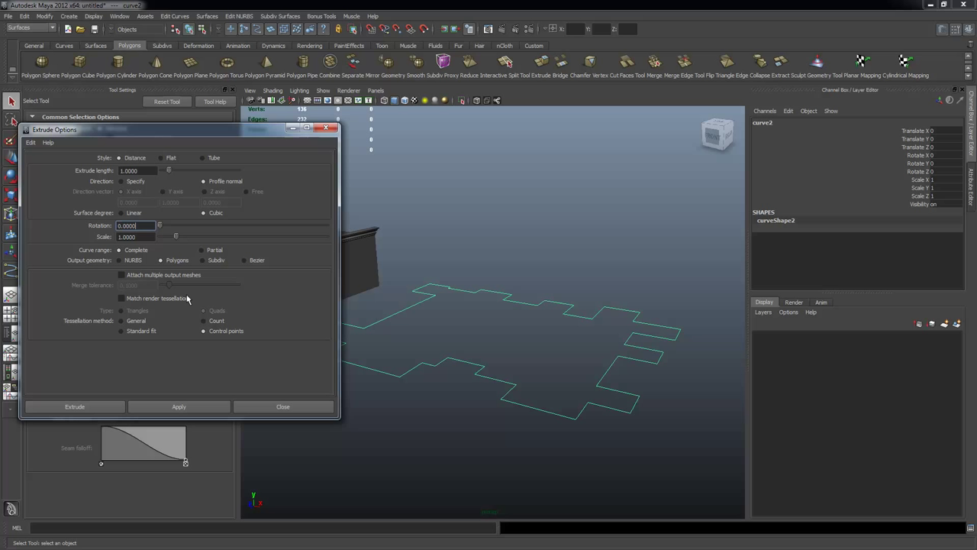
left_click(127, 184)
left_click(191, 405)
left_click_drag(548, 374, 605, 377, "alt")
left_click_drag(521, 356, 582, 362, "alt")
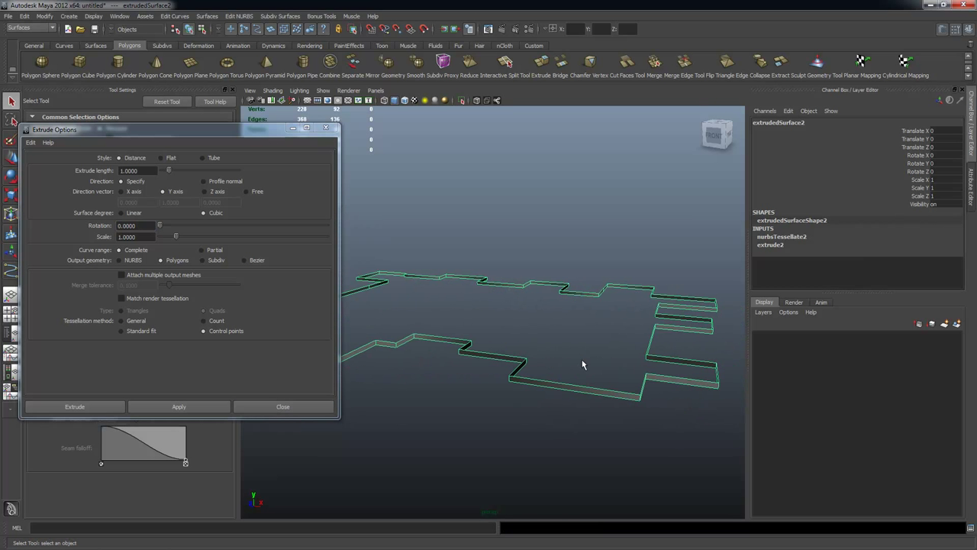
Scale the extruded outline taller along Y into building walls and delete the extruded surface, keeping the curve.
left_click(800, 238)
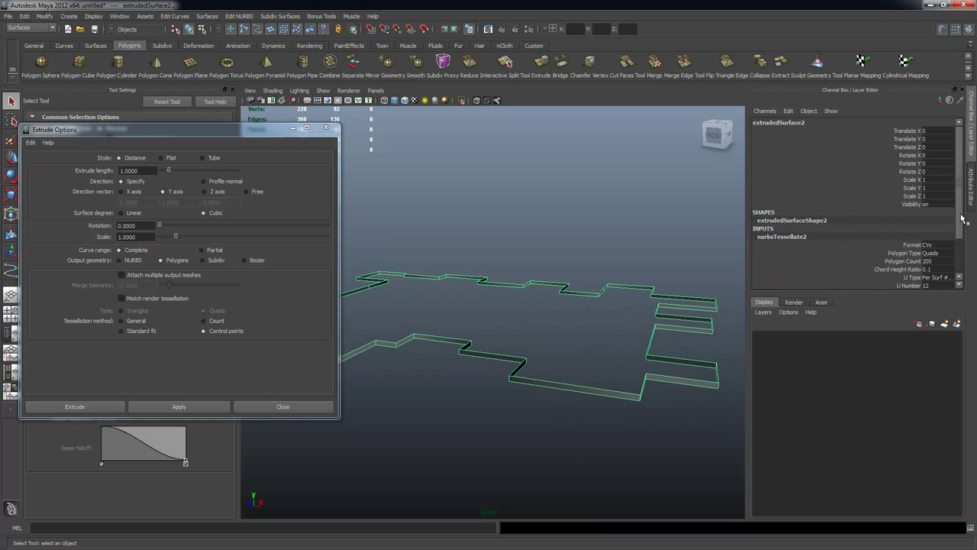
left_click_drag(960, 221, 960, 256)
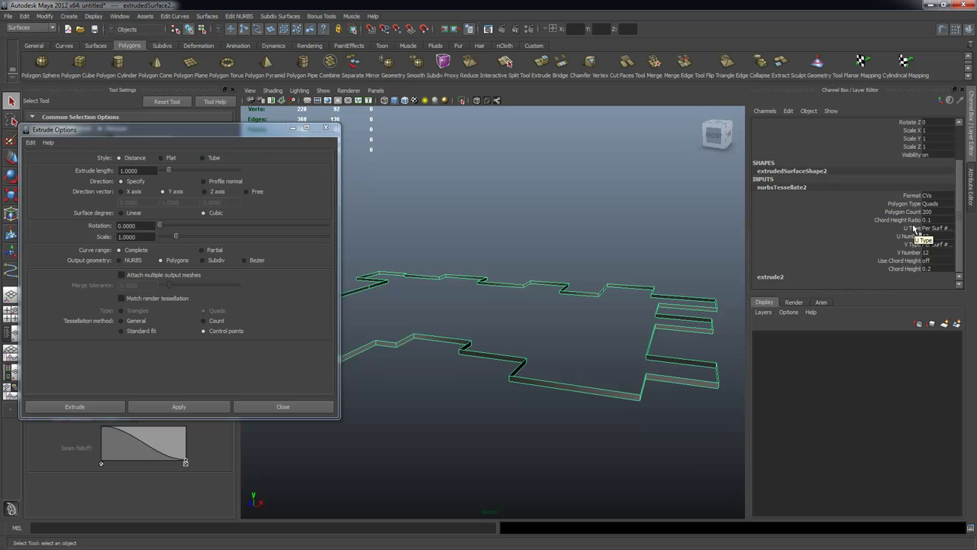
scroll(963, 251, "up", 3)
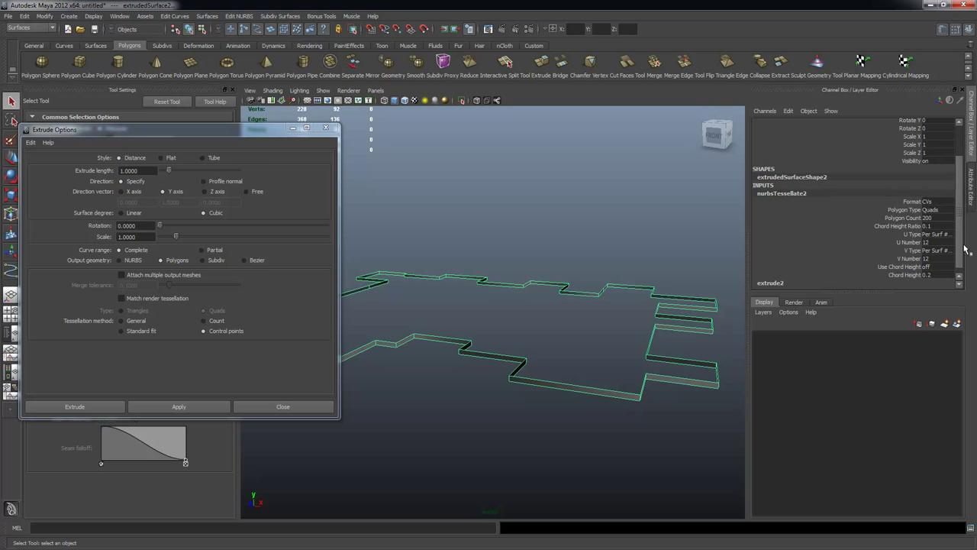
scroll(613, 329, "down", 2)
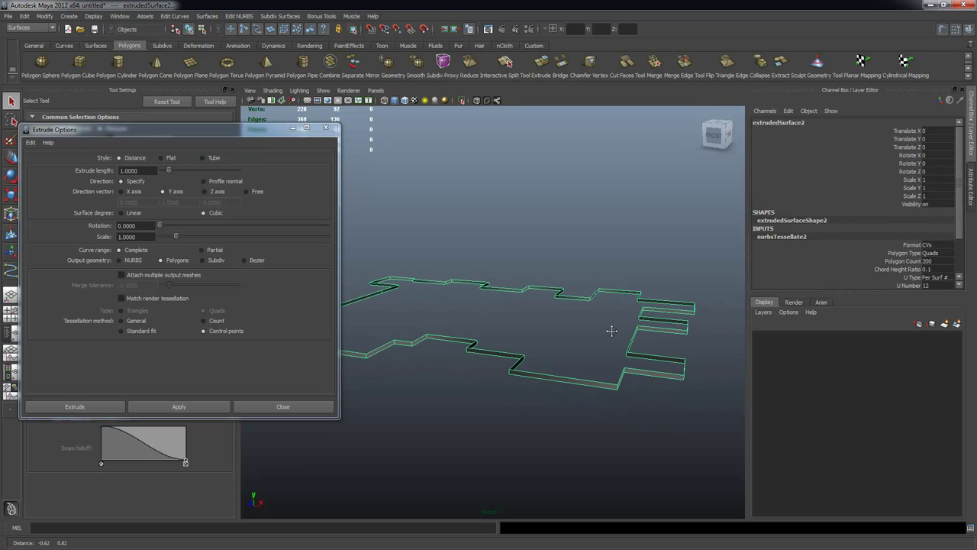
middle_click_drag(611, 329, 616, 331, "alt")
key("r")
left_click_drag(551, 347, 459, 306, "alt")
left_click_drag(435, 270, 451, 137)
left_click_drag(434, 273, 452, 145)
left_click_drag(552, 248, 563, 283, "alt")
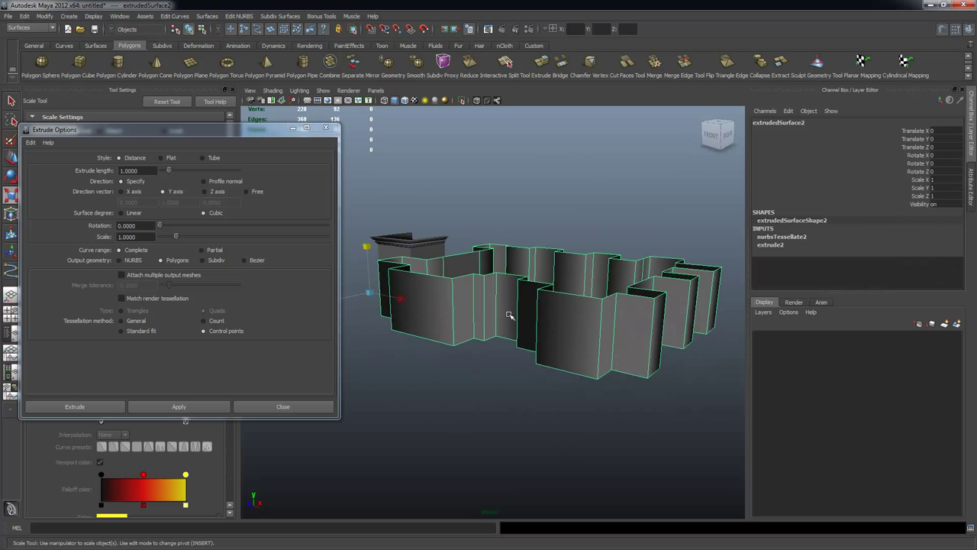
key("Delete")
key("q")
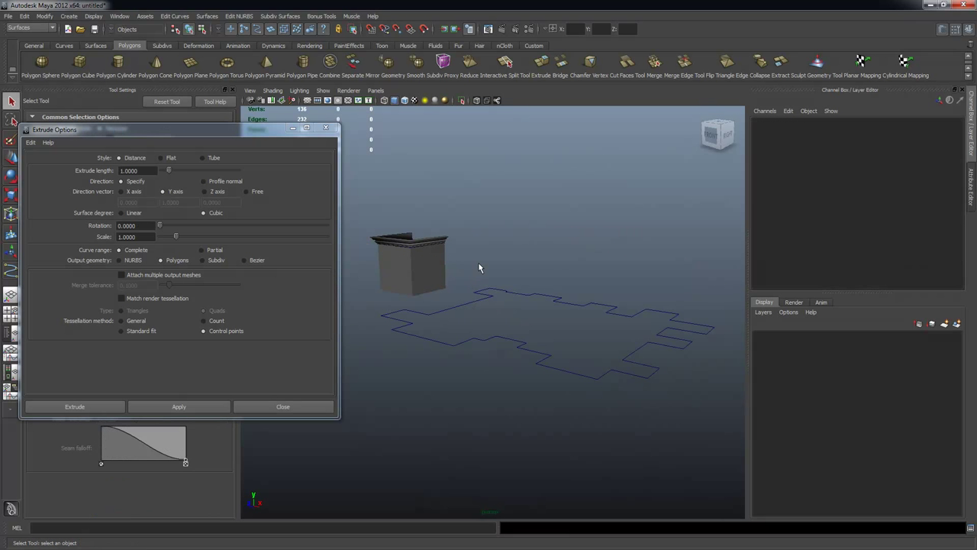
Duplicate the stepped outline curve and move the copy about 55.4 units up in Y.
left_click(474, 296)
left_click_drag(504, 301, 555, 350, "alt")
key("ctrl+d")
key("w")
right_click_drag(529, 340, 470, 319, "alt")
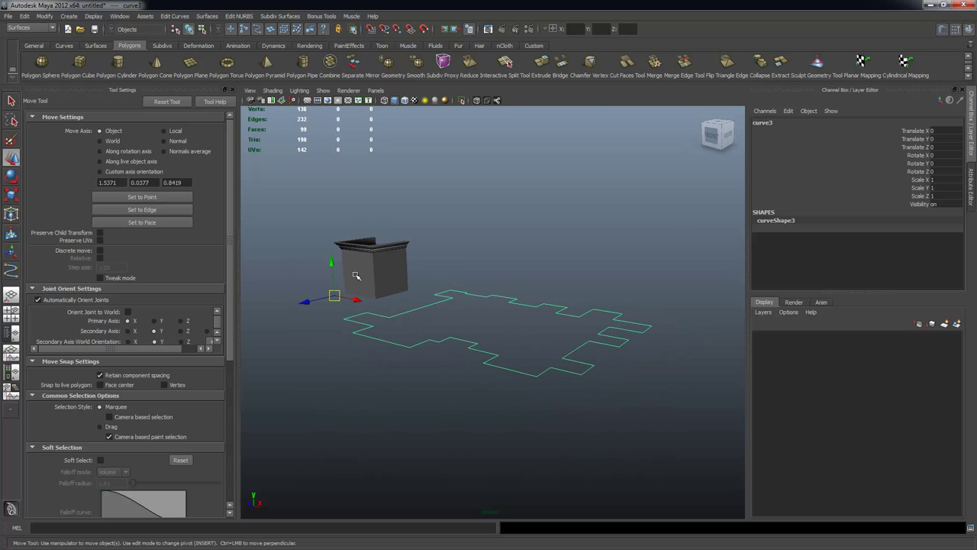
left_click_drag(333, 264, 345, 158)
mouse_move(548, 293)
left_mouse_down("alt")
mouse_move(623, 296)
mouse_move(557, 290)
mouse_move(536, 272)
mouse_move(548, 294)
left_mouse_up("alt")
Select the lower outline and its raised copy, and open the Loft options from the Surfaces menu set.
key("q")
left_click_drag(477, 284, 528, 348)
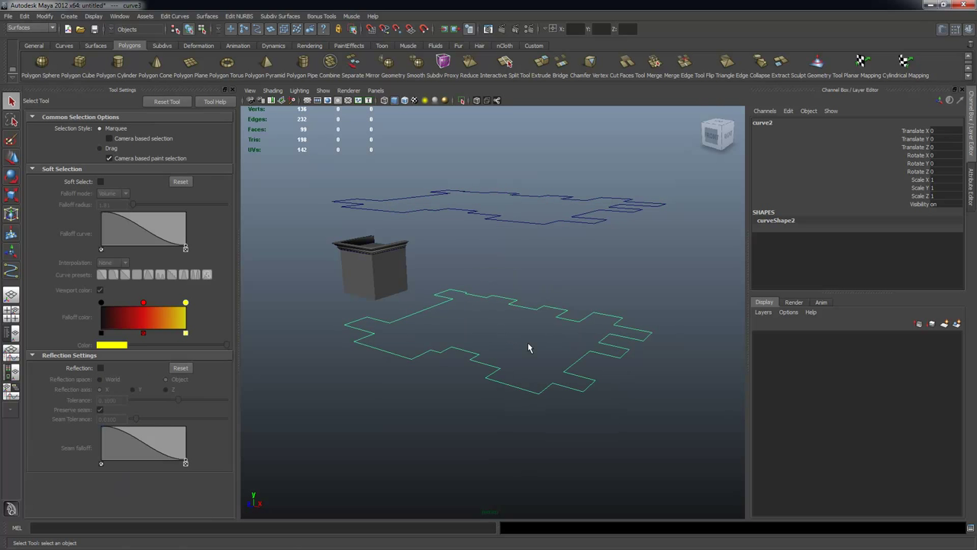
left_click(521, 217)
left_click_drag(509, 294, 454, 280, "alt")
left_click_drag(451, 360, 495, 359, "alt")
left_click_drag(466, 309, 443, 316, "alt")
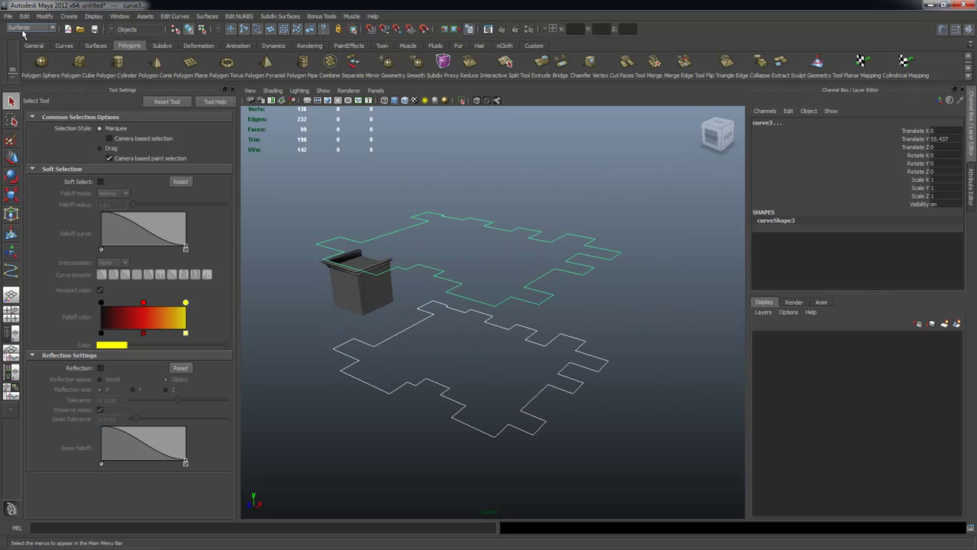
left_click(17, 28)
left_click(20, 52)
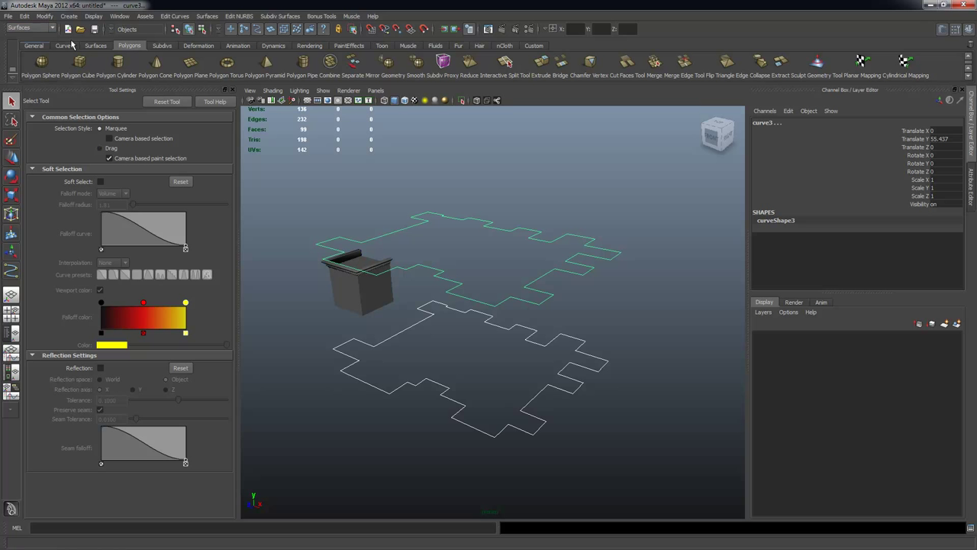
left_click(205, 17)
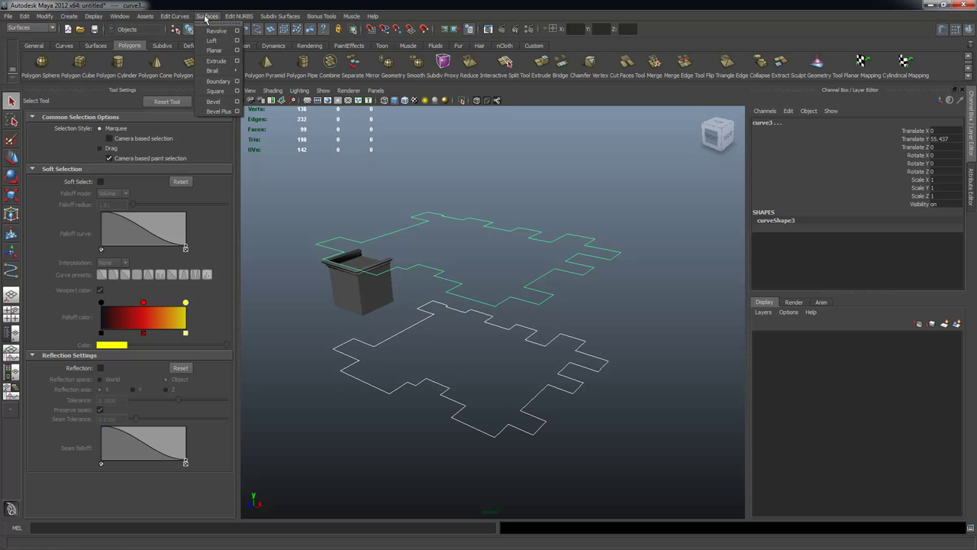
left_click(237, 41)
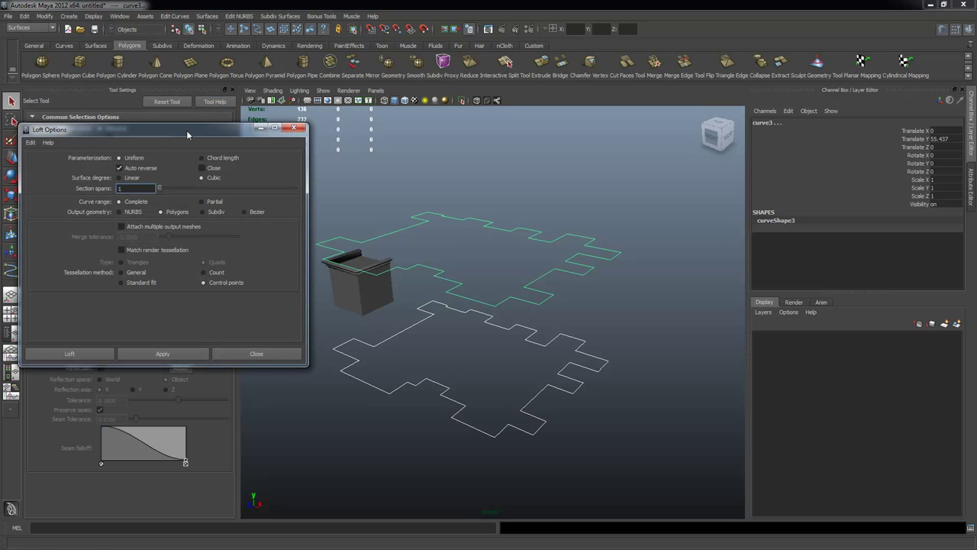
Loft the two outline curves with reset settings, Linear surface degree, Polygons output and Control points tessellation.
left_click_drag(187, 135, 197, 136)
left_click(43, 143)
left_click(61, 162)
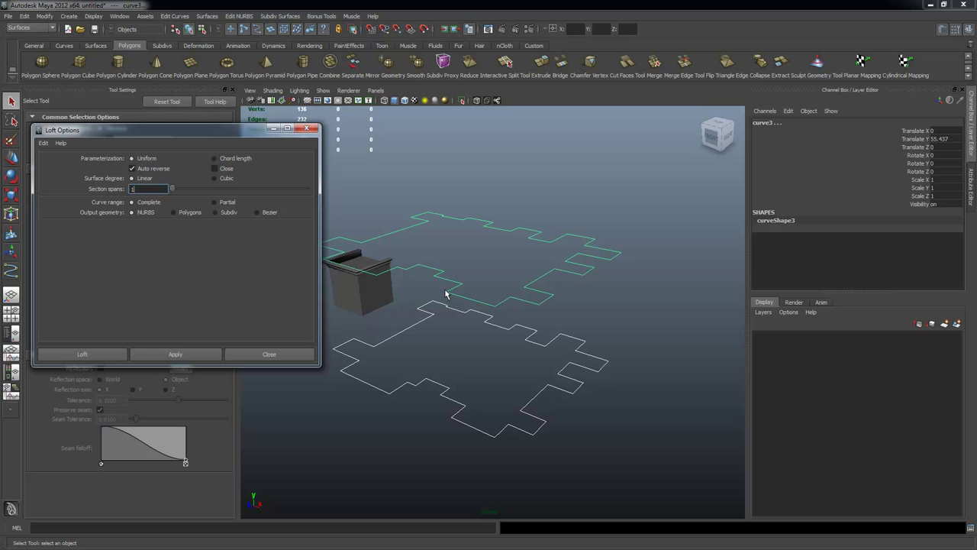
left_click(180, 214)
scroll(307, 236, "down", 3)
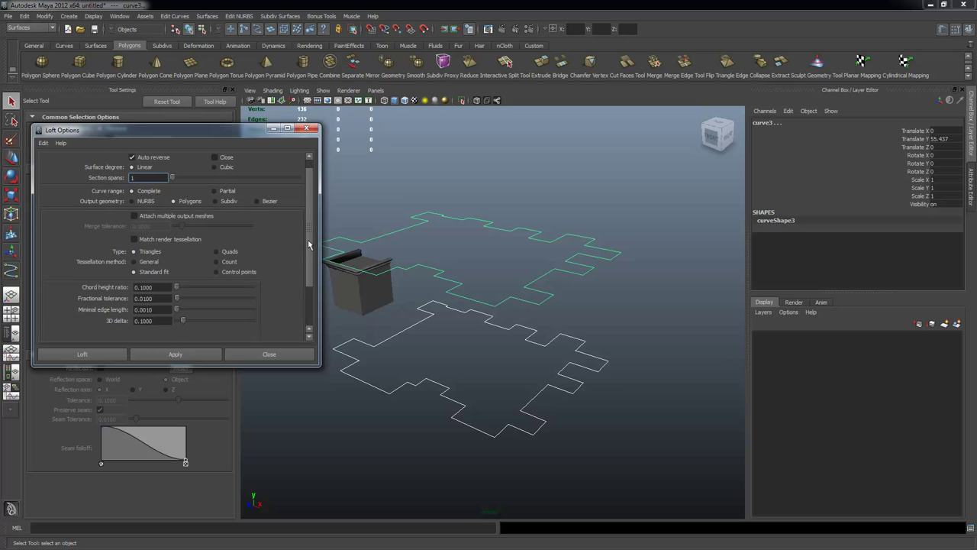
left_click(229, 216)
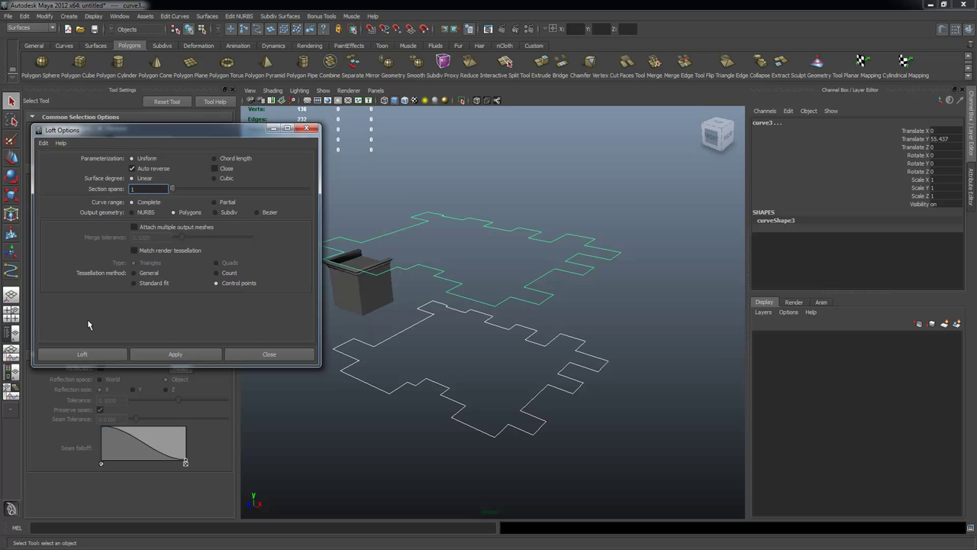
left_click(174, 353)
left_click(268, 354)
Examine the lofted stepped wall from above, including its upper corners and the open ends of the outline.
left_click(588, 195)
left_click_drag(458, 317, 485, 384, "alt")
left_click(583, 293)
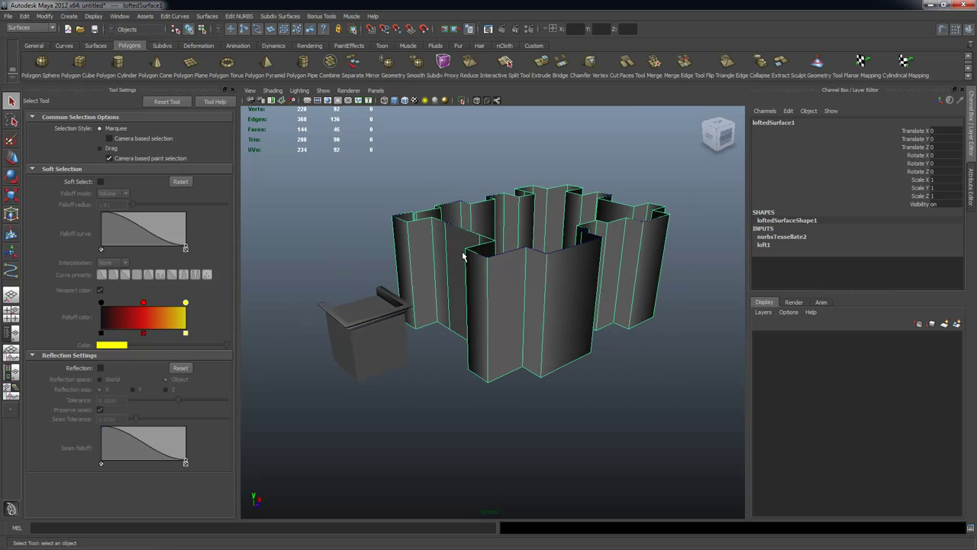
right_click_drag(463, 256, 637, 320, "alt")
left_click_drag(381, 179, 463, 221, "alt")
left_click_drag(357, 196, 332, 180, "alt")
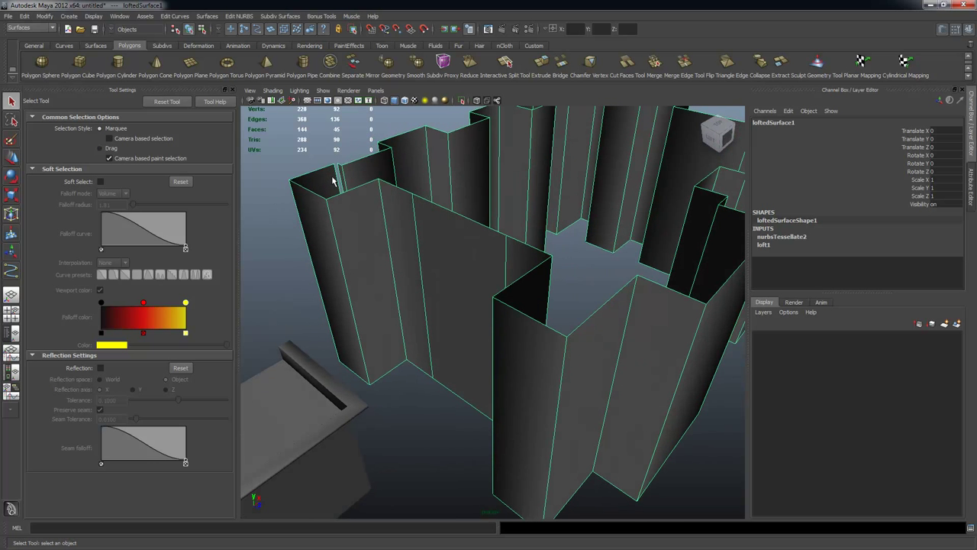
right_click_drag(412, 229, 343, 206, "alt")
left_click_drag(419, 397, 369, 344, "alt")
Duplicate the cube's molding profile curve and snap the copy to the wall's upper edge at the outline's open end.
left_click(276, 366)
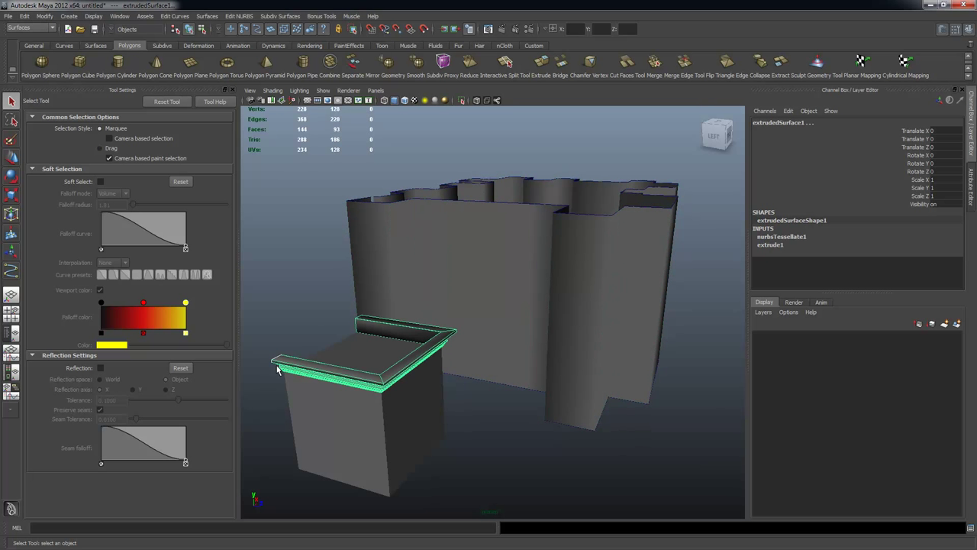
left_click(283, 361)
middle_click_drag(371, 378, 397, 384, "alt")
key("w")
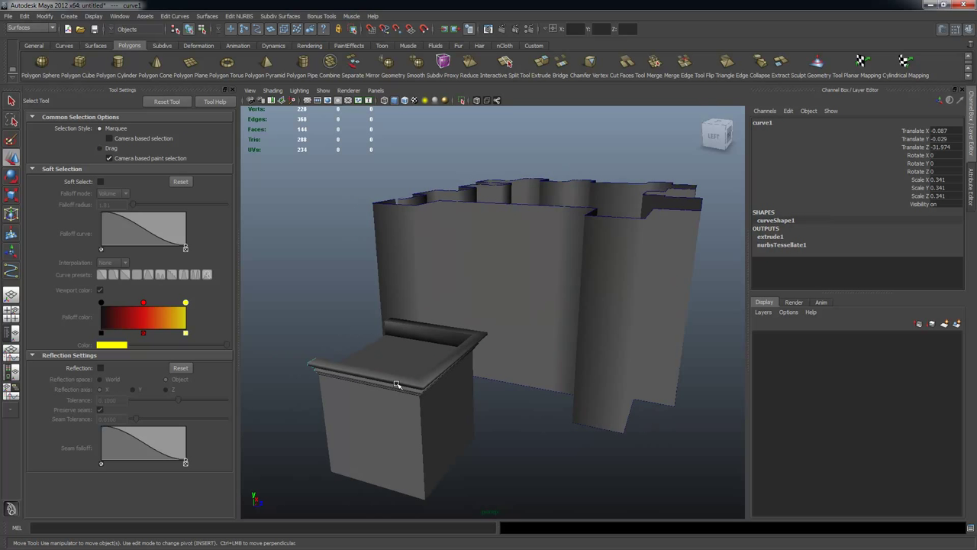
key("ctrl+d")
left_click_drag(315, 345, 554, 280)
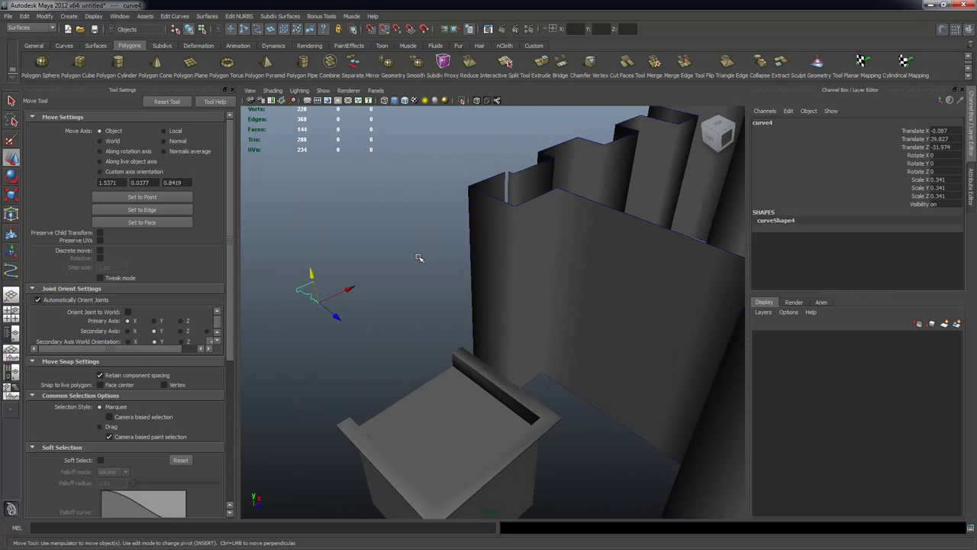
left_click_drag(324, 303, 529, 178)
key("c")
left_click_drag(552, 252, 482, 252, "alt")
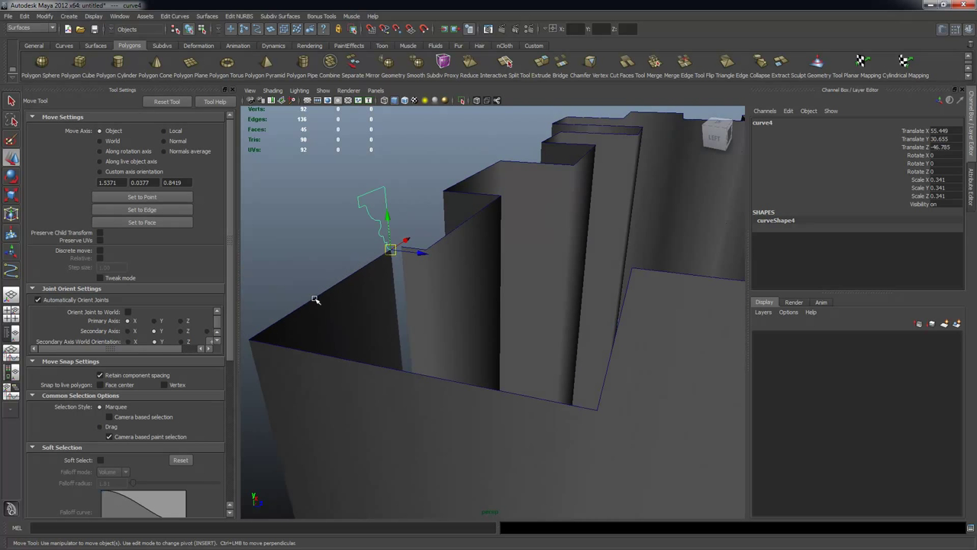
Display the lofted wall's vertices and examine its top corners next to the profile curve.
left_click(369, 303)
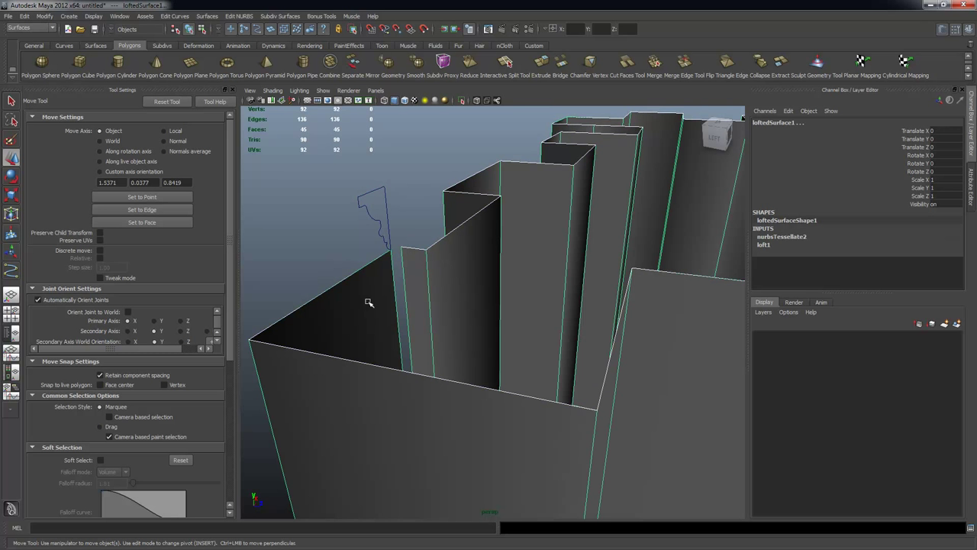
right_click_drag(334, 321, 309, 252)
left_click_drag(408, 295, 552, 371, "alt")
left_click_drag(394, 321, 414, 310, "alt")
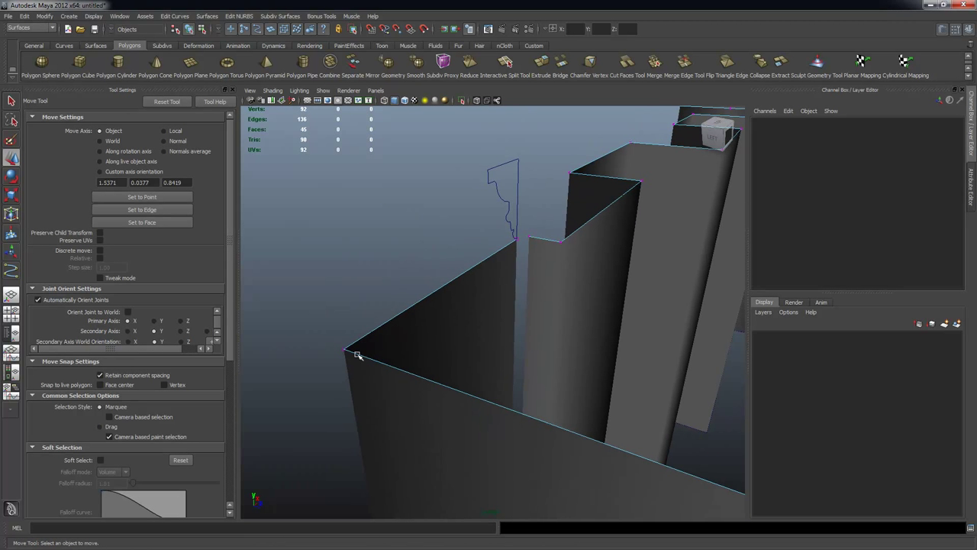
right_click_drag(335, 350, 399, 361, "alt")
middle_click_drag(399, 361, 456, 363, "alt")
right_click_drag(413, 355, 466, 361, "alt")
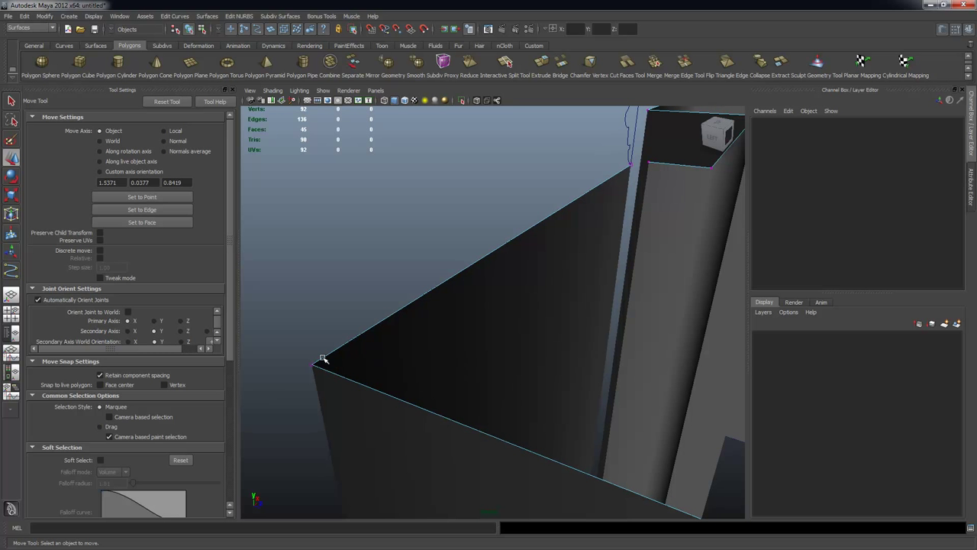
left_click_drag(568, 338, 518, 308, "alt")
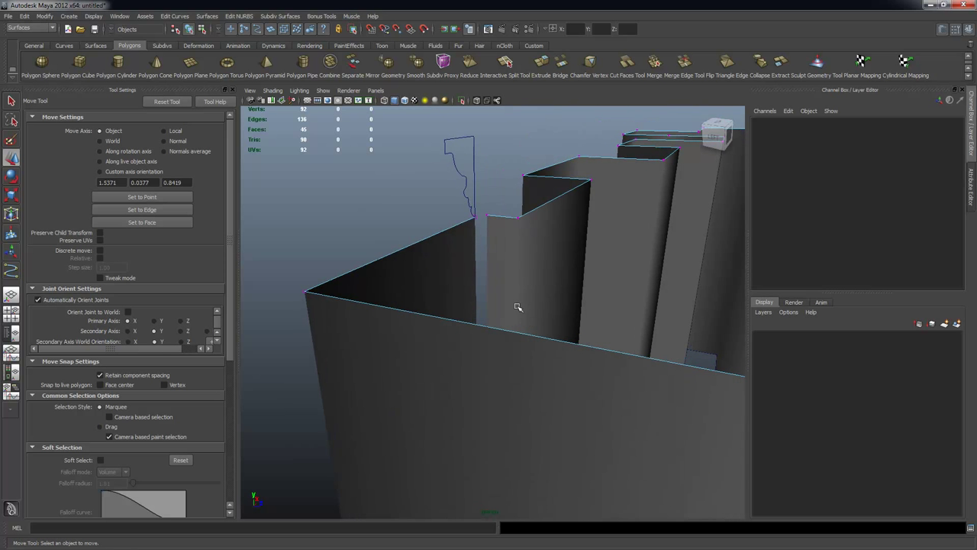
left_click_drag(386, 326, 429, 342, "alt")
key("q")
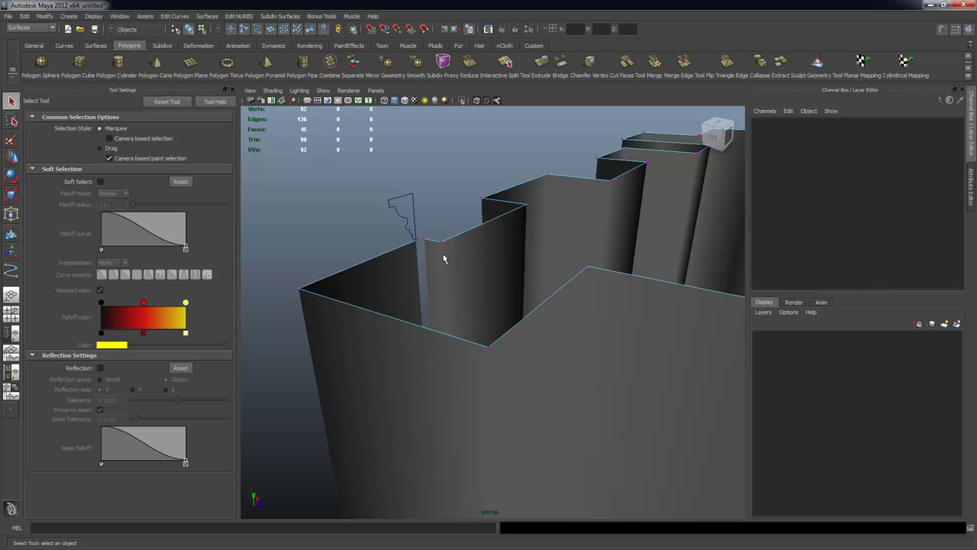
Rotate the copied profile curve at the wall's open end to -90 in Y and keep it selected.
left_click(405, 208)
left_click_drag(513, 275, 432, 260, "alt")
left_click_drag(397, 293, 497, 281, "alt")
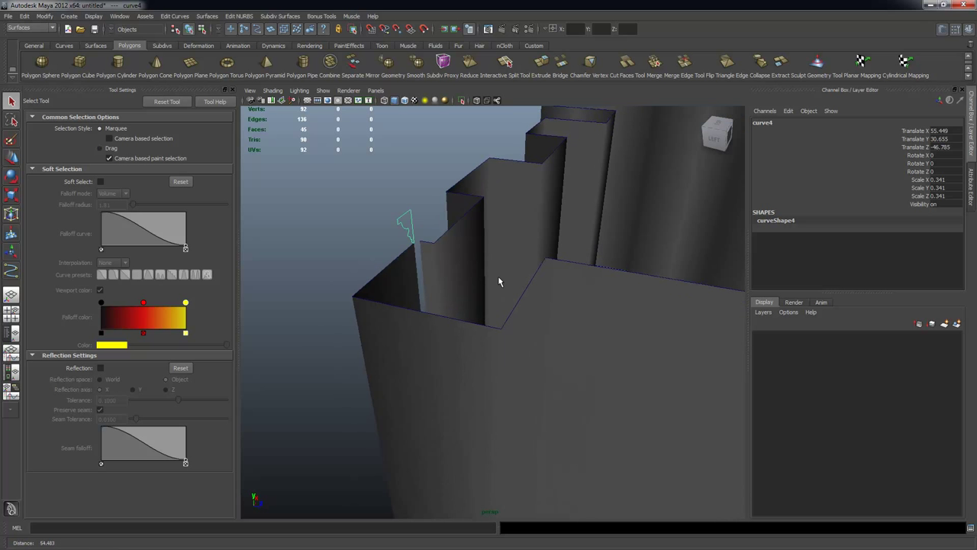
key("e")
left_click_drag(440, 260, 374, 265)
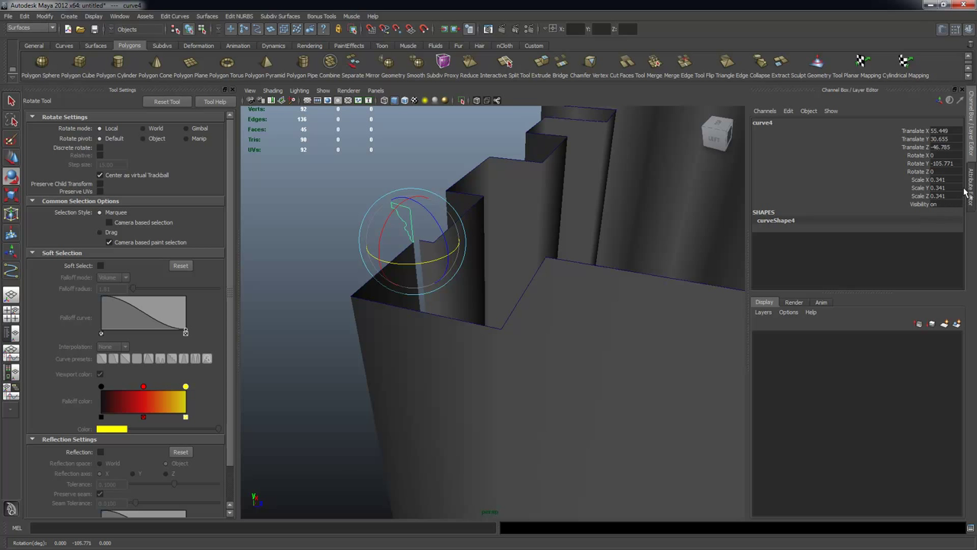
left_click(946, 163)
type("-90")
key("Return")
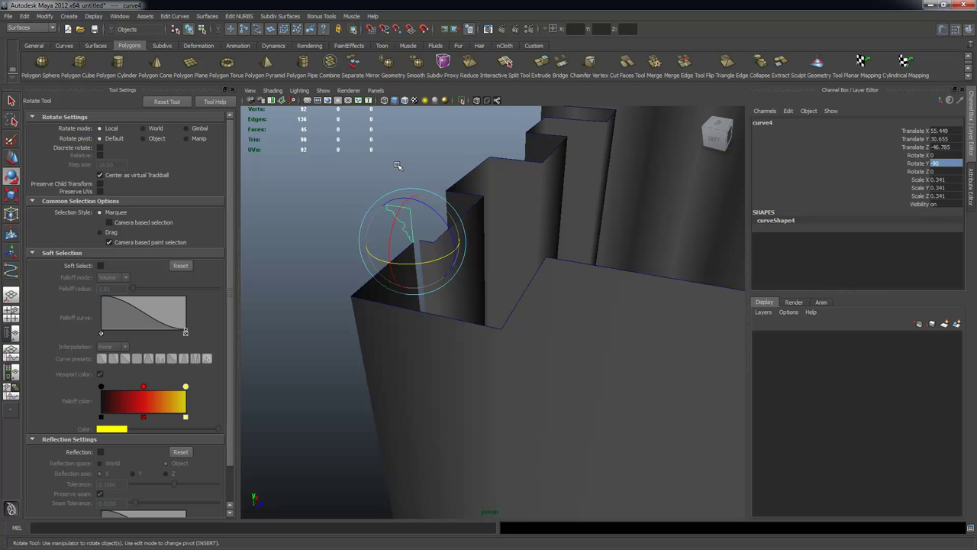
left_click(397, 166)
key("q")
left_click(411, 226)
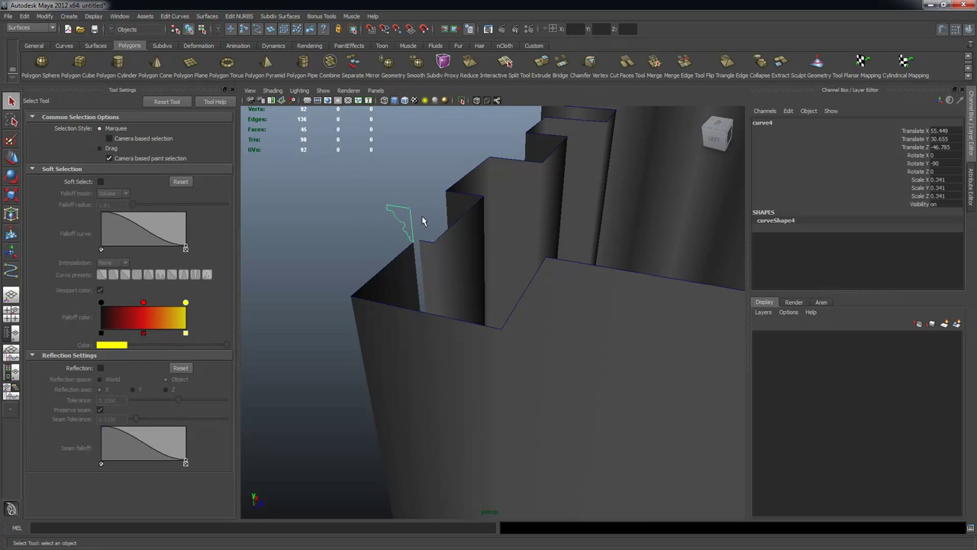
Select the moulding profile curve together with the outline curve along the top of the walls.
left_click(429, 289)
left_click(543, 255)
left_click_drag(542, 253, 451, 277, "alt")
right_click_drag(451, 277, 389, 265, "alt")
middle_click_drag(389, 265, 374, 260, "alt")
left_click_drag(374, 260, 363, 264, "alt")
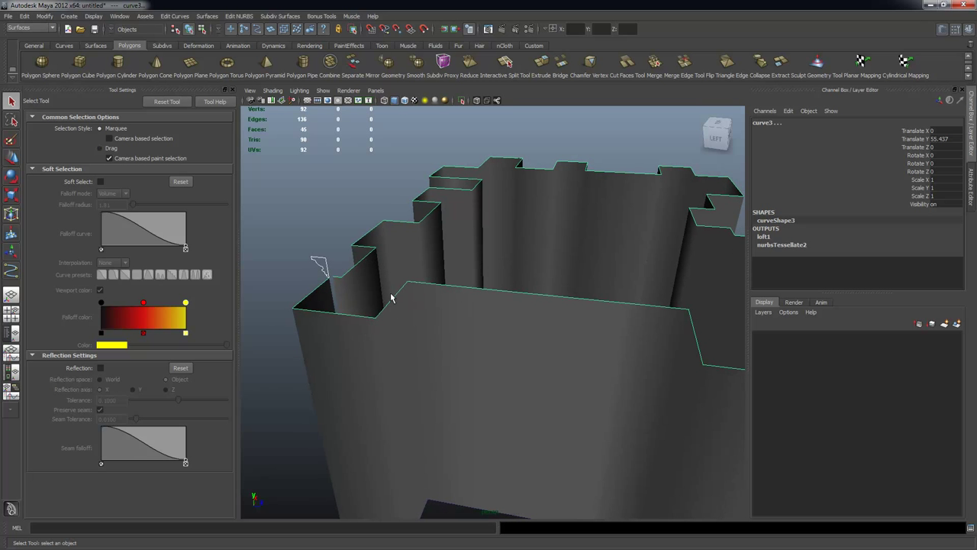
left_click_drag(405, 212, 328, 187, "alt")
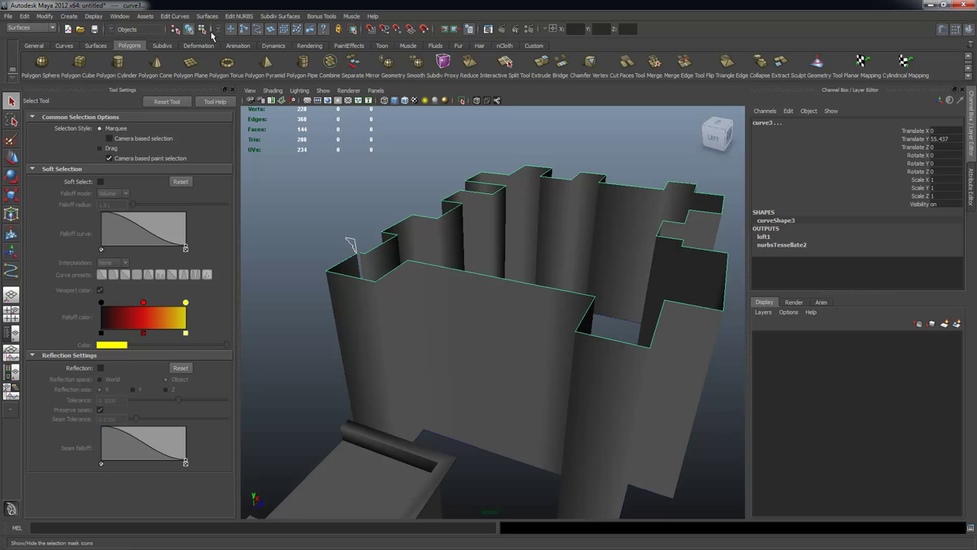
left_click(352, 243)
left_click(343, 275, "shift")
key("ctrl+z")
key("ctrl+z")
Reset the surface Extrude options and set Tube style, At path position, Component pivot, Profile normal orientation, Polygons output and Control points tessellation.
left_click(206, 16)
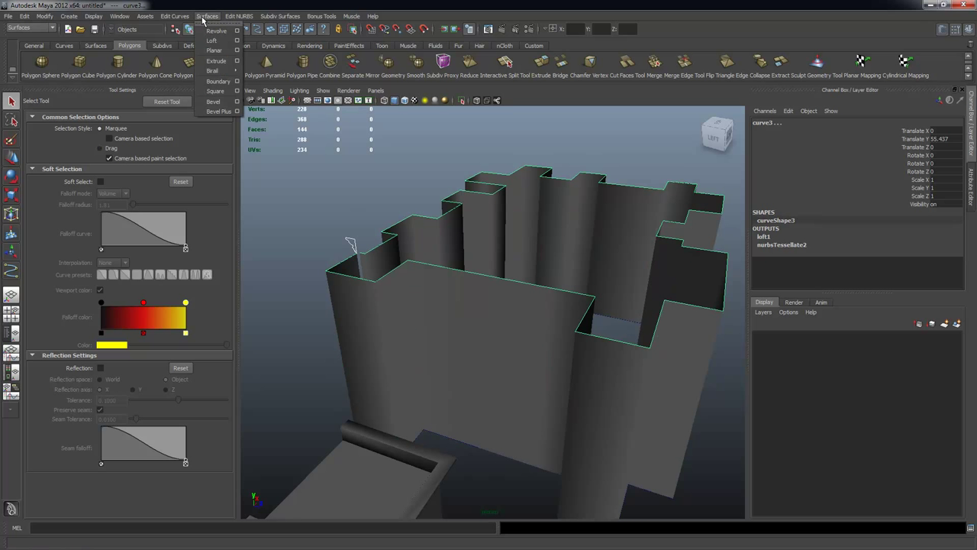
left_click(238, 62)
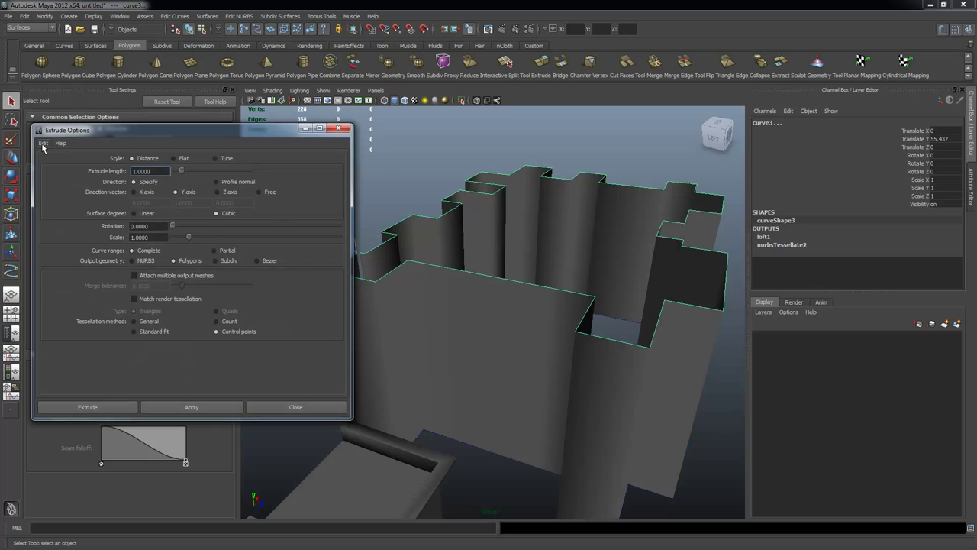
left_click(226, 159)
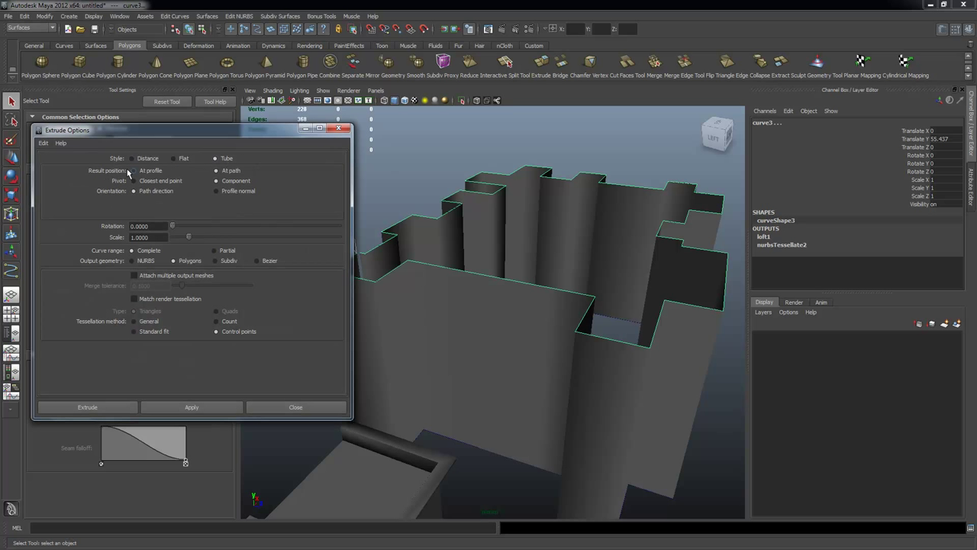
left_click(43, 143)
left_click(67, 167)
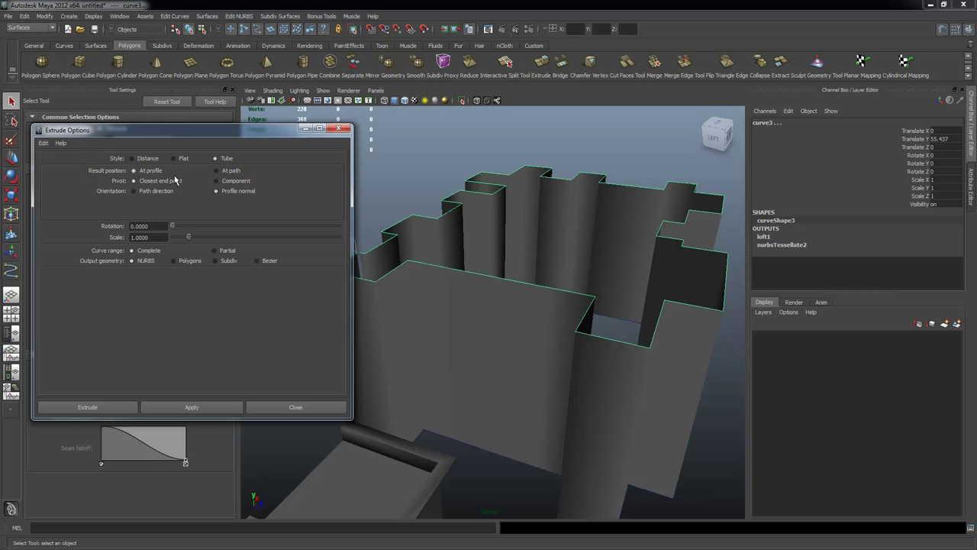
left_click(235, 182)
left_click(174, 262)
left_click(239, 333)
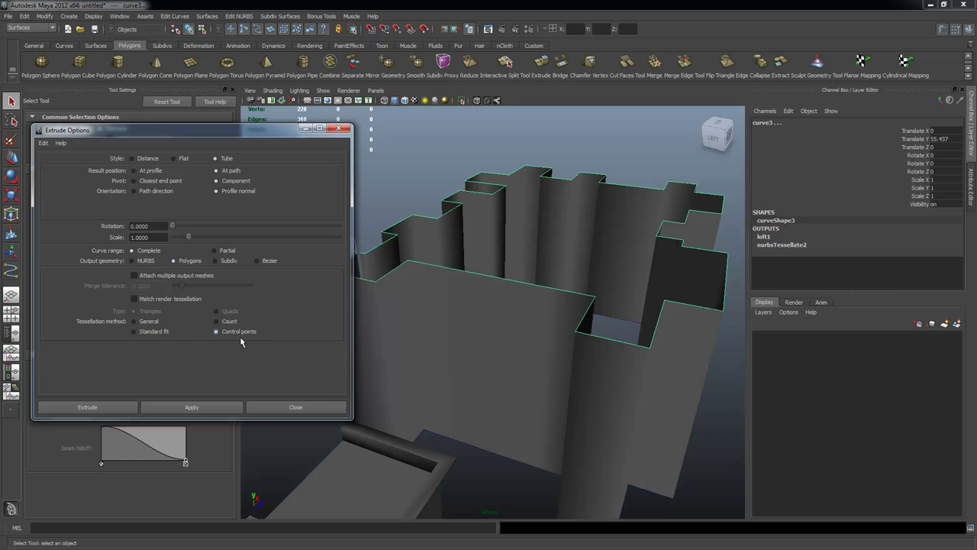
Try extruding the profile along the wall outline, inspect the moulding, and undo the extrusion.
left_click(204, 407)
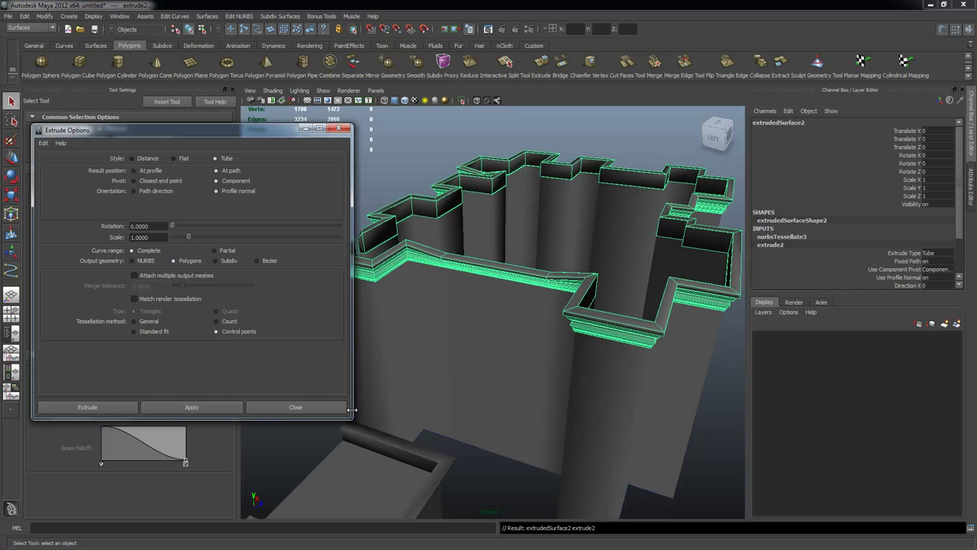
left_click(323, 407)
left_click_drag(393, 306, 562, 297, "alt")
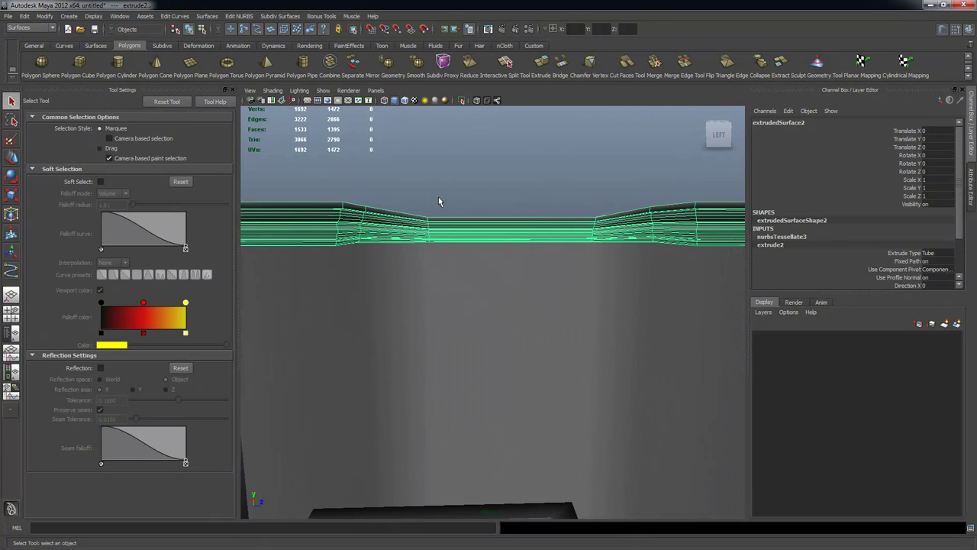
left_click_drag(579, 231, 581, 266, "alt")
left_click(582, 266)
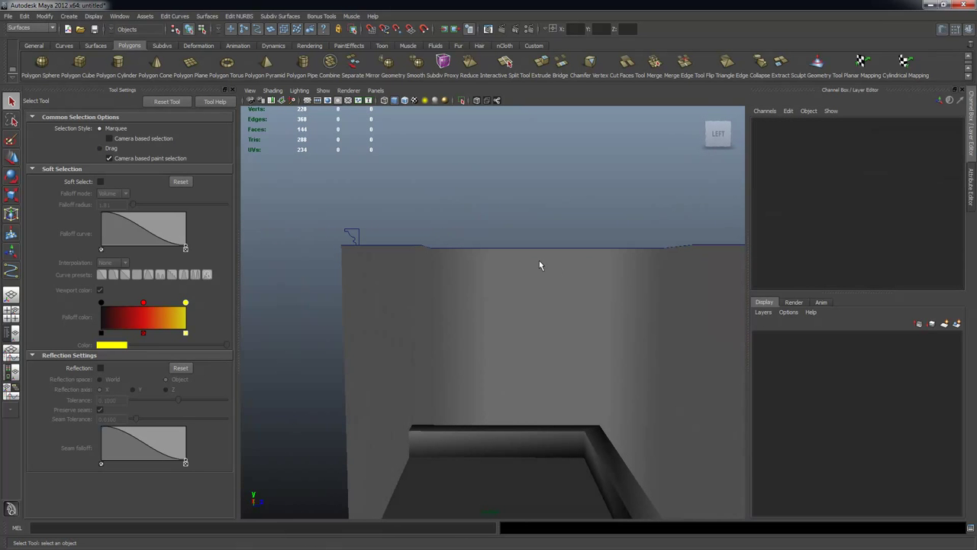
Select the moulding profile curve above the wall and frame it closely in the right side view.
left_click(365, 233)
left_click_drag(400, 247, 347, 209, "alt")
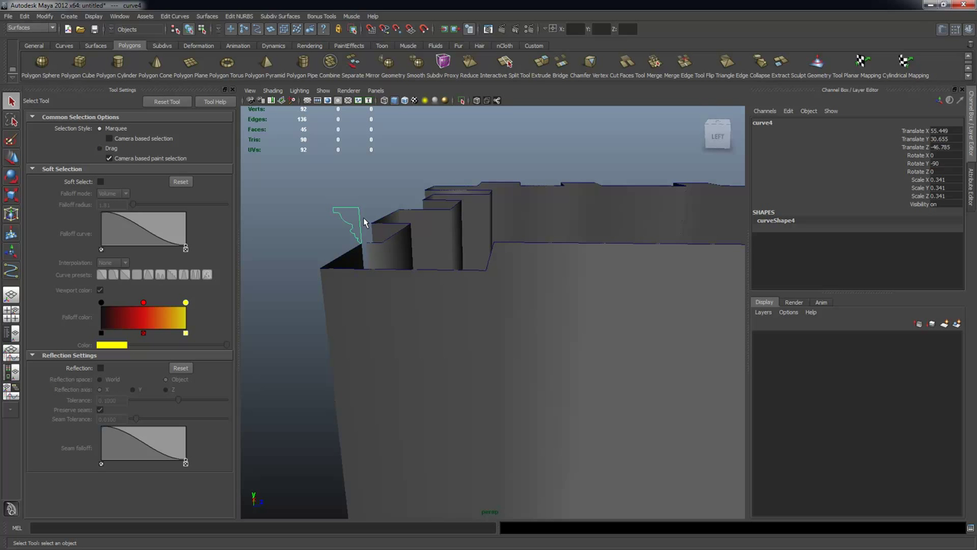
key("space")
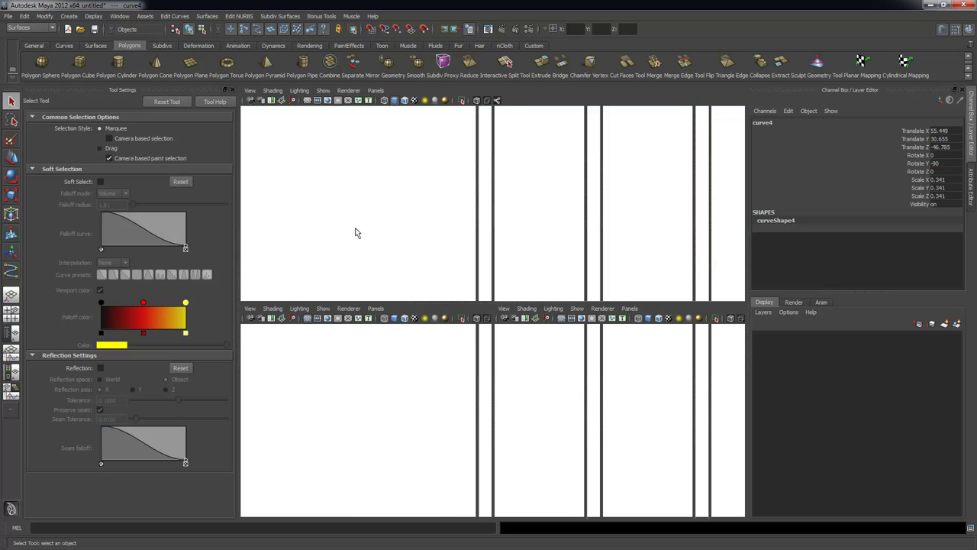
key("space")
left_click_drag(450, 260, 384, 226, "alt")
left_click_drag(383, 185, 443, 248, "alt")
middle_click_drag(444, 248, 458, 252, "alt")
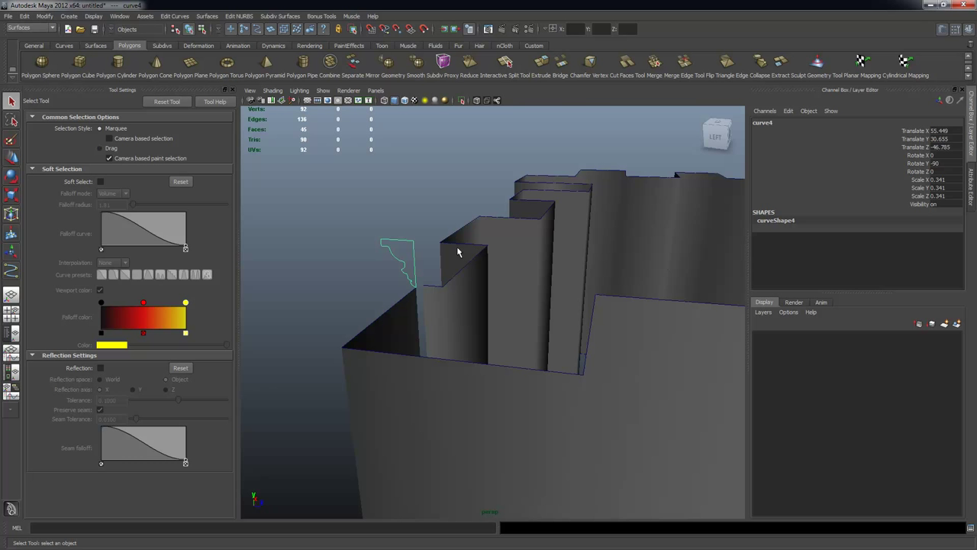
key("space")
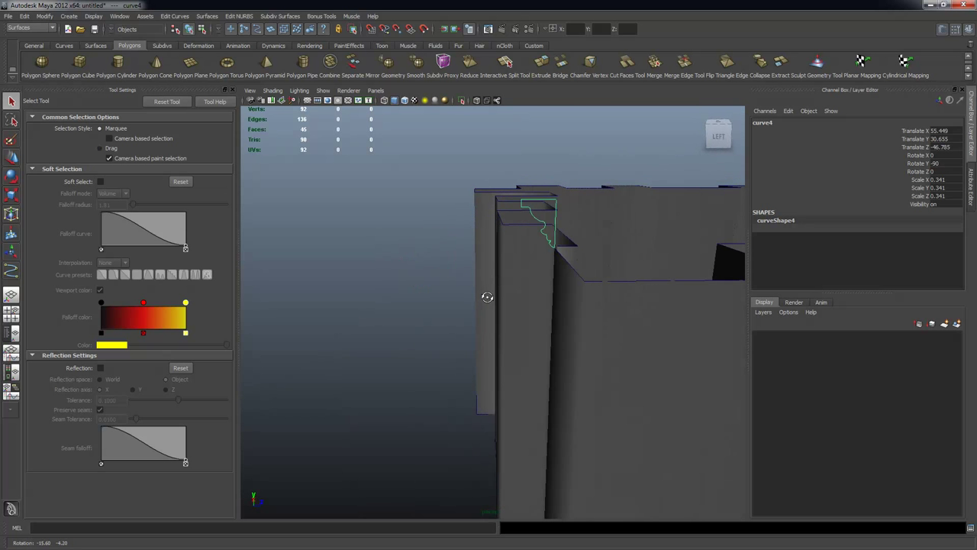
key("space")
key("f")
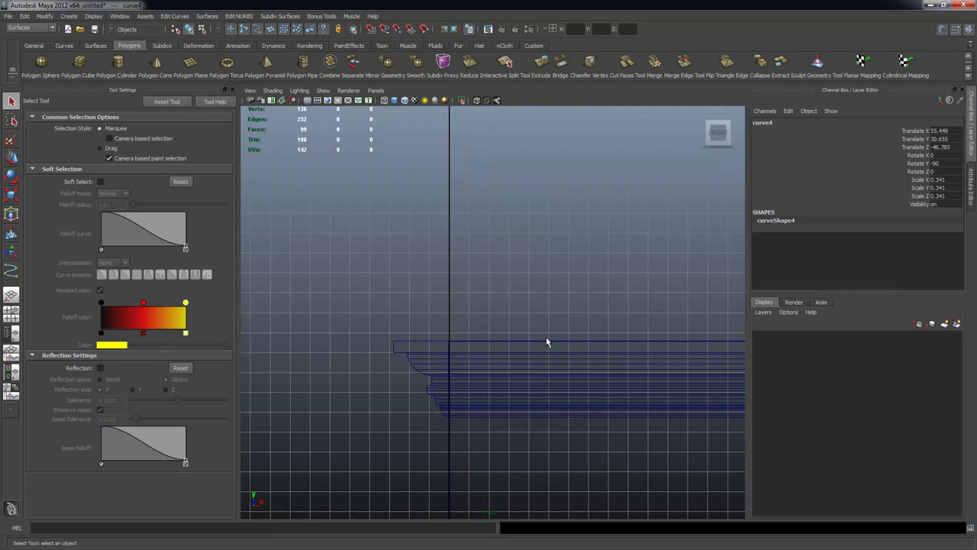
key("space")
key("f")
key("space")
key("f")
middle_click_drag(486, 311, 441, 294, "alt")
right_click_drag(440, 295, 493, 305, "alt")
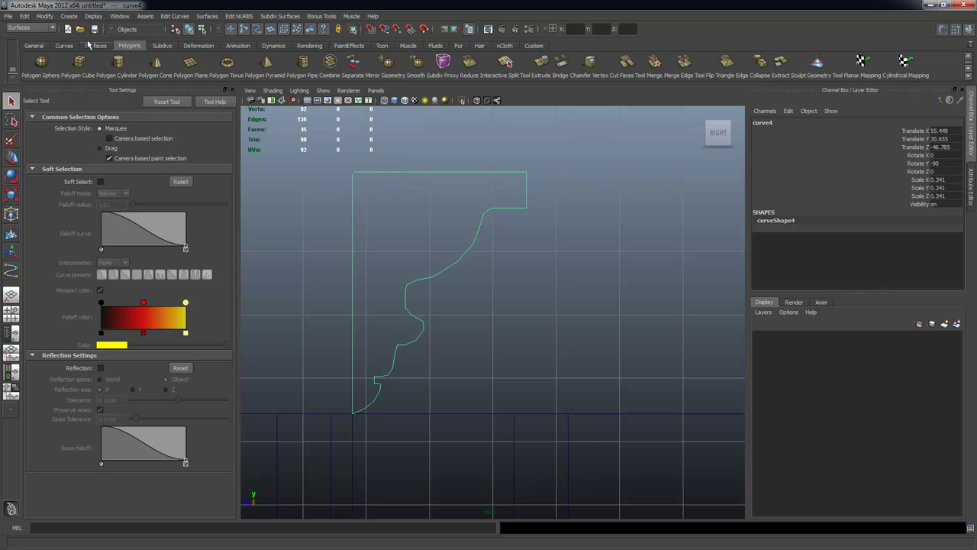
left_click(69, 16)
mouse_move(84, 131)
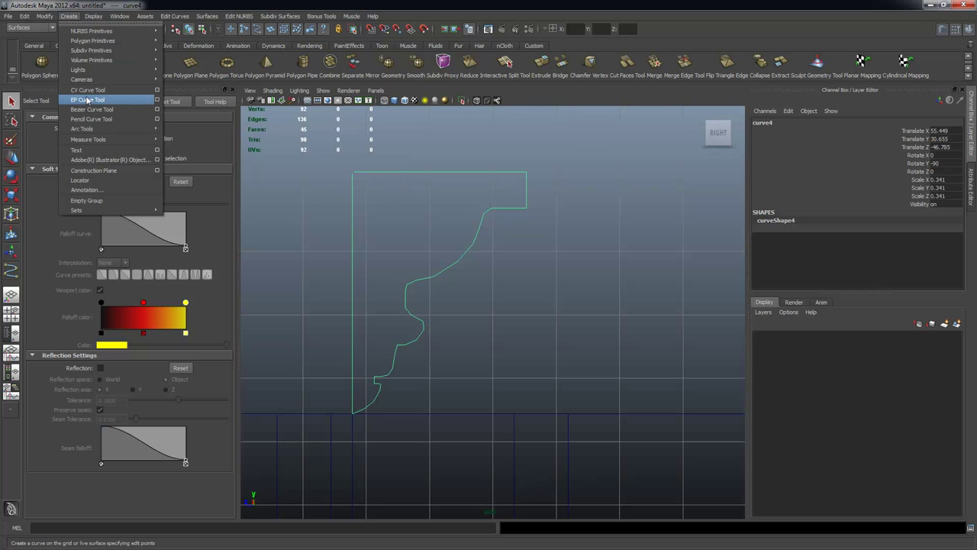
left_click(87, 90)
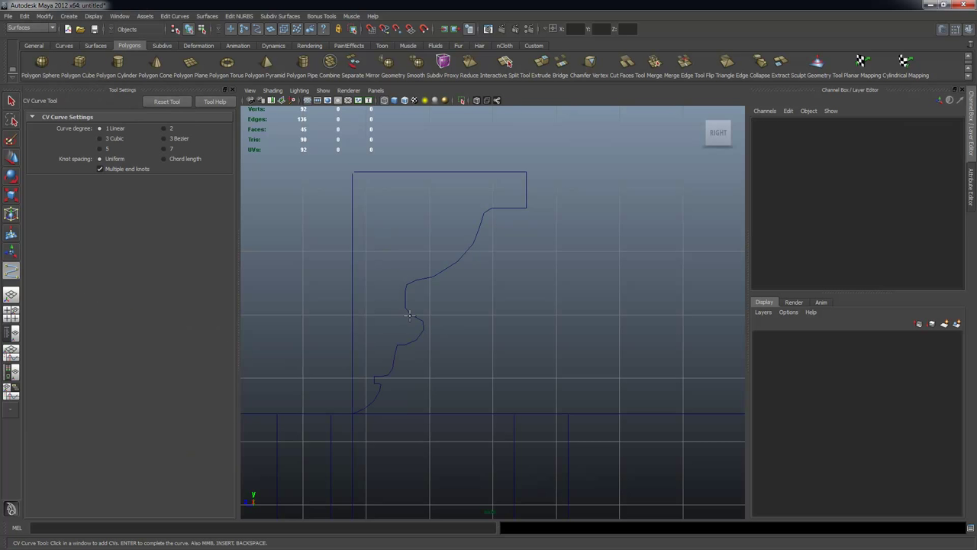
left_click(398, 30)
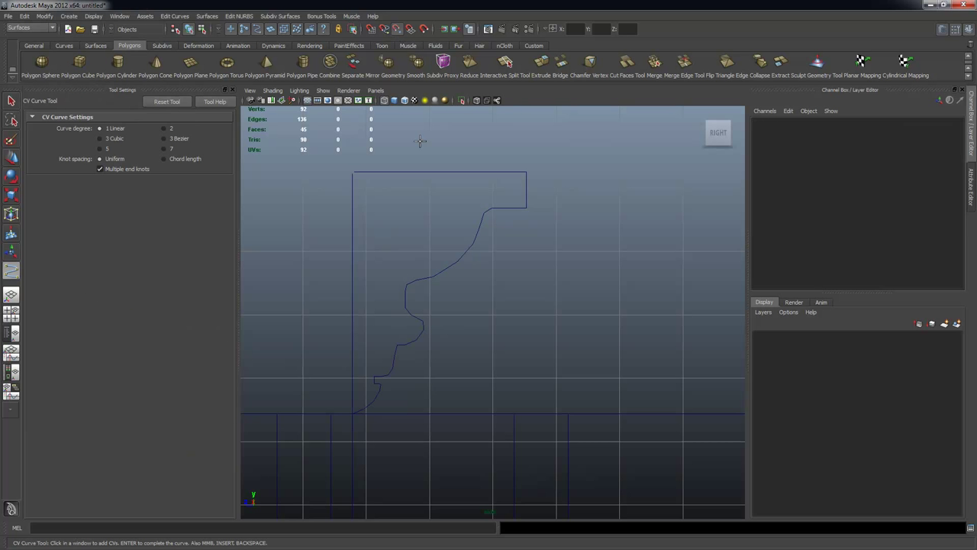
left_click(352, 413)
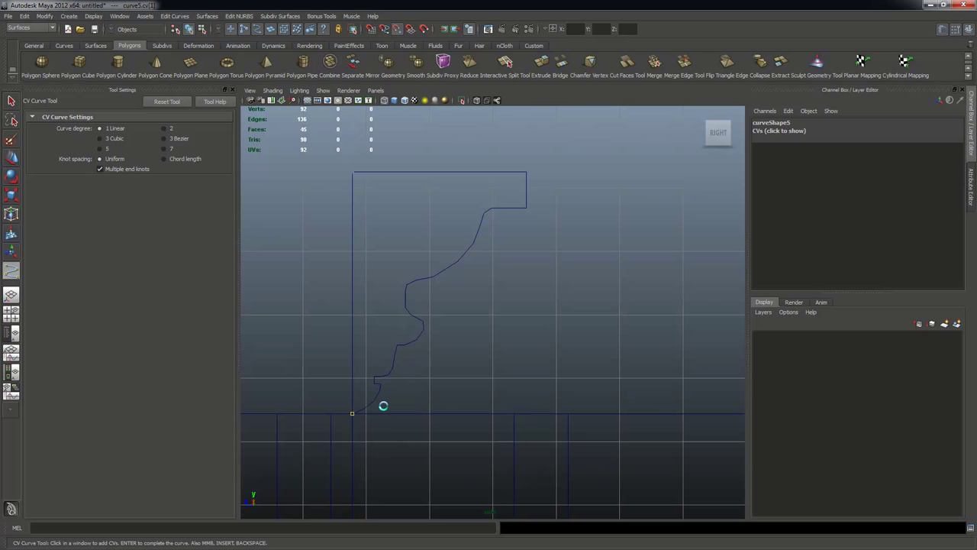
key("ctrl+z")
scroll(366, 363, "up", 2)
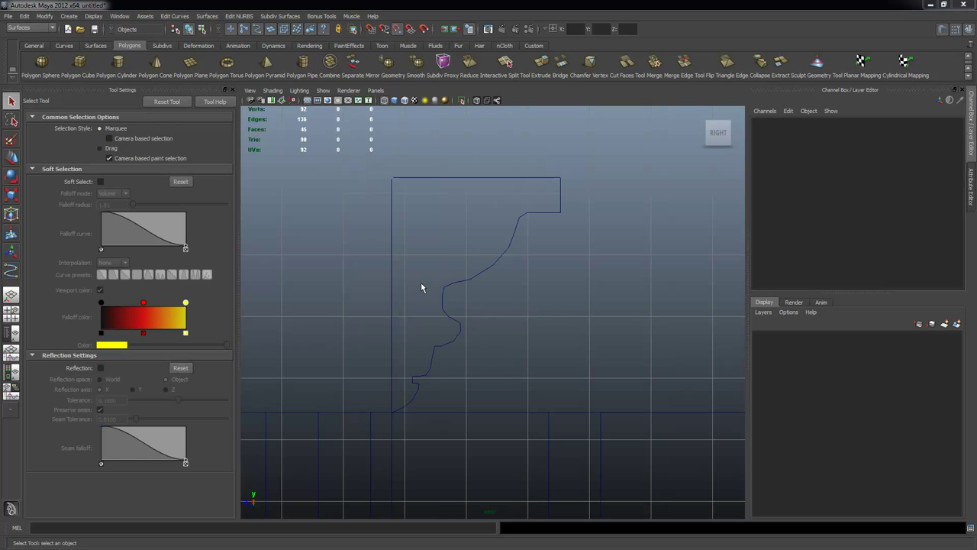
scroll(468, 289, "up", 2)
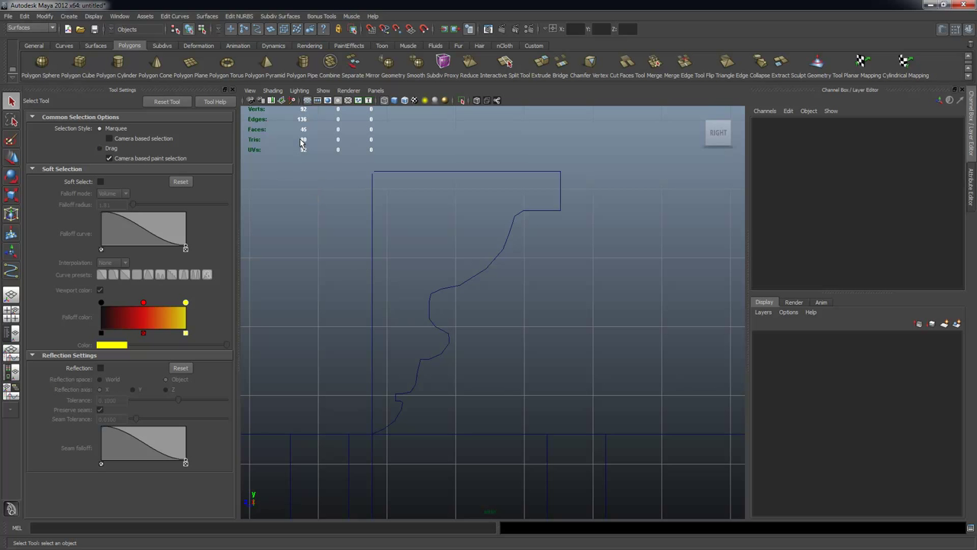
Trace the moulding profile with a linear CV curve, covering its straight back edge, stepped contour and top edge.
left_click(92, 21)
mouse_move(65, 17)
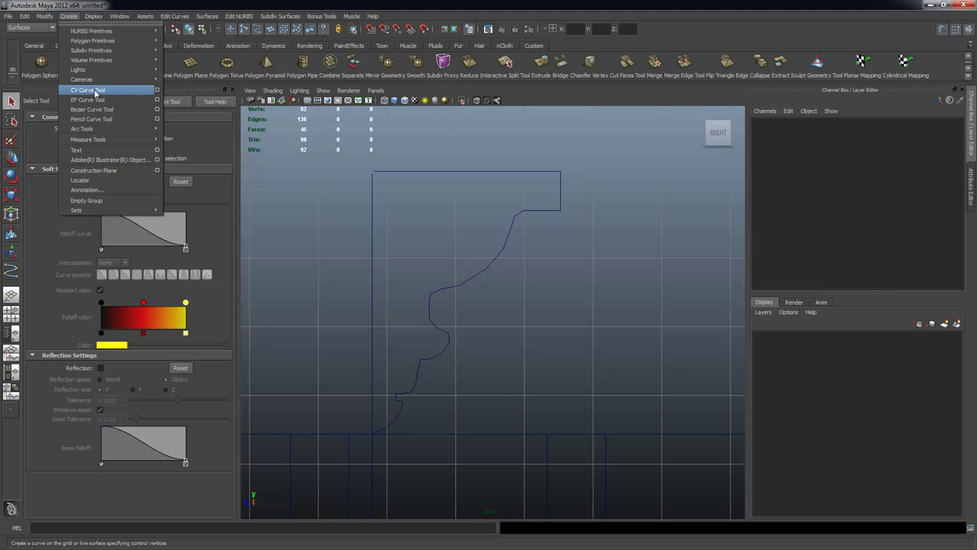
left_click(159, 90)
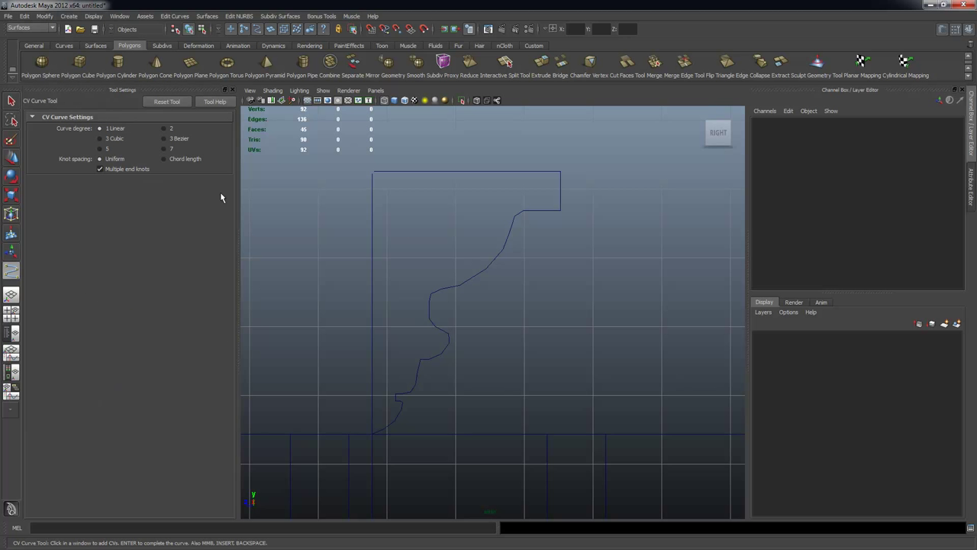
right_click_drag(398, 394, 440, 394, "alt")
middle_click_drag(440, 394, 451, 364, "alt")
middle_click_drag(376, 138, 384, 153, "alt")
left_click(380, 147)
left_click(380, 426)
left_click(392, 423)
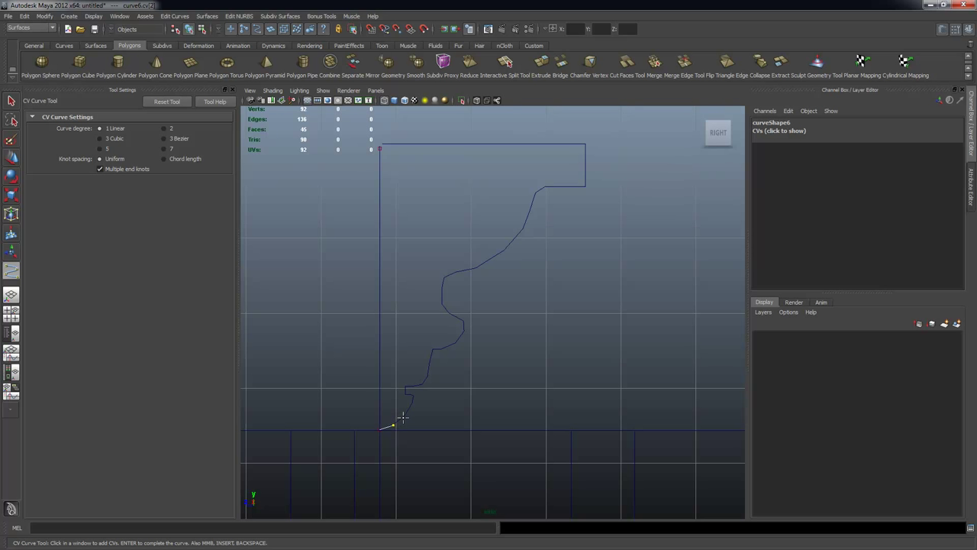
left_click(409, 411)
left_click(413, 400)
left_click(421, 384)
left_click(428, 375)
left_click(431, 359)
left_click(434, 350)
left_click(446, 346)
left_click(464, 331)
left_click(464, 320)
left_click(455, 308)
left_click(442, 294)
left_click(444, 277)
left_click(474, 266)
left_click(498, 252)
left_click(513, 238)
left_click(526, 222)
left_click(539, 194)
left_click(548, 184)
left_click(587, 184)
left_click(586, 144)
left_click(380, 143)
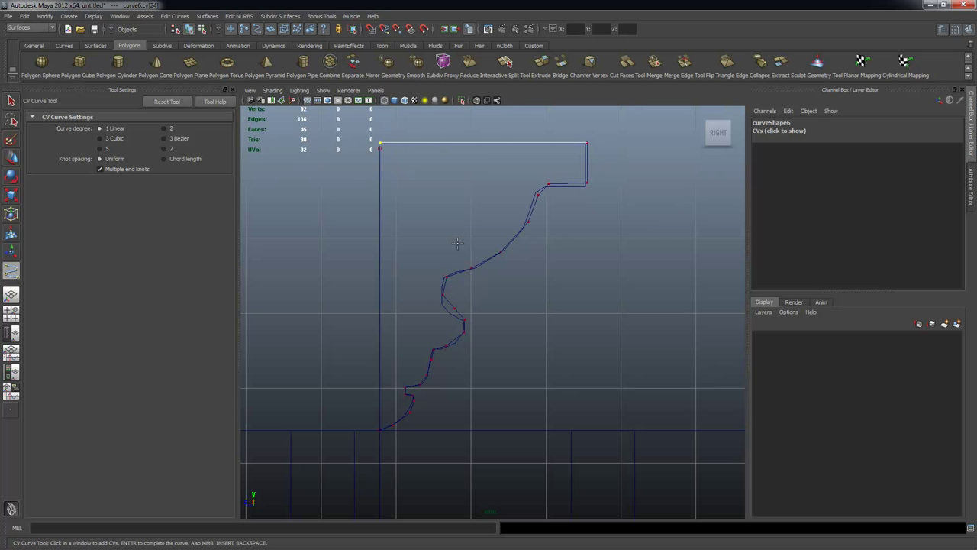
key("q")
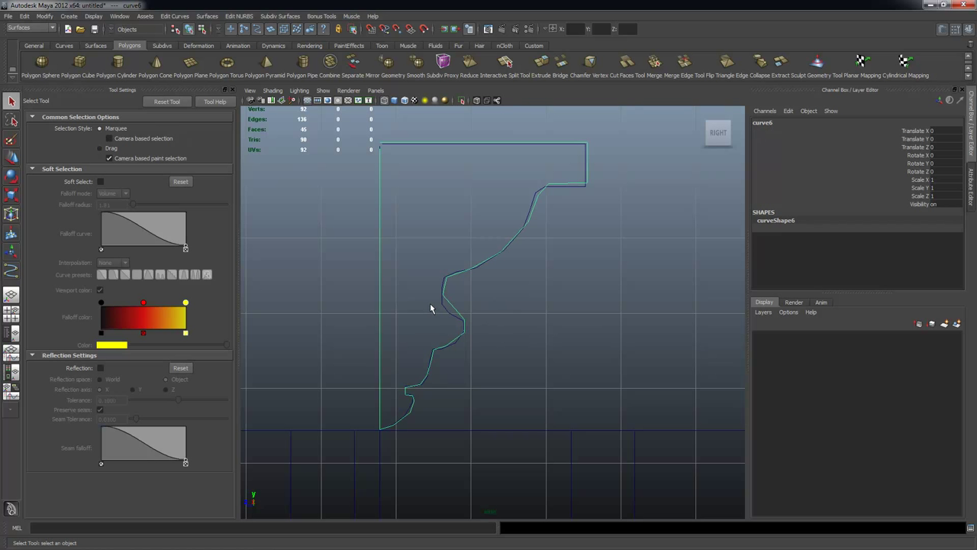
Delete the original profile curve beneath the new trace and check the wall corner in perspective.
left_click_drag(447, 316, 447, 316)
left_click(492, 354)
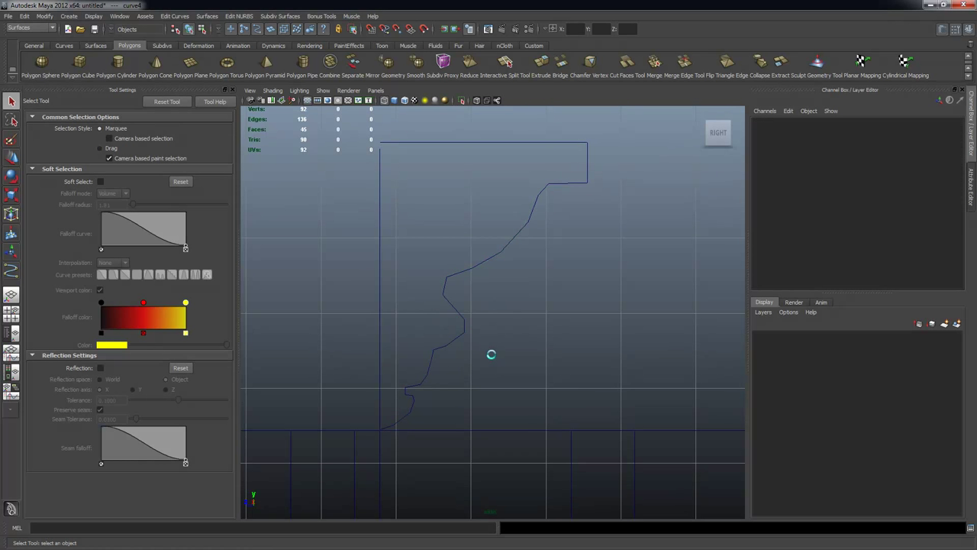
key("space")
key("space")
left_click_drag(573, 262, 470, 295, "alt")
Move the traced profile curve along X to about 44.4, placing it at the wall's outer corner.
key("space")
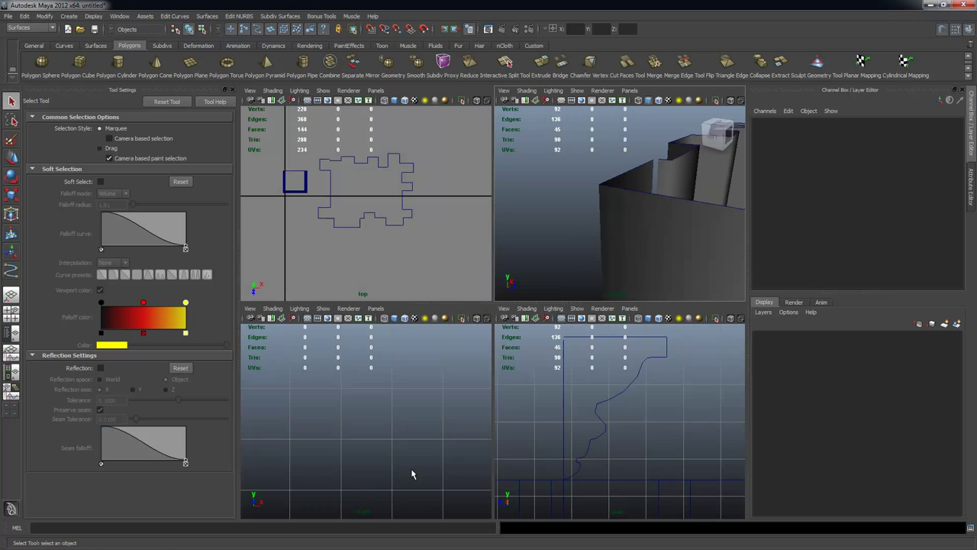
left_click(595, 392)
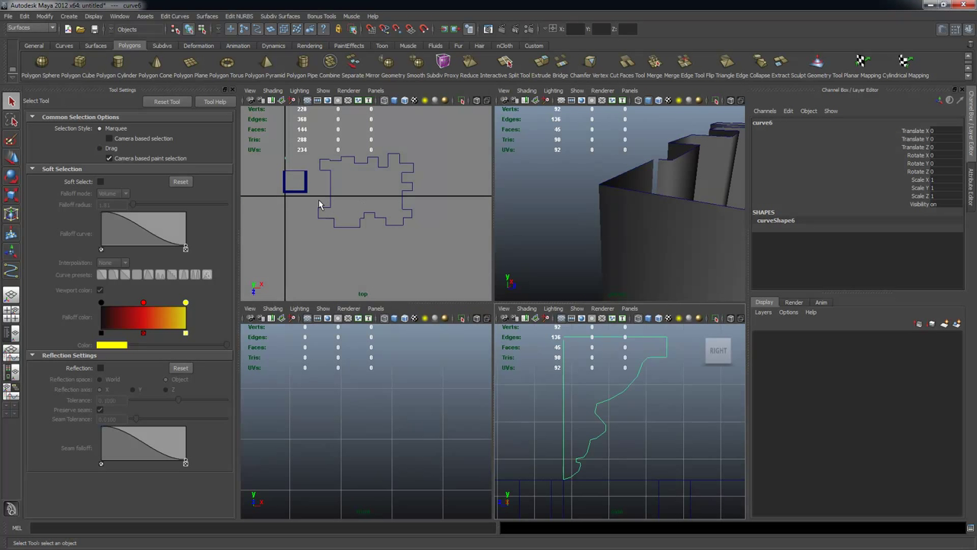
key("f")
right_click_drag(436, 231, 267, 205, "alt")
middle_click_drag(409, 216, 331, 191, "alt")
key("w")
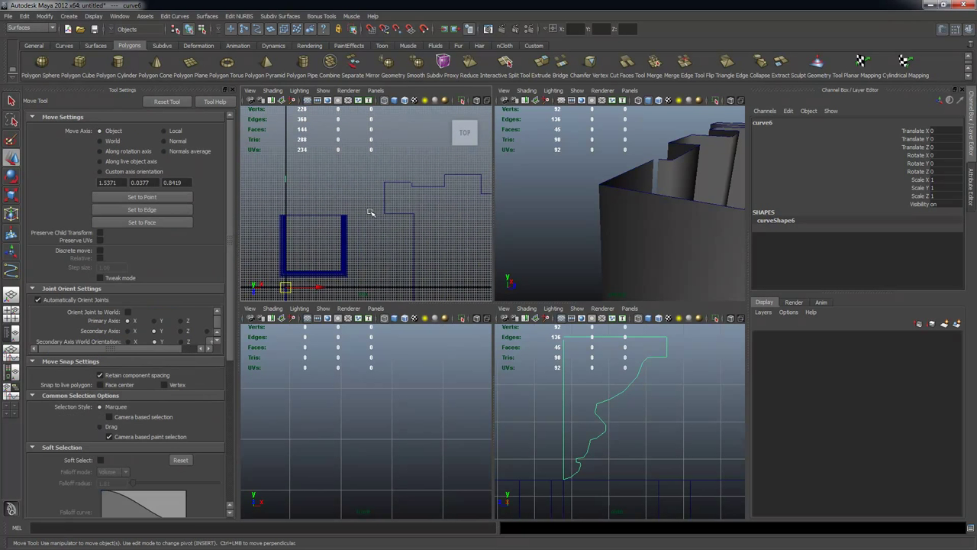
left_click_drag(319, 289, 478, 294)
key("space")
key("q")
right_click_drag(451, 290, 394, 221, "alt")
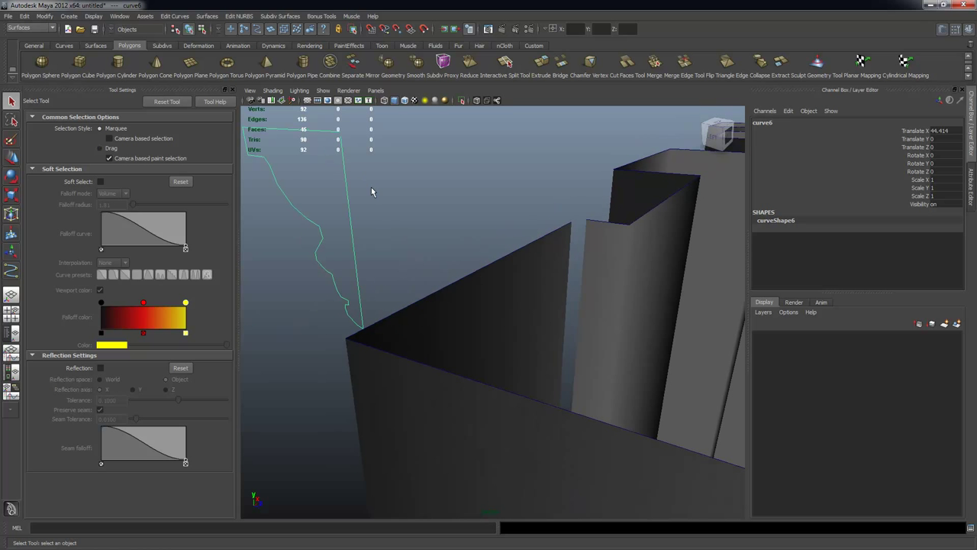
key("f")
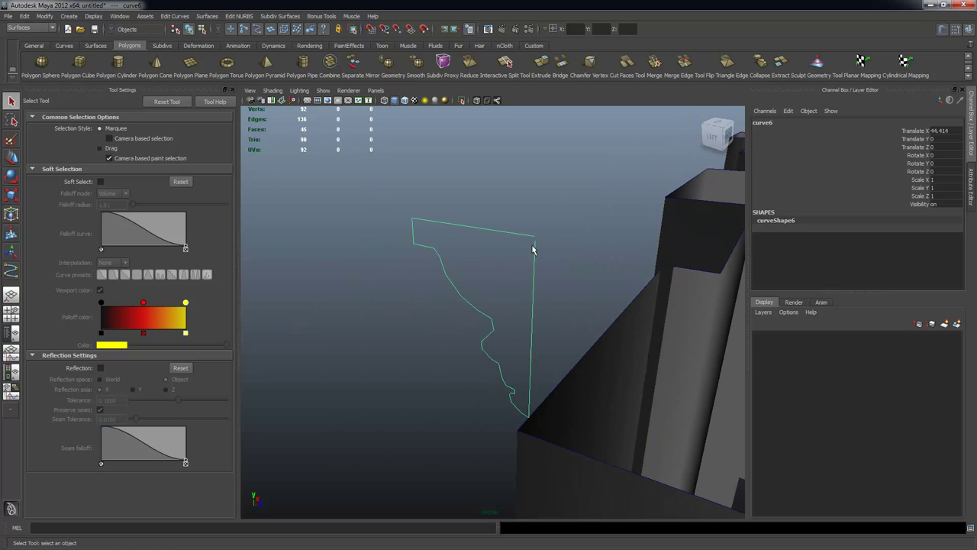
left_click_drag(489, 338, 471, 313, "alt")
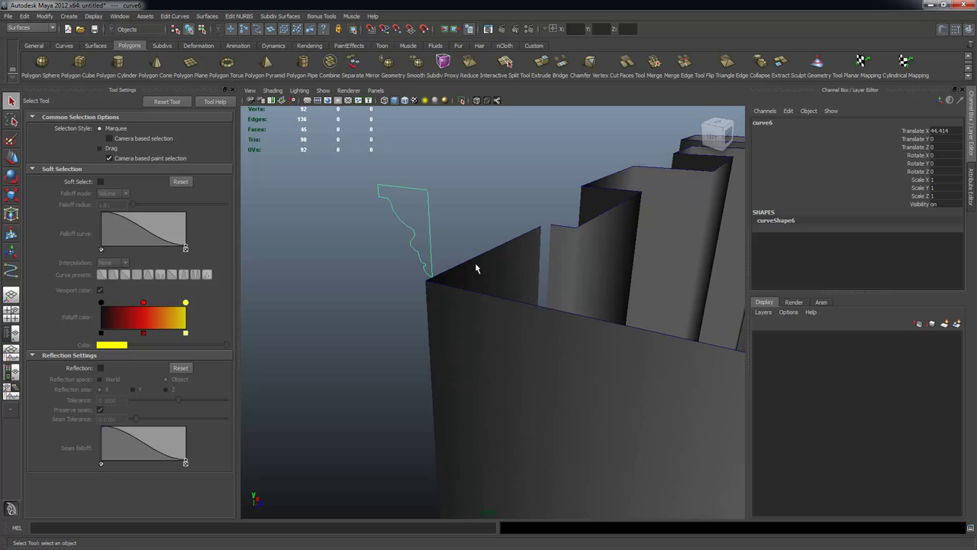
right_click_drag(435, 240, 433, 239, "alt")
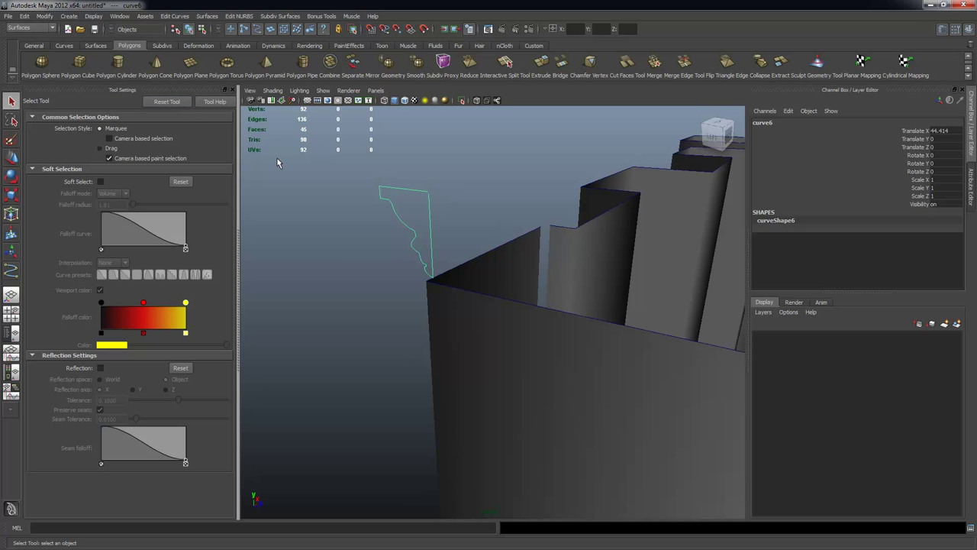
Center the moulding profile curve's pivot and snap it onto the curve's lowest corner point.
left_click_drag(407, 206, 520, 260, "alt")
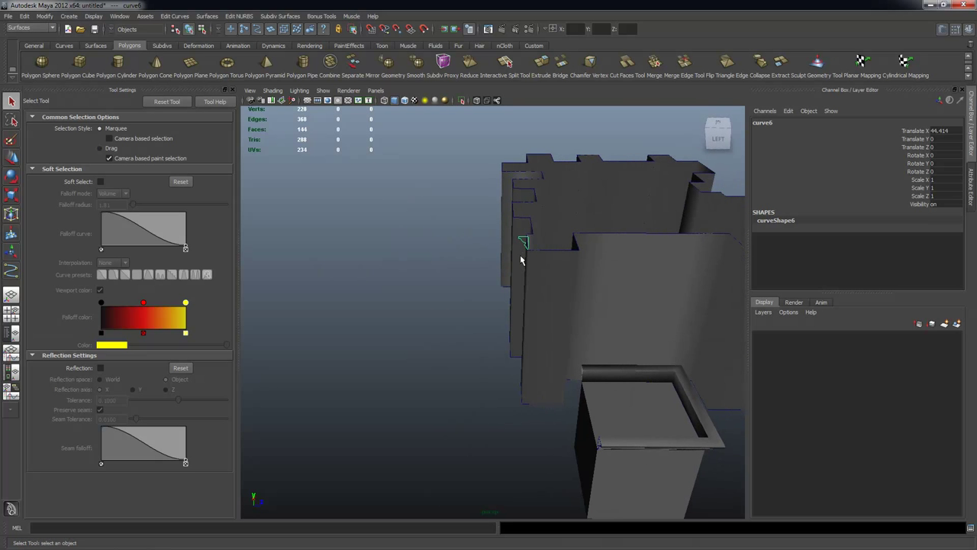
key("w")
left_click_drag(580, 295, 545, 299, "alt")
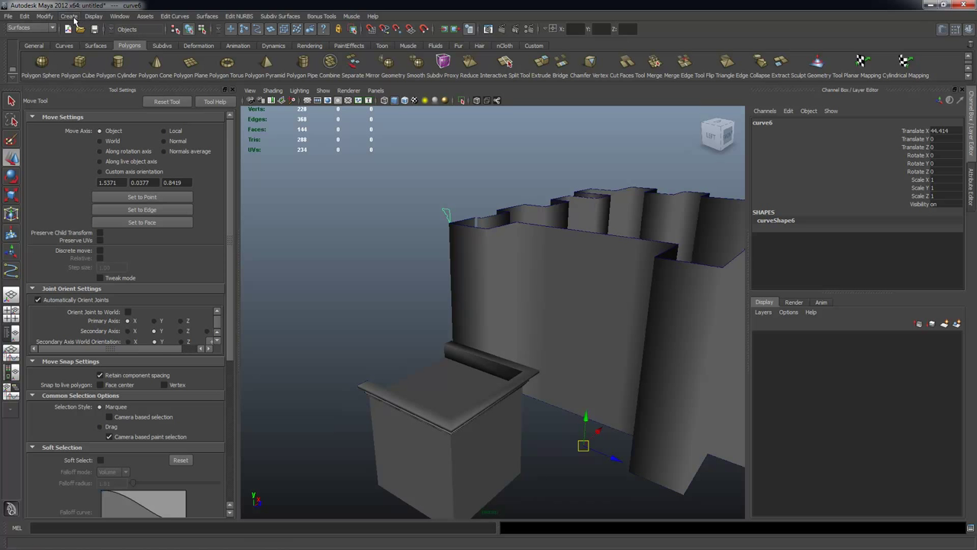
left_click(46, 16)
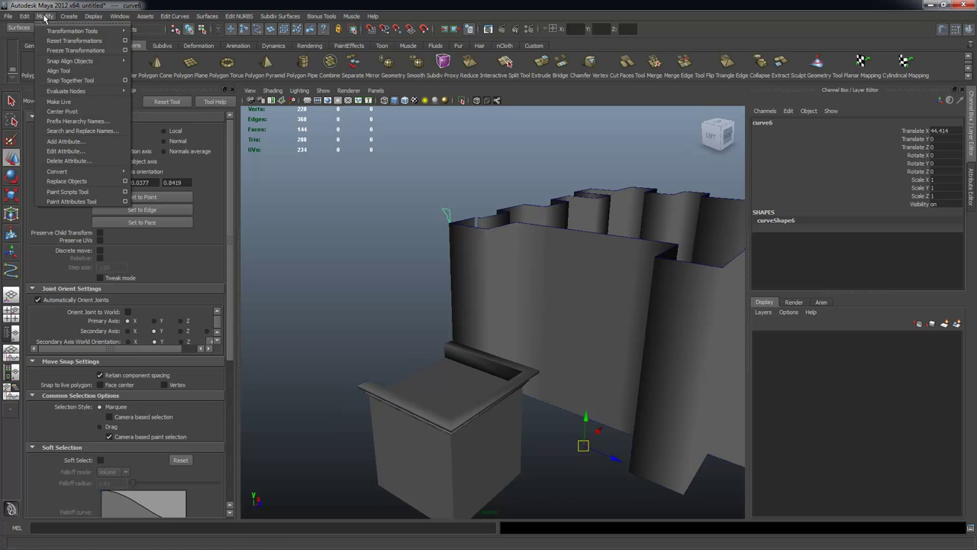
left_click(62, 111)
left_click_drag(468, 290, 558, 338, "alt")
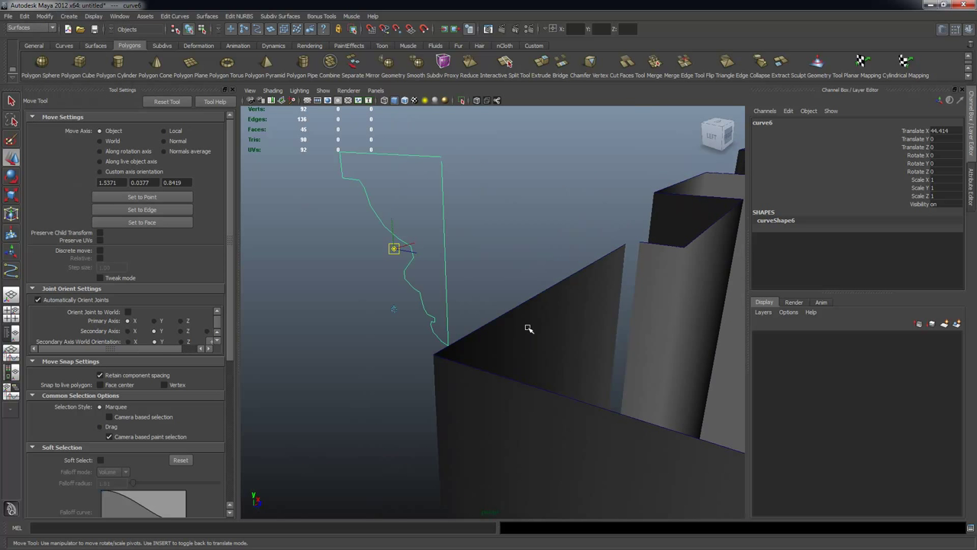
left_click_drag(395, 248, 449, 347)
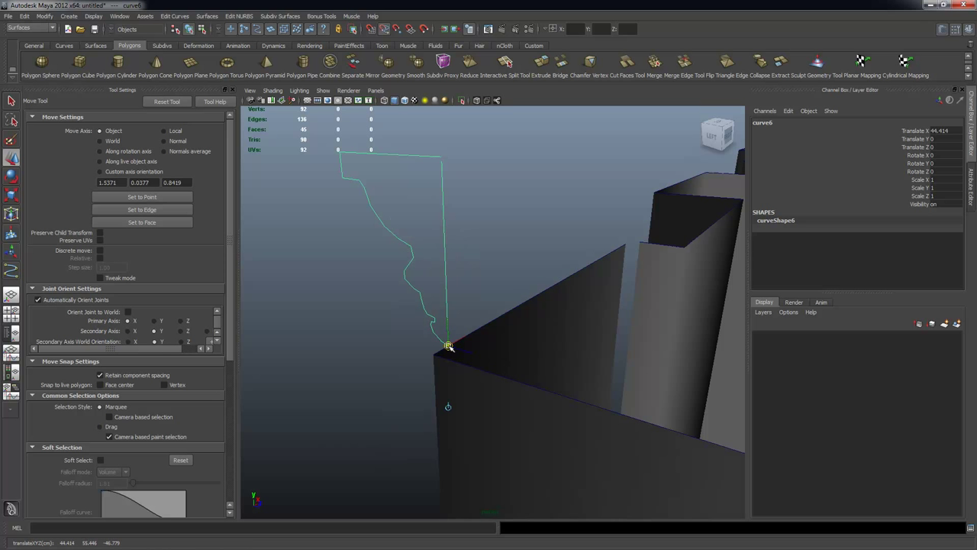
key("Insert")
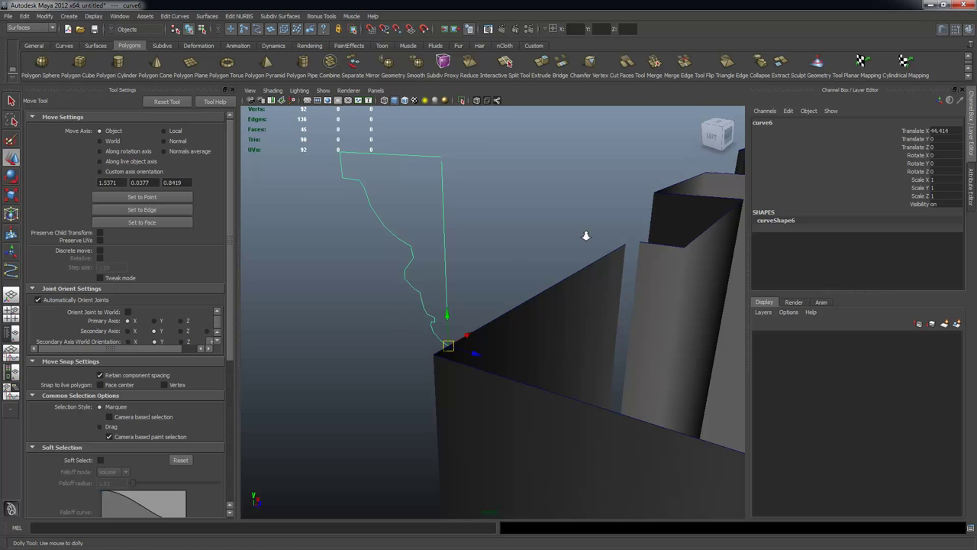
Snap the profile curve to the end point of the wall's top outline at X 55.491.
right_click_drag(584, 235, 524, 277, "alt")
key("v")
left_click_drag(475, 326, 592, 277)
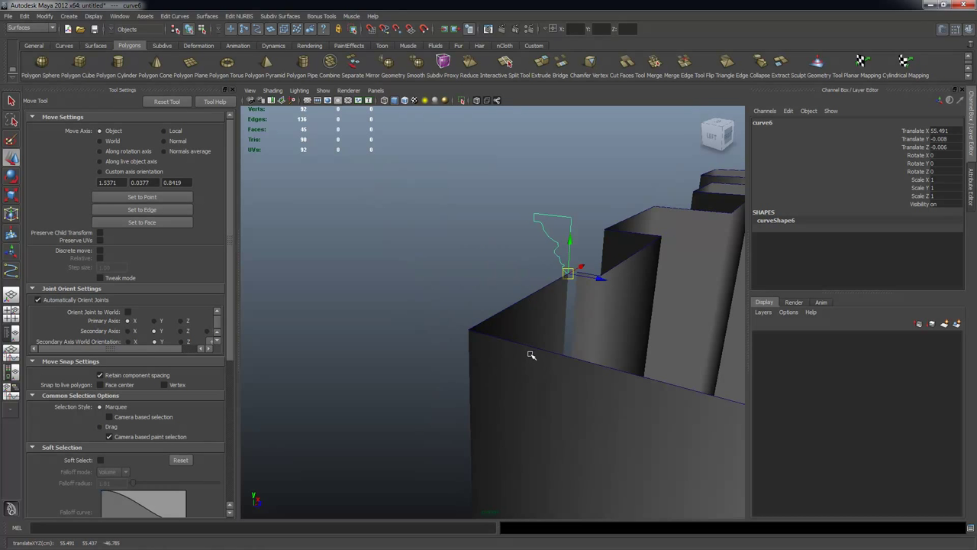
Try extruding the profile curve along the wall's top outline and delete the resulting surface.
key("q")
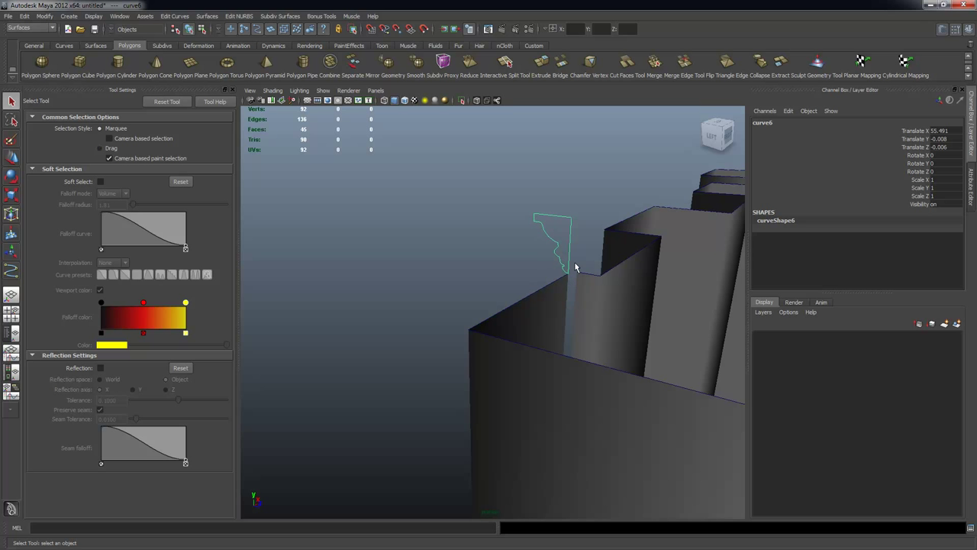
left_click(529, 291)
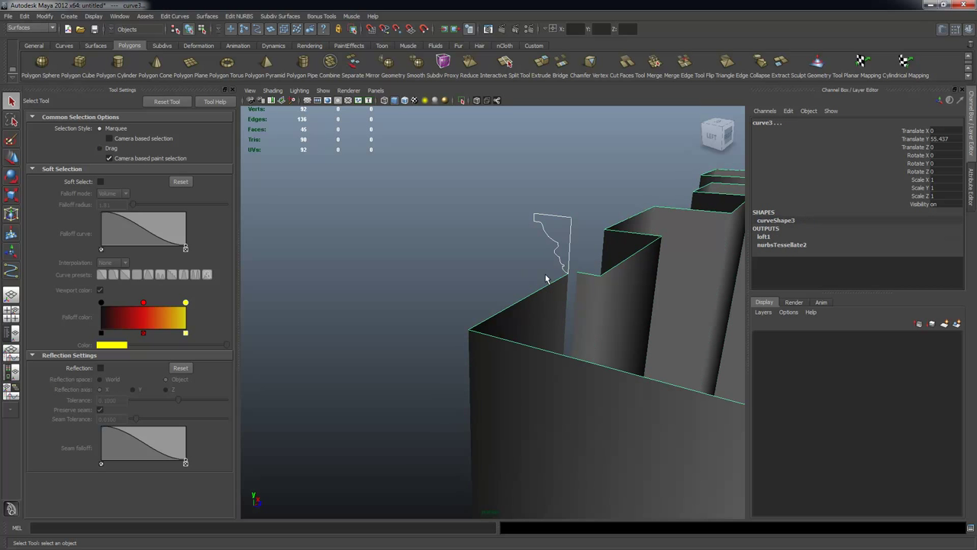
left_click(239, 16)
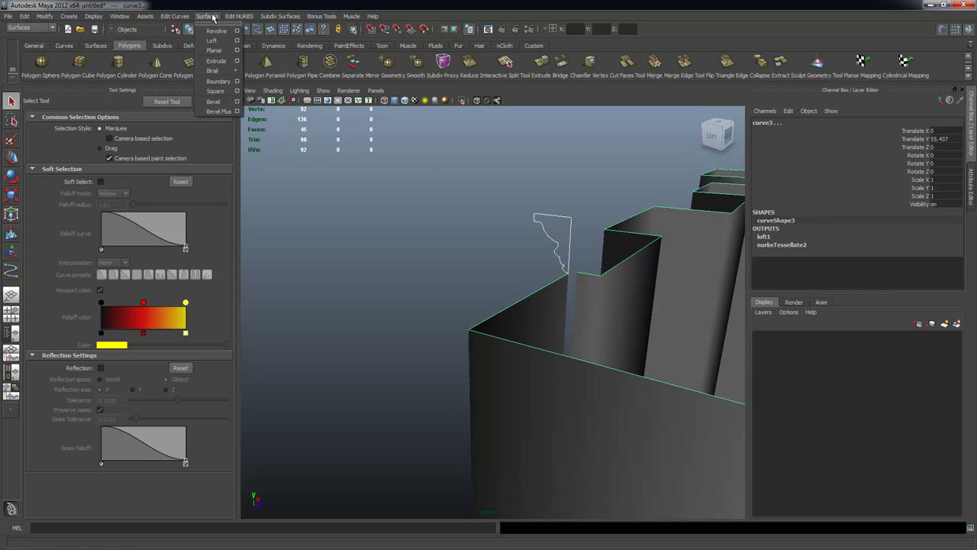
left_click(219, 61)
left_click_drag(619, 322, 513, 282, "alt")
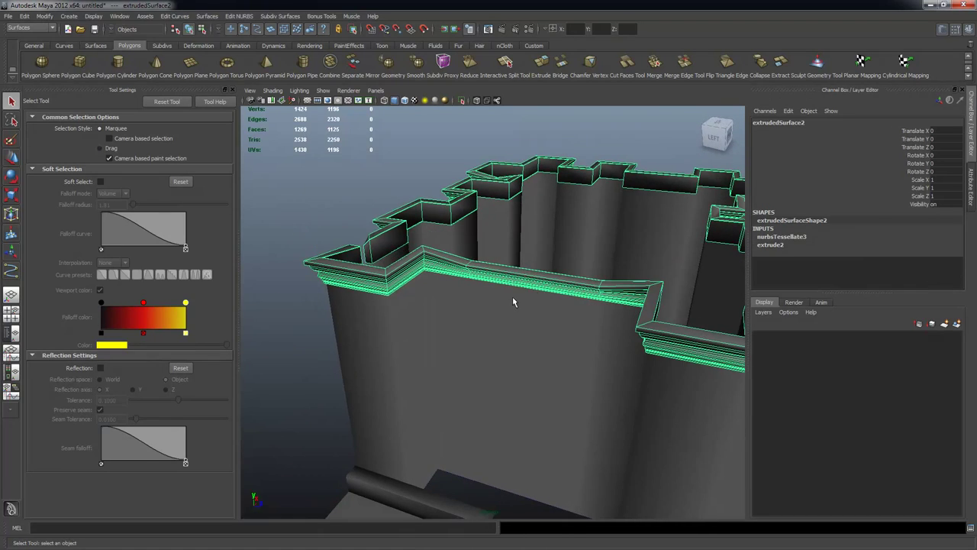
key("Delete")
Reselect the profile curve, adding the wall's top outline curve as the path.
left_click_drag(410, 290, 354, 254, "alt")
left_click(328, 223)
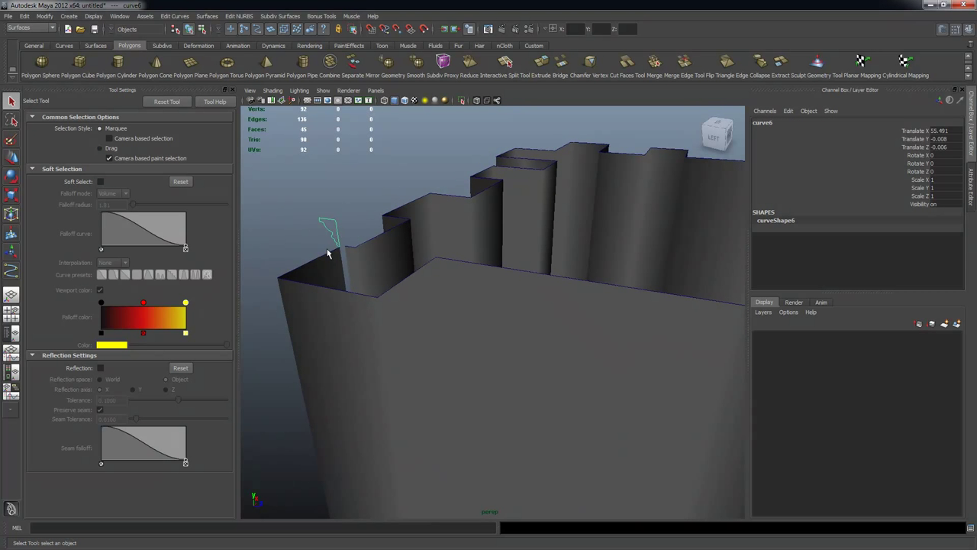
left_click(326, 260)
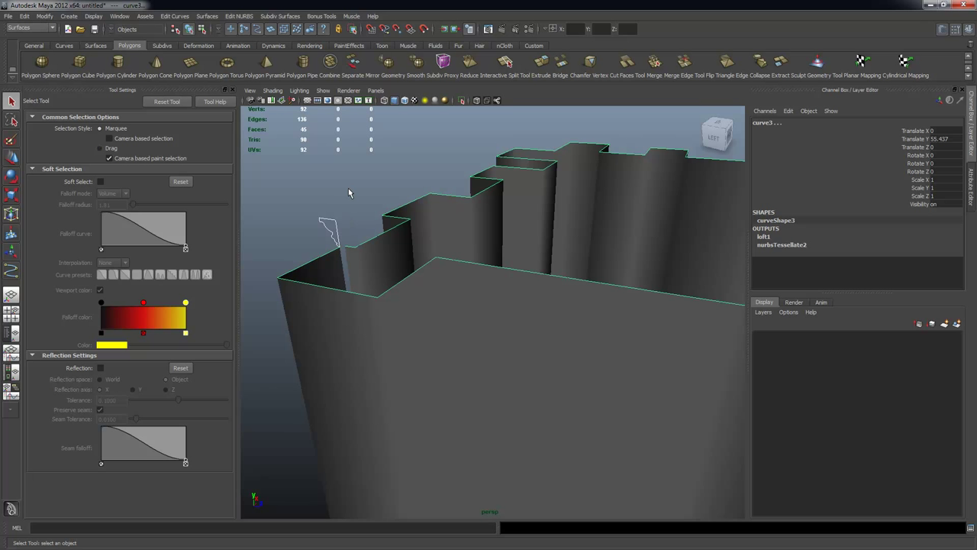
left_click(326, 223)
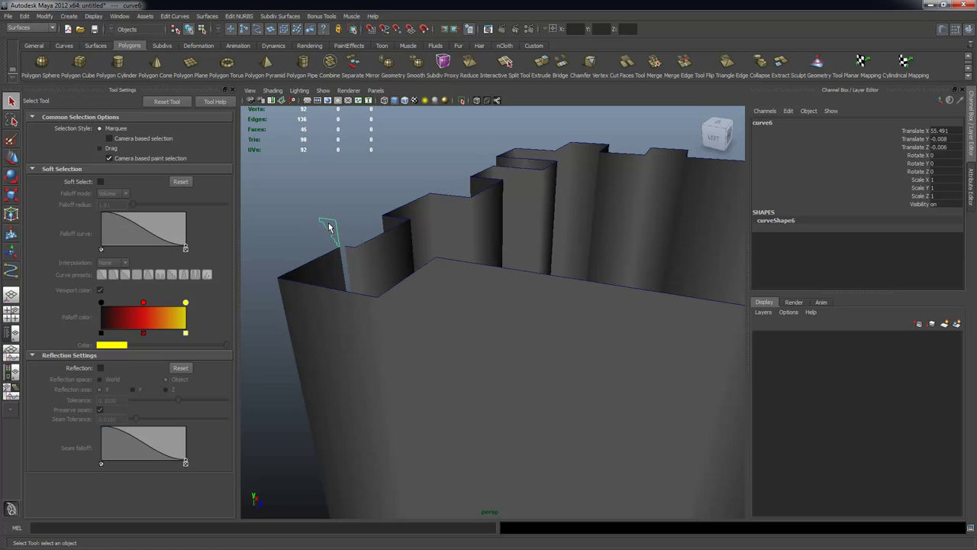
left_click(318, 275)
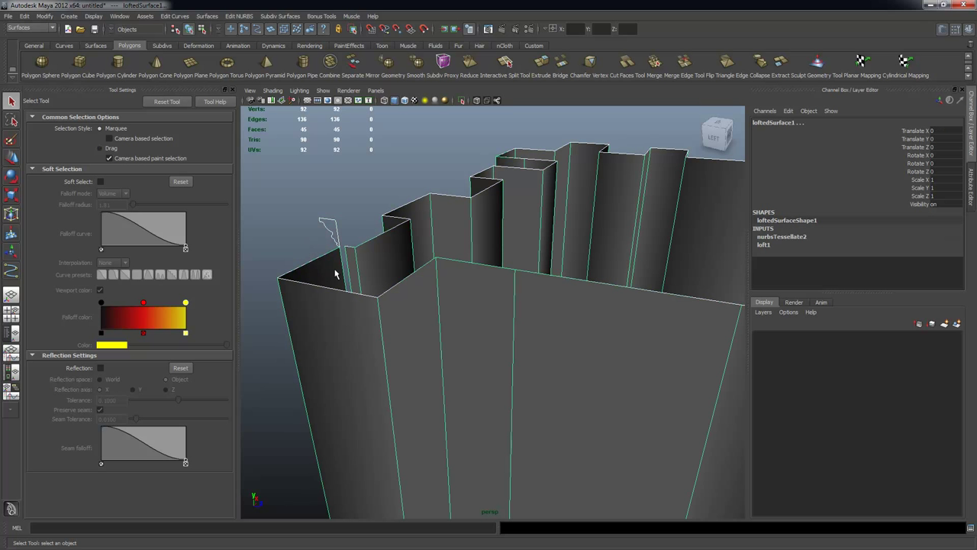
Try a tube extrude at path with closest end point pivot and path direction orientation, and undo it.
left_click(207, 16)
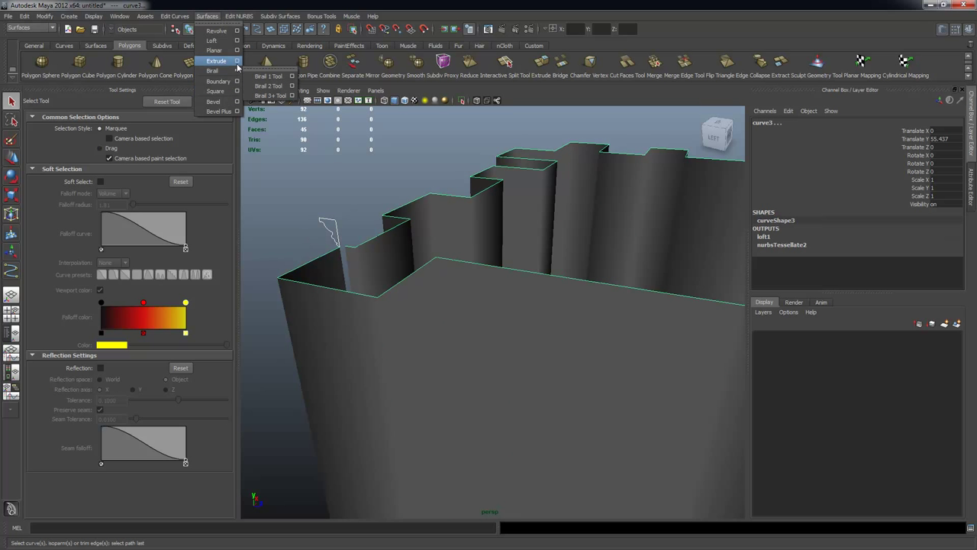
left_click(236, 60)
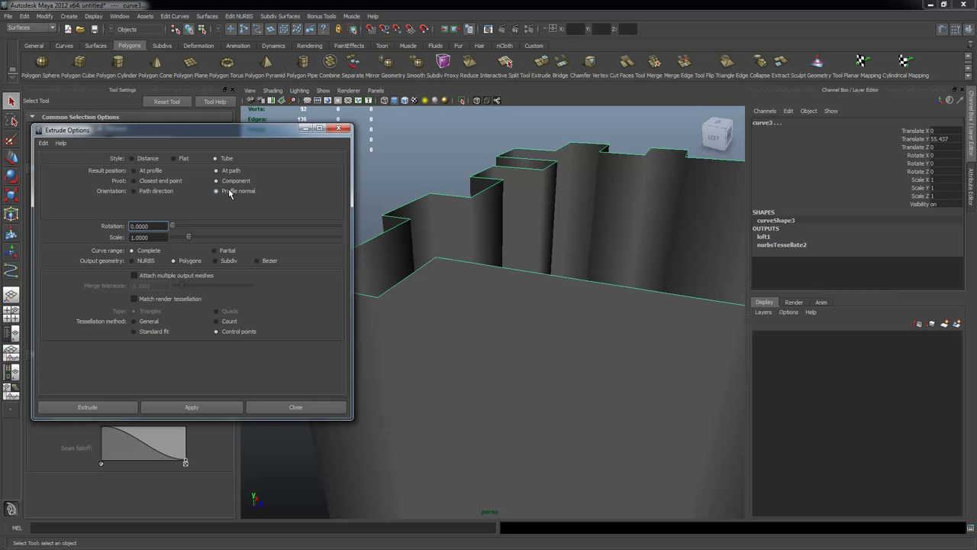
mouse_move(211, 132)
left_mouse_down()
mouse_move(194, 118)
mouse_move(209, 125)
left_mouse_up()
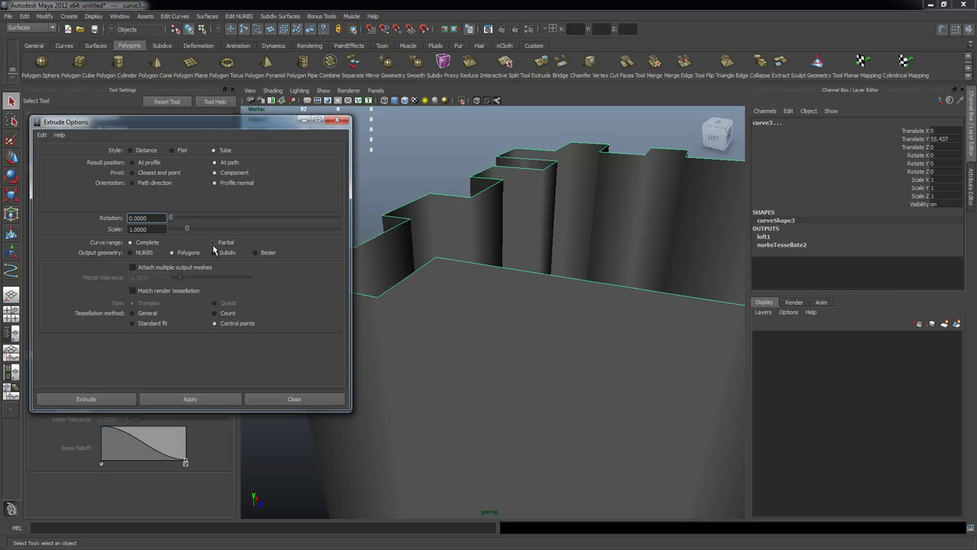
left_click(132, 183)
left_click(229, 400)
mouse_move(560, 327)
left_mouse_down("alt")
mouse_move(605, 314)
mouse_move(659, 320)
mouse_move(553, 321)
left_mouse_up("alt")
right_click_drag(554, 320, 516, 302, "alt")
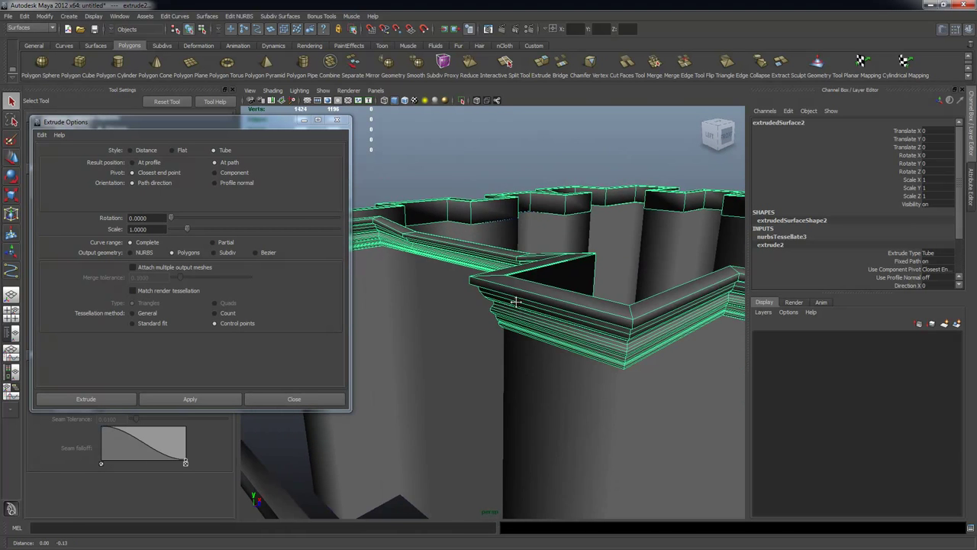
left_click_drag(516, 301, 538, 295, "alt")
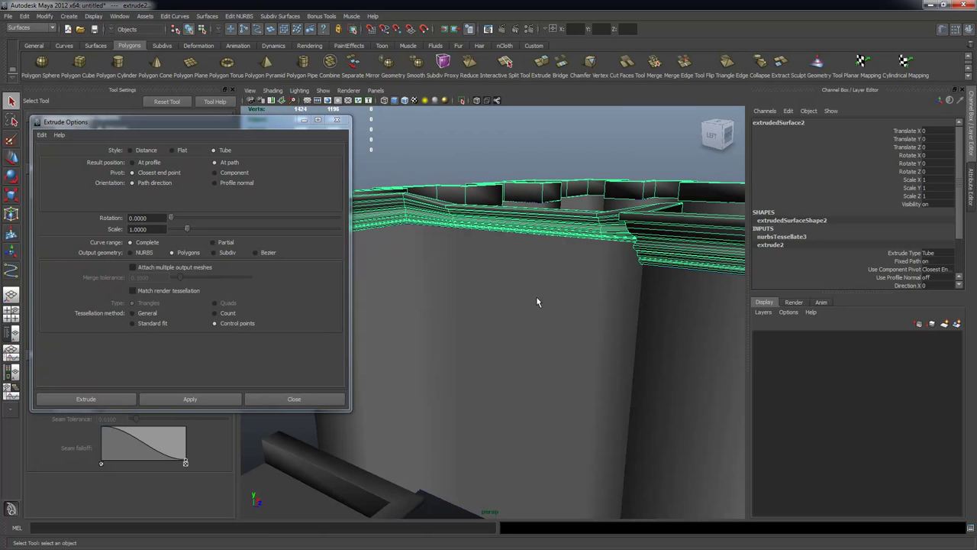
key("ctrl+z")
Try the extrude with Component pivot and Profile normal orientation, close the options and delete the surface.
left_click(218, 173)
left_click(228, 183)
left_click_drag(474, 291, 562, 272, "alt")
left_click(215, 399)
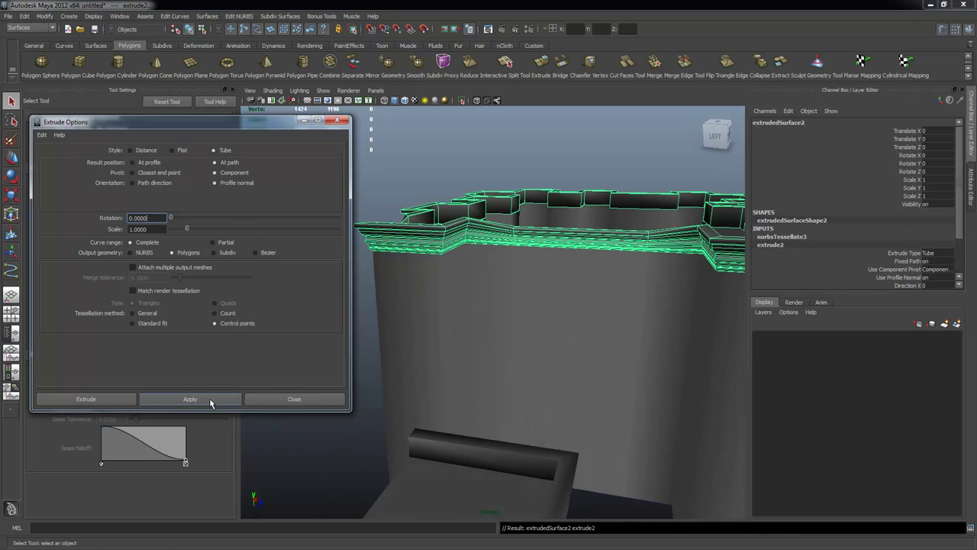
left_click(269, 399)
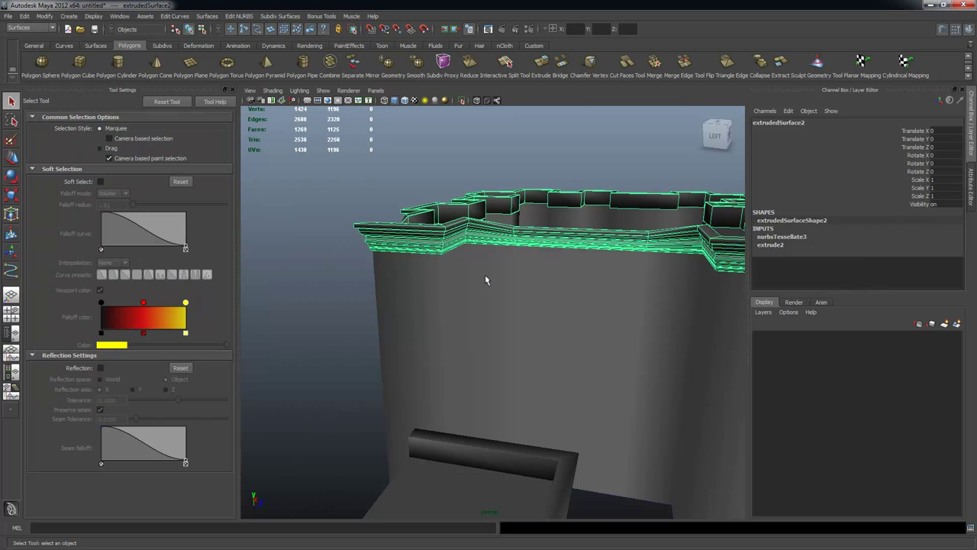
key("Delete")
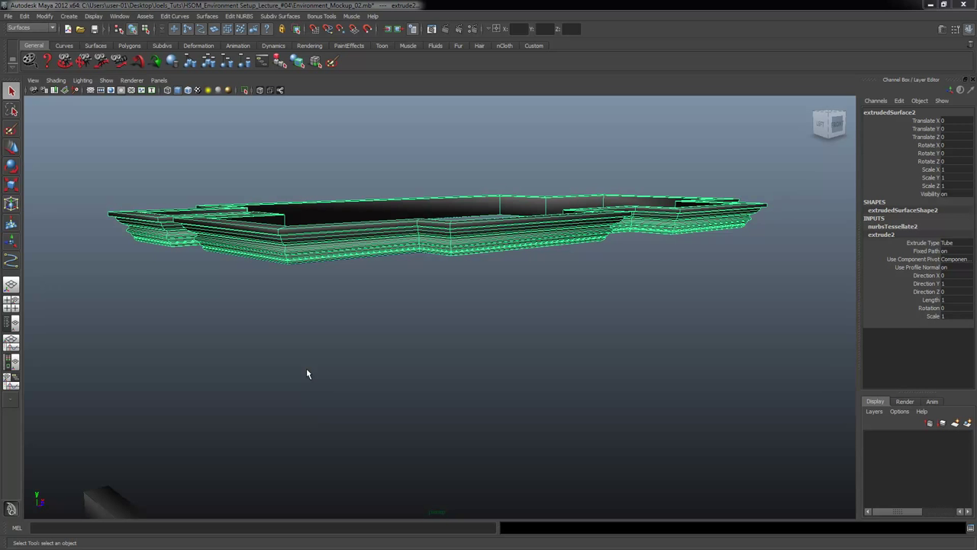
Select the extruded moulding surface and delete it, keeping the profile and outline curves.
right_click_drag(374, 304, 427, 332, "alt")
left_click_drag(454, 222, 458, 280, "alt")
left_click(511, 222)
left_click(472, 255)
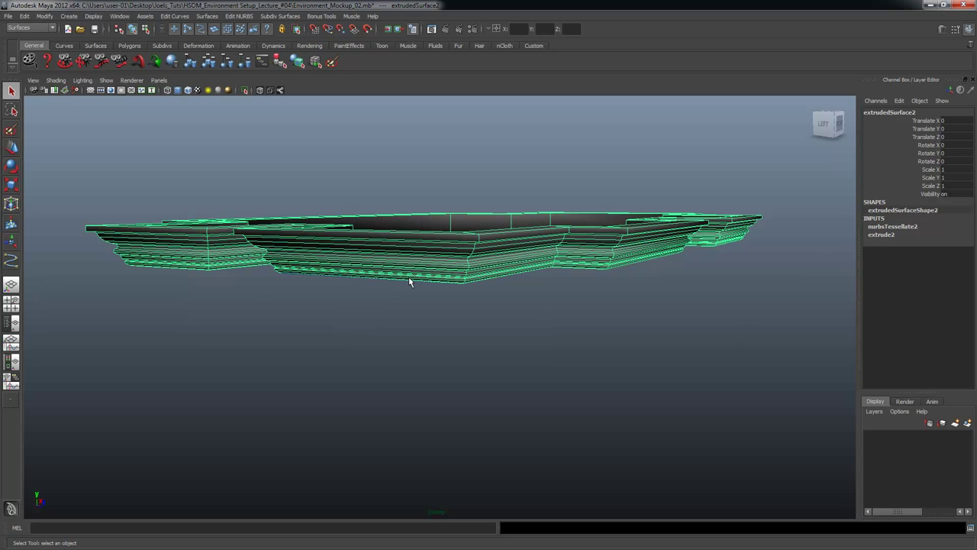
key("Delete")
Select the profile curve and the outline curve separately to examine which is the profile and which the path.
left_click(257, 237)
left_click_drag(257, 237, 364, 288, "alt")
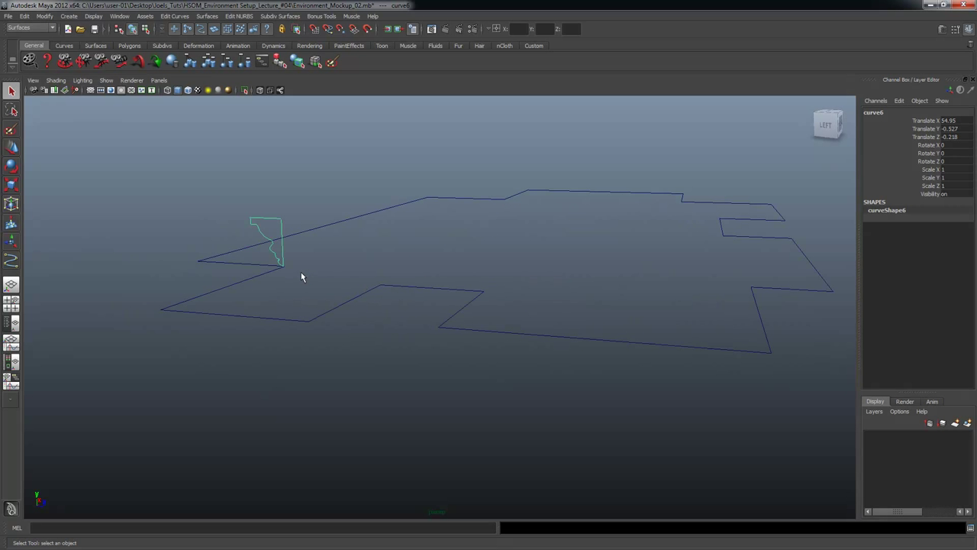
left_click(168, 309)
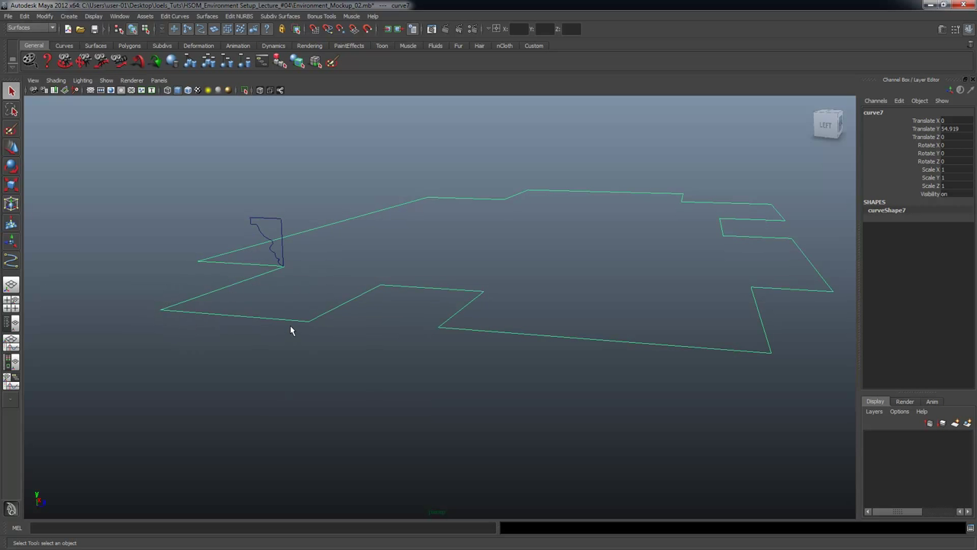
left_click_drag(338, 297, 323, 268, "alt")
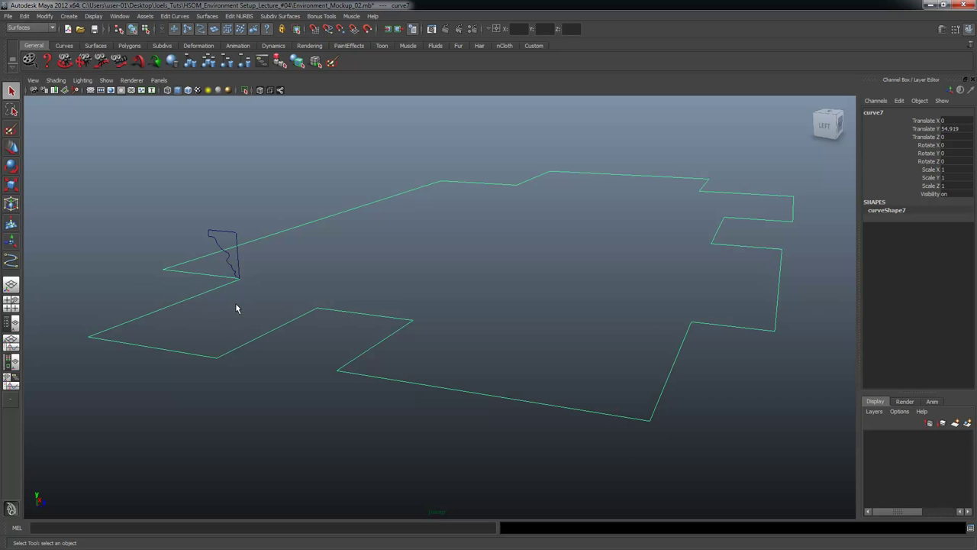
left_click(211, 242)
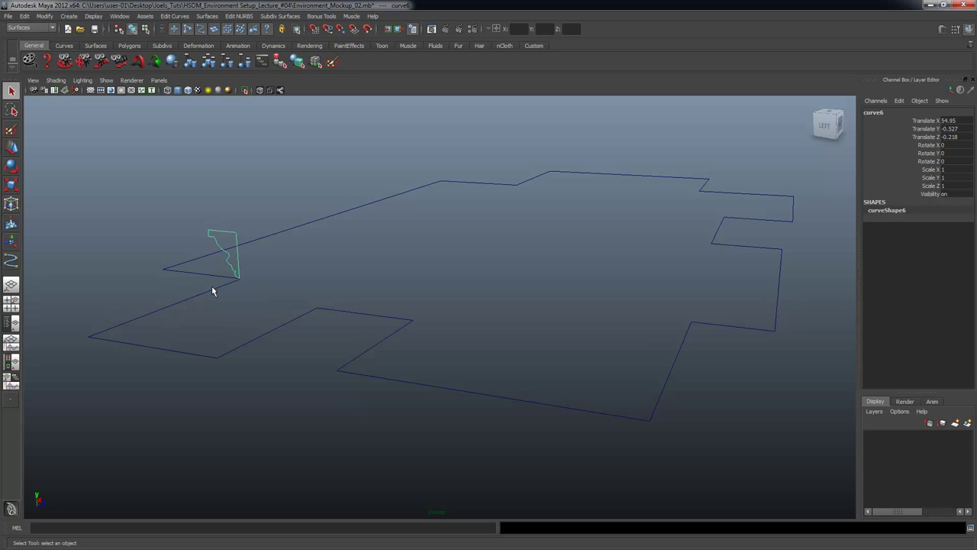
left_click_drag(174, 292, 208, 320)
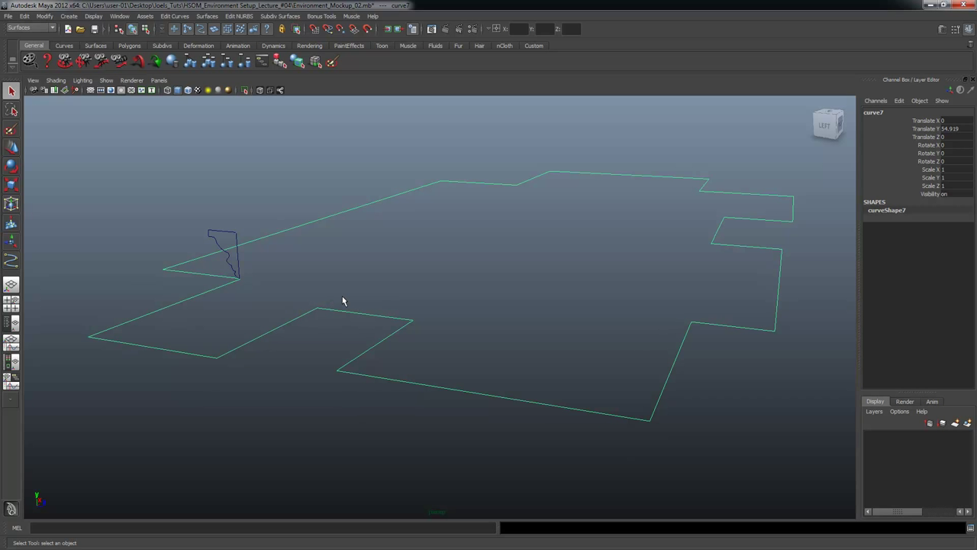
Select the profile curve first and add the building outline curve as the extrusion path.
left_click(224, 245)
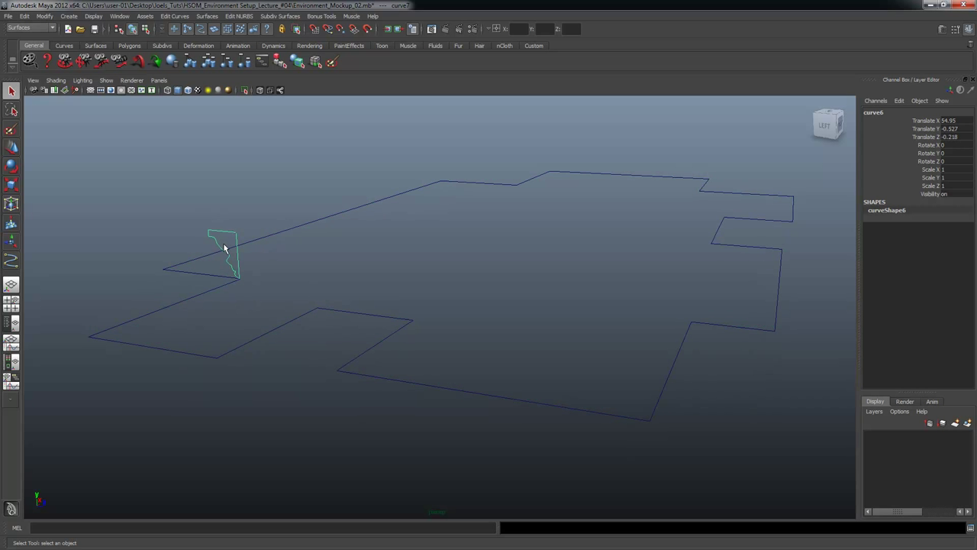
left_click(196, 296, "shift")
right_click_drag(362, 279, 387, 289, "alt")
left_click_drag(386, 288, 385, 292, "alt")
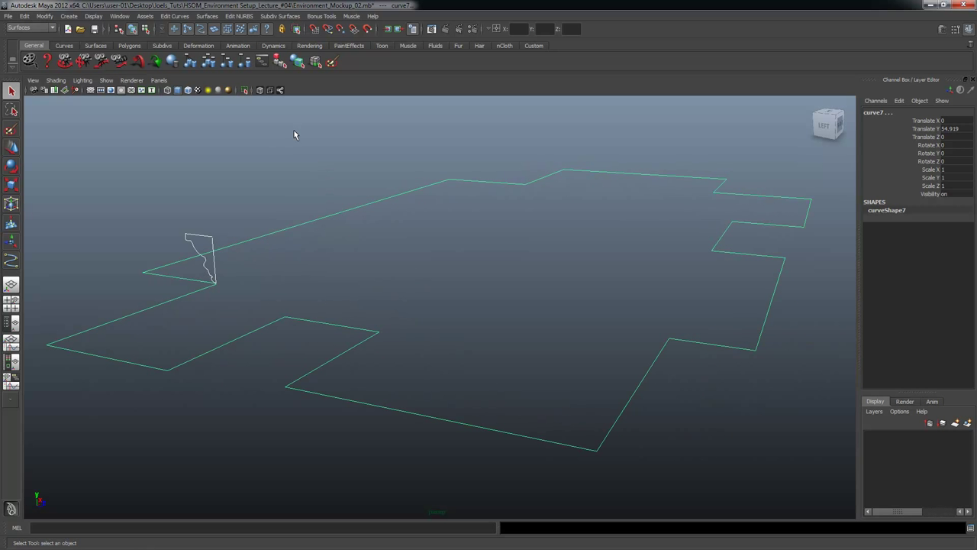
left_click(196, 246)
left_click(262, 321, "shift")
left_click_drag(300, 307, 311, 302, "alt")
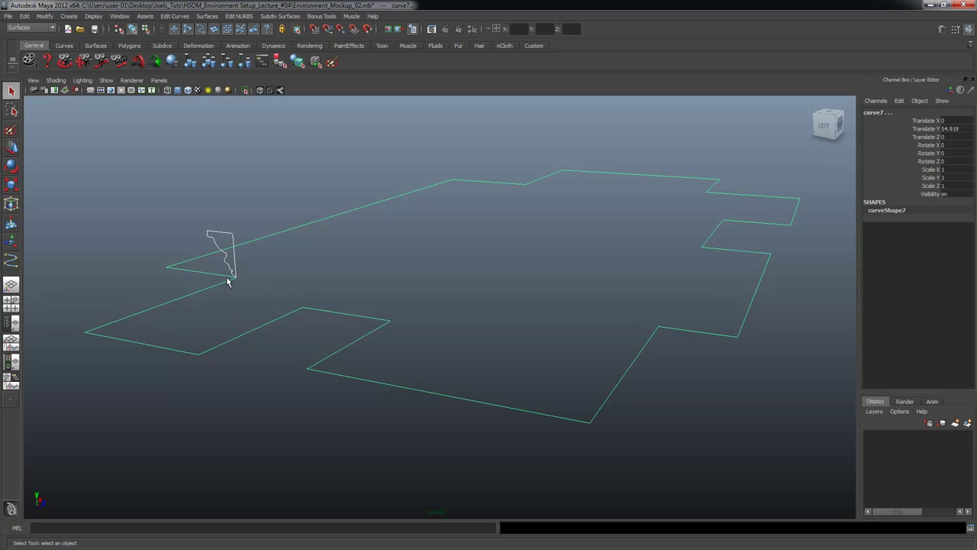
Extrude the profile curve along the building outline, selecting the profile before the outline path.
left_click(213, 240)
left_click_drag(325, 205, 384, 242)
left_click(214, 240)
left_click_drag(180, 285, 206, 306, "shift")
left_click(216, 237)
left_click_drag(166, 289, 194, 319, "shift")
left_click(206, 16)
left_click(216, 61)
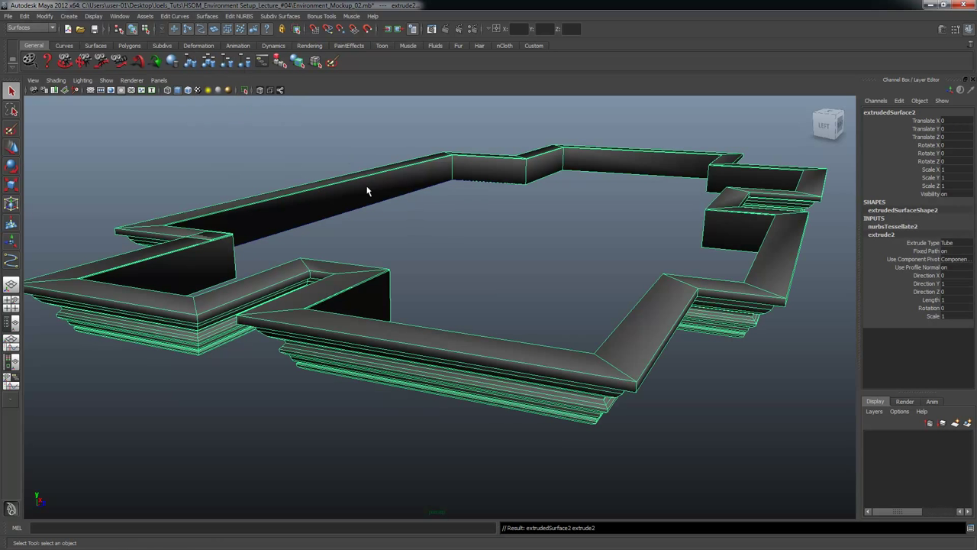
Inspect the extruded moulding from the side and below, and select the outline curve along its lower edge.
left_click(506, 272)
left_click_drag(506, 273, 381, 224, "alt")
right_click_drag(381, 224, 496, 267, "alt")
left_click_drag(496, 268, 502, 238, "alt")
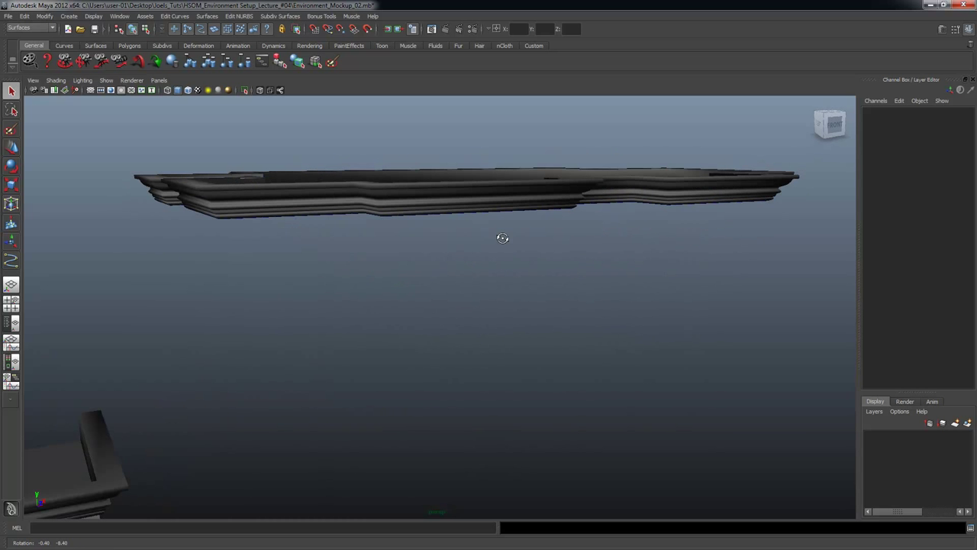
left_click(429, 210)
left_click(432, 202)
left_click_drag(432, 203, 431, 237, "alt")
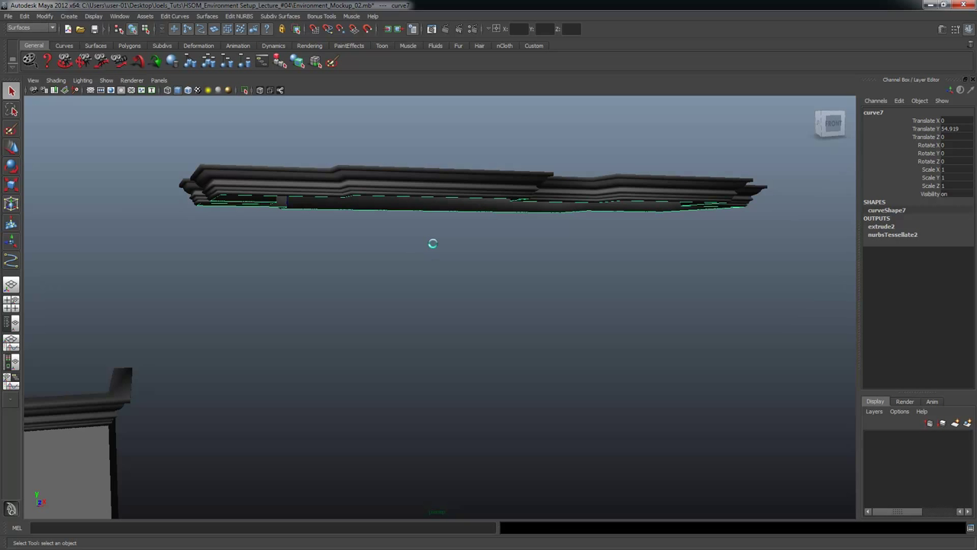
Duplicate the outline curve under the moulding and move the copy straight down to about Y 3.96.
key("ctrl+d")
key("w")
left_click_drag(519, 273, 436, 255, "alt")
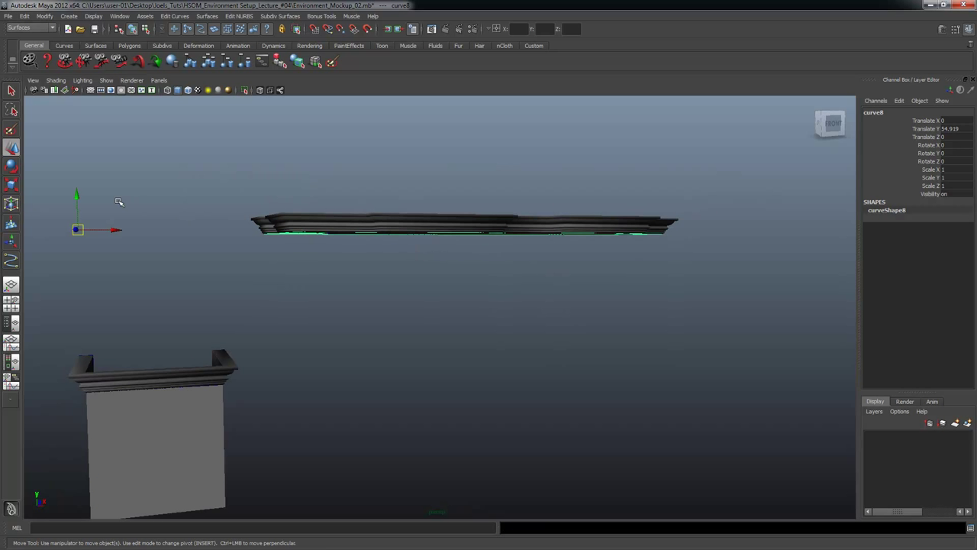
left_click_drag(78, 196, 88, 479)
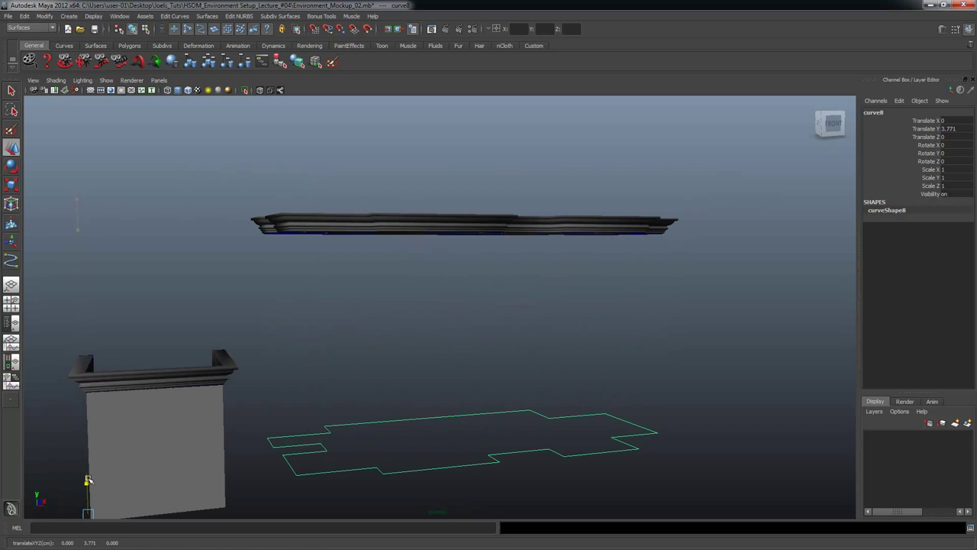
key("q")
Loft a wall surface between the outline curve under the moulding and its lowered copy.
left_click(424, 232)
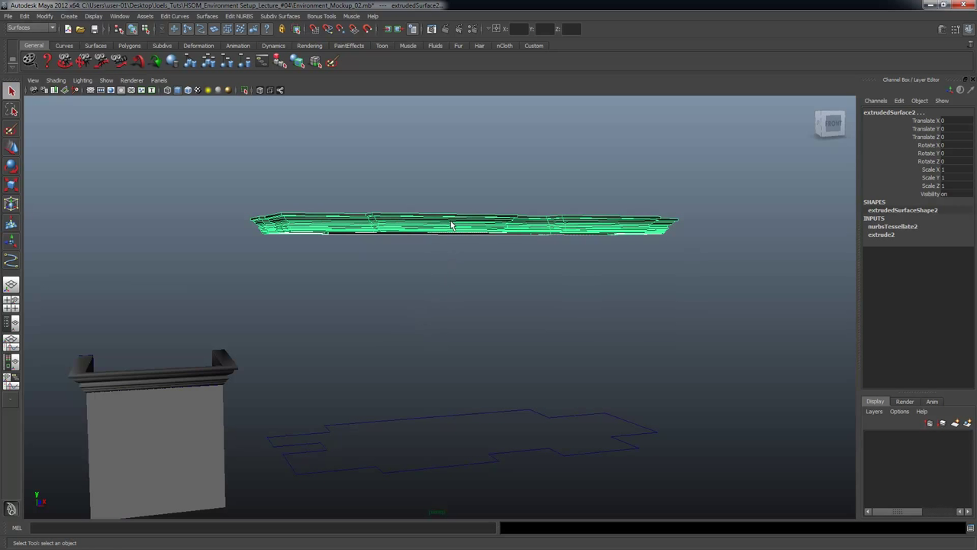
left_click(450, 234)
left_click(432, 417)
left_click_drag(482, 380, 519, 378, "alt")
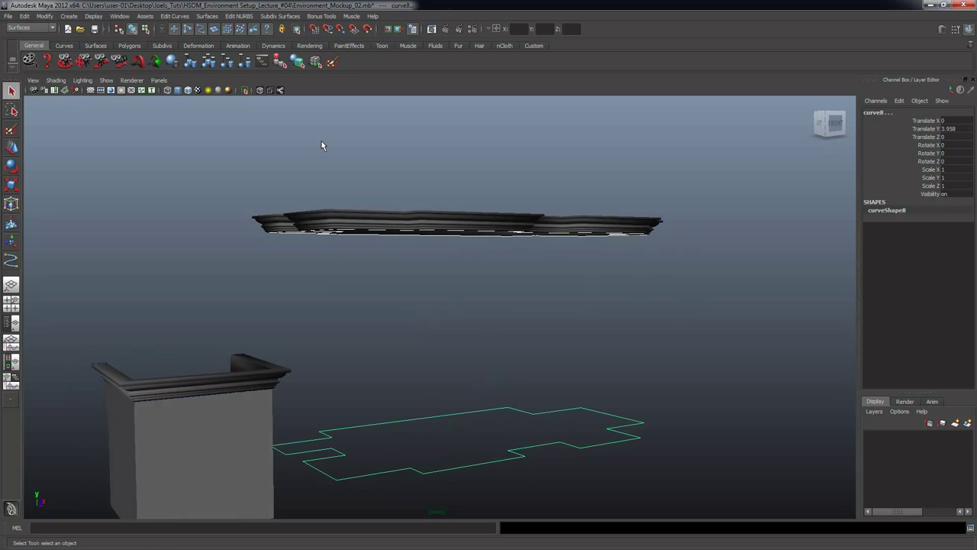
left_click(207, 16)
left_click(214, 44)
Inspect the lofted walls beneath the cornice from several angles, selecting the wall surface.
left_click_drag(522, 203, 470, 221, "alt")
left_click(557, 205)
left_click_drag(569, 245, 467, 239, "alt")
left_click(412, 300)
left_click_drag(412, 299, 538, 265, "alt")
left_click(529, 242)
left_click(434, 262)
left_click_drag(413, 257, 428, 283, "alt")
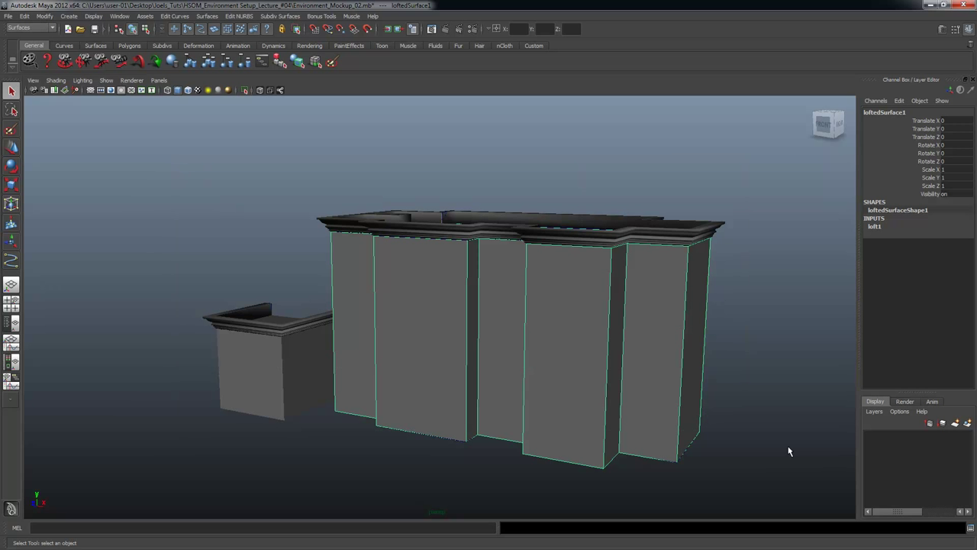
Start a new empty scene without saving the changes to the building mockup.
left_click(9, 16)
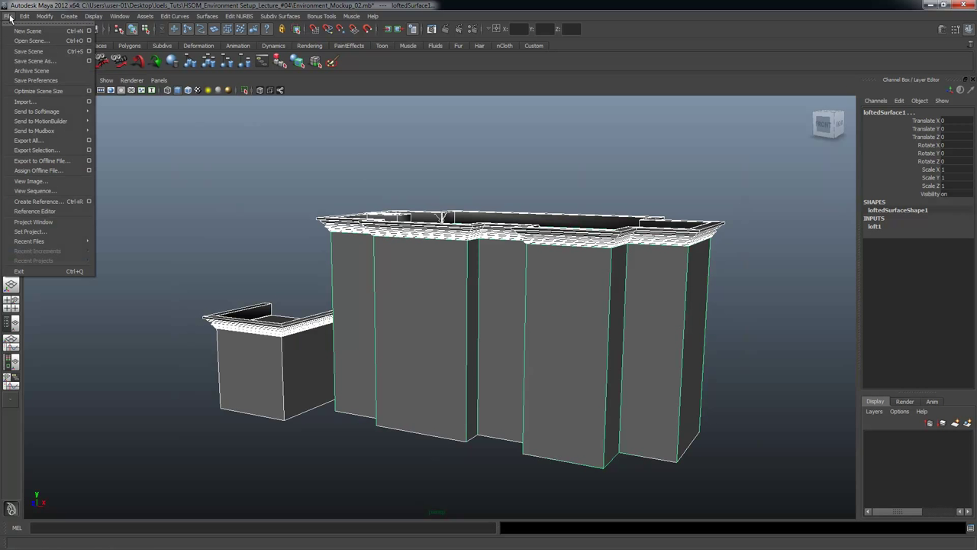
left_click(27, 31)
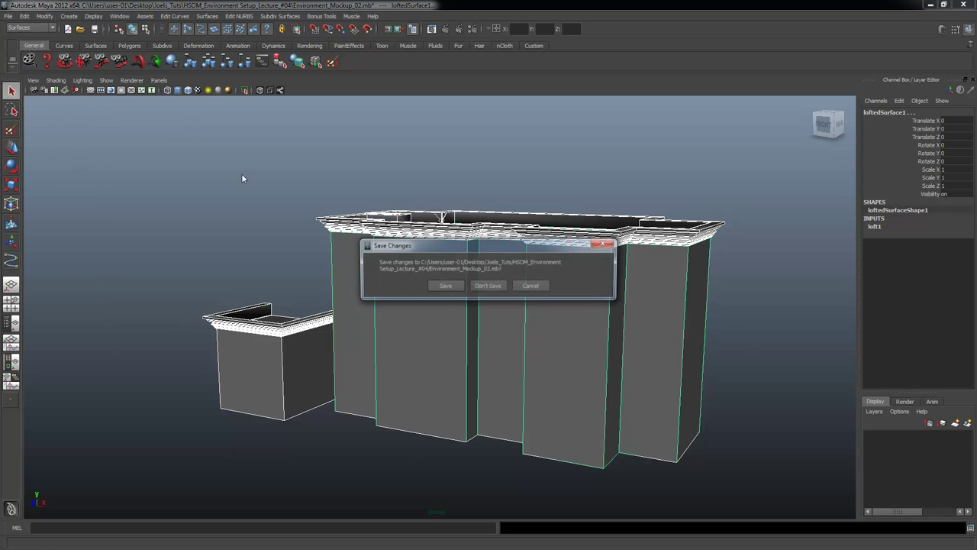
left_click(488, 286)
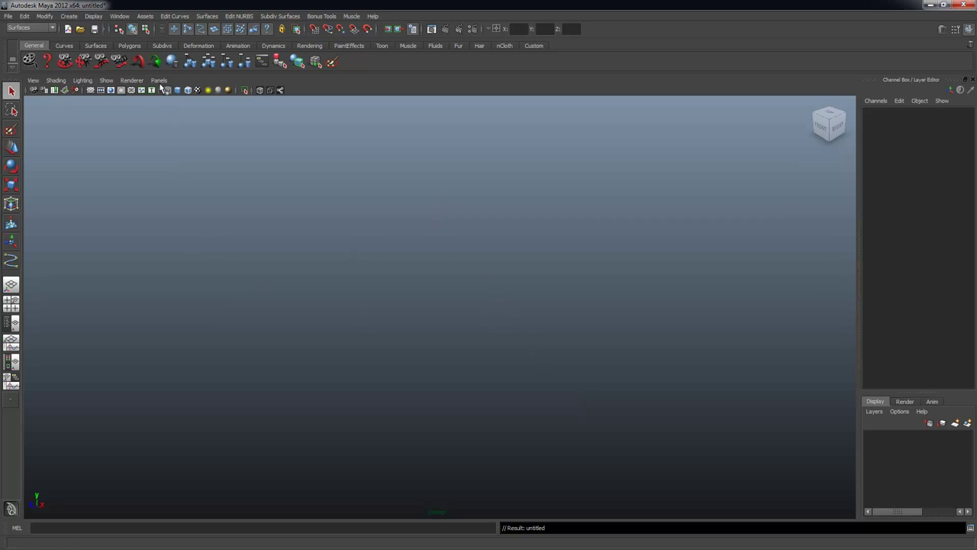
Create a square polygon plane about 22.16 units wide near the origin.
left_click(70, 16)
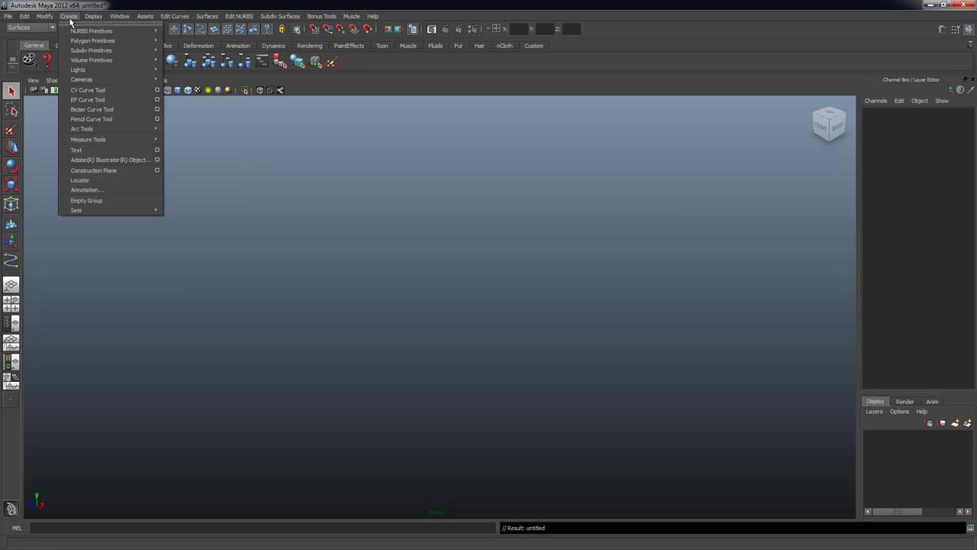
mouse_move(100, 40)
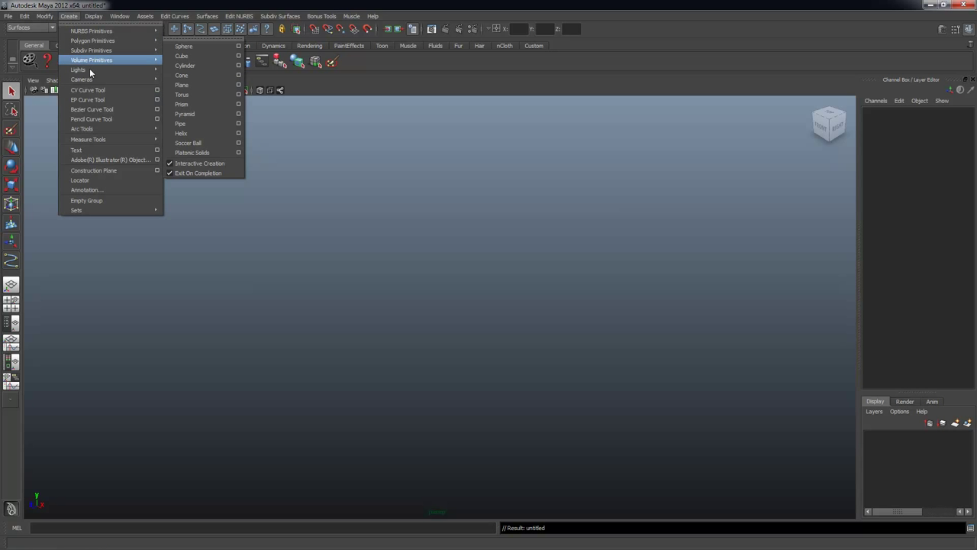
left_click(188, 86)
left_click_drag(414, 319, 476, 335, "alt")
left_click_drag(419, 312, 540, 296)
middle_click_drag(632, 259, 662, 246, "alt")
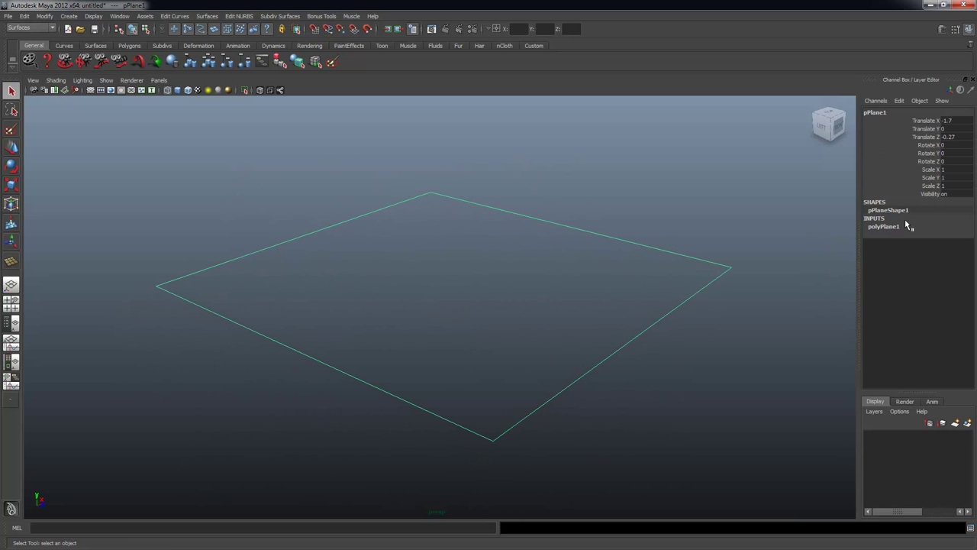
Set the plane's width and height subdivisions both to 256.
left_click(889, 229)
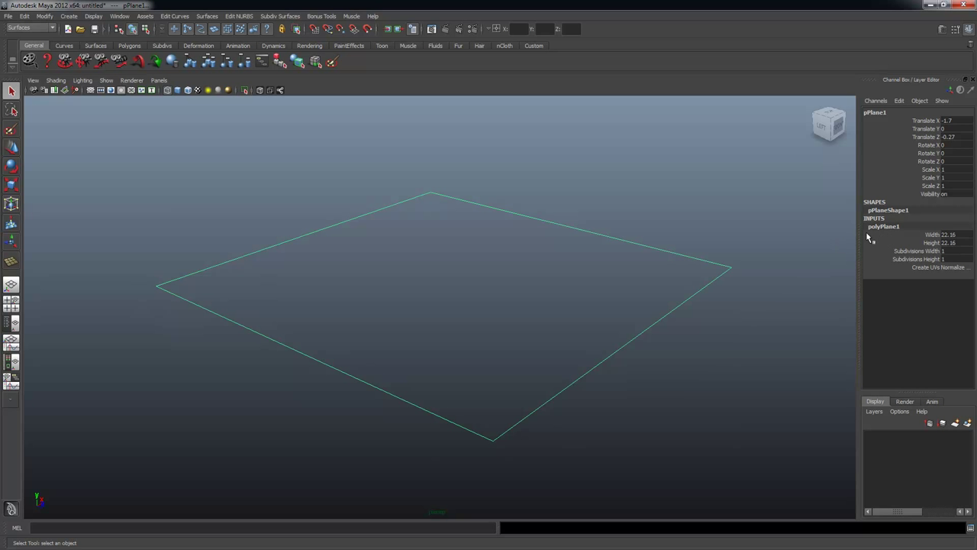
left_click_drag(951, 255, 961, 276)
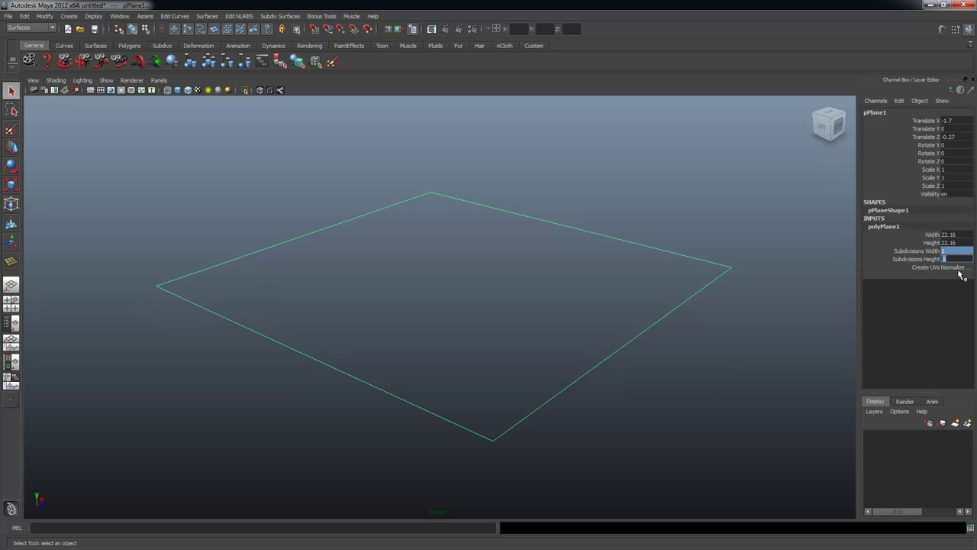
type("256")
key("Return")
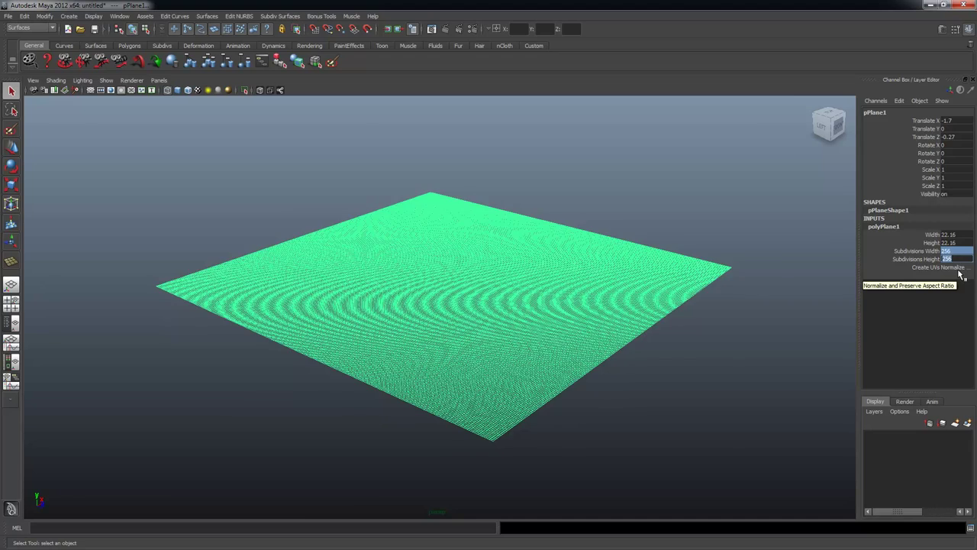
Examine the plane's dense mesh from several angles, deselecting and reselecting it.
right_click_drag(374, 313, 514, 329, "alt")
left_click_drag(513, 330, 489, 315, "alt")
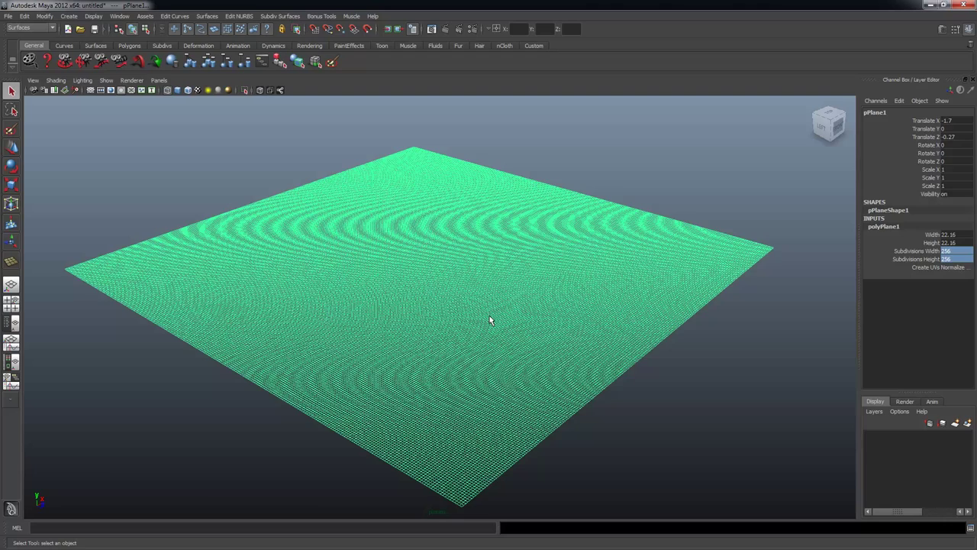
left_click(637, 197)
left_click(535, 286)
left_click_drag(541, 306, 534, 273, "alt")
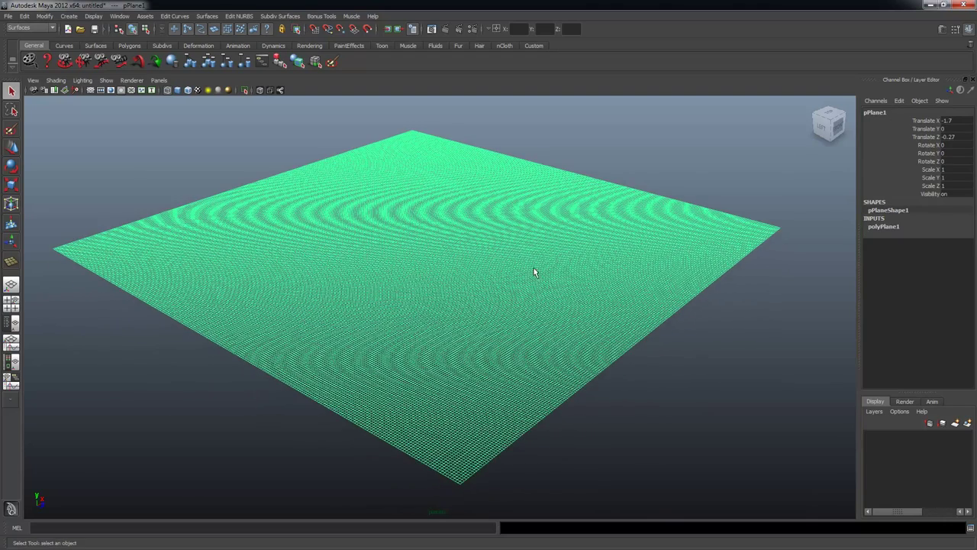
left_click_drag(424, 292, 443, 284, "alt")
middle_click_drag(443, 285, 444, 285, "alt")
mouse_move(444, 284)
left_mouse_down("alt")
mouse_move(427, 283)
mouse_move(427, 297)
mouse_move(425, 288)
left_mouse_up("alt")
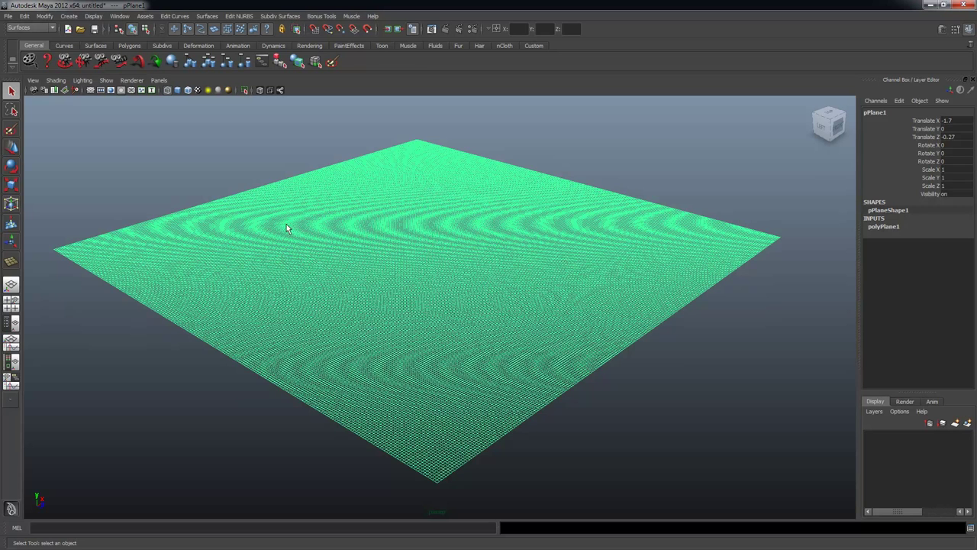
right_click_drag(395, 257, 431, 286, "alt")
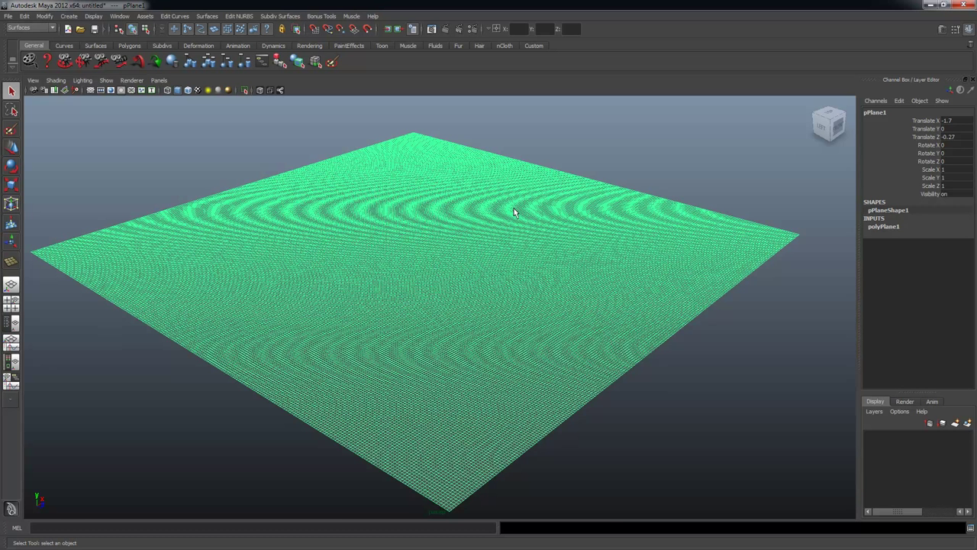
left_click(645, 165)
left_click_drag(573, 279, 534, 252, "alt")
left_click(465, 221)
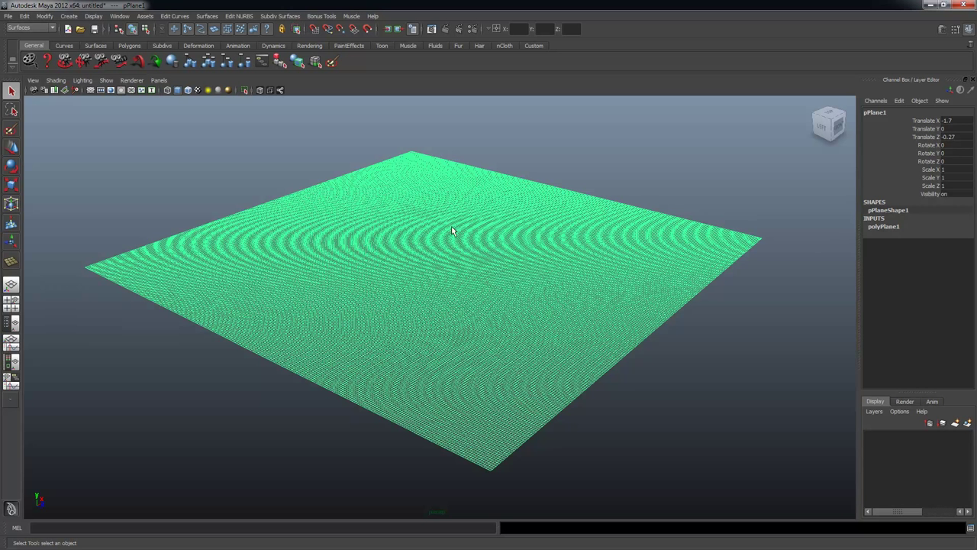
Activate the Sculpt Geometry Tool on the plane and widen its settings so all options are readable.
right_click(439, 222)
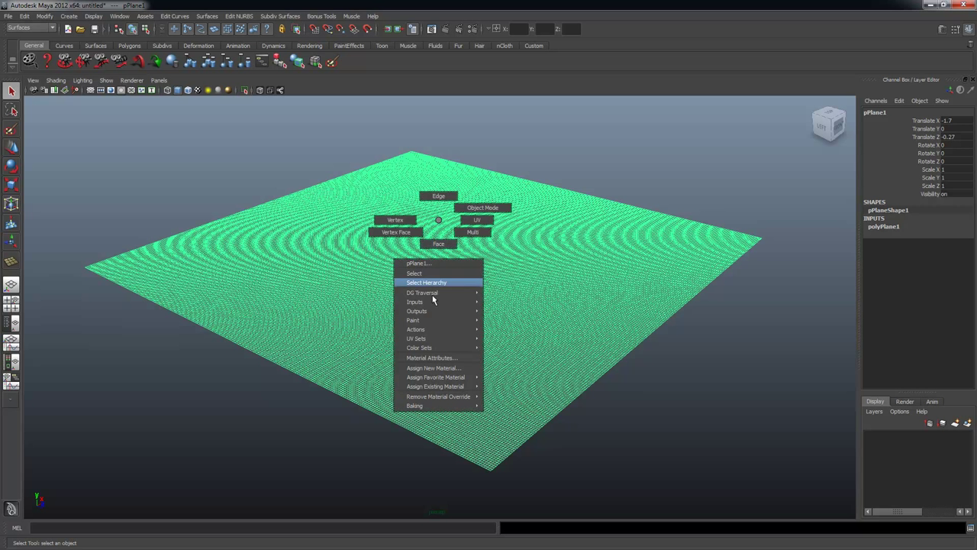
mouse_move(429, 322)
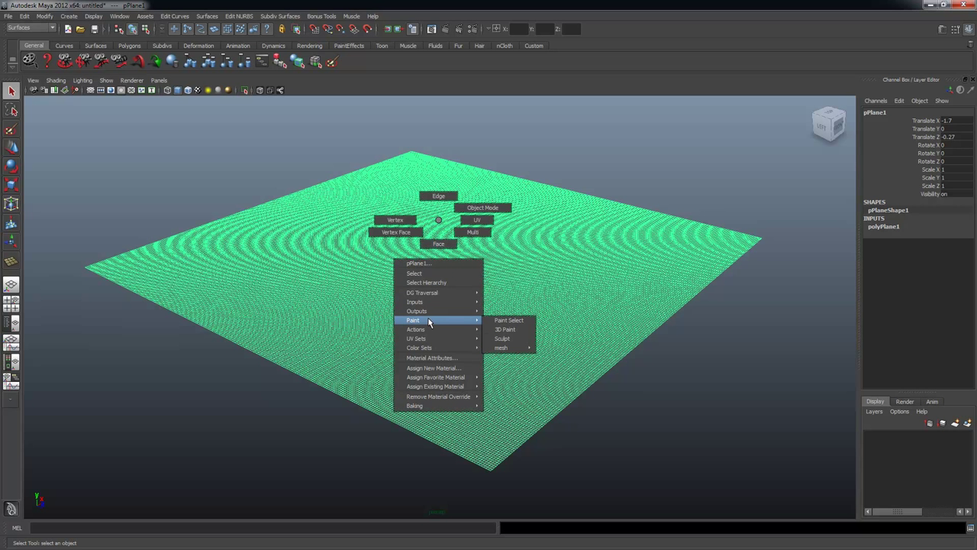
left_click(502, 339)
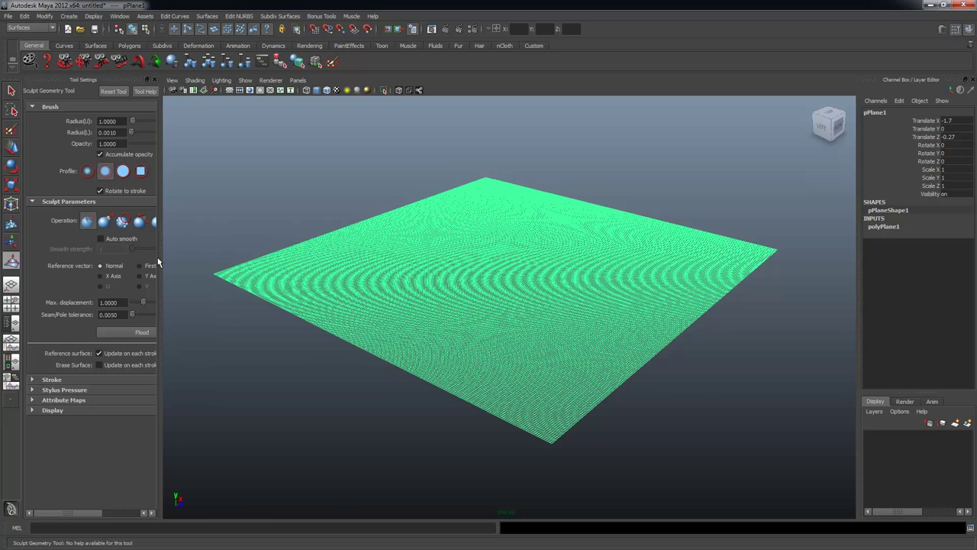
left_click_drag(161, 264, 246, 271)
scroll(527, 273, "up", 3)
right_click_drag(631, 297, 558, 279, "alt")
middle_click_drag(578, 280, 599, 270, "alt")
left_click_drag(600, 271, 587, 277, "alt")
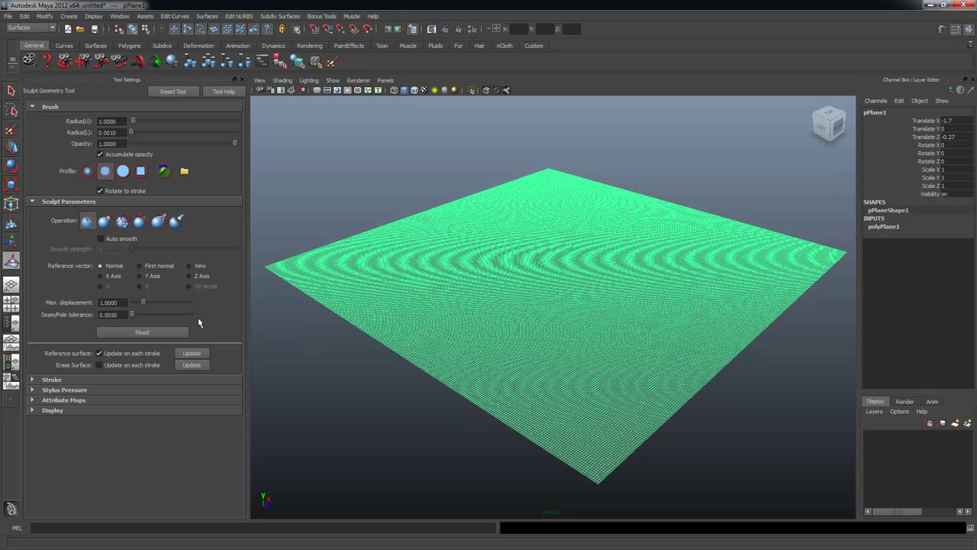
Turn off the wireframe display for the sculpting brush.
left_click(48, 412)
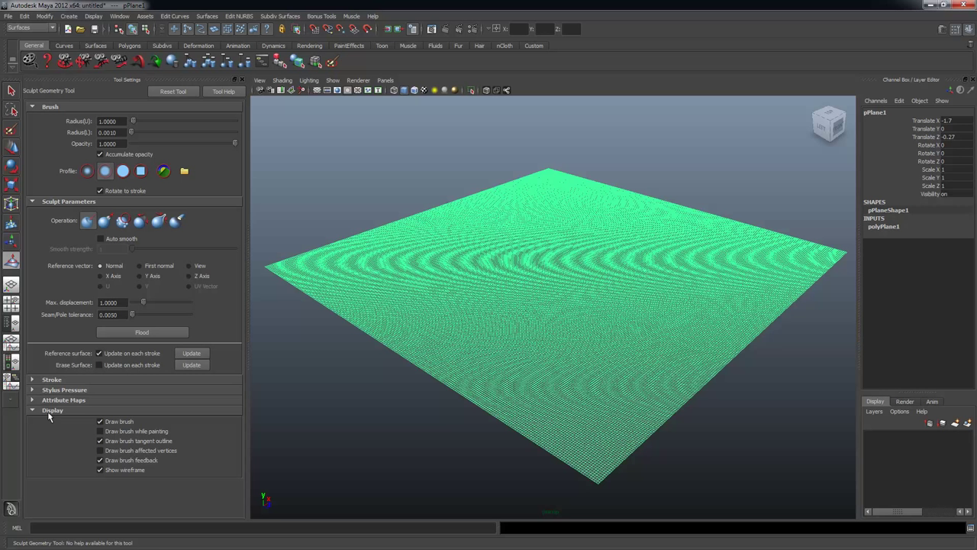
left_click(104, 474)
left_click(107, 473)
left_click(109, 473)
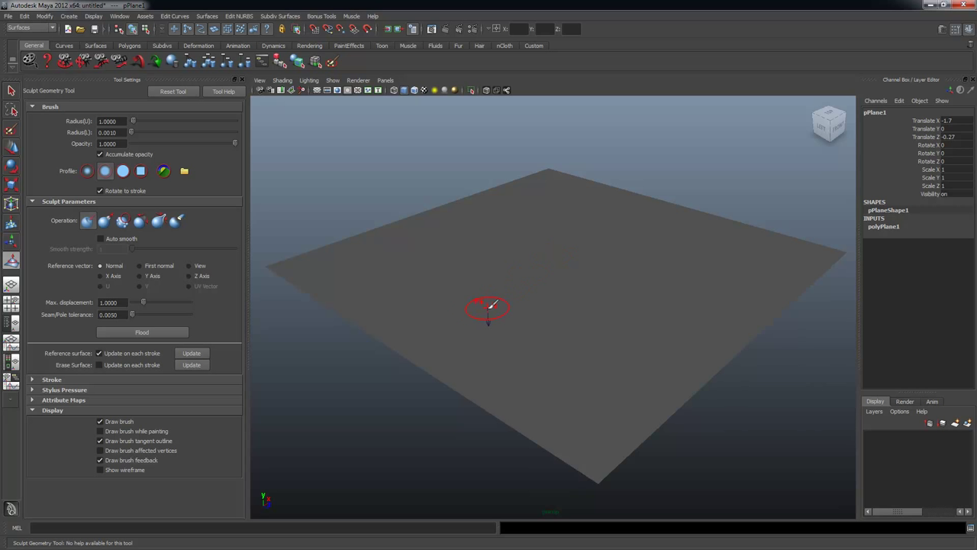
left_click(105, 473)
left_click(110, 473)
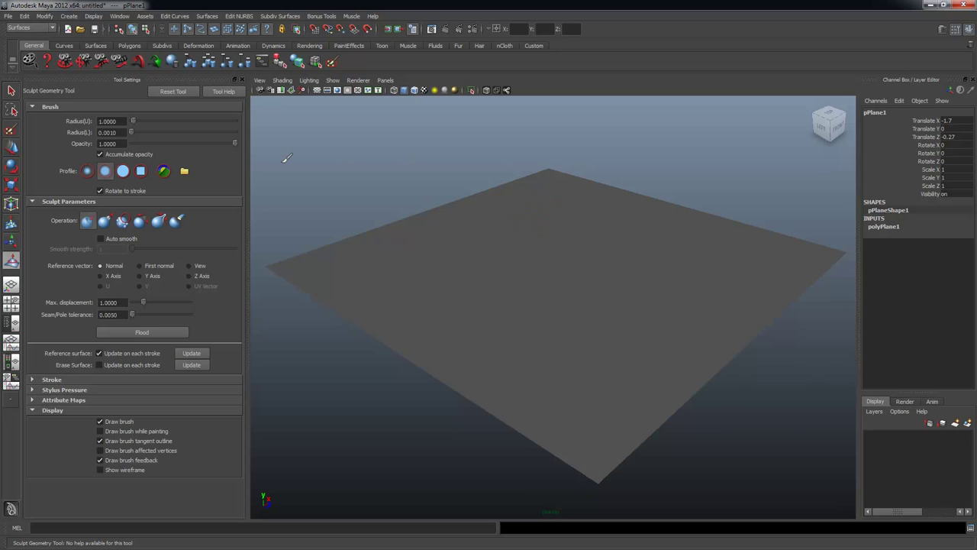
Set the upper radius of the sculpting brush to about 2.55.
left_click_drag(132, 122, 141, 122)
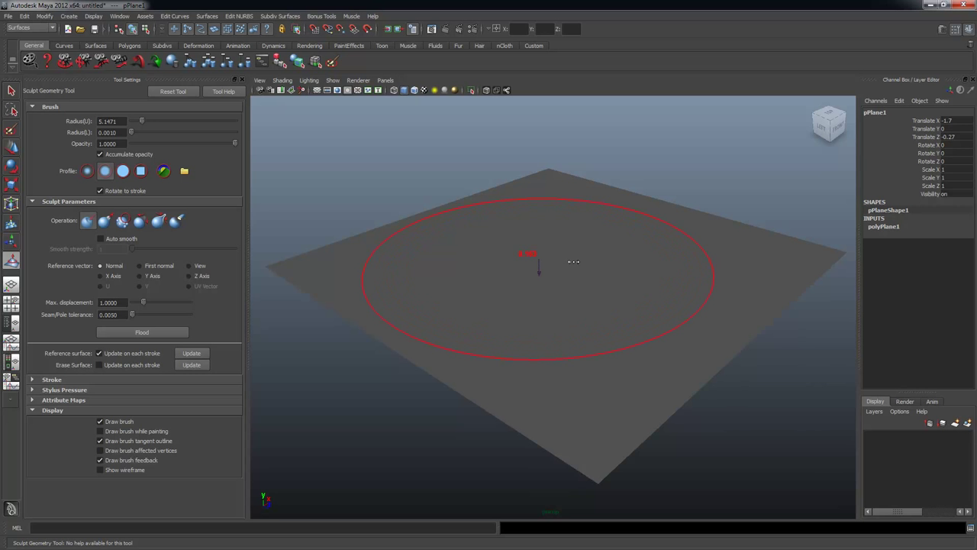
mouse_move(569, 263)
left_mouse_down()
mouse_move(637, 270)
mouse_move(551, 273)
mouse_move(609, 282)
mouse_move(524, 281)
left_mouse_up()
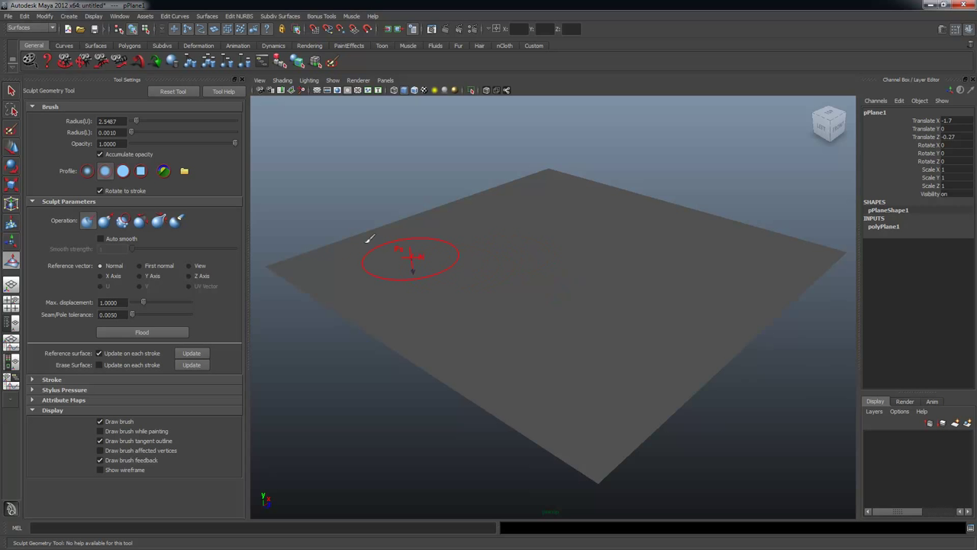
Lower the brush opacity in stages to about 0.02, sculpting a test bump on the plane at each setting.
left_click_drag(233, 144, 163, 145)
mouse_move(454, 294)
left_mouse_down()
mouse_move(458, 272)
mouse_move(440, 280)
left_mouse_up()
left_click_drag(163, 143, 145, 143)
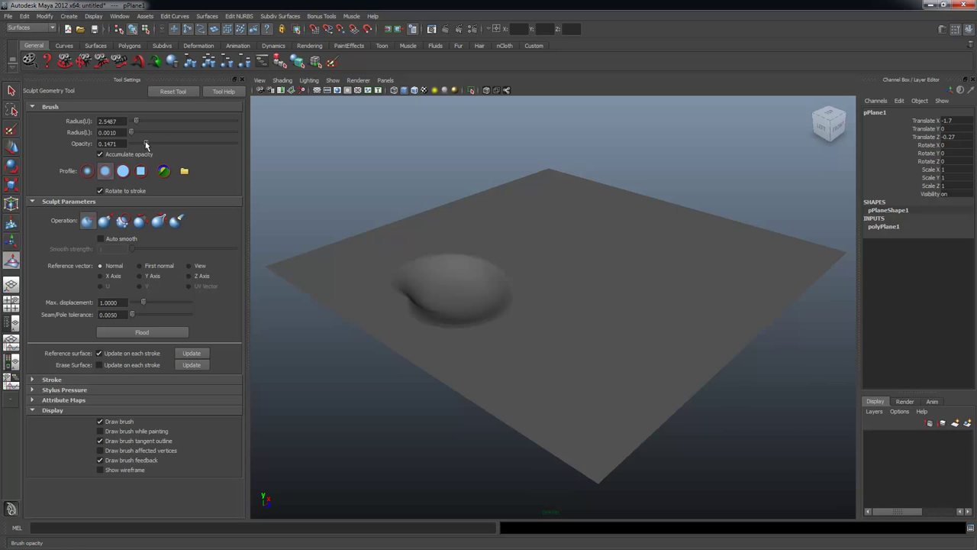
mouse_move(578, 277)
left_mouse_down()
mouse_move(604, 267)
mouse_move(558, 247)
left_mouse_up()
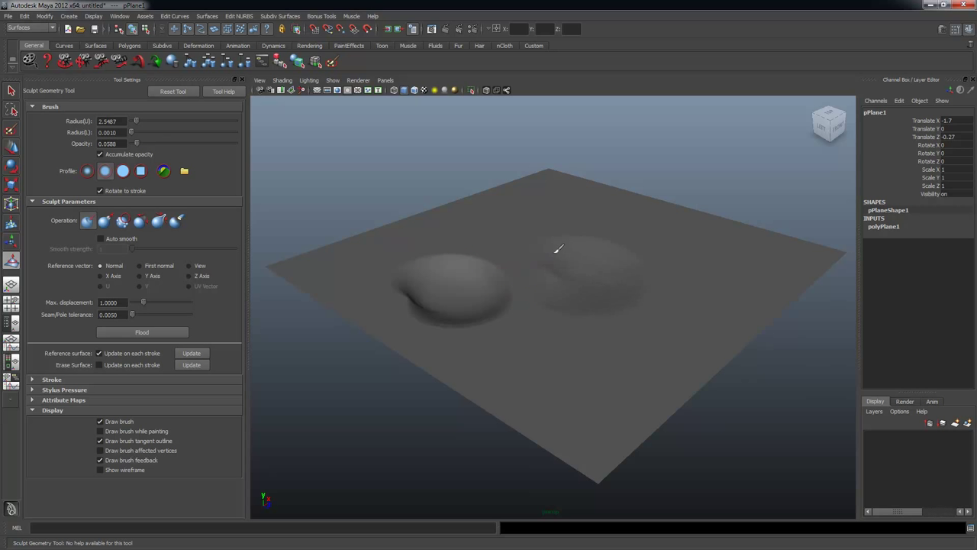
left_click_drag(136, 143, 131, 144)
mouse_move(607, 321)
left_mouse_down()
mouse_move(519, 277)
mouse_move(546, 217)
left_mouse_up()
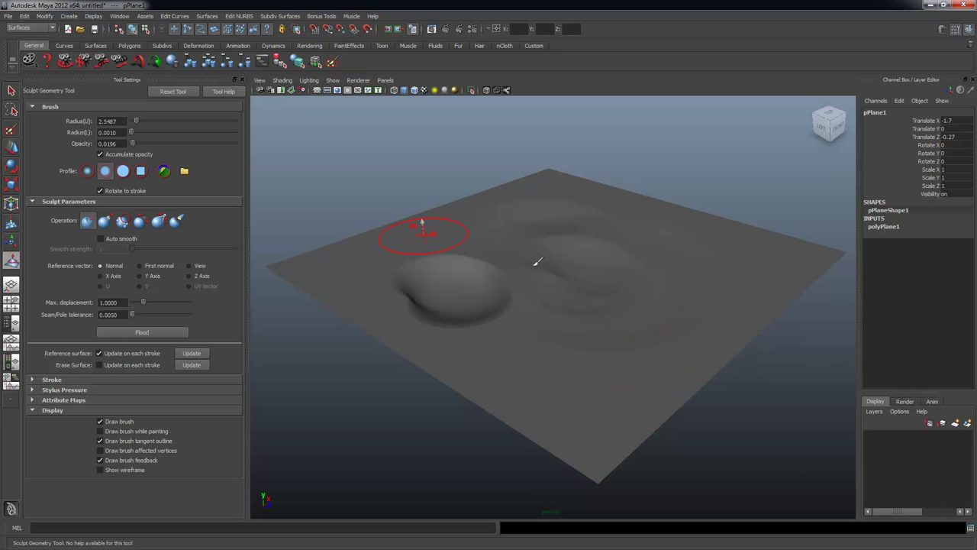
Undo all the test sculpting strokes on the plane.
key("ctrl+z")
key("ctrl+a")
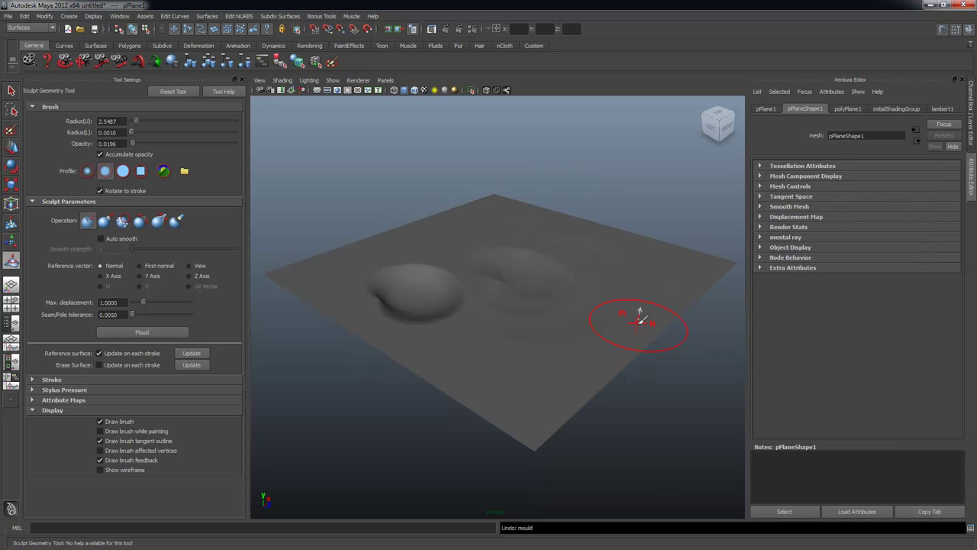
key("ctrl+z")
key("ctrl+z")
key("ctrl+z")
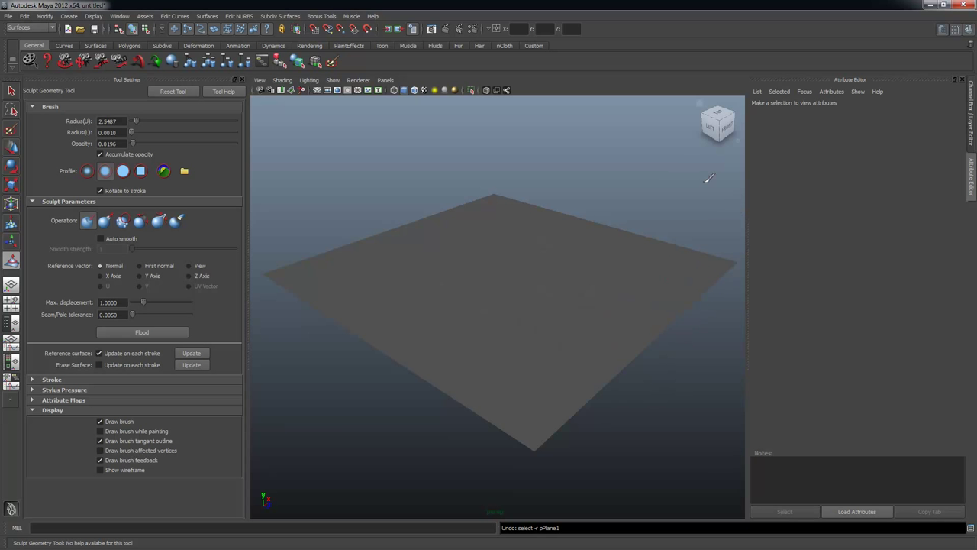
Switch the sculpting brush to the softest profile, Gaussian, and view the plane more closely.
left_click(85, 171)
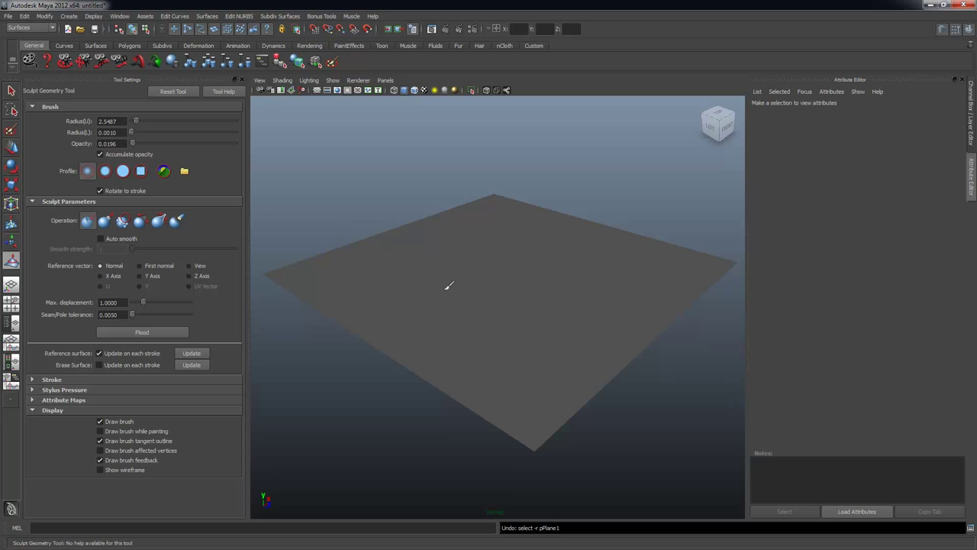
right_click_drag(395, 265, 479, 281, "alt")
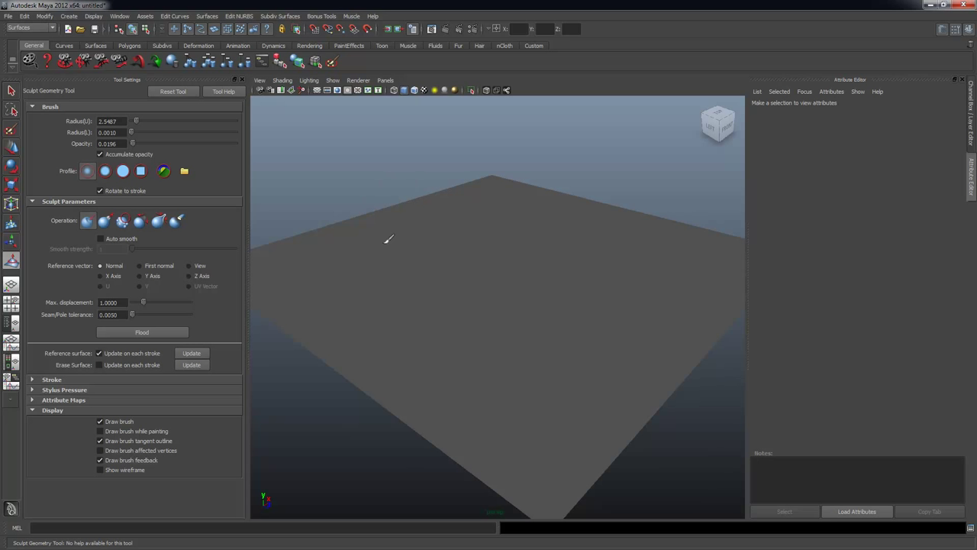
Leave the sculpting tool, select the plane and display its channel attributes.
left_click(12, 92)
left_click_drag(405, 200, 510, 319)
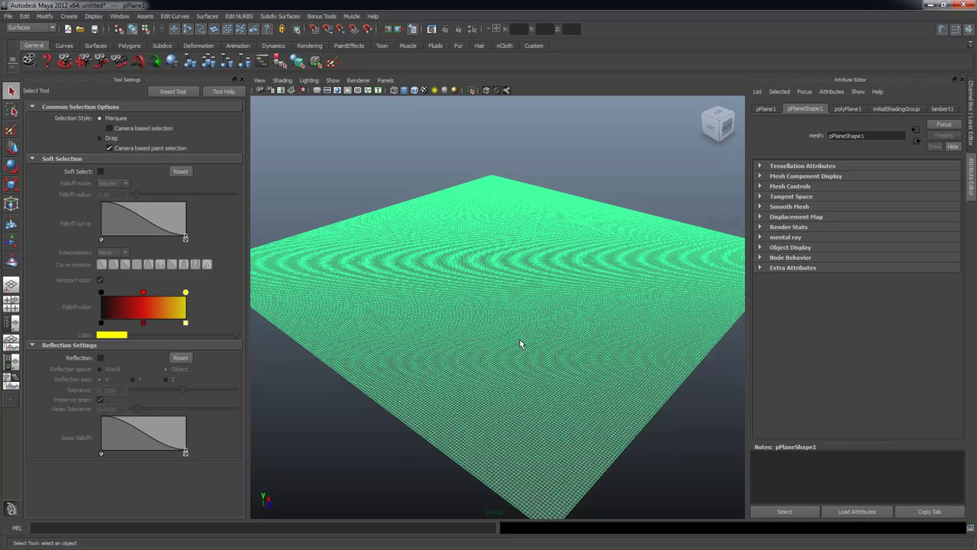
right_click_drag(492, 272, 518, 286, "alt")
left_click_drag(518, 285, 517, 296, "alt")
mouse_move(403, 224)
right_mouse_down()
mouse_move(404, 382)
mouse_move(386, 329)
mouse_move(479, 328)
mouse_move(477, 344)
right_mouse_up()
mouse_move(558, 256)
left_mouse_down("alt")
mouse_move(526, 273)
mouse_move(504, 257)
mouse_move(480, 259)
mouse_move(514, 266)
mouse_move(489, 270)
left_mouse_up("alt")
key("q")
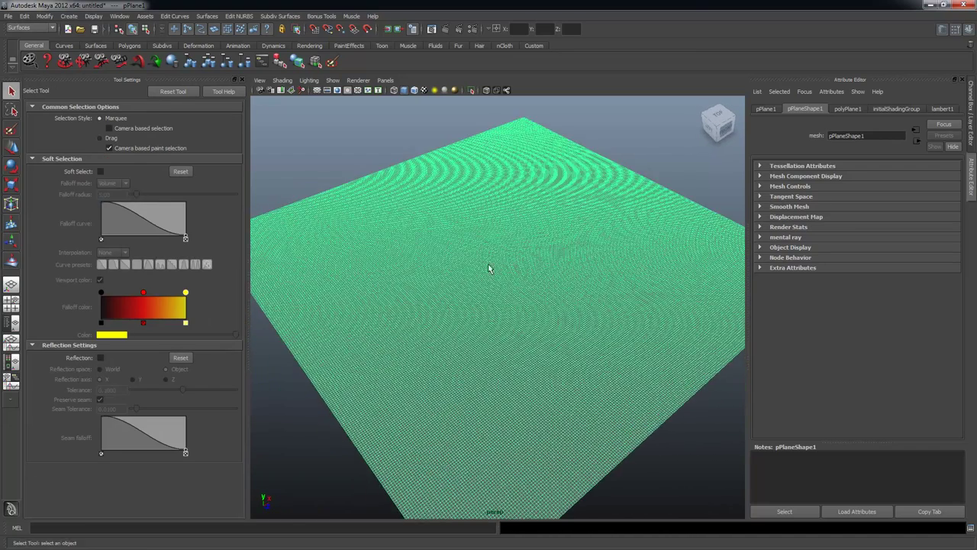
left_click_drag(589, 277, 463, 246, "alt")
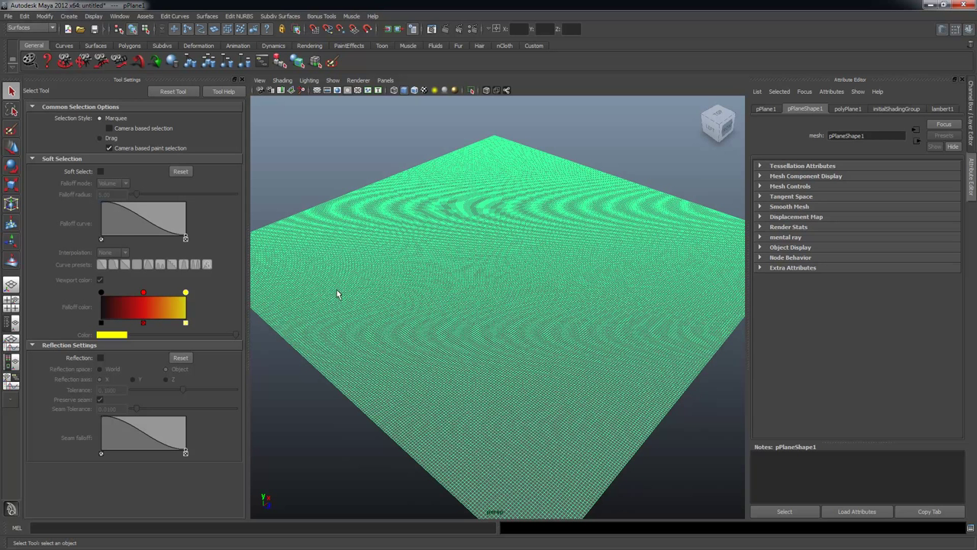
left_click(973, 114)
left_click_drag(754, 271, 731, 270, "alt")
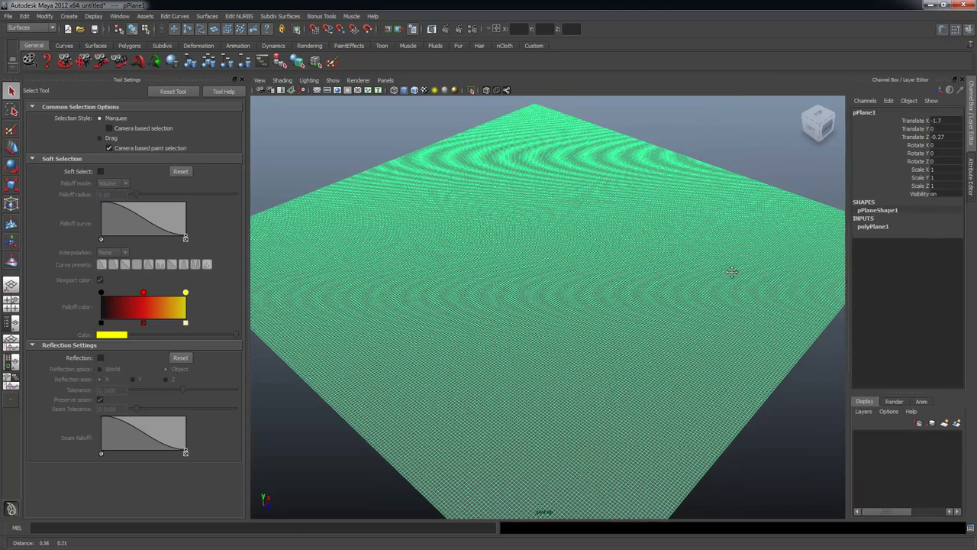
Set the plane's width and height subdivisions to 1.
left_click(886, 227)
left_click(943, 251)
left_click(944, 259, "shift")
type("1")
key("Return")
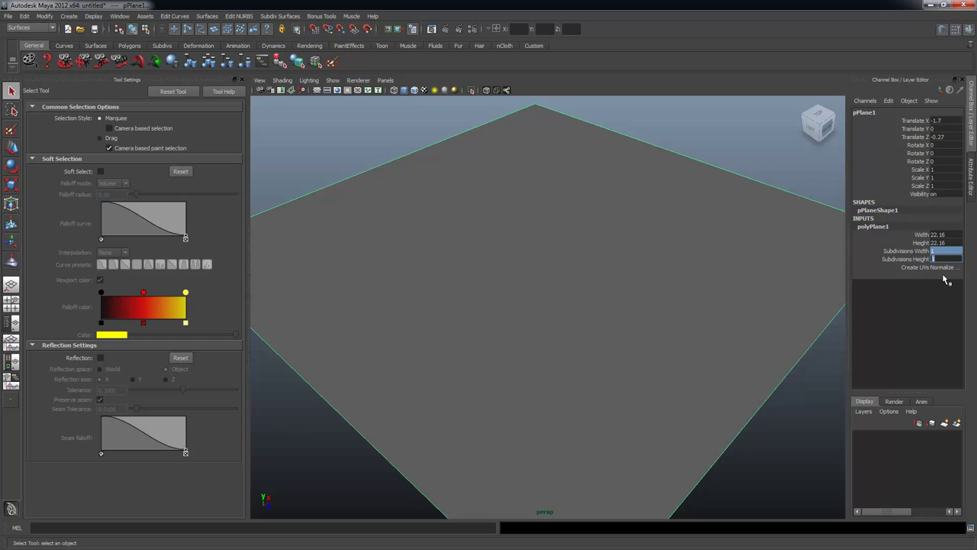
Set the plane's width and height subdivisions to 256.
right_click_drag(777, 240, 636, 234, "alt")
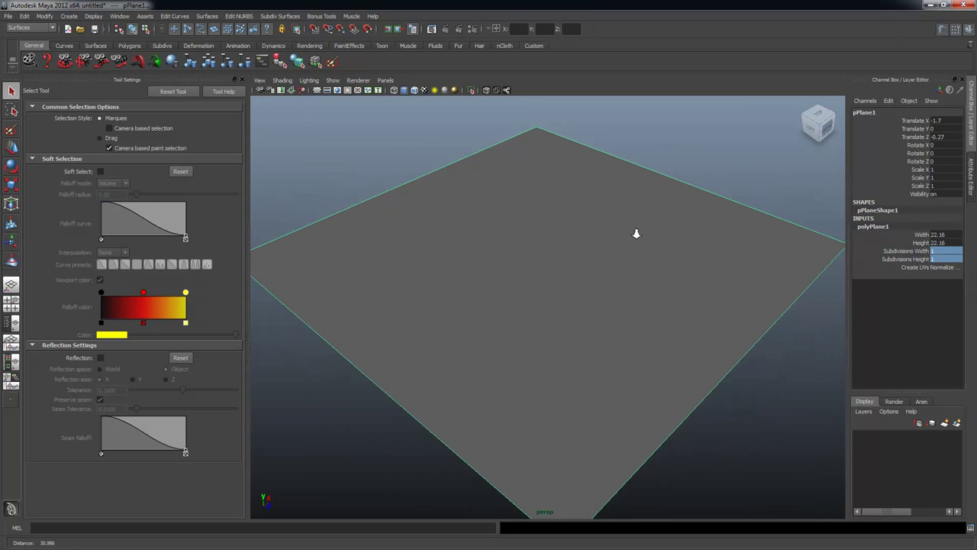
right_click_drag(663, 277, 618, 271, "alt")
mouse_move(618, 270)
left_mouse_down("alt")
mouse_move(634, 261)
mouse_move(603, 257)
mouse_move(622, 264)
left_mouse_up("alt")
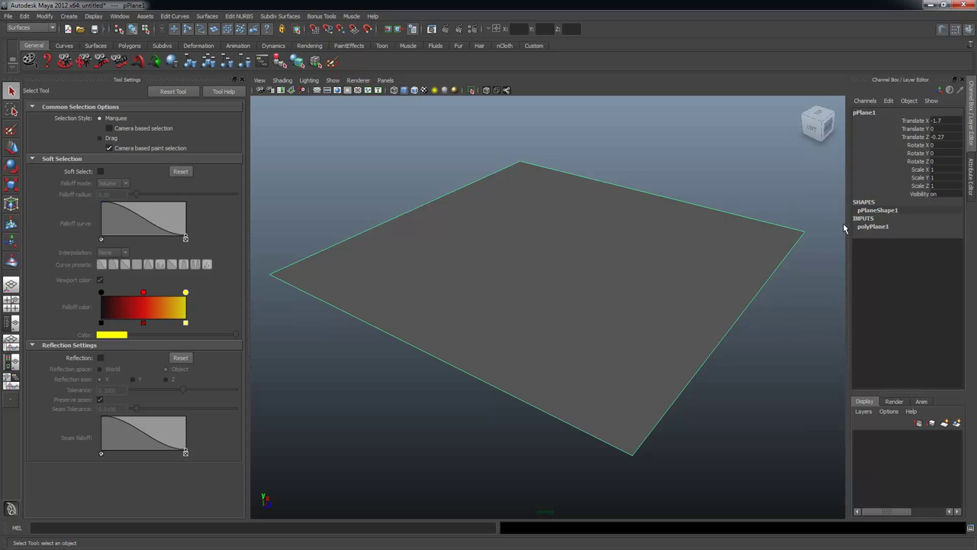
left_click(873, 227)
left_click_drag(939, 251, 943, 266)
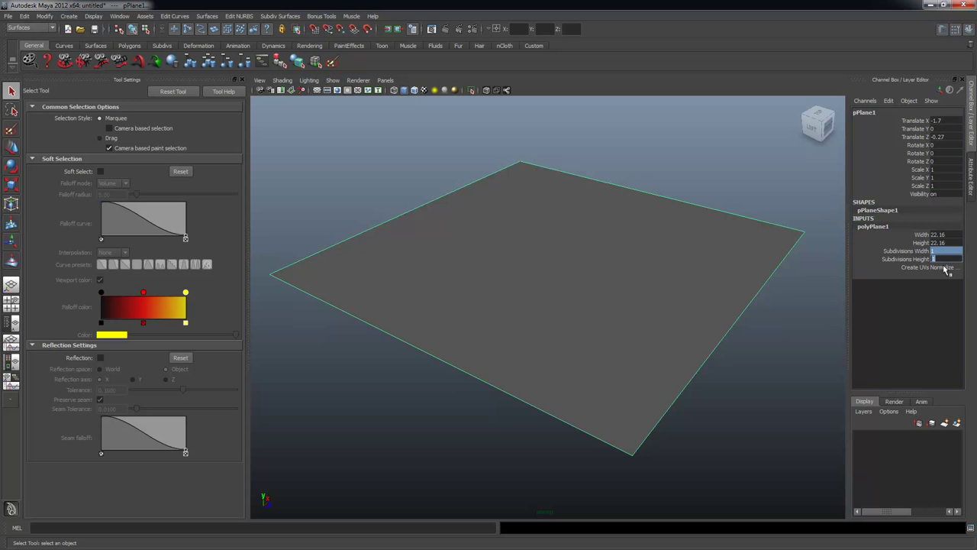
type("256")
key("Return")
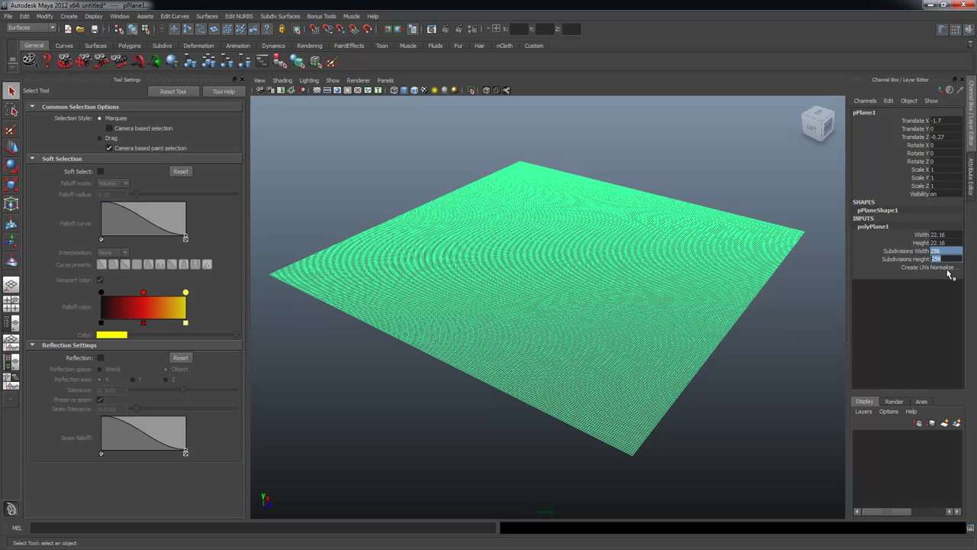
Delete the subdivided plane's construction history.
right_click_drag(460, 247, 507, 262, "alt")
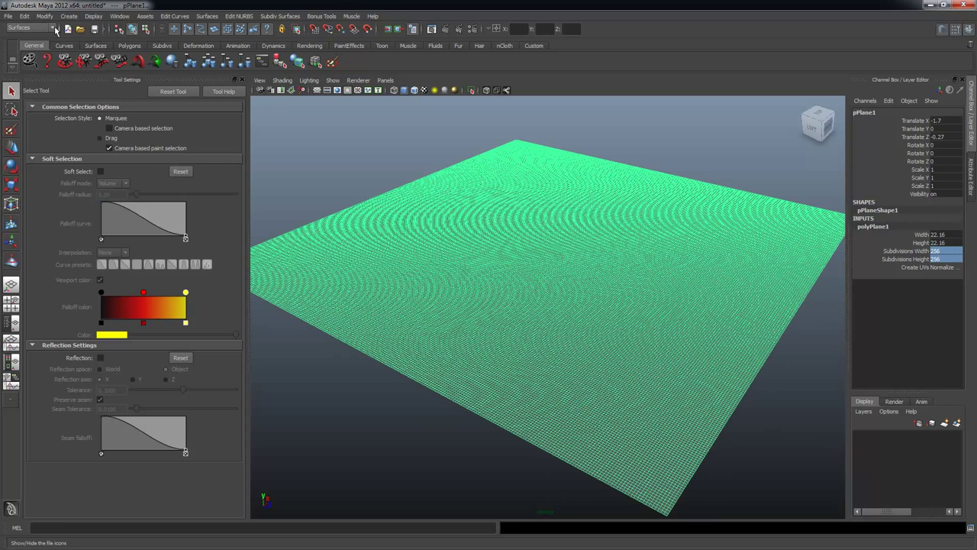
left_click(25, 16)
mouse_move(50, 121)
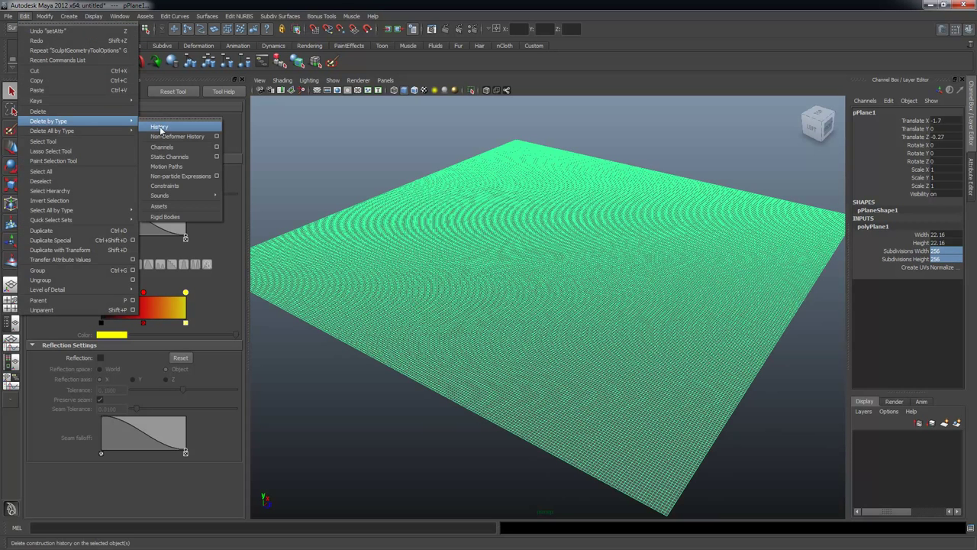
left_click(160, 129)
Activate the Sculpt Geometry tool on the plane.
left_click_drag(713, 258, 551, 286, "alt")
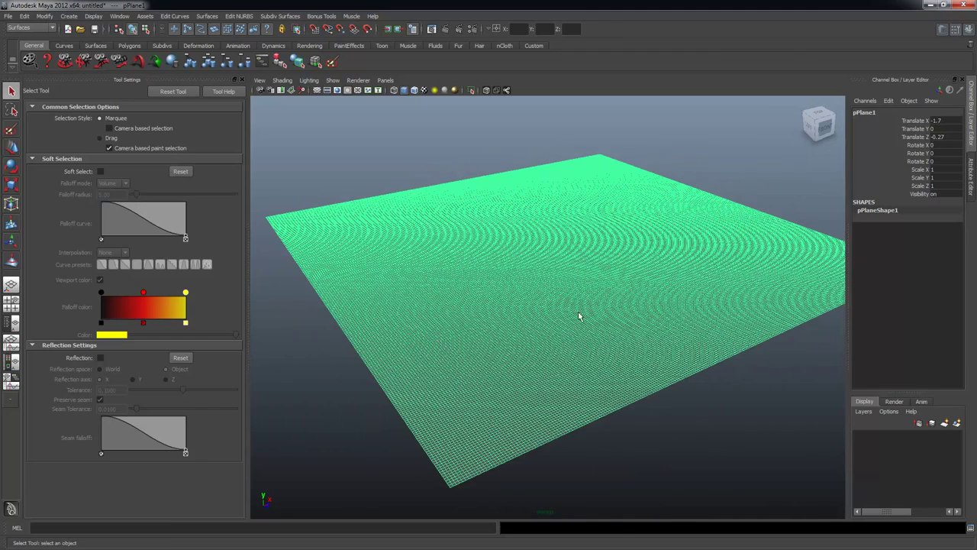
left_click_drag(597, 220, 632, 235, "alt")
right_click(534, 240)
middle_click_drag(569, 251, 559, 245, "alt")
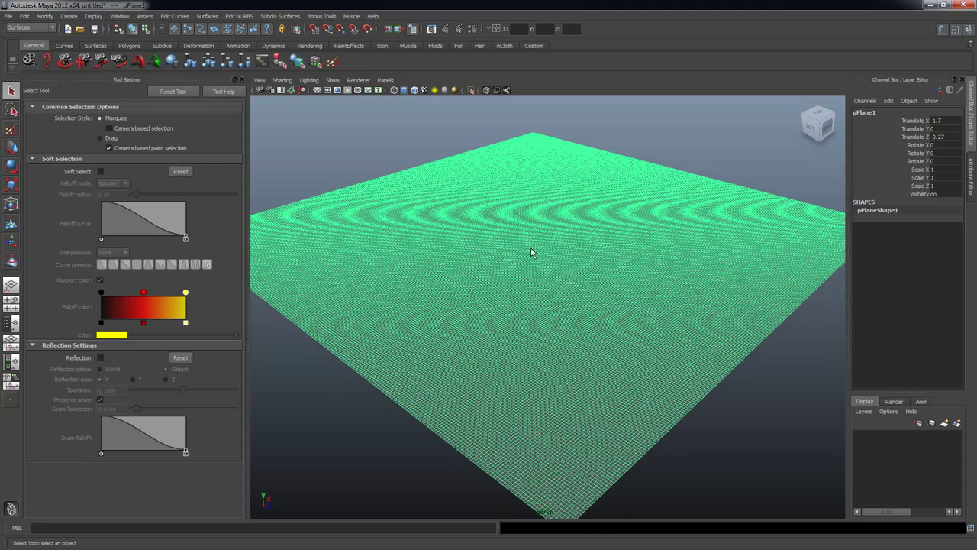
right_click(532, 250)
mouse_move(528, 348)
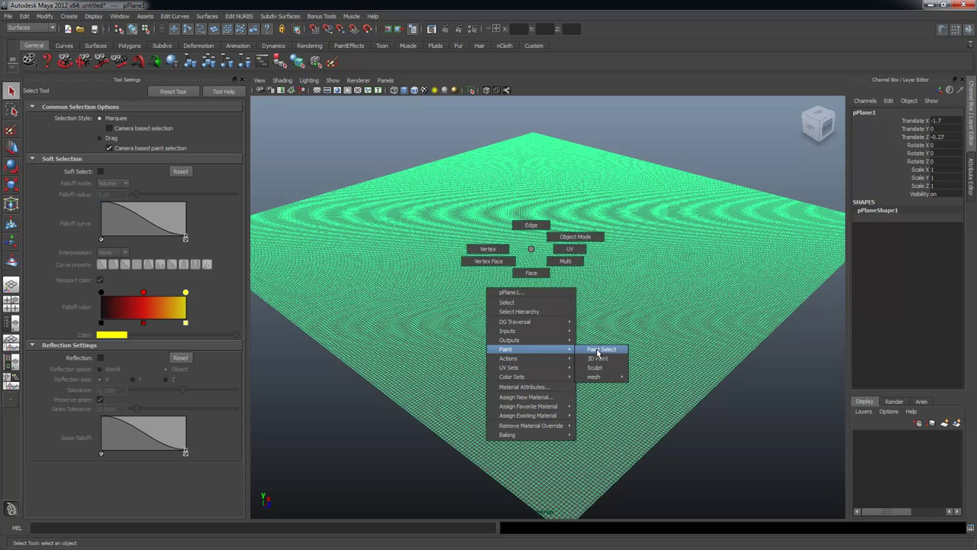
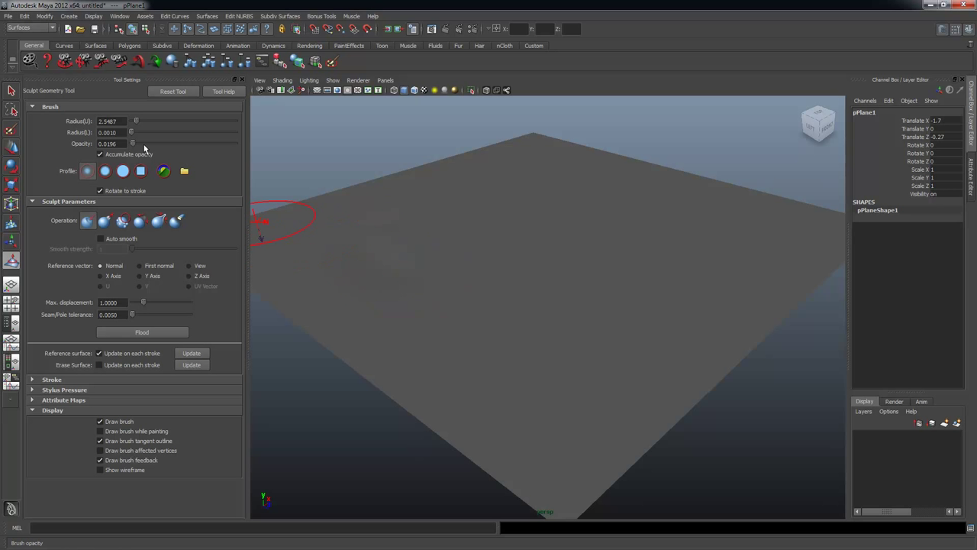
Set the brush opacity to 1.0 and sculpt test ridges on the plane with the Gaussian and soft brush profiles.
left_click_drag(144, 143, 235, 144)
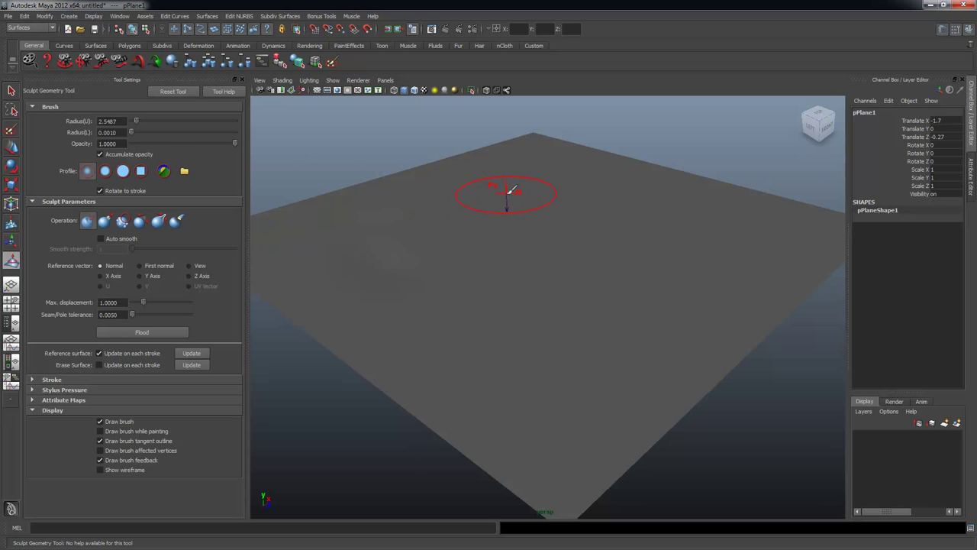
mouse_move(519, 170)
left_mouse_down()
mouse_move(432, 191)
mouse_move(374, 254)
mouse_move(447, 283)
left_mouse_up()
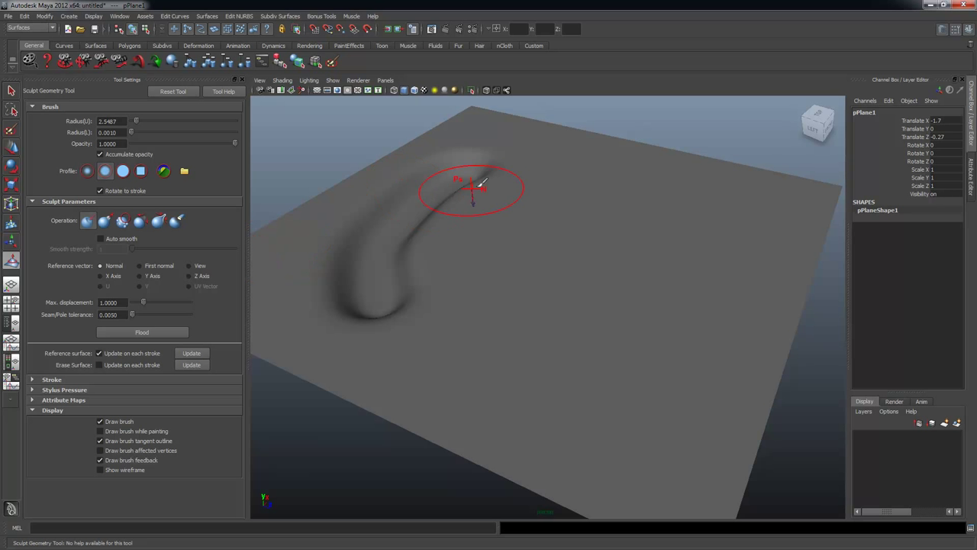
mouse_move(532, 184)
left_mouse_down()
mouse_move(489, 241)
mouse_move(472, 304)
left_mouse_up()
left_click_drag(544, 312, 548, 333, "alt")
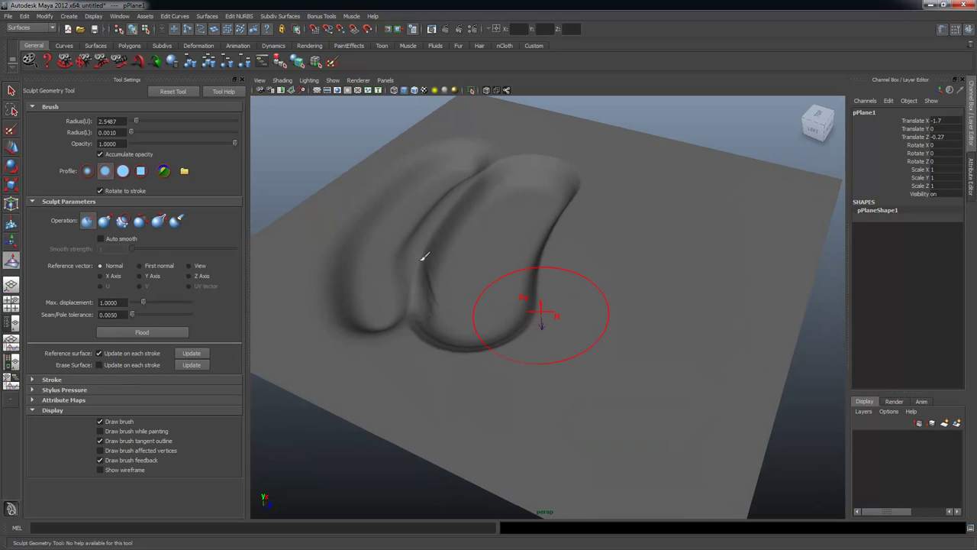
Sculpt test strokes on the free area of the plane with the solid and square brush profiles.
left_click(123, 171)
mouse_move(611, 251)
left_mouse_down()
mouse_move(592, 352)
mouse_move(574, 336)
left_mouse_up()
left_click(141, 171)
mouse_move(709, 294)
left_mouse_down()
mouse_move(715, 327)
mouse_move(773, 244)
left_mouse_up()
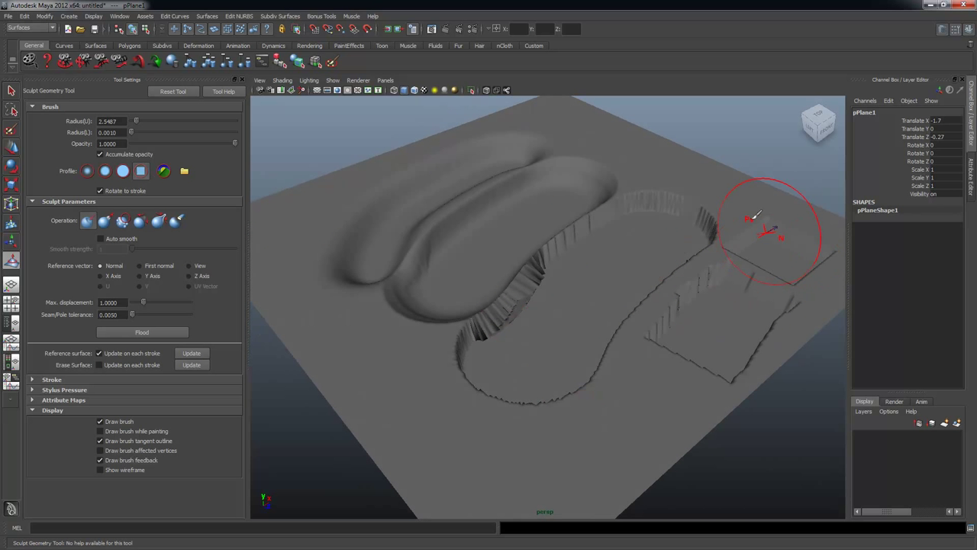
left_click(640, 164)
left_click_drag(681, 203, 709, 196, "alt")
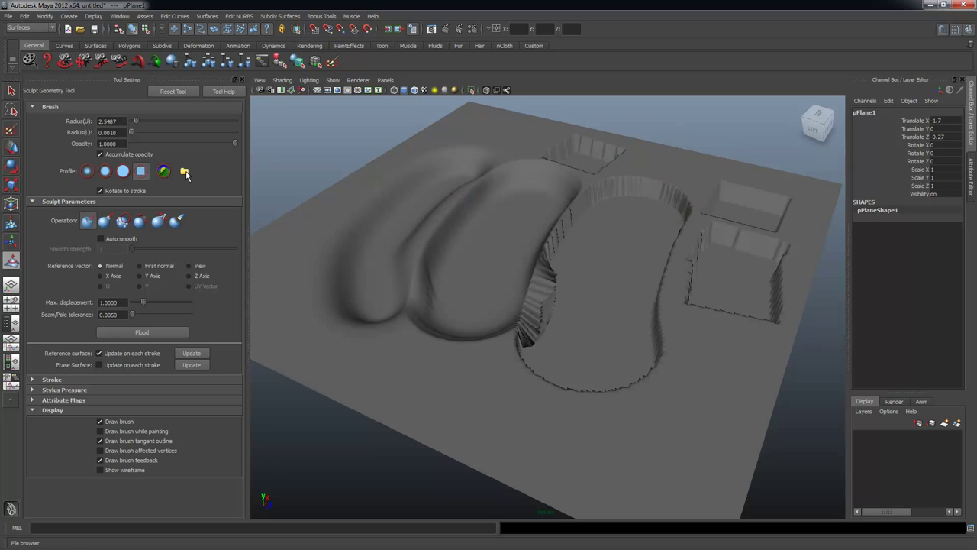
Undo all the brush profile test strokes so the plane is flat.
key("ctrl+z")
key("ctrl+z")
key("ctrl+z")
key("ctrl+z")
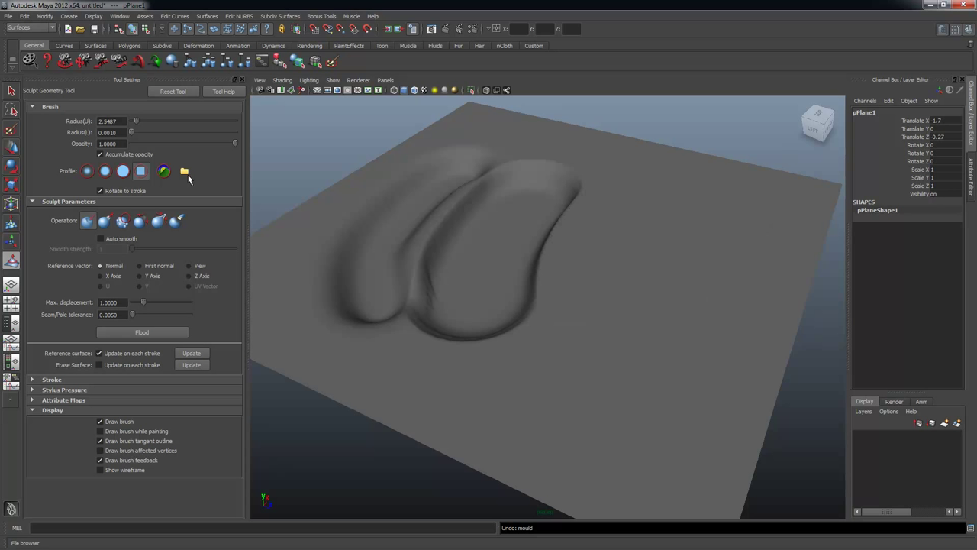
key("ctrl+z")
key("ctrl+z")
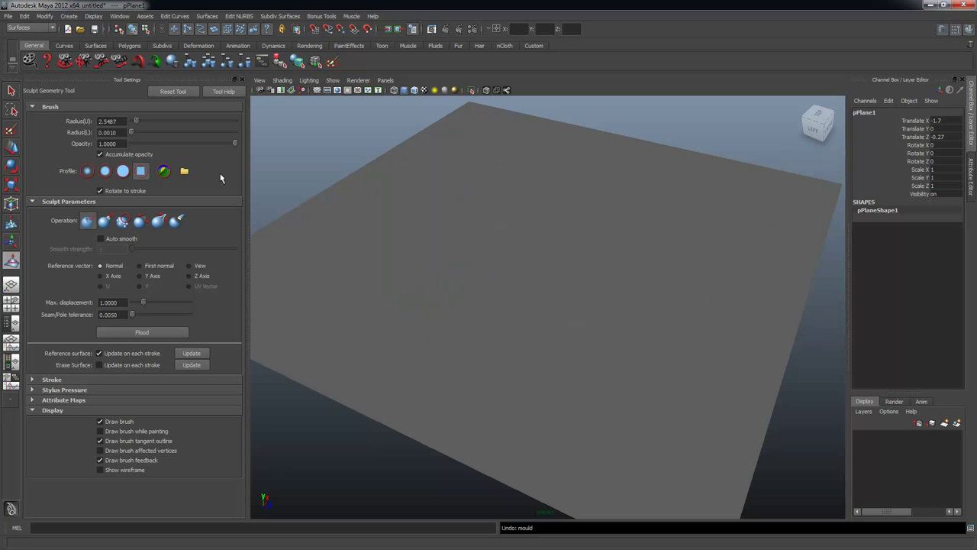
Browse for a custom brush profile image in the HSOM_Environment Setup_Lecture_#04 folder.
left_click(193, 172)
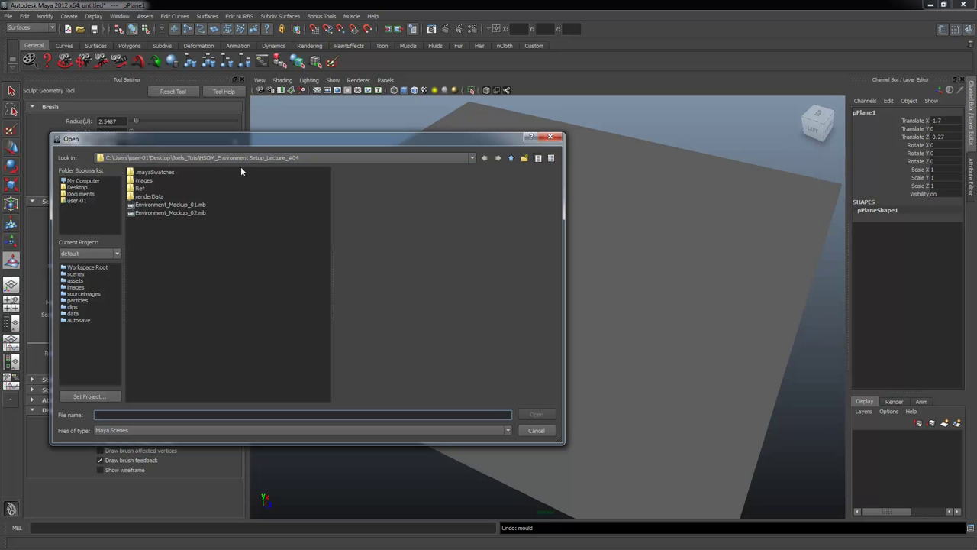
left_click(78, 187)
double_click(142, 181)
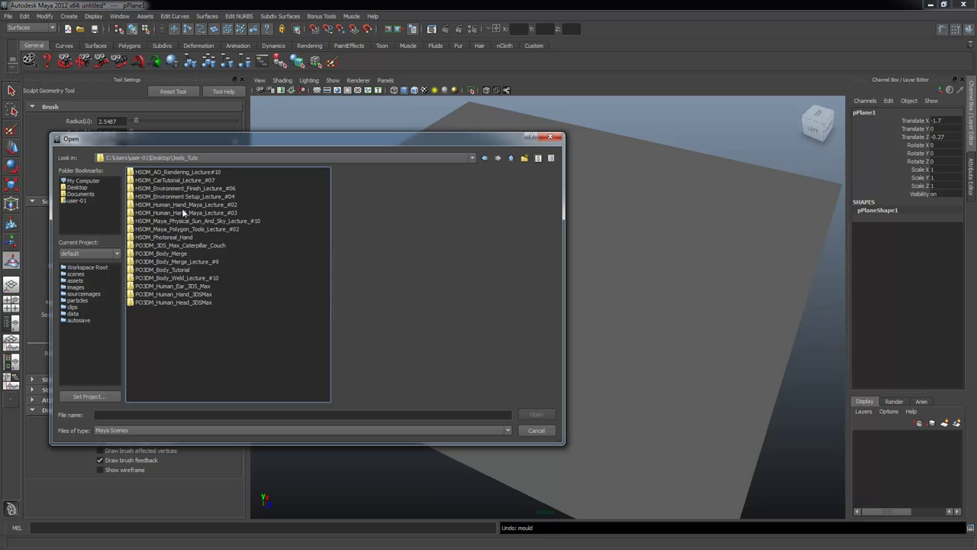
left_click(159, 197)
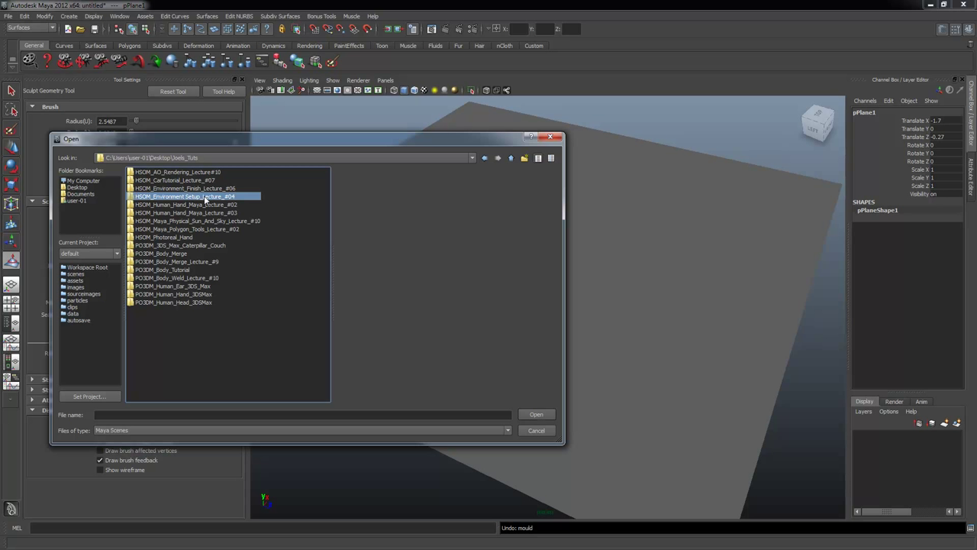
double_click(223, 197)
left_click(144, 182)
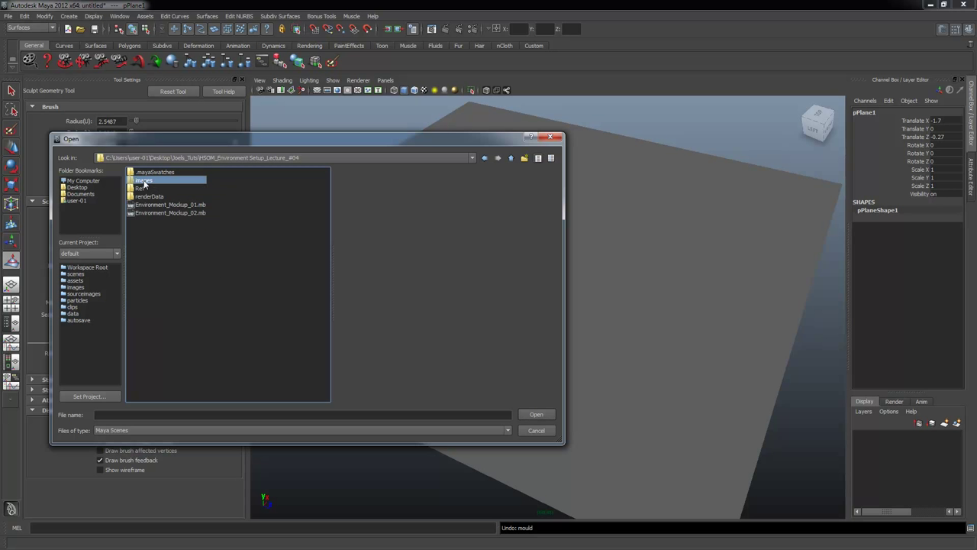
left_click_drag(318, 139, 343, 141)
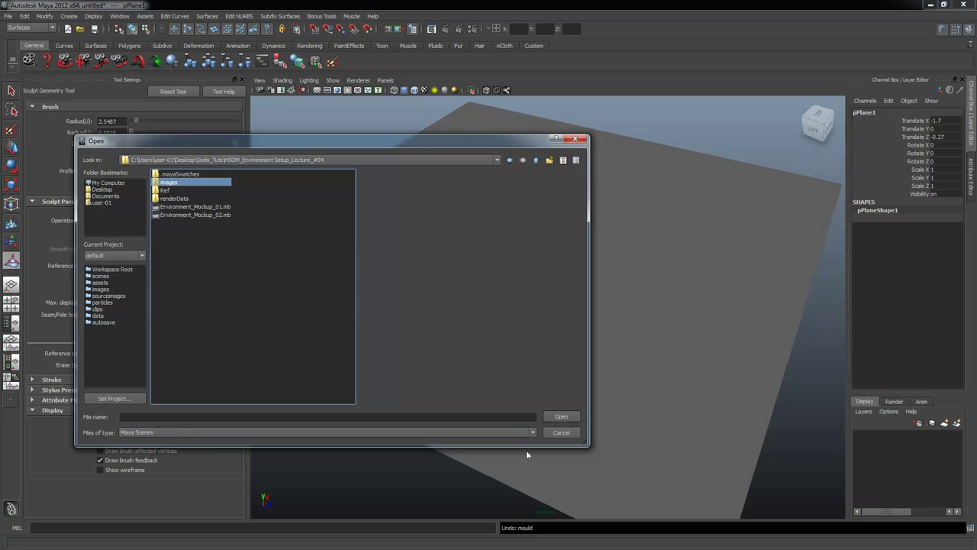
Filter the file browser to the image file type.
left_click(535, 432)
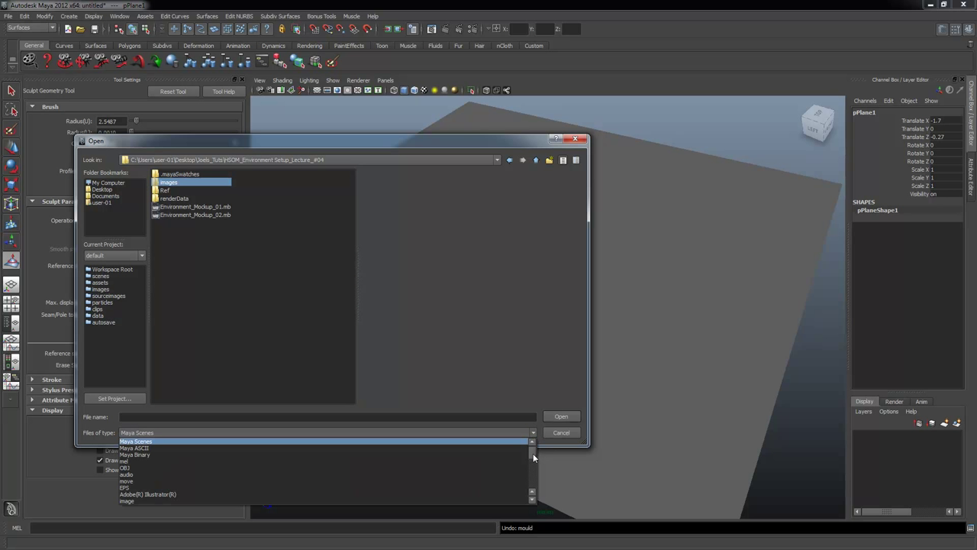
scroll(533, 460, "down", 1)
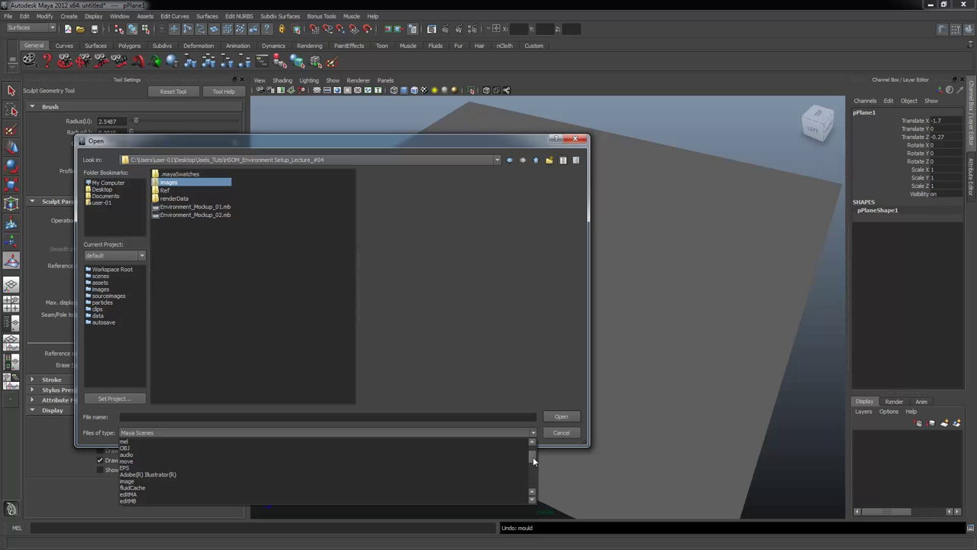
left_click(139, 480)
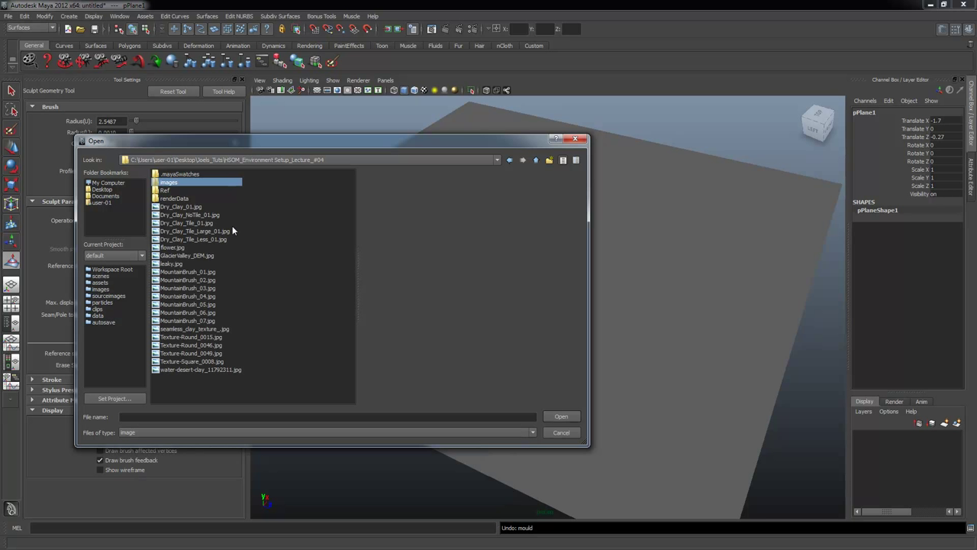
Preview the clay, flower, leaky and glacier valley images, and load MountainBrush_01.jpg as the custom brush profile.
left_click(174, 207)
left_click(187, 215)
left_click(190, 223)
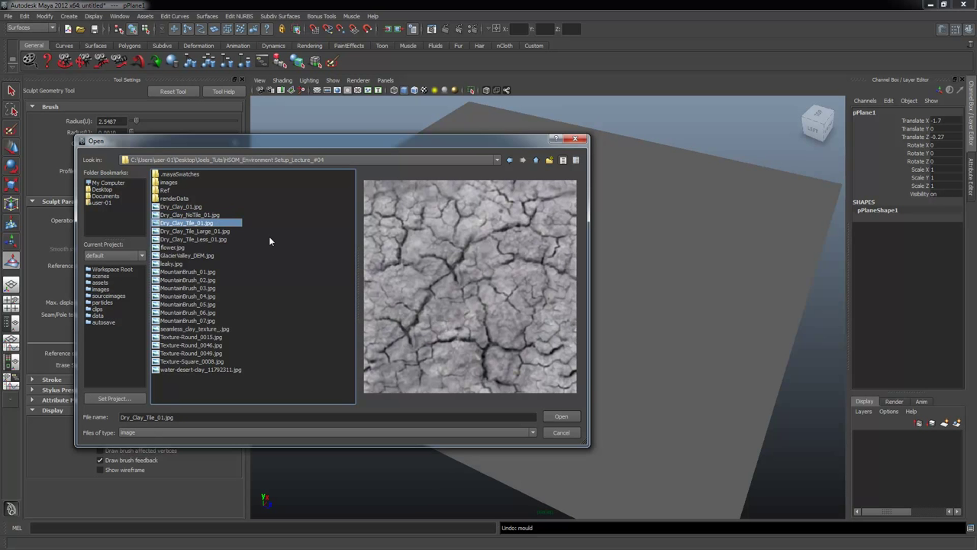
left_click(185, 231)
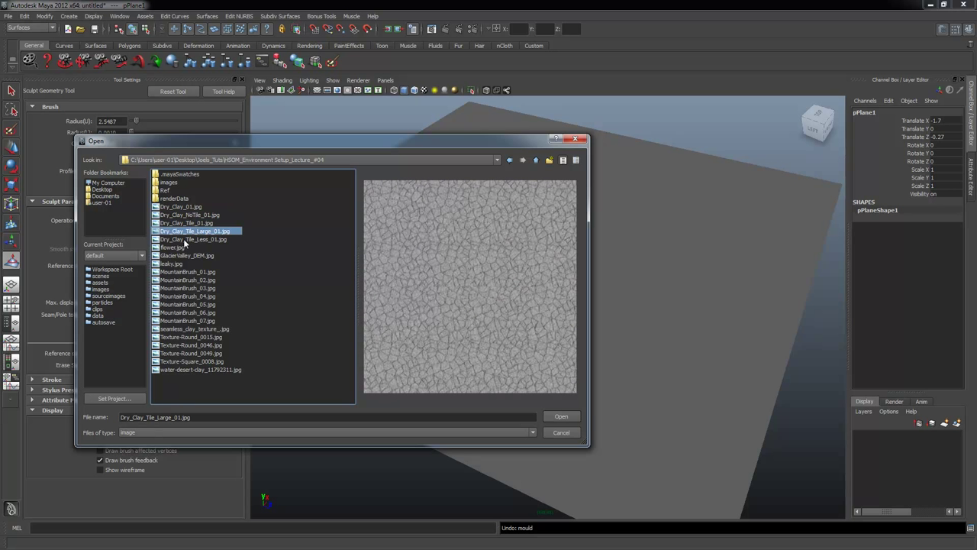
left_click(175, 247)
left_click(175, 256)
left_click(174, 263)
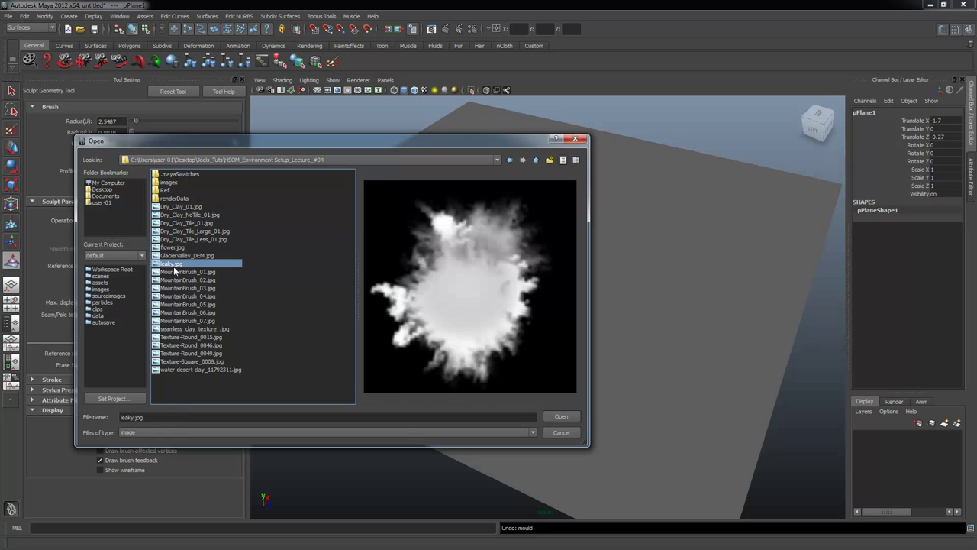
left_click(177, 273)
left_click(183, 256)
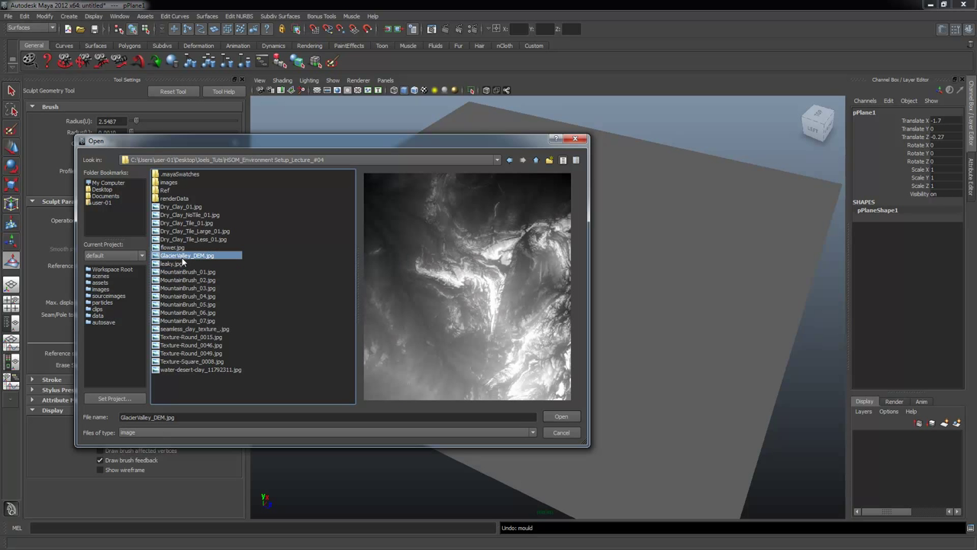
left_click(181, 265)
left_click(177, 248)
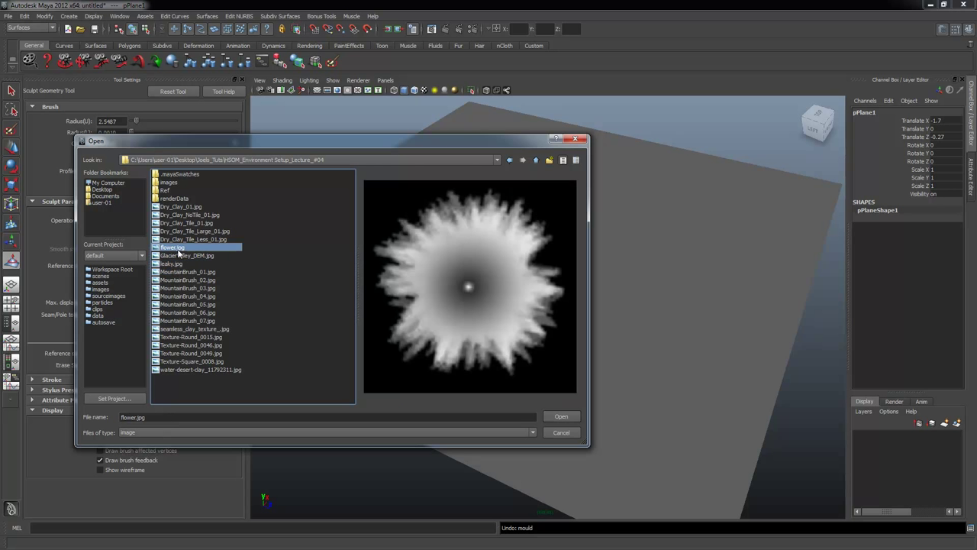
left_click(180, 257)
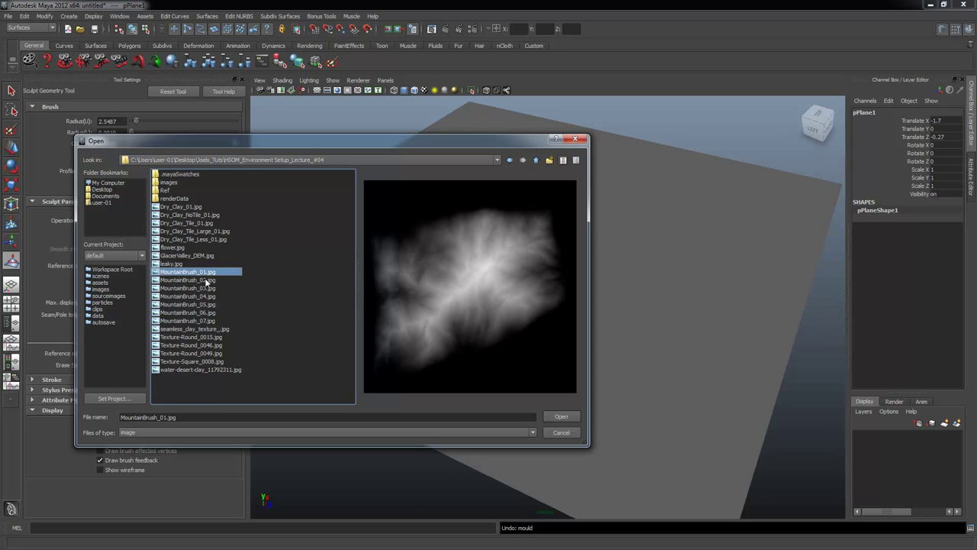
double_click(182, 272)
Sculpt two mountain-shaped dents into the plane with the Push operation and the mountain brush profile.
mouse_move(458, 246)
left_mouse_down()
mouse_move(477, 231)
mouse_move(496, 237)
left_mouse_up()
mouse_move(552, 257)
left_mouse_down("alt")
mouse_move(578, 257)
mouse_move(539, 242)
mouse_move(578, 228)
left_mouse_up("alt")
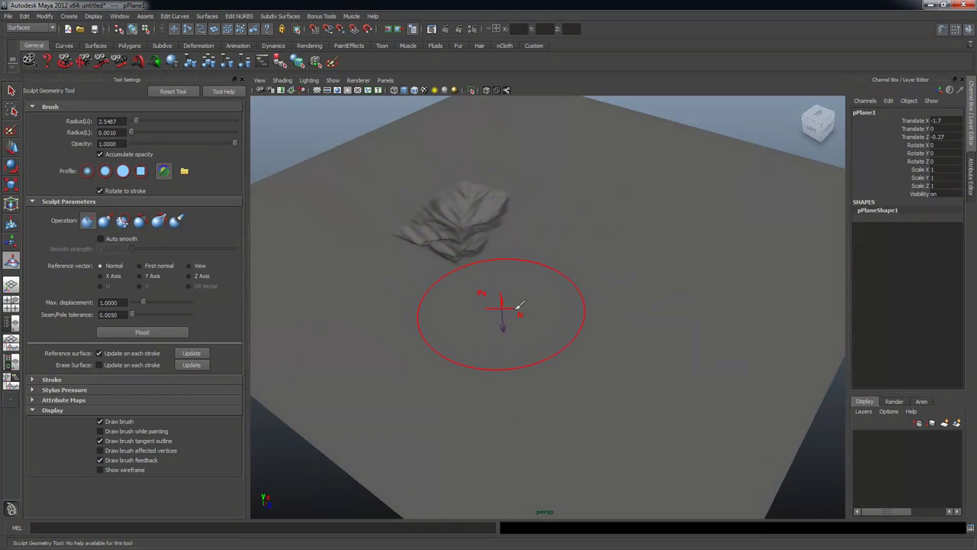
left_click_drag(497, 305, 553, 289, "alt")
left_click(559, 272)
left_click_drag(626, 275, 602, 288, "alt")
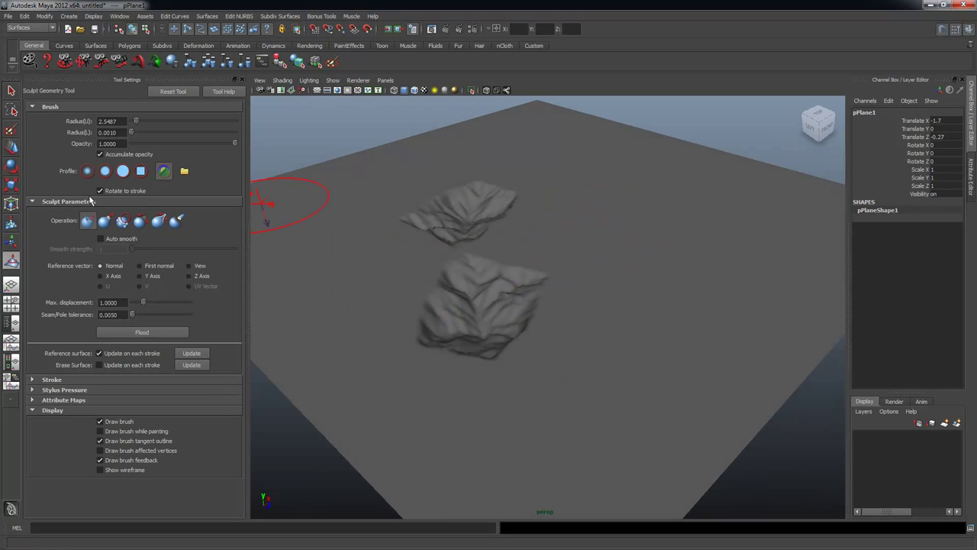
Stamp a cluster of raised and sunken mountain shapes beside the first two dents.
left_click(106, 222)
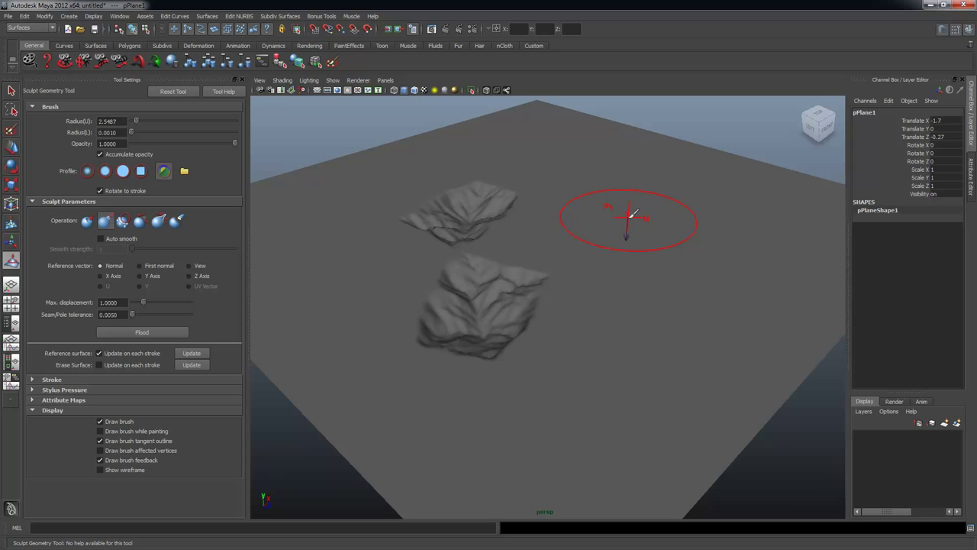
left_click(86, 221)
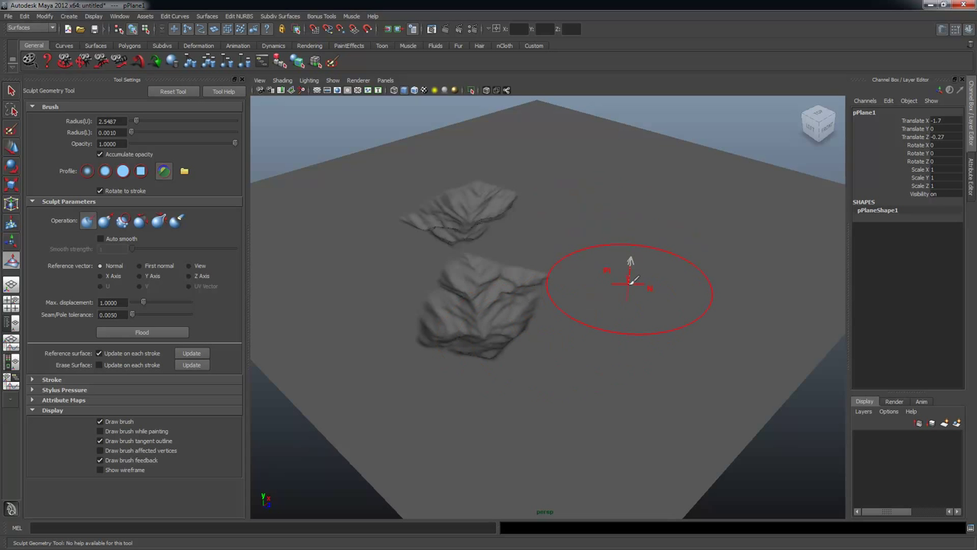
left_click_drag(630, 278, 649, 263)
left_click(593, 204)
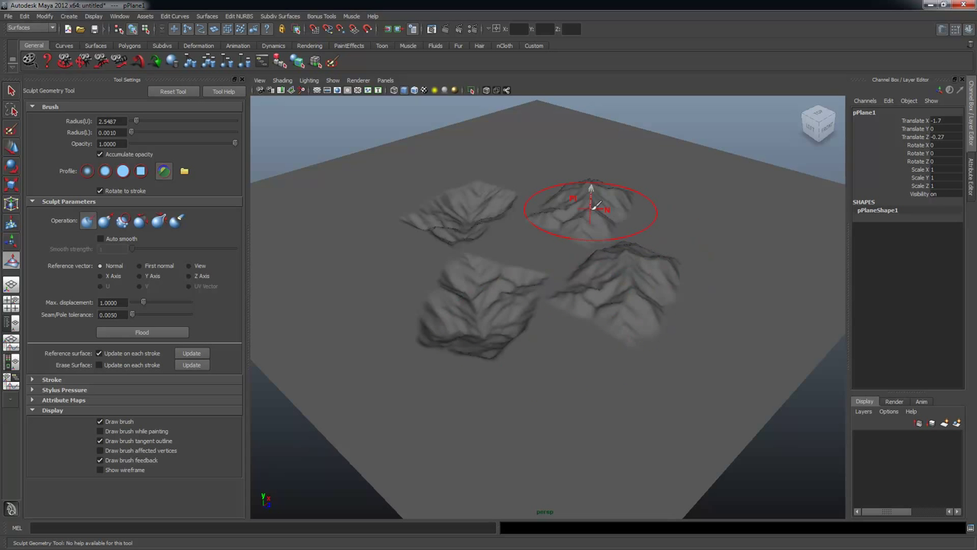
left_click(686, 211)
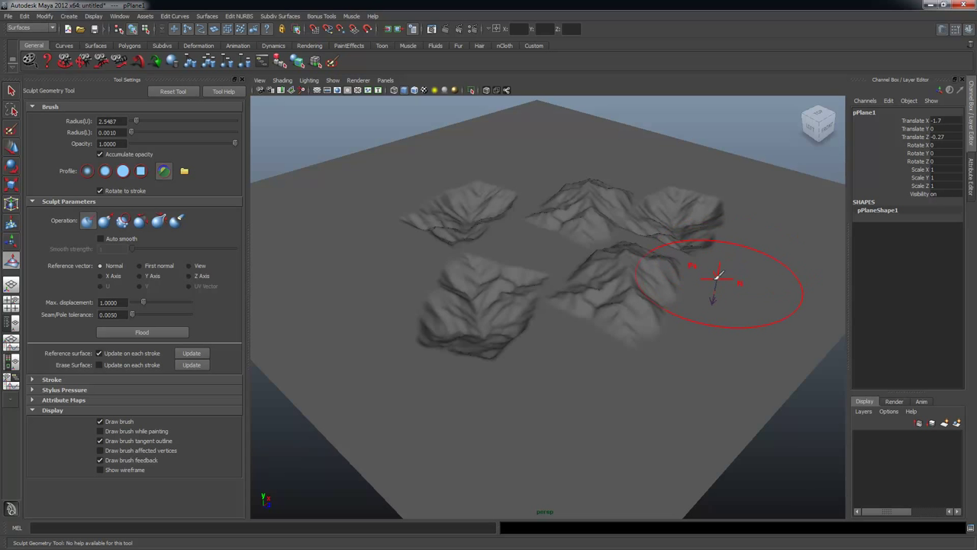
left_click(710, 276)
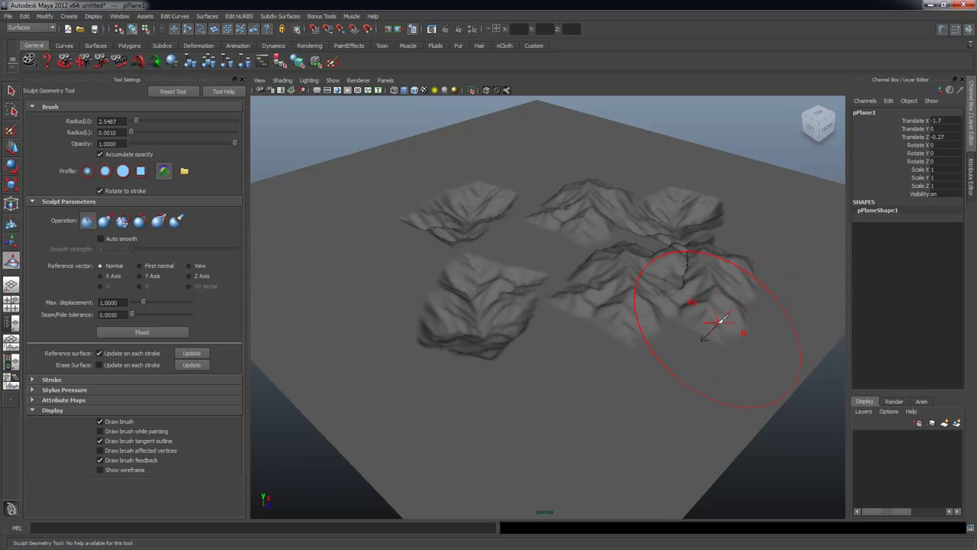
left_click(751, 228)
Sculpt a long curved stroke and more mountain stamps on the free areas of the plane.
mouse_move(709, 309)
left_mouse_down("alt")
mouse_move(534, 304)
mouse_move(657, 316)
left_mouse_up("alt")
left_click_drag(684, 200, 627, 222, "alt")
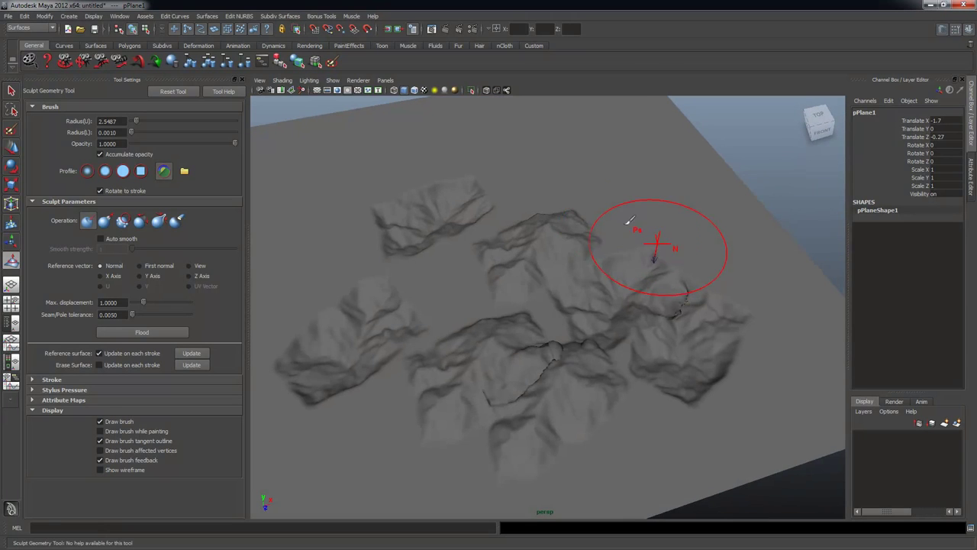
mouse_move(599, 183)
left_mouse_down("alt")
mouse_move(585, 188)
mouse_move(588, 210)
left_mouse_up("alt")
mouse_move(697, 305)
left_mouse_down("alt")
mouse_move(682, 285)
mouse_move(703, 276)
mouse_move(695, 358)
mouse_move(751, 364)
mouse_move(714, 353)
left_mouse_up("alt")
middle_click_drag(405, 228, 477, 228, "alt")
mouse_move(381, 175)
left_mouse_down()
mouse_move(349, 253)
mouse_move(367, 260)
left_mouse_up()
mouse_move(521, 267)
left_mouse_down("alt")
mouse_move(596, 263)
mouse_move(556, 267)
left_mouse_up("alt")
mouse_move(465, 251)
left_mouse_down("alt")
mouse_move(372, 240)
mouse_move(496, 248)
left_mouse_up("alt")
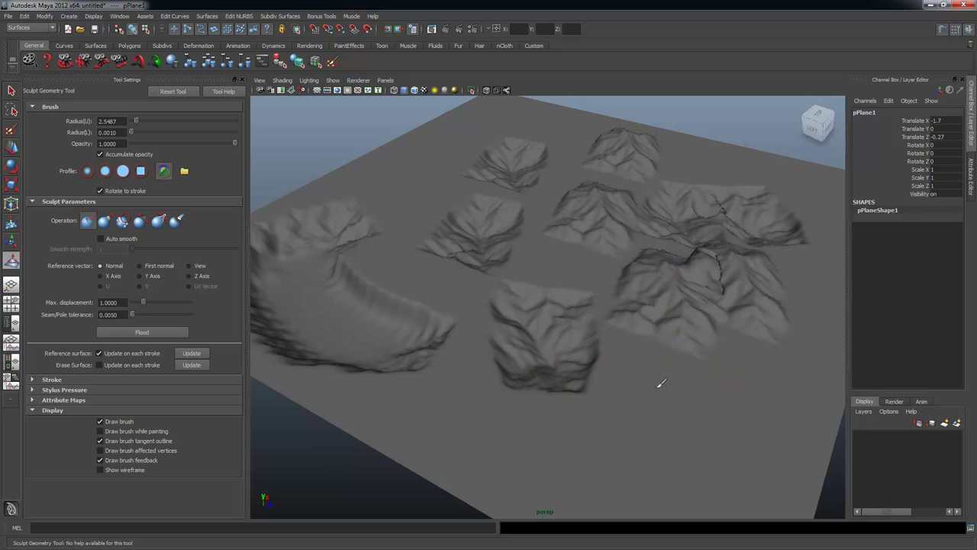
right_click_drag(676, 381, 624, 339, "alt")
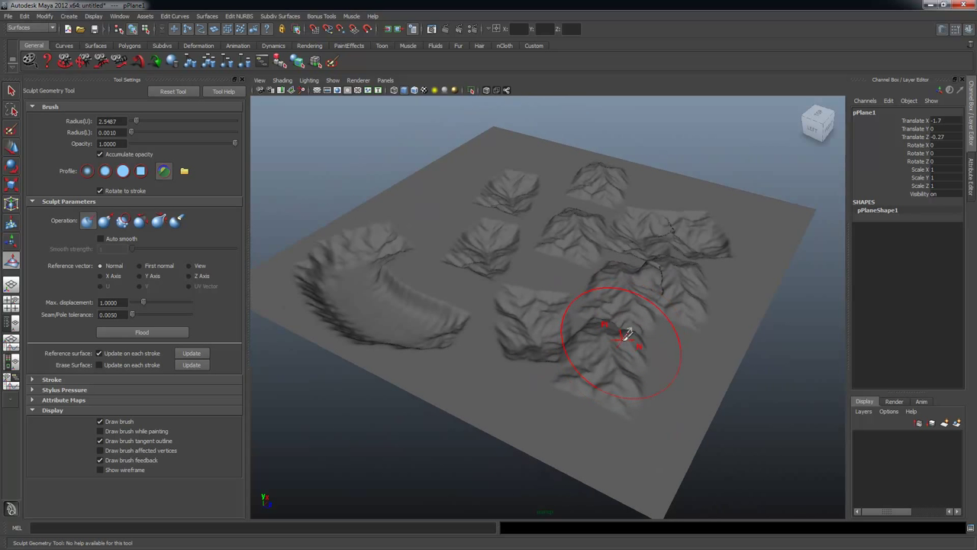
Undo all the mountain brush test strokes so the plane is flat.
key("z")
key("z")
key("z")
key("z")
key("z")
key("z")
key("z")
key("z")
key("z")
key("z")
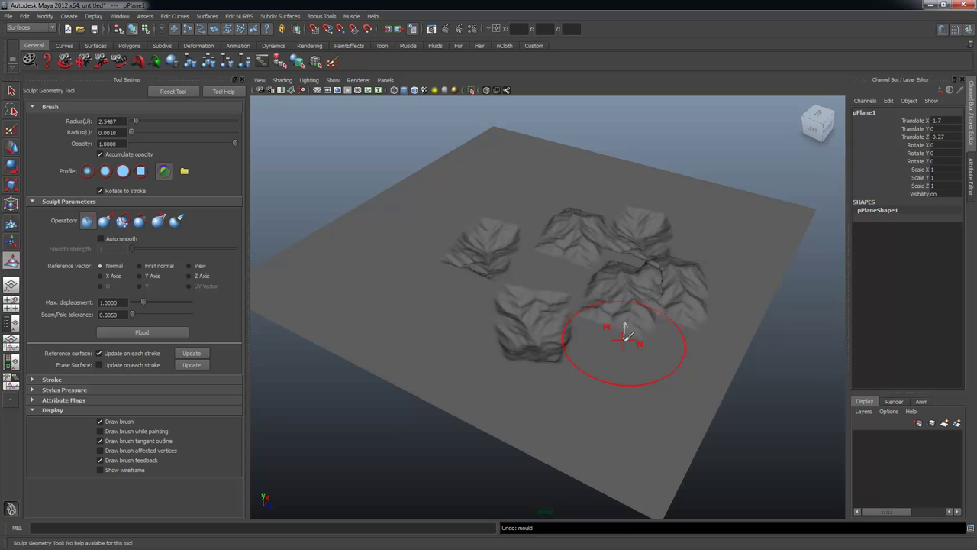
key("z")
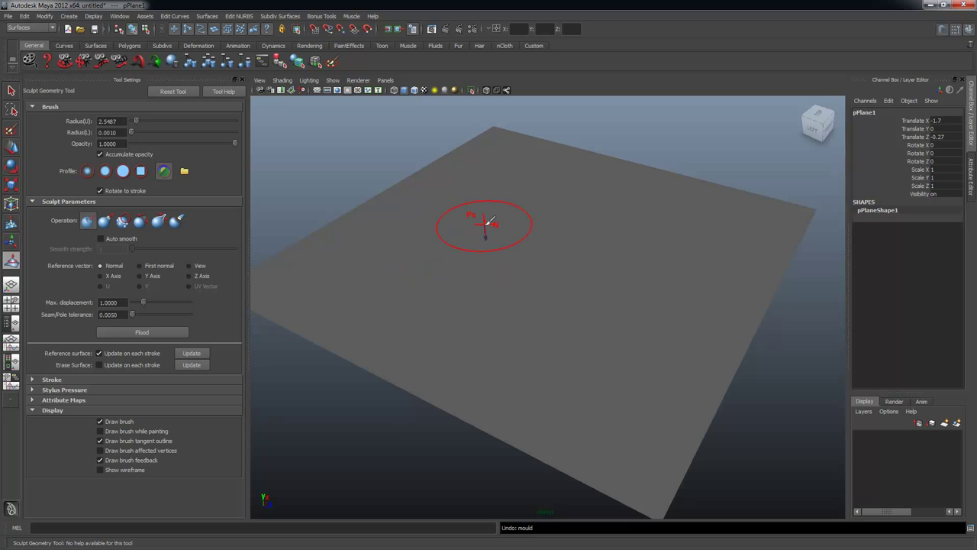
Pull several tall mountain peaks out of the plane with a maximum displacement of 7.2154.
left_click(105, 221)
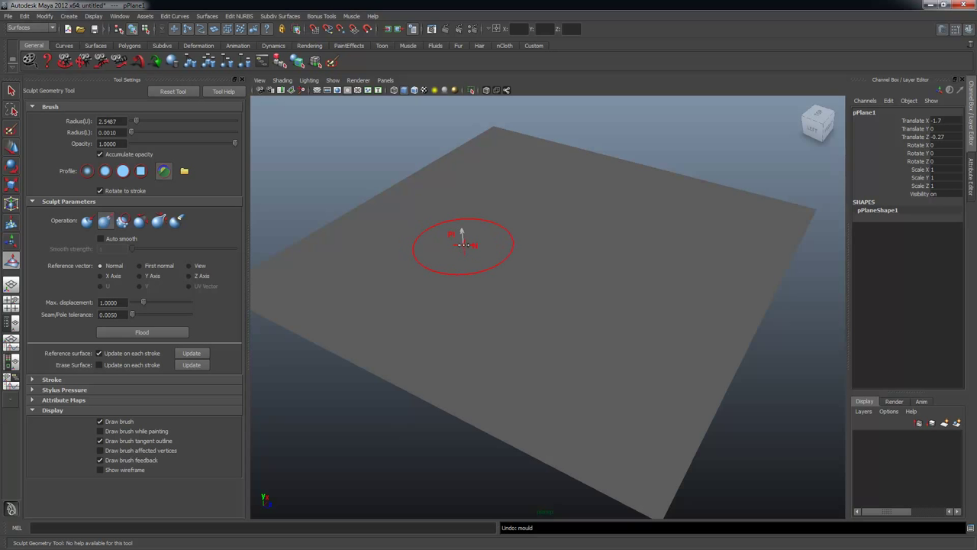
mouse_move(494, 248)
left_mouse_down()
mouse_move(538, 256)
mouse_move(492, 263)
mouse_move(560, 268)
mouse_move(517, 266)
mouse_move(512, 279)
left_mouse_up()
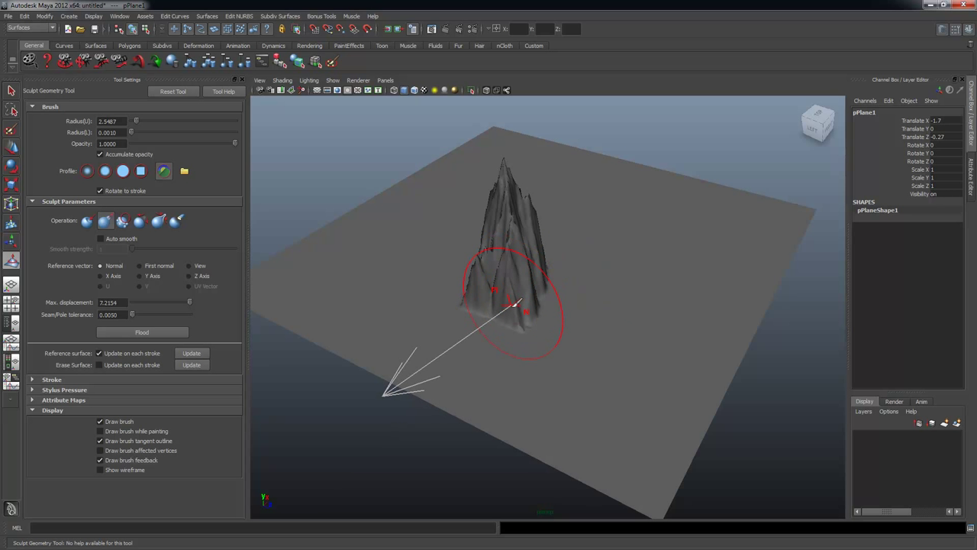
left_click_drag(606, 264, 618, 252)
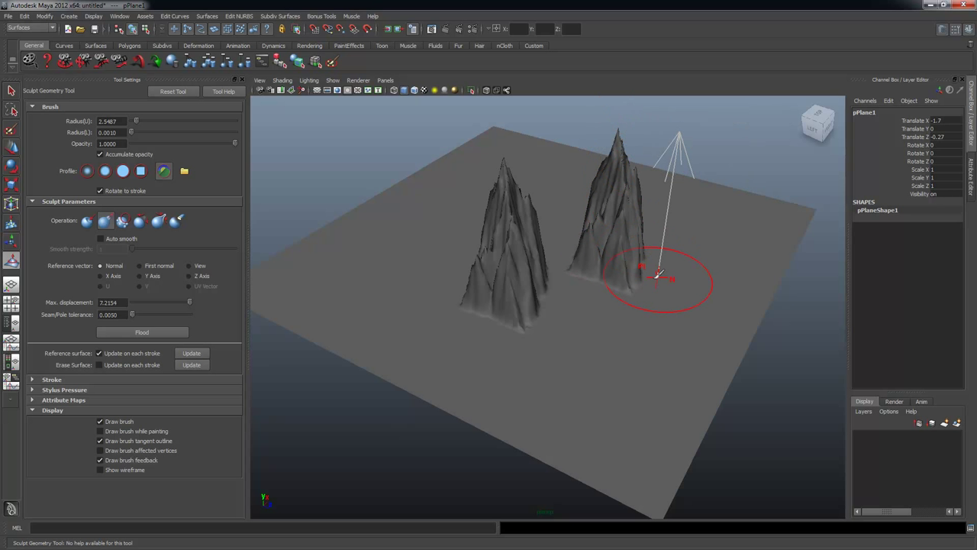
left_click_drag(656, 277, 644, 264, "alt")
left_click_drag(563, 310, 643, 305)
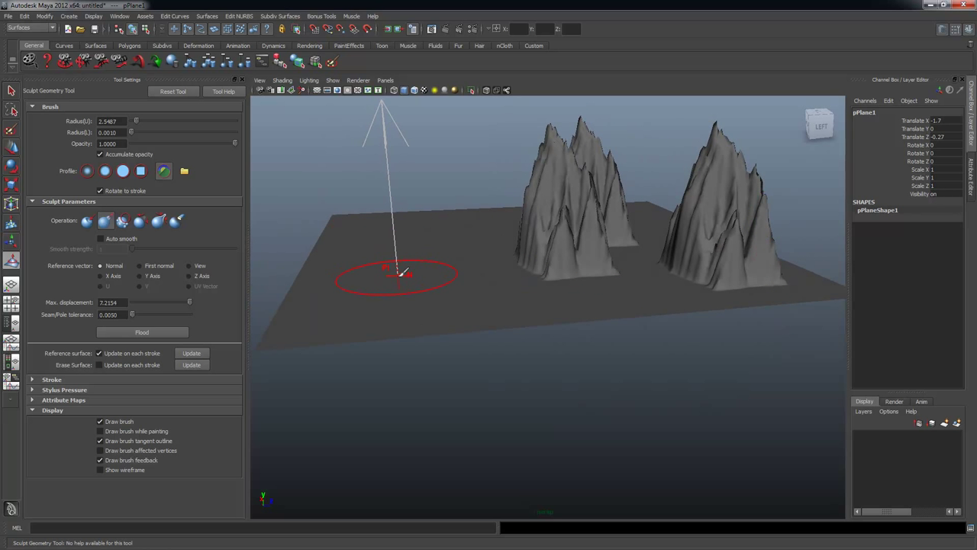
mouse_move(403, 273)
left_mouse_down()
mouse_move(380, 277)
mouse_move(418, 269)
mouse_move(355, 273)
mouse_move(425, 272)
mouse_move(378, 272)
left_mouse_up()
Undo the tall peaks and pull a winding ridge across the plane with a maximum displacement of 2.9234.
key("z")
key("z")
key("z")
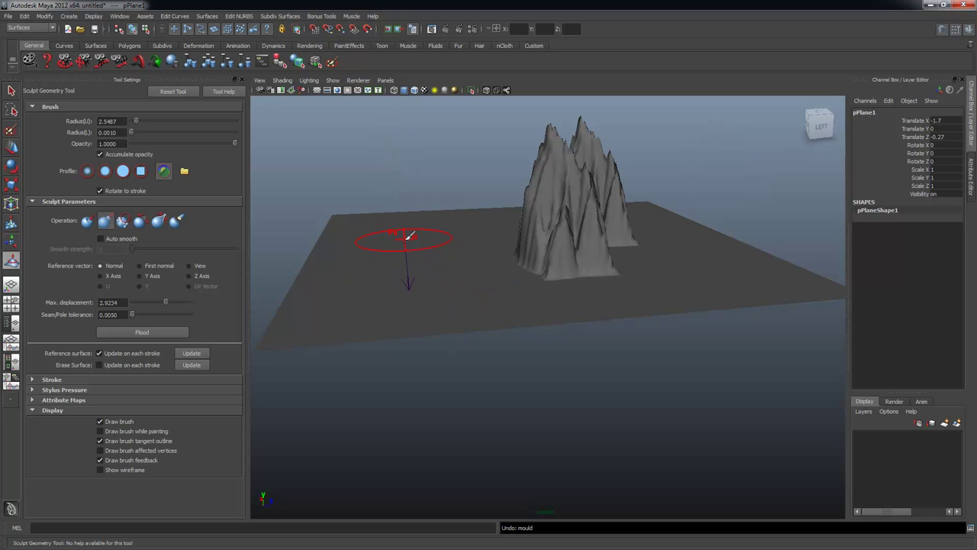
mouse_move(499, 277)
left_mouse_down("alt")
mouse_move(458, 285)
mouse_move(436, 263)
mouse_move(532, 284)
mouse_move(641, 266)
left_mouse_up("alt")
mouse_move(640, 304)
left_mouse_down("alt")
mouse_move(622, 340)
mouse_move(603, 346)
left_mouse_up("alt")
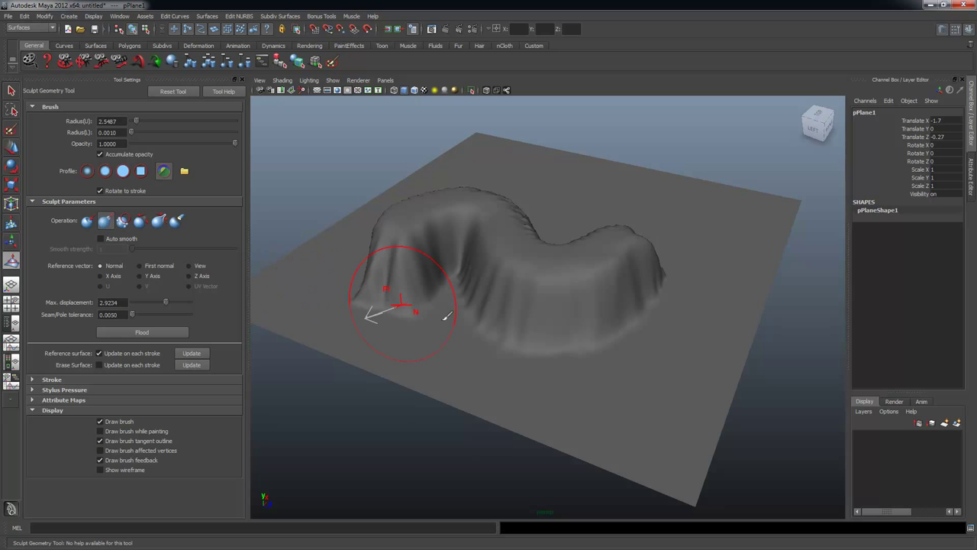
left_click_drag(588, 336, 410, 310, "alt")
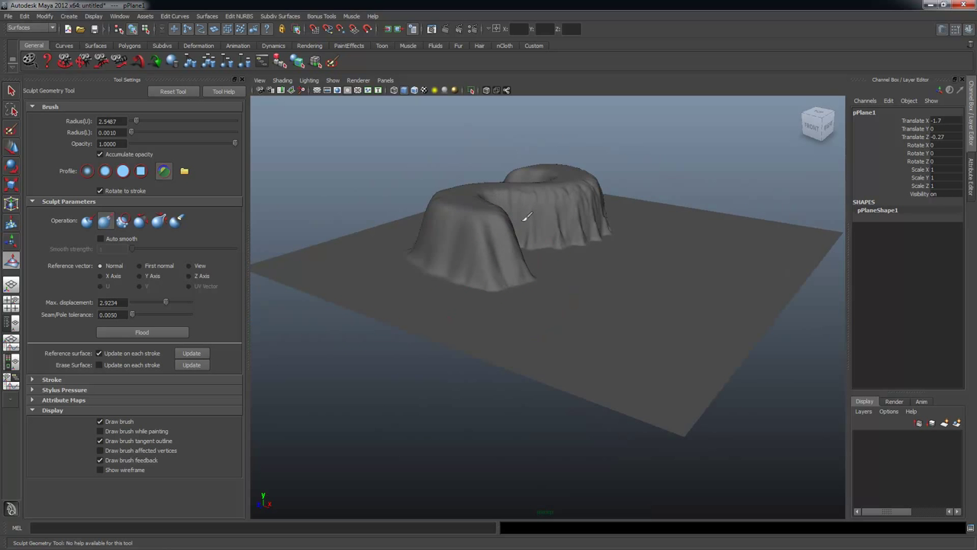
left_click_drag(526, 217, 527, 218, "alt")
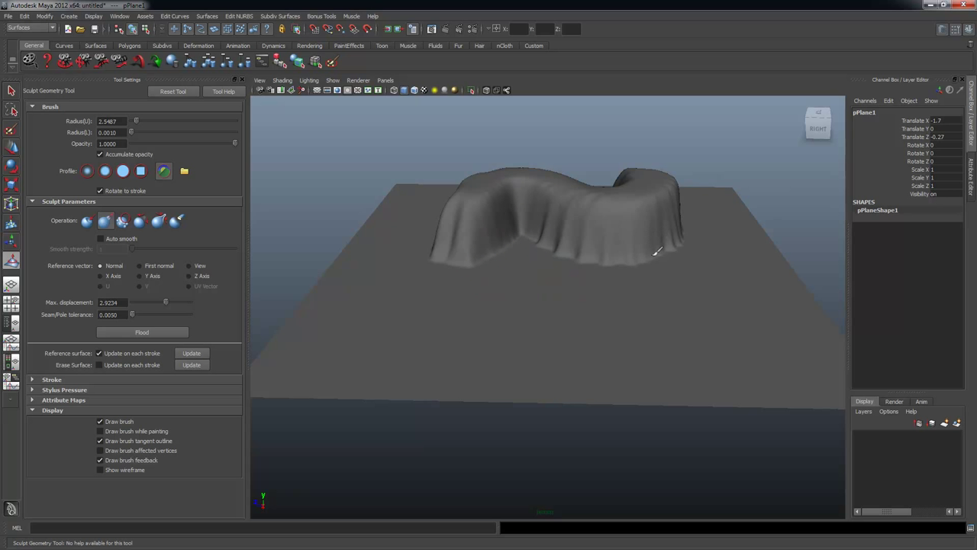
left_click_drag(727, 267, 676, 308, "alt")
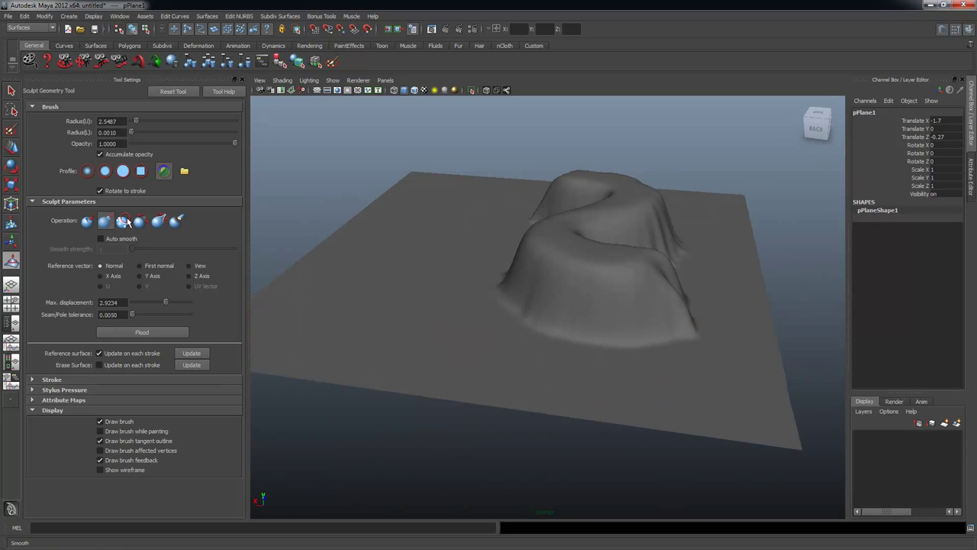
Try the Smooth operation on the winding ridge, and undo back to the flat plane with its construction history.
left_click(124, 222)
mouse_move(687, 305)
left_mouse_down("alt")
mouse_move(650, 301)
mouse_move(744, 301)
mouse_move(634, 281)
mouse_move(720, 275)
mouse_move(707, 270)
mouse_move(558, 276)
mouse_move(548, 285)
mouse_move(552, 328)
mouse_move(649, 264)
mouse_move(590, 276)
mouse_move(720, 283)
mouse_move(682, 271)
left_mouse_up("alt")
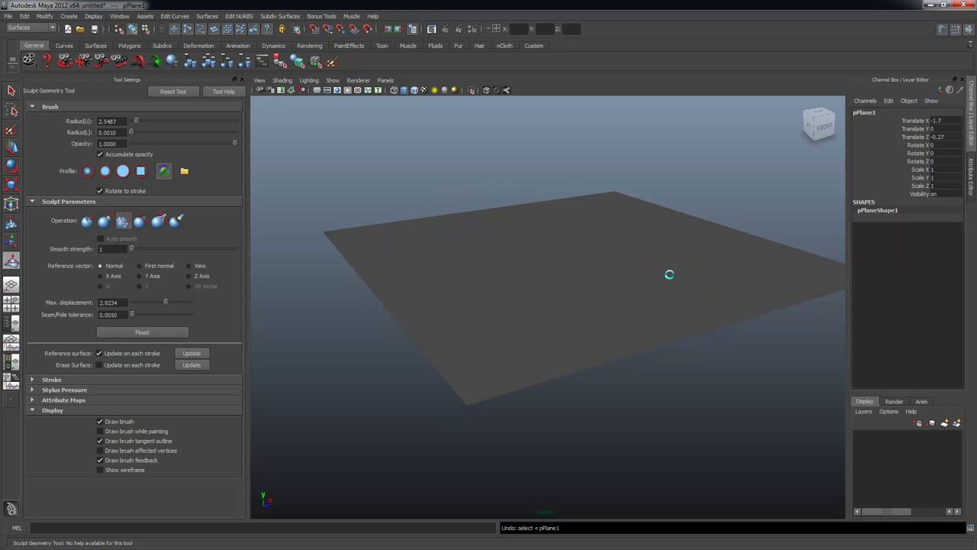
key("ctrl+z")
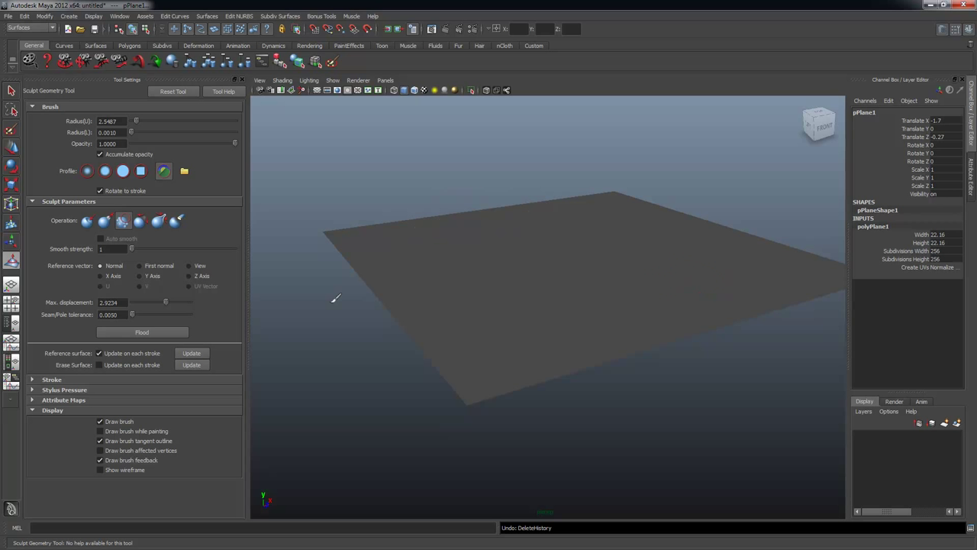
Pull a curved ridge out of the flat plane and build it up with overlapping mountain brush strokes.
left_click(102, 222)
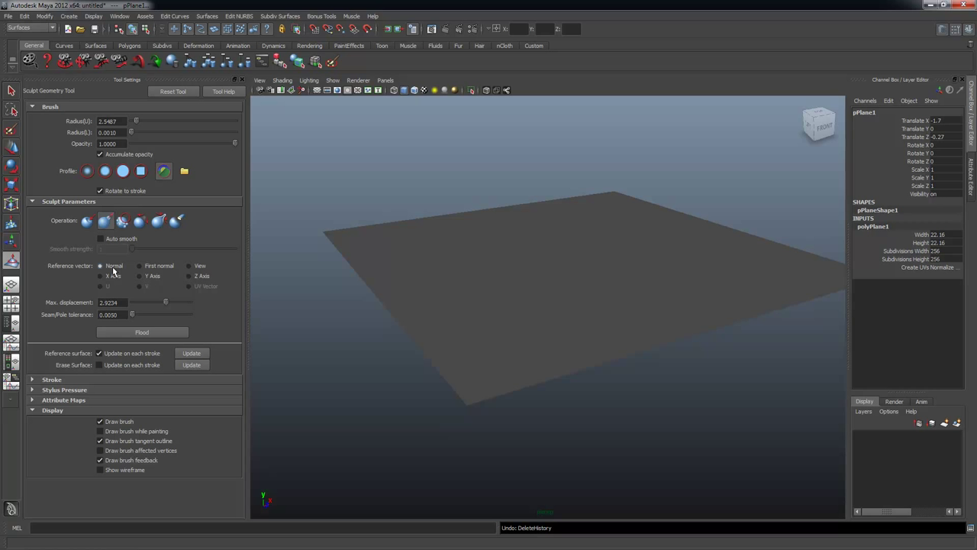
mouse_move(488, 239)
left_mouse_down()
mouse_move(479, 221)
mouse_move(427, 243)
mouse_move(480, 256)
left_mouse_up()
right_click_drag(480, 257, 630, 321, "alt")
middle_click_drag(629, 320, 648, 386, "alt")
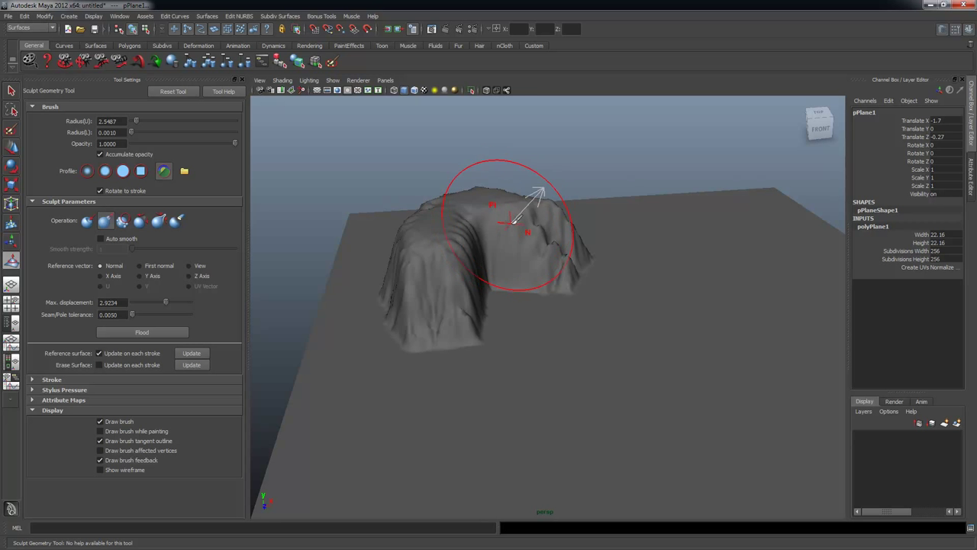
mouse_move(482, 194)
left_mouse_down("alt")
mouse_move(496, 229)
mouse_move(523, 216)
mouse_move(497, 211)
mouse_move(563, 255)
mouse_move(519, 244)
mouse_move(524, 268)
mouse_move(448, 258)
left_mouse_up("alt")
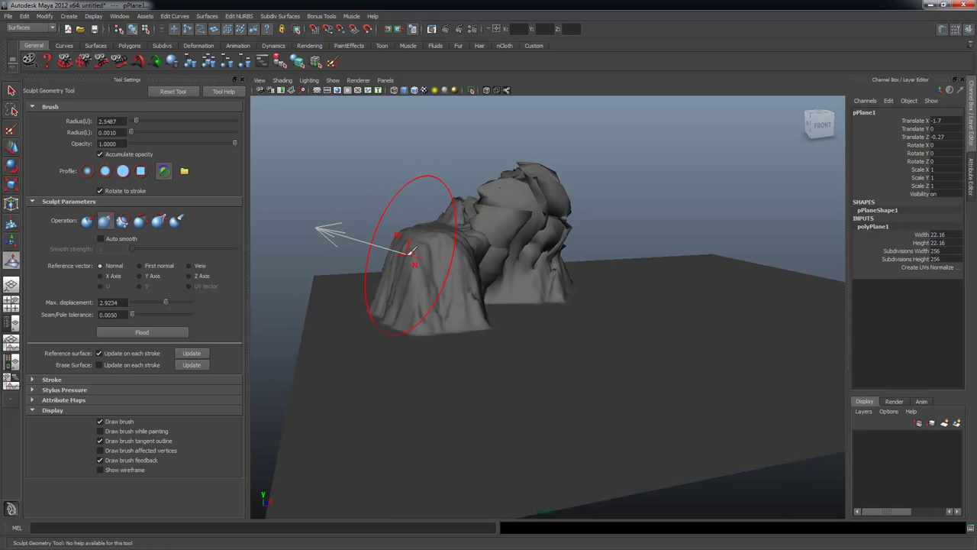
Sculpt finer detail on the ridge with a maximum displacement of 0.6254, including strokes using the First normal reference vector.
left_click_drag(406, 253, 384, 264)
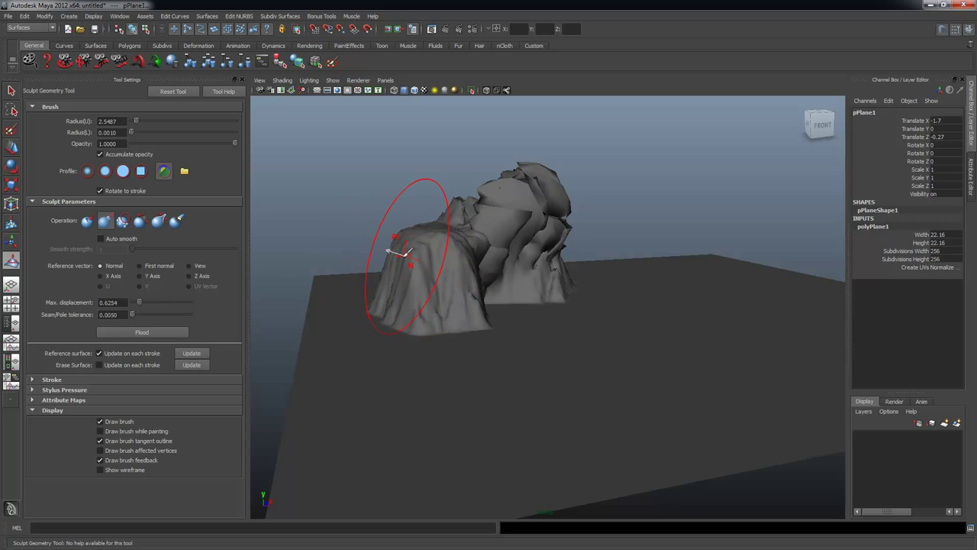
mouse_move(410, 253)
left_mouse_down()
mouse_move(447, 283)
mouse_move(524, 382)
mouse_move(497, 294)
mouse_move(456, 290)
left_mouse_up()
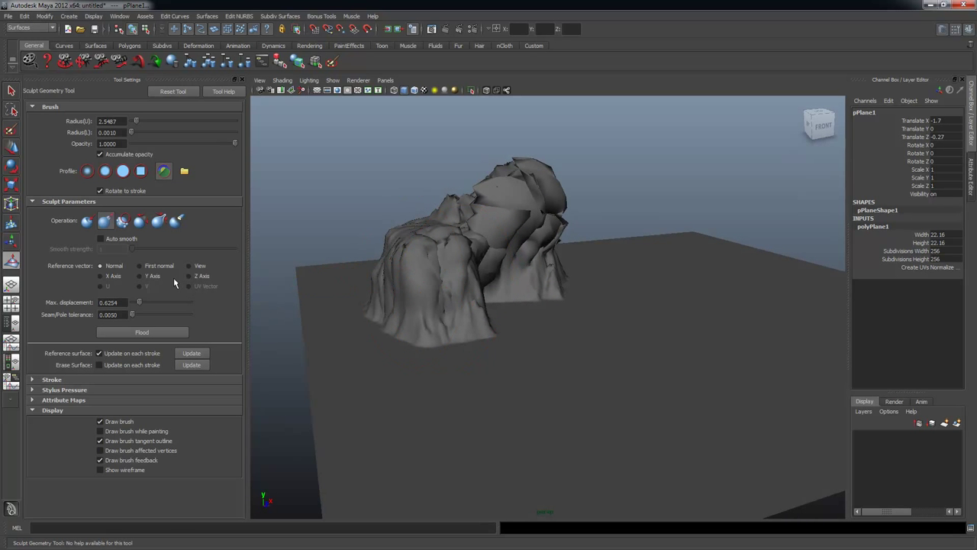
mouse_move(382, 267)
left_mouse_down("alt")
mouse_move(427, 301)
mouse_move(580, 286)
left_mouse_up("alt")
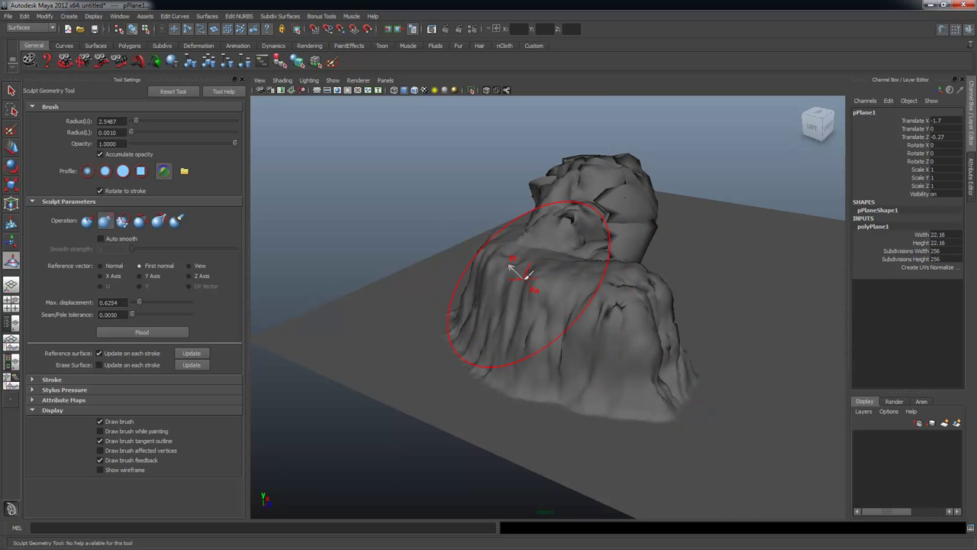
Undo all sculpting strokes on the ridge back to the flat, densely subdivided plane.
mouse_move(442, 305)
left_mouse_down("alt")
mouse_move(414, 310)
mouse_move(485, 250)
left_mouse_up("alt")
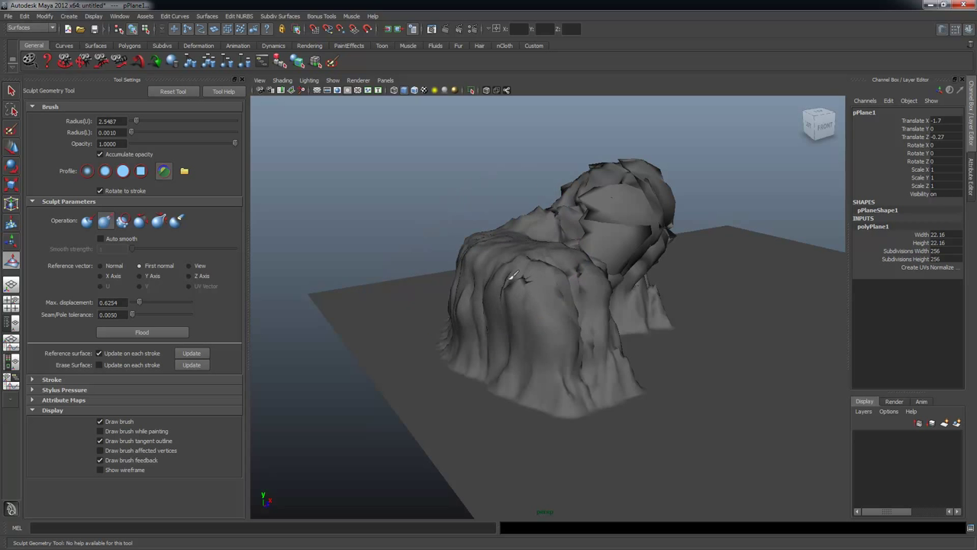
mouse_move(519, 302)
left_mouse_down("alt")
mouse_move(676, 306)
mouse_move(451, 273)
mouse_move(523, 313)
mouse_move(389, 310)
mouse_move(626, 323)
mouse_move(530, 275)
mouse_move(530, 246)
mouse_move(521, 324)
mouse_move(491, 327)
mouse_move(572, 327)
mouse_move(562, 343)
mouse_move(585, 335)
left_mouse_up("alt")
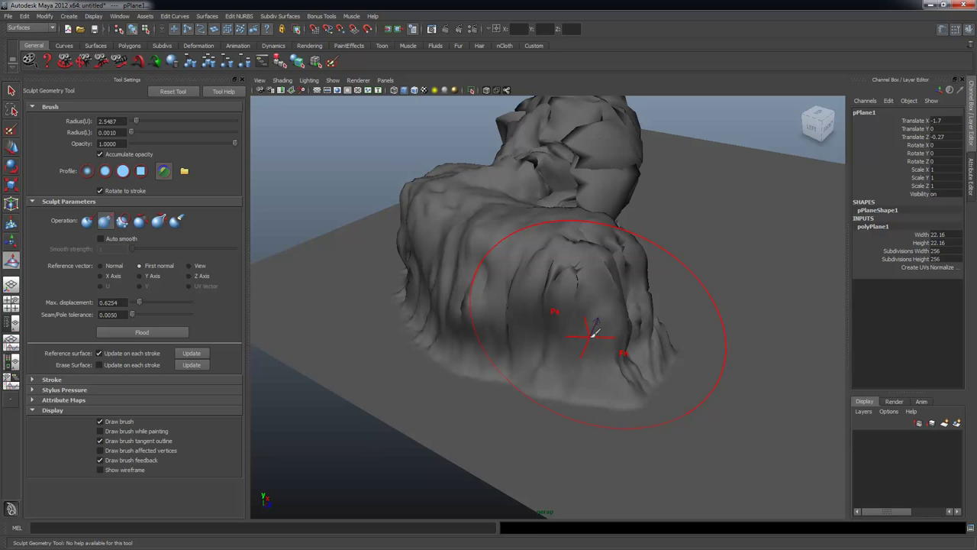
key("ctrl+z")
key("ctrl+z")
key("ctrl+z")
key("ctrl+z")
key("ctrl+z")
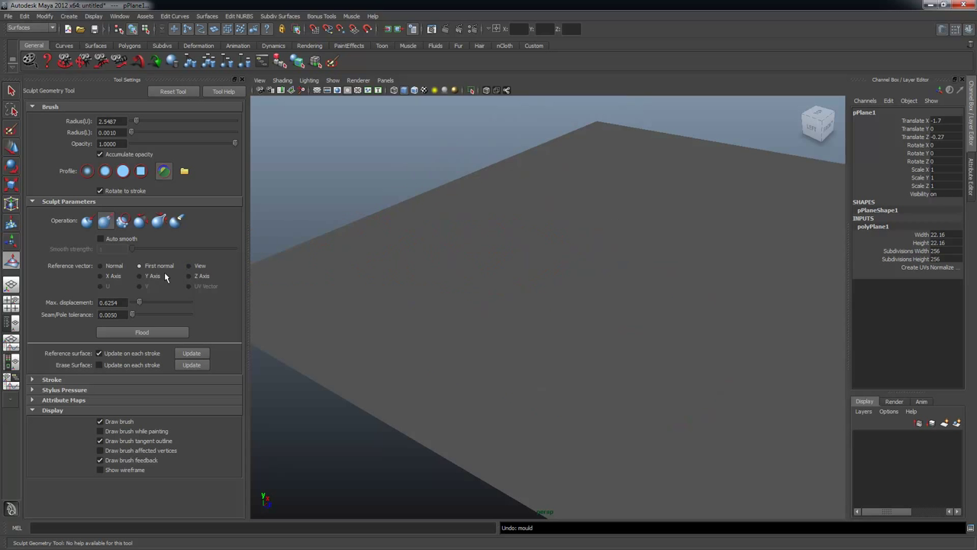
Sculpt the flat plane with the View reference vector, including strokes from several camera angles at a maximum displacement of 4.0312.
mouse_move(532, 281)
left_mouse_down("alt")
mouse_move(564, 299)
mouse_move(542, 270)
mouse_move(577, 316)
mouse_move(567, 316)
mouse_move(677, 298)
mouse_move(629, 300)
mouse_move(573, 323)
left_mouse_up("alt")
mouse_move(524, 241)
left_mouse_down()
mouse_move(474, 216)
mouse_move(525, 196)
mouse_move(610, 292)
mouse_move(687, 268)
mouse_move(567, 296)
left_mouse_up()
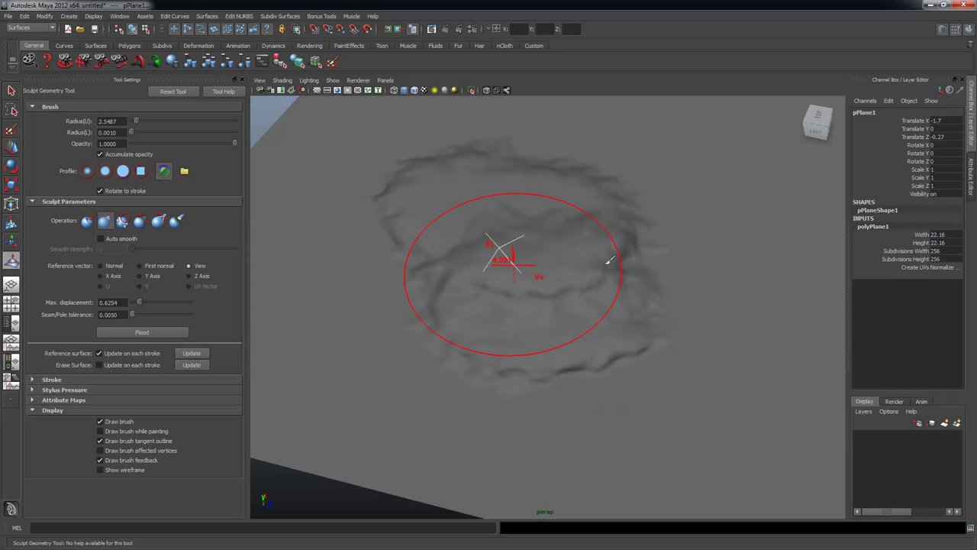
mouse_move(693, 226)
left_mouse_down("alt")
mouse_move(557, 252)
mouse_move(593, 267)
left_mouse_up("alt")
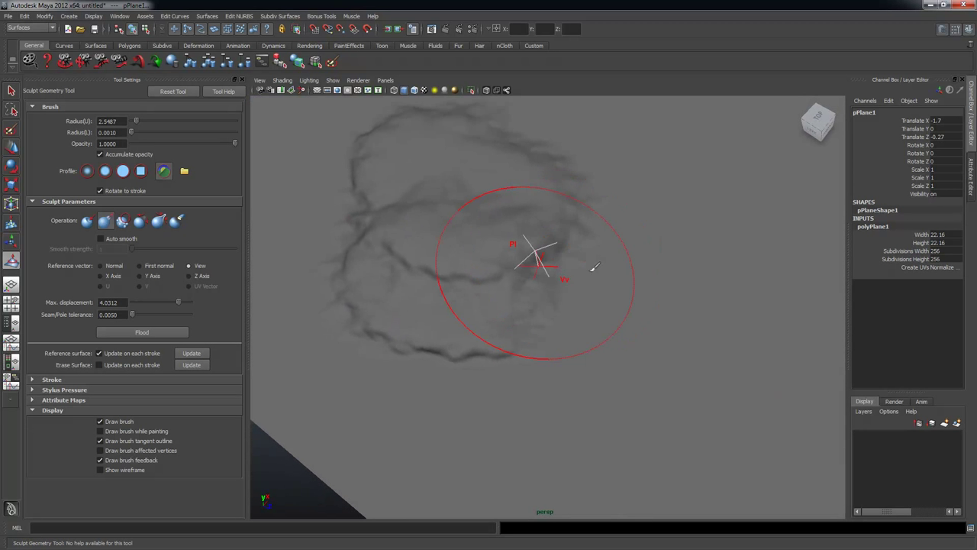
left_click_drag(687, 251, 717, 260)
mouse_move(491, 306)
left_mouse_down("alt")
mouse_move(628, 273)
mouse_move(567, 262)
mouse_move(476, 268)
mouse_move(509, 258)
mouse_move(510, 269)
left_mouse_up("alt")
left_click(700, 328)
left_click_drag(735, 356, 675, 396, "alt")
right_click_drag(676, 396, 537, 332, "alt")
left_click_drag(537, 333, 524, 344, "alt")
left_click(592, 258)
mouse_move(634, 376)
left_mouse_down("alt")
mouse_move(698, 287)
mouse_move(730, 307)
mouse_move(802, 318)
mouse_move(654, 332)
mouse_move(584, 319)
mouse_move(608, 329)
left_mouse_up("alt")
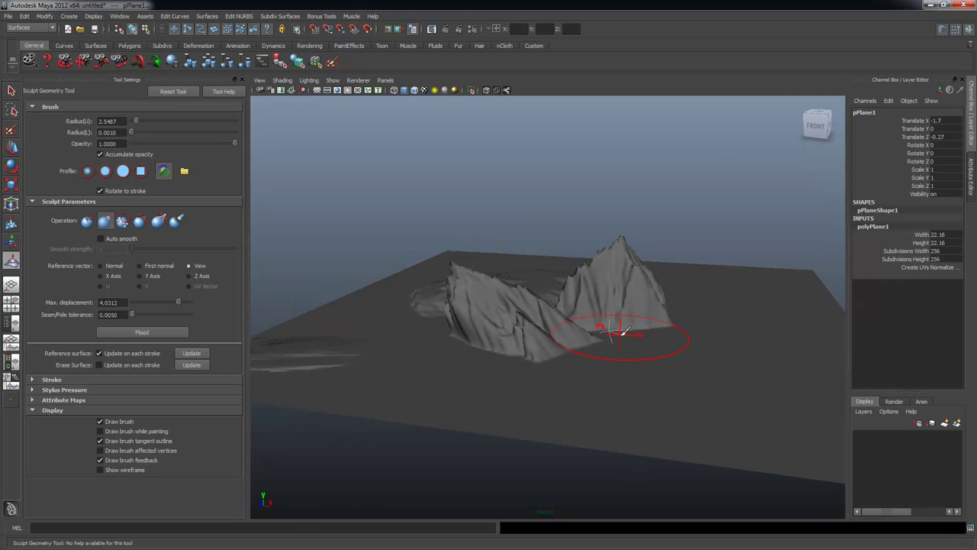
Undo the peaks pulled with the View reference vector.
key("ctrl+z")
key("ctrl+z")
key("ctrl+z")
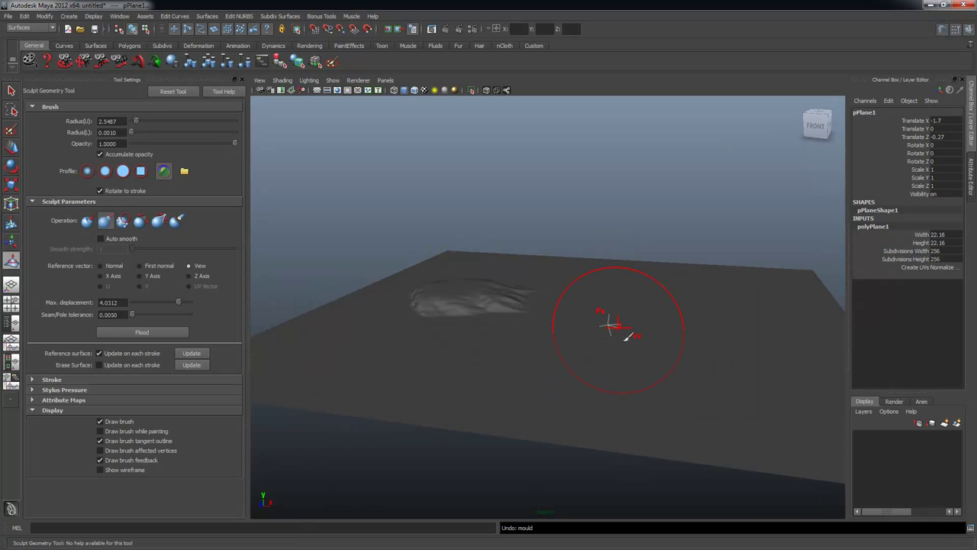
Try a sculpting stroke across the plane with the X Axis reference vector, and undo it.
left_click_drag(498, 330, 272, 274, "alt")
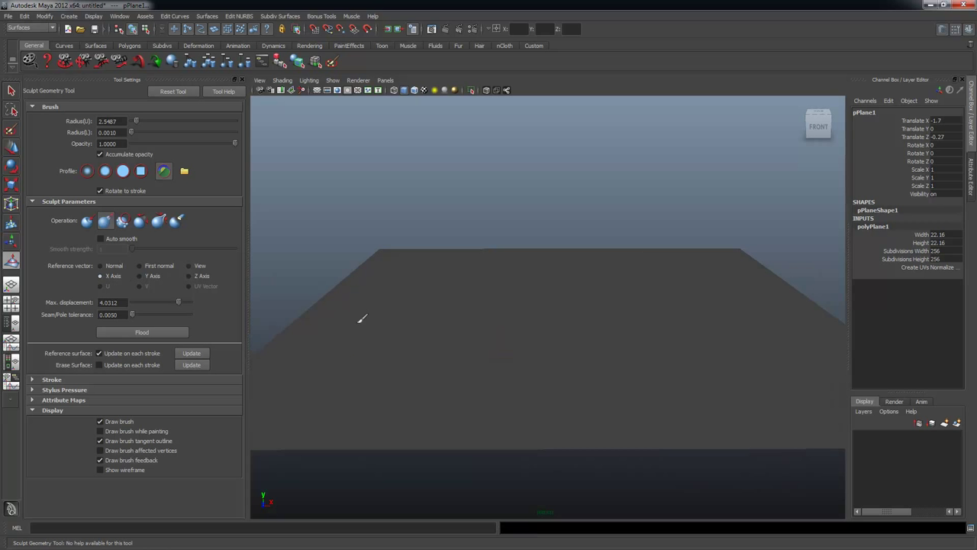
mouse_move(559, 366)
left_mouse_down("alt")
mouse_move(676, 448)
mouse_move(676, 432)
left_mouse_up("alt")
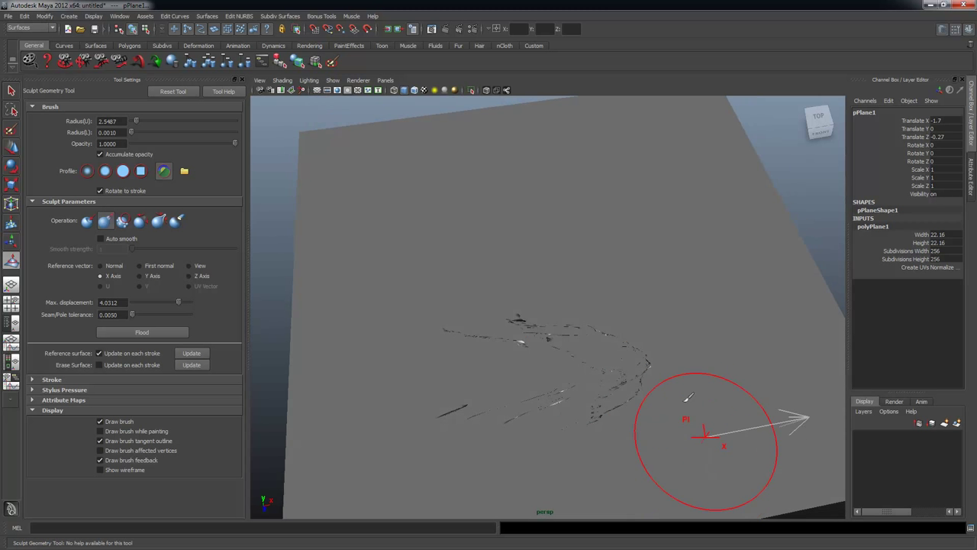
key("ctrl+z")
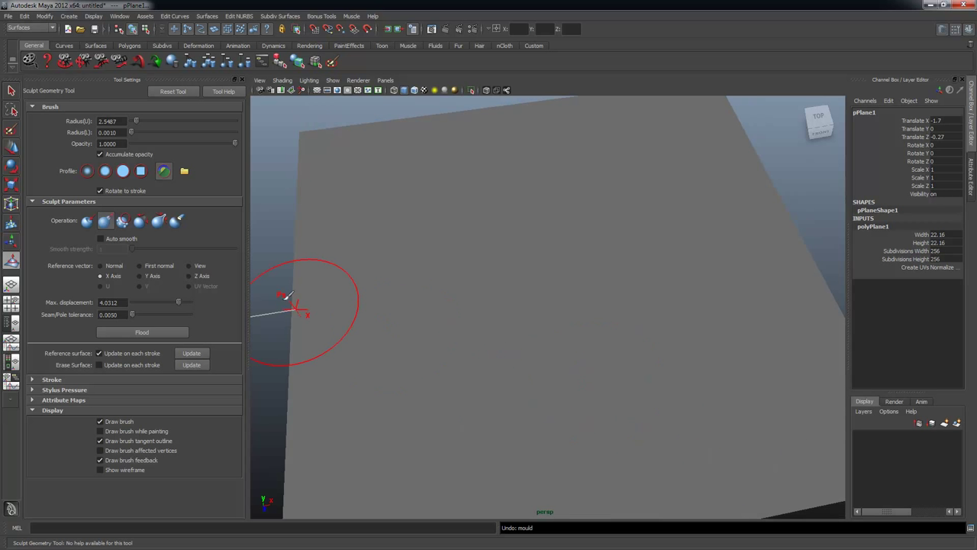
Set the reference vector to Y Axis and pull overlapping mountain peaks up from the plane with repeated strokes.
left_click(153, 275)
mouse_move(458, 260)
left_mouse_down()
mouse_move(589, 306)
mouse_move(505, 311)
mouse_move(491, 392)
mouse_move(737, 359)
left_mouse_up()
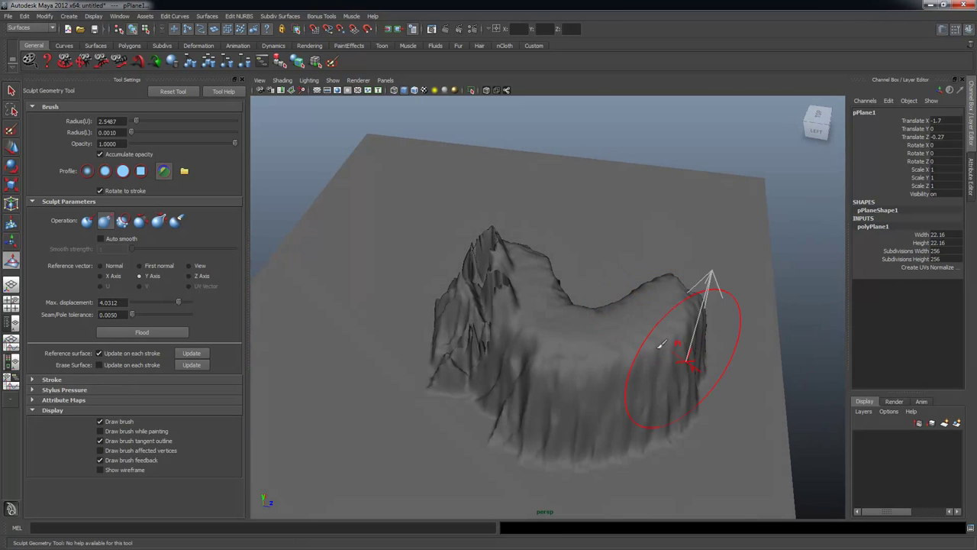
left_click_drag(659, 346, 619, 332)
mouse_move(546, 345)
left_mouse_down()
mouse_move(572, 332)
mouse_move(500, 311)
left_mouse_up()
mouse_move(584, 263)
left_mouse_down()
mouse_move(563, 323)
mouse_move(562, 388)
left_mouse_up()
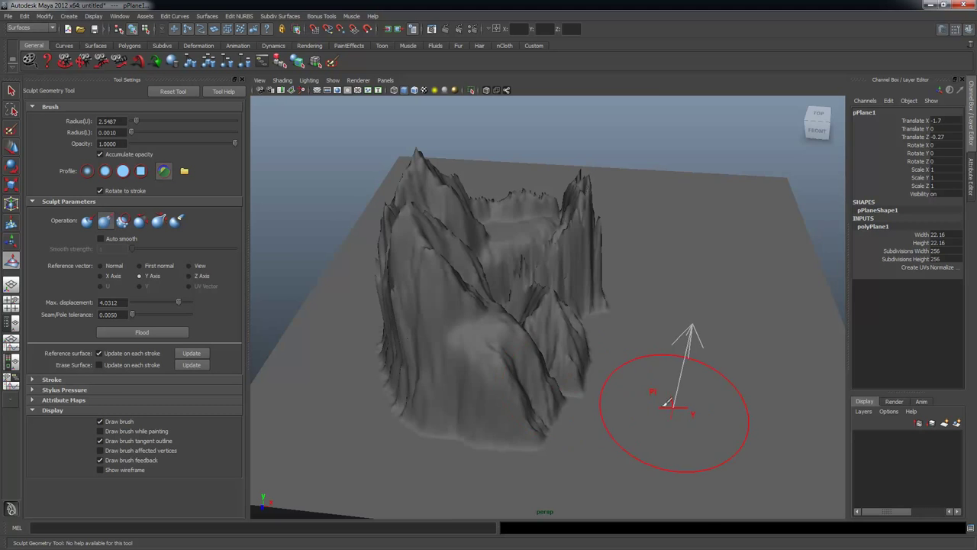
left_click_drag(665, 404, 571, 356, "alt")
mouse_move(490, 360)
left_mouse_down()
mouse_move(484, 386)
mouse_move(513, 418)
left_mouse_up()
mouse_move(646, 412)
left_mouse_down("alt")
mouse_move(549, 410)
mouse_move(563, 375)
left_mouse_up("alt")
mouse_move(651, 412)
left_mouse_down("alt")
mouse_move(567, 397)
mouse_move(622, 406)
left_mouse_up("alt")
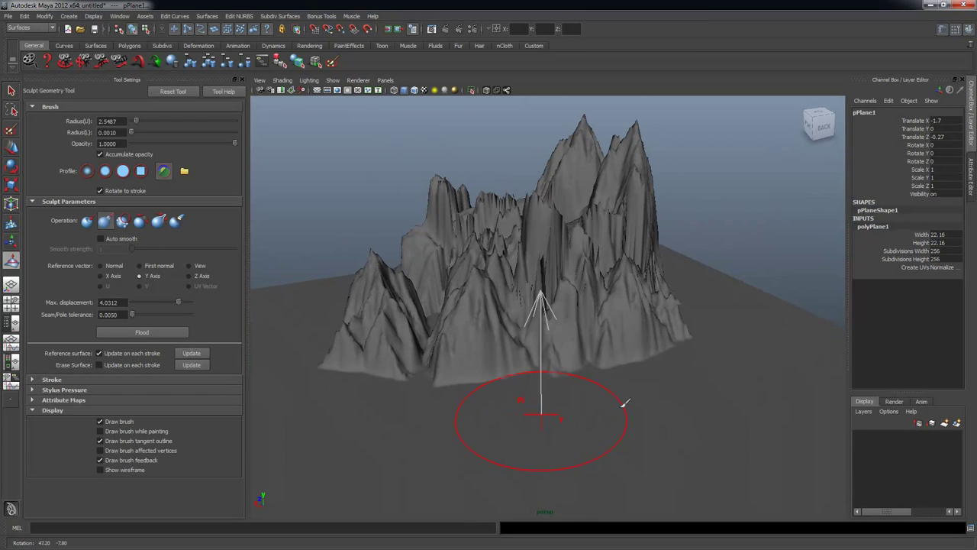
Undo all Y Axis mountain strokes and the plane's 256-subdivision setting.
key("ctrl+z")
key("ctrl+z")
key("ctrl+z")
key("ctrl+z")
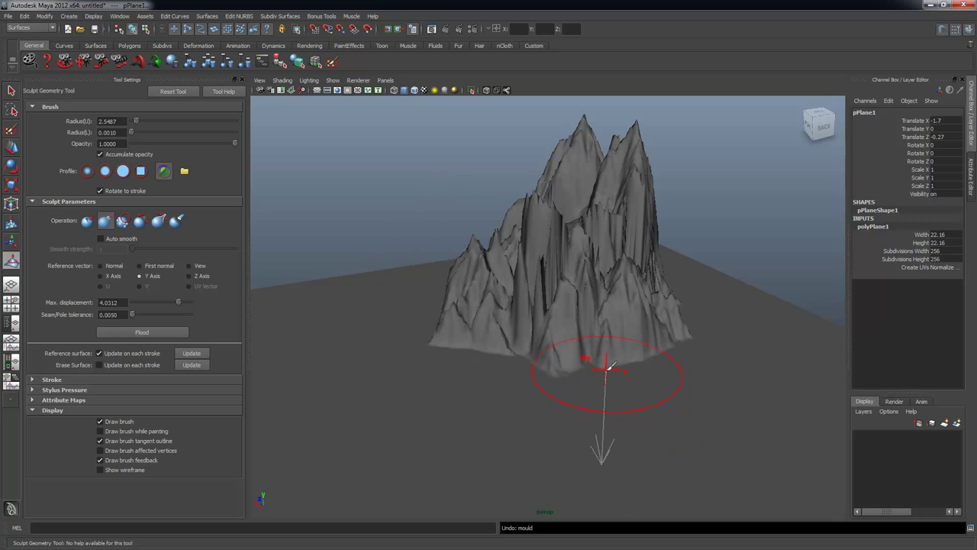
key("ctrl+z")
key("ctrl+z")
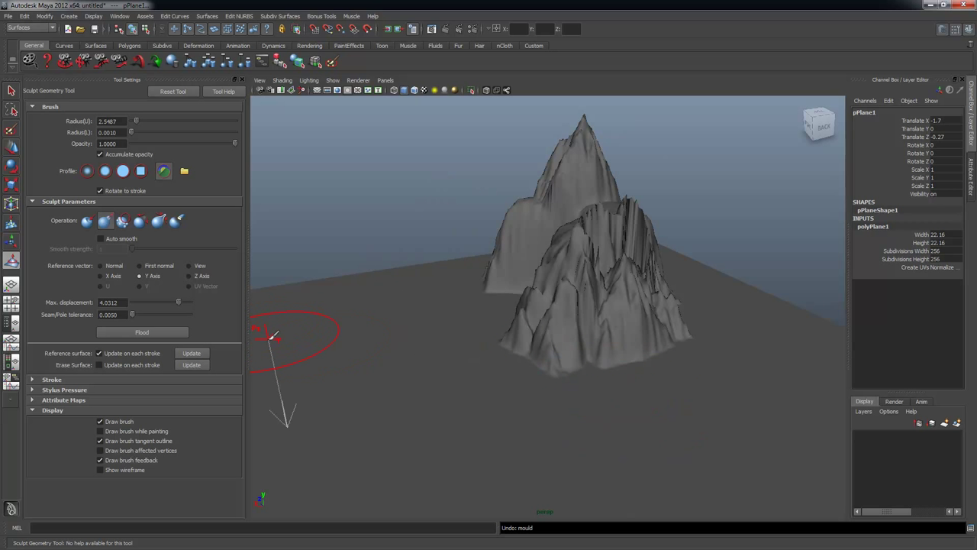
key("ctrl+z")
key("ctrl+z")
key("ctrl+z")
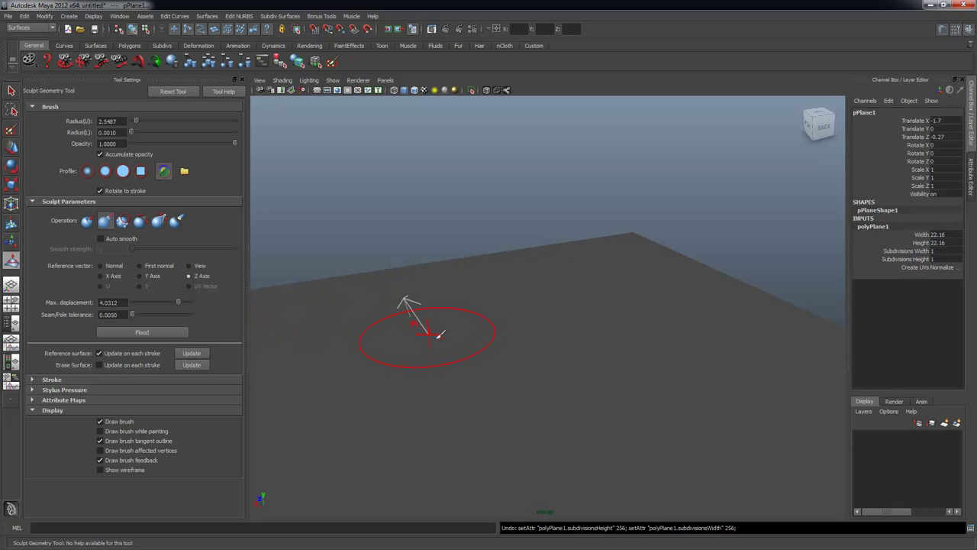
Check the Z Axis brush direction over the plane, and set the reference vector back to Y Axis.
left_click_drag(464, 342, 577, 397, "alt")
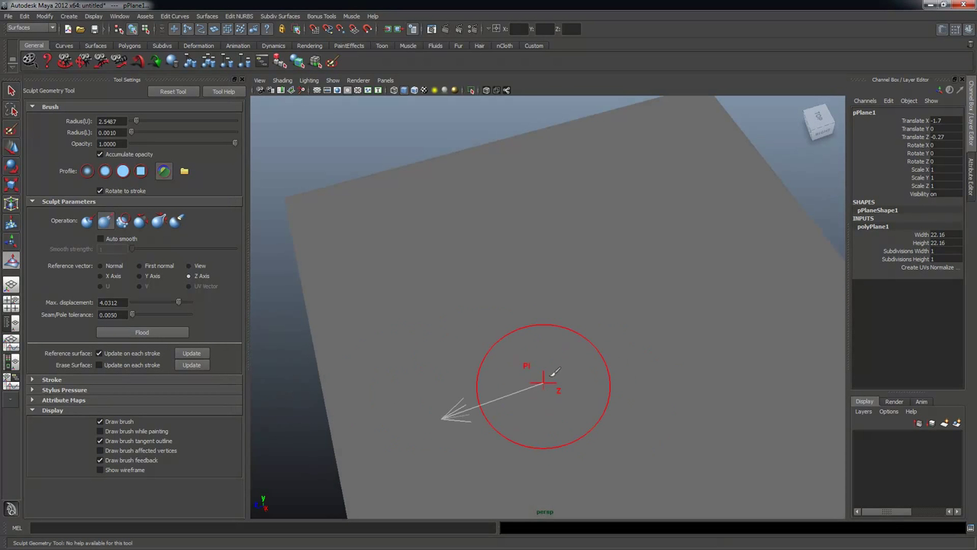
left_click_drag(558, 347, 427, 317, "alt")
left_click_drag(526, 322, 557, 320, "alt")
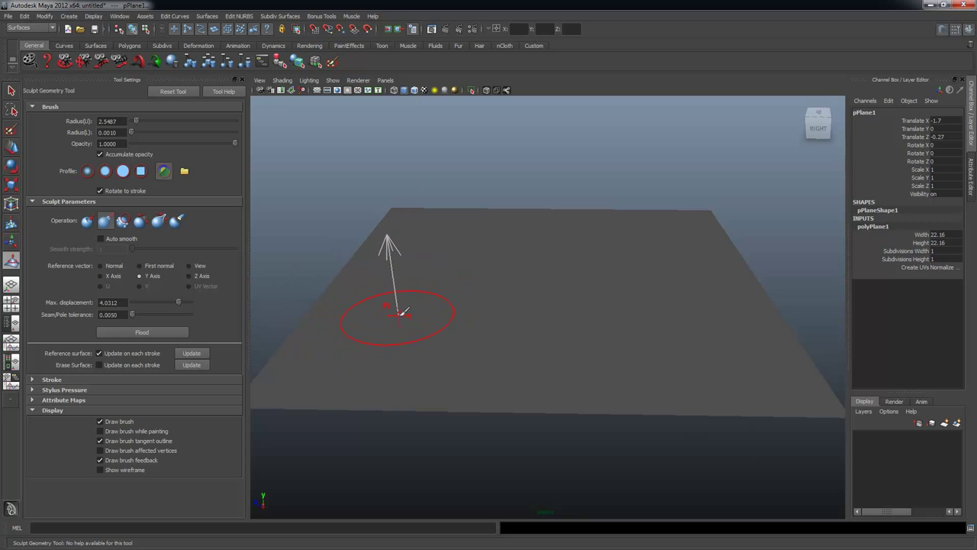
mouse_move(408, 315)
left_mouse_down("alt")
mouse_move(461, 322)
mouse_move(368, 281)
left_mouse_up("alt")
left_click_drag(473, 351, 364, 313, "alt")
Switch to the Select tool and reselect the flat plane.
left_click(12, 91)
mouse_move(430, 267)
left_mouse_down()
mouse_move(492, 307)
mouse_move(530, 290)
mouse_move(512, 271)
mouse_move(508, 310)
left_mouse_up()
left_click(407, 281)
right_click_drag(527, 312, 507, 302, "alt")
left_click_drag(508, 302, 386, 288, "alt")
left_click_drag(447, 377, 489, 370, "alt")
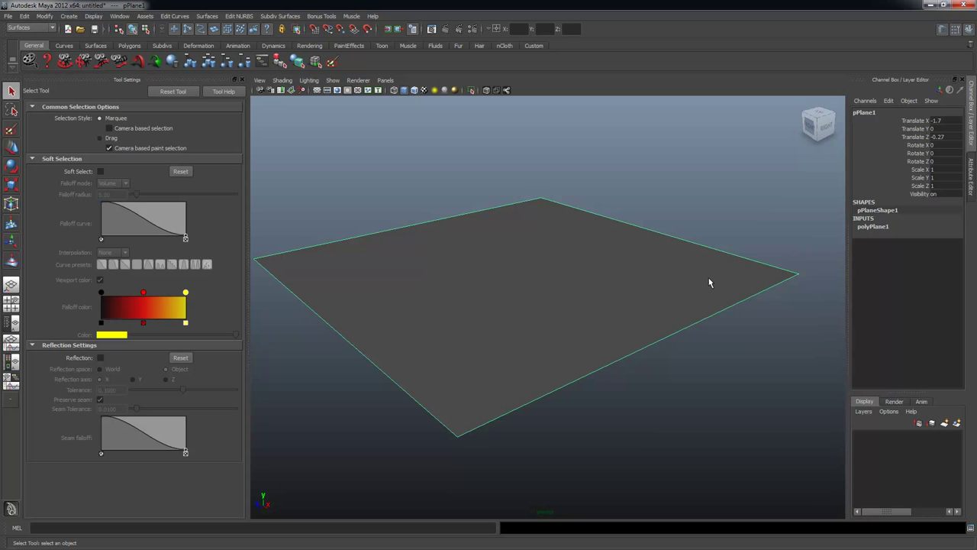
Set the plane's Subdivisions Width and Subdivisions Height to 256 in its polyPlane1 construction inputs.
left_click(874, 226)
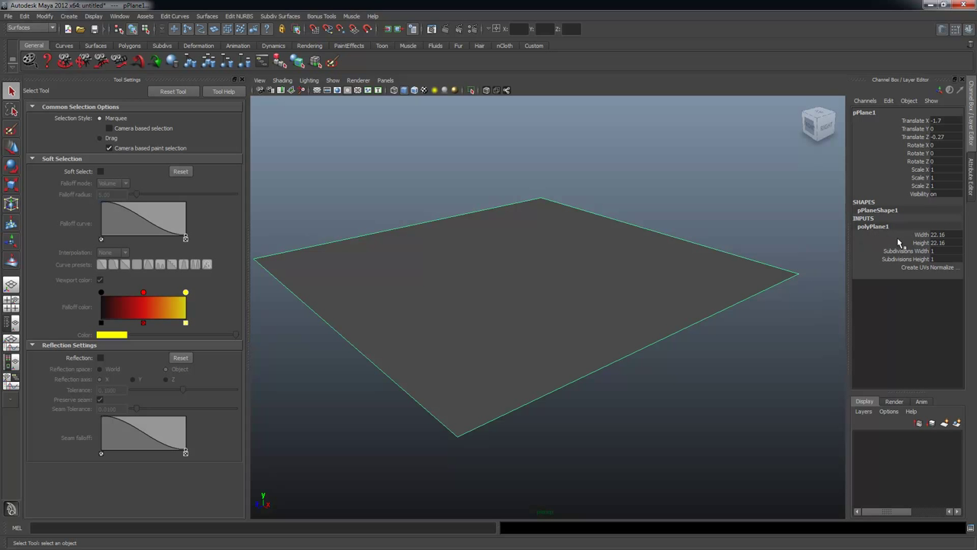
mouse_move(573, 321)
left_mouse_down("alt")
mouse_move(569, 279)
mouse_move(584, 305)
mouse_move(576, 326)
left_mouse_up("alt")
mouse_move(472, 304)
left_mouse_down("alt")
mouse_move(512, 305)
mouse_move(499, 288)
mouse_move(563, 322)
mouse_move(474, 315)
left_mouse_up("alt")
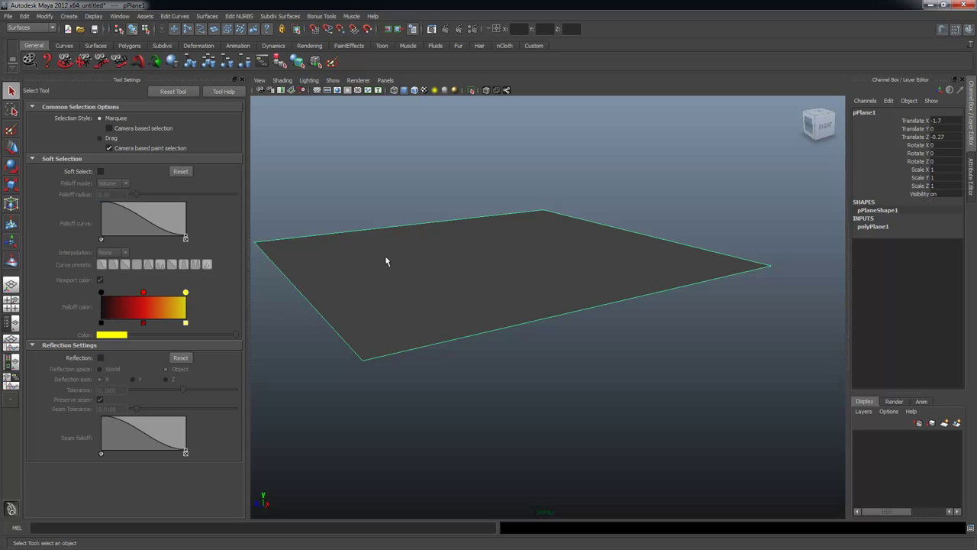
left_click_drag(458, 272, 523, 320, "alt")
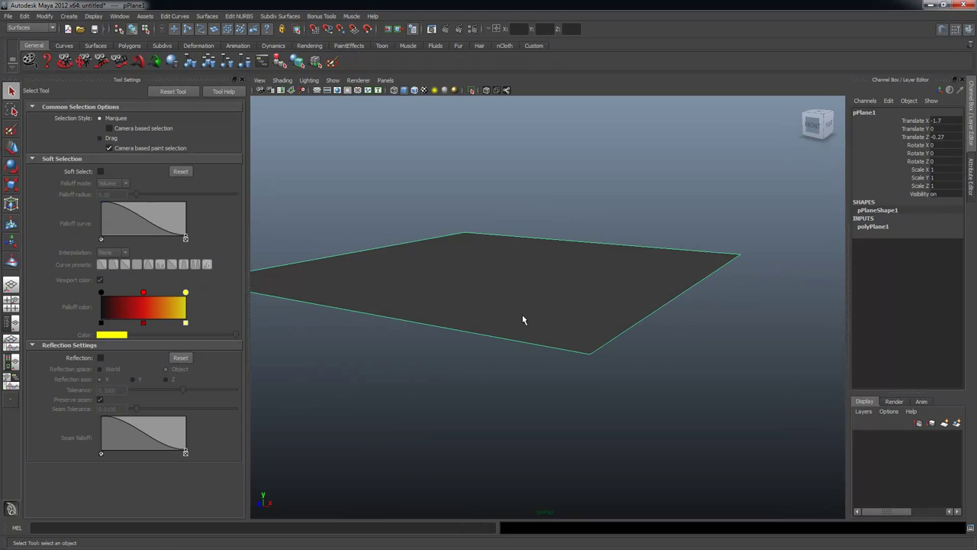
left_click(870, 227)
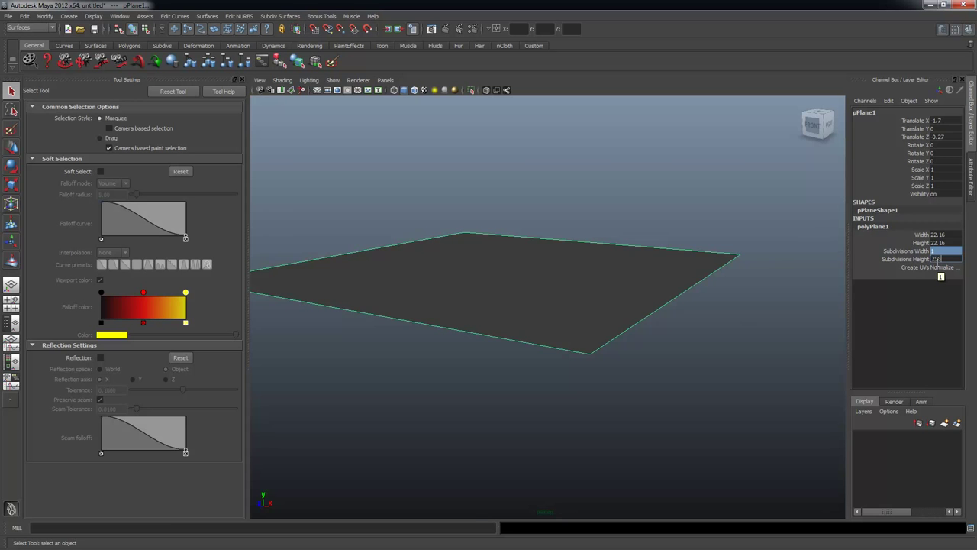
type("250")
key("Return")
right_click_drag(517, 176, 587, 196, "alt")
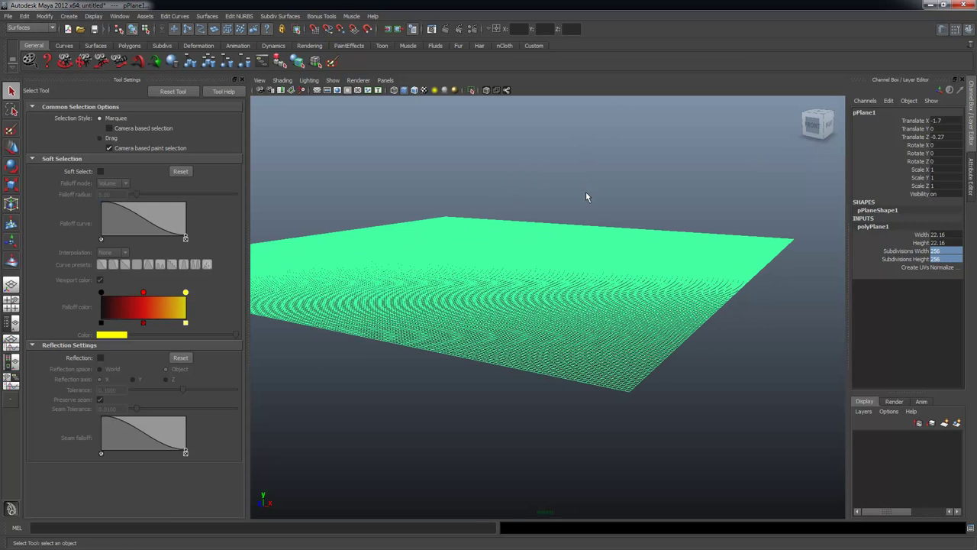
left_click_drag(587, 197, 572, 204, "alt")
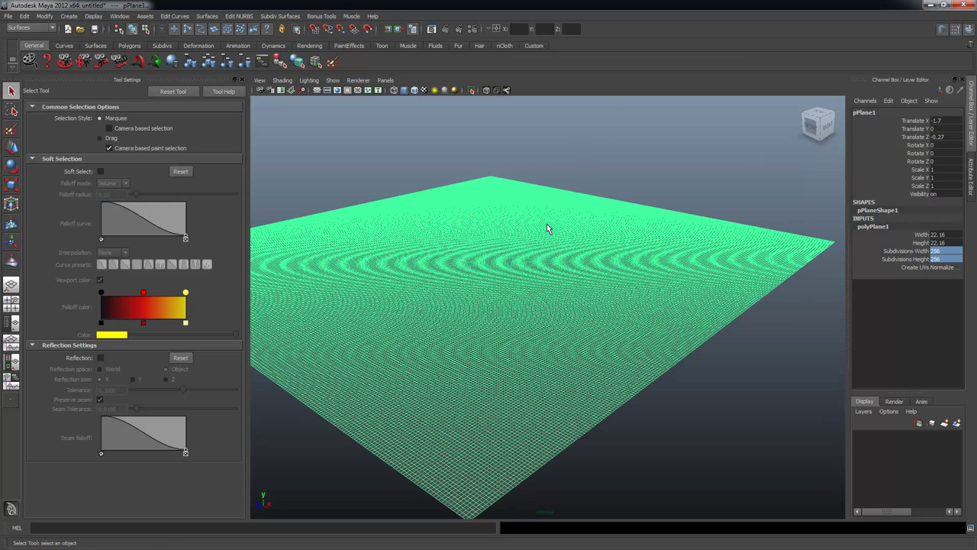
mouse_move(575, 294)
middle_mouse_down("alt")
mouse_move(559, 287)
mouse_move(586, 289)
middle_mouse_up("alt")
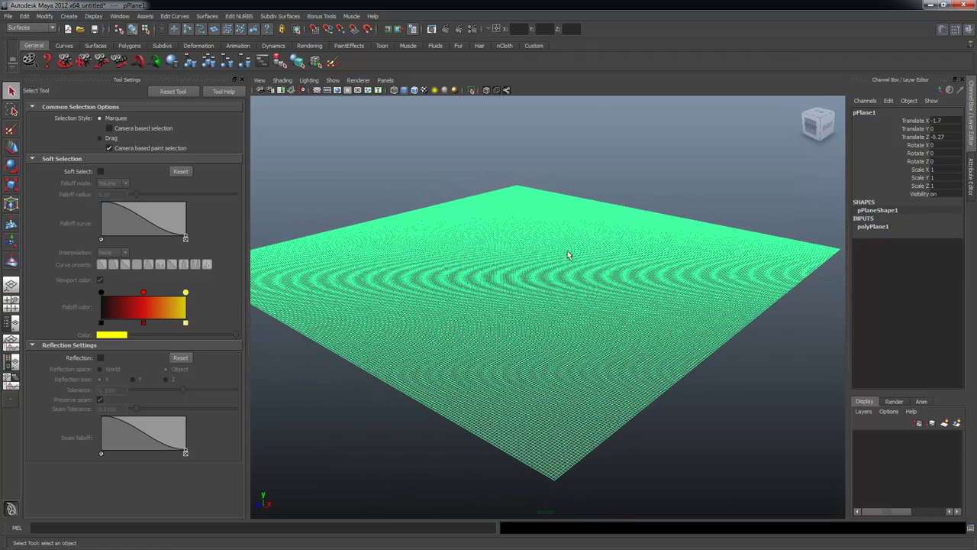
Duplicate the subdivided plane, raise the copy to a Translate Y of 0.486, and leave the copy selected.
left_click_drag(538, 294, 565, 310, "alt")
key("ctrl+d")
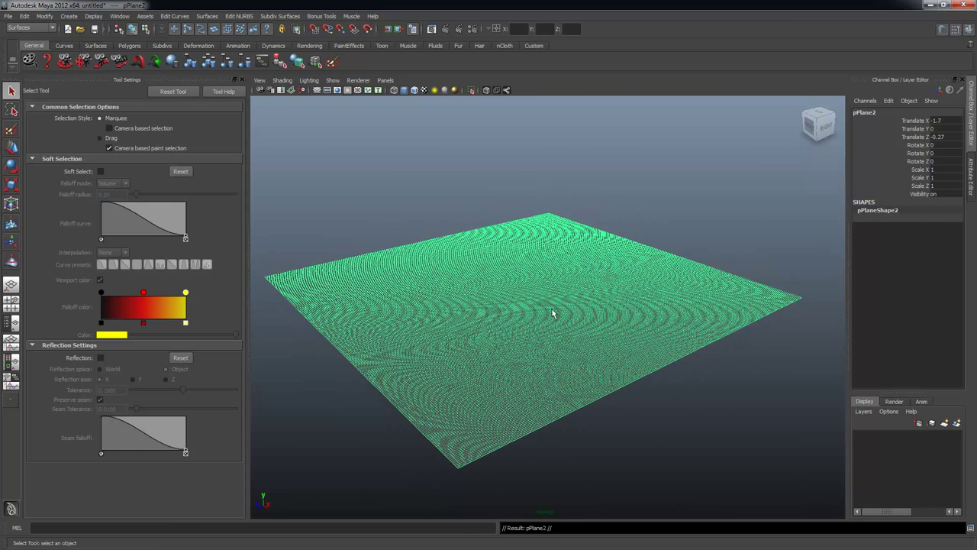
key("w")
left_click_drag(521, 261, 522, 249)
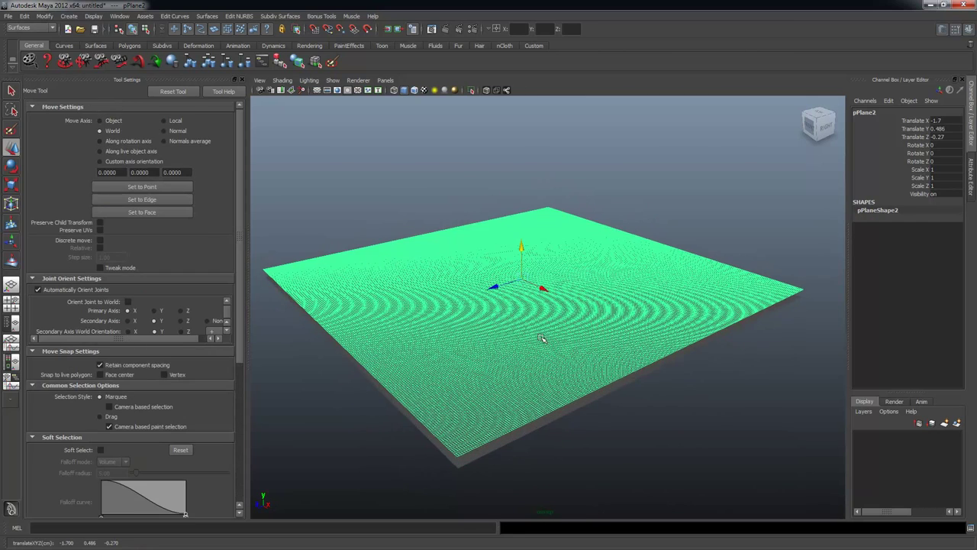
left_click(541, 426)
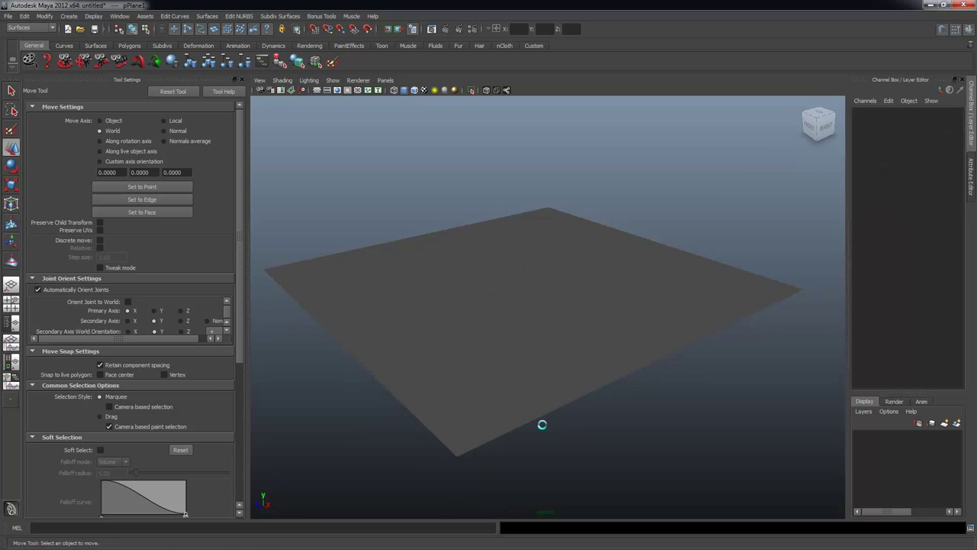
left_click(525, 304)
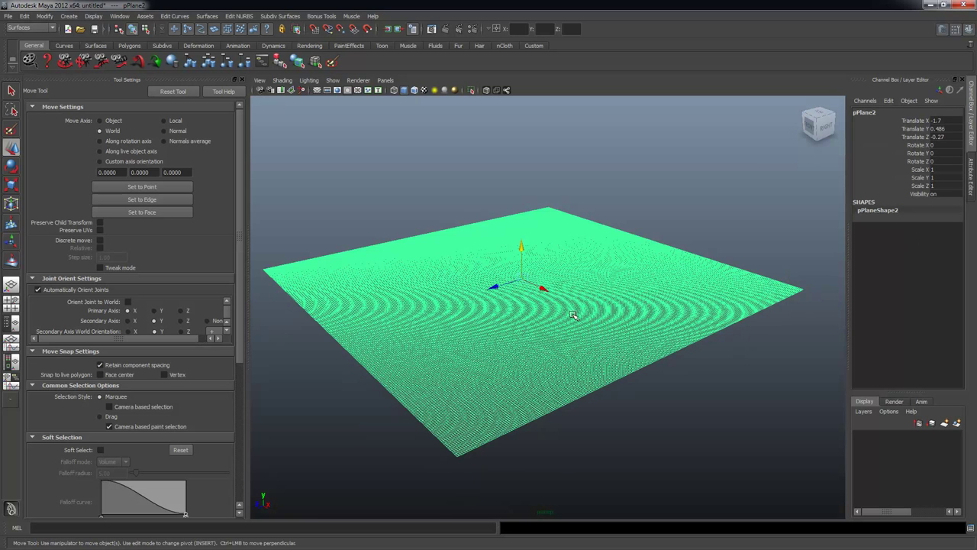
scroll(573, 315, "up", 2)
Activate the Sculpt Geometry tool on the raised plane copy.
key("q")
left_click_drag(566, 286, 603, 286, "alt")
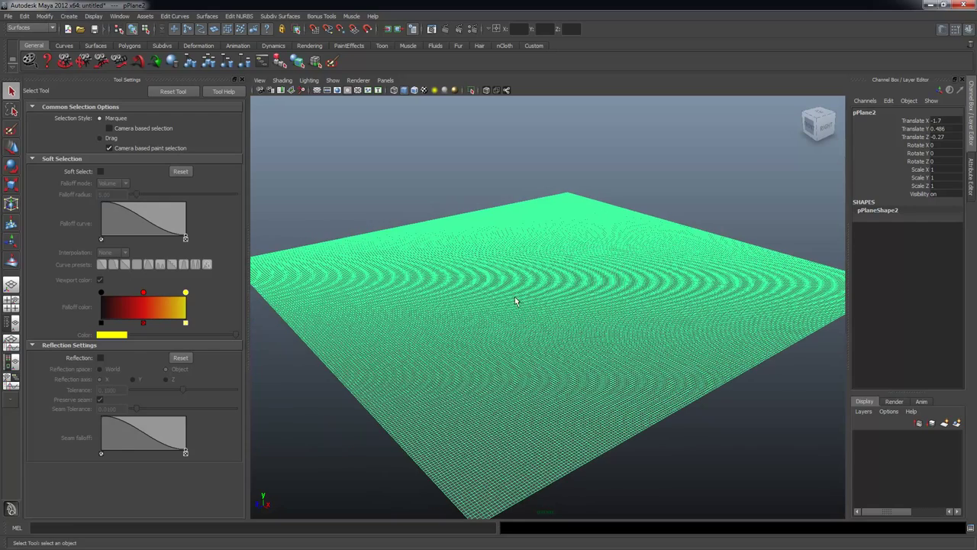
left_click_drag(584, 376, 565, 379, "alt")
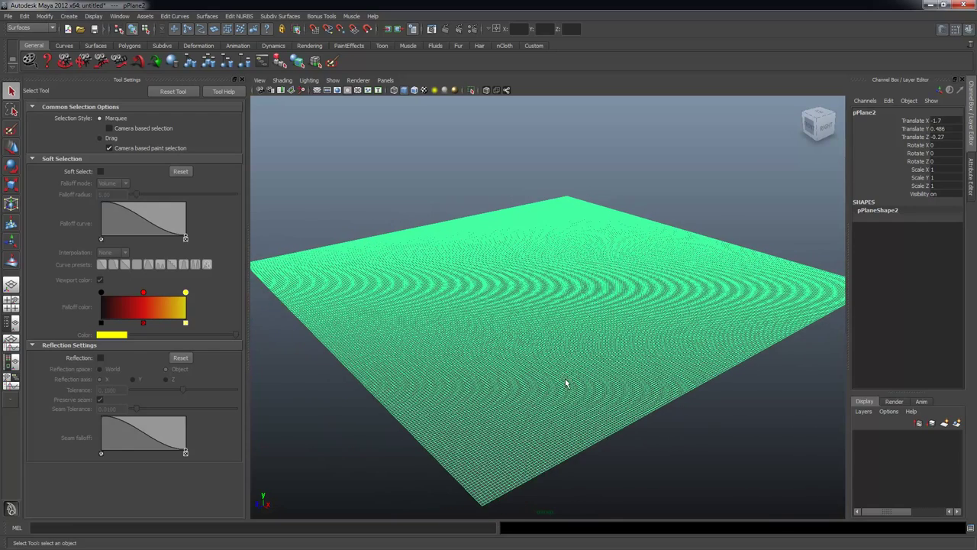
left_click_drag(624, 322, 581, 316, "alt")
middle_click_drag(580, 316, 588, 324, "alt")
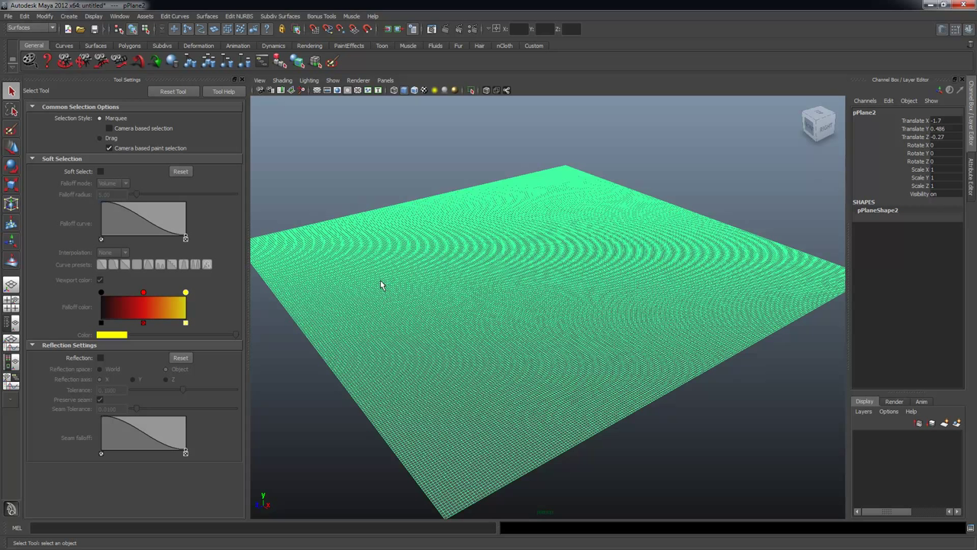
right_click(484, 291)
mouse_move(476, 393)
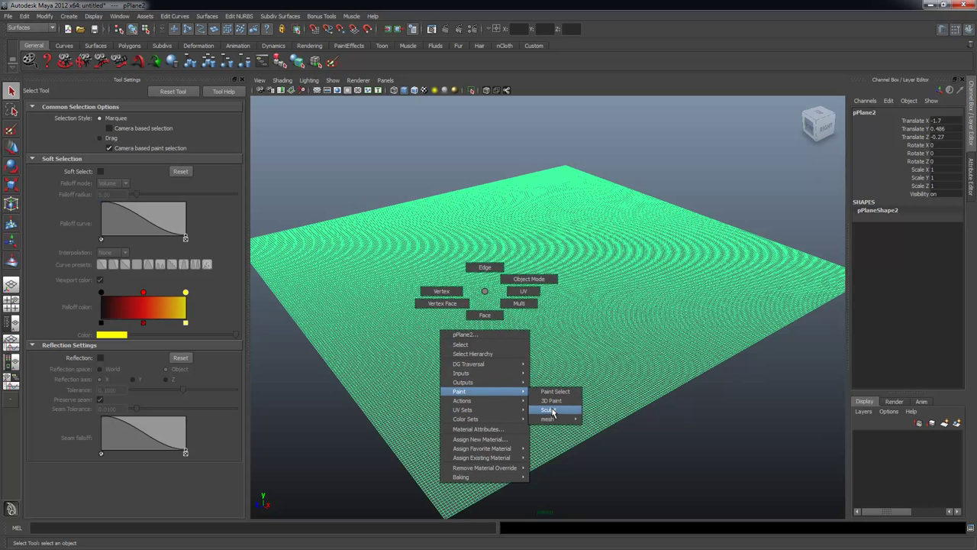
left_click(549, 409)
left_click_drag(524, 306, 549, 303, "alt")
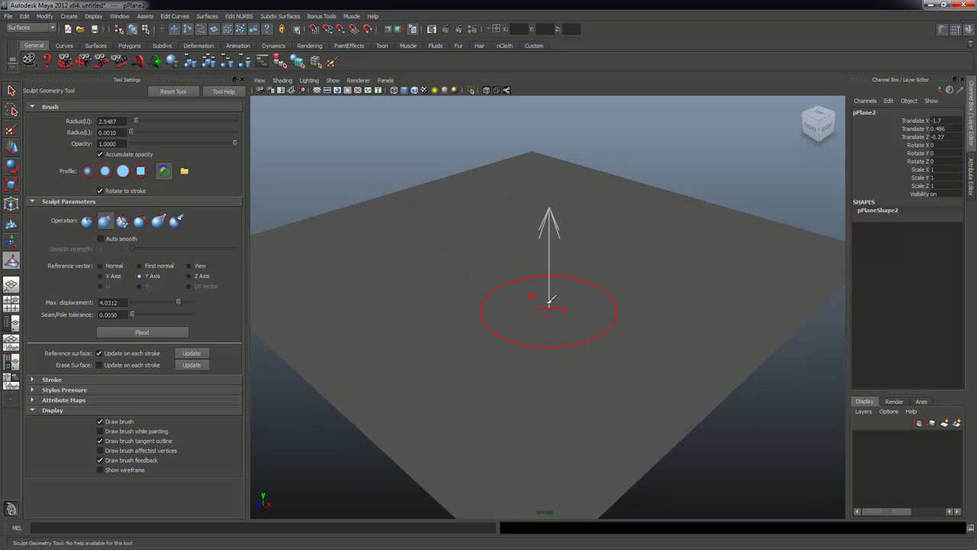
Try sculpting Y-axis mountain ridges on the raised plane at a Max. displacement of 4.0312, then undo the strokes.
mouse_move(483, 236)
left_mouse_down()
mouse_move(458, 252)
mouse_move(474, 282)
left_mouse_up()
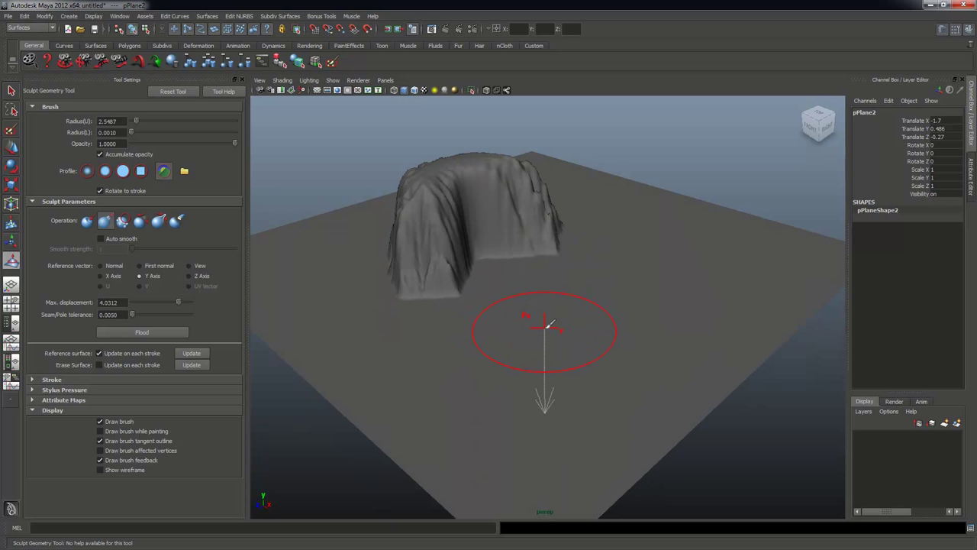
key("ctrl+z")
left_click_drag(557, 312, 559, 297, "alt")
mouse_move(531, 248)
left_mouse_down()
mouse_move(458, 283)
mouse_move(633, 344)
mouse_move(604, 344)
left_mouse_up()
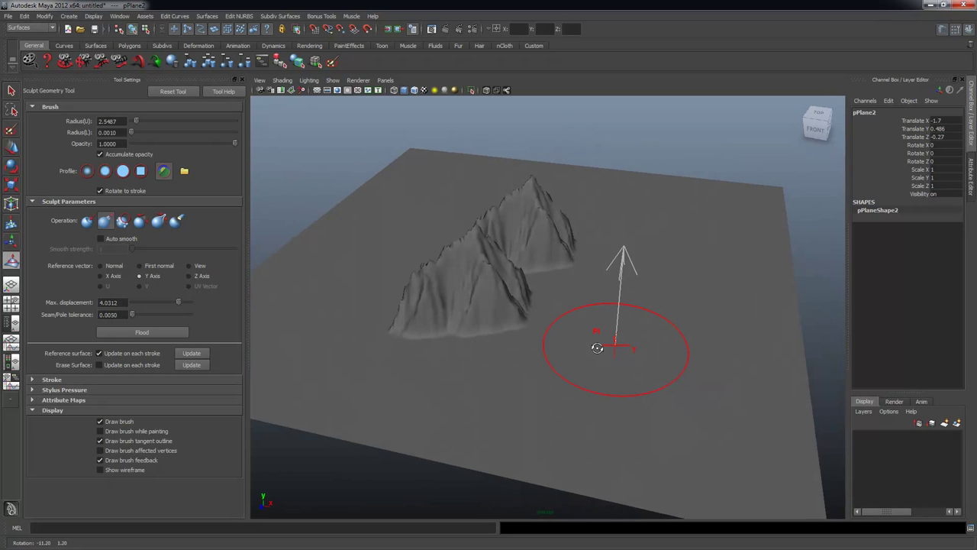
key("ctrl+z")
key("ctrl+z")
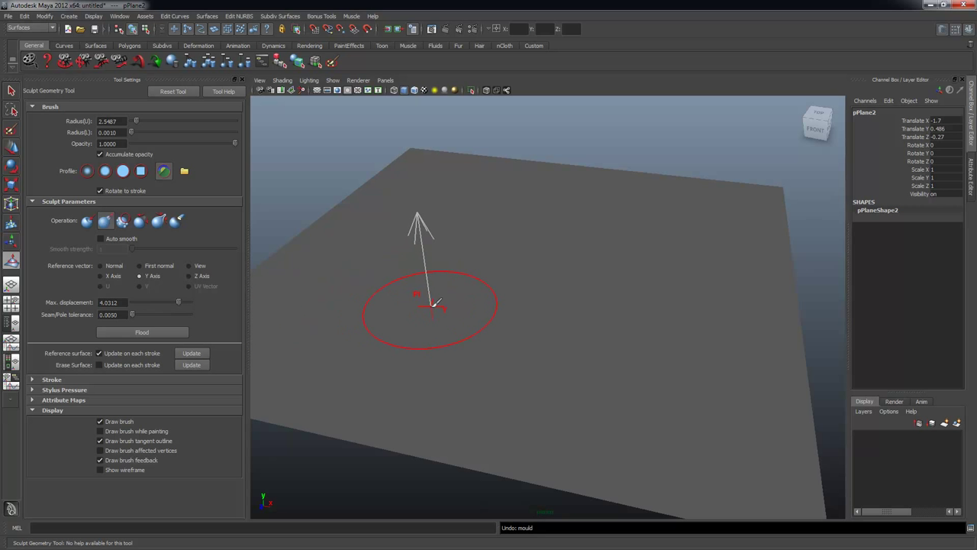
Reduce the brush's Max. displacement to 1.7478, try a curved mountain ridge on the plane, and undo the strokes.
mouse_move(440, 290)
left_mouse_down()
mouse_move(482, 292)
mouse_move(418, 290)
left_mouse_up()
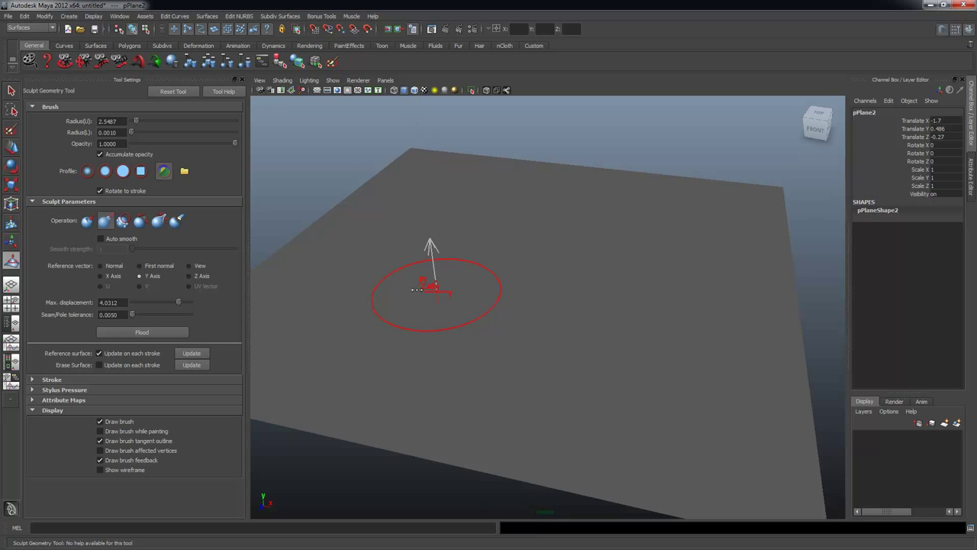
mouse_move(402, 258)
left_mouse_down()
mouse_move(387, 283)
mouse_move(385, 317)
mouse_move(477, 344)
mouse_move(489, 363)
left_mouse_up()
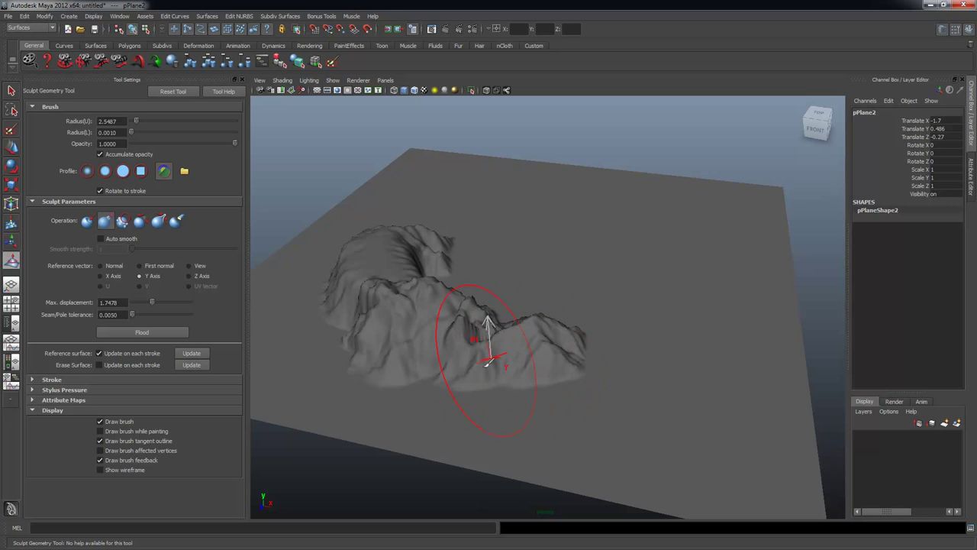
left_click_drag(664, 374, 671, 370, "alt")
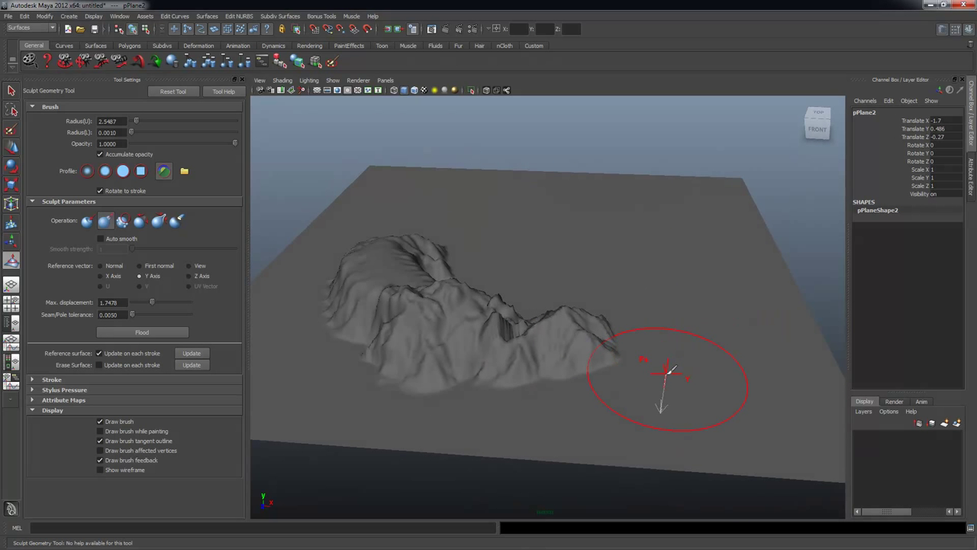
key("ctrl+z")
key("ctrl+z")
key("ctrl+z")
key("ctrl+z")
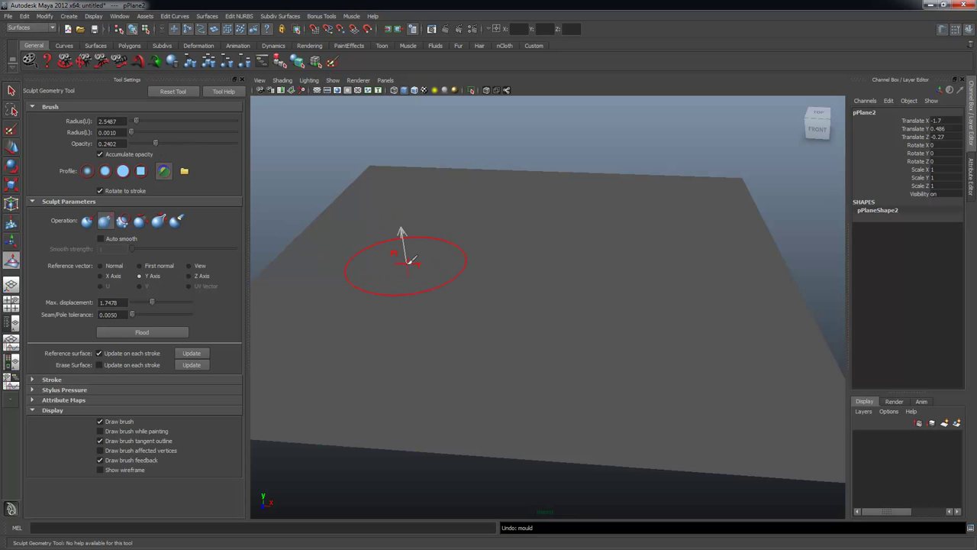
Sculpt a ring of rugged mountains around a flat central basin with the brush opacity at 0.2402, extending the slopes outward.
left_click_drag(410, 261, 421, 264)
mouse_move(483, 313)
left_mouse_down("alt")
mouse_move(447, 286)
mouse_move(465, 298)
mouse_move(620, 322)
left_mouse_up("alt")
mouse_move(465, 345)
left_mouse_down()
mouse_move(465, 288)
mouse_move(483, 302)
left_mouse_up()
mouse_move(499, 314)
left_mouse_down("alt")
mouse_move(590, 338)
mouse_move(460, 319)
mouse_move(382, 264)
mouse_move(443, 231)
mouse_move(504, 228)
mouse_move(650, 269)
mouse_move(650, 336)
mouse_move(676, 356)
mouse_move(621, 254)
left_mouse_up("alt")
left_click(417, 311)
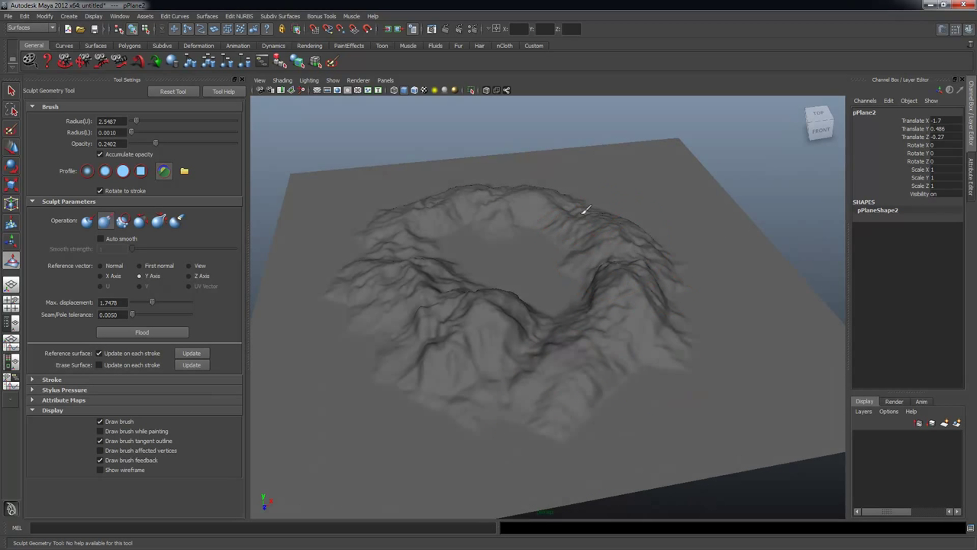
mouse_move(407, 242)
left_mouse_down()
mouse_move(349, 268)
mouse_move(325, 302)
mouse_move(373, 355)
mouse_move(564, 403)
mouse_move(589, 400)
left_mouse_up()
mouse_move(610, 385)
left_mouse_down()
mouse_move(650, 379)
mouse_move(712, 310)
mouse_move(699, 298)
left_mouse_up()
left_click_drag(664, 301, 755, 284, "alt")
mouse_move(599, 174)
left_mouse_down()
mouse_move(425, 212)
mouse_move(340, 302)
mouse_move(334, 371)
mouse_move(519, 428)
left_mouse_up()
left_click_drag(720, 404, 752, 410, "alt")
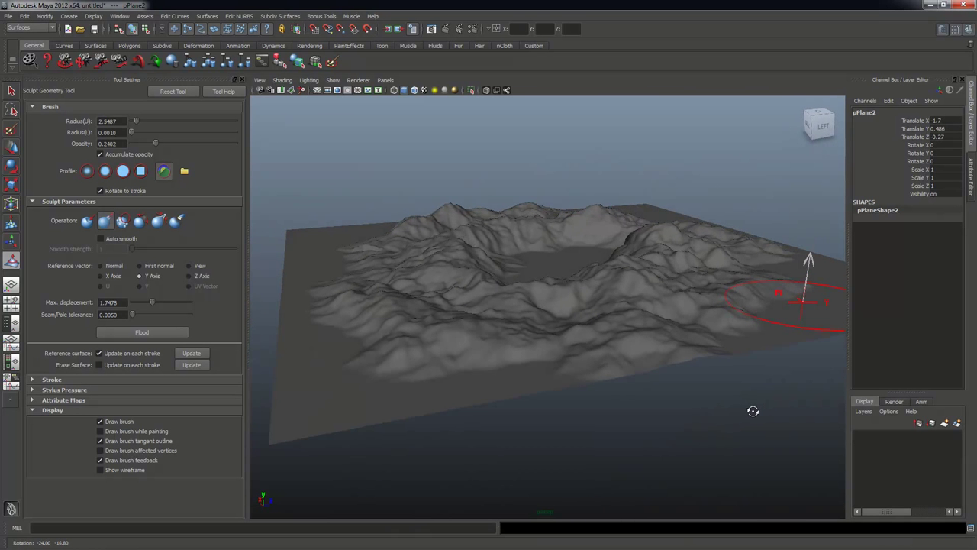
Flood the whole sculpted terrain with the current sculpt brush settings and inspect the mountains from several angles.
right_click_drag(560, 348, 643, 350, "alt")
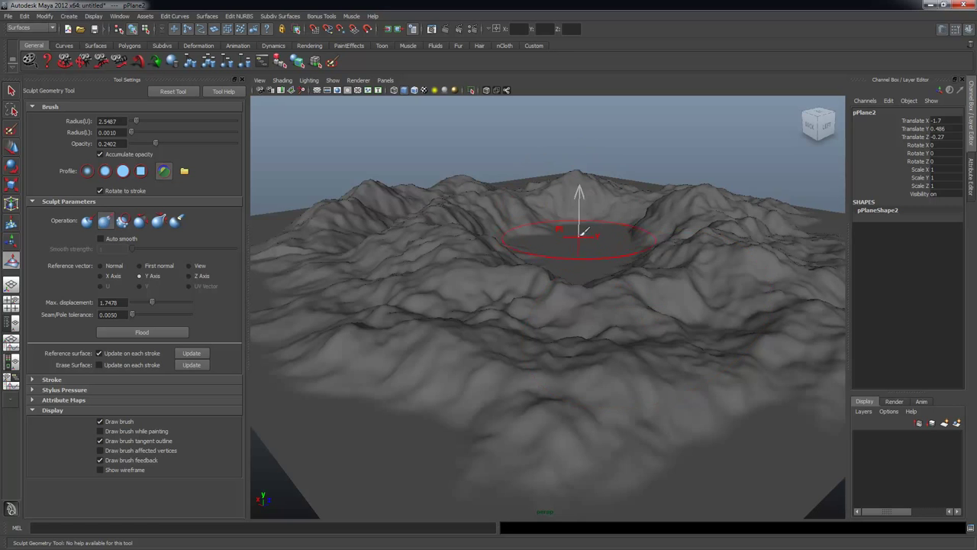
mouse_move(578, 268)
left_mouse_down("alt")
mouse_move(578, 279)
mouse_move(458, 294)
mouse_move(488, 251)
mouse_move(534, 275)
left_mouse_up("alt")
mouse_move(534, 275)
right_mouse_down("alt")
mouse_move(496, 273)
mouse_move(450, 252)
right_mouse_up("alt")
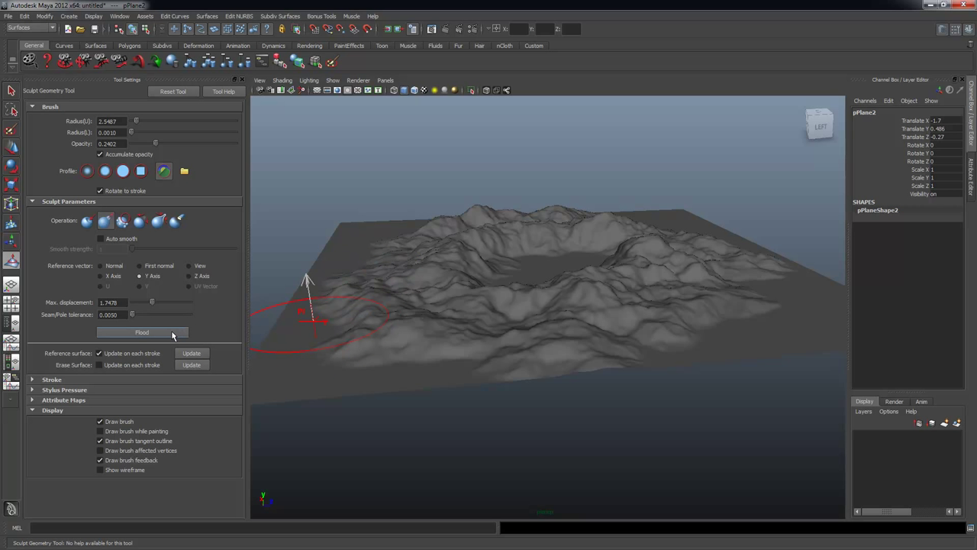
mouse_move(334, 306)
left_mouse_down("alt")
mouse_move(436, 309)
mouse_move(432, 324)
mouse_move(430, 310)
left_mouse_up("alt")
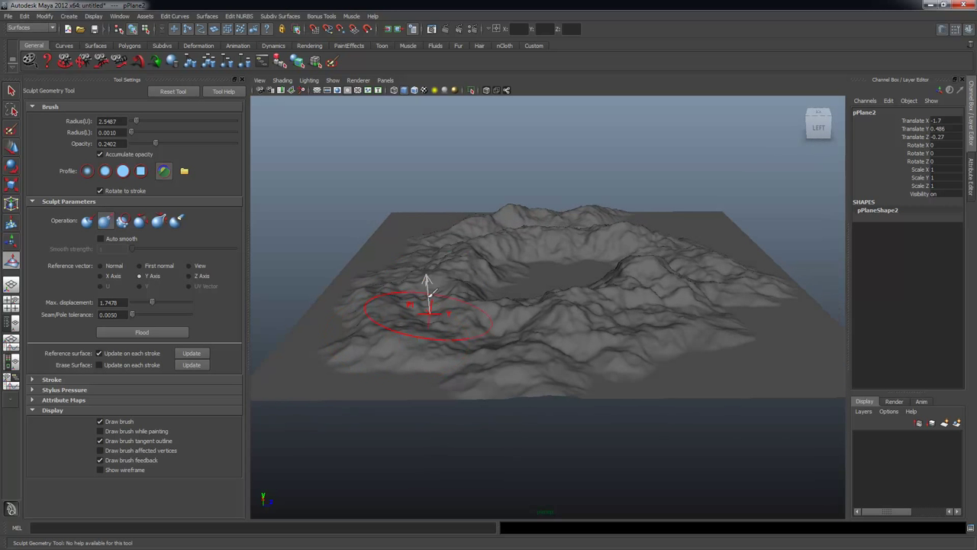
left_click(160, 331)
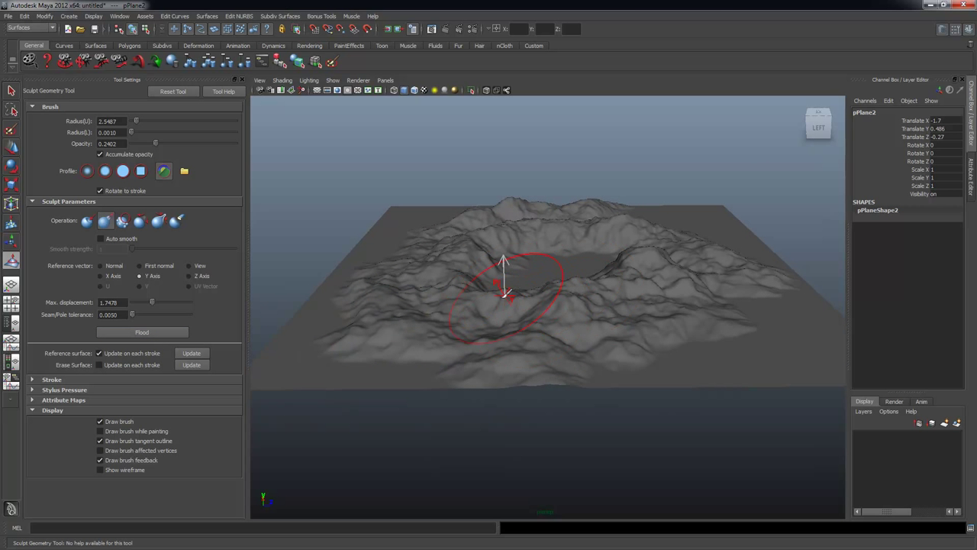
left_click_drag(491, 283, 283, 305, "alt")
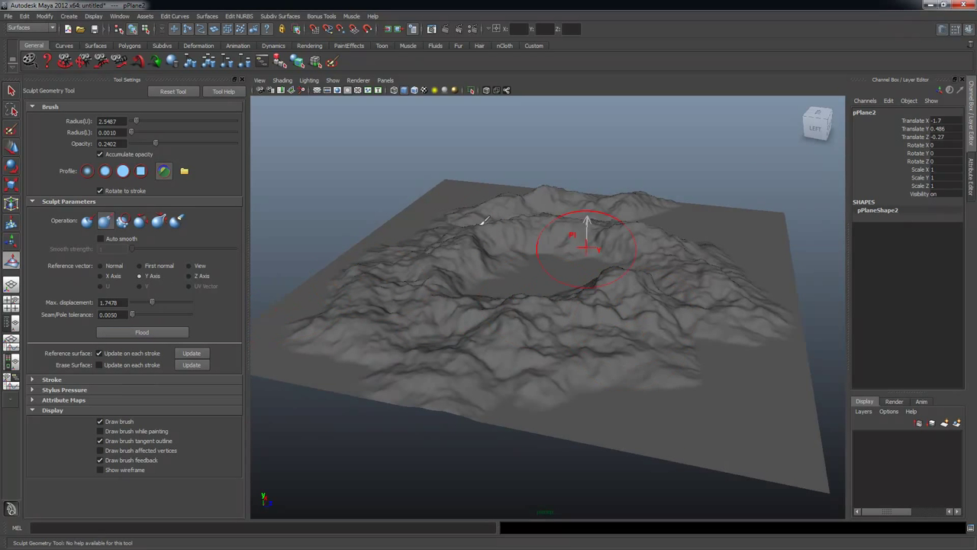
mouse_move(545, 290)
left_mouse_down("alt")
mouse_move(554, 270)
mouse_move(539, 288)
left_mouse_up("alt")
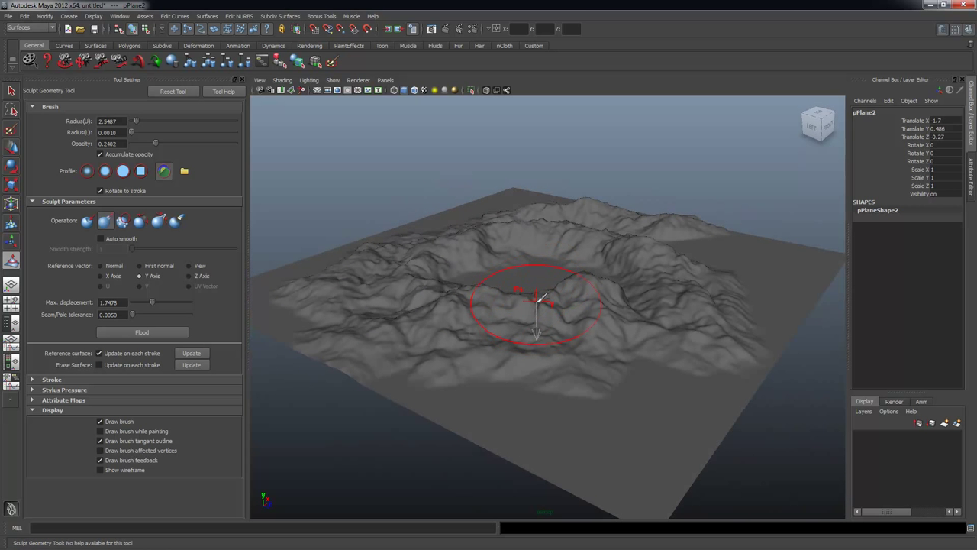
Undo the flood and the most recent sculpt strokes on the terrain.
key("ctrl+z")
key("ctrl+z")
key("ctrl+z")
key("ctrl+z")
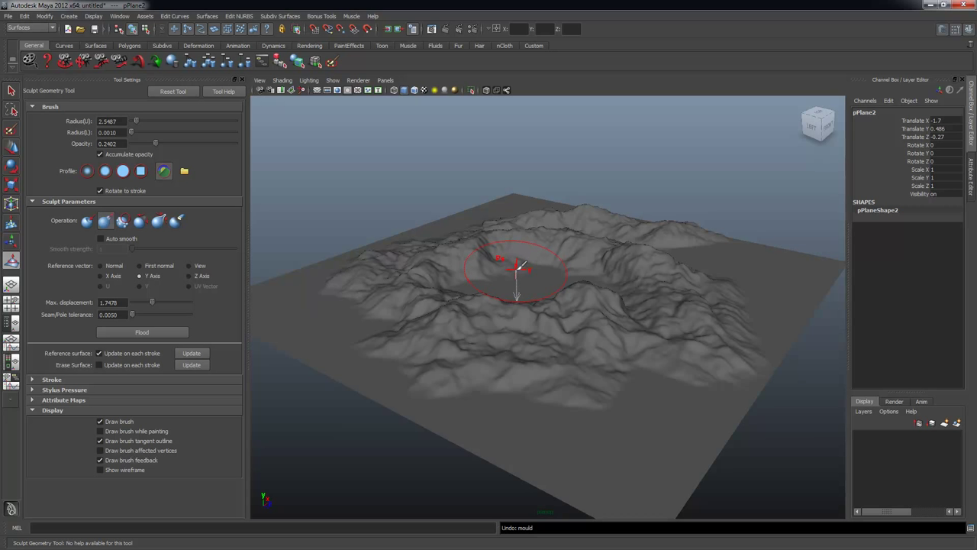
Review the Stroke and Stylus Pressure settings of the Sculpt Geometry tool, then collapse both sections.
left_click(39, 380)
left_click_drag(237, 356, 238, 413)
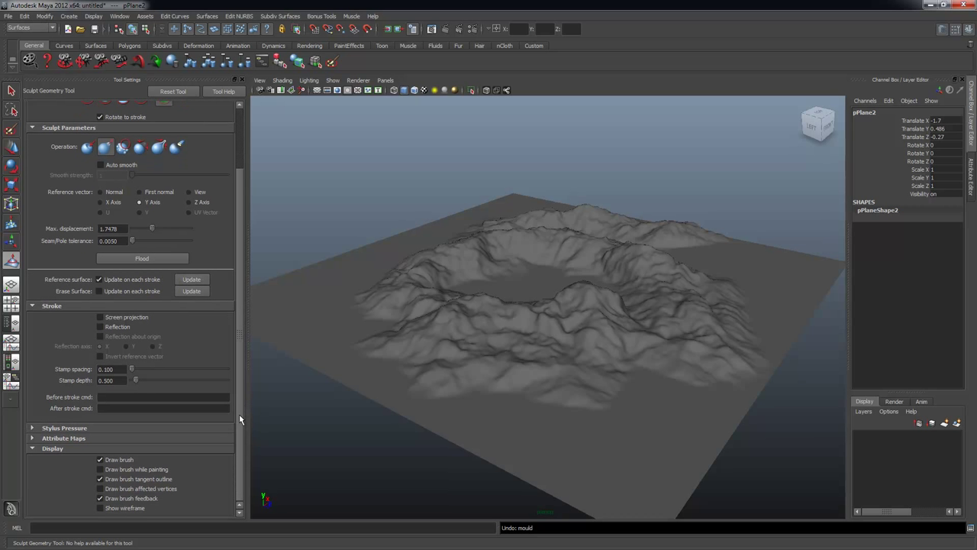
left_click(33, 307)
left_click(44, 390)
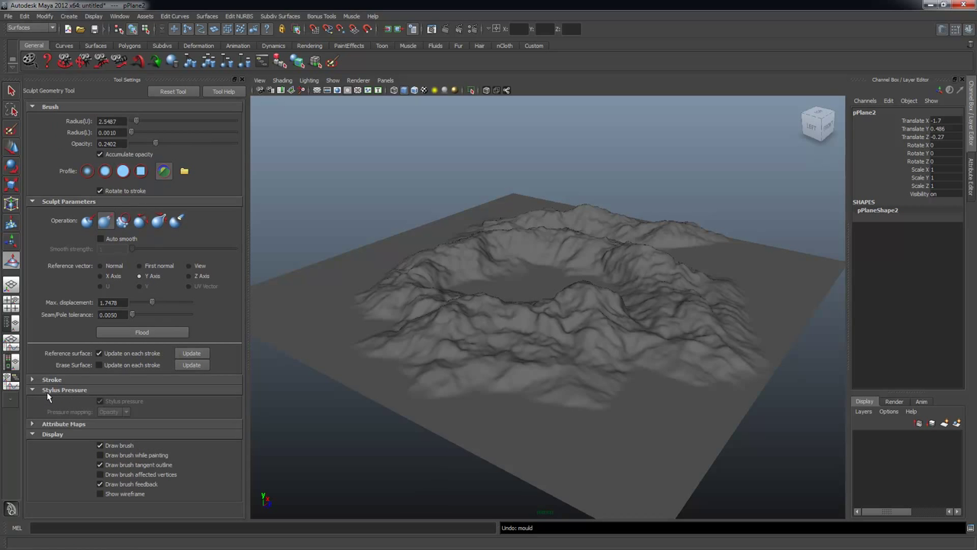
left_click(37, 390)
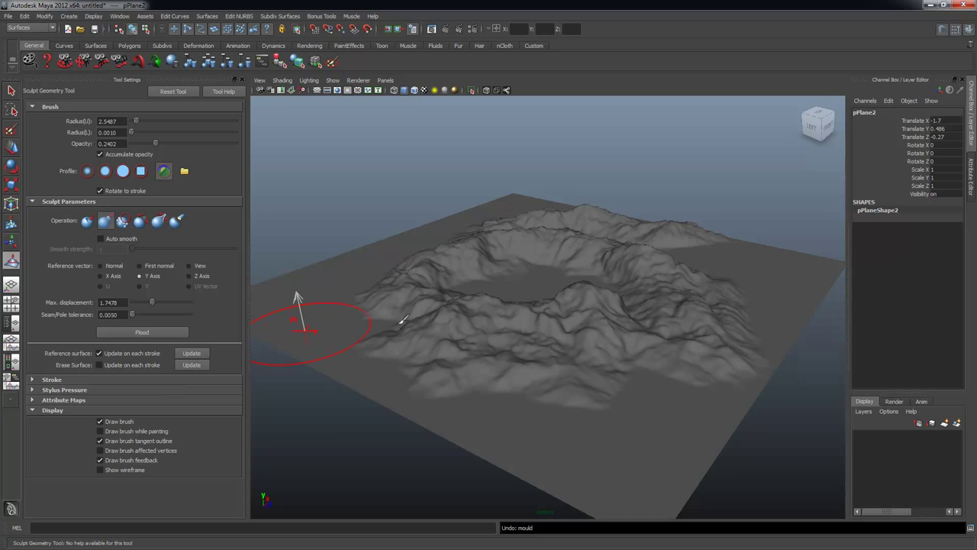
Undo the mountain sculpting strokes one after another until only a small bump is left on the plane.
key("ctrl+z")
key("ctrl+z")
key("ctrl+z")
key("ctrl+z")
key("ctrl+z")
key("ctrl+z")
key("ctrl+z")
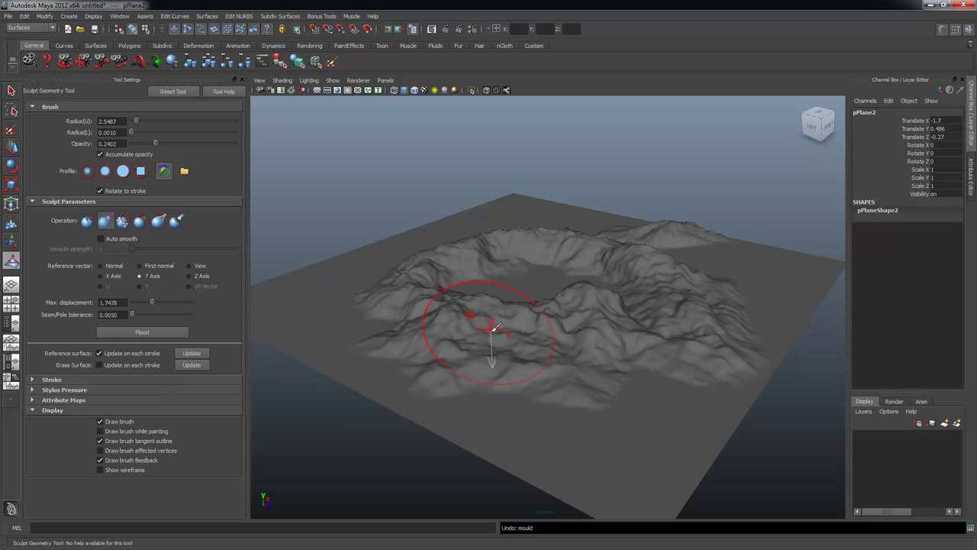
key("ctrl+z")
key("ctrl+z")
key("ctrl+z")
key("ctrl+z")
key("ctrl+z")
key("ctrl+z")
key("ctrl+z")
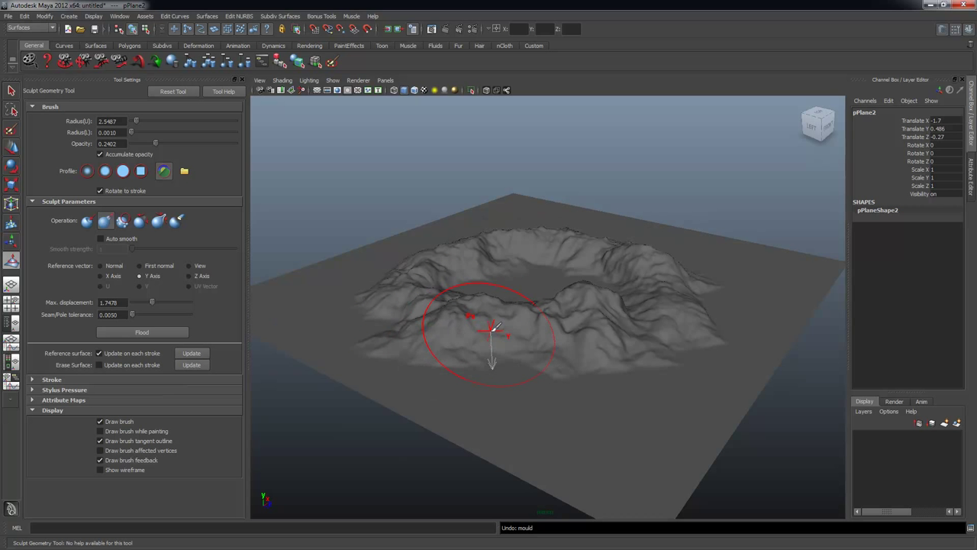
key("ctrl+z")
key("ctrl+z")
key("ctrl+z")
key("ctrl+z")
key("ctrl+z")
key("ctrl+z")
key("ctrl+z")
key("ctrl+z")
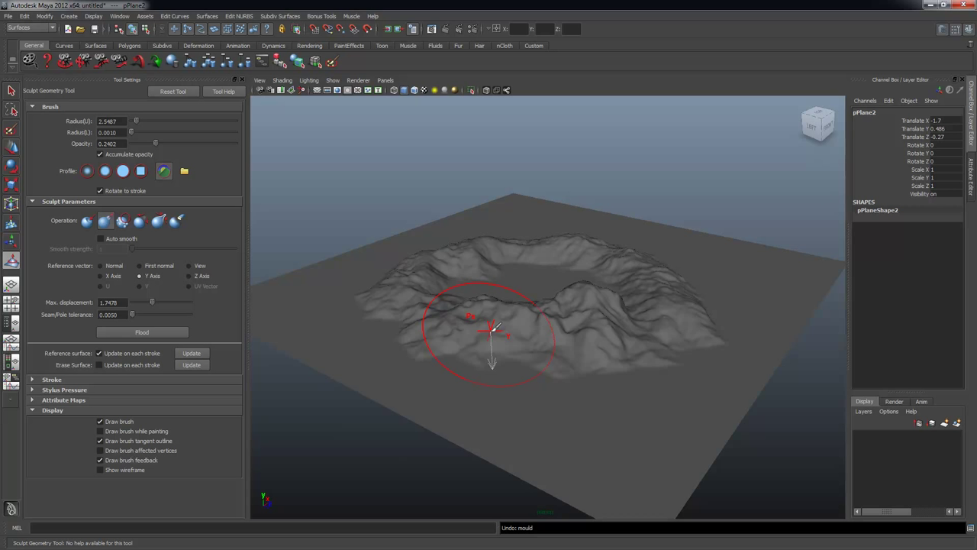
key("ctrl+z")
key("ctrl+z")
key("ctrl+z")
key("ctrl+z")
key("ctrl+z")
key("ctrl+z")
key("ctrl+z")
key("ctrl+z")
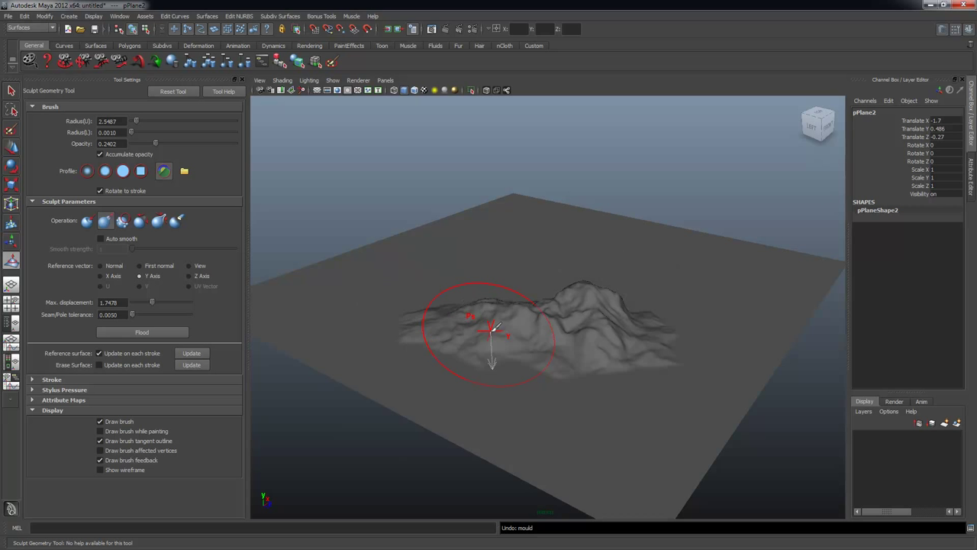
key("ctrl+z")
key("ctrl+z")
key("ctrl+z")
key("ctrl+z")
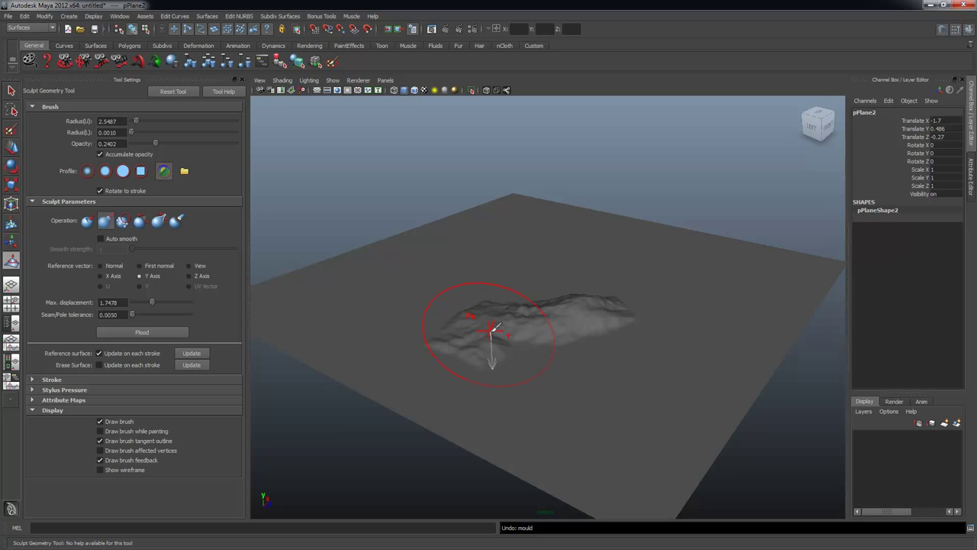
key("ctrl+z")
Switch to the Select tool, delete the sculpted plane copy, and close the Tool Settings.
mouse_move(561, 305)
left_mouse_down("alt")
mouse_move(603, 296)
mouse_move(600, 305)
mouse_move(563, 307)
left_mouse_up("alt")
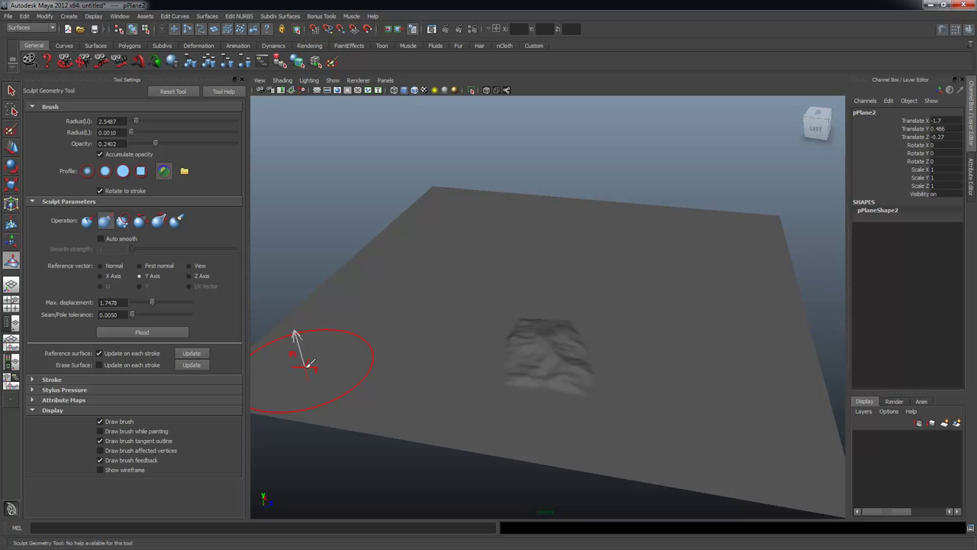
mouse_move(617, 328)
left_mouse_down("alt")
mouse_move(519, 338)
mouse_move(526, 335)
left_mouse_up("alt")
key("q")
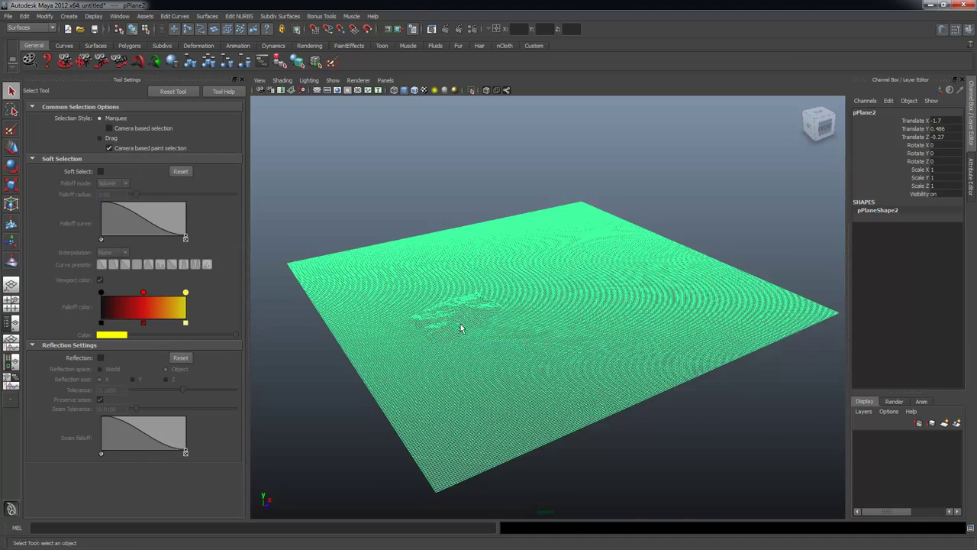
right_click_drag(461, 328, 514, 329, "alt")
left_click_drag(514, 329, 603, 330, "alt")
right_click_drag(603, 329, 585, 331, "alt")
left_click_drag(585, 330, 558, 331, "alt")
scroll(628, 344, "up", 6)
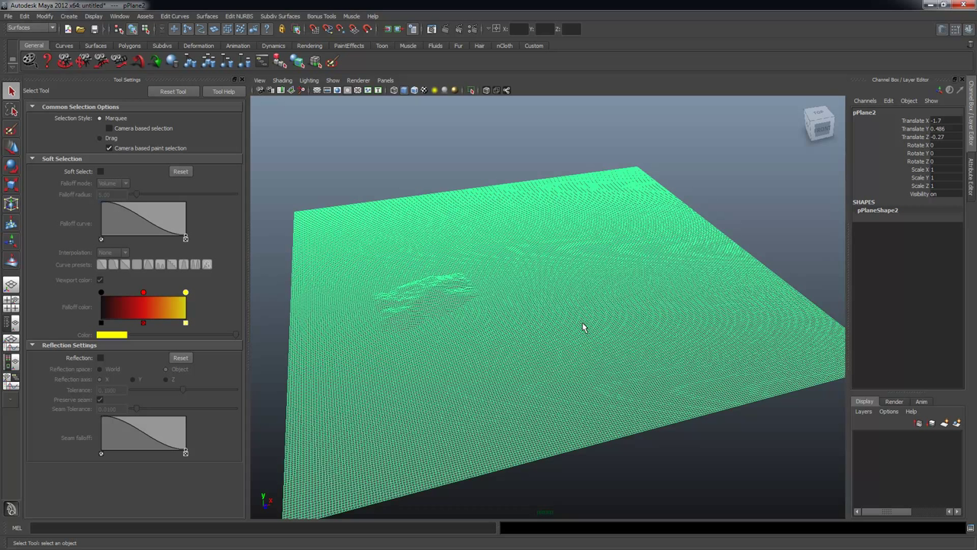
key("Delete")
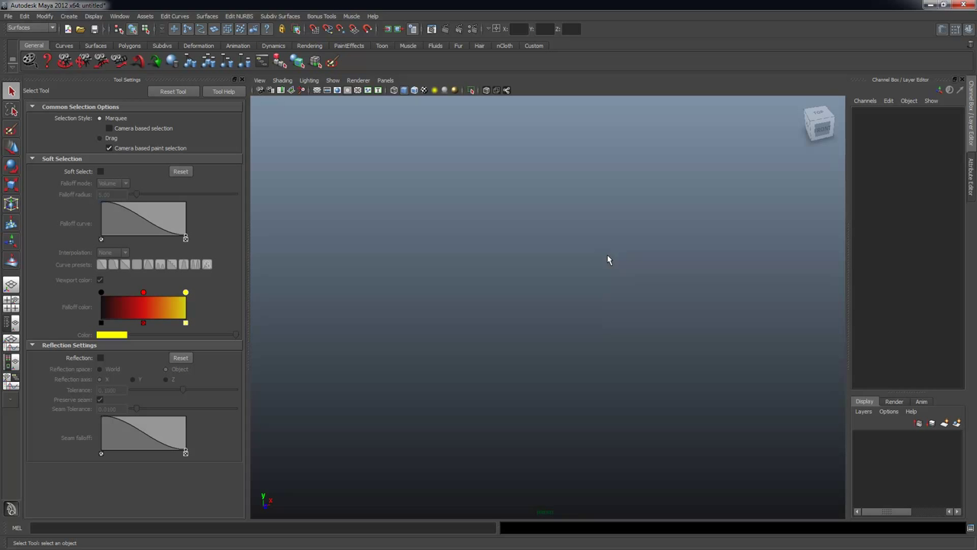
left_click(242, 80)
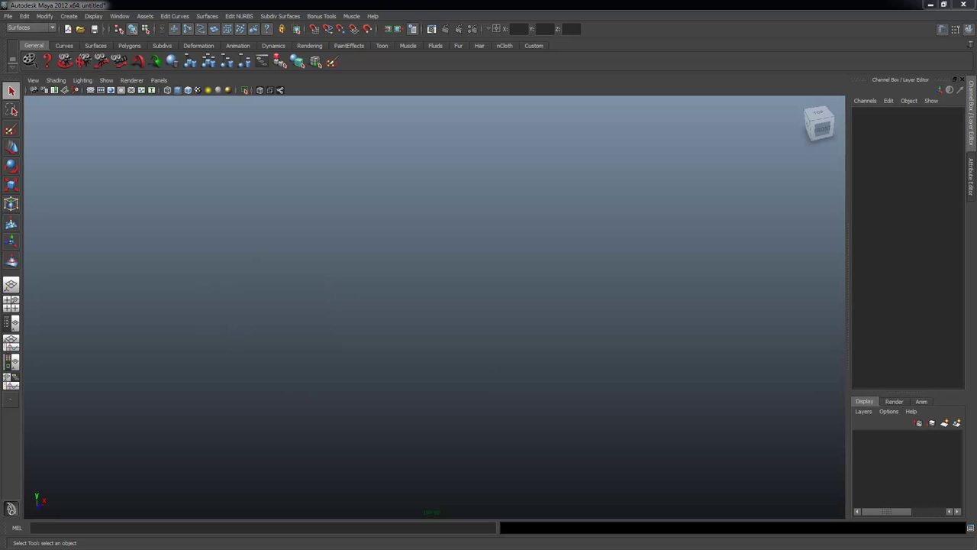
Switch to the web browser, search Google Images for "close encounters", and open the picture of the flat-topped mountain under red lights.
left_click_drag(0, 43, 399, 37)
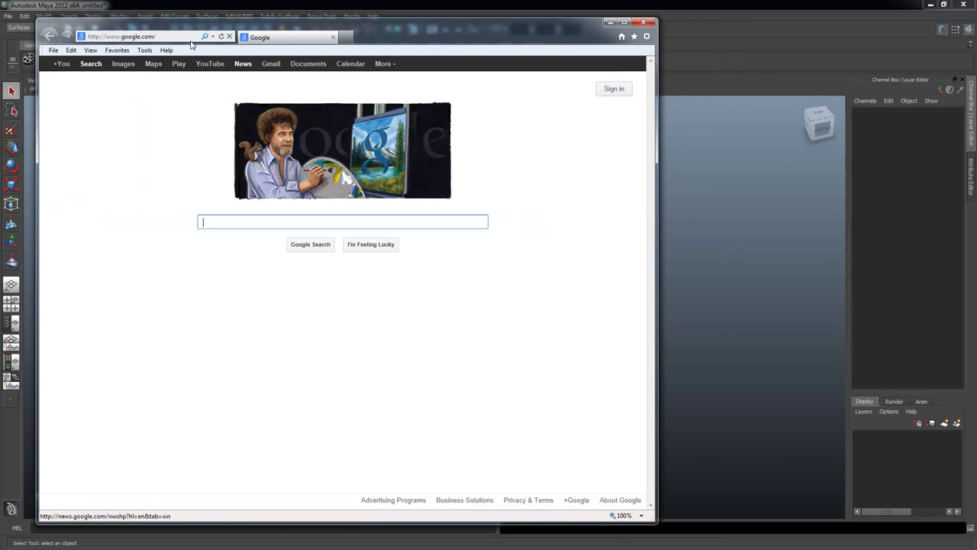
left_click(122, 63)
left_click(241, 221)
type("close encounters")
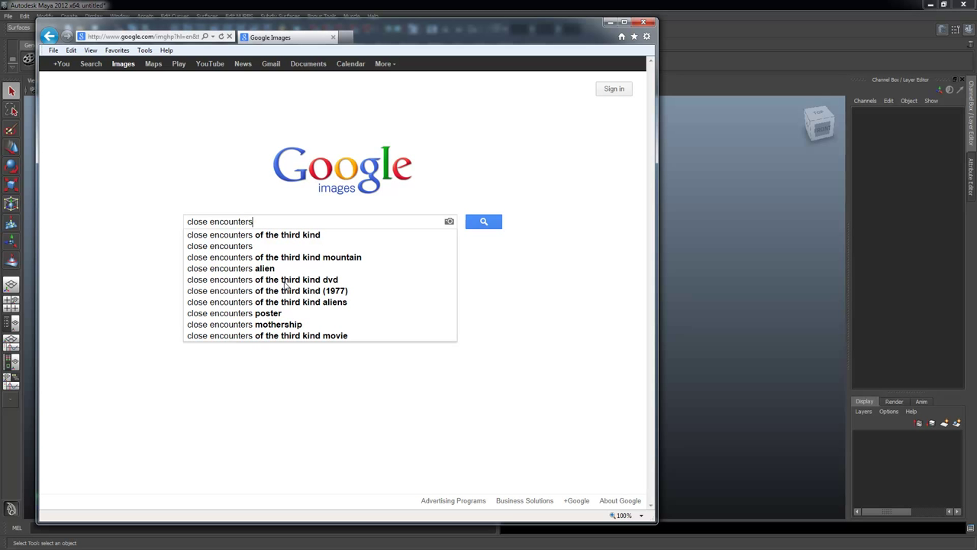
key("Return")
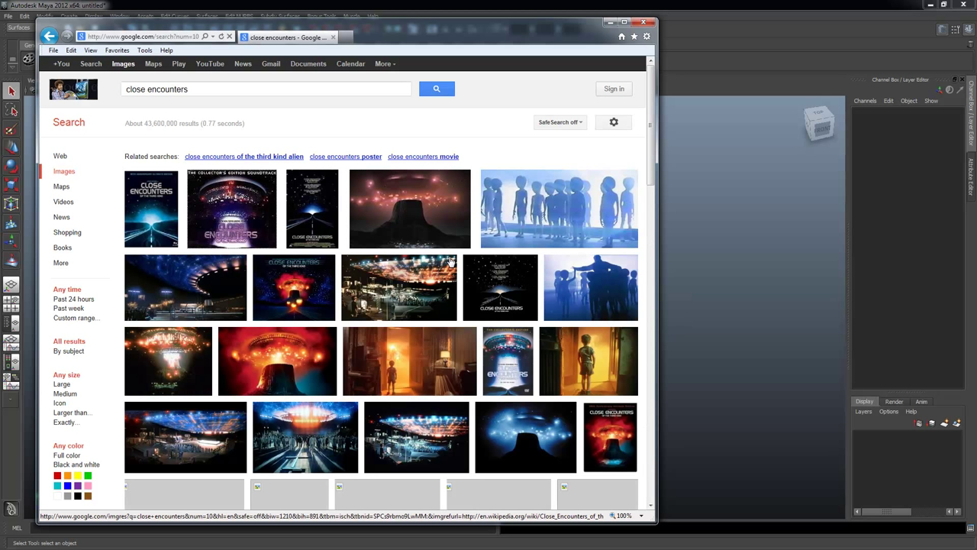
left_click(416, 218)
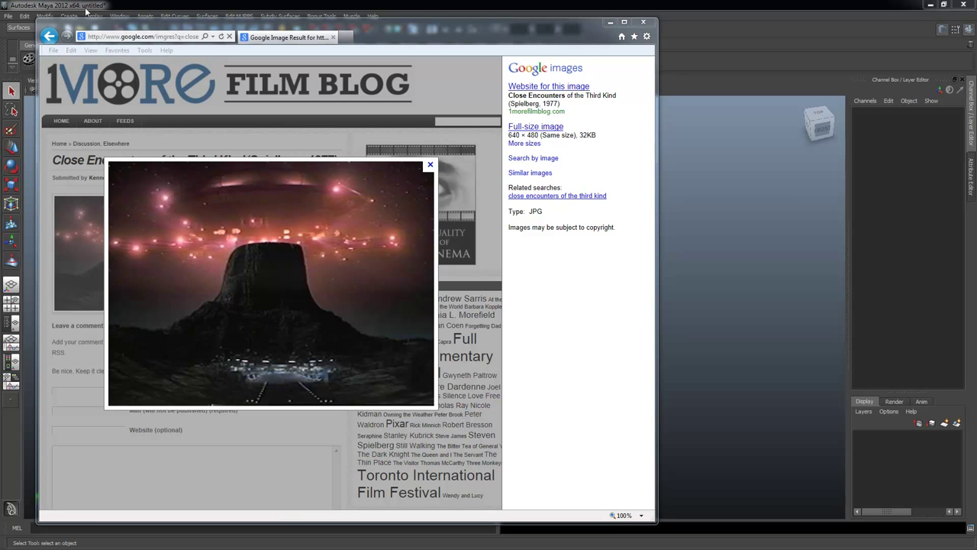
Open a new browser window and search Google for "how tall is the devils tower in wyoming".
left_click_drag(0, 48, 525, 44)
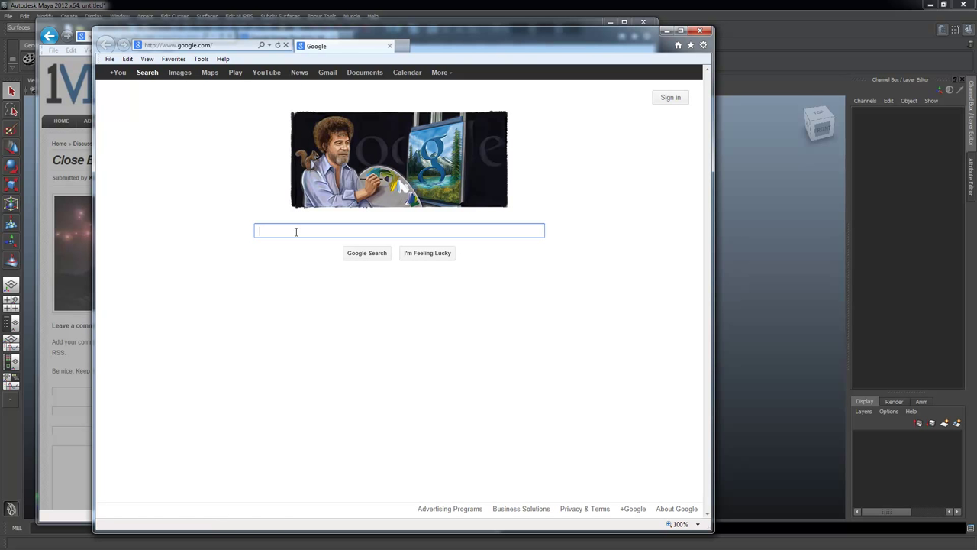
type("how ")
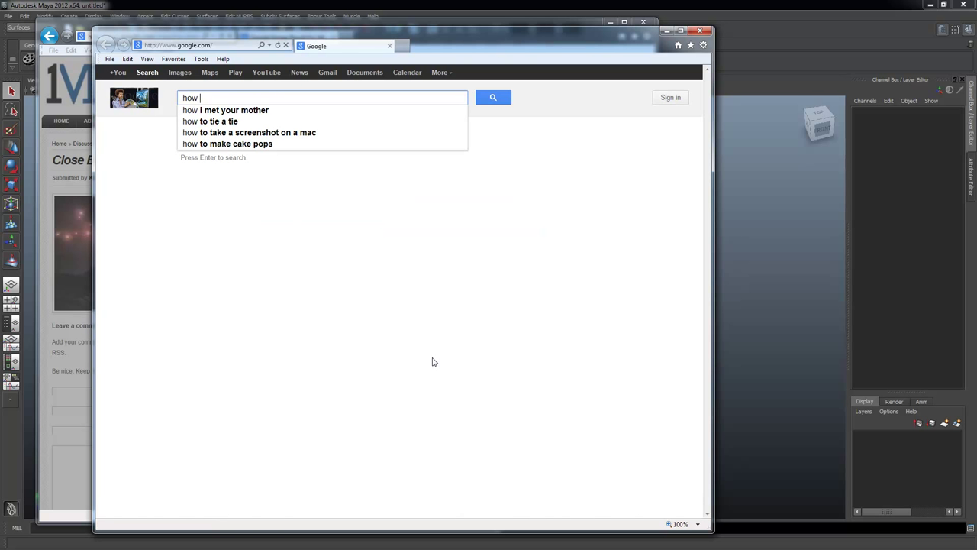
type("tall is is d")
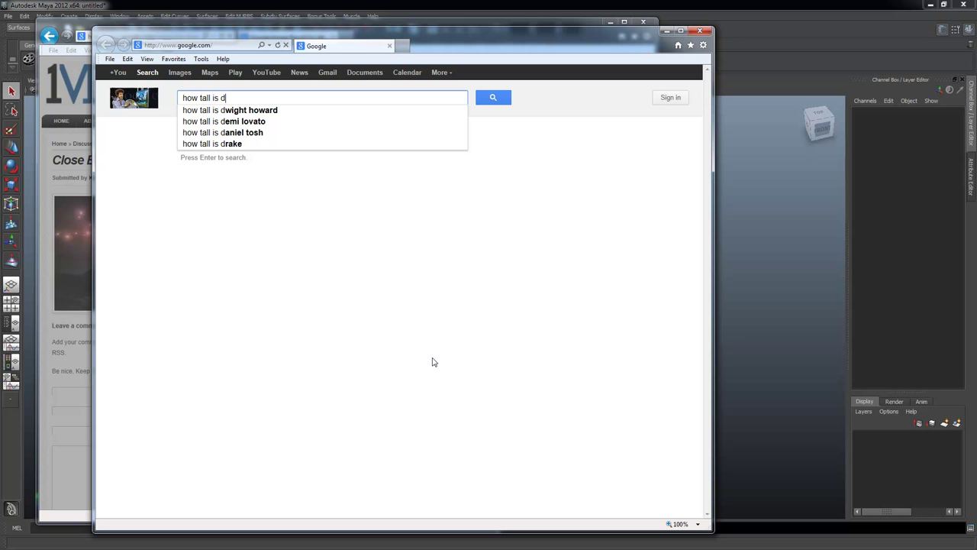
type("evi")
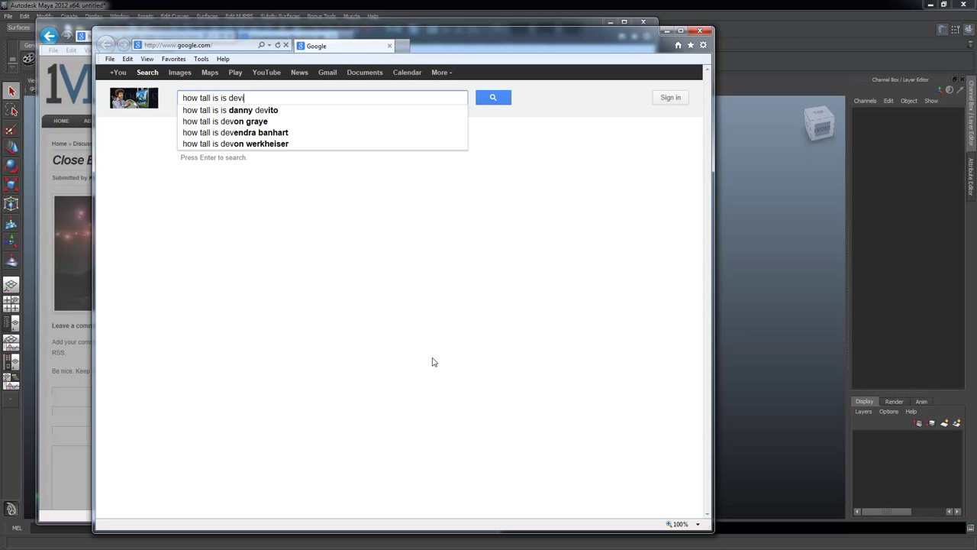
type("ls t")
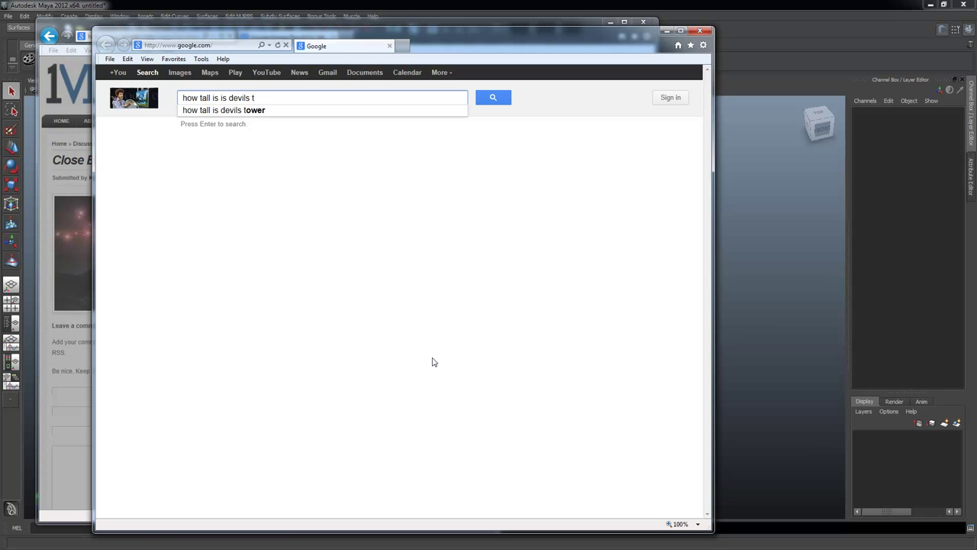
left_click(294, 135)
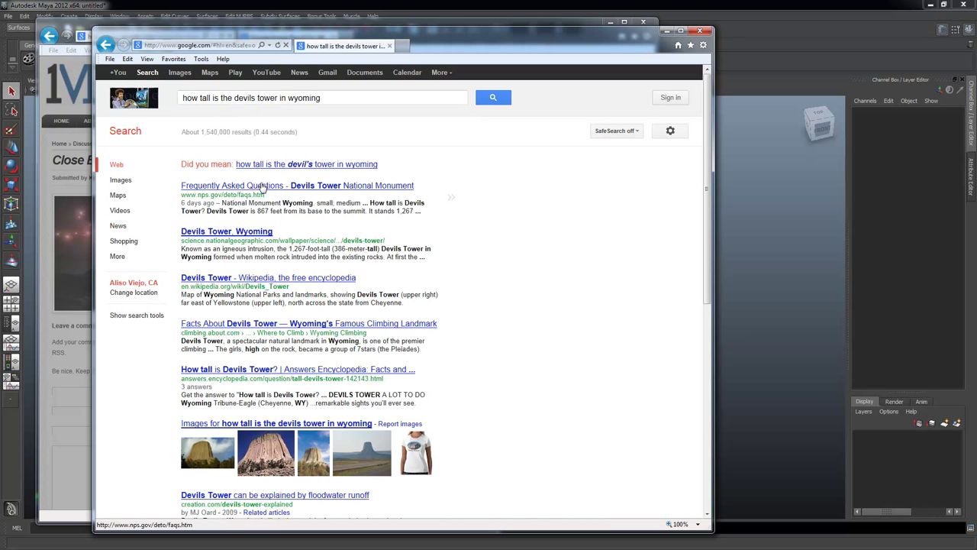
Open the Devils Tower National Monument FAQ page and read the tower's height and summit size.
left_click(262, 187)
scroll(457, 287, "down", 1)
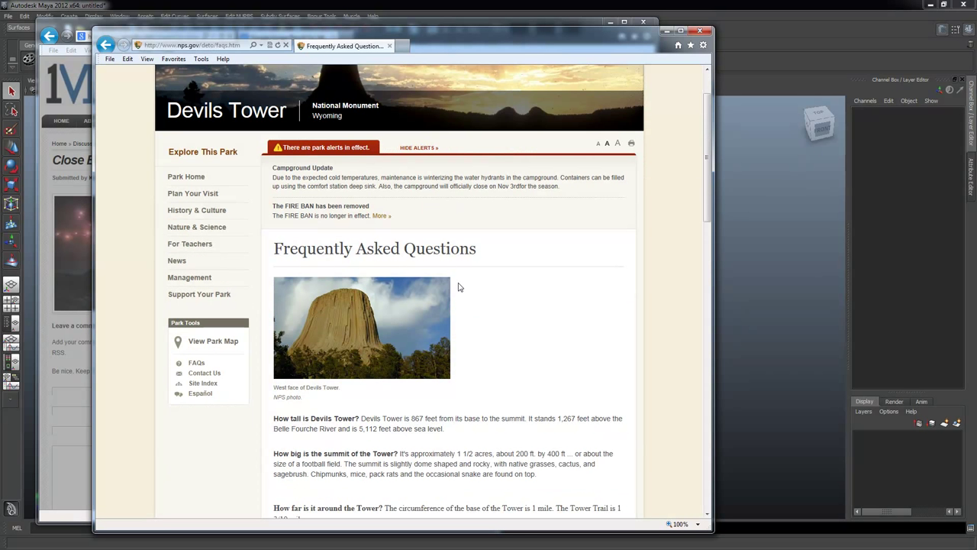
scroll(458, 287, "down", 3)
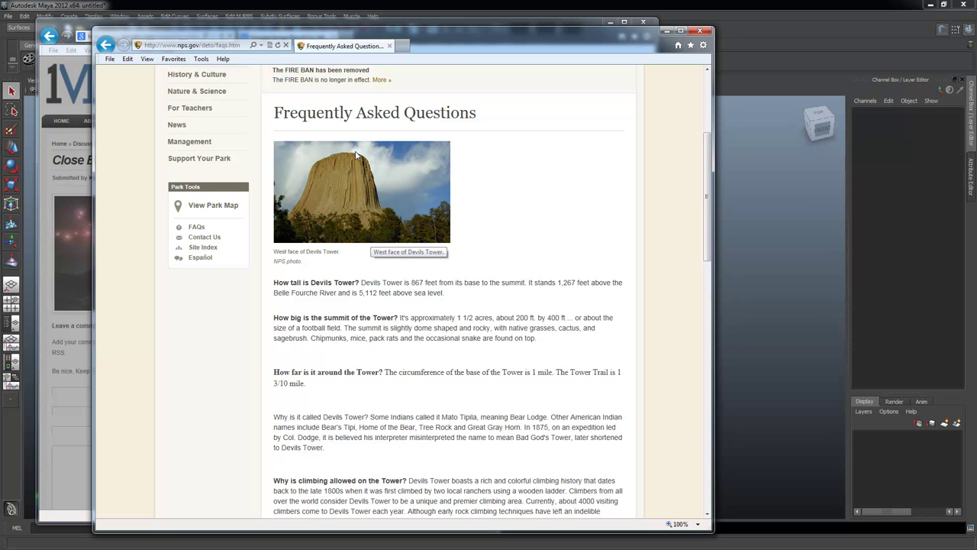
left_click_drag(461, 26, 467, 44)
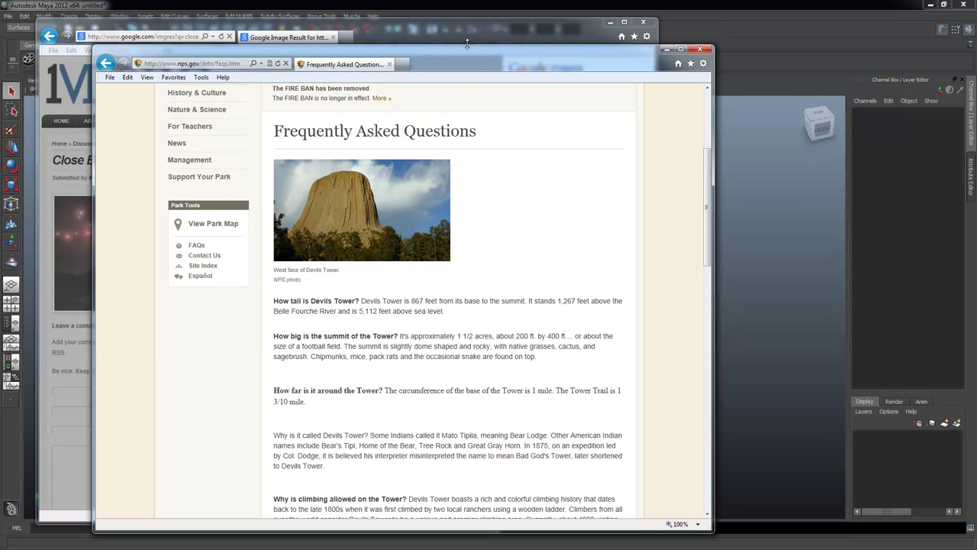
left_click_drag(708, 243, 708, 221)
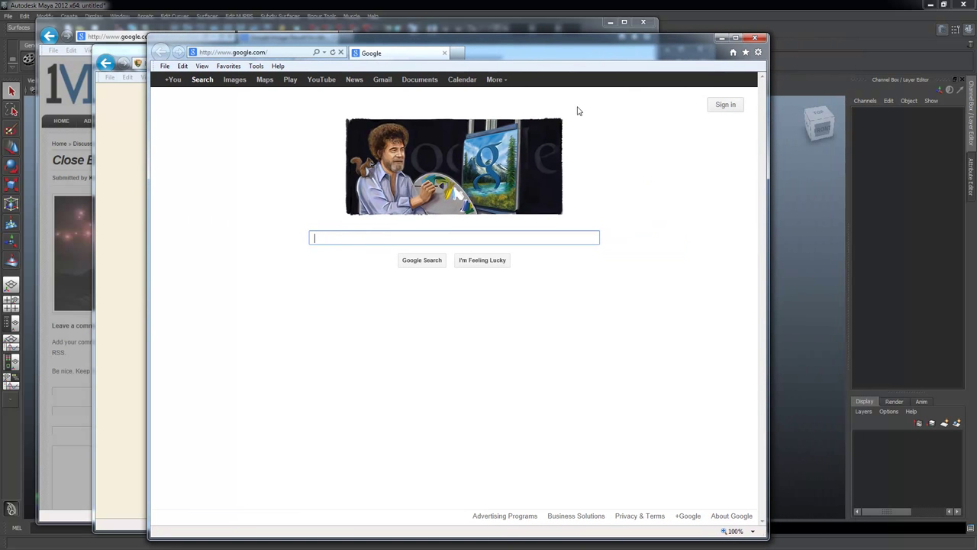
Search Google for "feet to meters" in another browser window and convert 867 feet to meters.
type("fe")
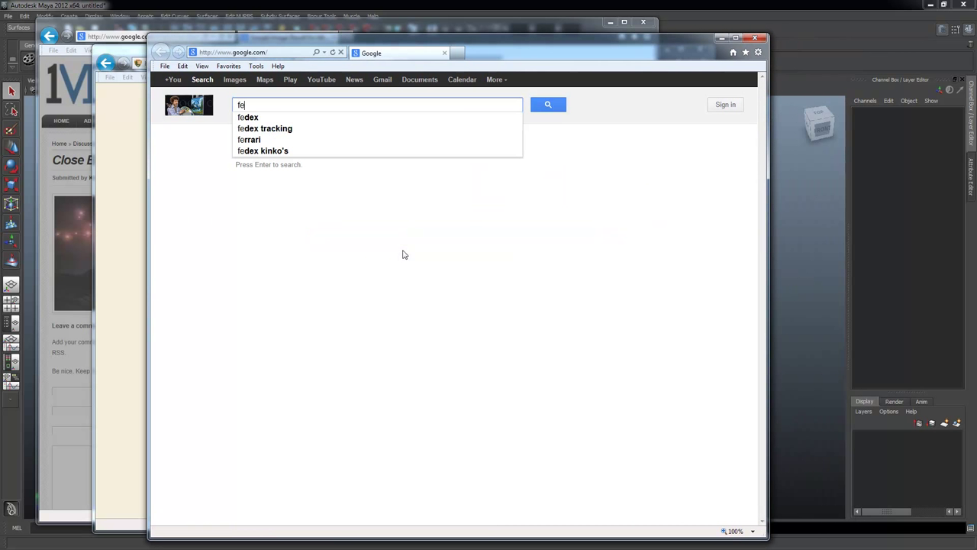
type("et to meters")
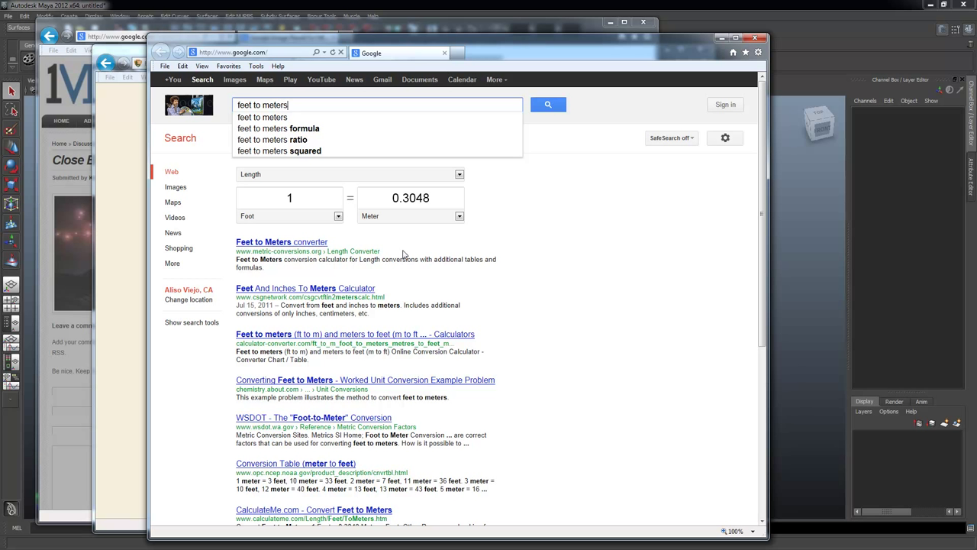
key("Return")
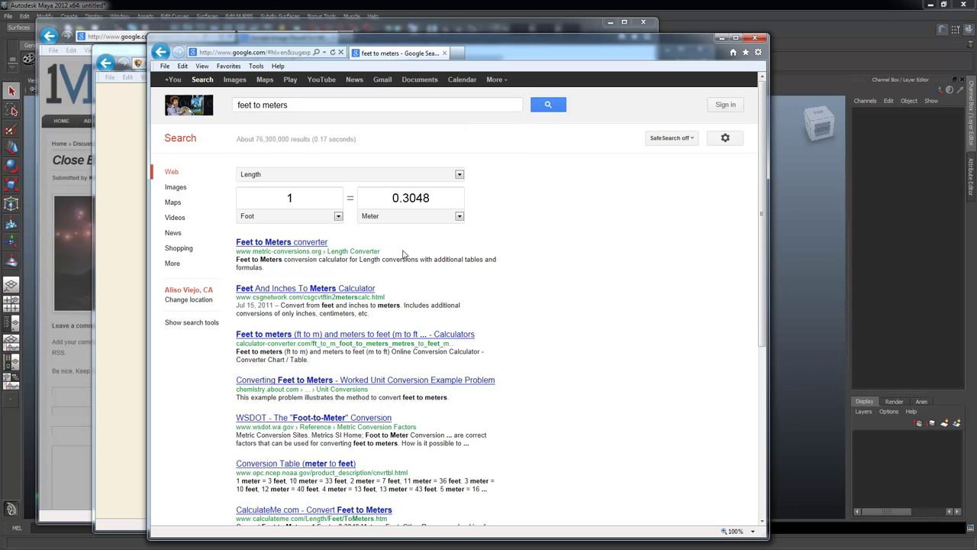
double_click(310, 200)
type("867")
Switch back to Maya, turn on the grid in the perspective view, and inspect it from a wider angle.
left_click(674, 15)
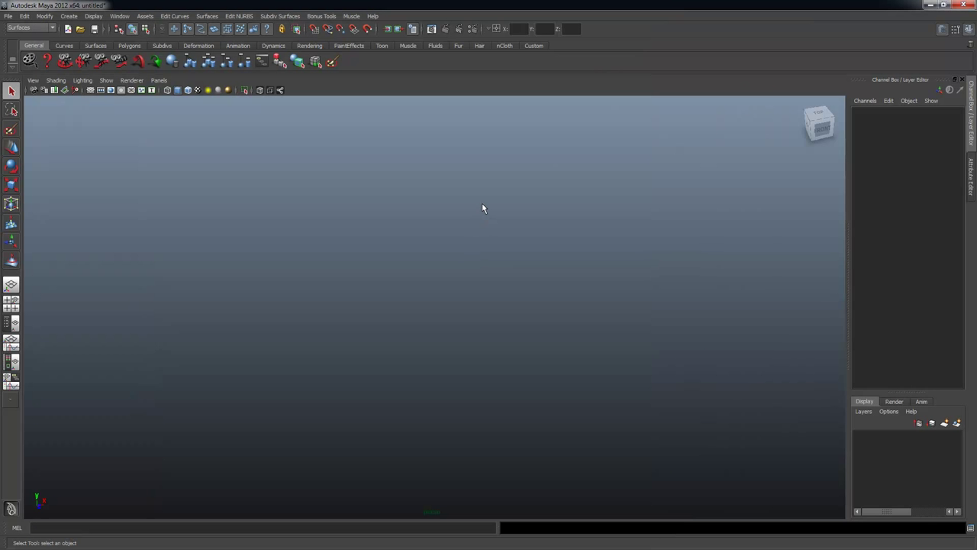
left_click(90, 90)
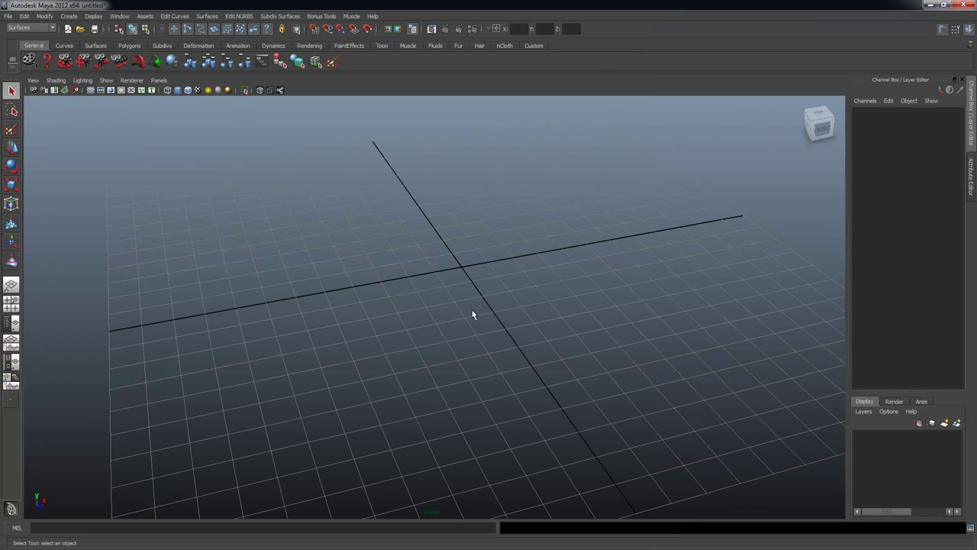
right_click_drag(582, 281, 378, 244, "alt")
left_click_drag(378, 244, 443, 300, "alt")
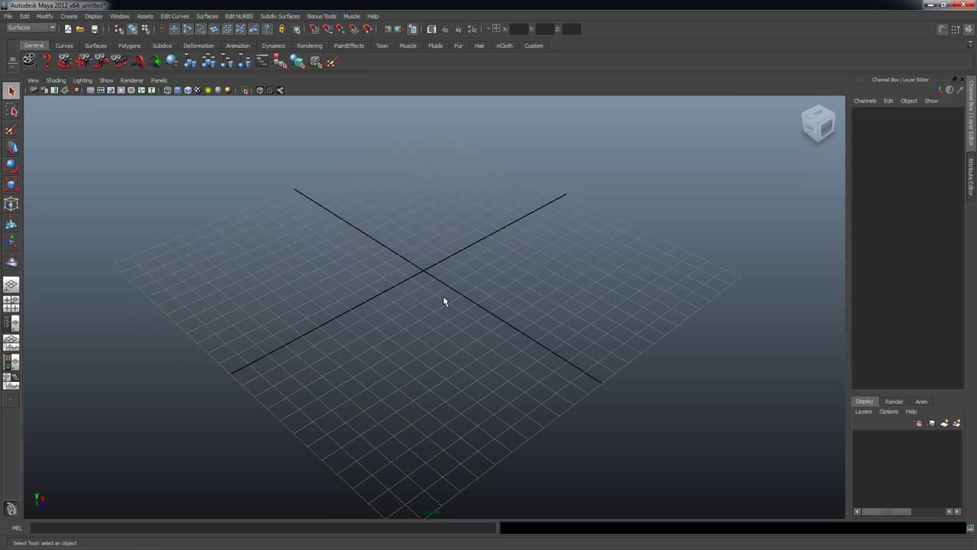
left_click_drag(428, 291, 396, 292, "alt")
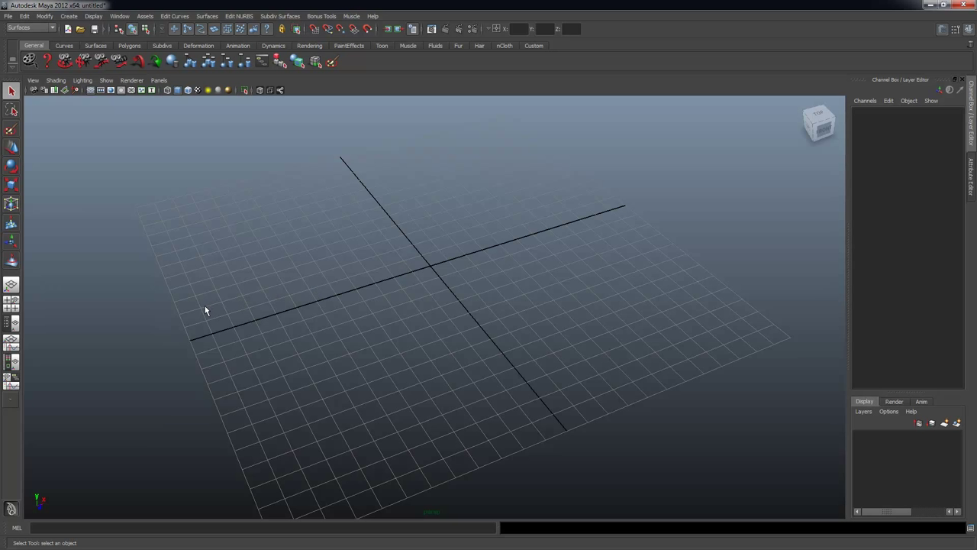
left_click_drag(489, 262, 473, 255, "alt")
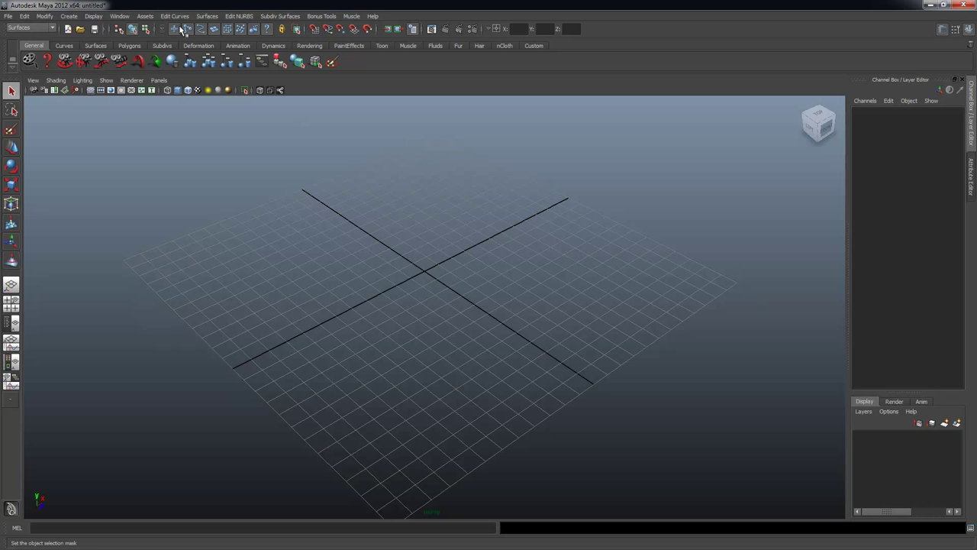
Open the Settings category of the Preferences and check the linear working unit options.
left_click(119, 16)
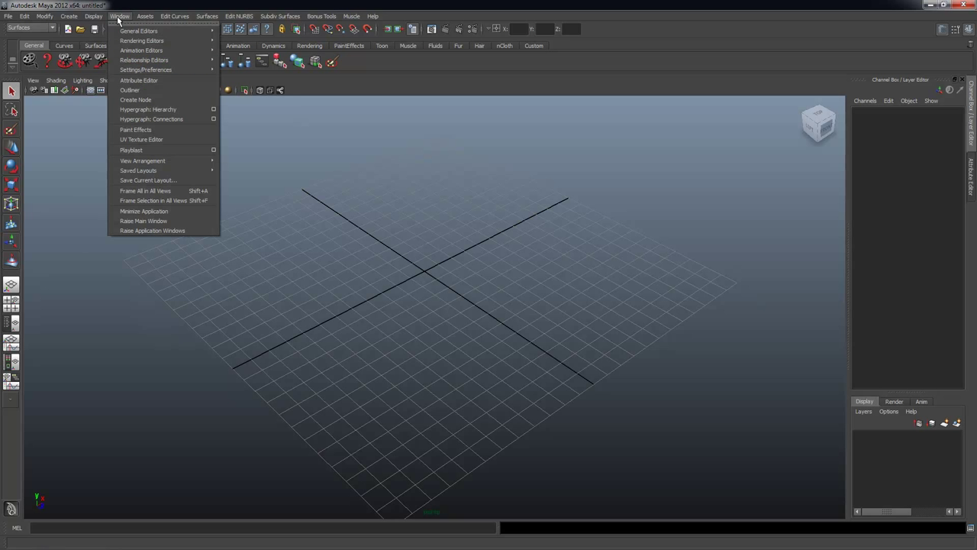
mouse_move(163, 72)
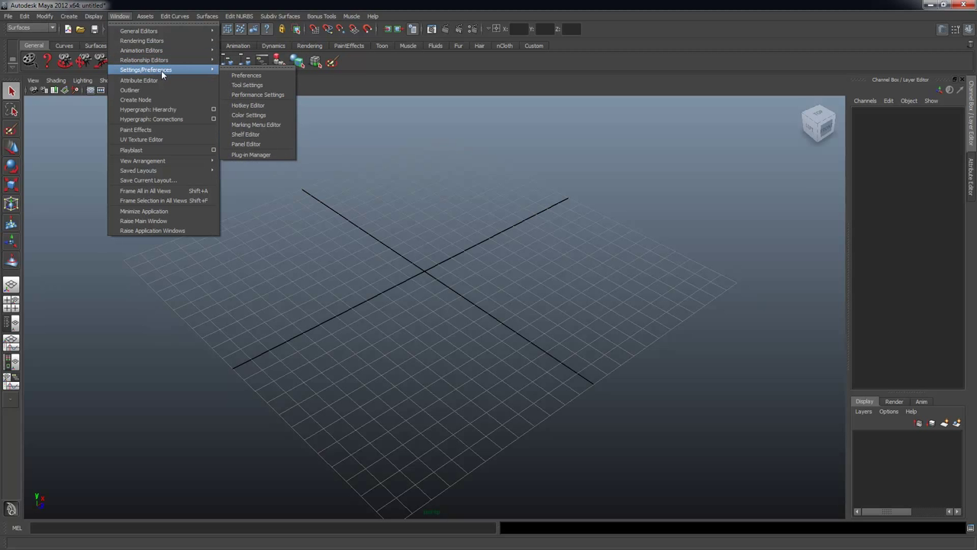
left_click(269, 76)
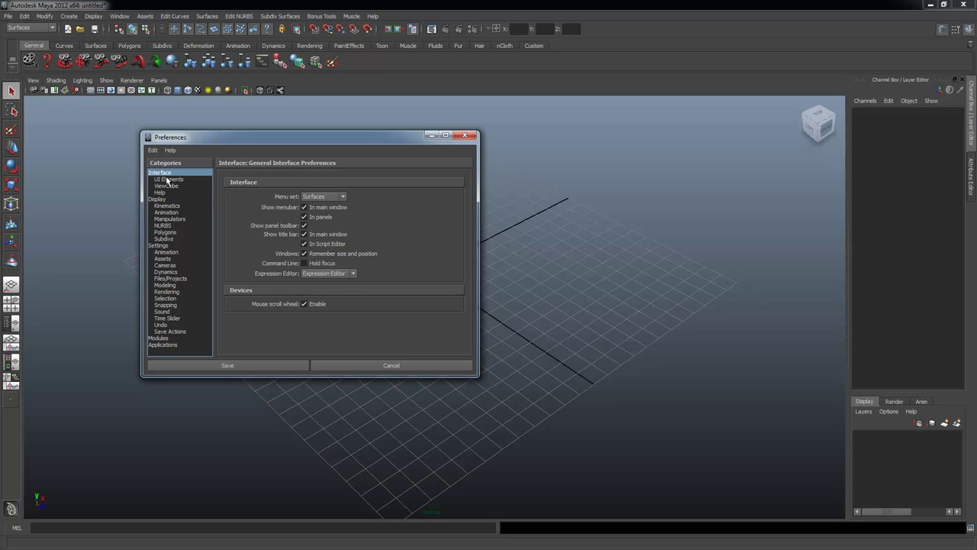
left_click(167, 246)
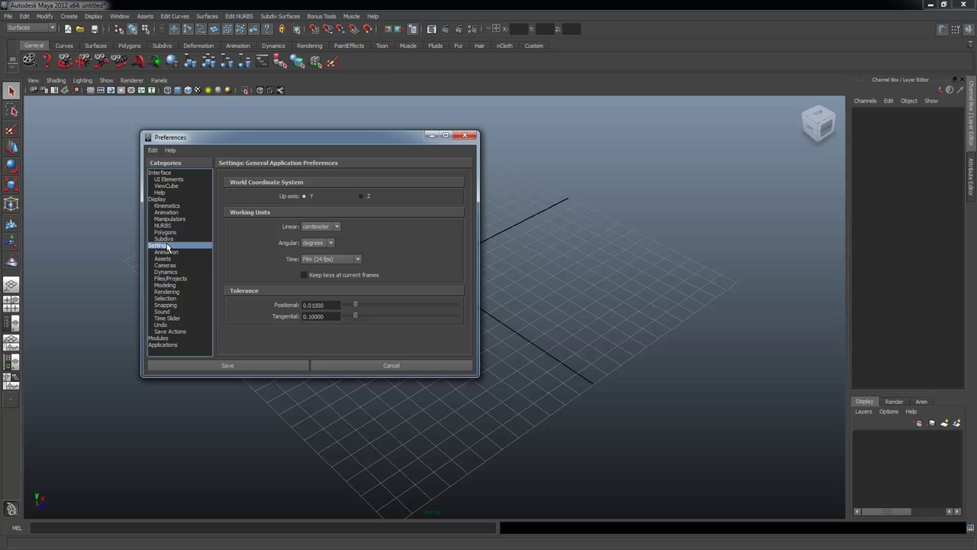
left_click(321, 229)
left_click(319, 242)
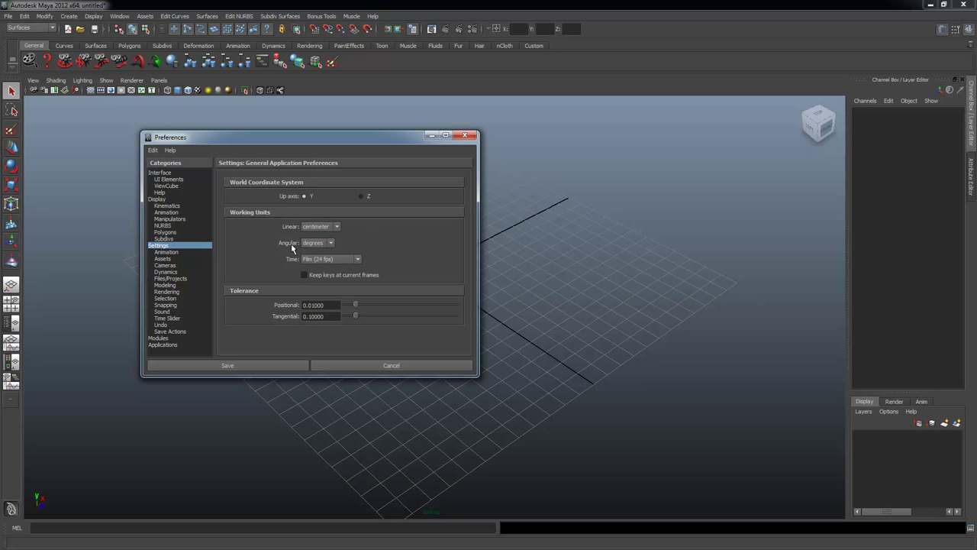
Try meter as the linear working unit, restore centimeter, and close the Preferences.
left_click(321, 227)
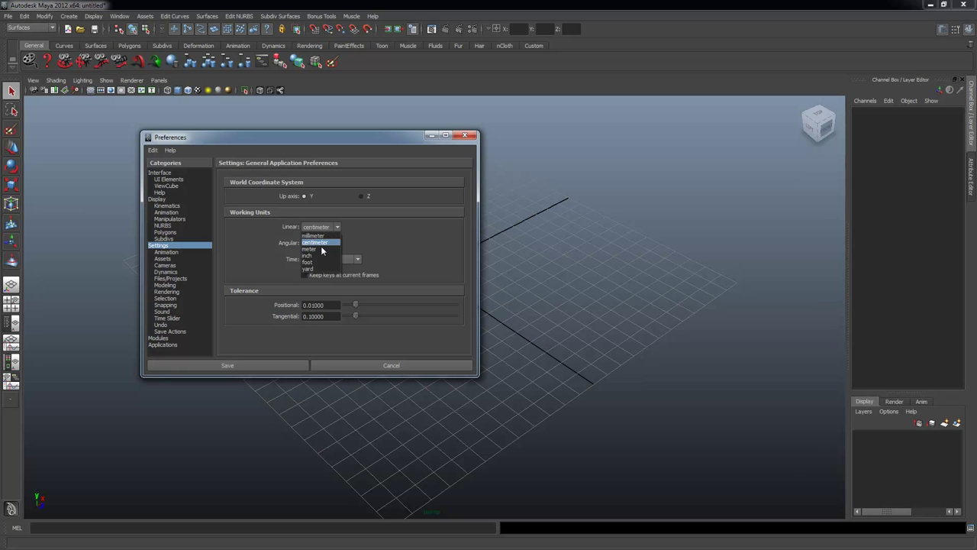
left_click(314, 249)
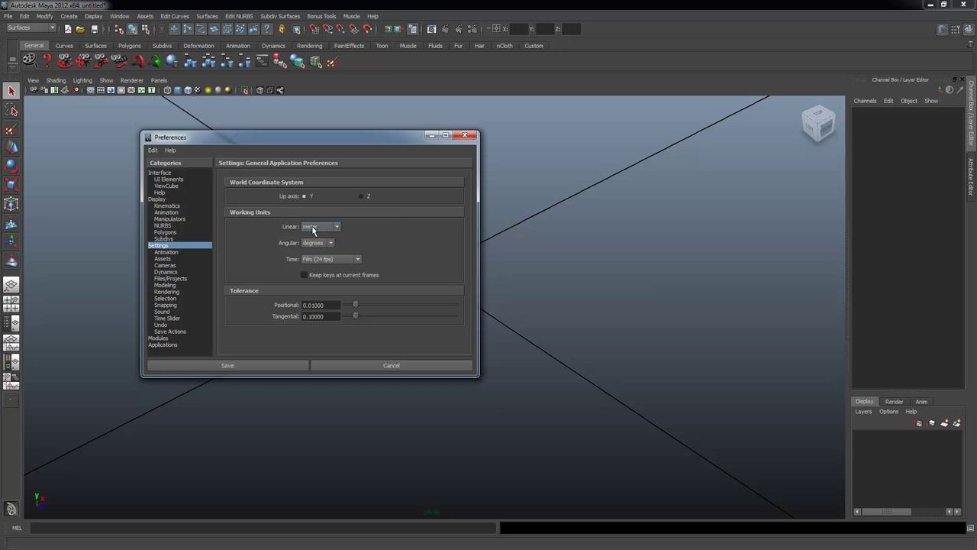
left_click(317, 232)
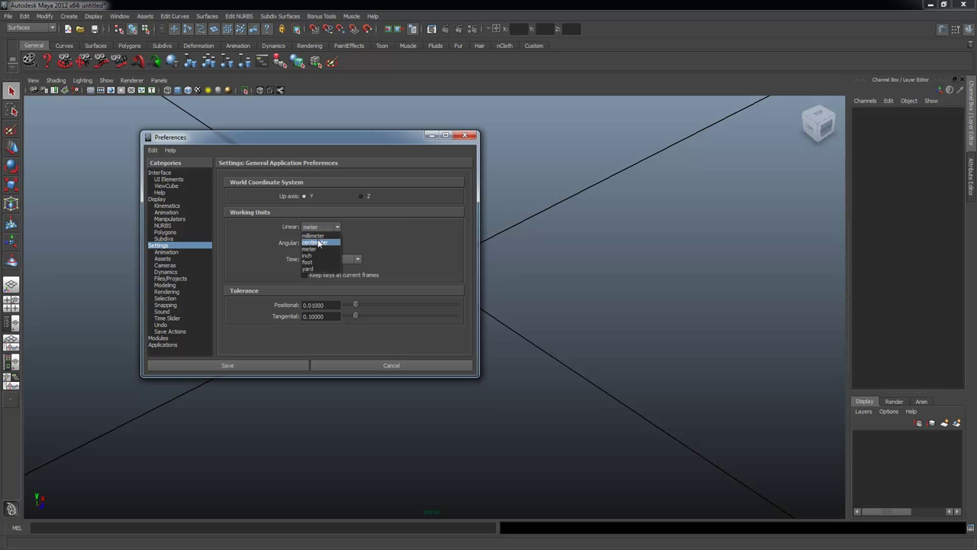
left_click(316, 242)
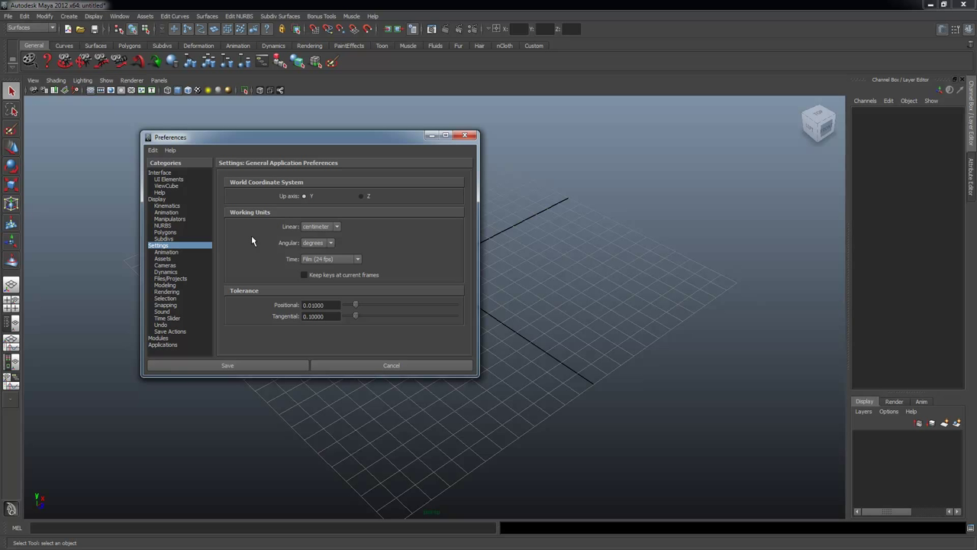
left_click(317, 227)
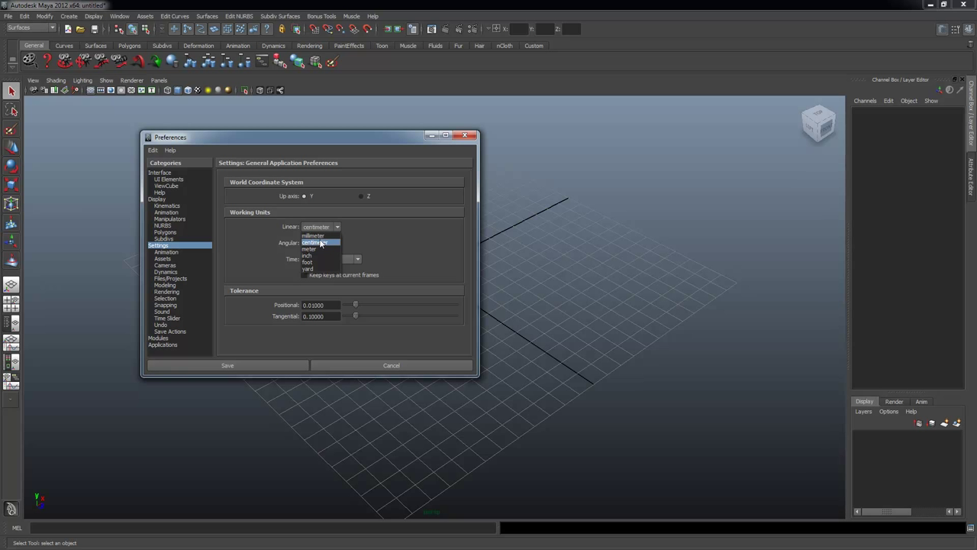
left_click(320, 243)
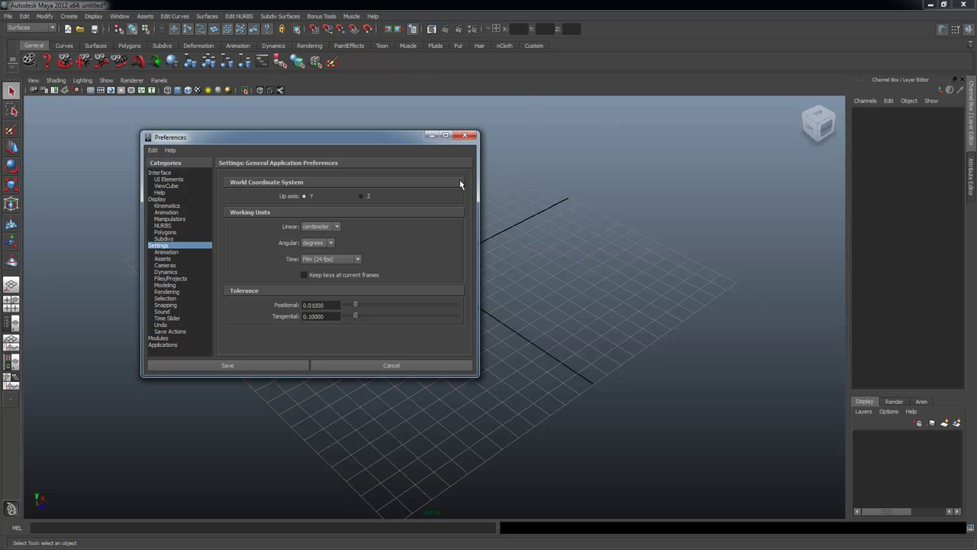
left_click(463, 137)
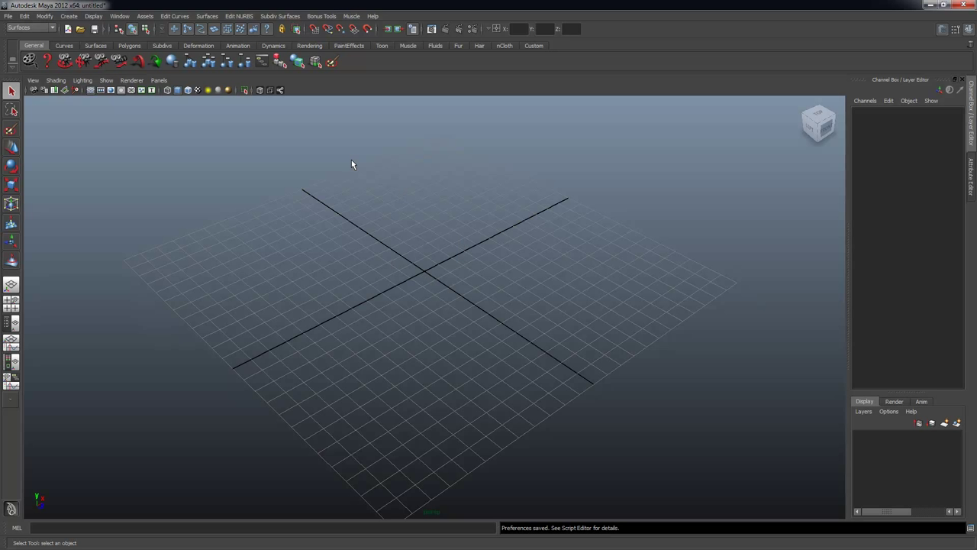
Open the grid options and set the grid's length and width to 1000 units.
left_click(91, 16)
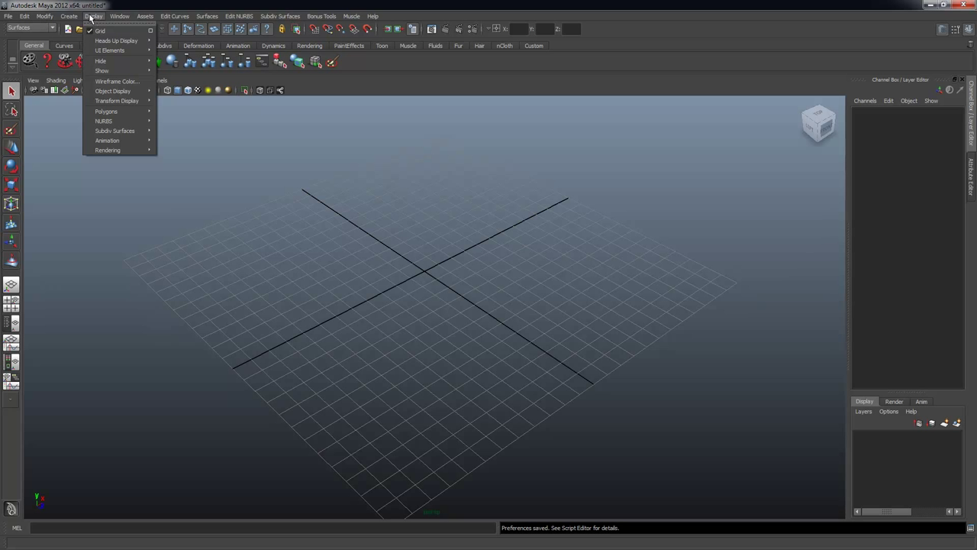
left_click(151, 31)
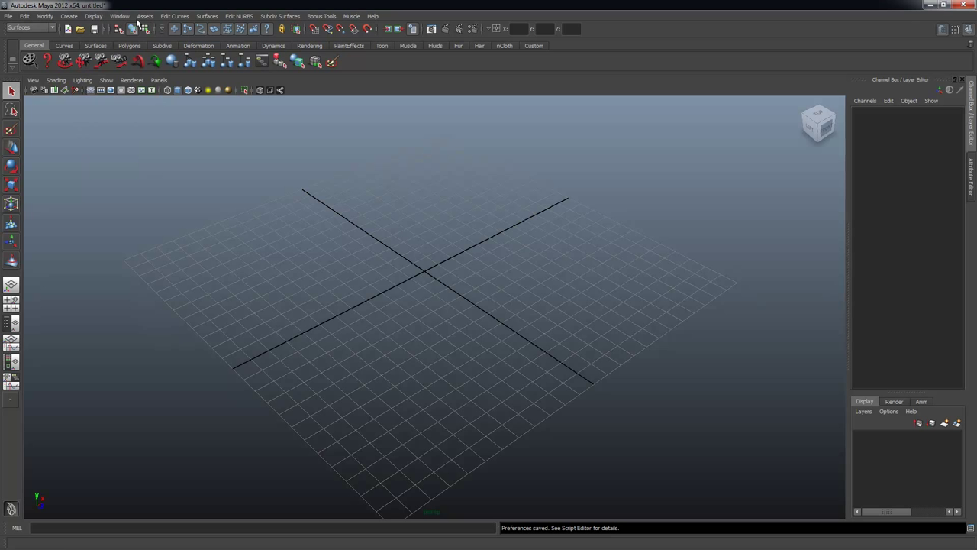
left_click(91, 17)
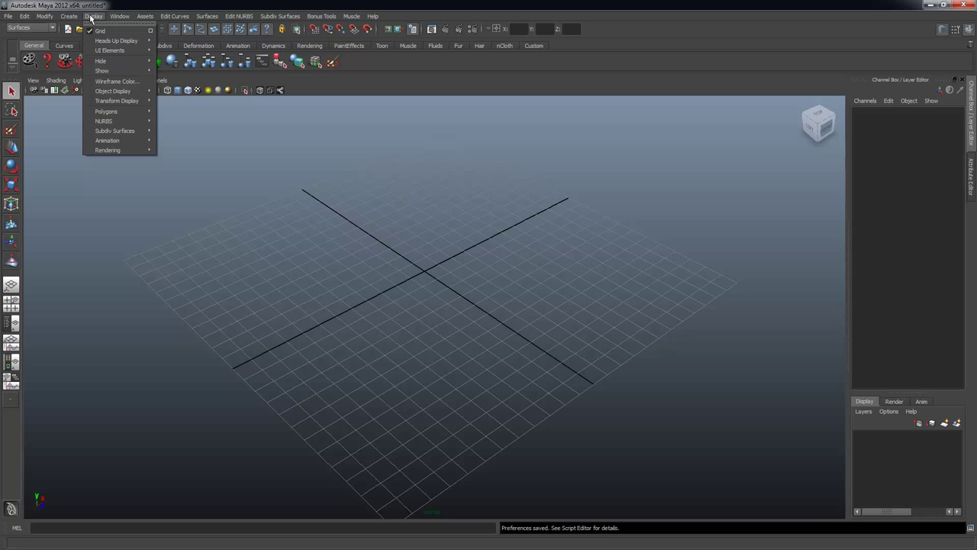
left_click(150, 32)
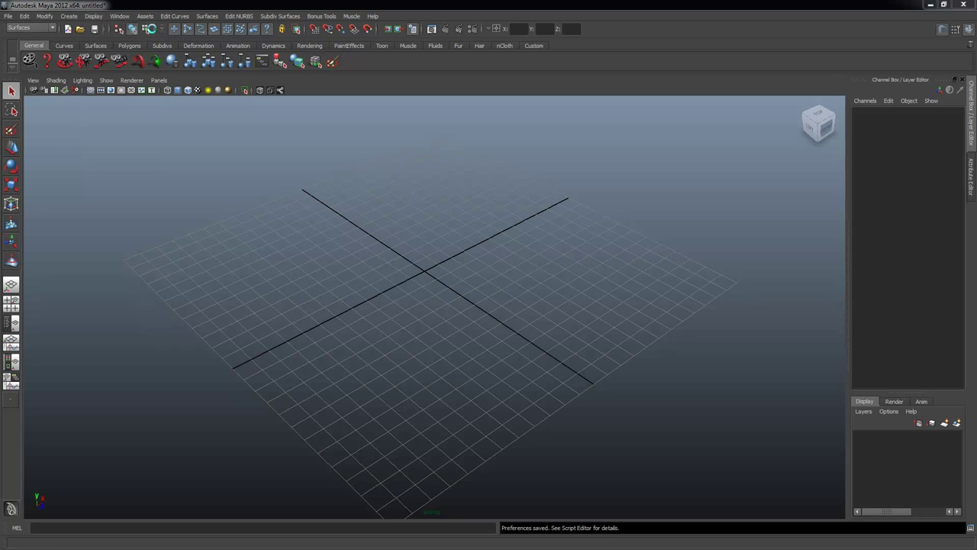
left_click_drag(305, 98, 198, 128)
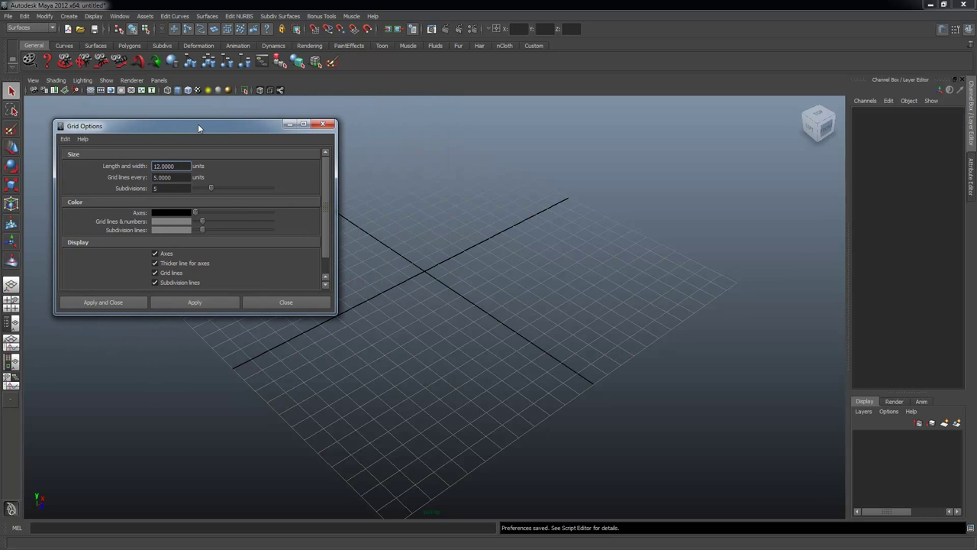
double_click(185, 166)
type("1000")
Set grid lines every 1 unit with 1 subdivision, show orthographic grid numbers on the axes, and apply the grid options.
left_click(175, 177)
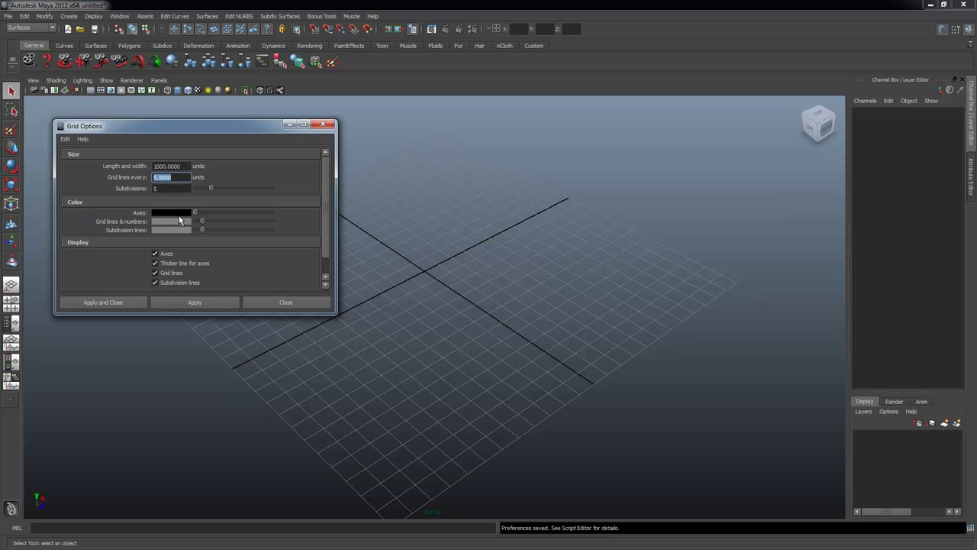
type("1")
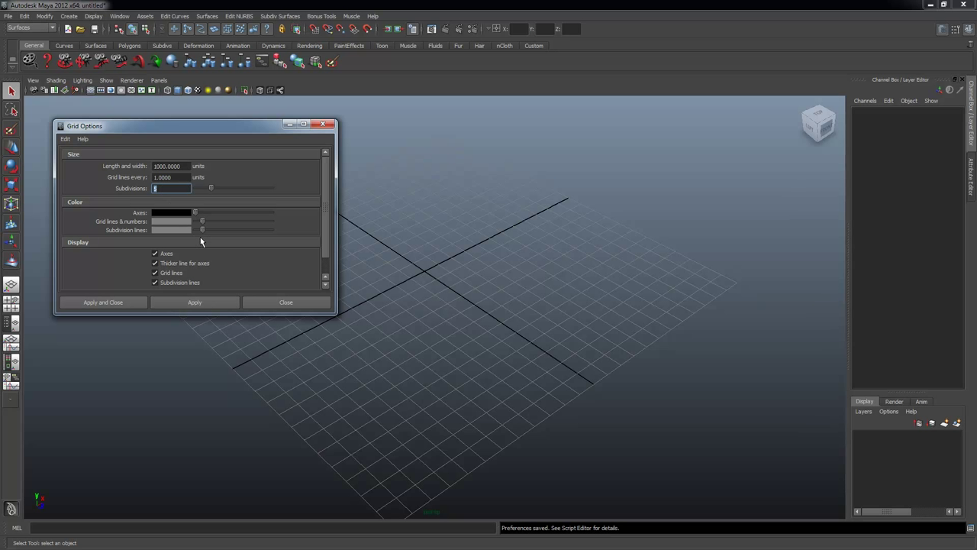
type("1")
left_click_drag(335, 313, 350, 391)
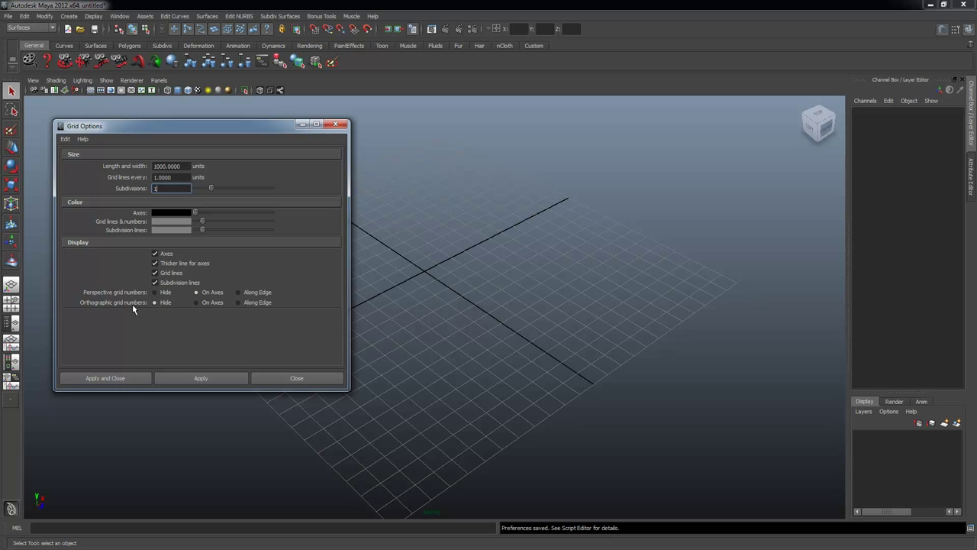
left_click(198, 303)
left_click(199, 378)
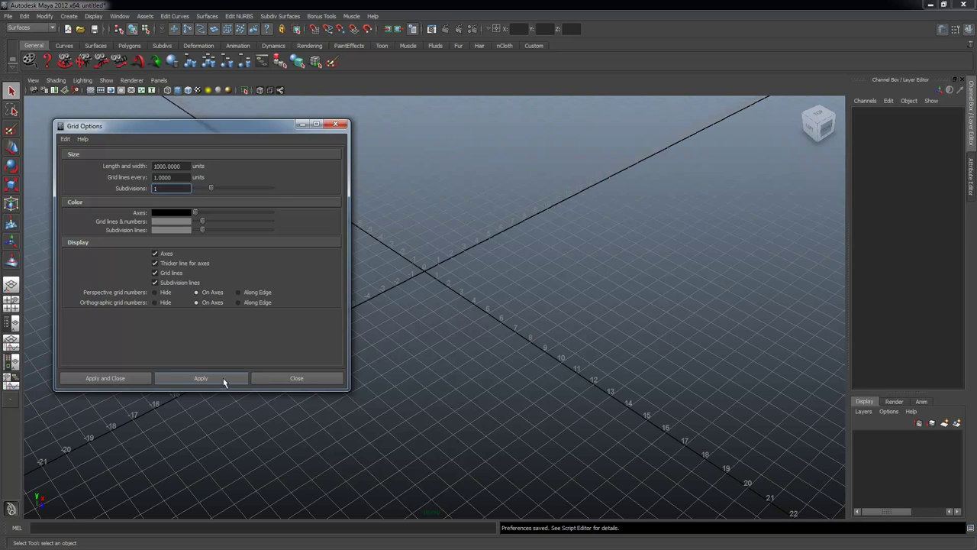
left_click(321, 375)
Examine the enlarged grid in the perspective view, both from far out and close to the origin.
left_click_drag(503, 334, 438, 331, "alt")
right_click_drag(473, 351, 273, 360, "alt")
left_click_drag(458, 394, 523, 400, "alt")
scroll(441, 275, "up", 5)
middle_click_drag(441, 313, 438, 373, "alt")
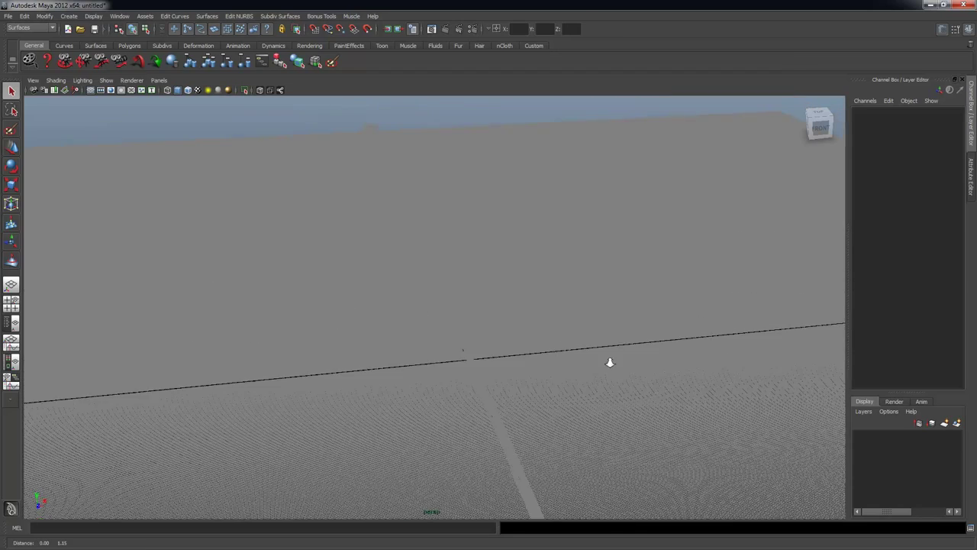
scroll(610, 363, "up", 5)
right_click_drag(582, 380, 497, 318, "alt")
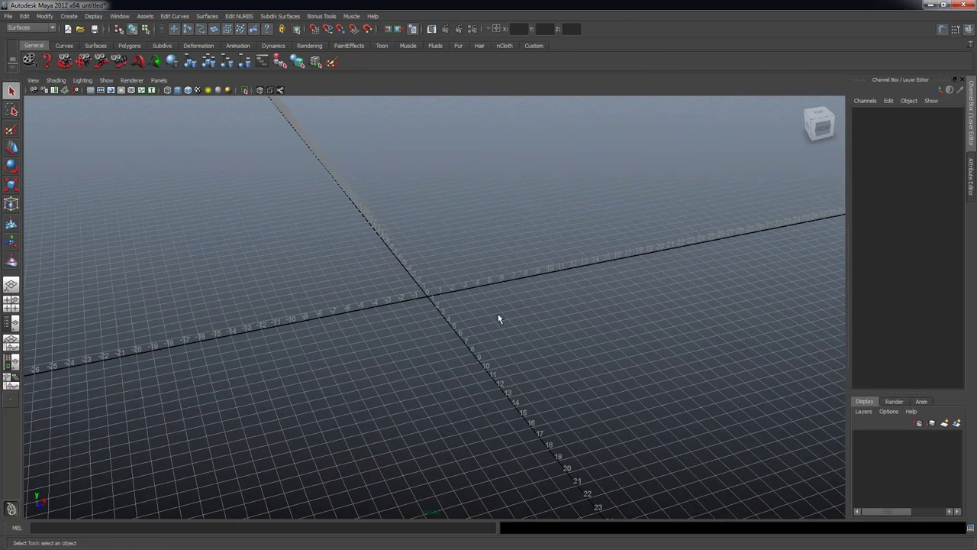
Reopen the grid options, space the grid lines every 20 units, and apply the change.
left_click(93, 16)
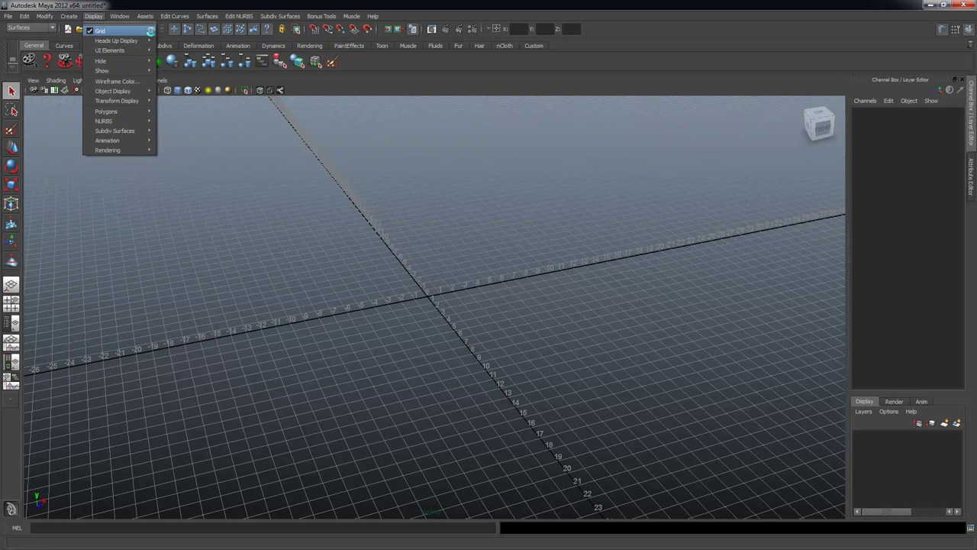
left_click(150, 31)
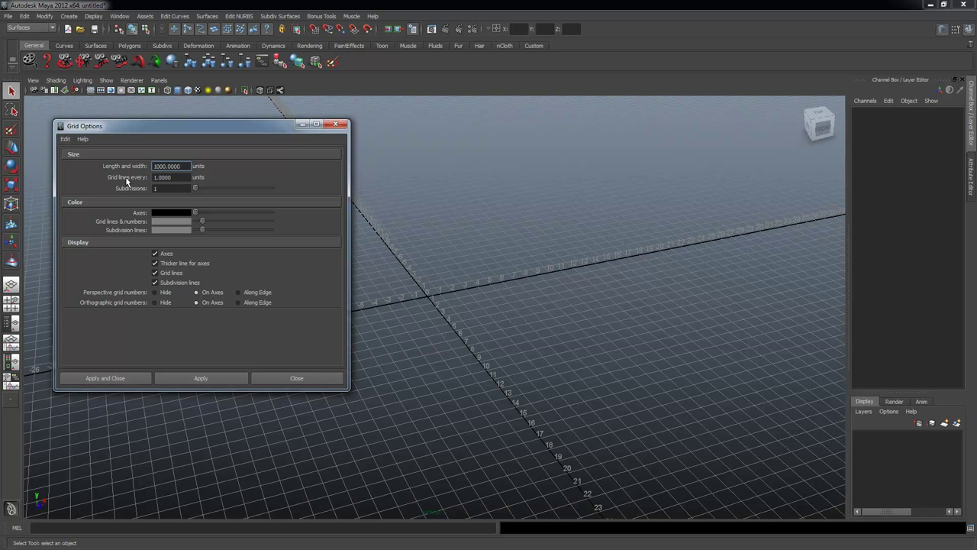
key("Tab")
type("2")
left_click(228, 380)
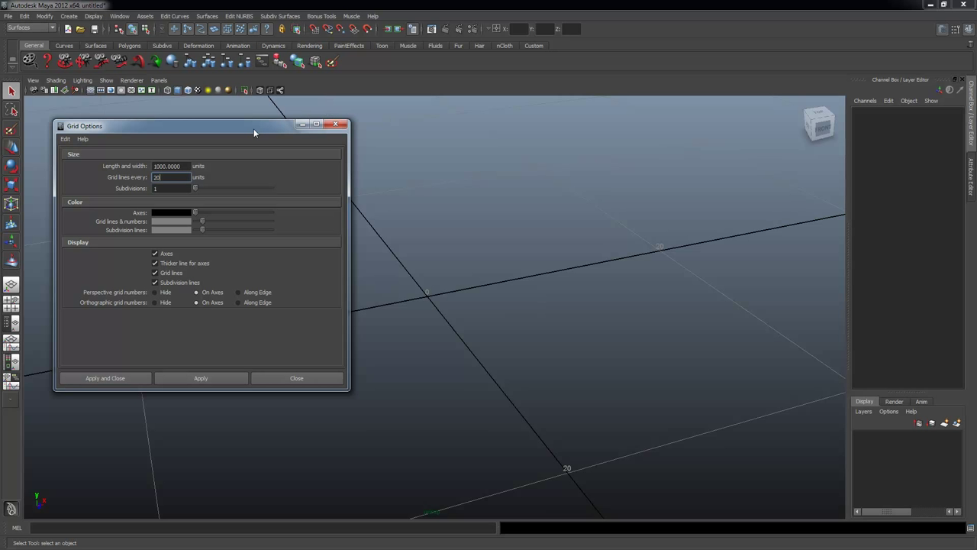
left_click_drag(253, 128, 187, 128)
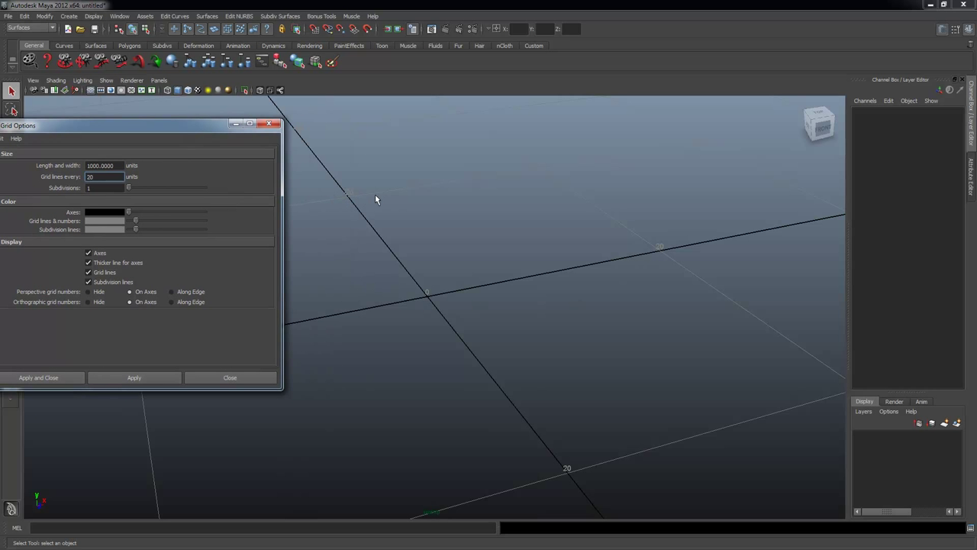
left_click_drag(156, 128, 212, 136)
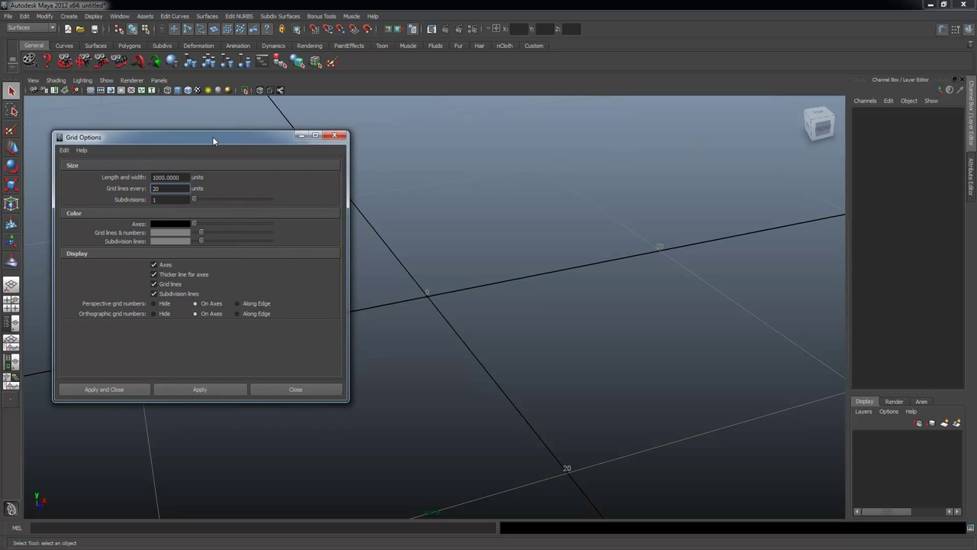
Set the grid subdivisions to 20, apply the setting, and close the grid options.
left_click(169, 199)
type("20")
left_click(210, 389)
left_click_drag(184, 138, 224, 135)
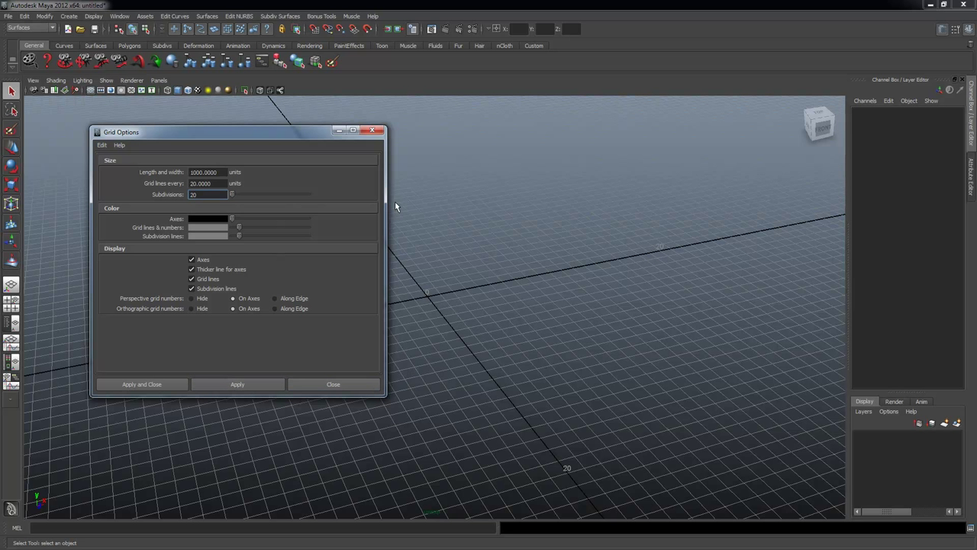
left_click(372, 133)
Examine the grid's numbering and density at its outer edge and around the origin in the perspective view.
scroll(339, 316, "down", 3)
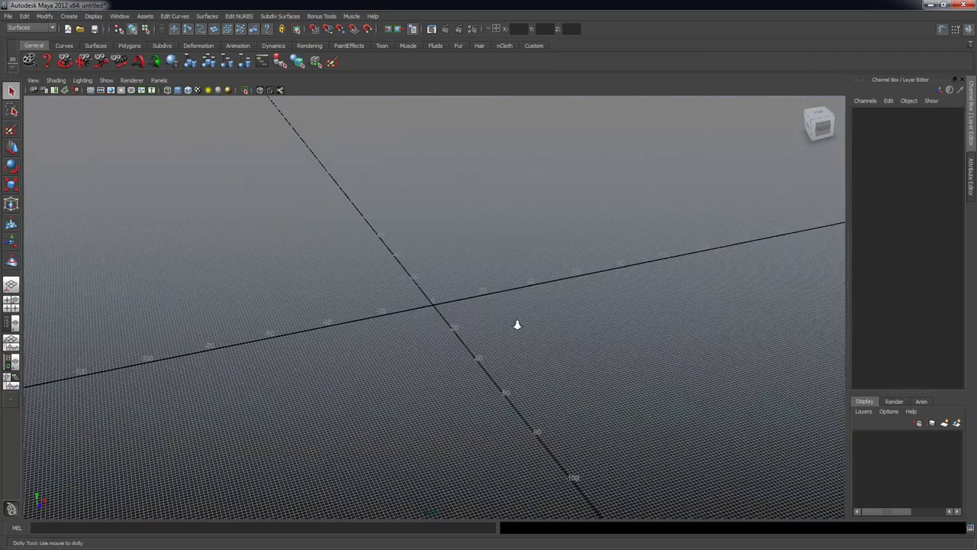
scroll(439, 331, "down", 5)
left_click_drag(503, 353, 257, 347, "alt")
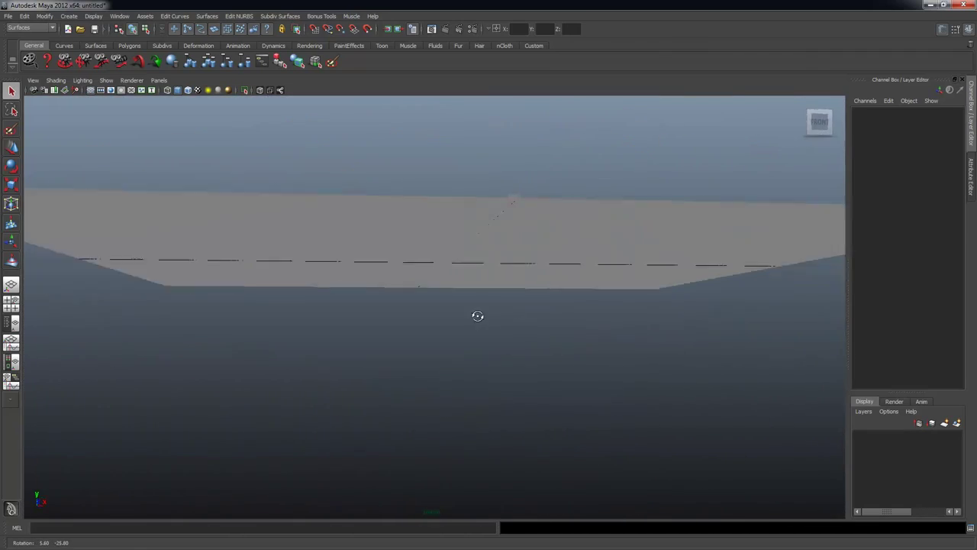
scroll(504, 370, "up", 5)
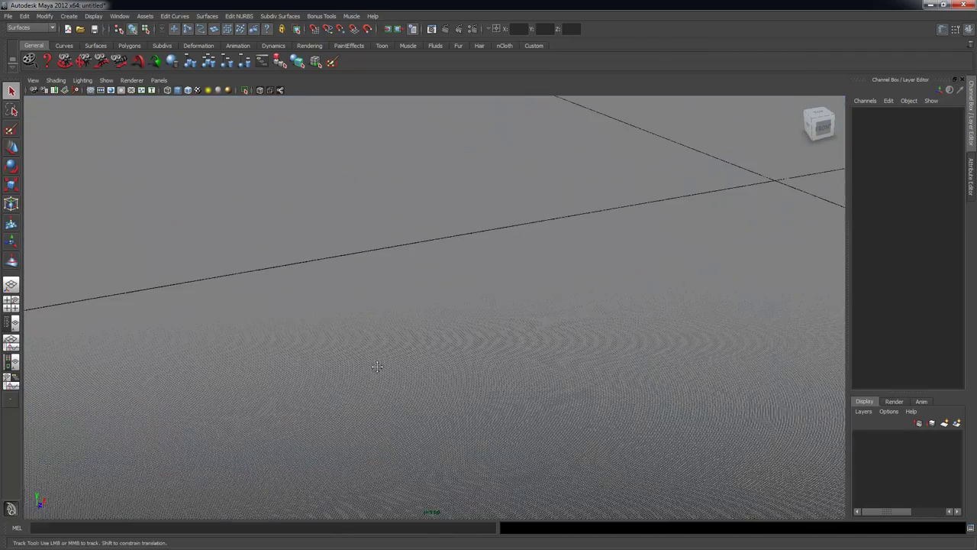
scroll(503, 370, "up", 5)
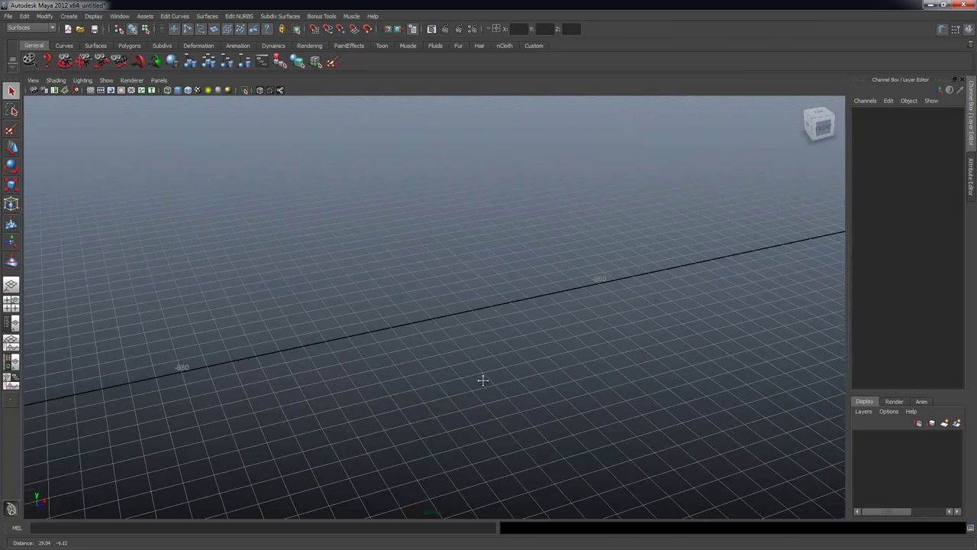
left_click_drag(264, 346, 268, 344, "alt")
right_click_drag(416, 318, 388, 327, "alt")
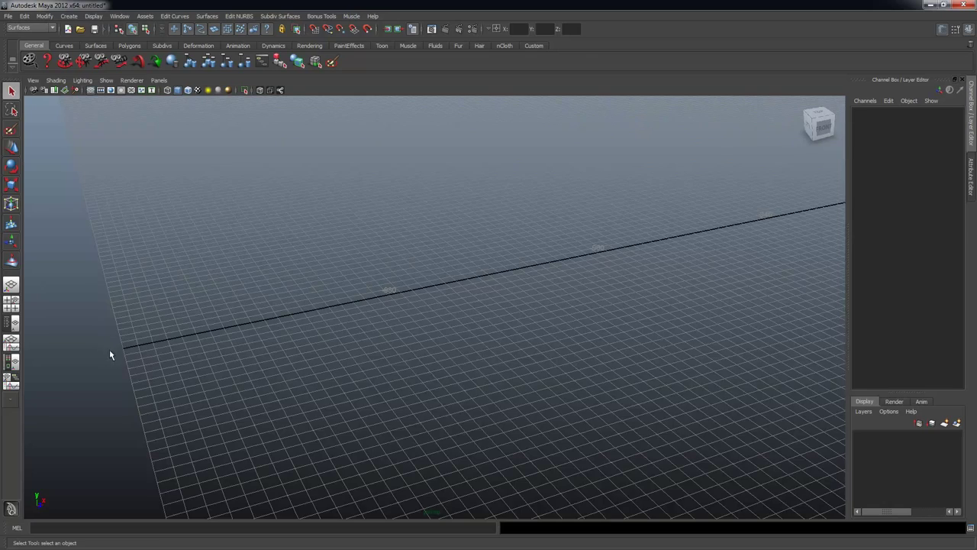
right_click_drag(586, 391, 633, 338, "alt")
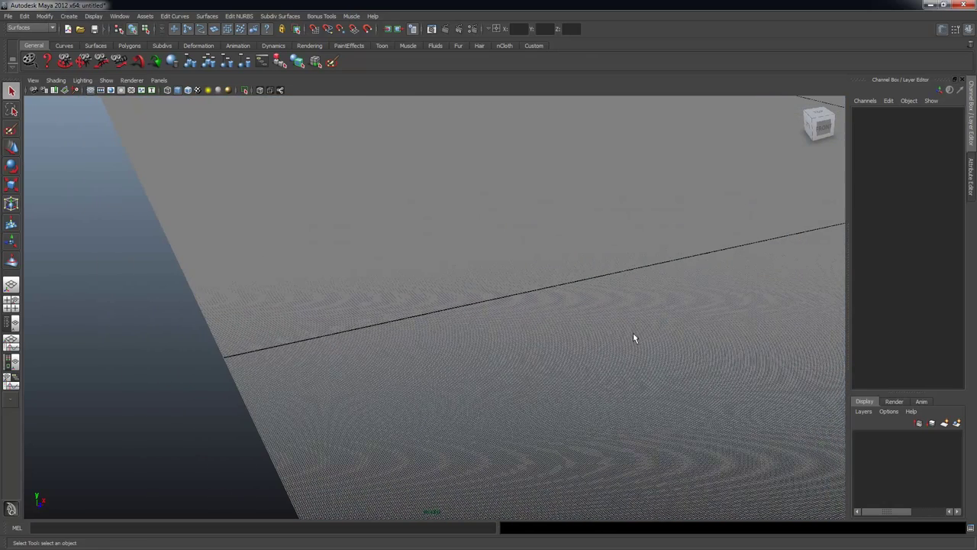
left_click_drag(646, 285, 636, 318, "alt")
middle_click_drag(637, 318, 566, 379, "alt")
left_click_drag(567, 379, 570, 348, "alt")
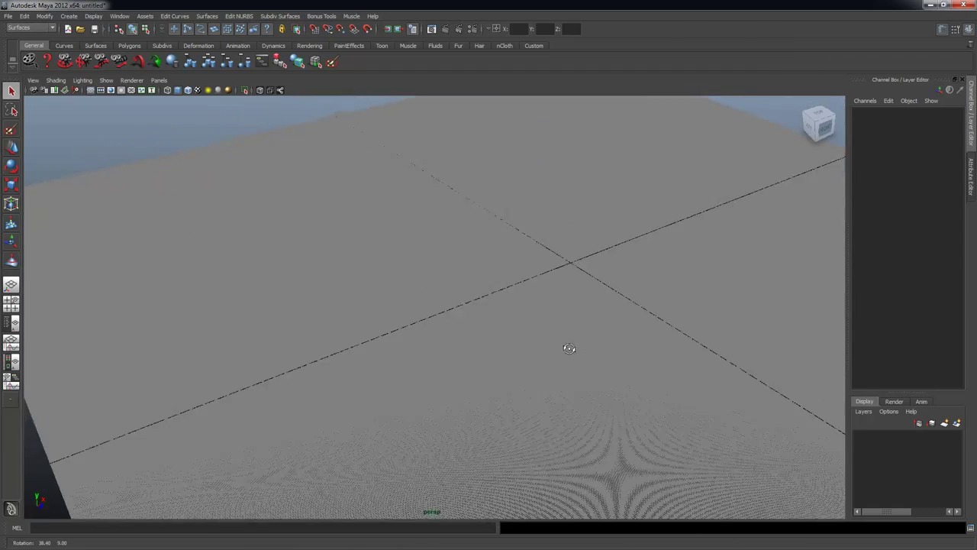
middle_click_drag(569, 349, 616, 342, "alt")
mouse_move(617, 341)
left_mouse_down("alt")
mouse_move(440, 359)
mouse_move(598, 343)
left_mouse_up("alt")
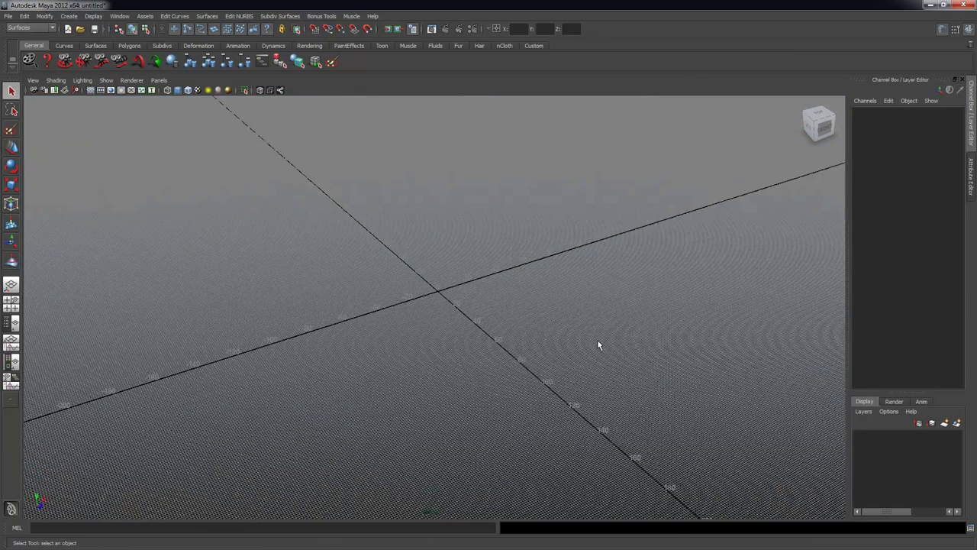
Check the grid in the four-view layout and return to a wide perspective view of the entire grid.
key("space")
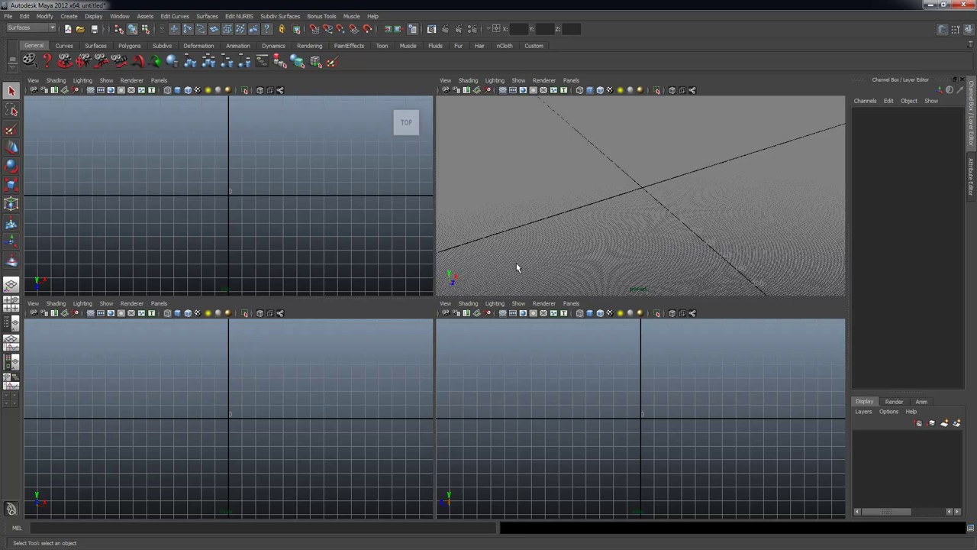
scroll(85, 199, "down", 5)
middle_click_drag(685, 230, 651, 239, "alt")
key("space")
left_click_drag(406, 388, 438, 332, "alt")
left_click_drag(384, 356, 522, 312, "alt")
left_click_drag(394, 268, 453, 251, "alt")
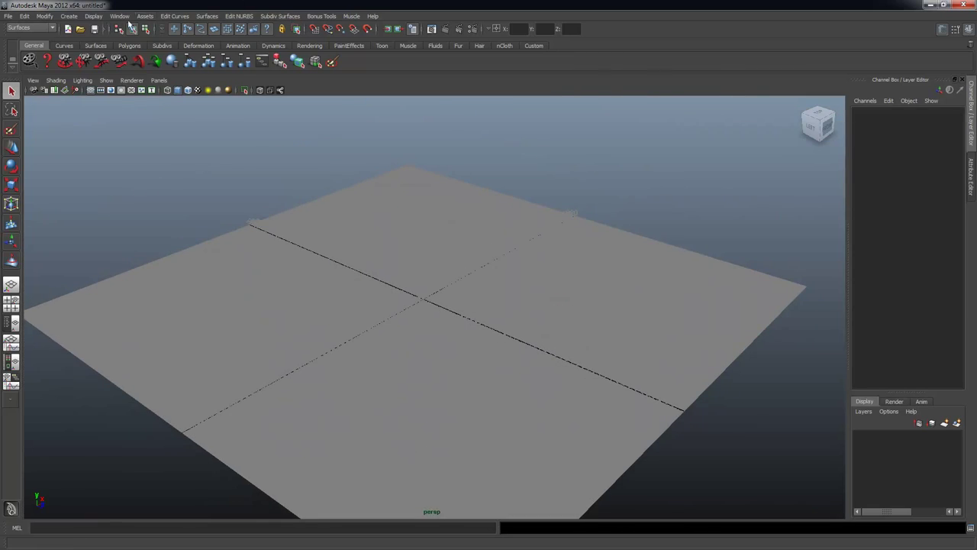
Create a polygon plane about 2054 units wide and high covering the whole grid.
left_click(93, 16)
mouse_move(69, 16)
mouse_move(88, 40)
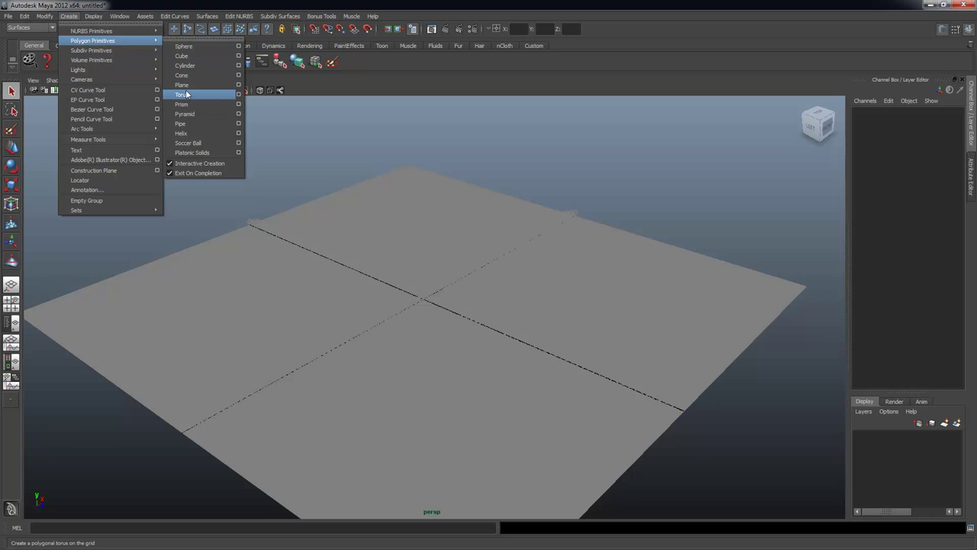
left_click(182, 85)
left_click_drag(617, 371, 706, 400)
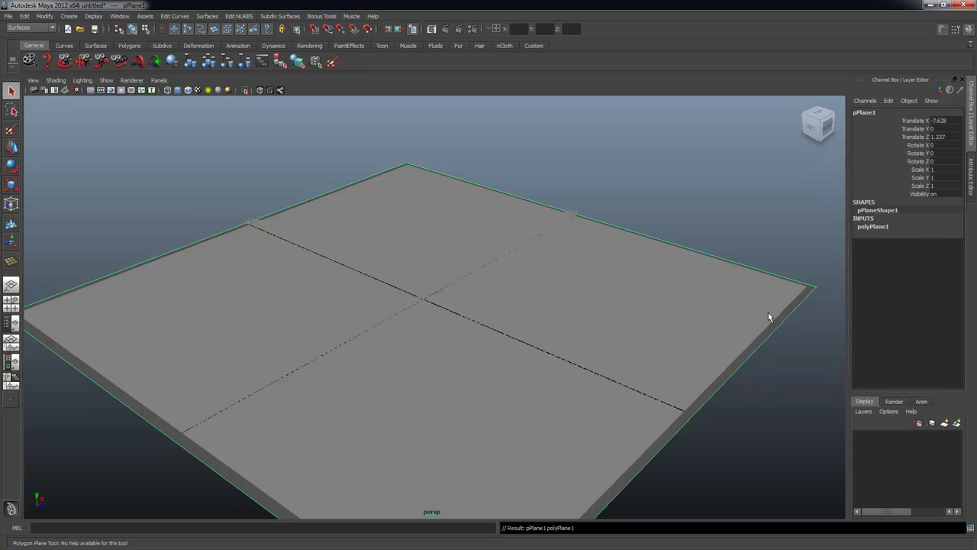
Set the plane's width and height subdivisions to 256.
right_click_drag(681, 281, 696, 248, "alt")
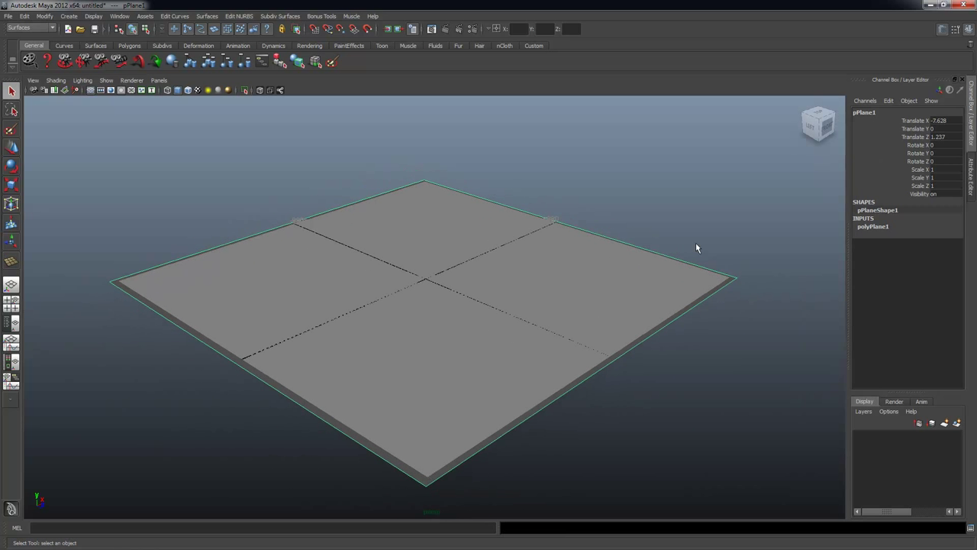
left_click(872, 227)
left_click(948, 251)
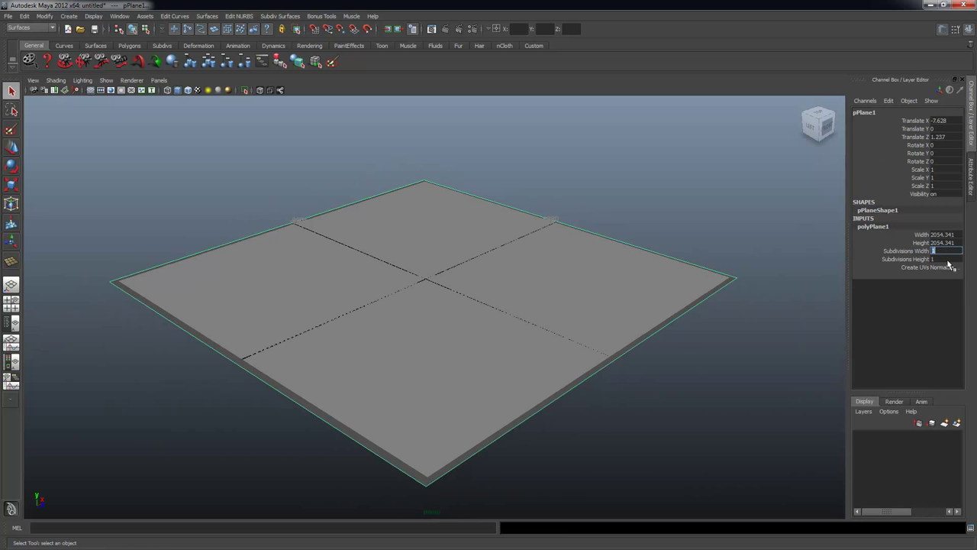
left_click(945, 259, "shift")
type("256")
key("Return")
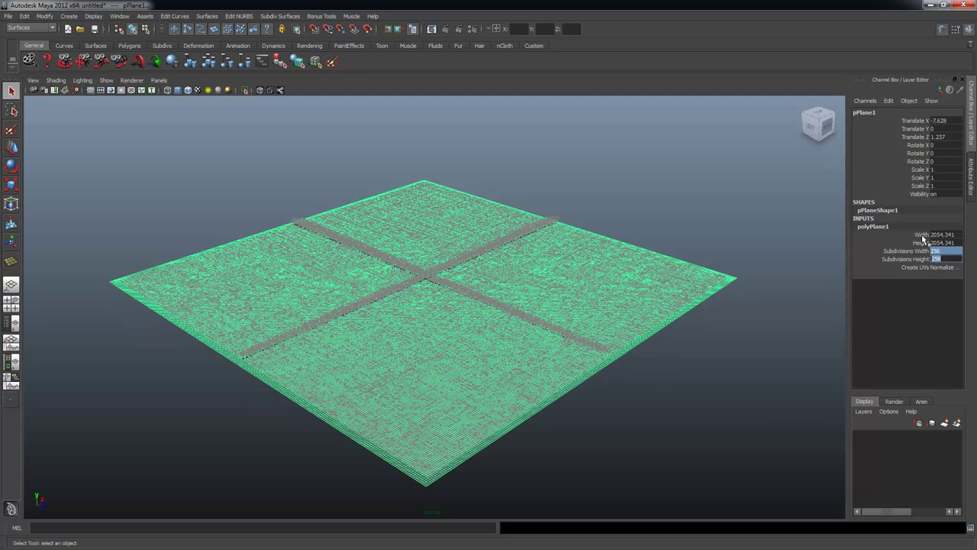
right_click_drag(287, 224, 495, 241, "alt")
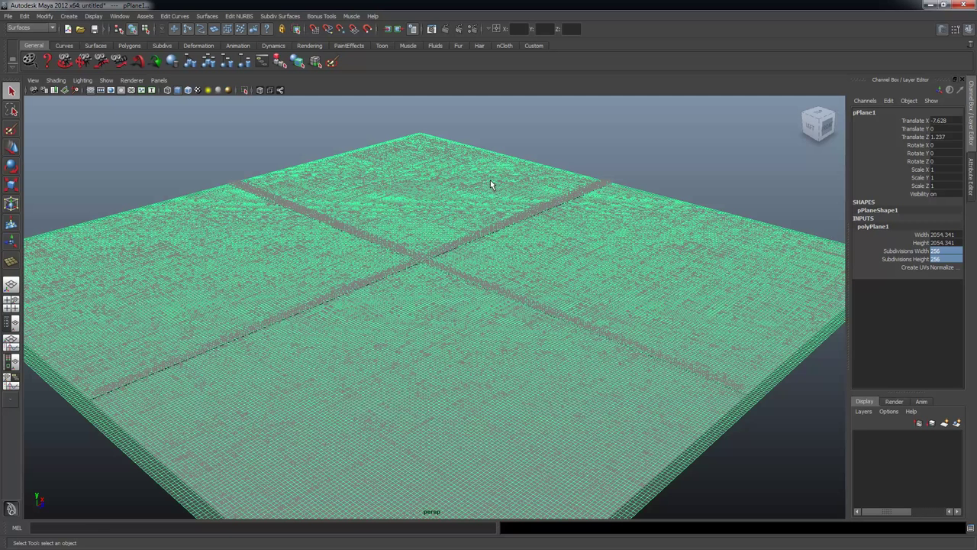
left_click(26, 16)
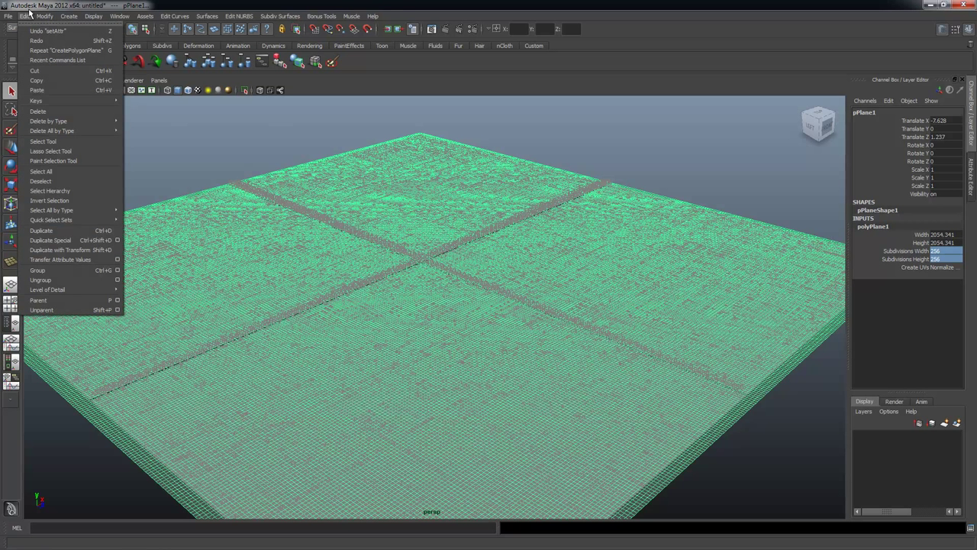
left_click(33, 10)
right_click_drag(497, 261, 463, 242, "alt")
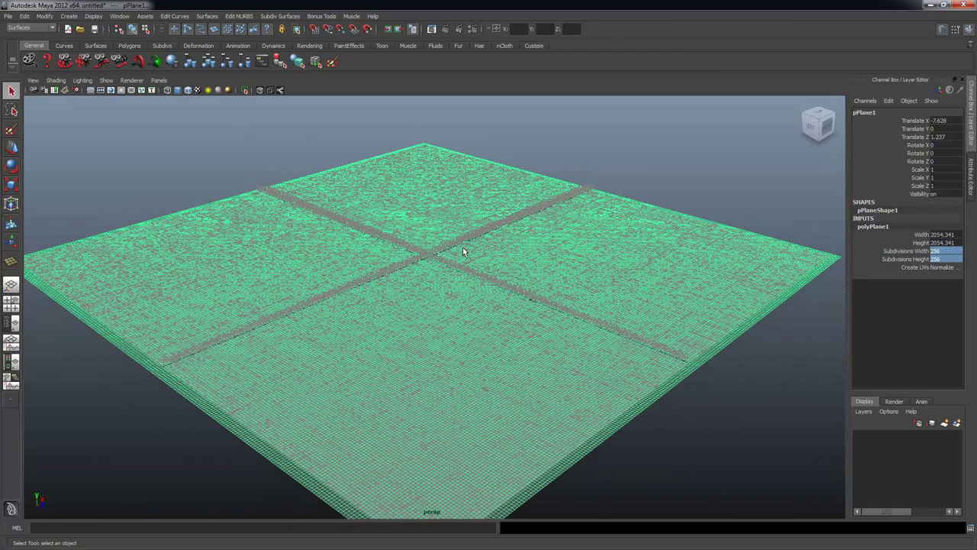
Duplicate the subdivided ground plane and raise the copy slightly above the original.
key("ctrl+d")
left_click_drag(464, 261, 449, 296, "alt")
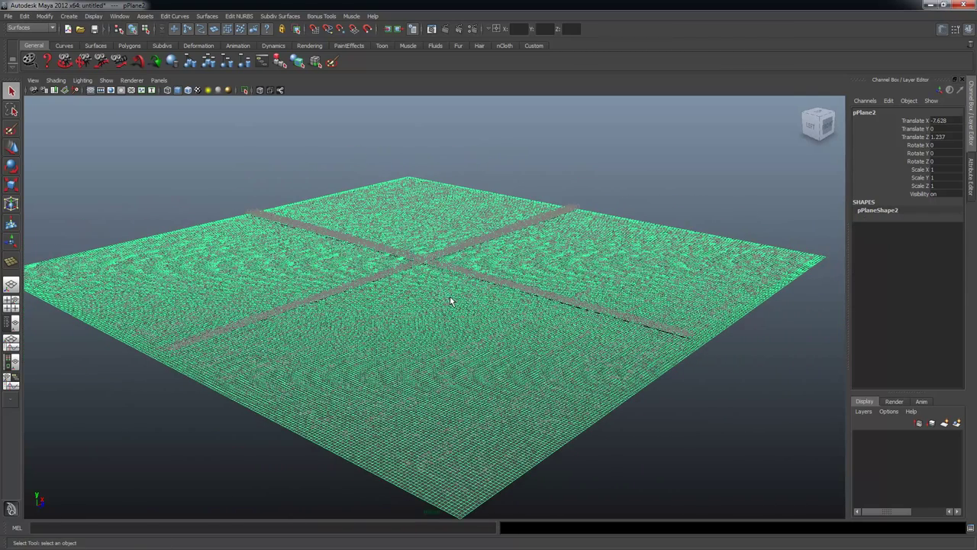
key("w")
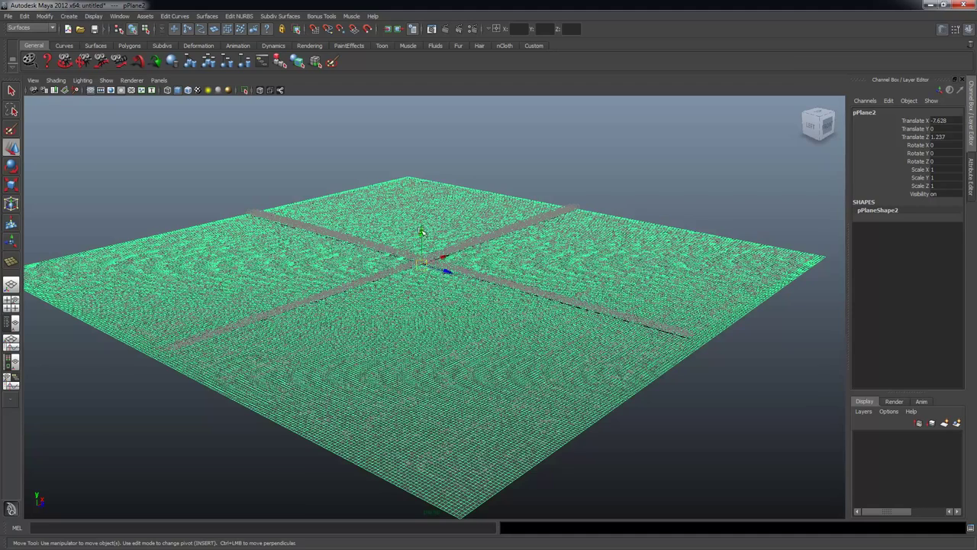
left_click_drag(425, 231, 421, 222)
Delete the original lower plane and adjust the remaining copy's height to about 5.5 units in Y.
left_click(317, 451)
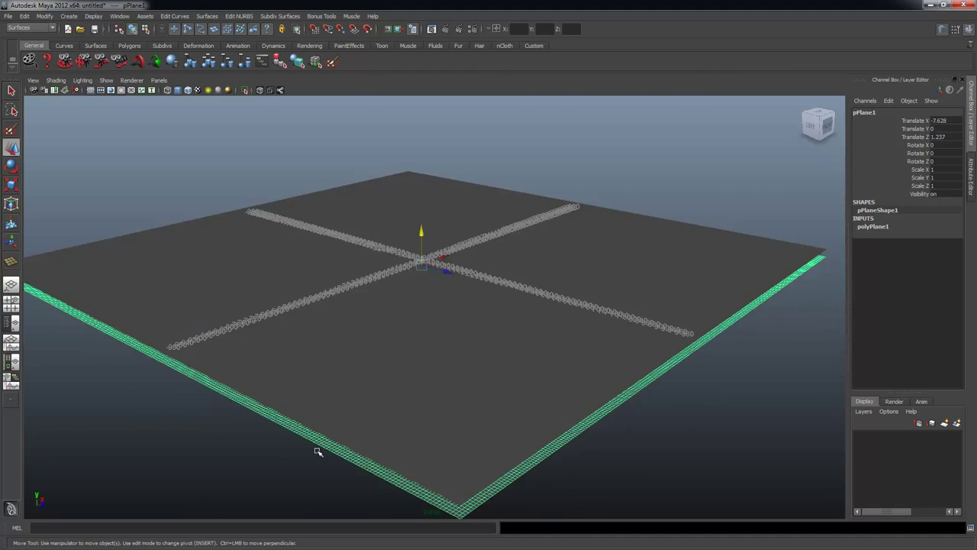
key("Delete")
left_click_drag(386, 392, 473, 424)
left_click_drag(422, 223, 428, 229)
left_click_drag(589, 281, 560, 284, "alt")
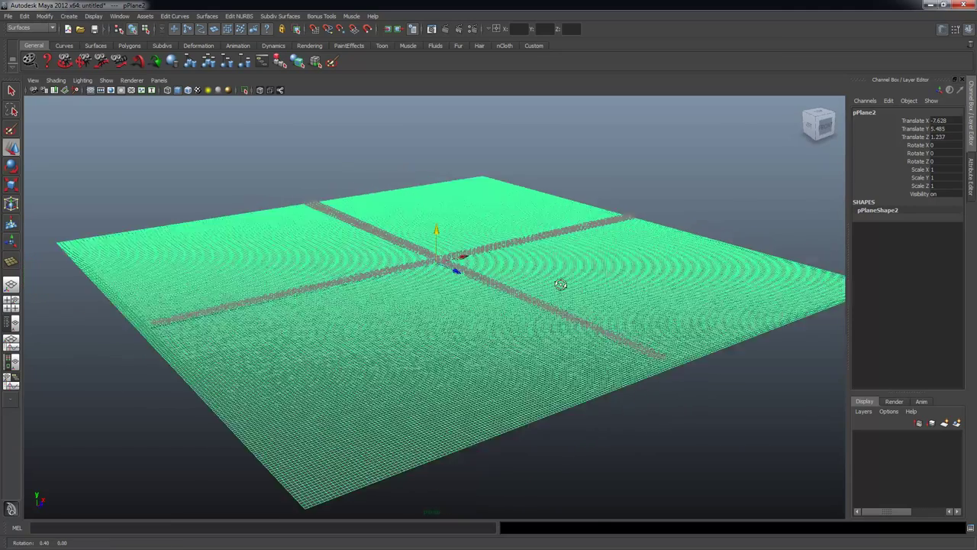
left_click(698, 161)
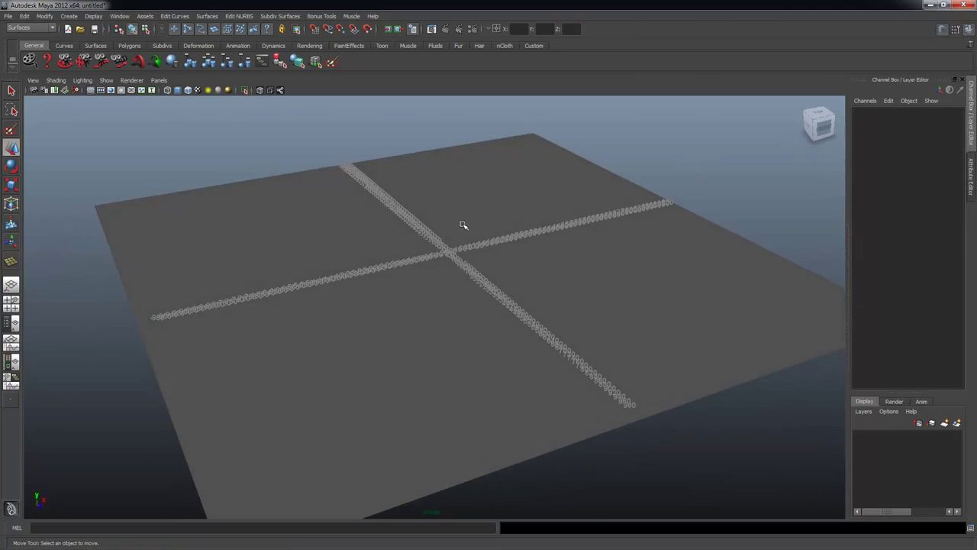
Assign the ground plane to a new display layer and toggle that layer's visibility off and back on.
left_click(462, 225)
key("q")
right_click_drag(429, 272, 490, 287, "alt")
left_click_drag(489, 283, 568, 289, "alt")
left_click(956, 422)
left_click(860, 436)
left_click(860, 436)
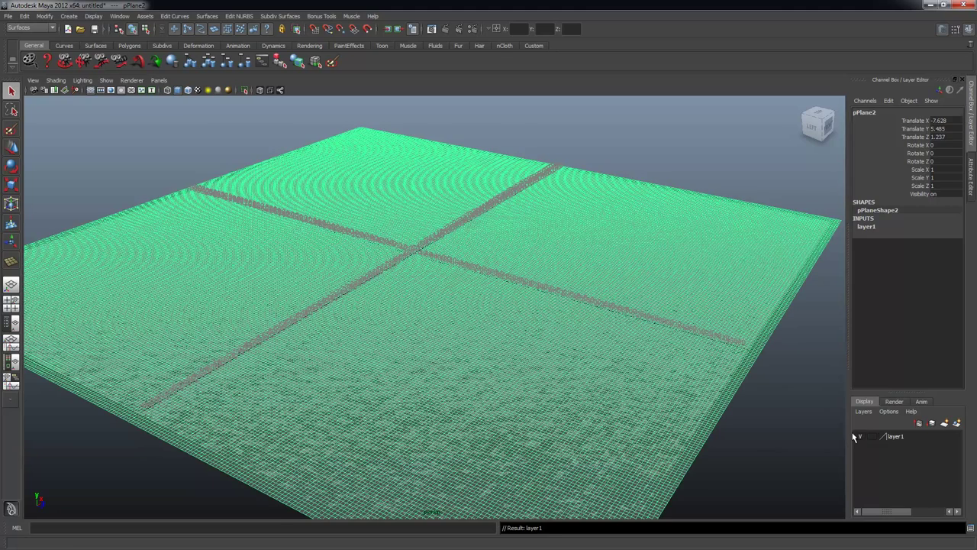
Hide layer1 so its dense plane no longer displays in the perspective view.
left_click(860, 437)
left_click_drag(399, 349, 661, 392, "alt")
left_click_drag(822, 425, 567, 397, "alt")
right_click_drag(519, 274, 509, 274, "alt")
middle_click_drag(510, 274, 696, 427, "alt")
right_click_drag(503, 338, 514, 338, "alt")
left_click_drag(515, 338, 548, 343, "alt")
middle_click_drag(523, 364, 534, 328, "alt")
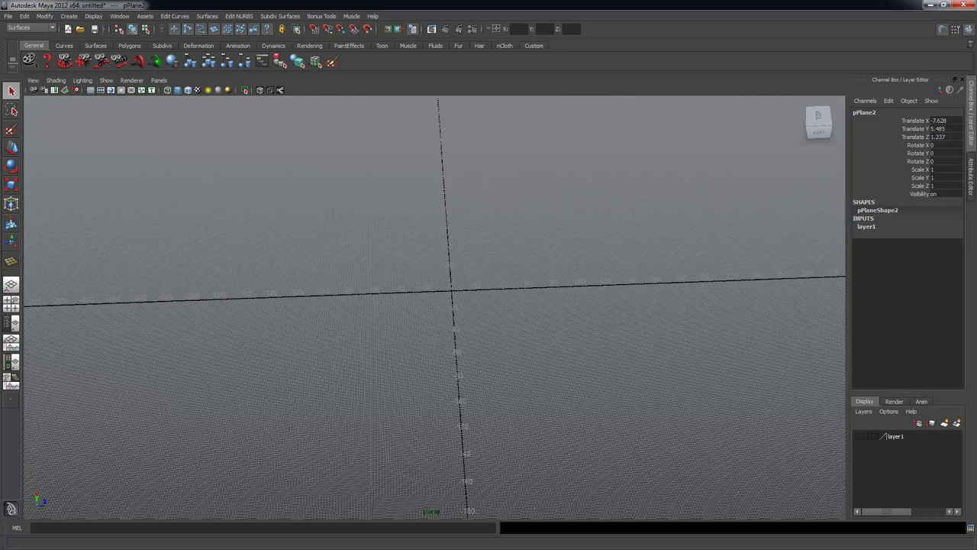
Switch to the browser to examine the Close Encounters tower reference image, and return to the Maya scene.
key("alt+Tab")
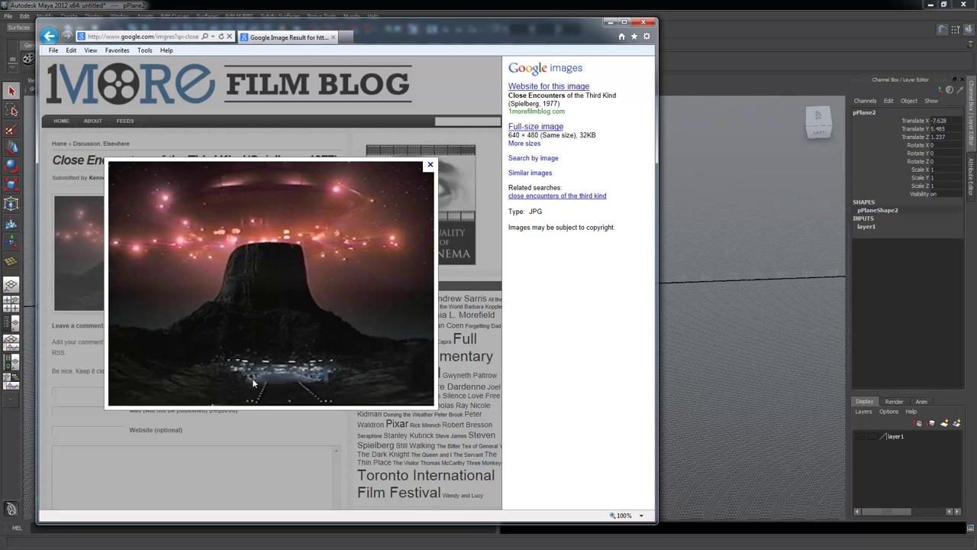
left_click(673, 9)
left_click_drag(520, 283, 492, 245, "alt")
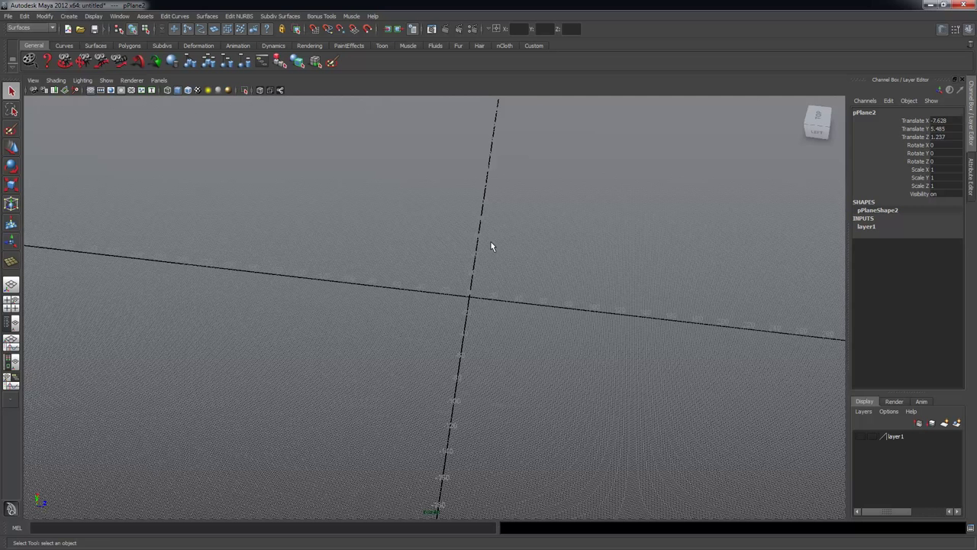
Draw a NURBS circle in the top view, centred at about X -312 and Z 0.
left_click(69, 16)
mouse_move(87, 31)
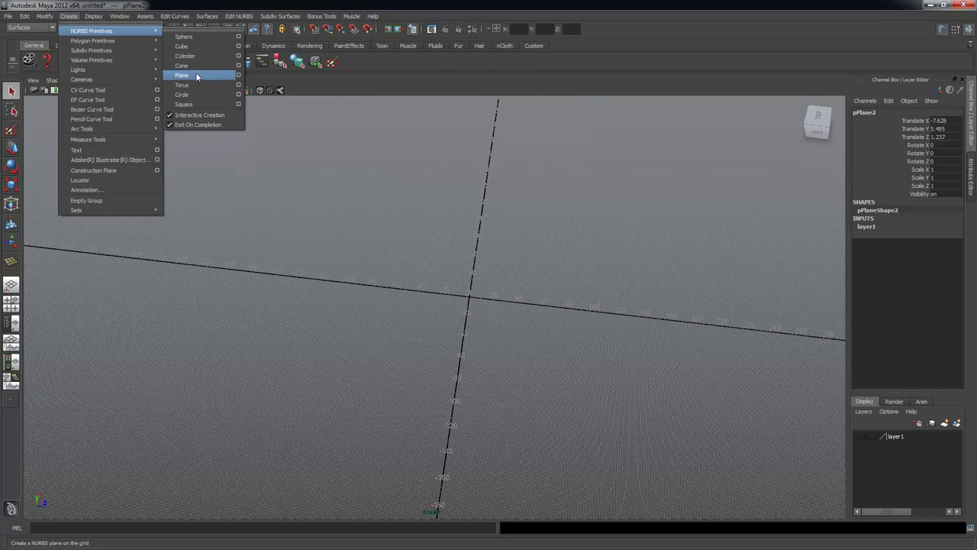
left_click(182, 94)
key("space")
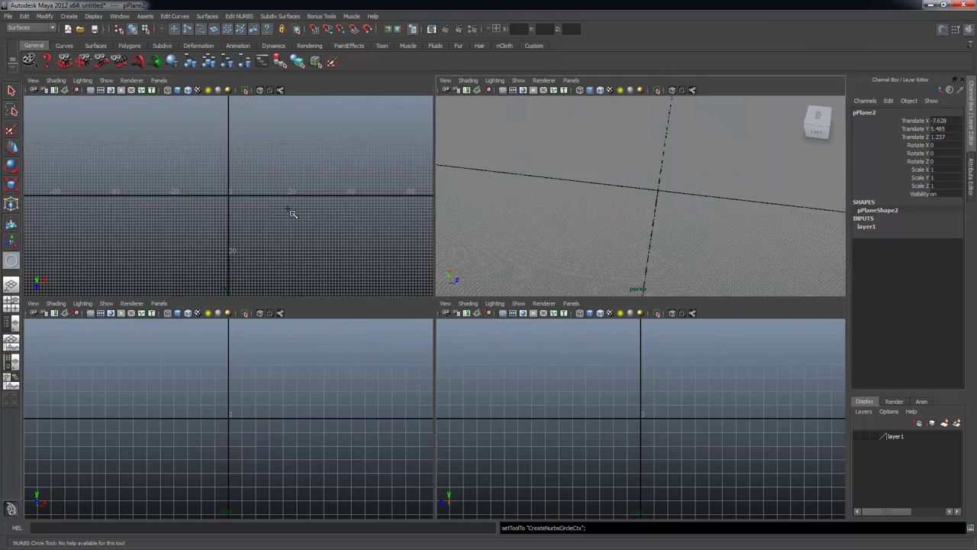
key("space")
mouse_move(61, 277)
middle_mouse_down("alt")
mouse_move(571, 211)
mouse_move(272, 244)
middle_mouse_up("alt")
left_click_drag(226, 241, 268, 264)
scroll(511, 262, "down", 1)
middle_click_drag(510, 263, 469, 287, "alt")
key("q")
Set the circle's Translate Y to 260 while viewing it in the perspective view.
key("space")
key("space")
mouse_move(645, 245)
left_mouse_down("alt")
mouse_move(393, 229)
mouse_move(465, 315)
mouse_move(552, 321)
mouse_move(480, 305)
mouse_move(465, 290)
mouse_move(508, 331)
mouse_move(480, 310)
mouse_move(490, 211)
left_mouse_up("alt")
key("w")
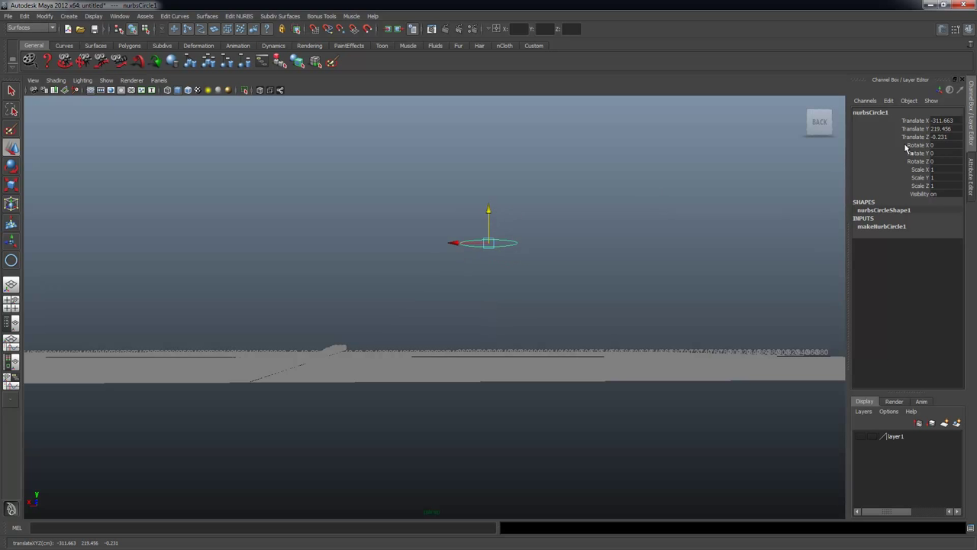
left_click(946, 130)
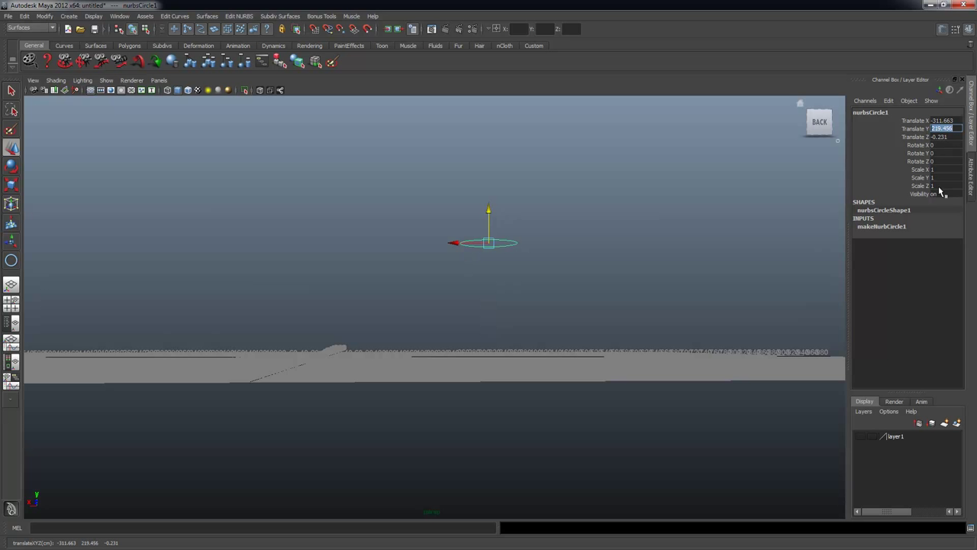
type("260")
key("Return")
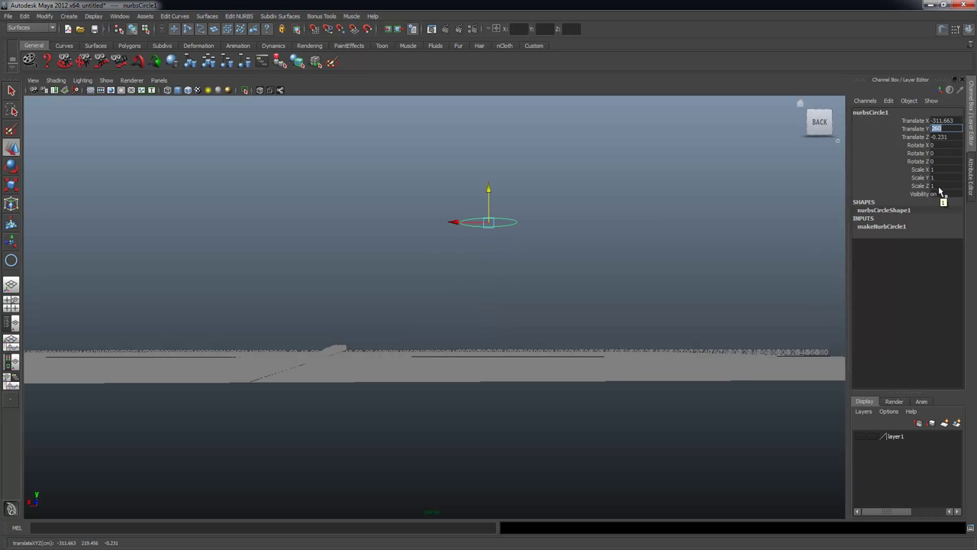
Scale the circle uniformly to about 1.47 and move it along X to about -634.
left_click_drag(453, 286, 550, 262, "alt")
key("r")
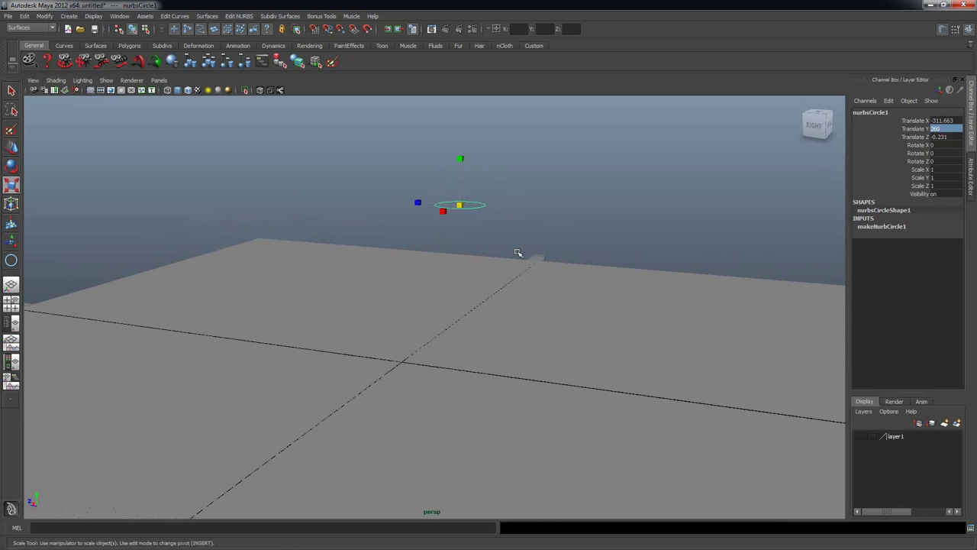
left_click(486, 232)
left_click(463, 206)
left_click_drag(464, 208, 488, 207)
left_click_drag(600, 290, 504, 266, "alt")
key("w")
left_click_drag(465, 232, 741, 303)
left_click_drag(310, 242, 337, 292)
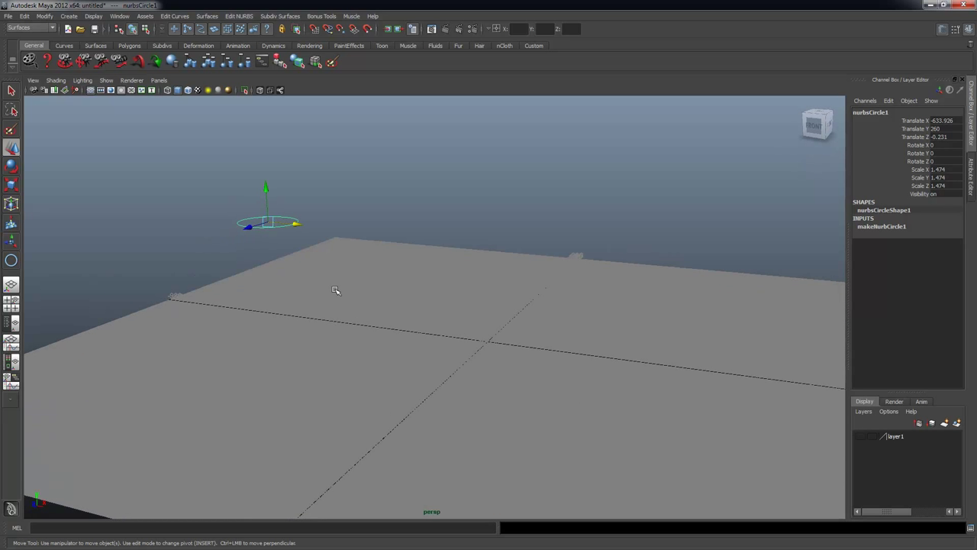
Duplicate the circle, lower the copy to about Y 68, and scale it uniformly to about 2.54.
key("ctrl+d")
left_click_drag(292, 212, 270, 272, "alt")
left_click_drag(323, 290, 353, 302, "alt")
key("r")
key("q")
Put both circles on a new display layer named Tower_Template_L and test the layer's visibility.
left_click_drag(414, 290, 332, 266, "alt")
left_click(264, 205)
left_click(269, 280, "shift")
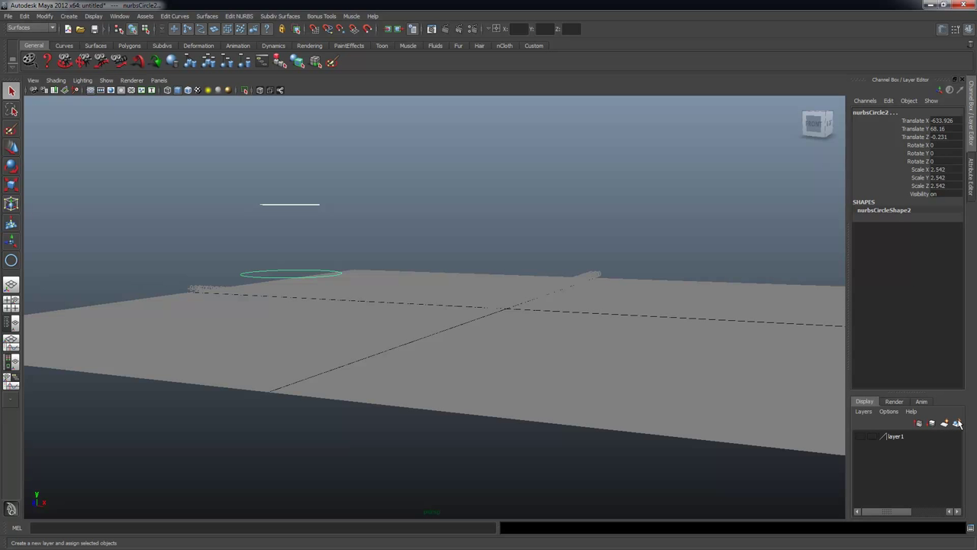
left_click(956, 423)
left_click(894, 438)
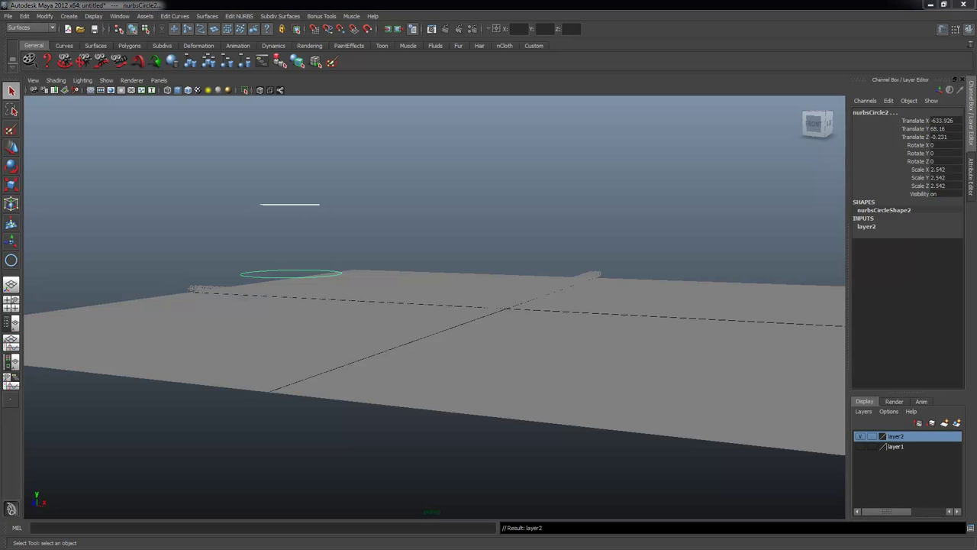
left_click_drag(383, 189, 432, 186)
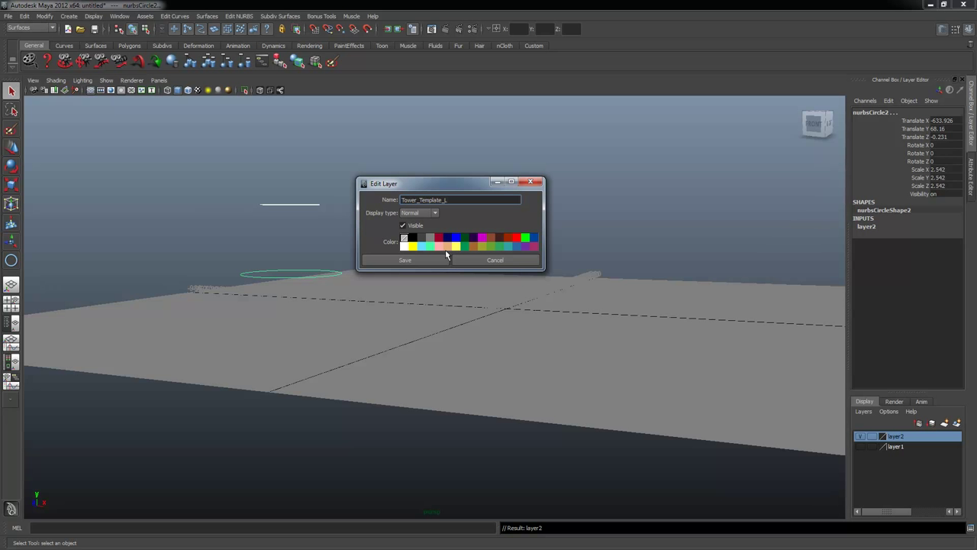
left_click(445, 260)
left_click(860, 435)
left_click(860, 436)
left_click_drag(534, 252, 419, 315, "alt")
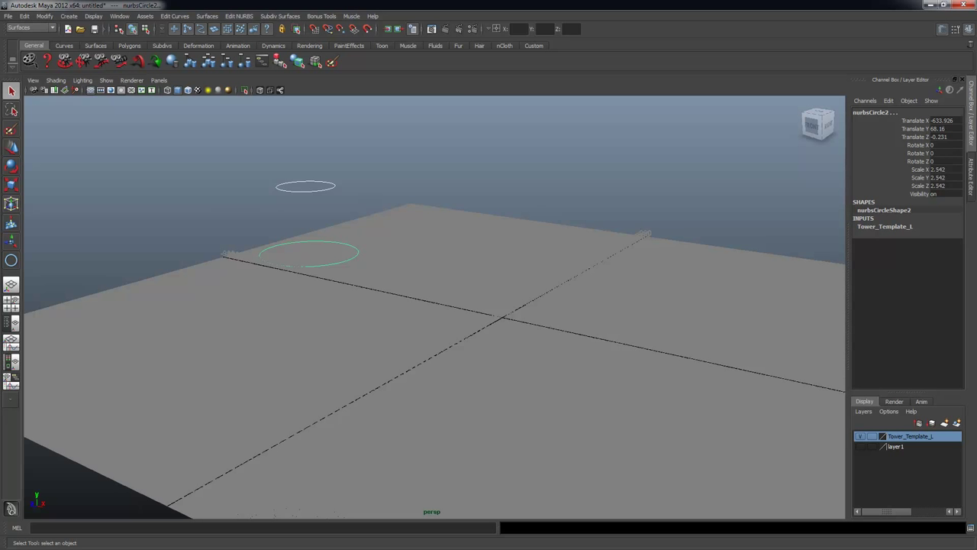
Switch to the browser and search Google in a new window for "how big is a football field".
key("alt+Tab")
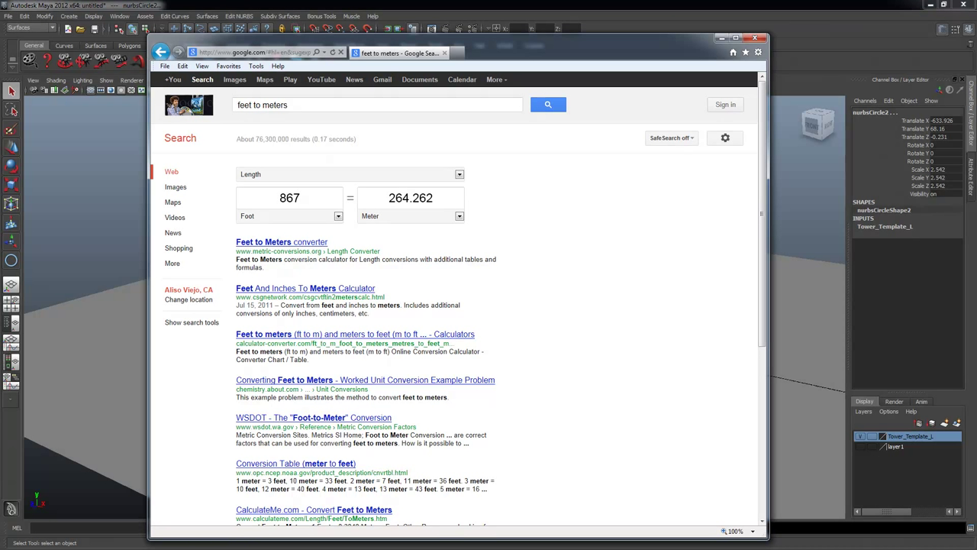
key("alt+Tab")
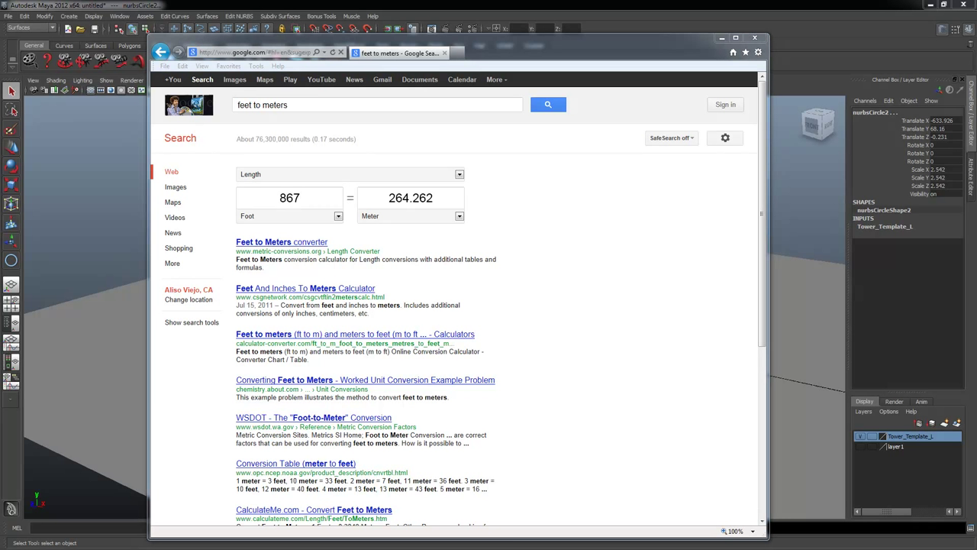
left_click_drag(0, 38, 579, 43)
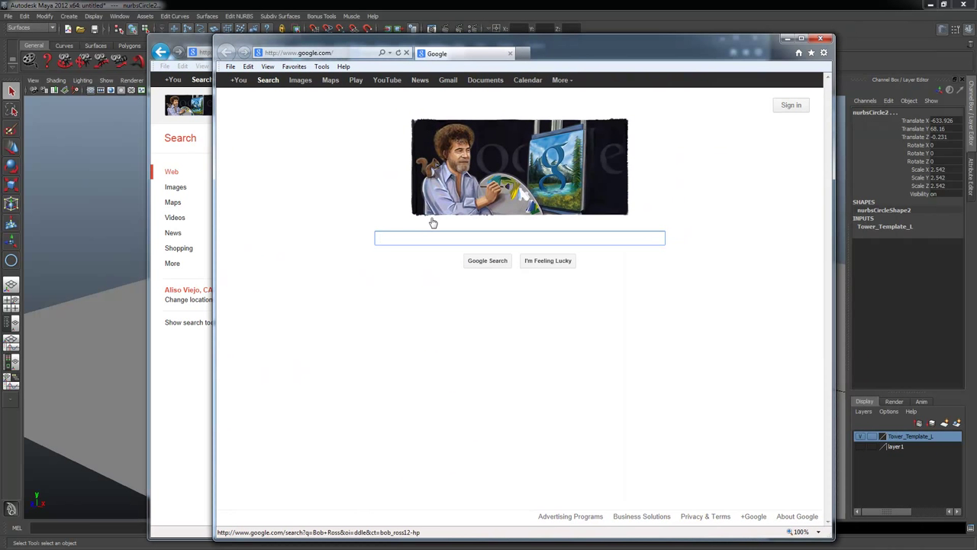
type("how ")
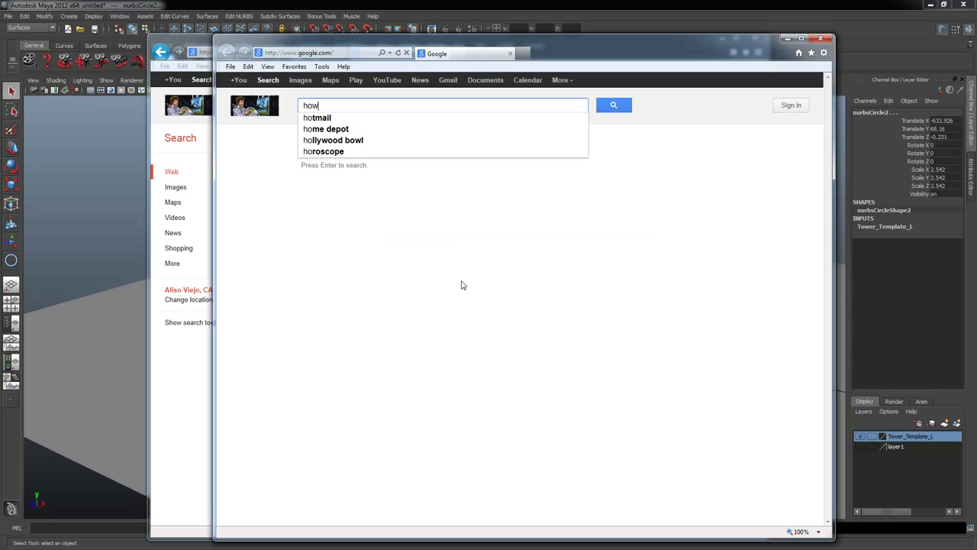
type("big")
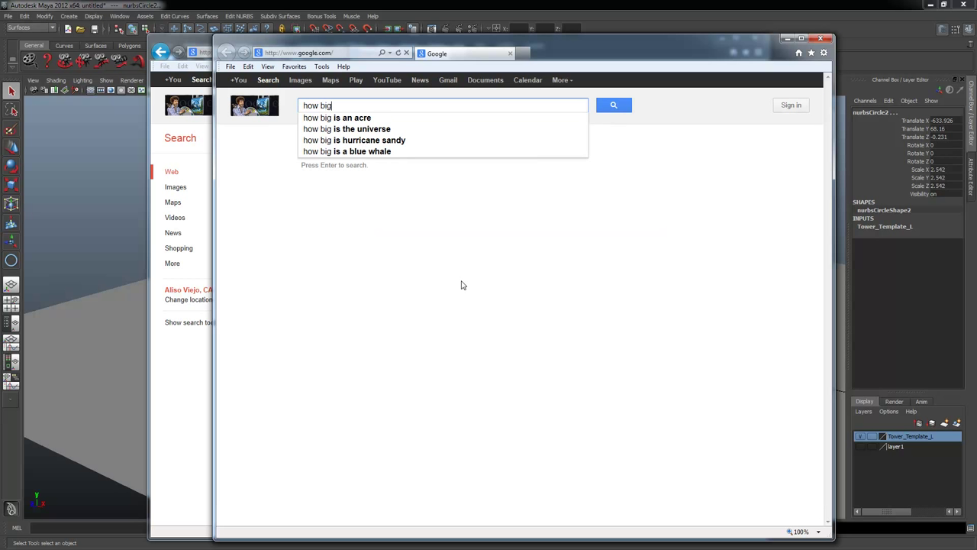
type(" is a footb")
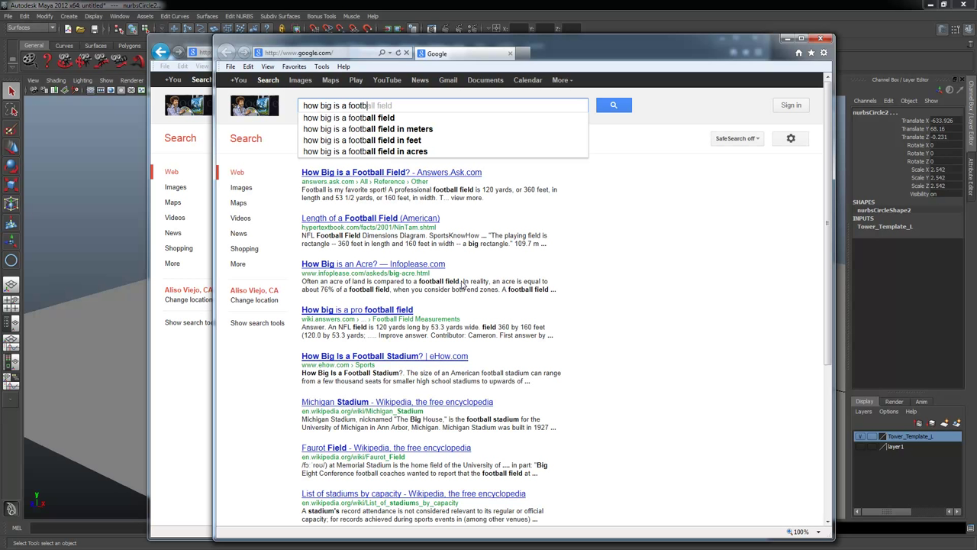
left_click(363, 119)
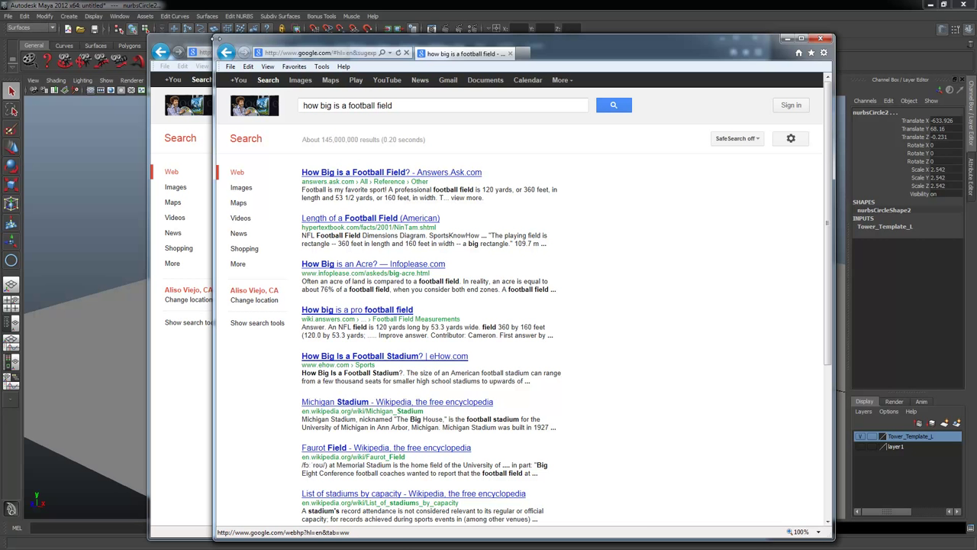
Open the Answers.Ask.com result, read the football field dimensions, and close that browser window.
left_click(397, 174)
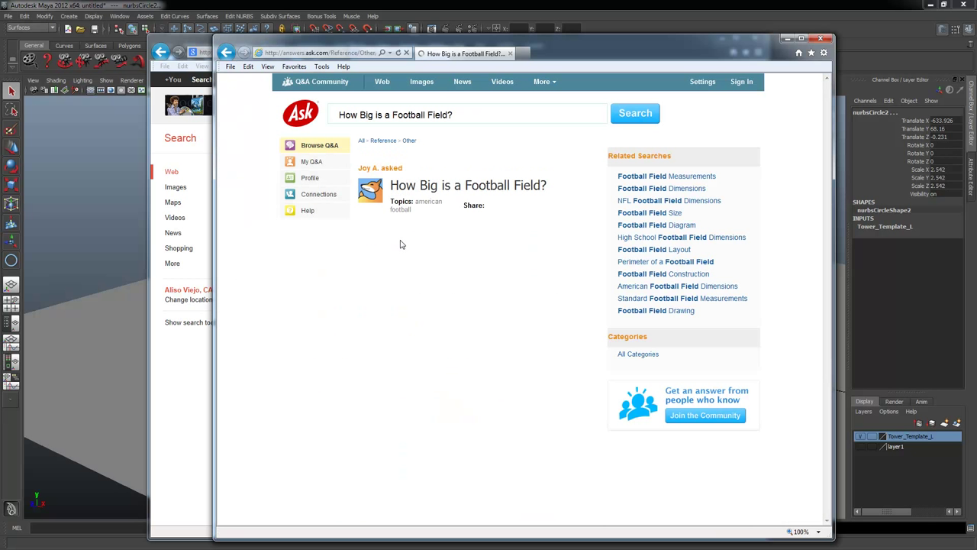
scroll(455, 245, "down", 3)
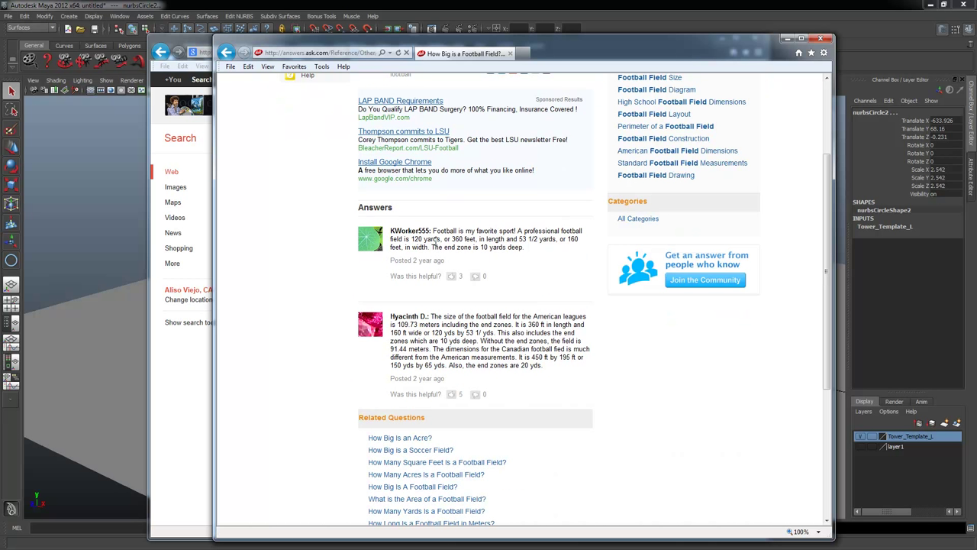
left_click(820, 39)
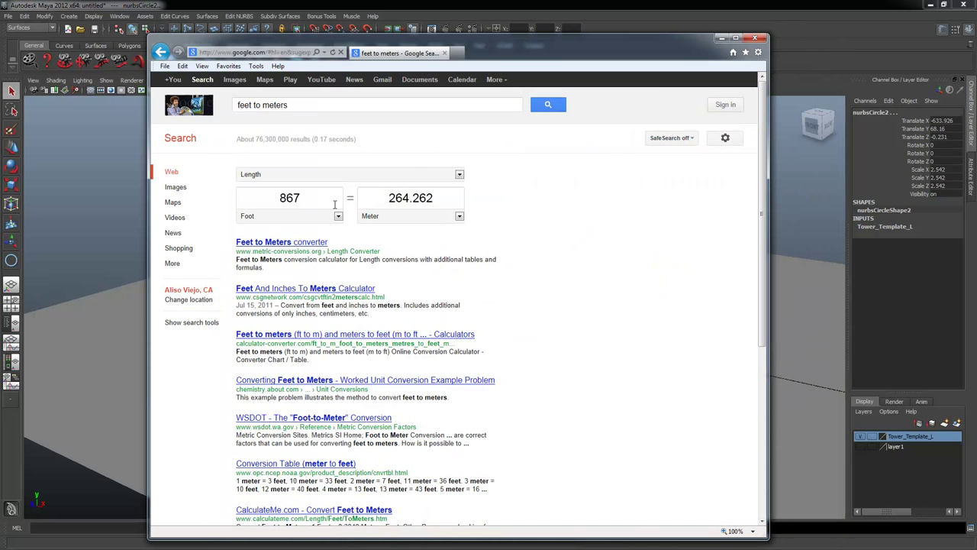
Change the remaining Google search from "feet to meters" to "yards to meters".
left_click(251, 104)
key("BackSpace")
key("BackSpace")
key("BackSpace")
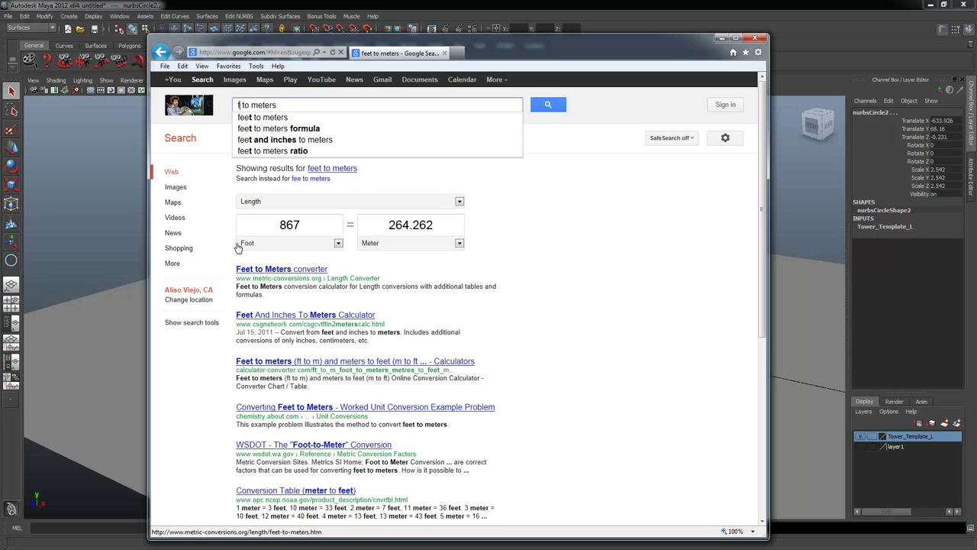
type("yea")
key("BackSpace")
key("BackSpace")
type("ards")
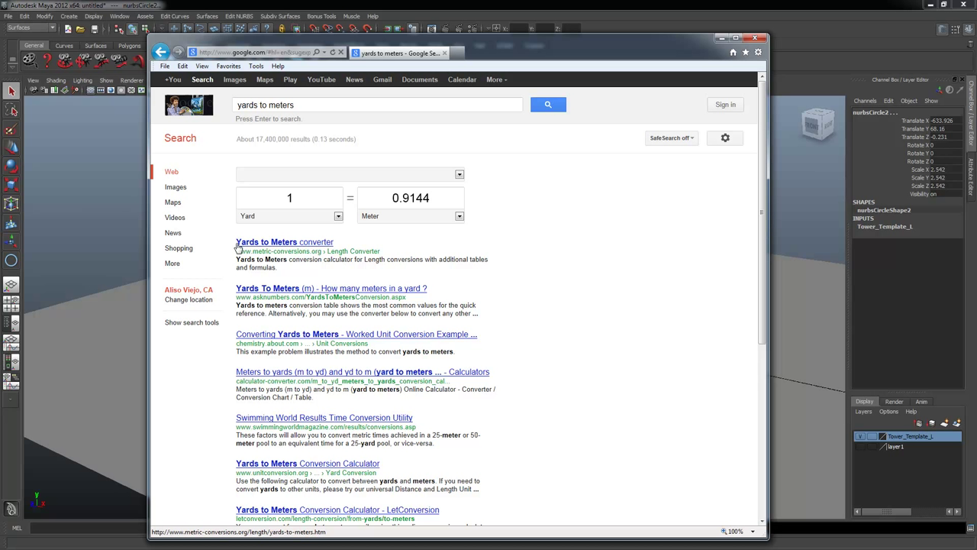
Try converting 120 yards and 200 yards to meters in the unit converter.
double_click(305, 197)
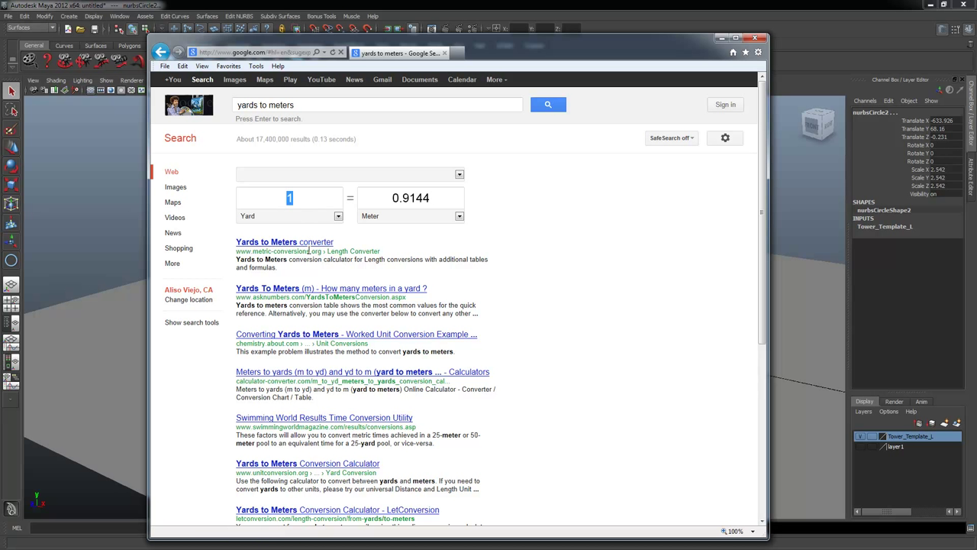
type("120")
double_click(306, 200)
left_click(321, 197)
double_click(319, 200)
left_click(302, 107)
double_click(302, 107)
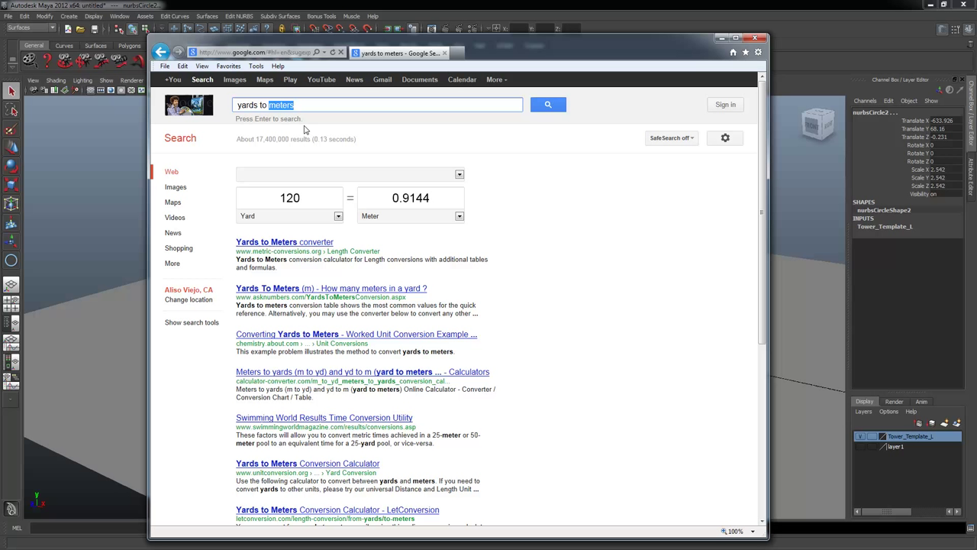
left_click(319, 198)
double_click(311, 207)
type("200")
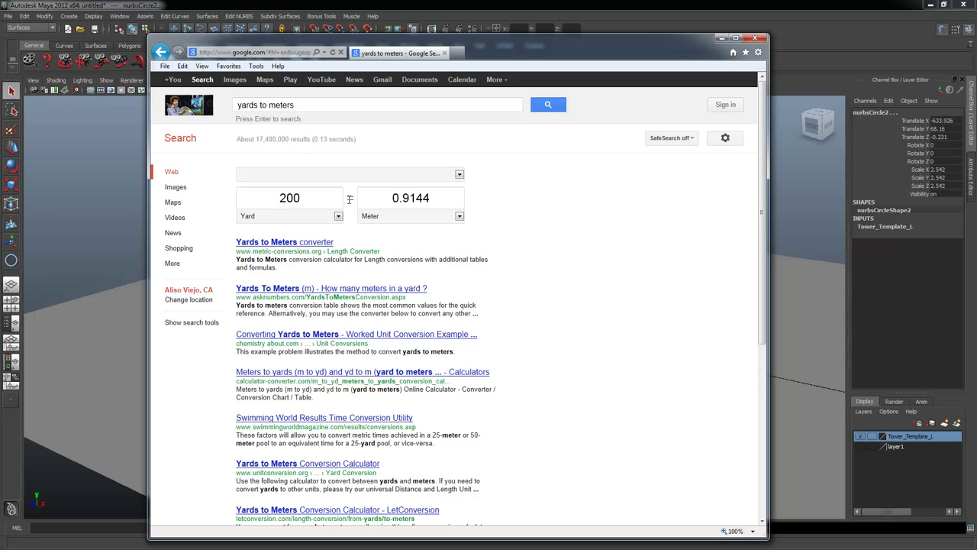
double_click(311, 199)
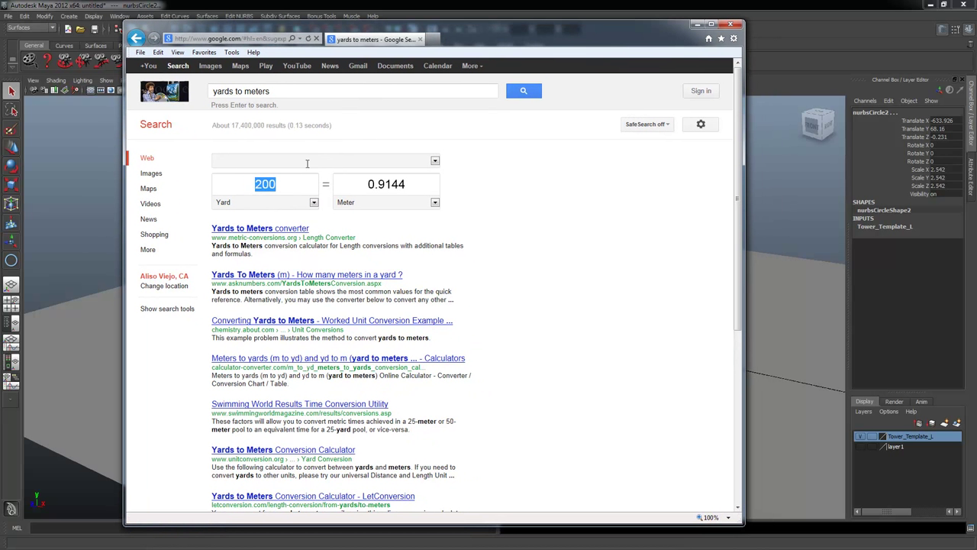
double_click(383, 190)
left_click(415, 192)
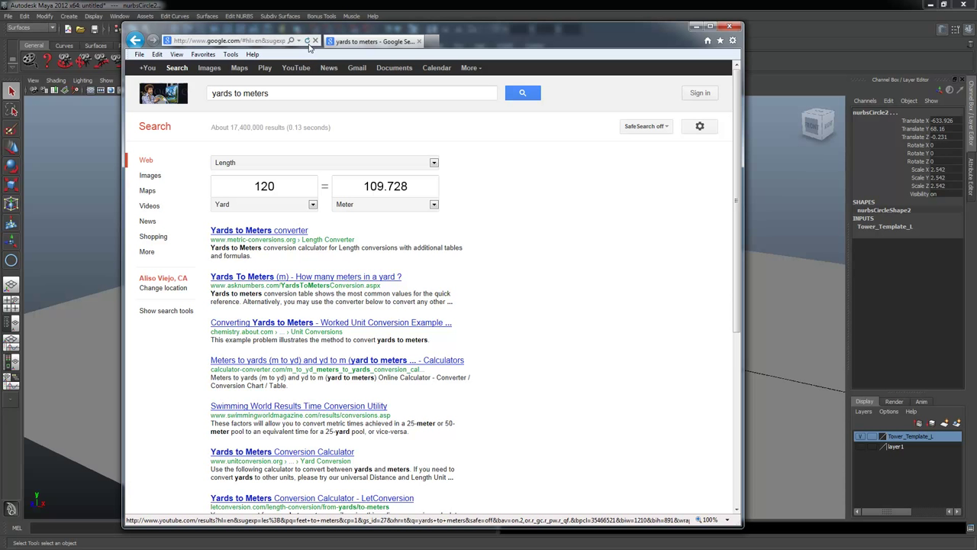
Reload the converter page, convert 120 yards to meters, and leave the browser.
left_click(308, 39)
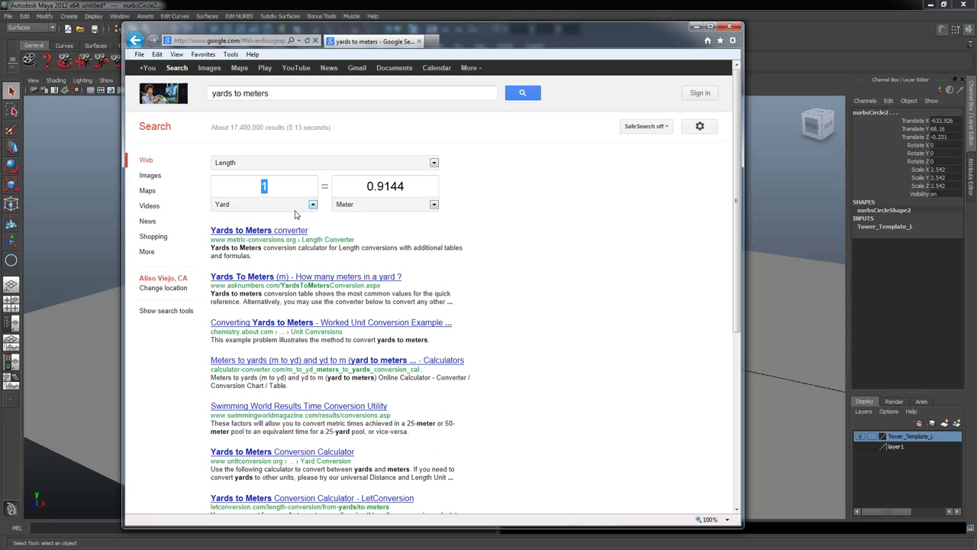
type("120")
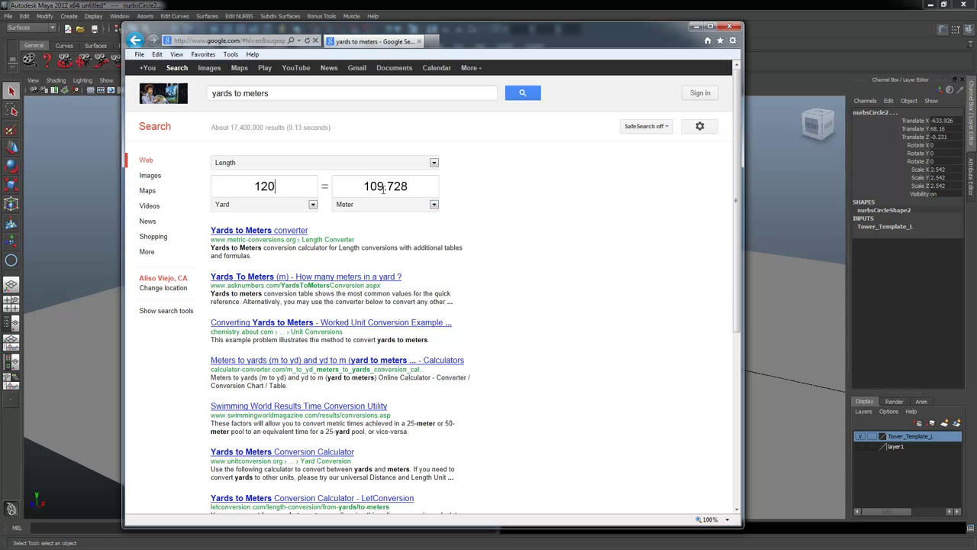
left_click(729, 26)
Draw a square polygon plane about 168 units wide beside the tower's base circle in the top view.
left_click_drag(451, 316, 441, 299, "alt")
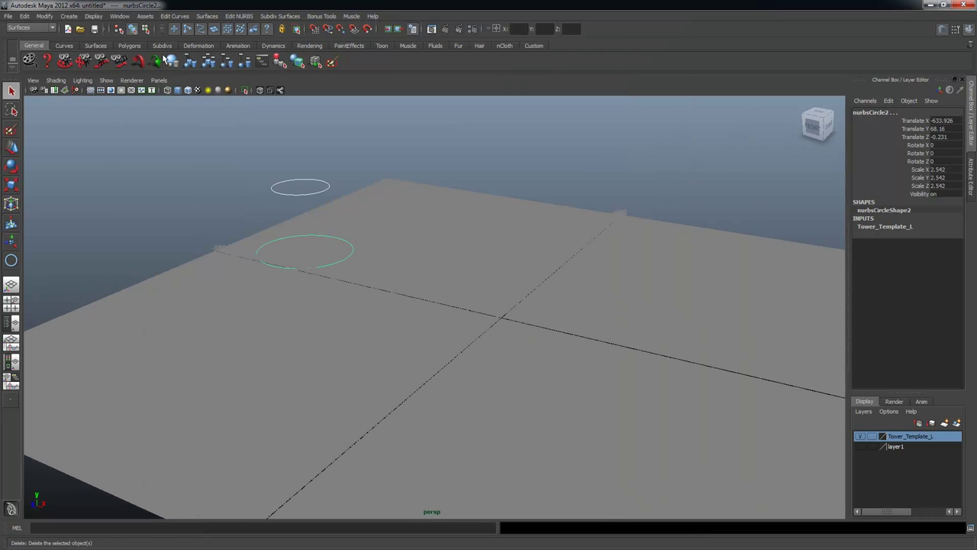
left_click(64, 16)
mouse_move(98, 41)
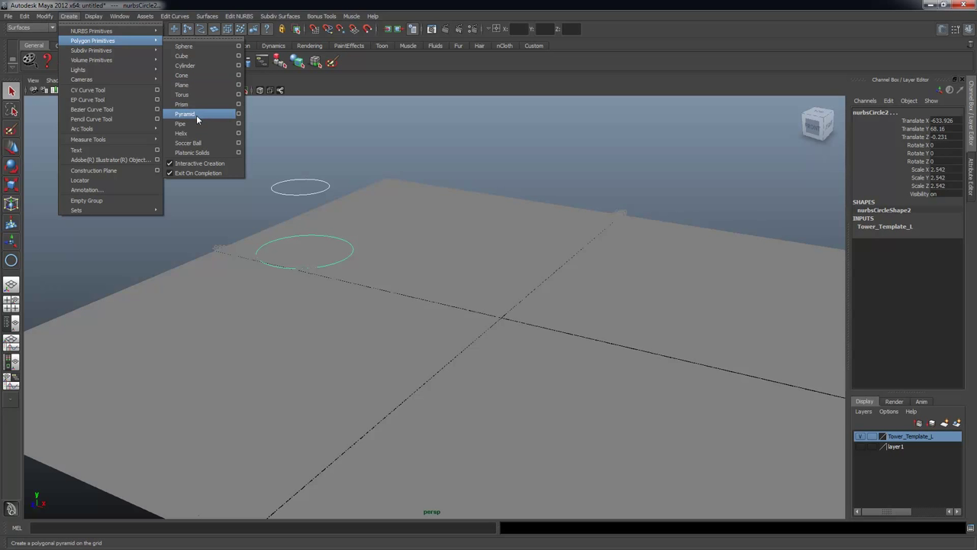
left_click(195, 85)
left_click_drag(475, 306, 506, 323, "alt")
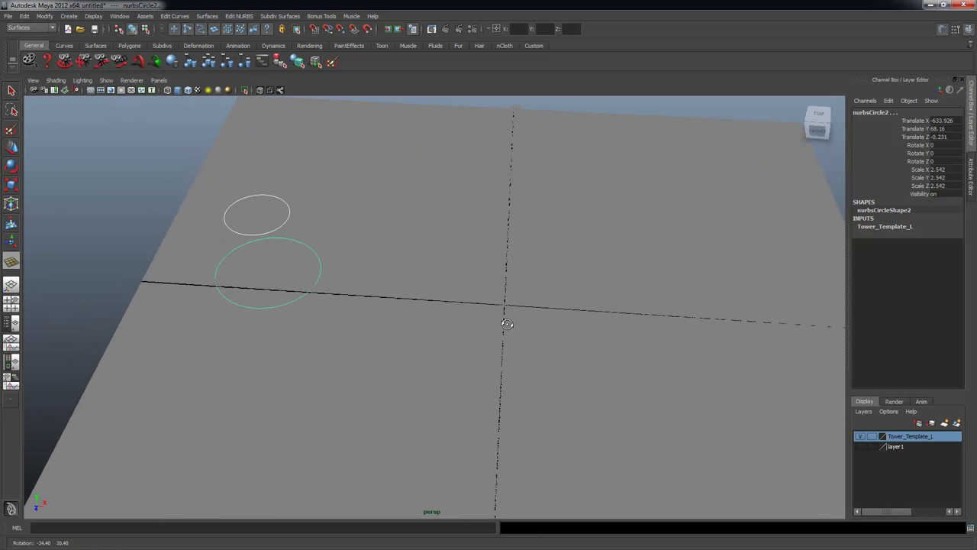
key("space")
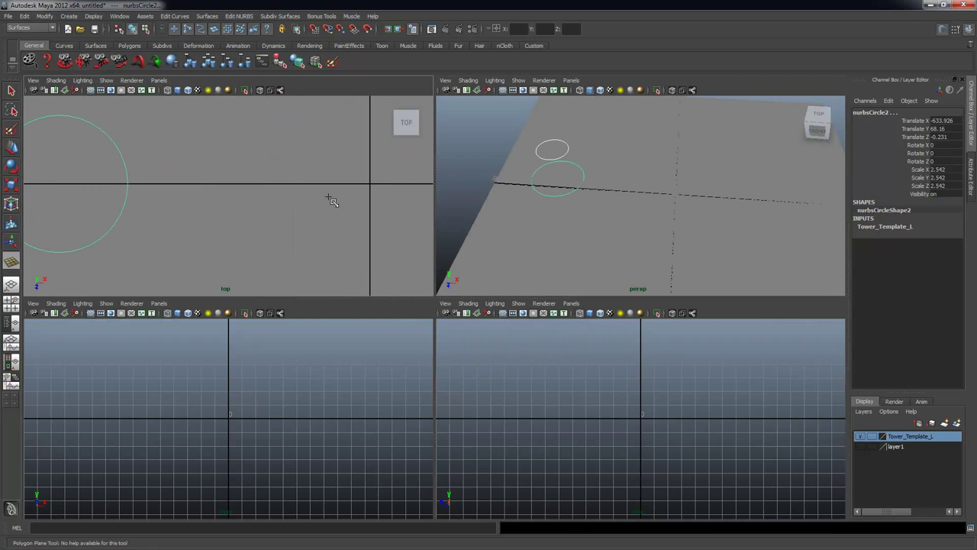
left_click_drag(197, 184, 237, 192)
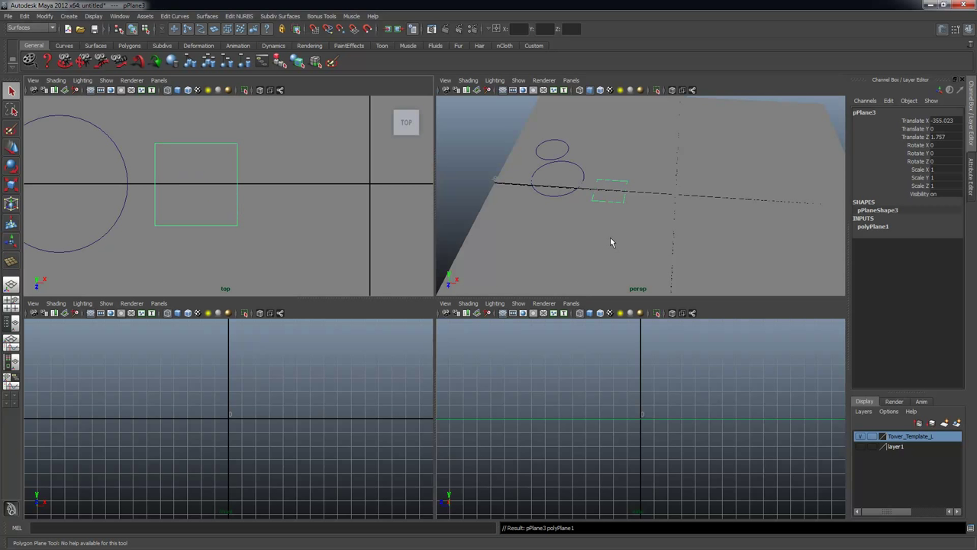
Set the new polygon plane's width to 75 and its height to 109.
left_click(874, 227)
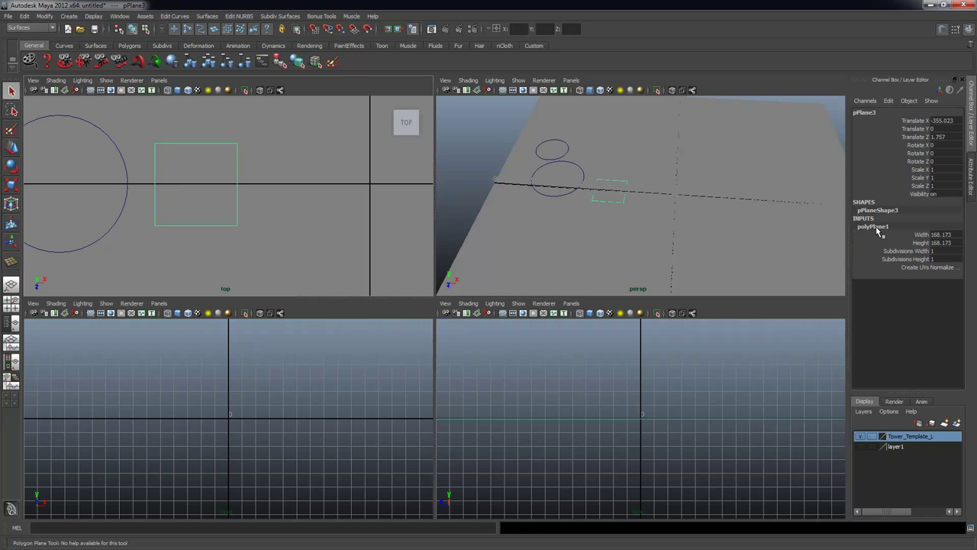
double_click(950, 235)
type("75")
key("Return")
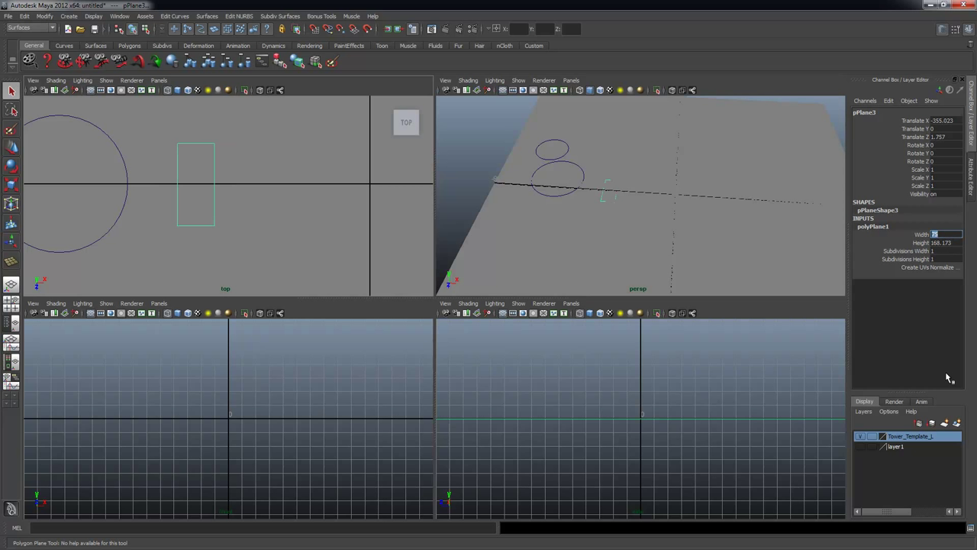
double_click(950, 242)
type("109")
key("Return")
key("q")
Swap the plane's dimensions so its width is 109 and its height is 75.
left_click(946, 235)
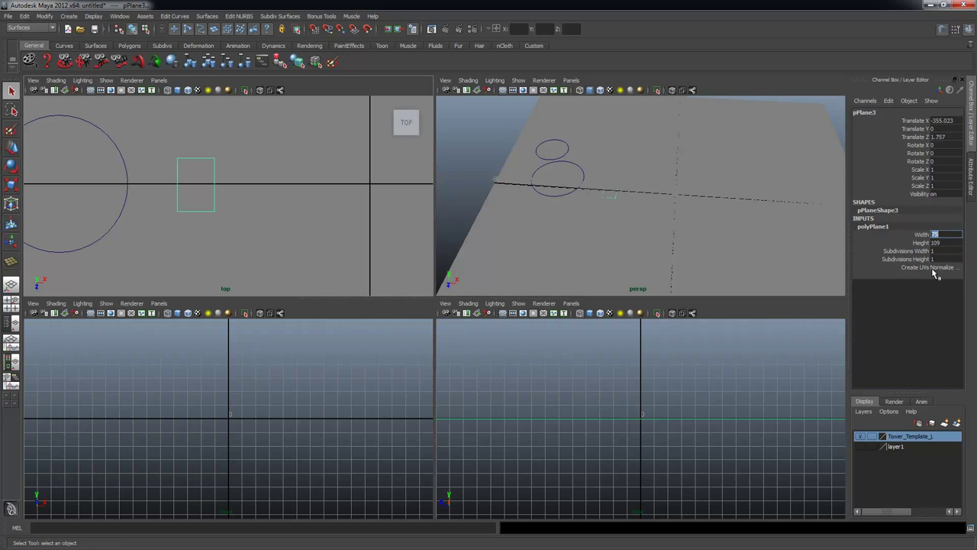
type("109")
key("Return")
left_click(953, 243)
type("75")
key("Return")
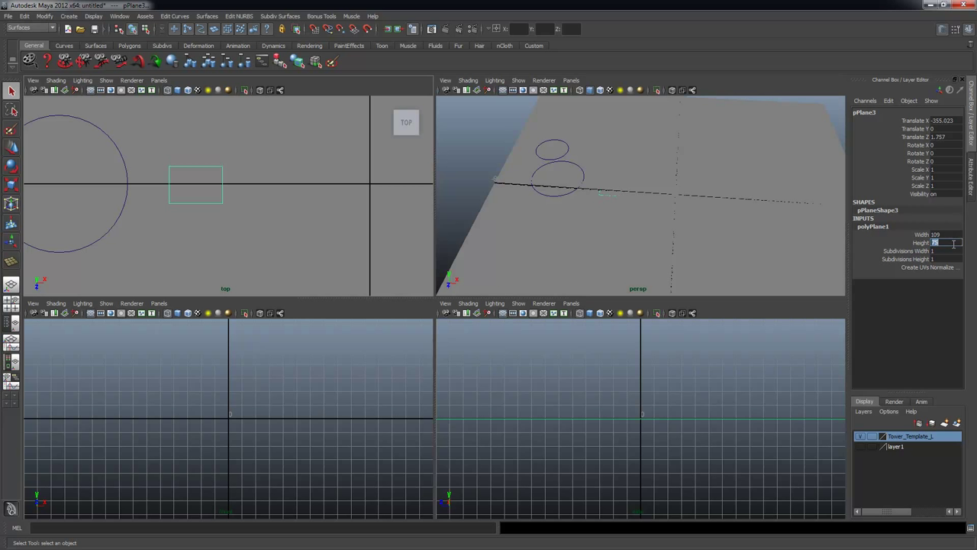
Raise the football-field plane above the ground surface to about 46.8 on the Y axis.
right_click_drag(168, 186, 432, 237, "alt")
key("space")
left_click_drag(538, 359, 519, 286, "alt")
key("w")
left_click_drag(441, 305, 374, 253, "alt")
left_click_drag(576, 310, 573, 325, "alt")
right_click_drag(454, 270, 484, 270, "alt")
left_click_drag(483, 271, 363, 238, "alt")
left_click_drag(479, 284, 460, 290, "alt")
left_click_drag(377, 240, 503, 321)
left_click_drag(617, 364, 767, 352, "alt")
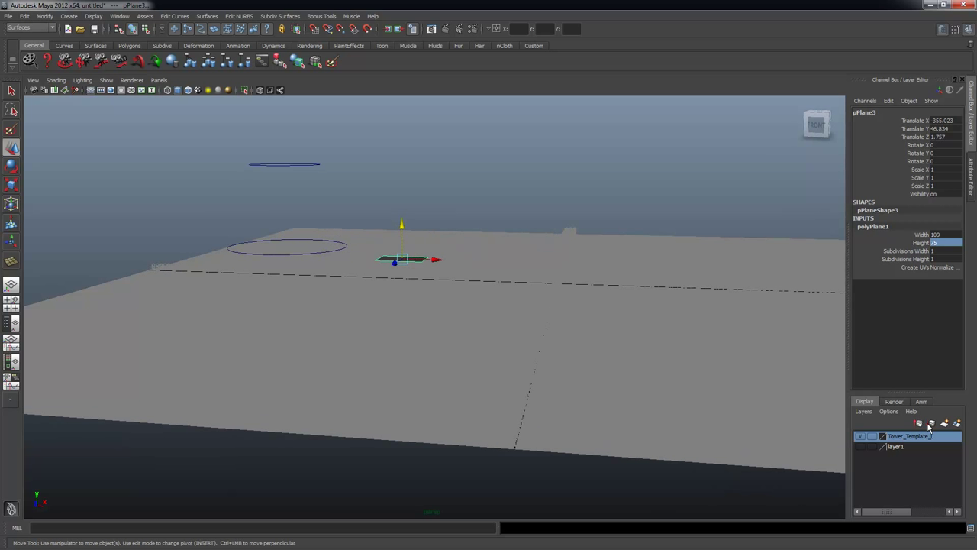
Create a display layer for the selected plane, name it Staging_Template_L, and deselect the plane.
left_click(957, 422)
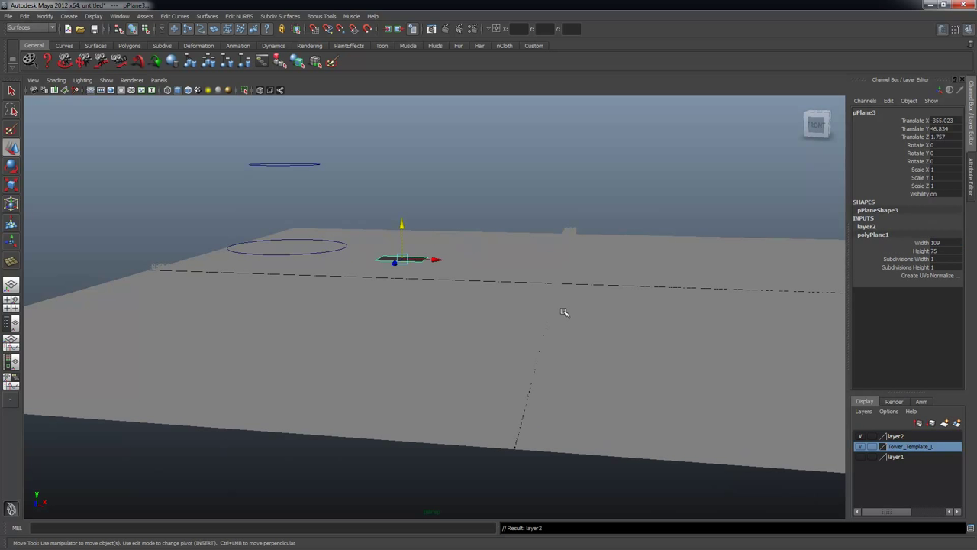
double_click(895, 435)
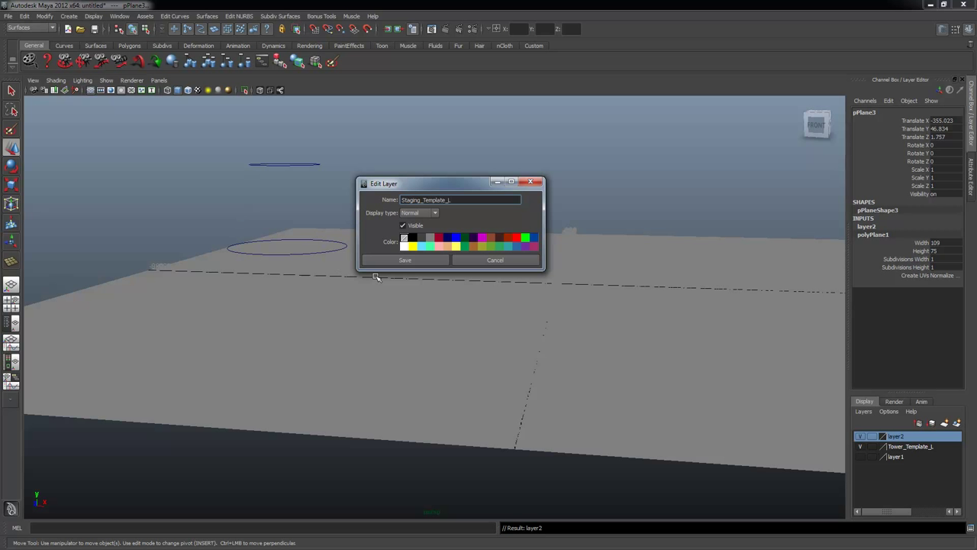
left_click(404, 260)
left_click_drag(562, 287, 477, 237, "alt")
left_click(494, 185)
Examine the football-field plane's scale against the tower circles and the ground from several angles.
left_click_drag(628, 259, 463, 234, "alt")
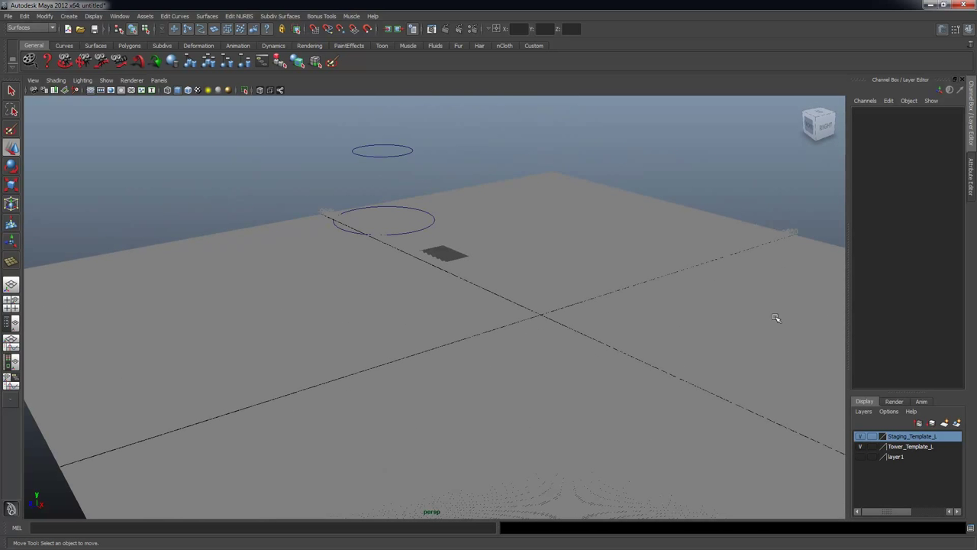
left_click_drag(542, 197, 500, 256, "alt")
left_click_drag(545, 360, 527, 319, "alt")
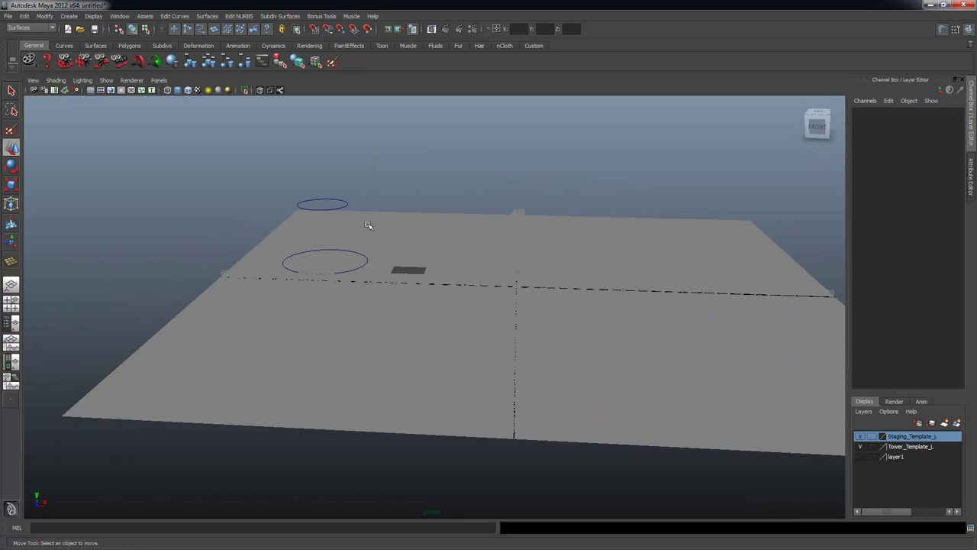
left_click_drag(451, 351, 359, 340, "alt")
right_click_drag(458, 344, 506, 331, "alt")
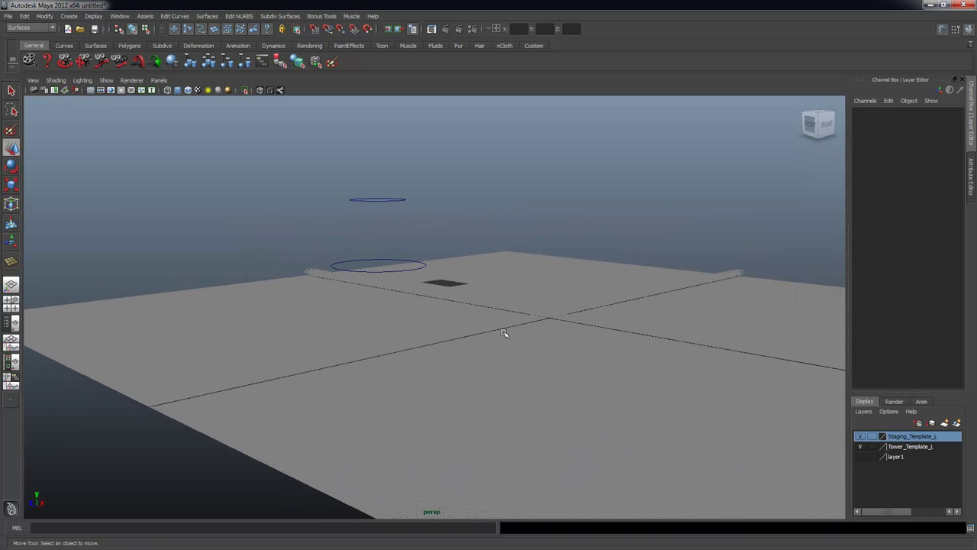
left_click_drag(429, 280, 456, 244, "alt")
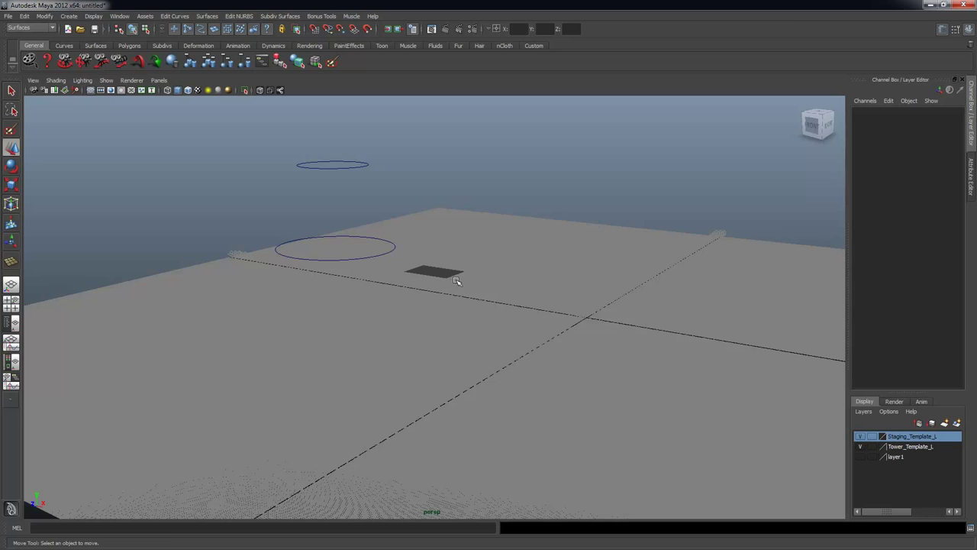
left_click_drag(455, 281, 545, 305, "alt")
key("q")
left_click_drag(595, 281, 473, 254, "alt")
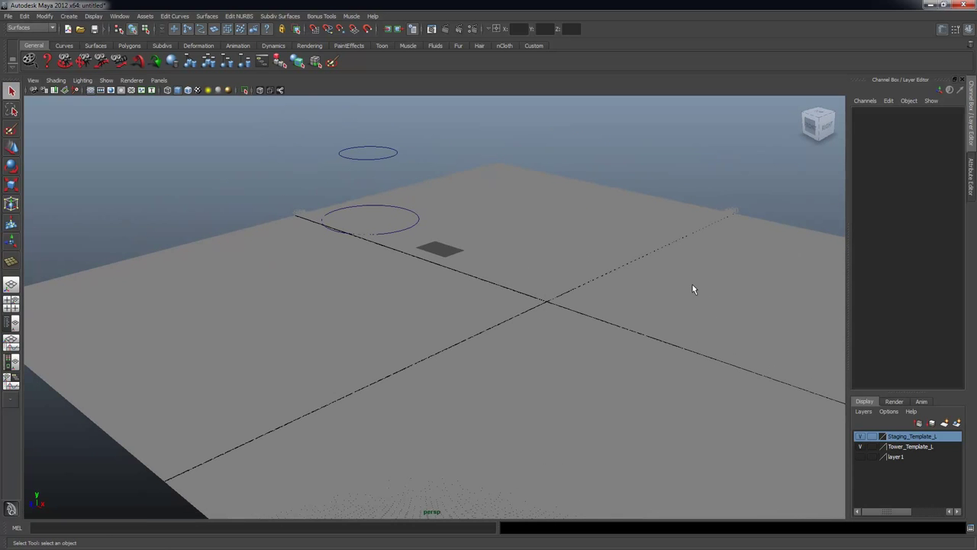
Show layer1, select the ground plane, and activate the Sculpt Geometry Tool on it.
left_click(860, 457)
left_click(562, 348)
mouse_move(562, 349)
left_mouse_down("alt")
mouse_move(481, 299)
mouse_move(442, 307)
mouse_move(463, 318)
mouse_move(319, 272)
mouse_move(441, 254)
mouse_move(462, 277)
left_mouse_up("alt")
mouse_move(499, 281)
right_mouse_down()
mouse_move(489, 429)
mouse_move(499, 385)
mouse_move(569, 381)
mouse_move(578, 398)
right_mouse_up()
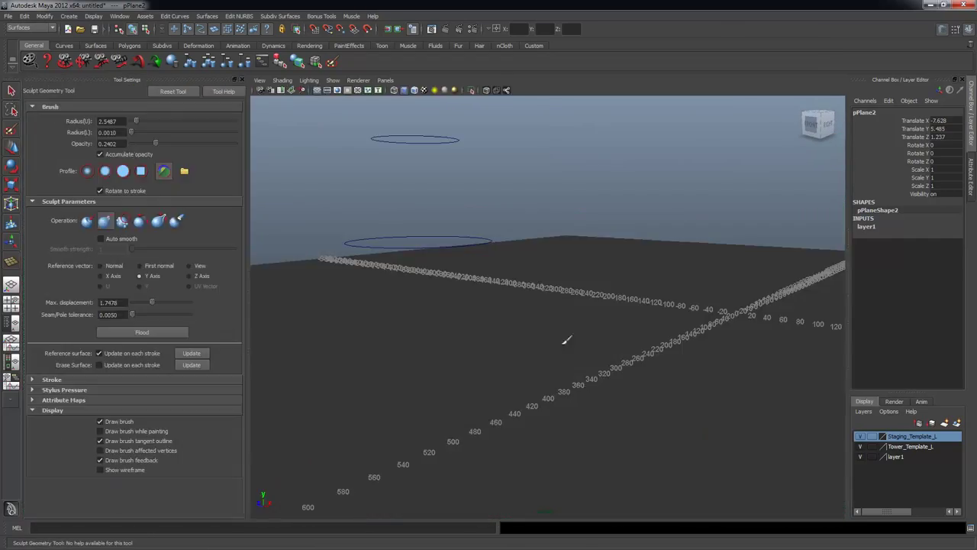
Enlarge the sculpt brush radius to about 128.8 and set its maximum displacement to about 39.1.
left_click_drag(502, 301, 502, 274, "alt")
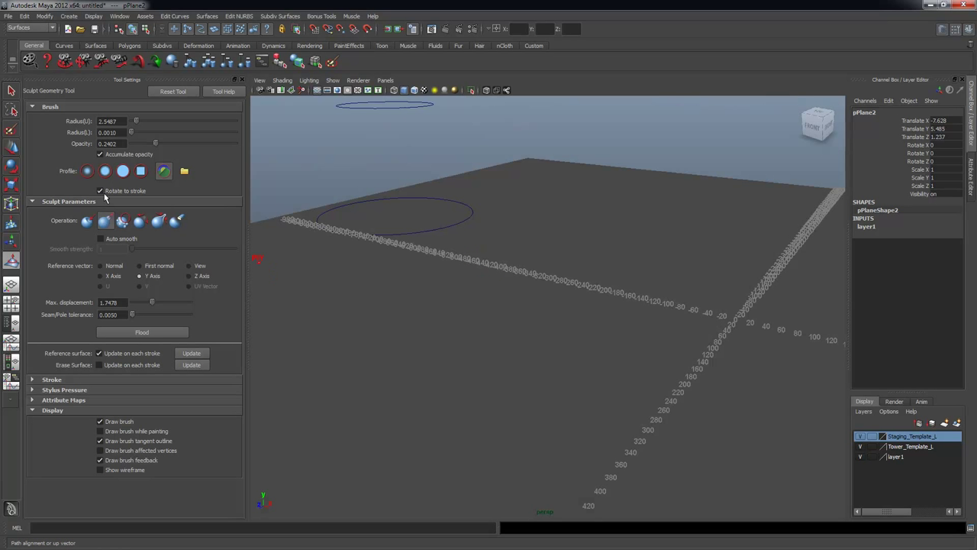
mouse_move(478, 331)
left_mouse_down("alt")
mouse_move(551, 348)
mouse_move(528, 329)
left_mouse_up("alt")
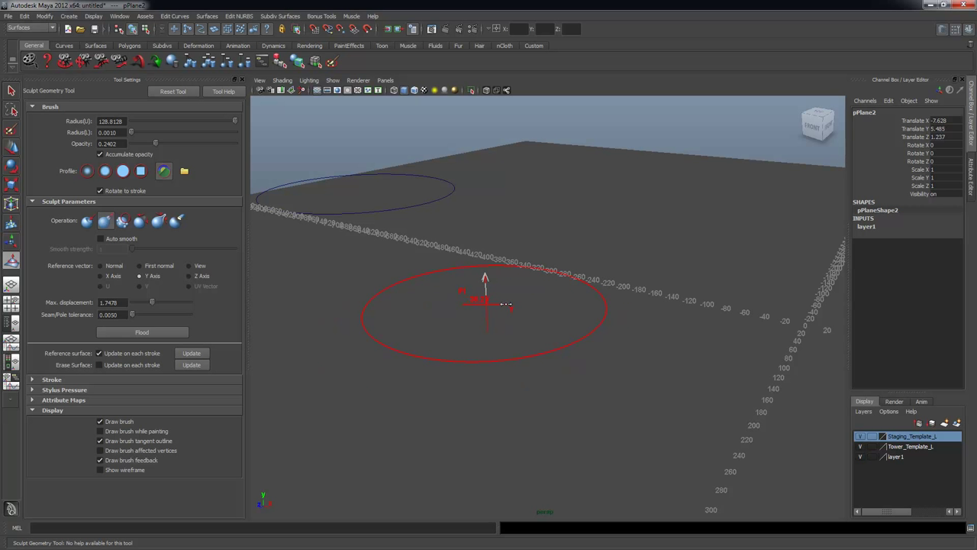
left_click_drag(506, 304, 562, 290)
right_click_drag(562, 290, 652, 295, "alt")
left_click_drag(652, 295, 493, 255, "alt")
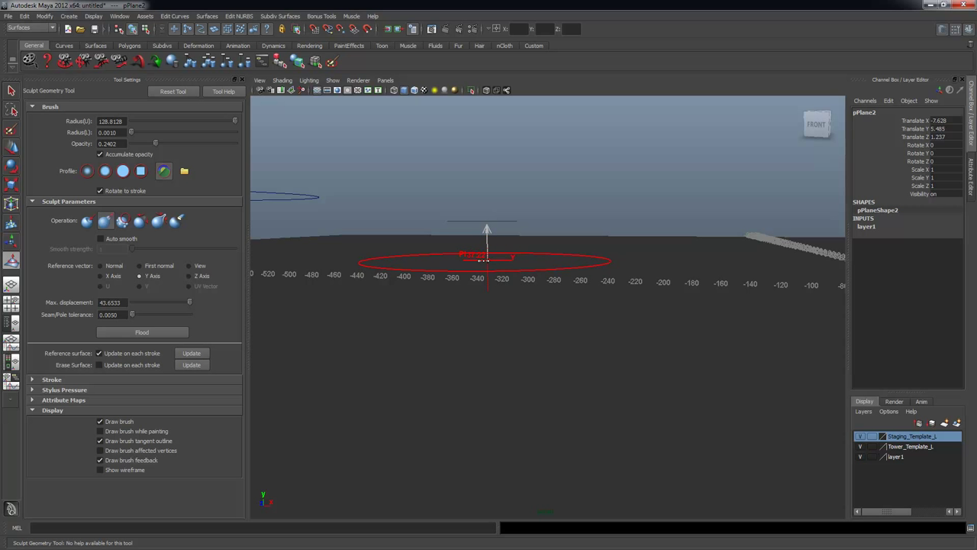
right_click_drag(626, 283, 544, 271, "alt")
left_click_drag(552, 248, 521, 298, "alt")
mouse_move(442, 260)
left_mouse_down("alt")
mouse_move(469, 240)
mouse_move(515, 307)
mouse_move(500, 311)
mouse_move(458, 252)
left_mouse_up("alt")
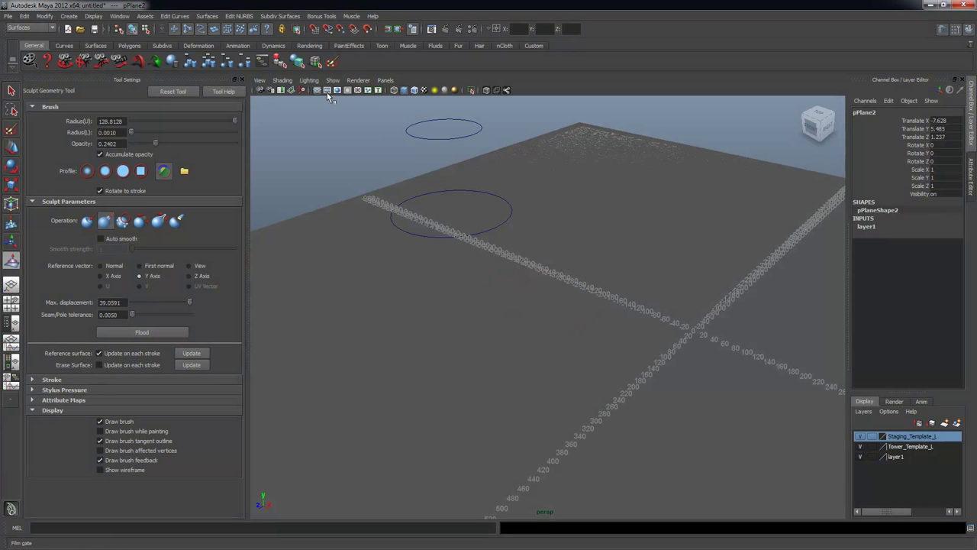
Turn on wireframe on shaded so the ground mesh shows around the staging plane.
left_click(415, 91)
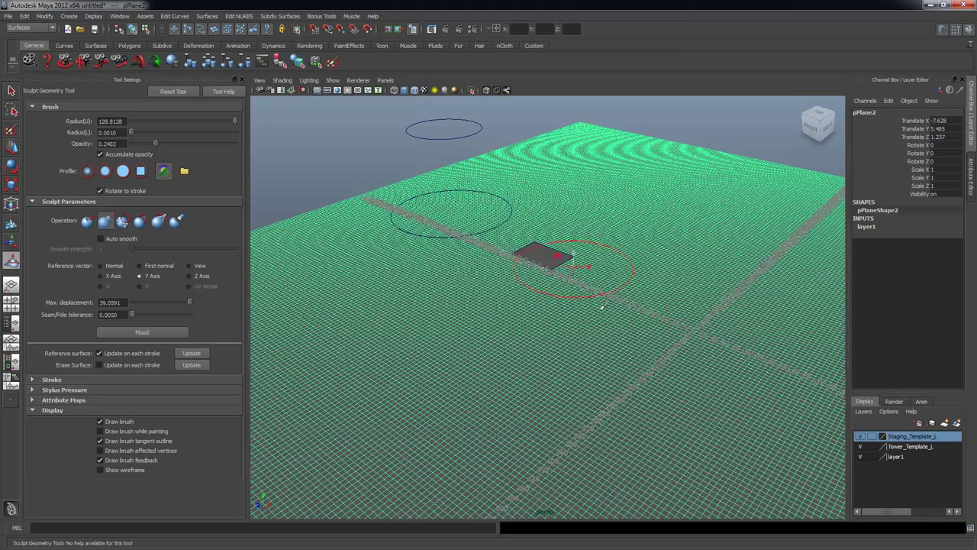
left_click_drag(594, 310, 614, 304, "alt")
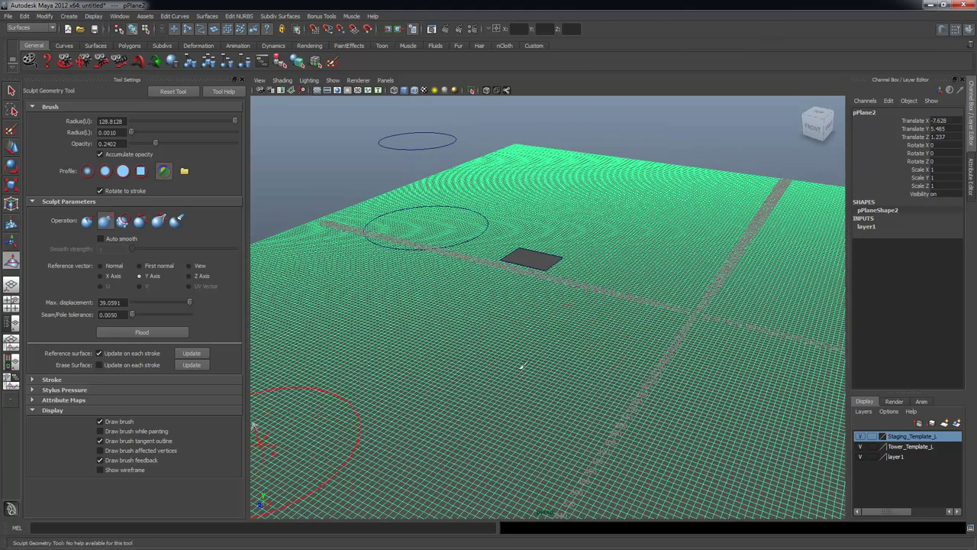
left_click_drag(454, 324, 560, 327, "alt")
scroll(561, 327, "up", 1)
Try a sculpting stroke on the ground beside the staging plane and undo it.
left_click_drag(523, 264, 525, 262)
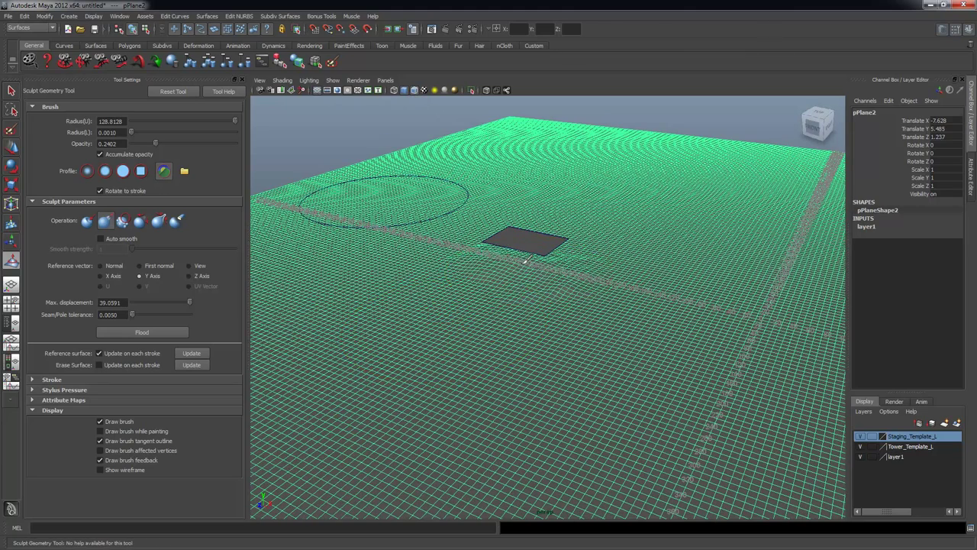
key("ctrl+s")
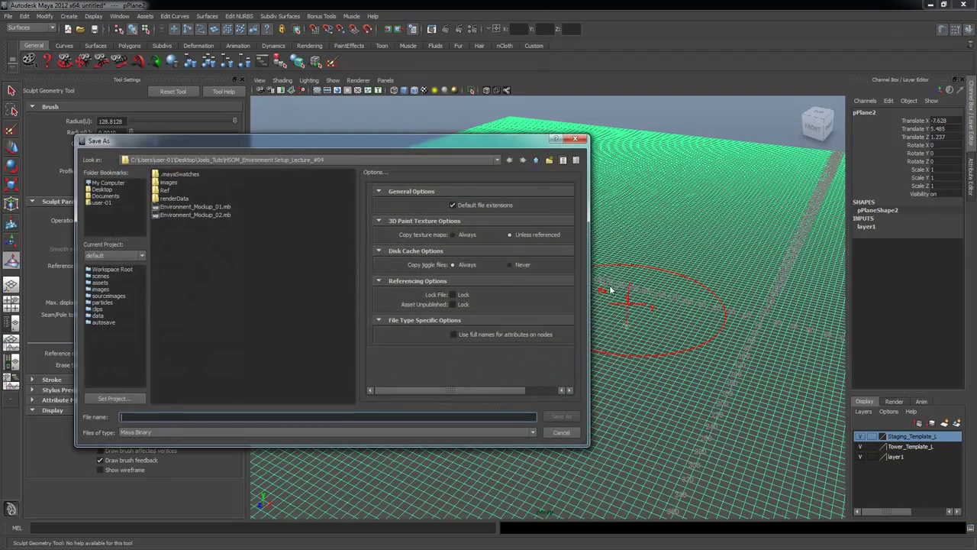
left_click(574, 138)
left_click_drag(534, 306, 573, 294, "alt")
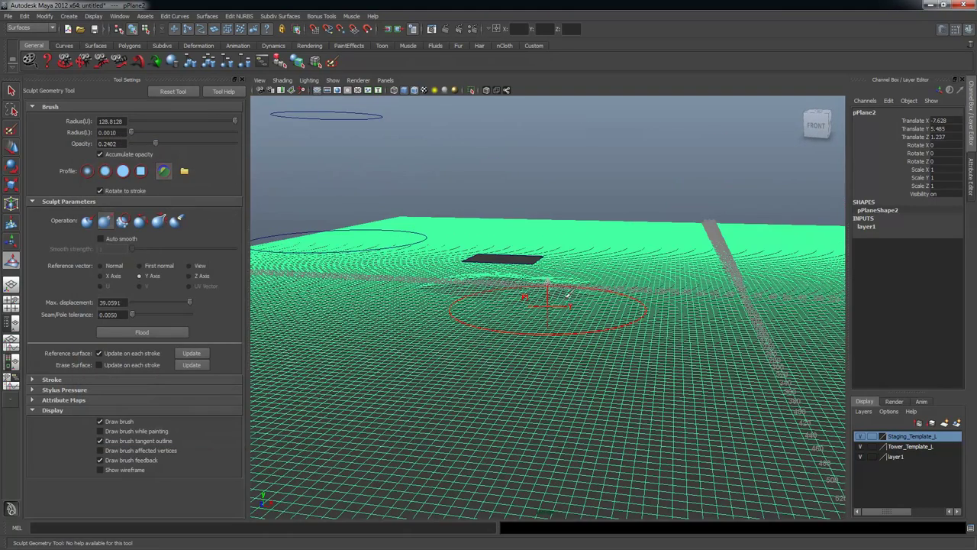
key("ctrl+z")
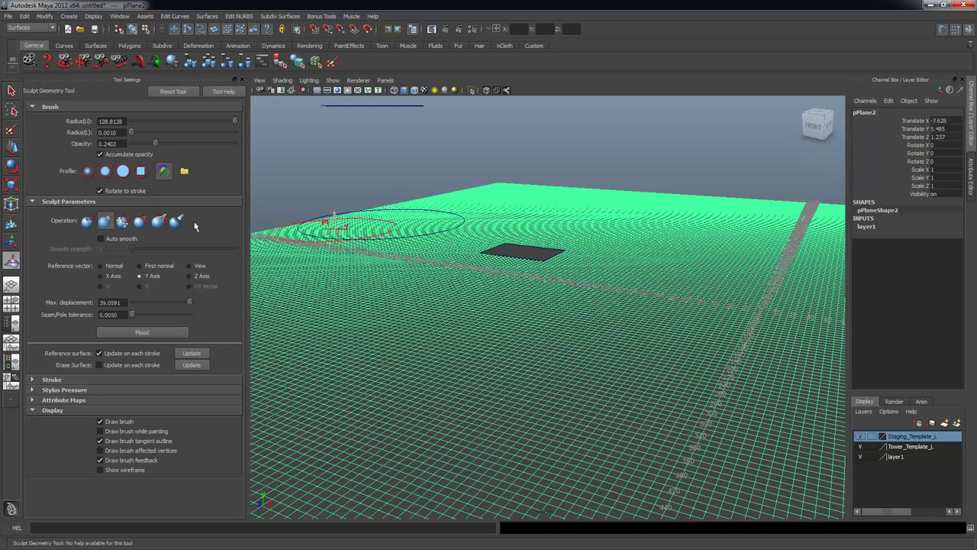
Switch the sculpt brush to the soft Gaussian profile and raise its opacity to 1.
left_click(87, 171)
mouse_move(471, 290)
left_mouse_down("alt")
mouse_move(514, 272)
mouse_move(505, 267)
left_mouse_up("alt")
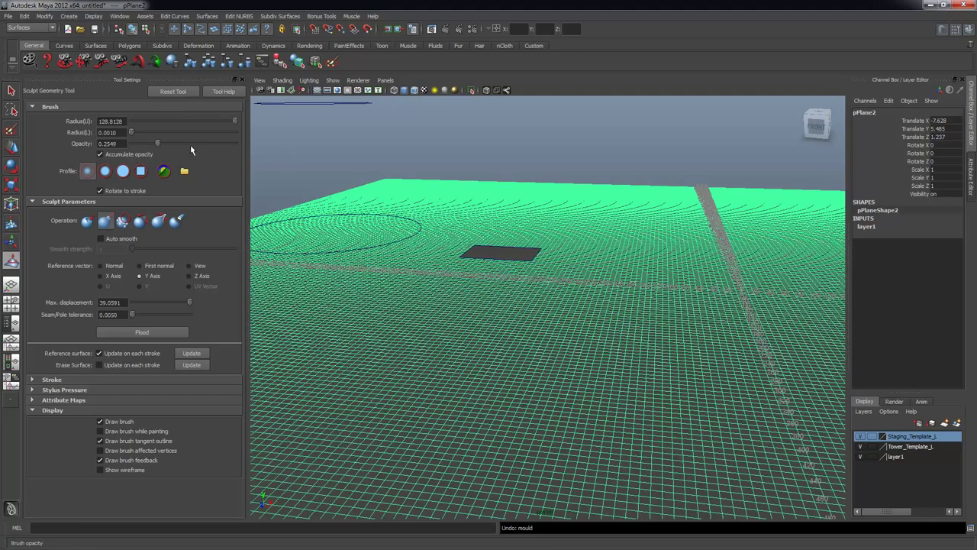
left_click_drag(525, 294, 502, 273, "alt")
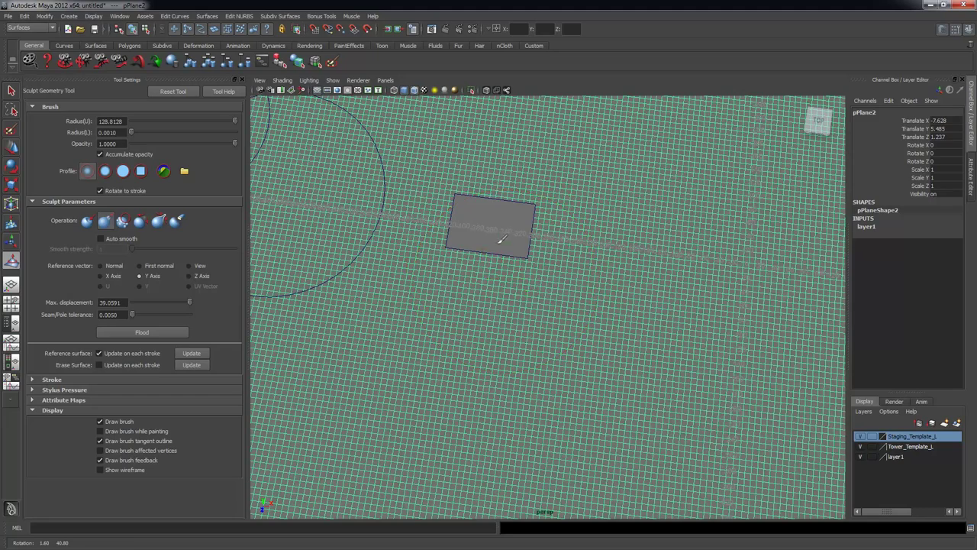
Sculpt raised terrain around the staging plane and up beneath the tower's base circle.
mouse_move(534, 180)
left_mouse_down()
mouse_move(416, 218)
mouse_move(466, 324)
mouse_move(521, 201)
mouse_move(436, 224)
left_mouse_up()
mouse_move(539, 270)
left_mouse_down("alt")
mouse_move(513, 194)
mouse_move(506, 231)
left_mouse_up("alt")
right_click_drag(540, 270, 562, 271, "alt")
mouse_move(561, 268)
left_mouse_down("alt")
mouse_move(645, 284)
mouse_move(561, 252)
left_mouse_up("alt")
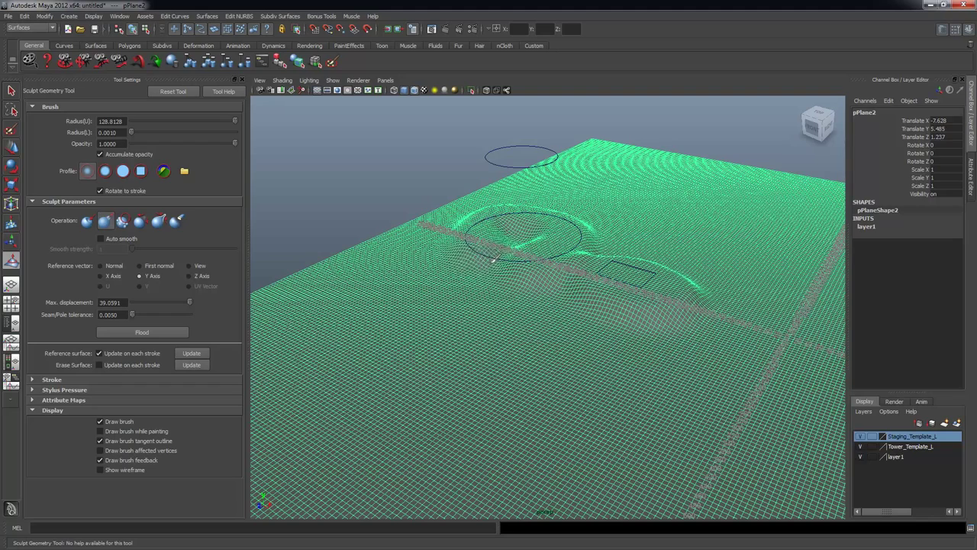
mouse_move(502, 245)
left_mouse_down("alt")
mouse_move(544, 283)
mouse_move(541, 266)
left_mouse_up("alt")
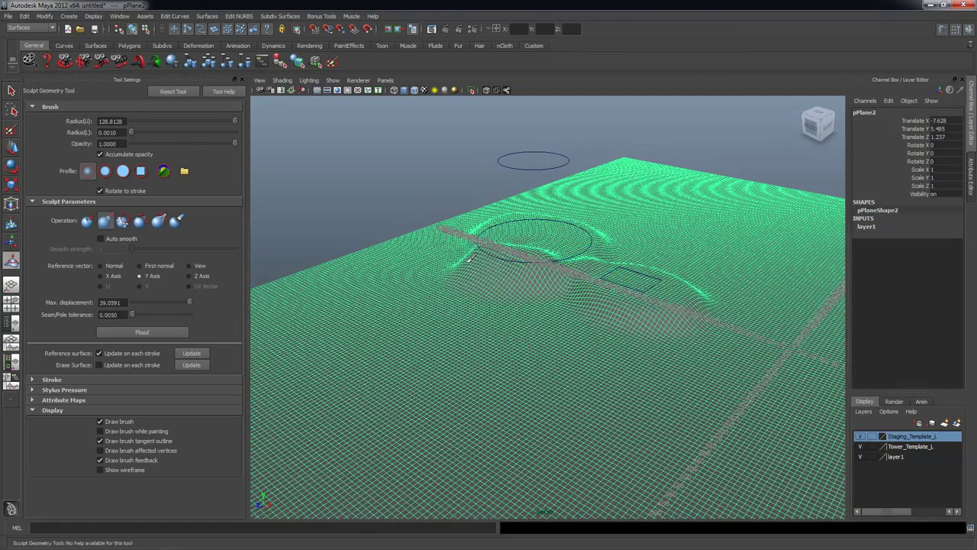
left_click_drag(470, 259, 558, 215)
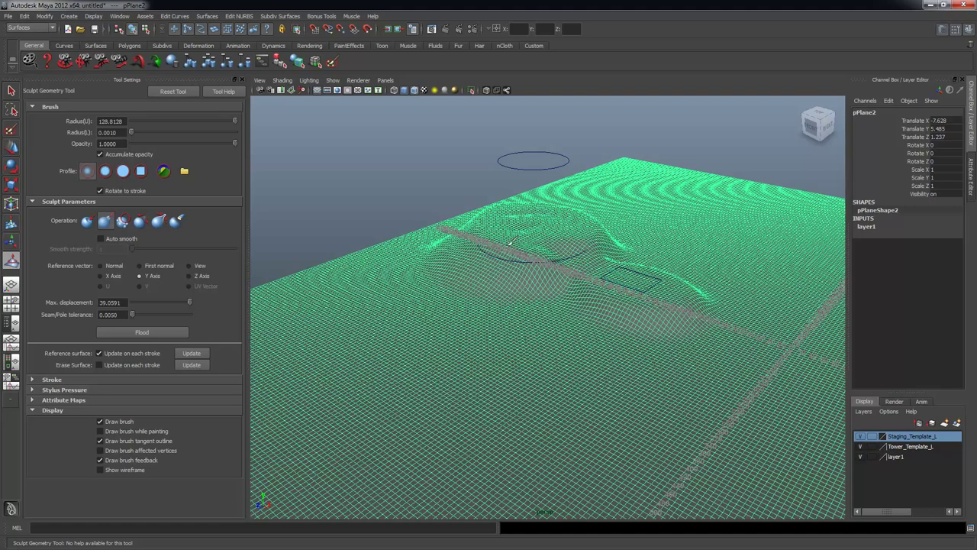
Sculpt a curved ridge extending from the tower mound toward the near side of the ground, undoing the last stroke.
left_click_drag(564, 249, 498, 258, "alt")
mouse_move(555, 322)
left_mouse_down("alt")
mouse_move(562, 330)
mouse_move(584, 315)
left_mouse_up("alt")
mouse_move(489, 271)
left_mouse_down()
mouse_move(450, 294)
mouse_move(587, 381)
mouse_move(524, 382)
left_mouse_up()
key("ctrl+z")
right_click_drag(720, 384, 595, 313, "alt")
left_click_drag(526, 279, 592, 316, "alt")
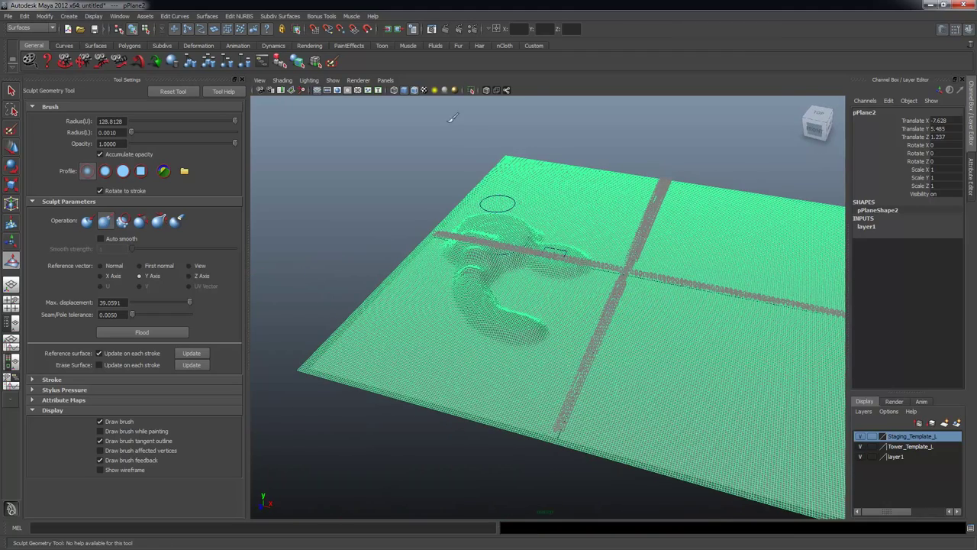
Turn off wireframe on shaded and view the sculpted terrain in plain shading from a lower angle.
left_click(414, 90)
mouse_move(603, 359)
left_mouse_down("alt")
mouse_move(626, 374)
mouse_move(638, 363)
left_mouse_up("alt")
middle_click_drag(638, 363, 558, 385, "alt")
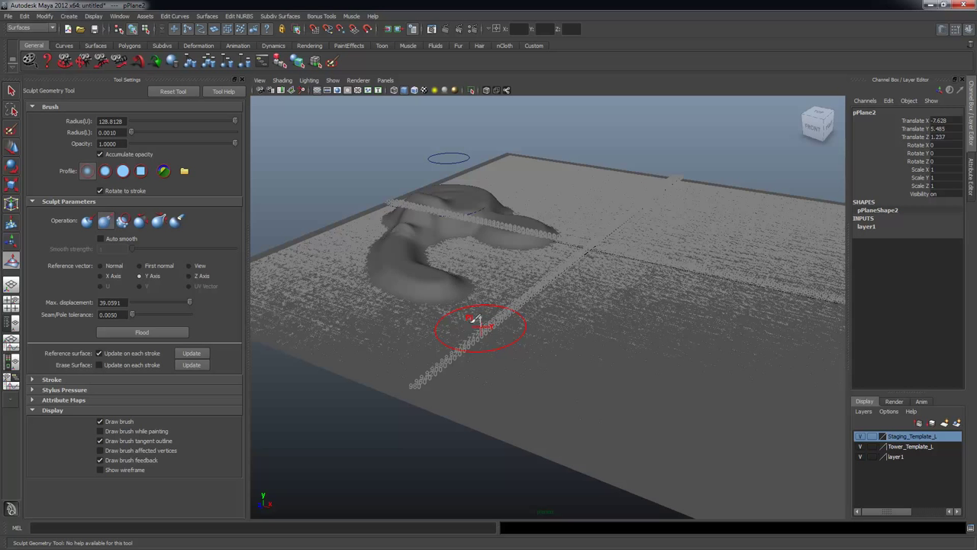
Sculpt a chain of soft hills around the near and outer sides of the ground, enclosing the central staging area.
mouse_move(457, 307)
left_mouse_down()
mouse_move(526, 381)
mouse_move(632, 400)
left_mouse_up()
mouse_move(694, 420)
left_mouse_down("alt")
mouse_move(414, 366)
mouse_move(319, 284)
mouse_move(557, 282)
mouse_move(589, 319)
mouse_move(421, 257)
mouse_move(418, 278)
mouse_move(466, 320)
mouse_move(524, 346)
left_mouse_up("alt")
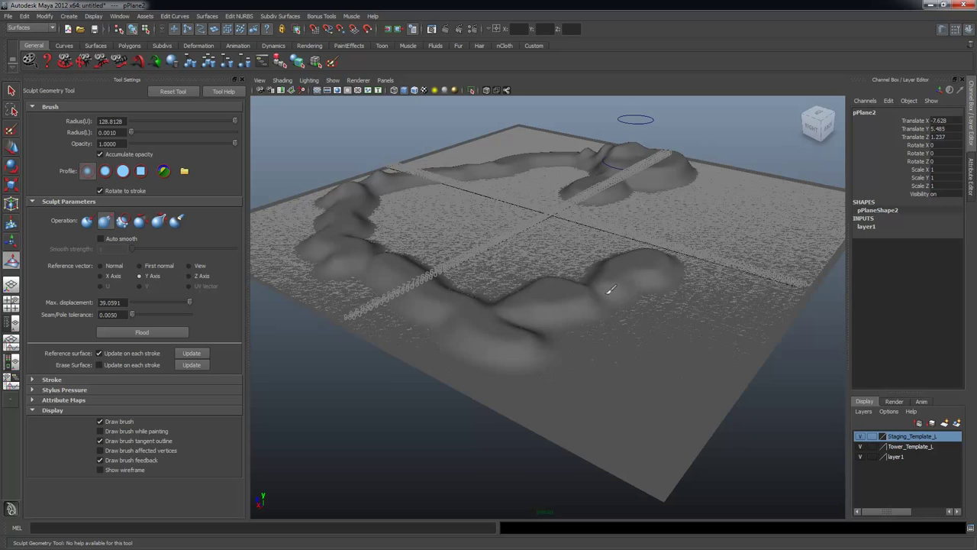
mouse_move(720, 265)
left_mouse_down("alt")
mouse_move(634, 252)
mouse_move(633, 286)
mouse_move(724, 303)
mouse_move(776, 272)
mouse_move(760, 259)
left_mouse_up("alt")
mouse_move(671, 326)
left_mouse_down("alt")
mouse_move(783, 334)
mouse_move(633, 279)
mouse_move(649, 270)
mouse_move(640, 264)
mouse_move(639, 283)
mouse_move(585, 277)
mouse_move(575, 286)
mouse_move(626, 292)
mouse_move(508, 227)
mouse_move(567, 246)
left_mouse_up("alt")
middle_click_drag(567, 245, 561, 282, "alt")
left_click_drag(560, 281, 478, 244, "alt")
right_click_drag(478, 244, 619, 317, "alt")
mouse_move(619, 316)
left_mouse_down("alt")
mouse_move(569, 331)
mouse_move(462, 301)
mouse_move(598, 347)
mouse_move(512, 257)
left_mouse_up("alt")
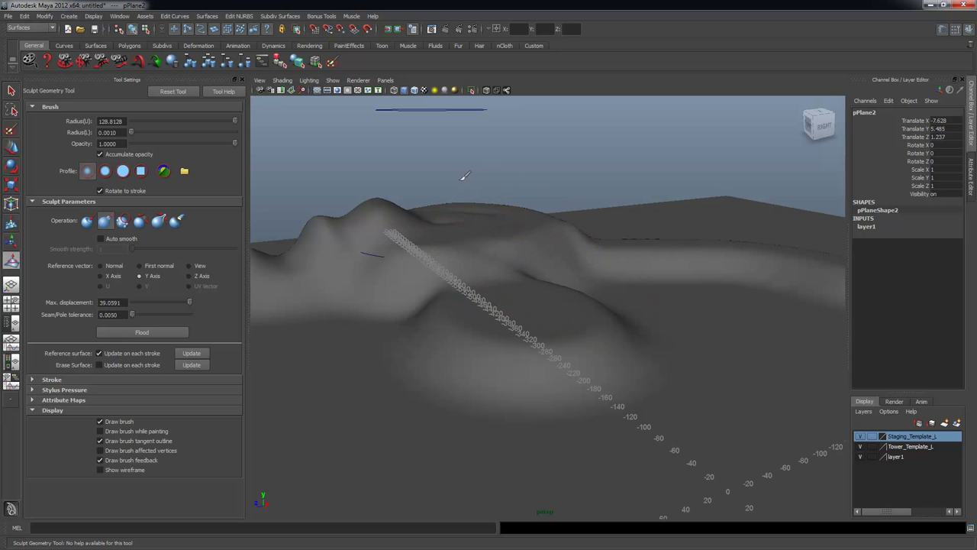
Load the image flower.jpg as the sculpt brush's profile shape.
left_click(184, 171)
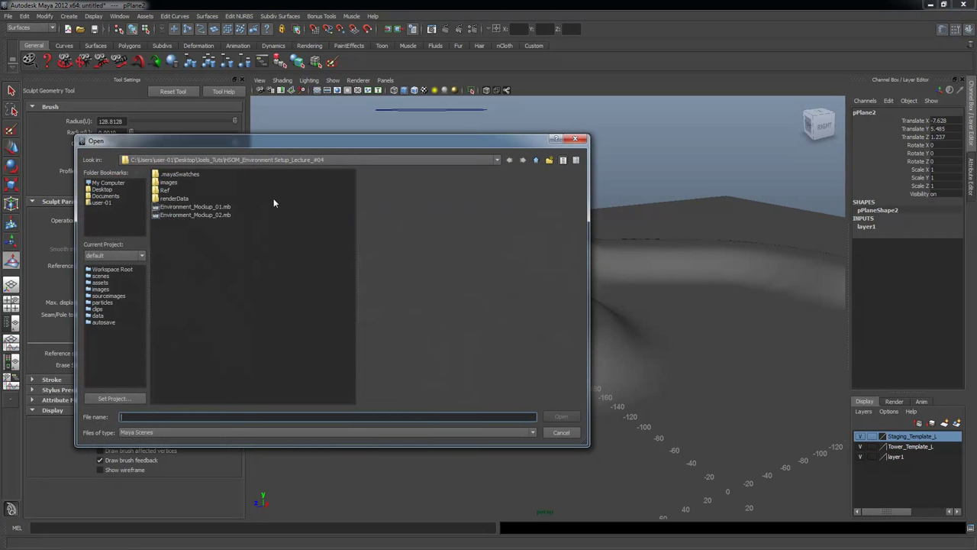
left_click(219, 432)
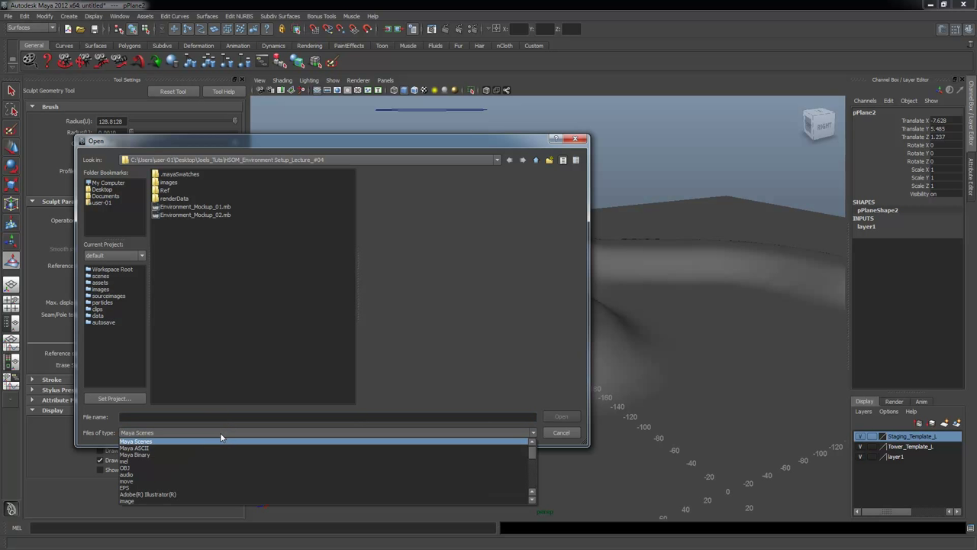
left_click(145, 501)
left_click(187, 255)
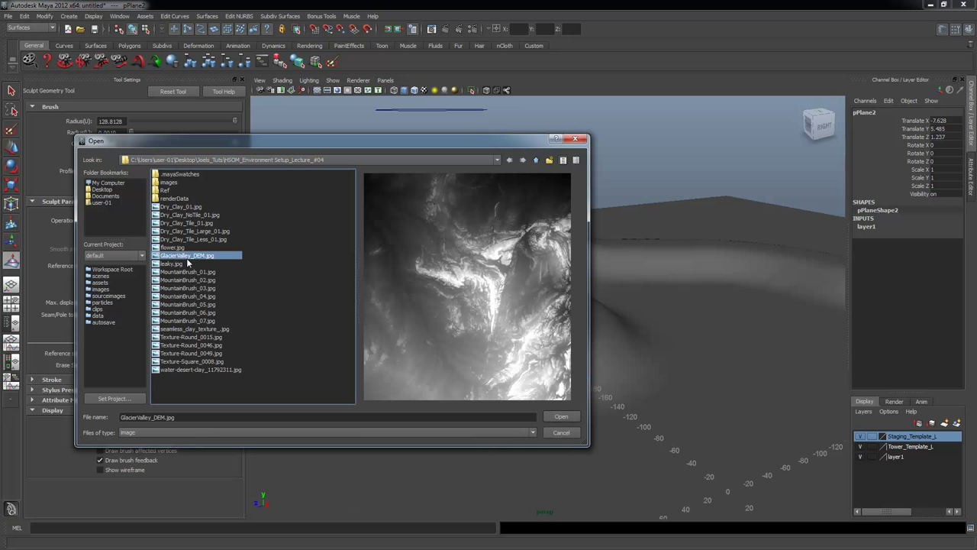
left_click(174, 248)
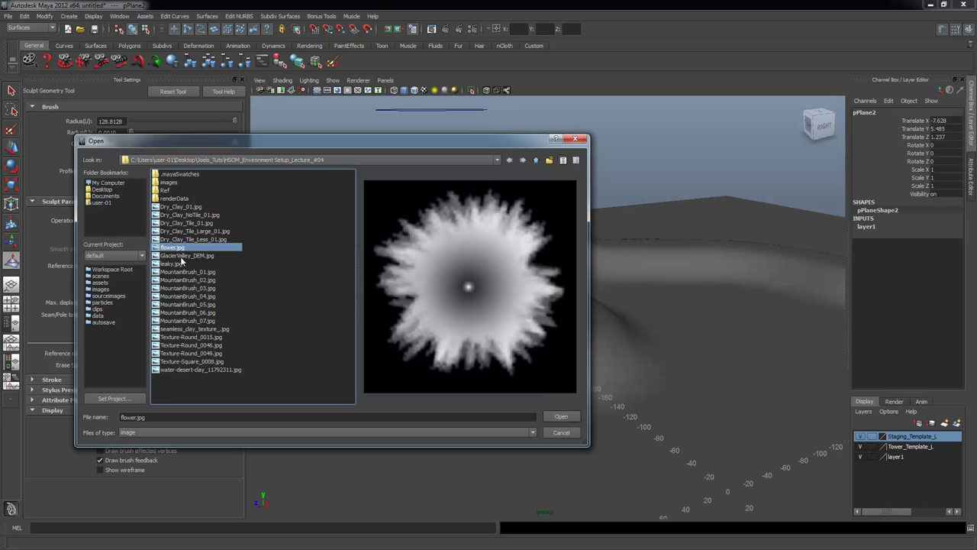
left_click(181, 256)
left_click(181, 248)
double_click(164, 250)
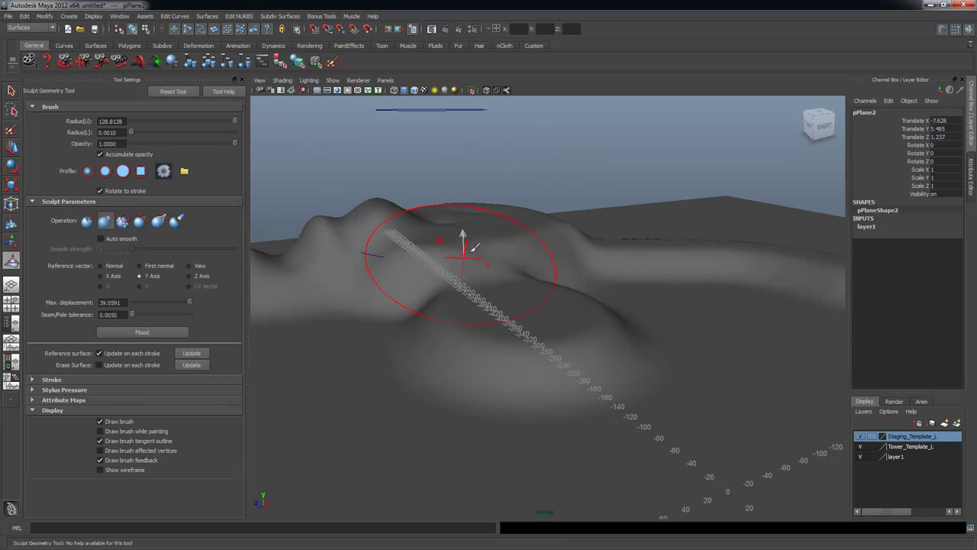
Undo a test stroke, enlarge the brush radius to 183.1125, and sculpt a rocky crater-like mound beneath the tower's template circle.
left_click_drag(466, 249, 542, 316, "alt")
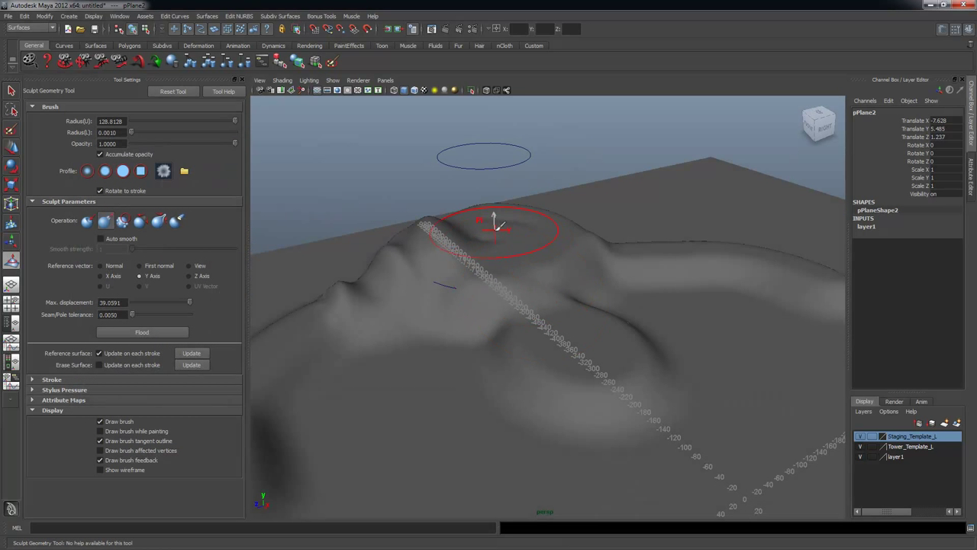
left_click(501, 235)
mouse_move(506, 231)
left_mouse_down("alt")
mouse_move(476, 232)
mouse_move(504, 234)
left_mouse_up("alt")
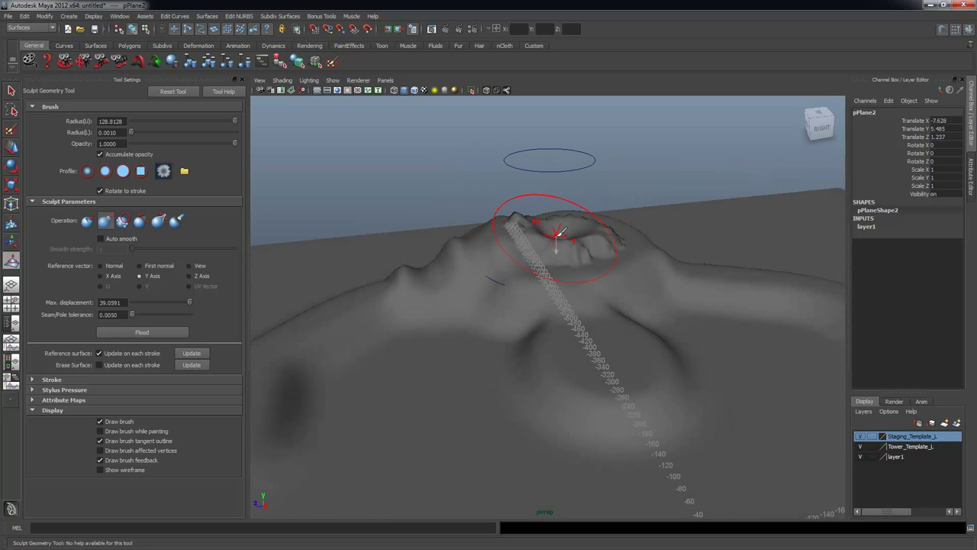
key("ctrl+z")
mouse_move(548, 236)
left_mouse_down()
mouse_move(562, 237)
mouse_move(576, 205)
mouse_move(505, 196)
mouse_move(510, 174)
mouse_move(514, 212)
mouse_move(556, 251)
left_mouse_up()
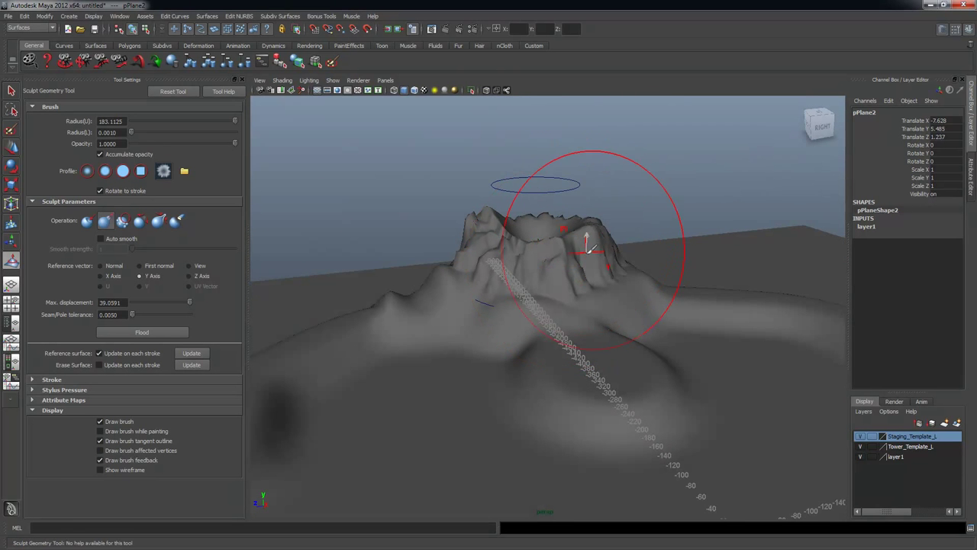
Load the image leaky.jpg as the sculpt brush's profile shape.
left_click_drag(652, 277, 578, 392, "alt")
mouse_move(436, 294)
left_mouse_down("alt")
mouse_move(500, 285)
mouse_move(454, 221)
left_mouse_up("alt")
left_click_drag(436, 279, 431, 203, "alt")
left_click(185, 171)
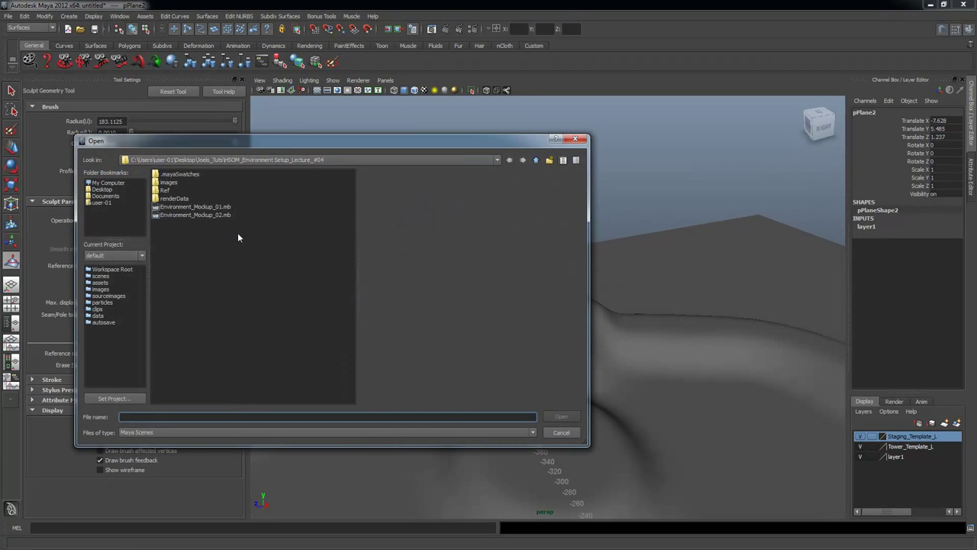
left_click(203, 431)
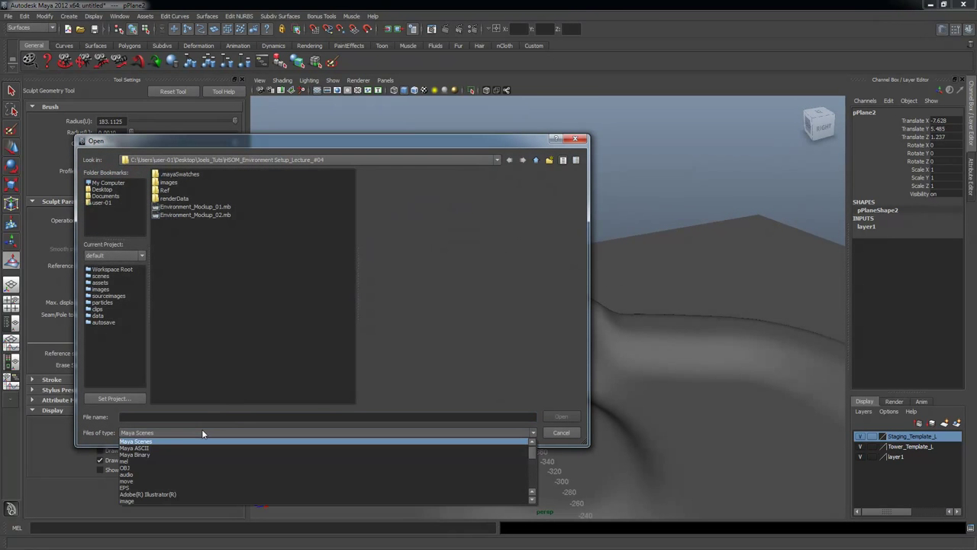
left_click(132, 499)
left_click(173, 263)
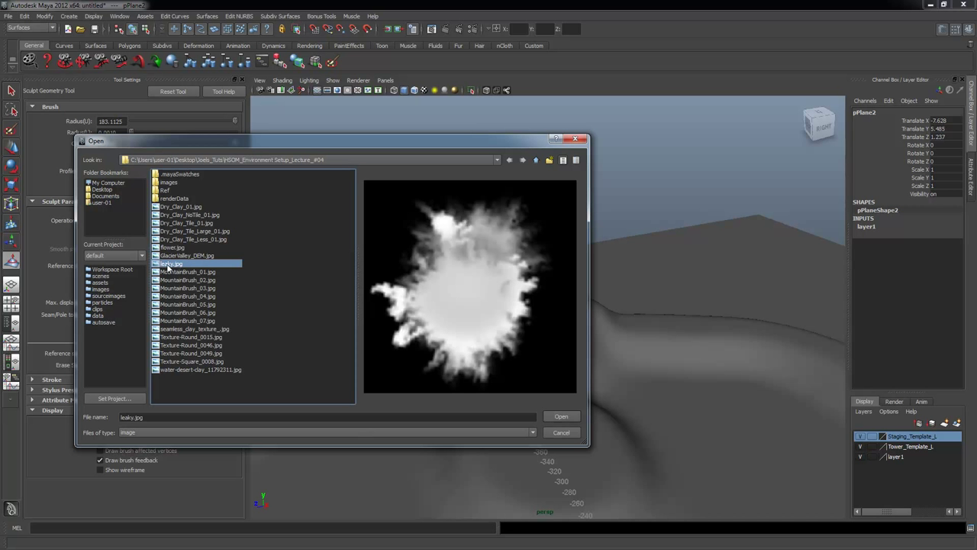
double_click(170, 265)
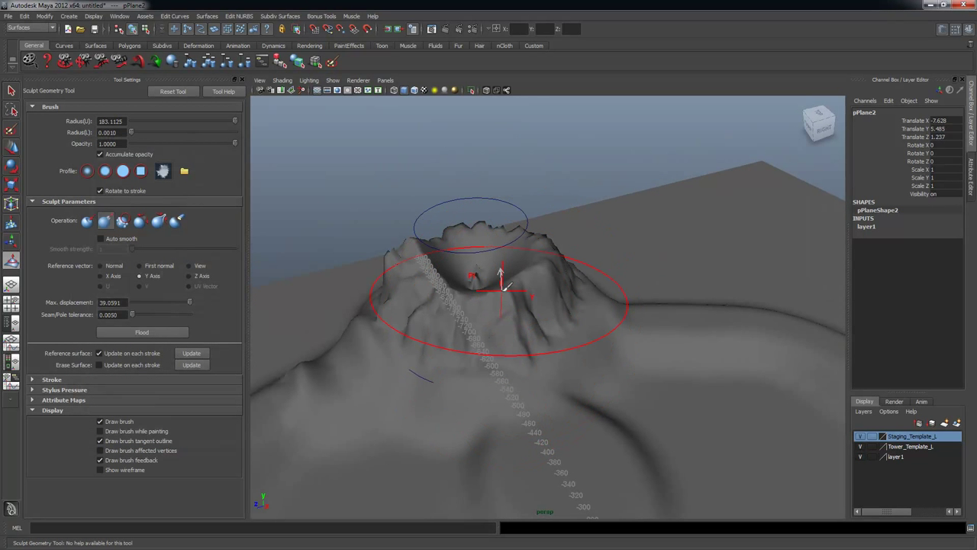
Set the maximum displacement to 77.8906 and brush radius to 121.7202, then build stacked cliffs on the tower mound, undoing two unwanted strokes.
left_click_drag(511, 271, 580, 294)
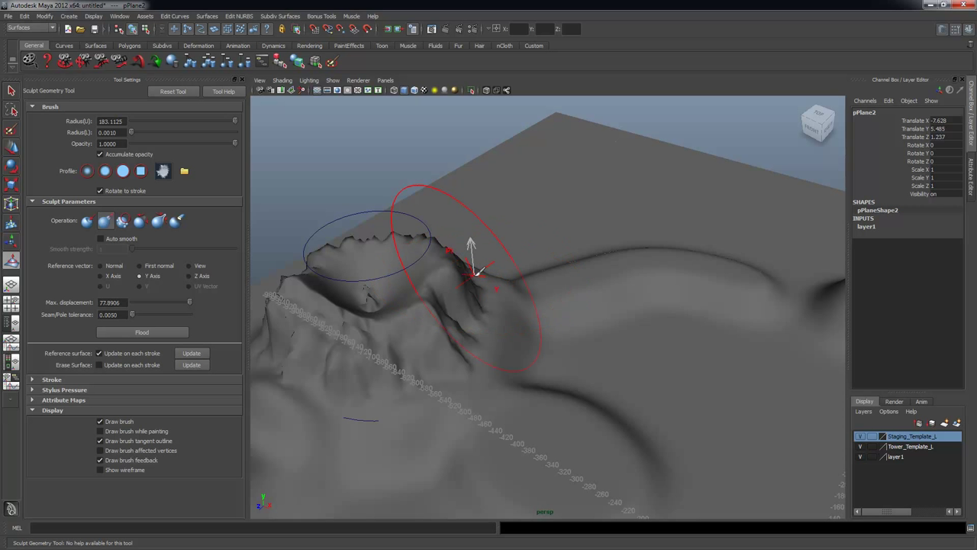
mouse_move(496, 295)
left_mouse_down("alt")
mouse_move(600, 282)
mouse_move(463, 274)
mouse_move(513, 274)
mouse_move(540, 311)
mouse_move(590, 339)
mouse_move(563, 266)
mouse_move(611, 321)
mouse_move(556, 338)
mouse_move(580, 339)
mouse_move(572, 283)
mouse_move(545, 328)
left_mouse_up("alt")
key("ctrl+z")
key("ctrl+z")
left_click(536, 305)
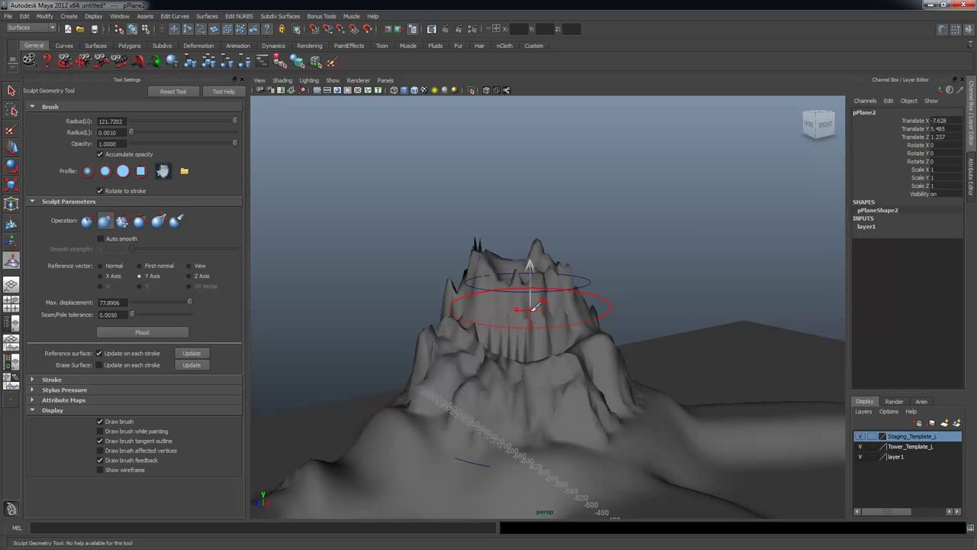
Sculpt the tower's rocky peak upward until it rises well above the upper template circle.
left_click_drag(606, 334, 576, 329, "alt")
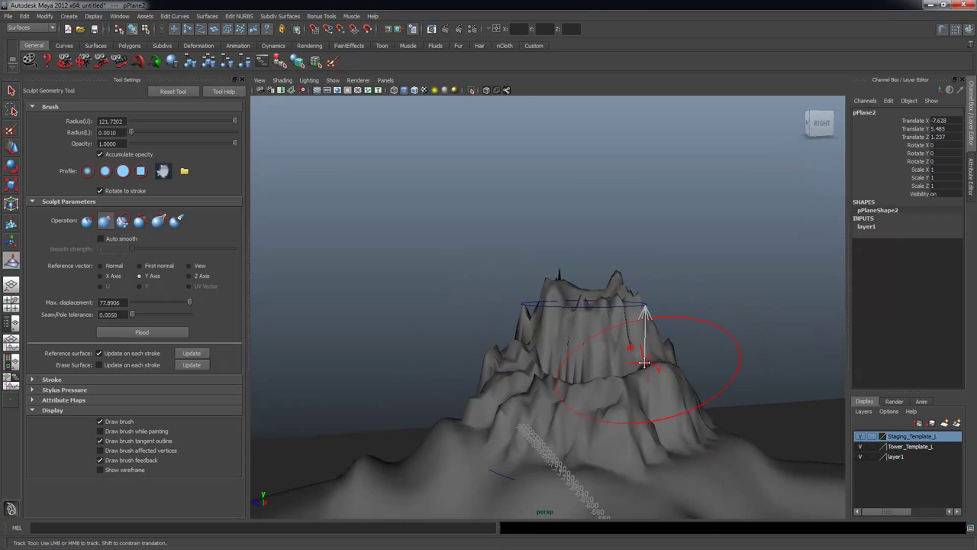
middle_click_drag(613, 354, 548, 323, "alt")
left_click_drag(548, 324, 544, 267, "alt")
left_click(529, 263)
mouse_move(637, 342)
left_mouse_down("alt")
mouse_move(602, 331)
mouse_move(613, 349)
mouse_move(652, 367)
left_mouse_up("alt")
right_click_drag(653, 367, 534, 292, "alt")
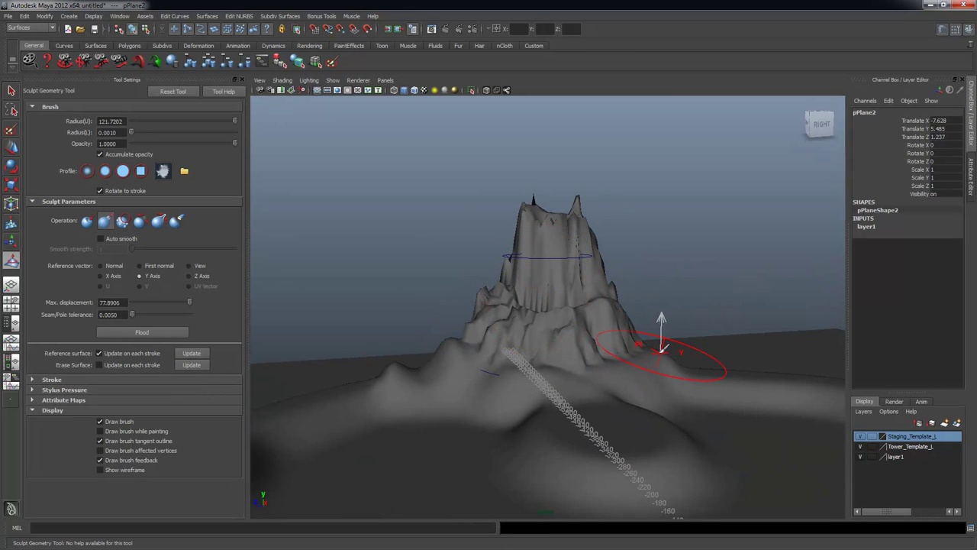
left_click_drag(661, 349, 646, 346, "alt")
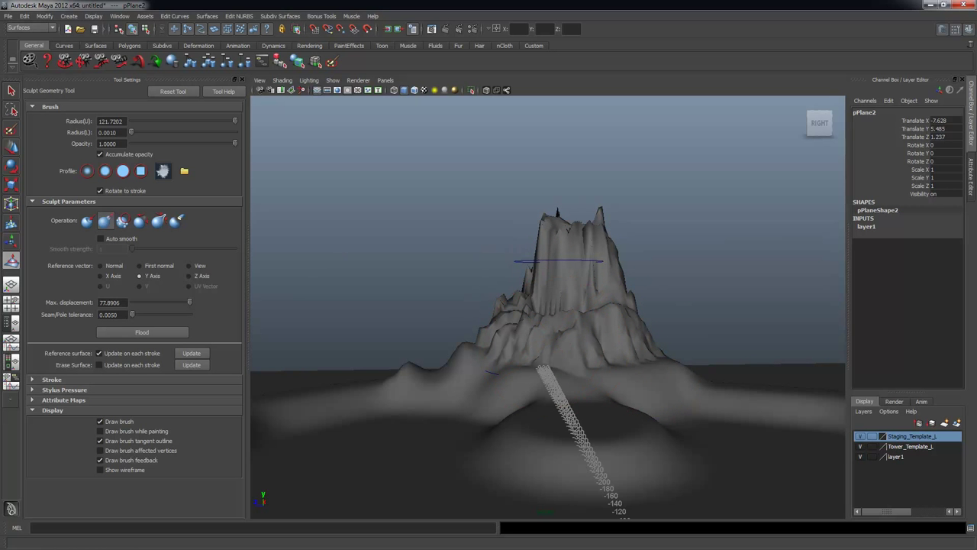
Switch to the Select tool, reselect the terrain mesh, and reactivate the Sculpt Geometry tool on it.
left_click(12, 91)
mouse_move(613, 272)
left_mouse_down("alt")
mouse_move(585, 323)
mouse_move(622, 332)
mouse_move(641, 270)
mouse_move(676, 270)
mouse_move(521, 273)
mouse_move(618, 283)
left_mouse_up("alt")
right_click_drag(618, 283, 617, 311, "alt")
left_click_drag(570, 306, 590, 241, "alt")
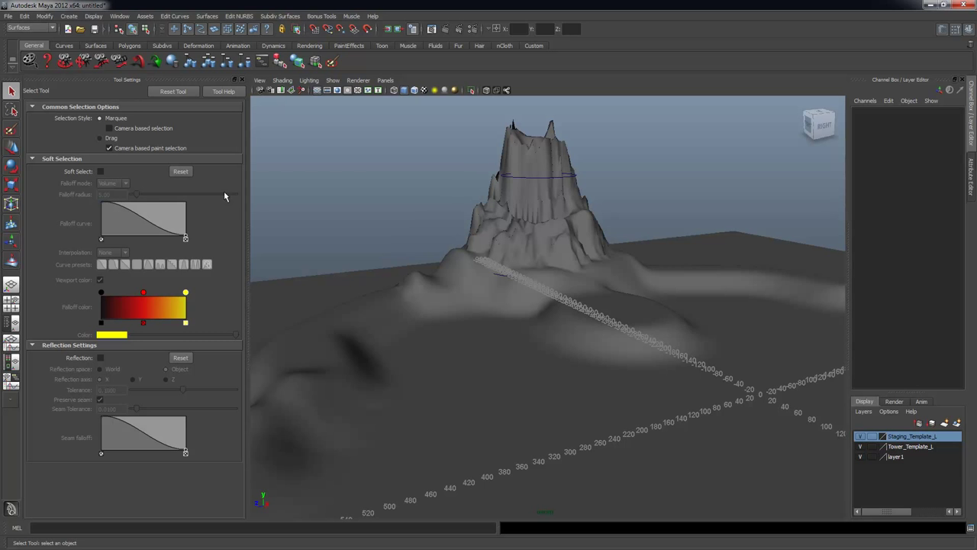
left_click_drag(500, 296, 545, 237, "alt")
left_click(545, 237)
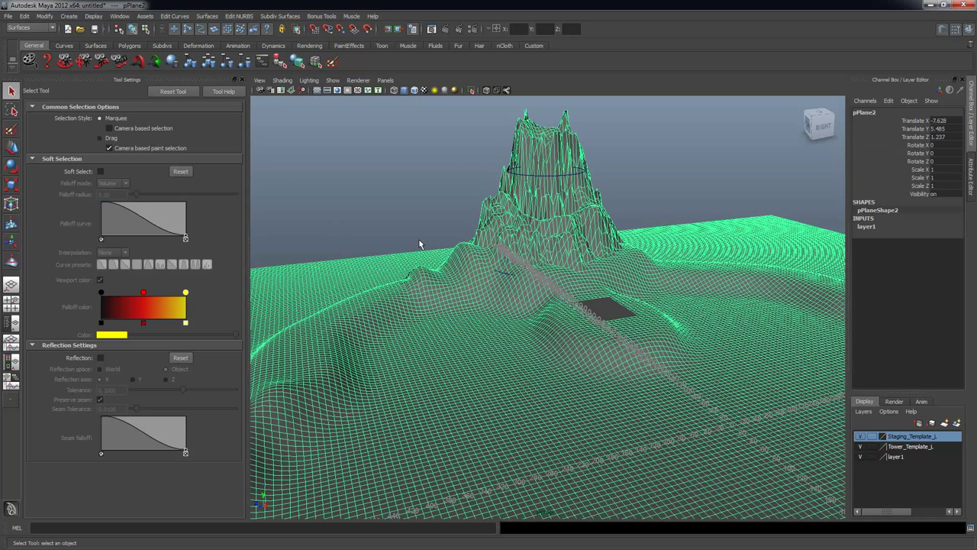
mouse_move(537, 260)
right_mouse_down()
mouse_move(540, 433)
mouse_move(539, 260)
right_mouse_up()
mouse_move(558, 145)
right_mouse_down()
mouse_move(563, 289)
mouse_move(603, 244)
mouse_move(619, 261)
right_mouse_up()
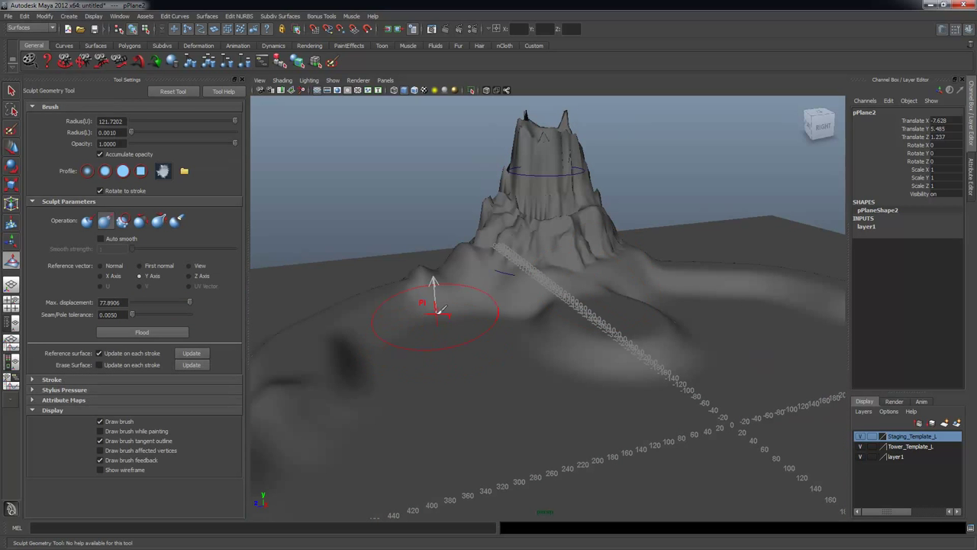
Preview the MountainBrush images and load MountainBrush_03.jpg as the sculpt brush's profile shape.
left_click(184, 172)
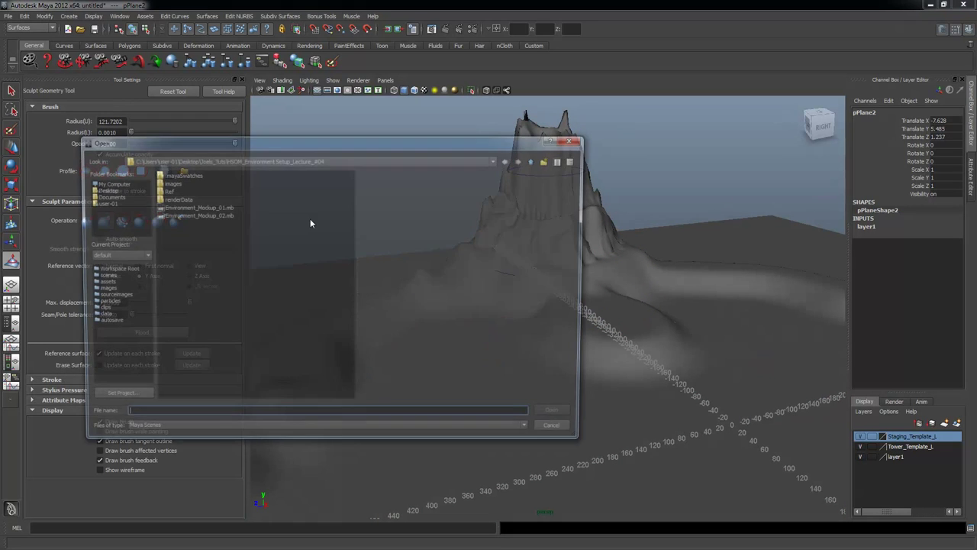
left_click(162, 432)
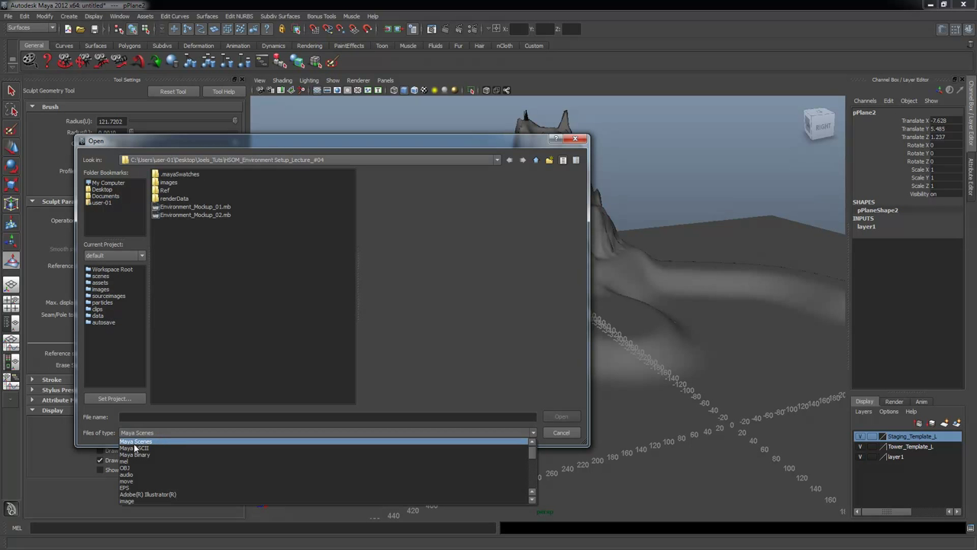
left_click(137, 502)
left_click(208, 280)
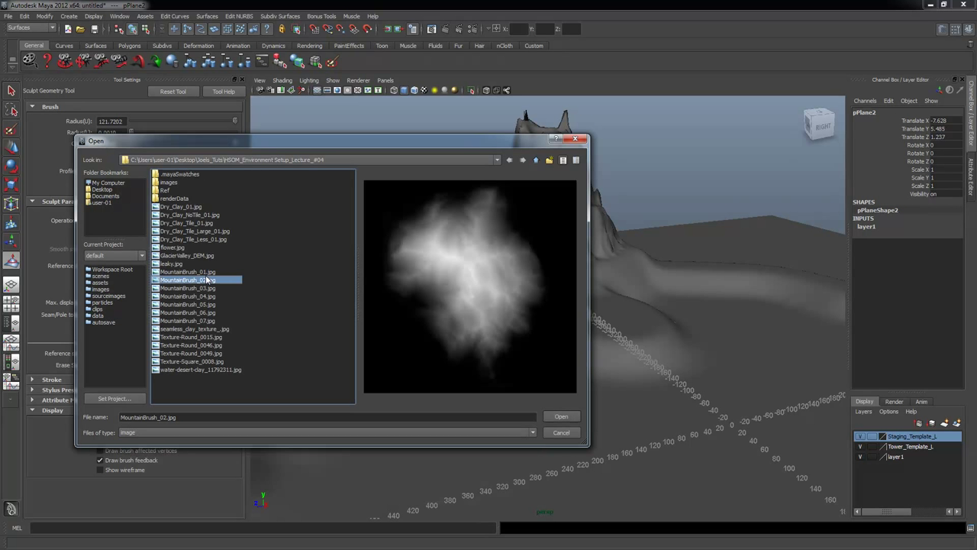
left_click(204, 289)
left_click(201, 296)
left_click(200, 289)
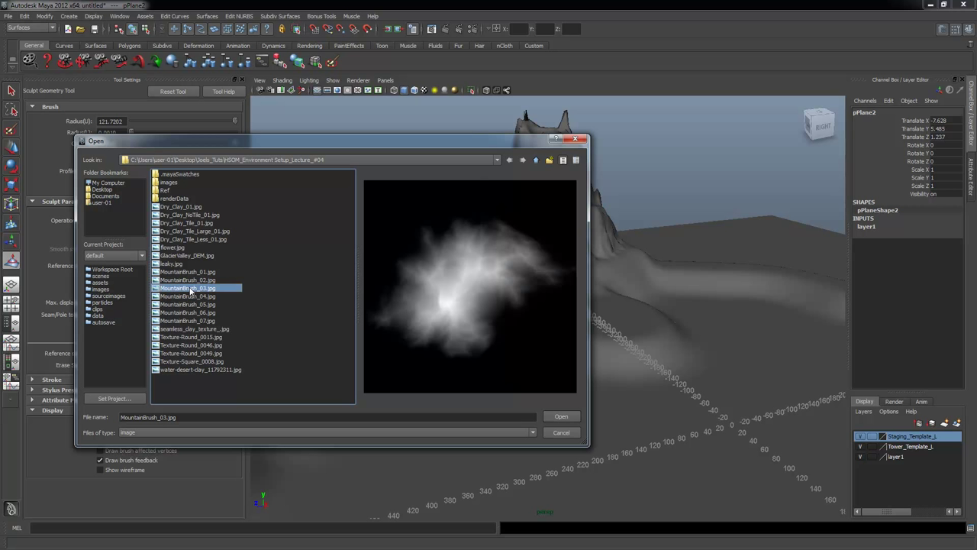
double_click(191, 290)
With brush radius 209.7613 and maximum displacement 46.4878, sculpt rugged mountain detail along the ridge running down from the tower.
mouse_move(447, 334)
left_mouse_down("alt")
mouse_move(450, 309)
mouse_move(494, 299)
left_mouse_up("alt")
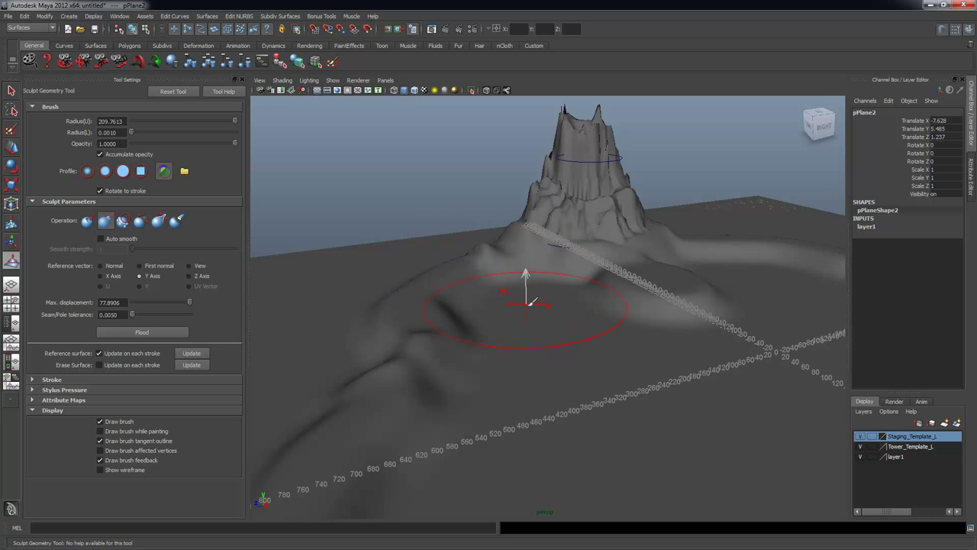
left_click_drag(530, 303, 538, 294, "alt")
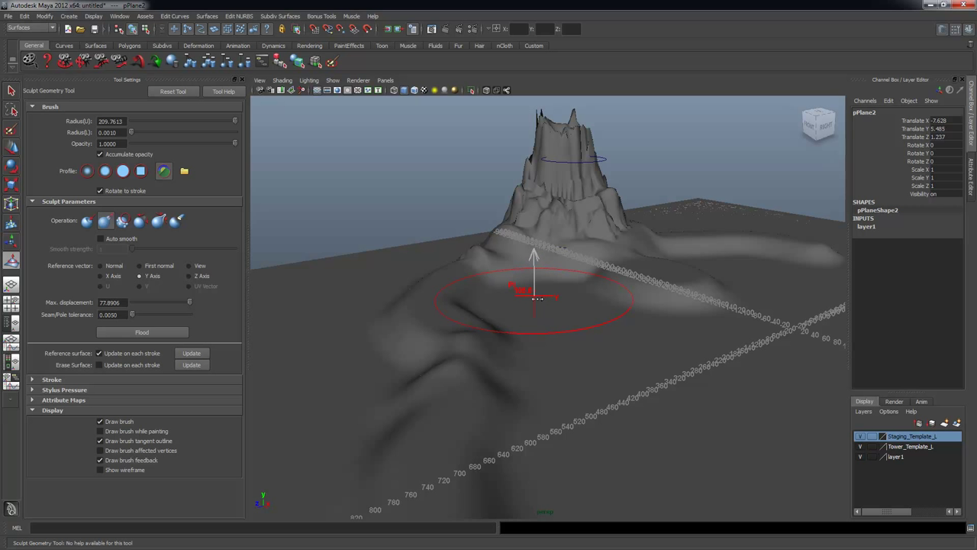
mouse_move(538, 325)
left_mouse_down("alt")
mouse_move(513, 262)
mouse_move(465, 273)
mouse_move(400, 356)
mouse_move(422, 397)
left_mouse_up("alt")
middle_click_drag(551, 416, 557, 306, "alt")
left_click(477, 237)
right_click_drag(558, 301, 500, 304, "alt")
left_click_drag(500, 304, 484, 343, "alt")
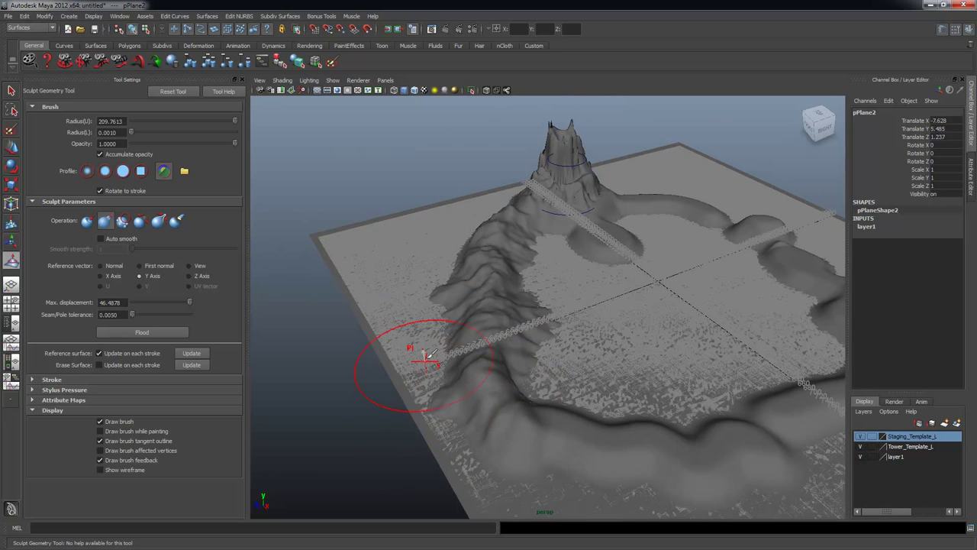
Continue the rugged mountain detail around the corner and along the hills on the near side of the ground.
mouse_move(559, 349)
left_mouse_down("alt")
mouse_move(503, 398)
mouse_move(429, 349)
left_mouse_up("alt")
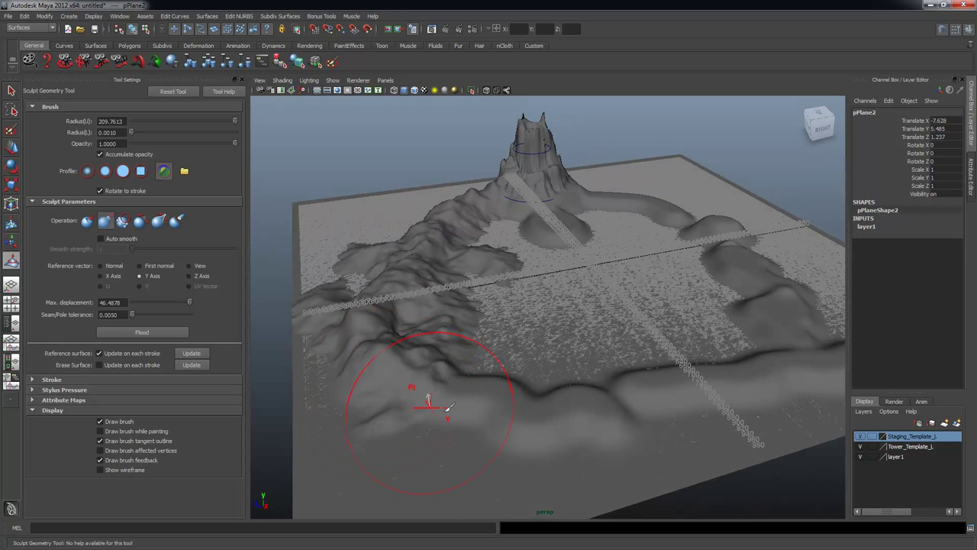
mouse_move(609, 439)
left_mouse_down()
mouse_move(659, 370)
mouse_move(672, 420)
left_mouse_up()
mouse_move(687, 422)
left_mouse_down("alt")
mouse_move(658, 430)
mouse_move(635, 422)
left_mouse_up("alt")
left_click_drag(557, 419, 574, 464)
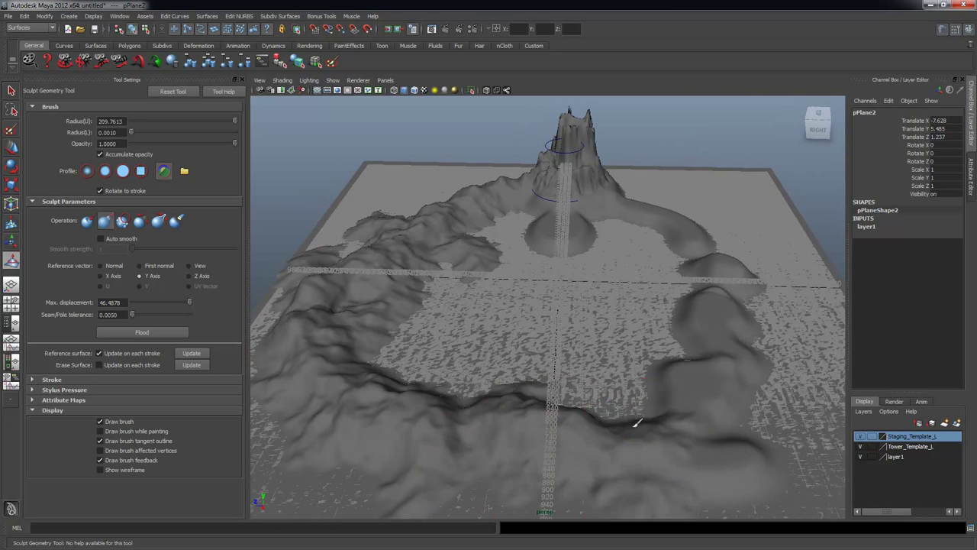
Sculpt rugged detail over the remaining smooth hills of the ring and onto the ridge at the tower's base.
left_click_drag(626, 405, 617, 458, "alt")
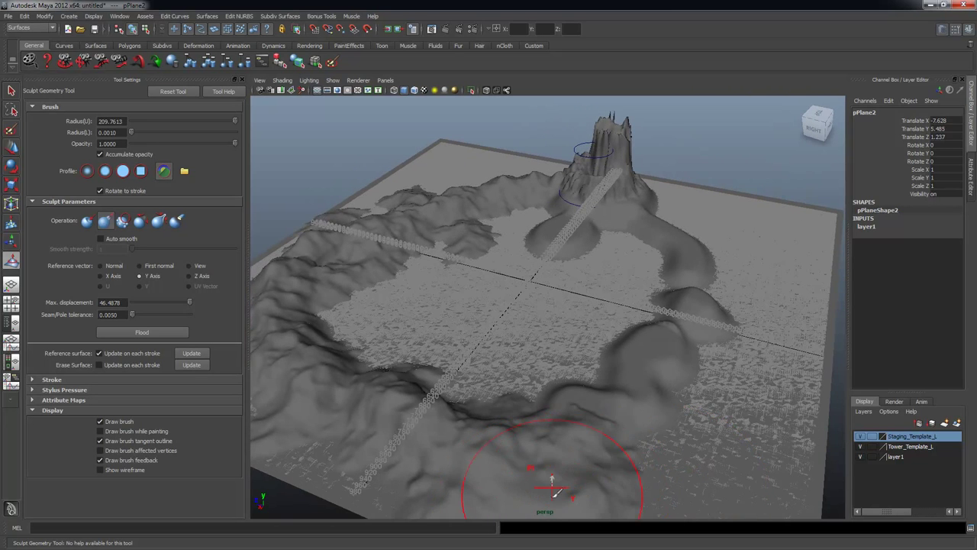
mouse_move(592, 395)
left_mouse_down()
mouse_move(621, 382)
mouse_move(703, 290)
mouse_move(713, 330)
mouse_move(709, 338)
mouse_move(600, 338)
mouse_move(672, 279)
mouse_move(656, 229)
mouse_move(693, 221)
mouse_move(675, 187)
mouse_move(713, 259)
mouse_move(698, 261)
left_mouse_up()
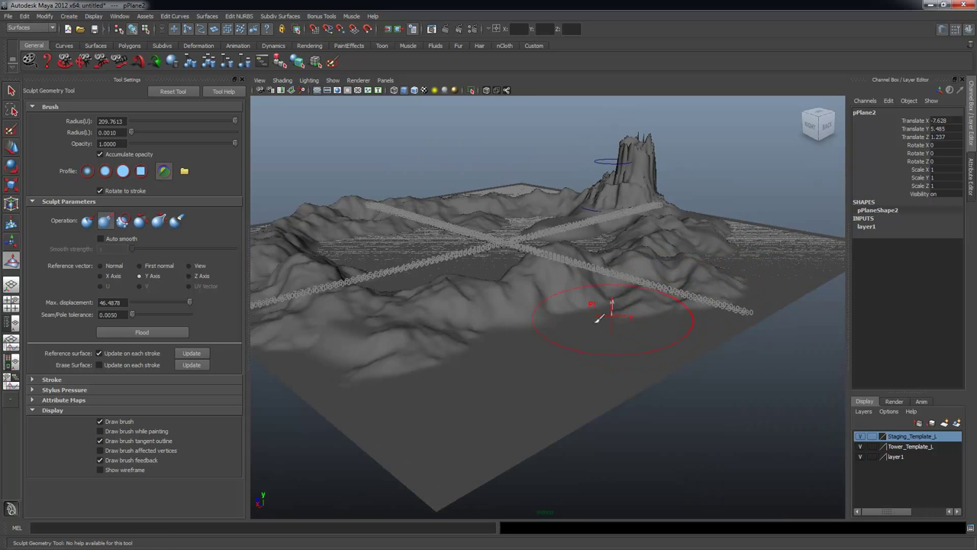
mouse_move(602, 342)
left_mouse_down("alt")
mouse_move(618, 322)
mouse_move(683, 329)
mouse_move(658, 330)
mouse_move(557, 229)
left_mouse_up("alt")
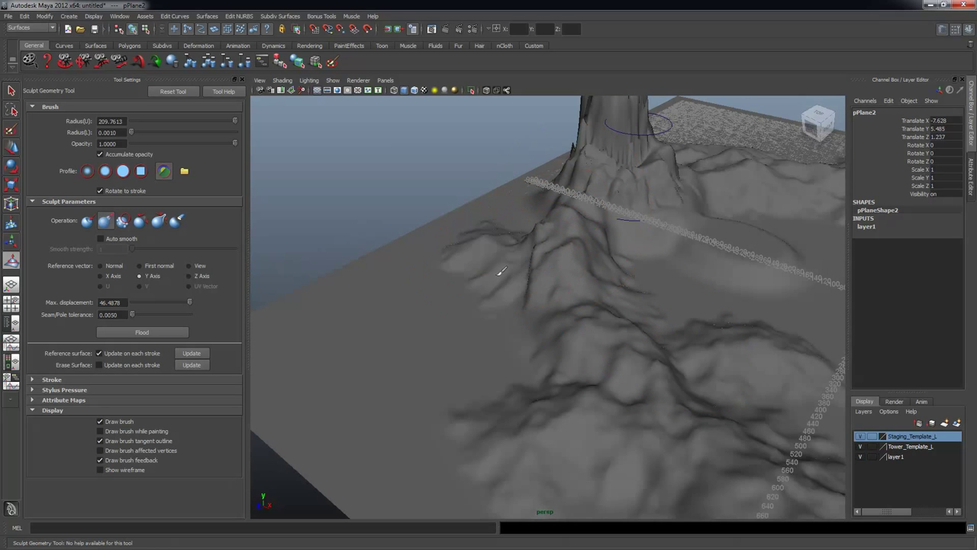
left_click_drag(469, 375, 512, 381, "alt")
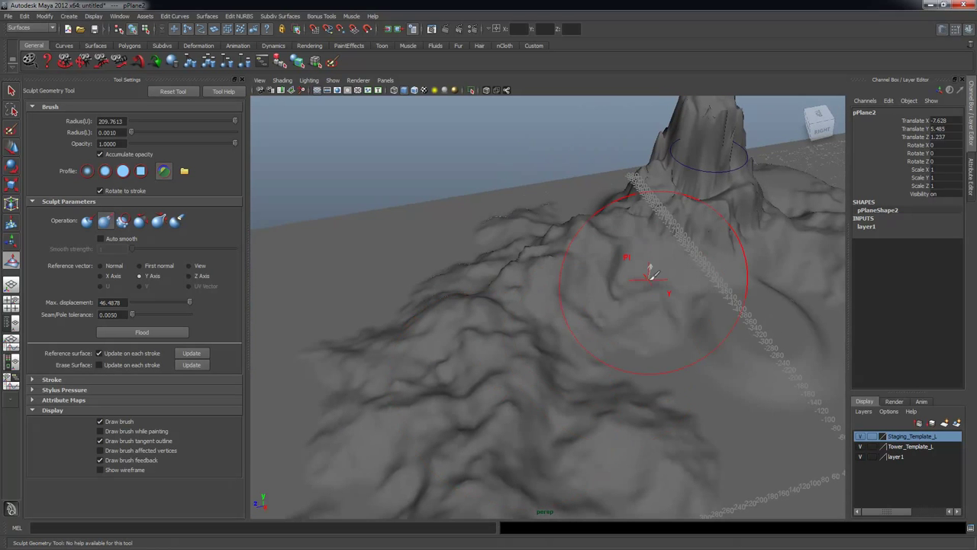
Inspect the sculpted mountain ring, basin and tower from several angles and distances.
mouse_move(675, 345)
left_mouse_down("alt")
mouse_move(617, 325)
mouse_move(732, 347)
mouse_move(748, 338)
mouse_move(637, 312)
mouse_move(645, 285)
mouse_move(660, 294)
mouse_move(670, 285)
mouse_move(650, 296)
left_mouse_up("alt")
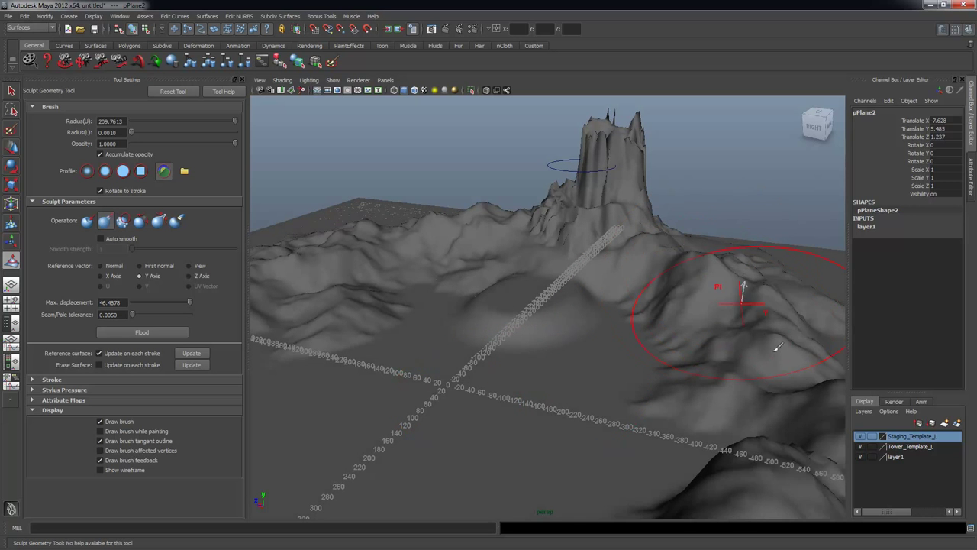
mouse_move(784, 385)
left_mouse_down("alt")
mouse_move(687, 352)
mouse_move(752, 347)
left_mouse_up("alt")
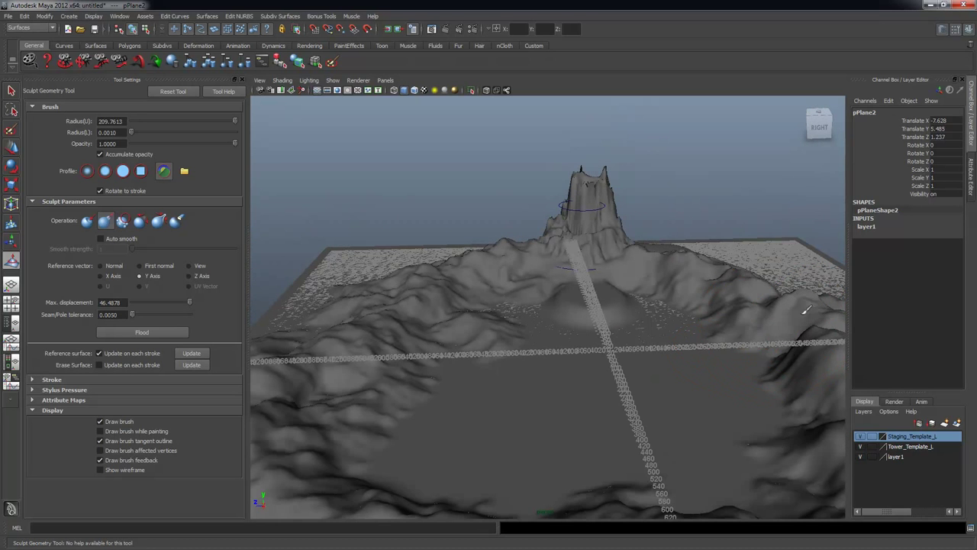
mouse_move(772, 303)
left_mouse_down("alt")
mouse_move(672, 323)
mouse_move(646, 277)
mouse_move(649, 246)
left_mouse_up("alt")
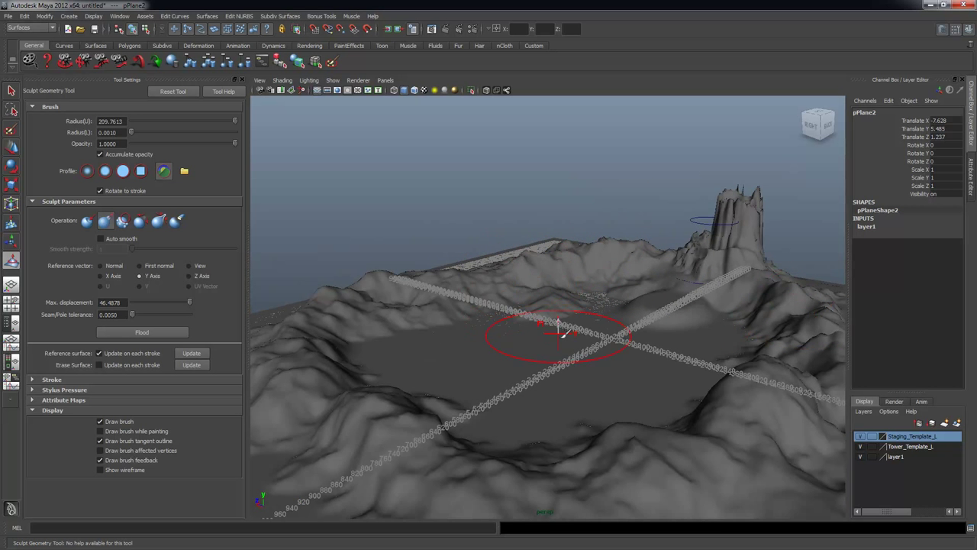
left_click_drag(561, 330, 502, 305, "alt")
left_click_drag(475, 388, 567, 426, "alt")
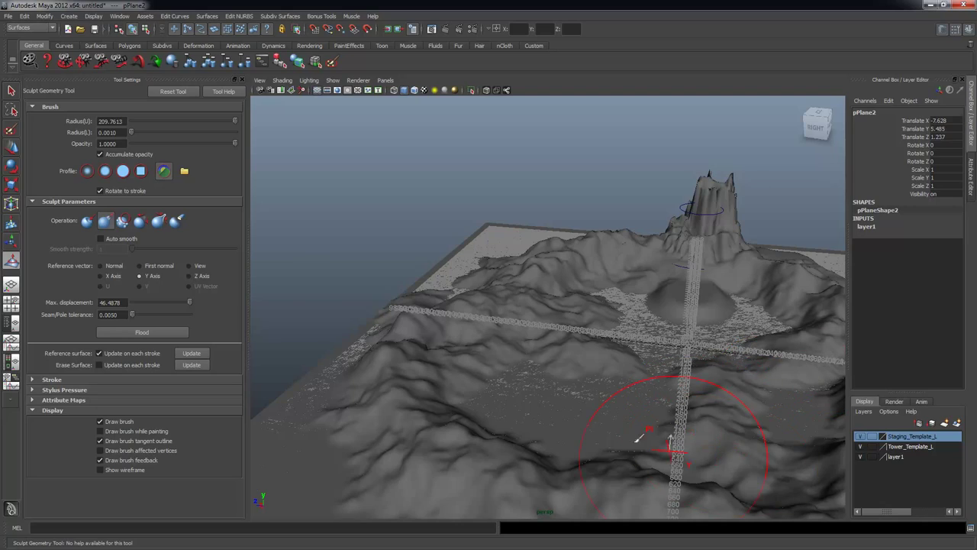
left_click_drag(654, 420, 731, 447, "alt")
Undo the cut of the selected object and the last sculpt stroke, switching to the Select tool.
key("ctrl+z")
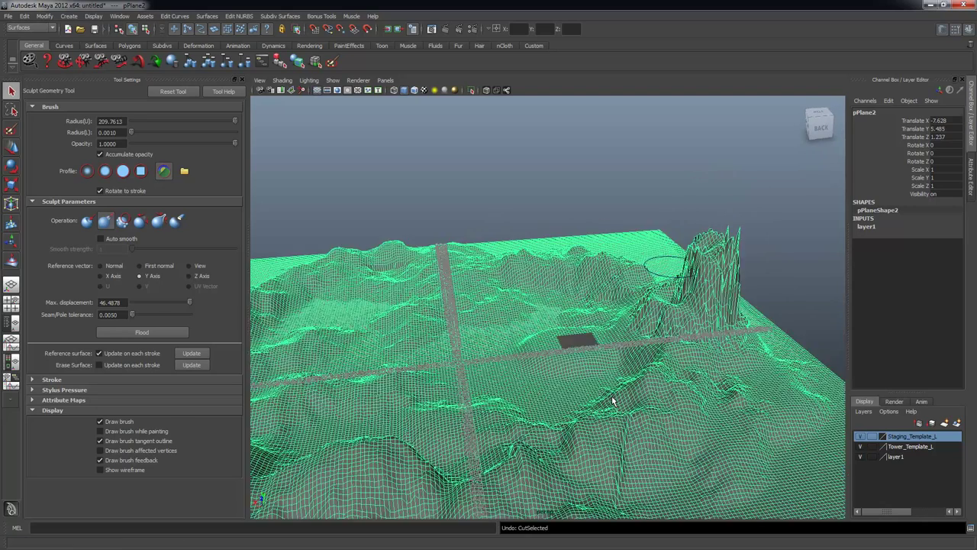
key("q")
left_click_drag(612, 399, 676, 396, "alt")
key("ctrl+z")
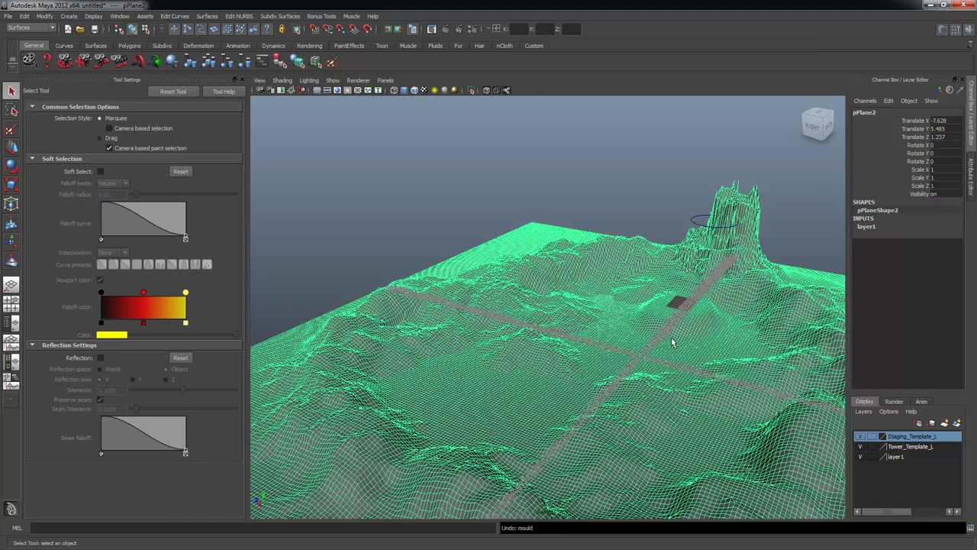
Deselect the ground and examine the shaded mountain ring, the tower and the mound around the staging plane.
left_click_drag(671, 342, 686, 343, "alt")
left_click(567, 183)
middle_click_drag(702, 351, 621, 297, "alt")
mouse_move(612, 277)
left_mouse_down("alt")
mouse_move(691, 290)
mouse_move(624, 292)
mouse_move(704, 290)
mouse_move(667, 320)
left_mouse_up("alt")
left_click(690, 299)
left_click(715, 157)
mouse_move(687, 235)
left_mouse_down("alt")
mouse_move(583, 244)
mouse_move(602, 249)
mouse_move(582, 255)
mouse_move(633, 244)
left_mouse_up("alt")
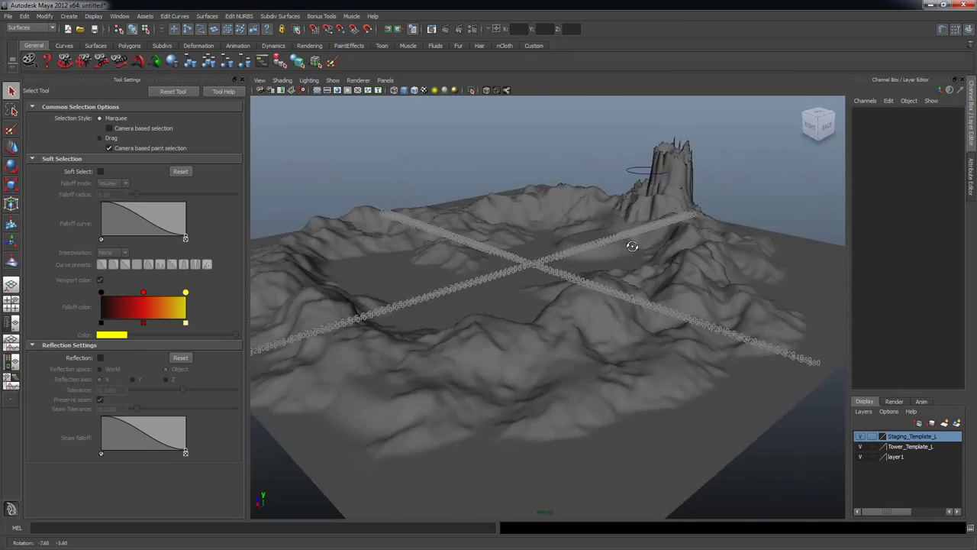
right_click_drag(632, 244, 716, 267, "alt")
left_click_drag(715, 266, 643, 319, "alt")
left_click_drag(547, 357, 370, 214, "alt")
Activate Sculpt Geometry on the ground with brush radius 86.8650, opacity 0.0686 and maximum displacement 8.7535.
left_click(497, 328)
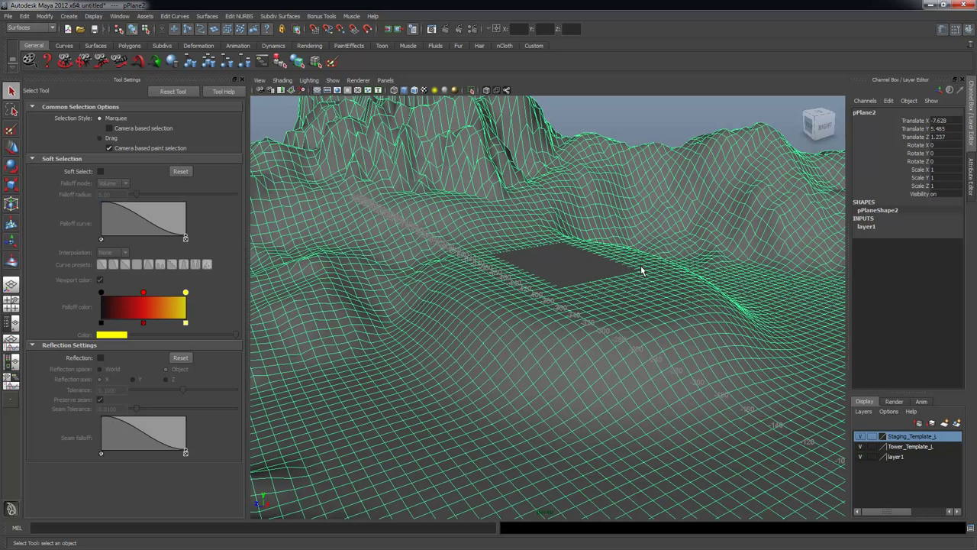
mouse_move(516, 316)
right_mouse_down()
mouse_move(515, 441)
mouse_move(514, 407)
mouse_move(512, 418)
mouse_move(581, 439)
right_mouse_up()
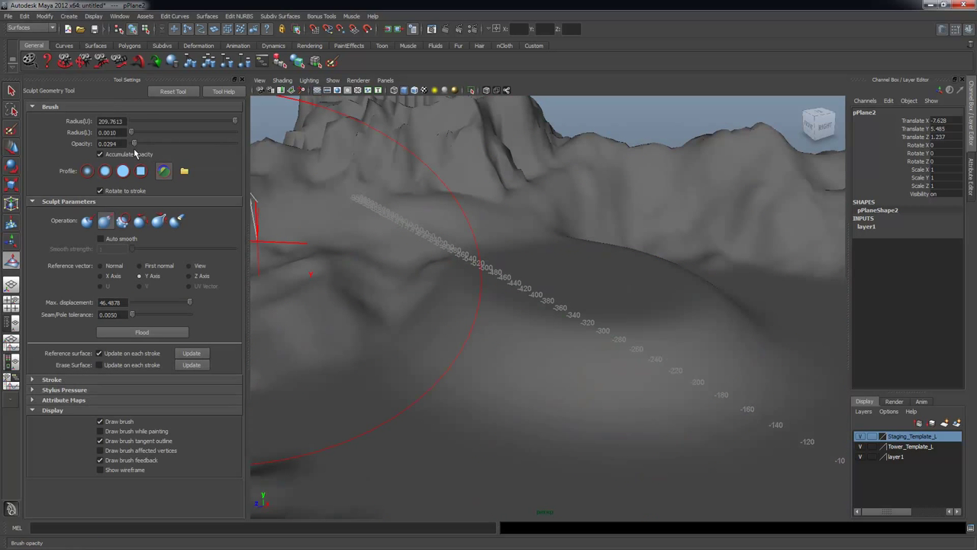
left_click_drag(134, 148, 132, 149)
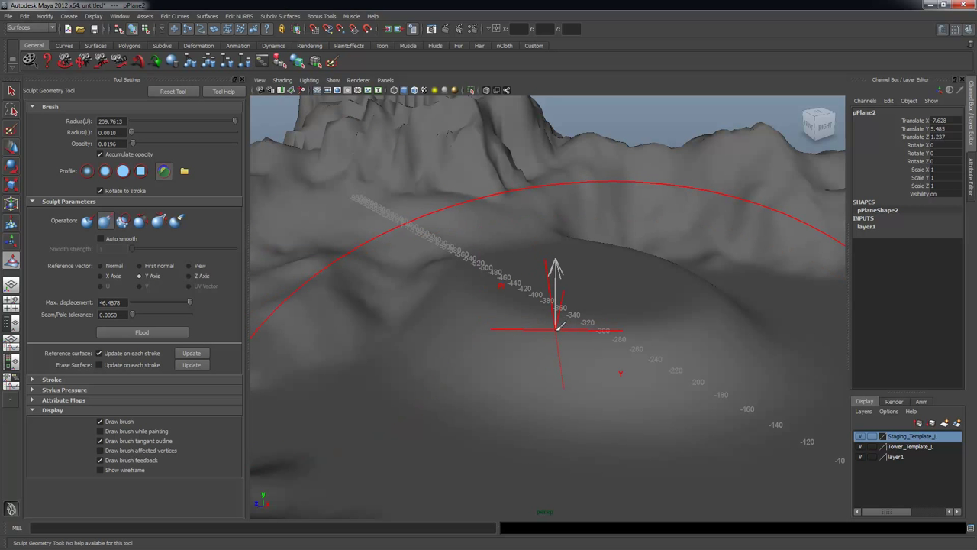
key("b")
left_click_drag(564, 309, 458, 325)
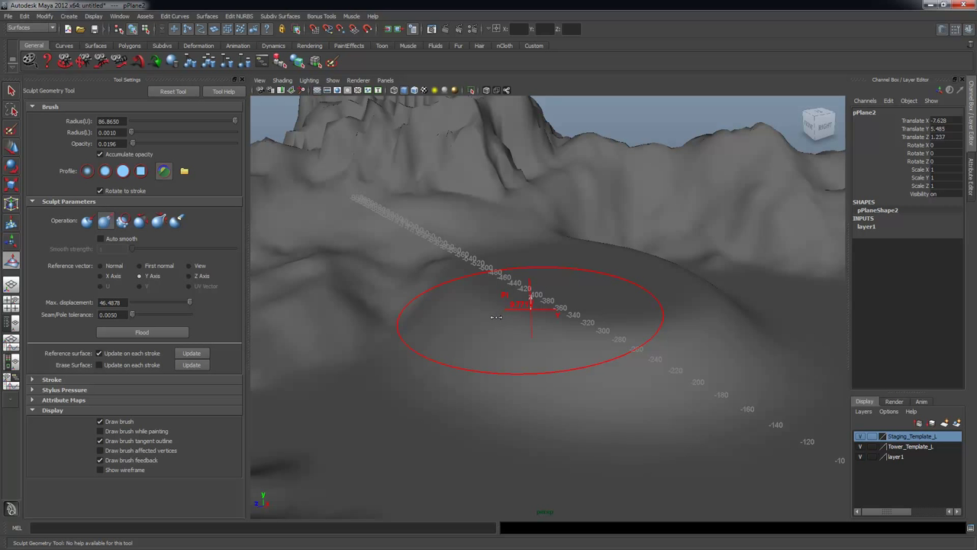
left_click_drag(492, 320, 468, 339)
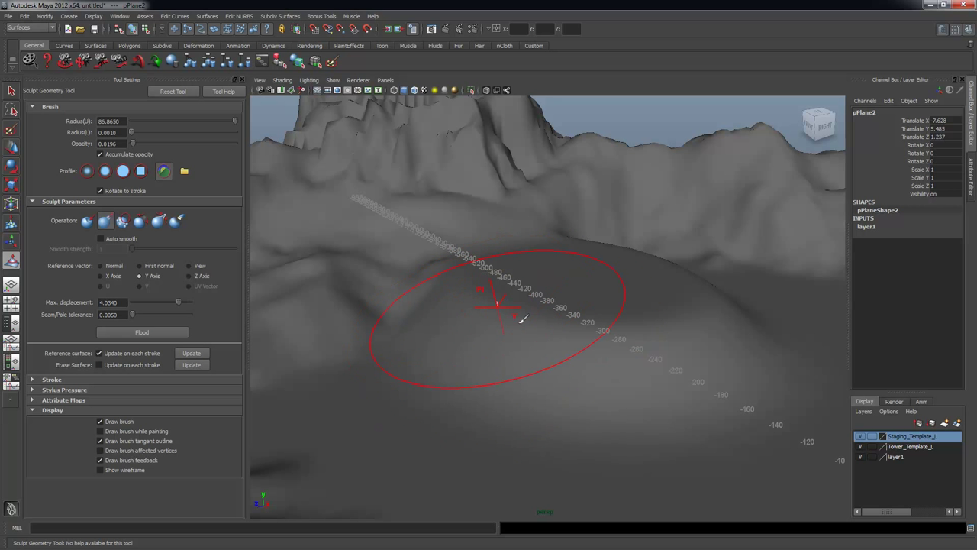
left_click_drag(563, 301, 573, 297)
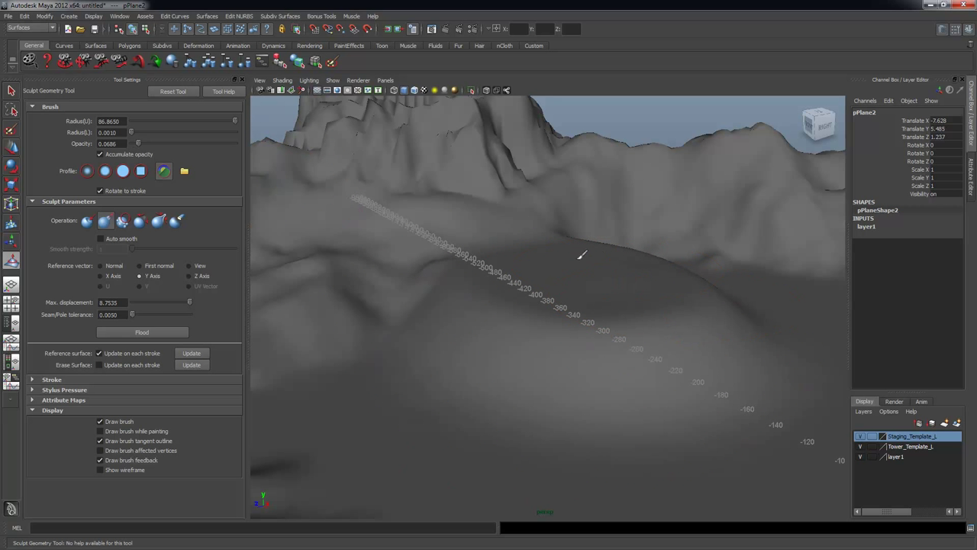
With brush opacity 0.1716, sculpt subtle unevenness over the mound in front of the tower and across the basin floor.
mouse_move(448, 295)
left_mouse_down("alt")
mouse_move(508, 338)
mouse_move(611, 307)
left_mouse_up("alt")
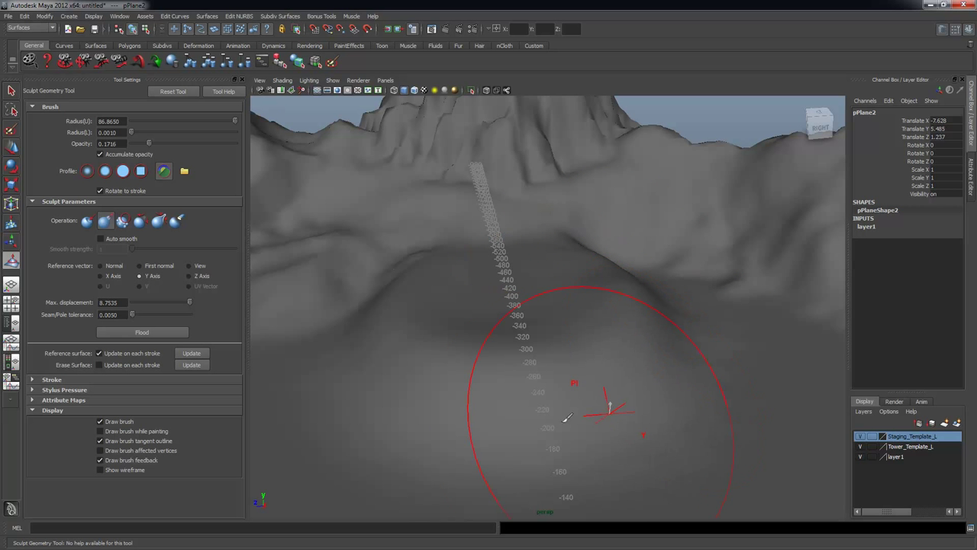
left_click_drag(431, 398, 638, 380, "alt")
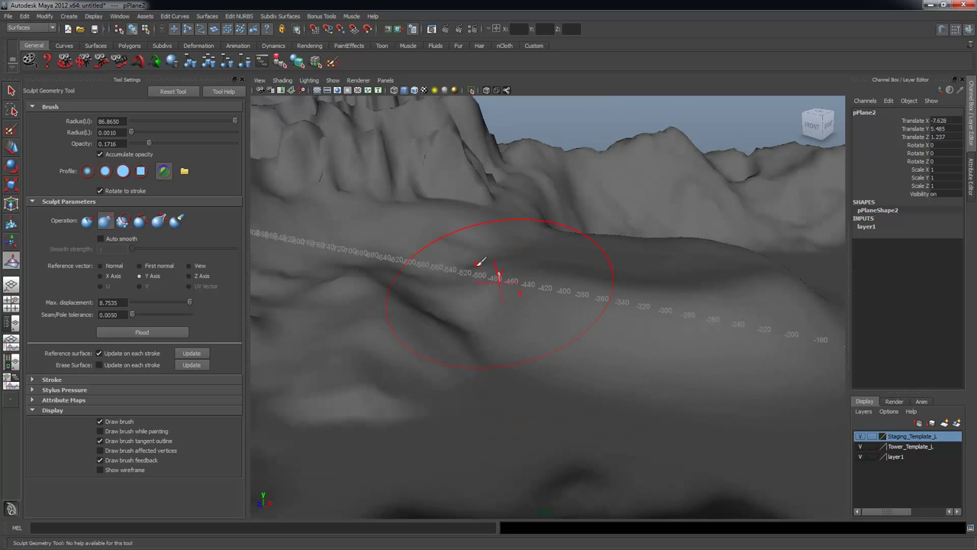
left_click_drag(500, 275, 574, 324, "alt")
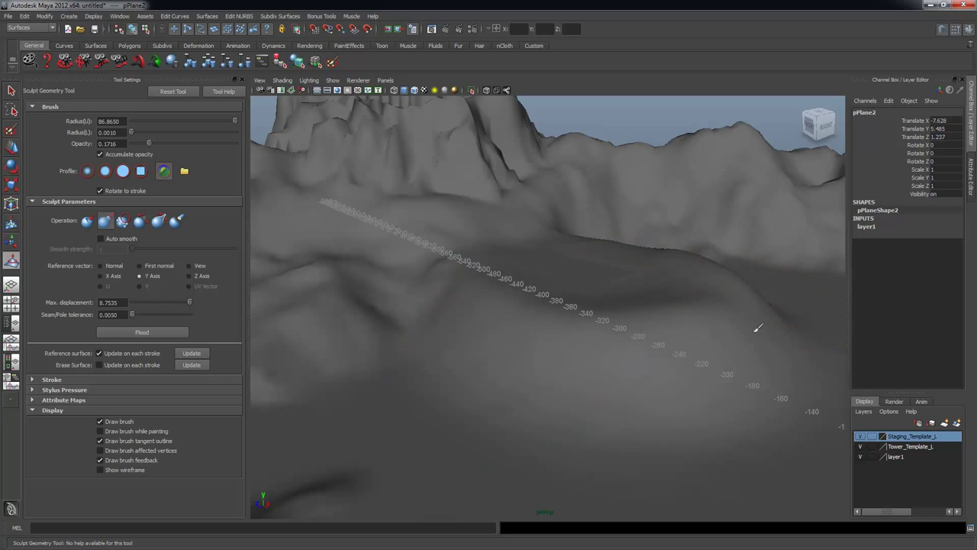
mouse_move(603, 400)
left_mouse_down("alt")
mouse_move(563, 404)
mouse_move(552, 374)
mouse_move(722, 364)
mouse_move(651, 374)
mouse_move(608, 364)
mouse_move(617, 358)
left_mouse_up("alt")
mouse_move(506, 398)
right_mouse_down("alt")
mouse_move(390, 377)
mouse_move(464, 322)
right_mouse_up("alt")
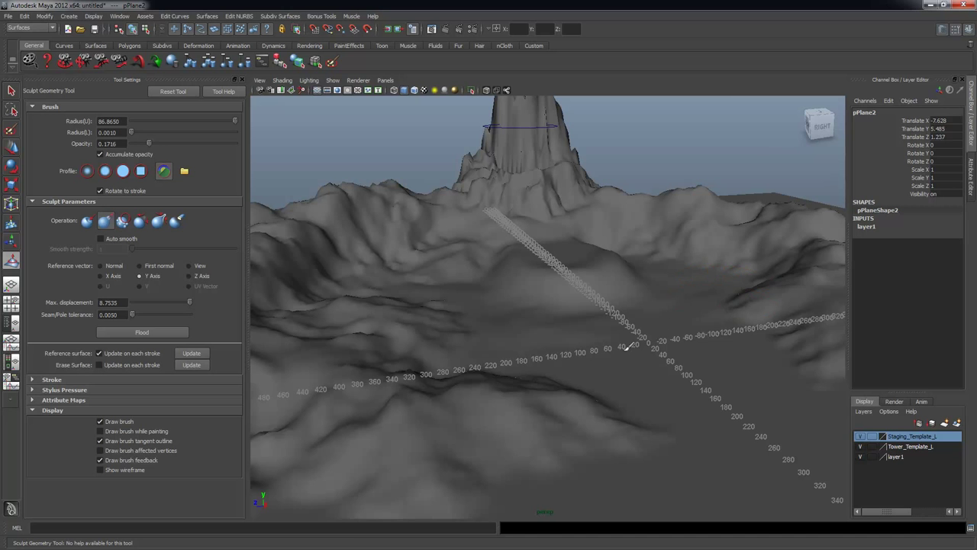
left_click_drag(746, 399, 542, 351, "alt")
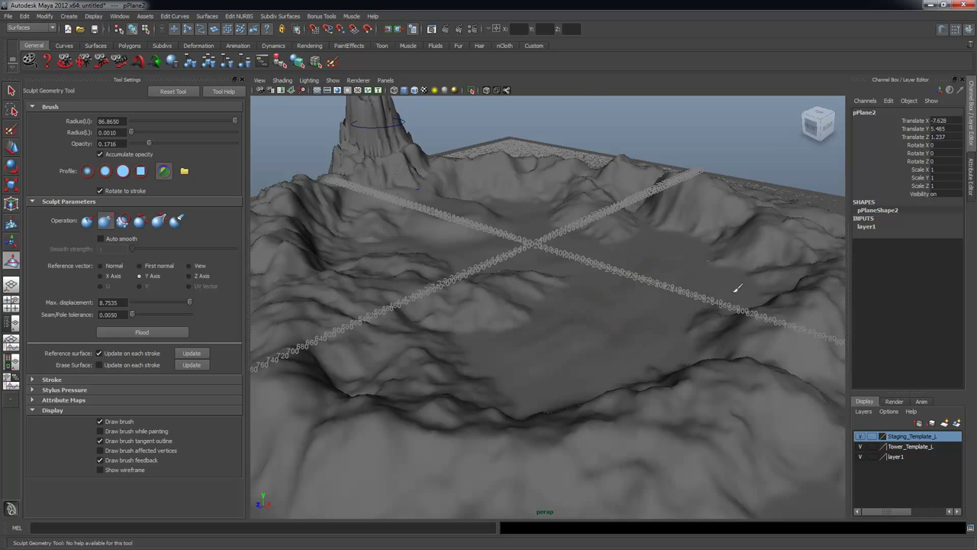
left_click_drag(755, 326, 638, 382, "alt")
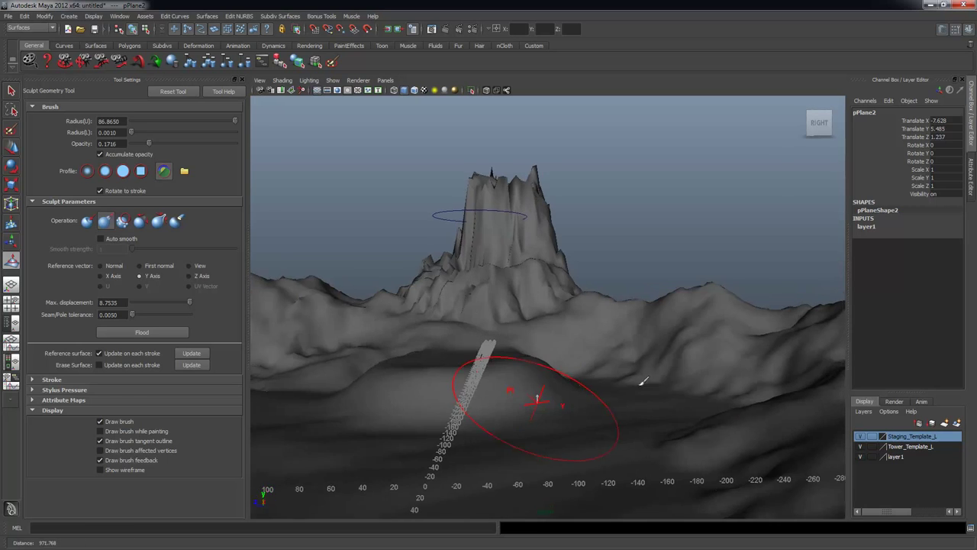
Select the ground mesh around the staging plane and reactivate the Sculpt Geometry tool on it.
left_click(11, 92)
left_click(680, 216)
mouse_move(680, 216)
left_mouse_down("alt")
mouse_move(575, 313)
mouse_move(748, 301)
mouse_move(785, 310)
mouse_move(741, 301)
mouse_move(741, 344)
mouse_move(720, 375)
mouse_move(691, 374)
mouse_move(735, 371)
mouse_move(729, 377)
mouse_move(611, 358)
mouse_move(608, 375)
mouse_move(582, 355)
mouse_move(709, 254)
left_mouse_up("alt")
left_click(745, 372)
left_click(696, 329)
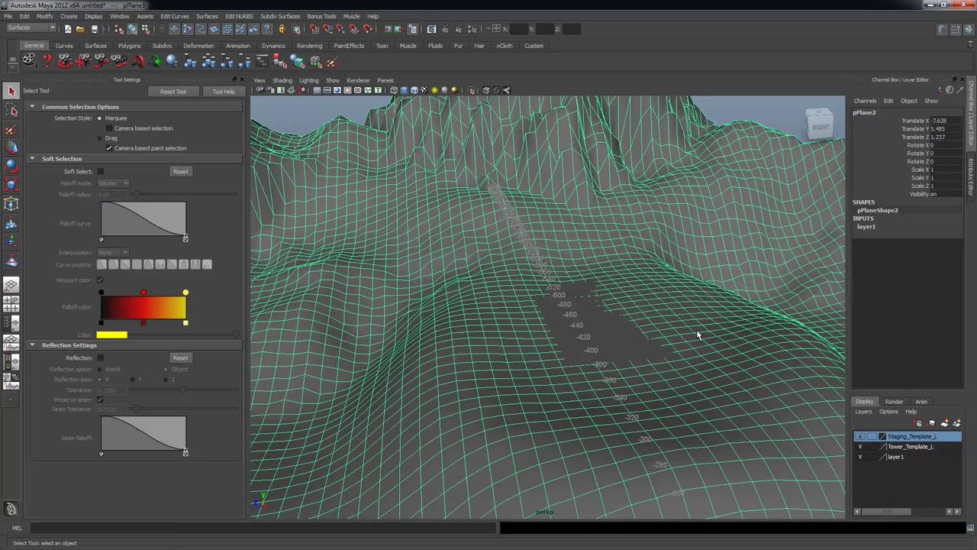
left_click_drag(696, 329, 715, 347, "alt")
right_click(715, 305)
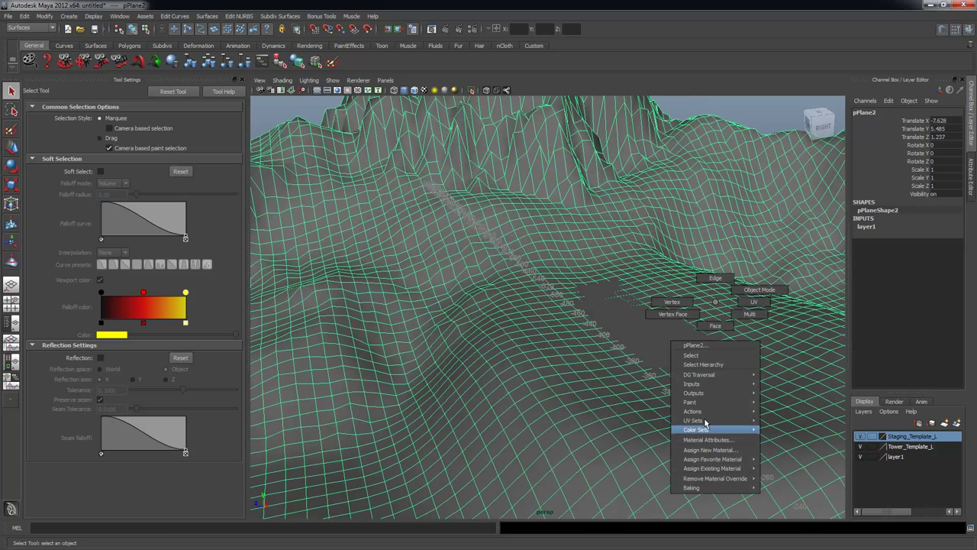
mouse_move(712, 404)
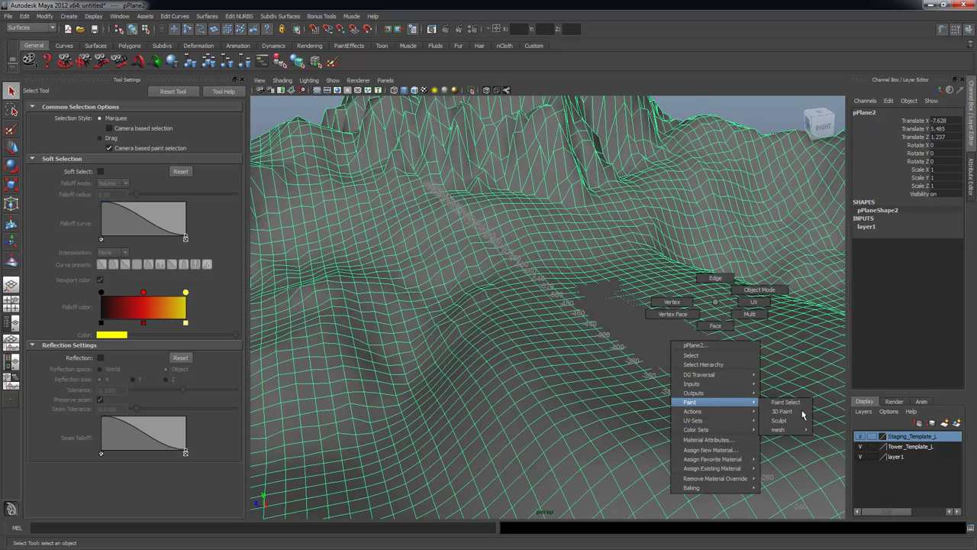
left_click(802, 419)
Set the sculpt brush opacity to 1.0000 and work faint surface variation into the mound around the staging plane.
left_click_drag(686, 312, 593, 307, "alt")
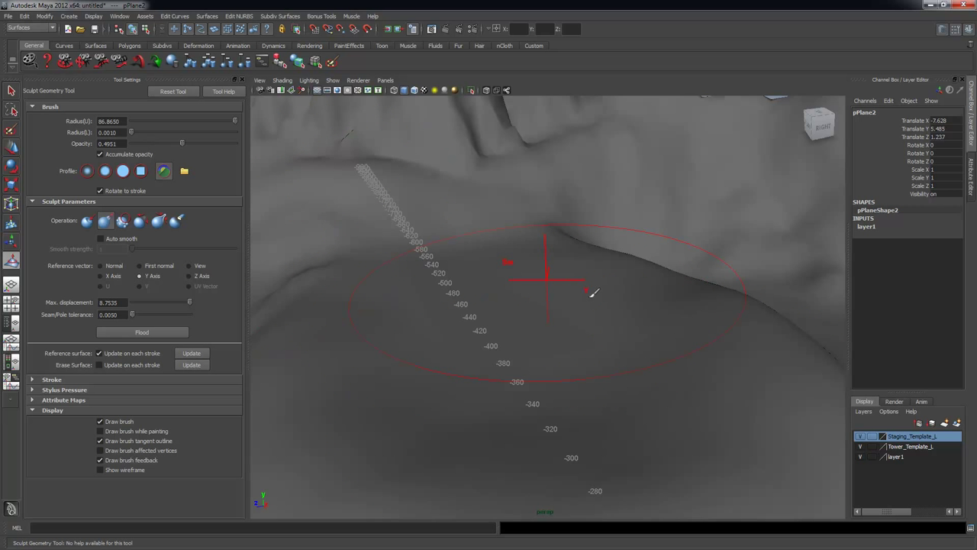
left_click_drag(178, 144, 294, 185)
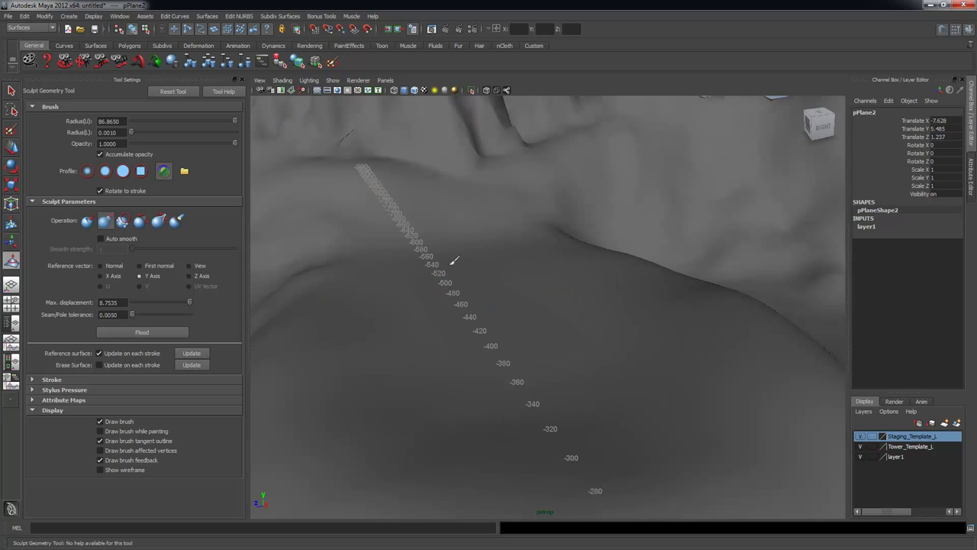
left_click_drag(650, 355, 671, 364, "alt")
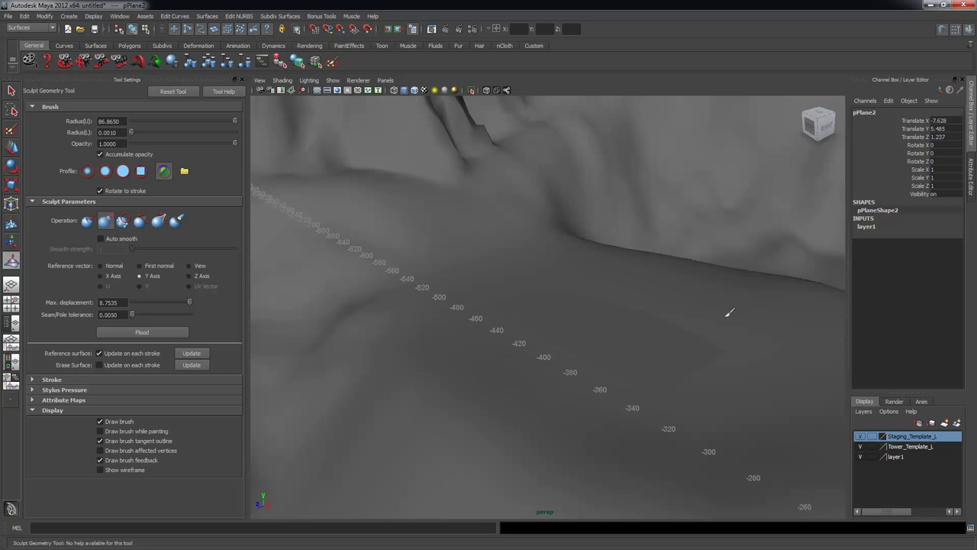
right_click_drag(747, 361, 610, 325, "alt")
left_click_drag(611, 325, 591, 323, "alt")
right_click_drag(593, 322, 687, 356, "alt")
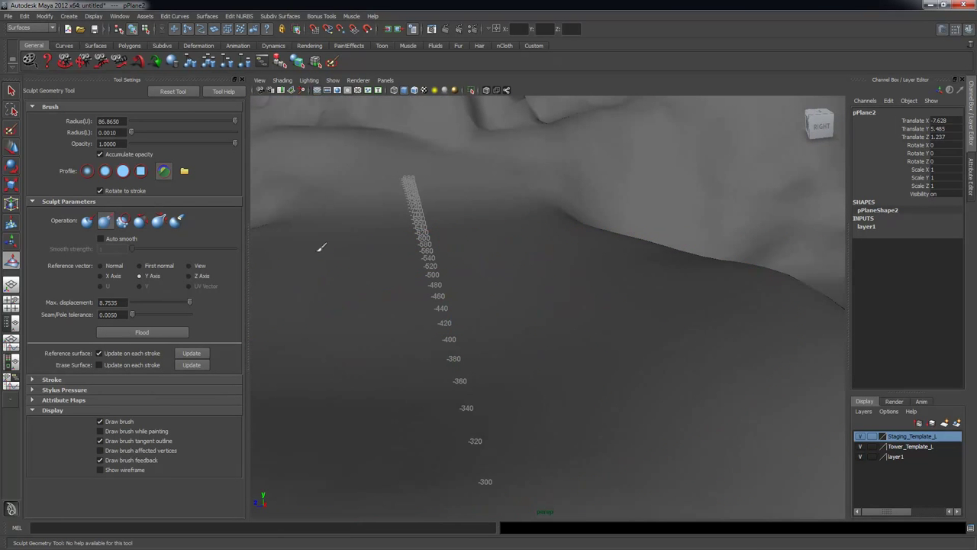
scroll(593, 320, "down", 4)
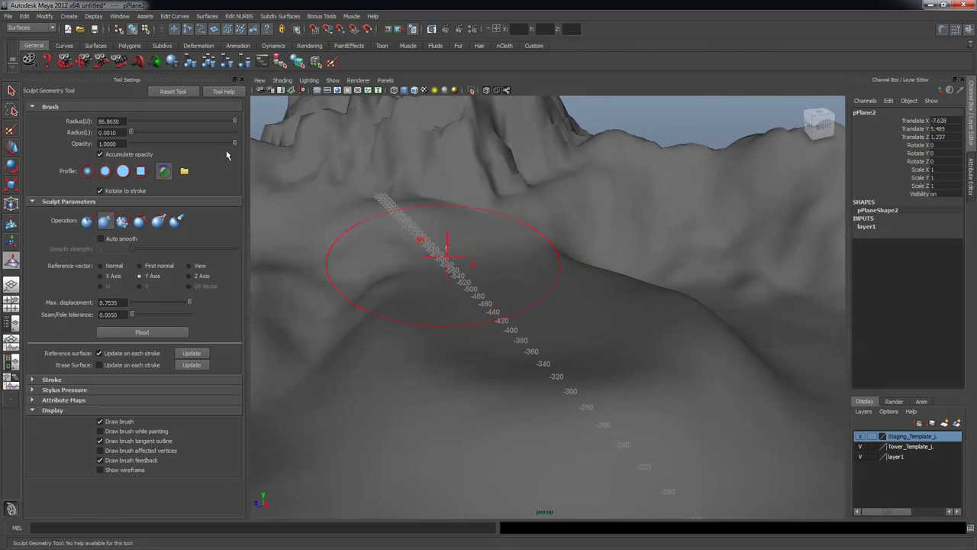
Leave sculpting, deselect the ground and examine the whole mountain ring, the basin floor and the tower peak.
key("q")
scroll(594, 266, "down", 2)
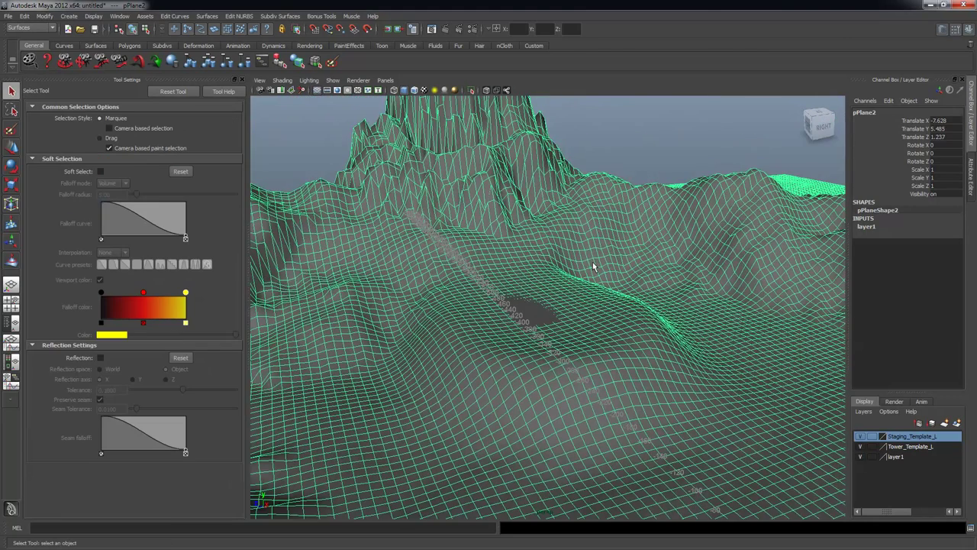
left_click(642, 171)
left_click_drag(745, 313, 648, 313, "alt")
right_click_drag(648, 314, 490, 279, "alt")
left_click_drag(490, 279, 660, 323, "alt")
middle_click_drag(810, 386, 710, 321, "alt")
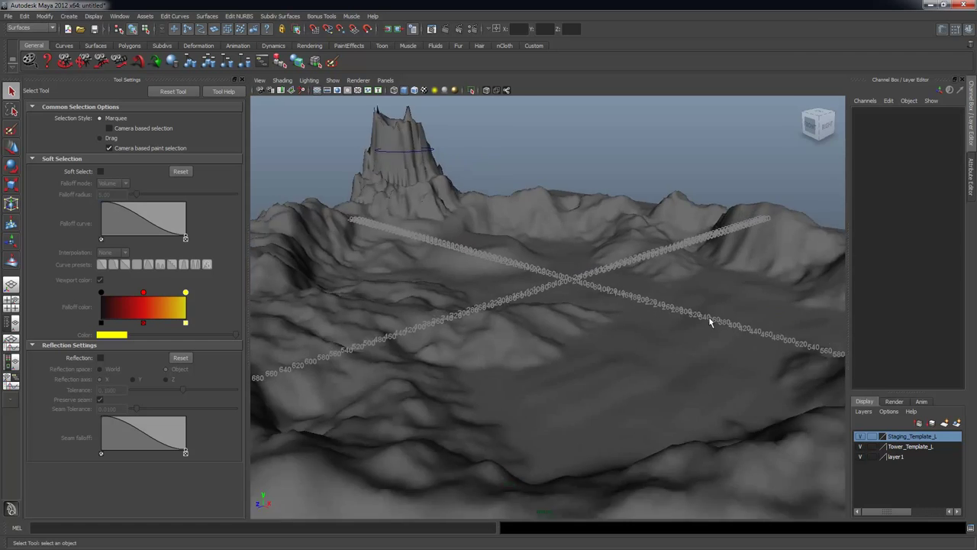
left_click_drag(710, 322, 771, 311, "alt")
right_click_drag(770, 311, 587, 283, "alt")
left_click_drag(587, 283, 488, 249, "alt")
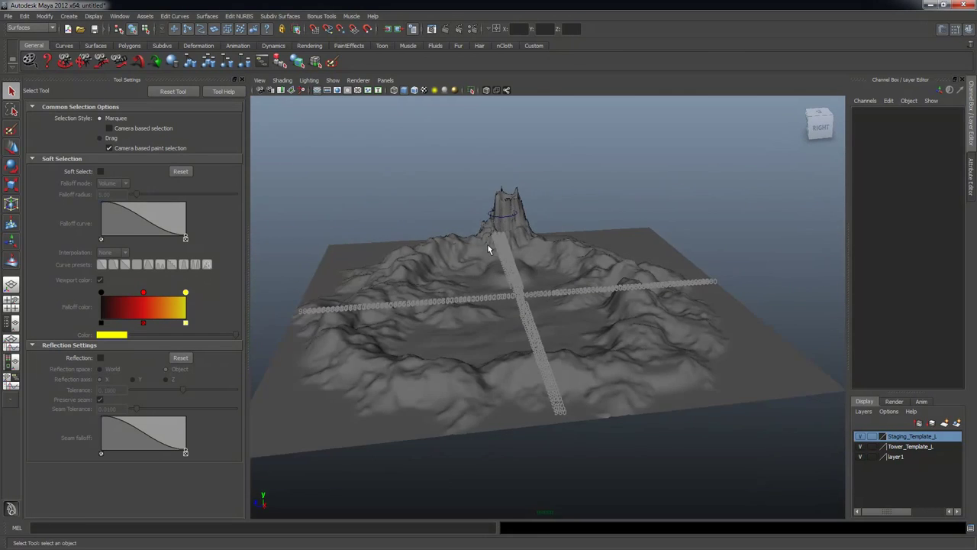
right_click_drag(488, 249, 737, 532, "alt")
left_click_drag(737, 532, 506, 288, "alt")
left_click(489, 343)
middle_click_drag(488, 343, 557, 337, "alt")
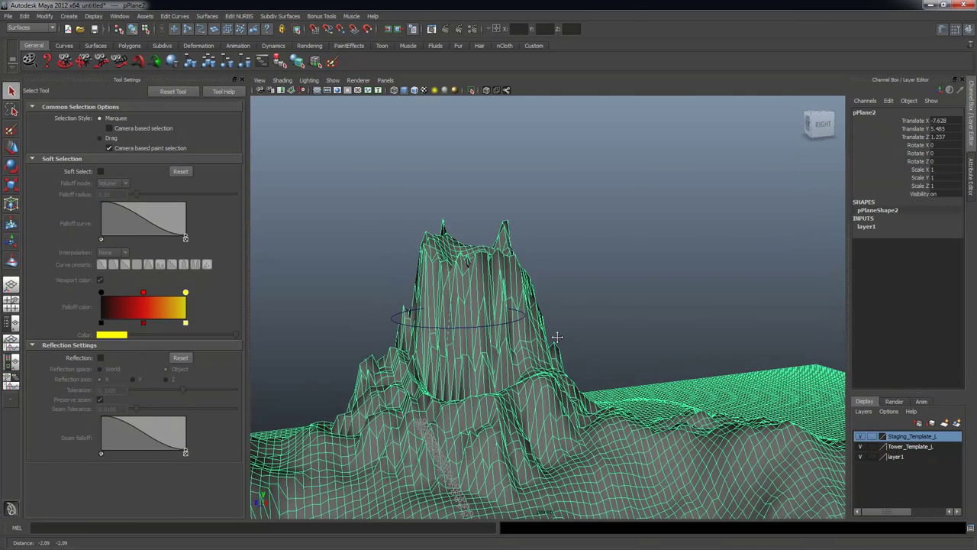
right_click_drag(486, 260, 465, 368)
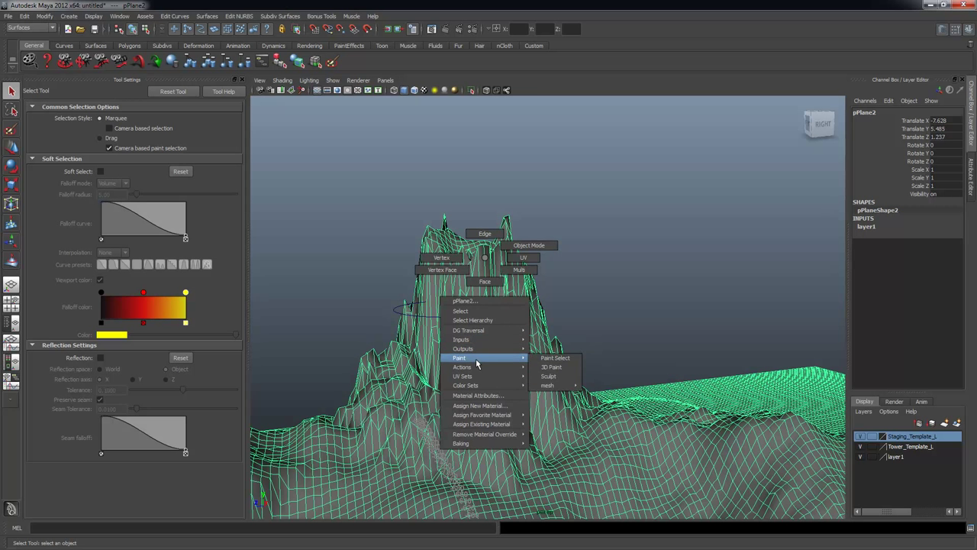
right_click_drag(557, 376, 556, 377)
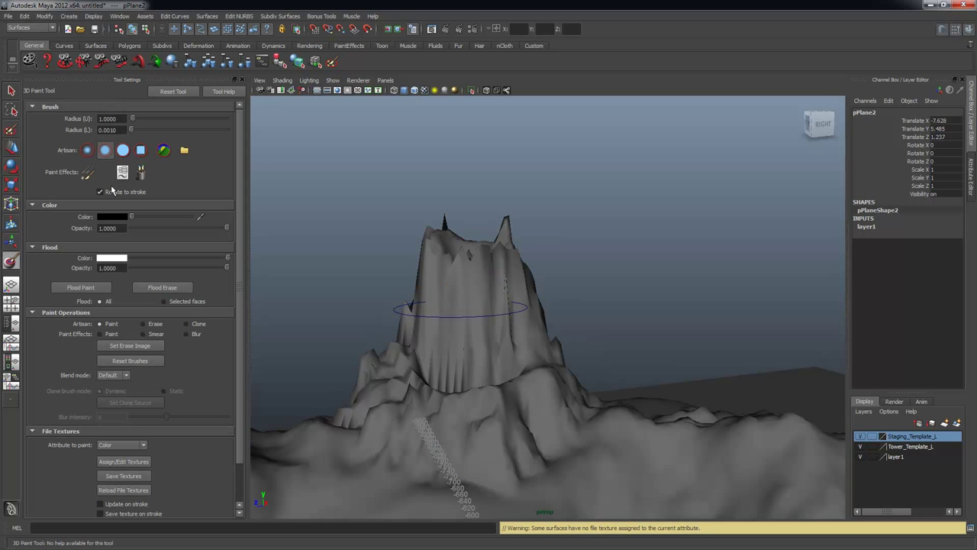
left_click(87, 149)
left_click_drag(457, 304, 534, 312)
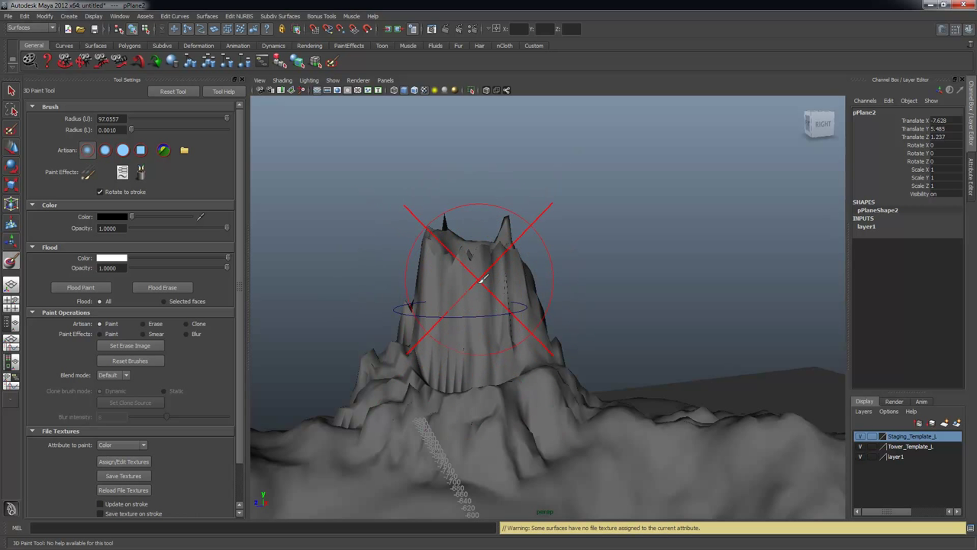
mouse_move(421, 292)
left_mouse_down("alt")
mouse_move(527, 299)
mouse_move(475, 285)
mouse_move(436, 308)
mouse_move(490, 226)
mouse_move(532, 257)
mouse_move(578, 262)
mouse_move(501, 273)
mouse_move(477, 263)
left_mouse_up("alt")
key("q")
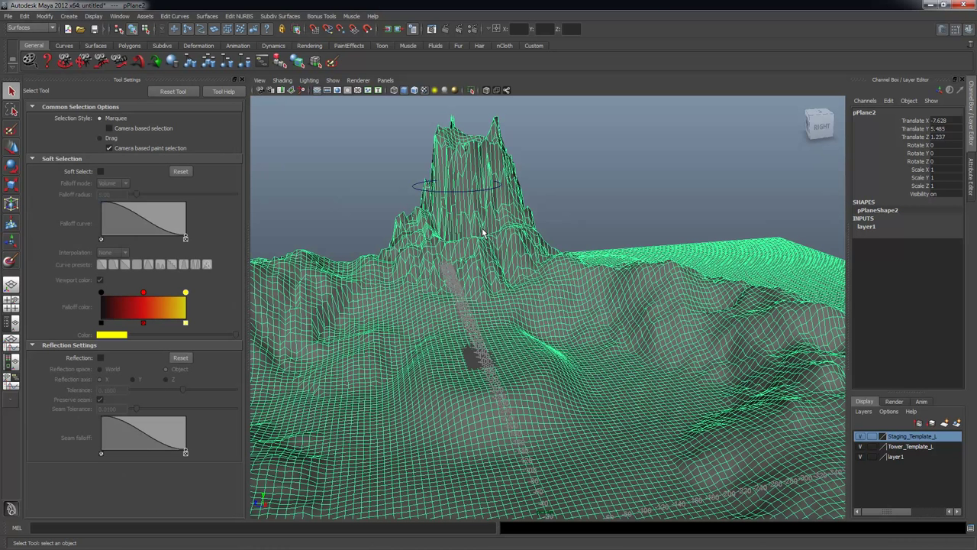
Reactivate the Sculpt Geometry tool on the ground mesh and smooth away the jagged spikes on the tower's front face and rim.
right_click(482, 231)
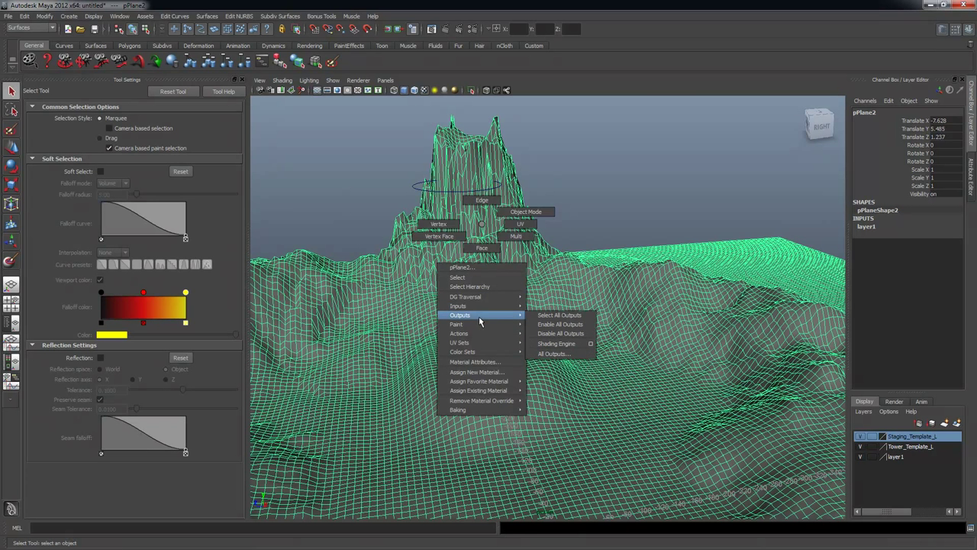
mouse_move(457, 326)
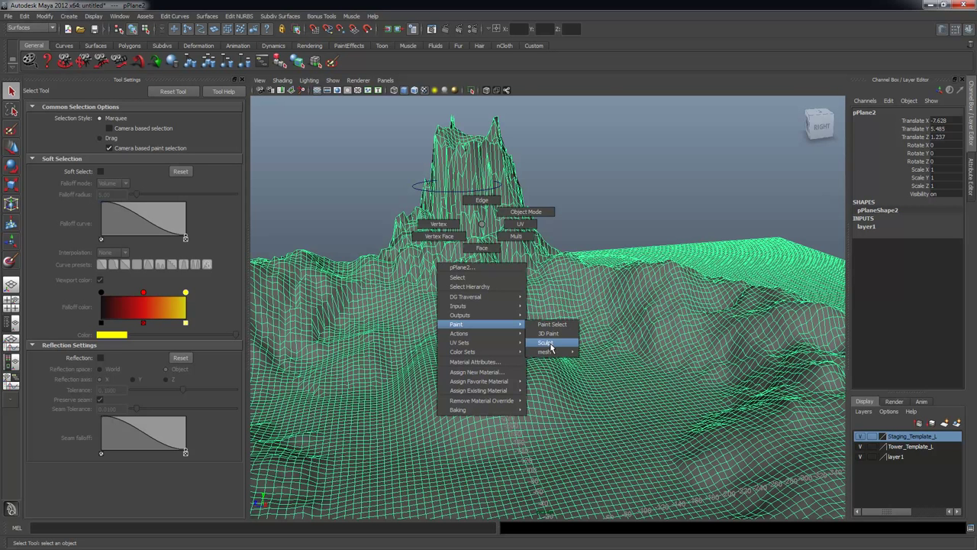
right_click_drag(554, 341, 552, 342)
right_click_drag(503, 268, 578, 283, "alt")
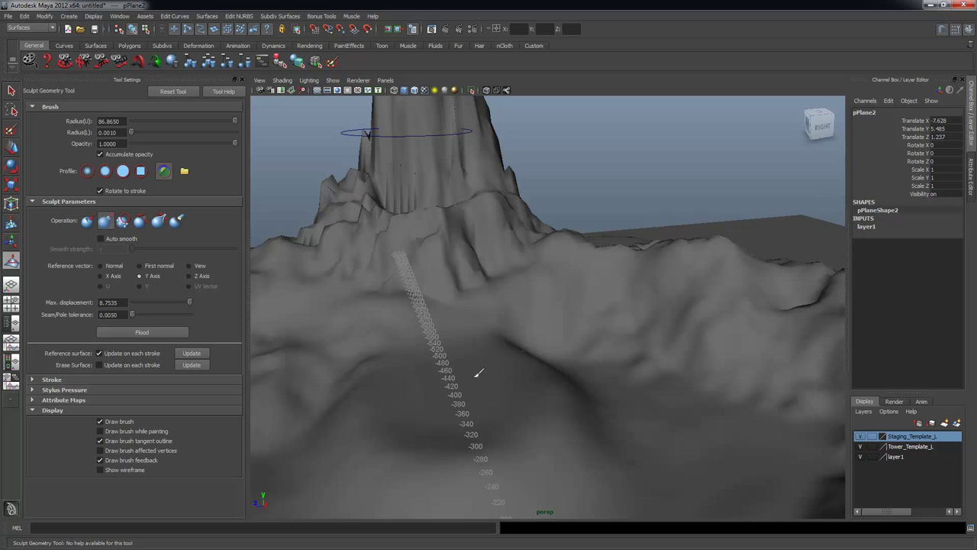
middle_click_drag(522, 224, 567, 253, "alt")
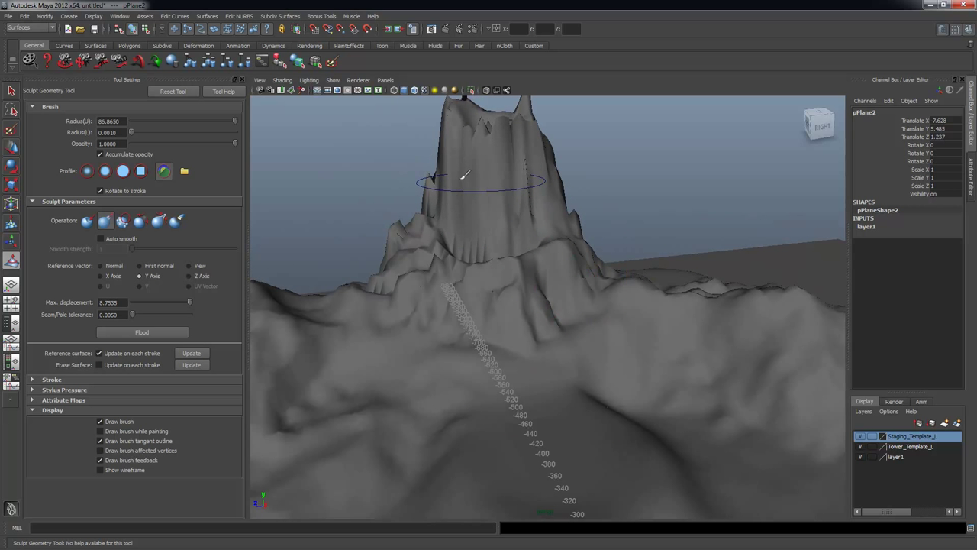
left_click_drag(463, 175, 479, 251)
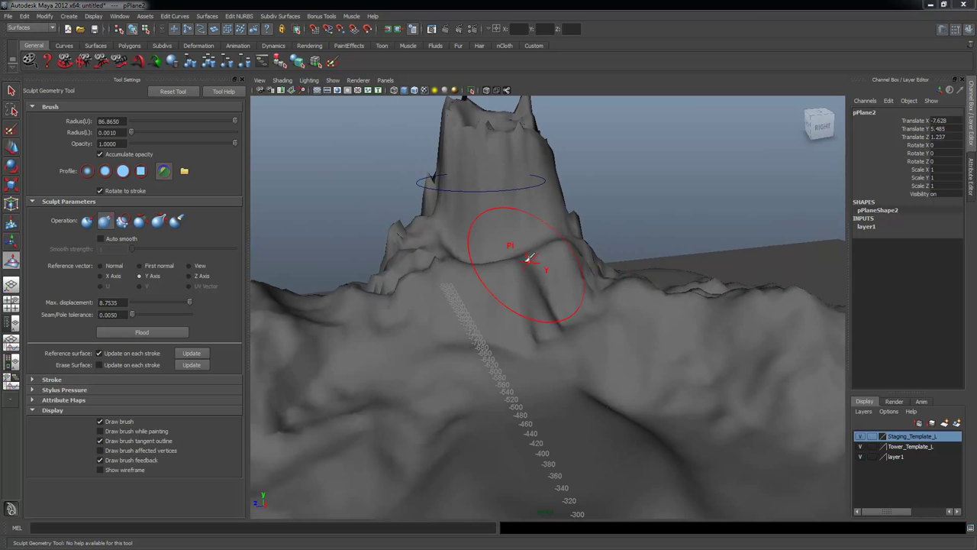
key("space")
left_click_drag(550, 267, 508, 212, "alt")
mouse_move(410, 175)
left_mouse_down("shift")
mouse_move(397, 194)
mouse_move(461, 146)
mouse_move(494, 208)
mouse_move(548, 270)
mouse_move(538, 281)
left_mouse_up("shift")
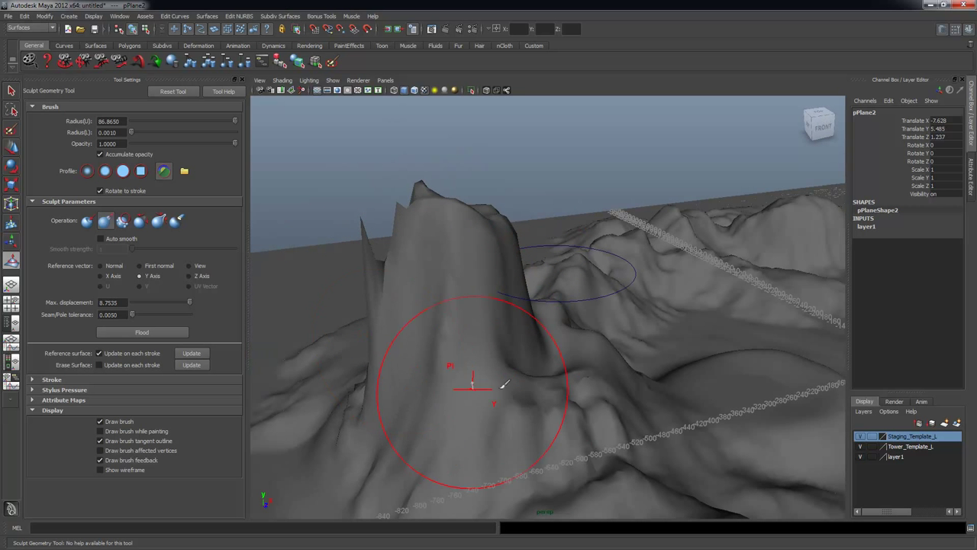
Smooth the tower peak's remaining sides, back and summit into a softly rounded rock form.
left_click_drag(458, 387, 545, 338, "alt")
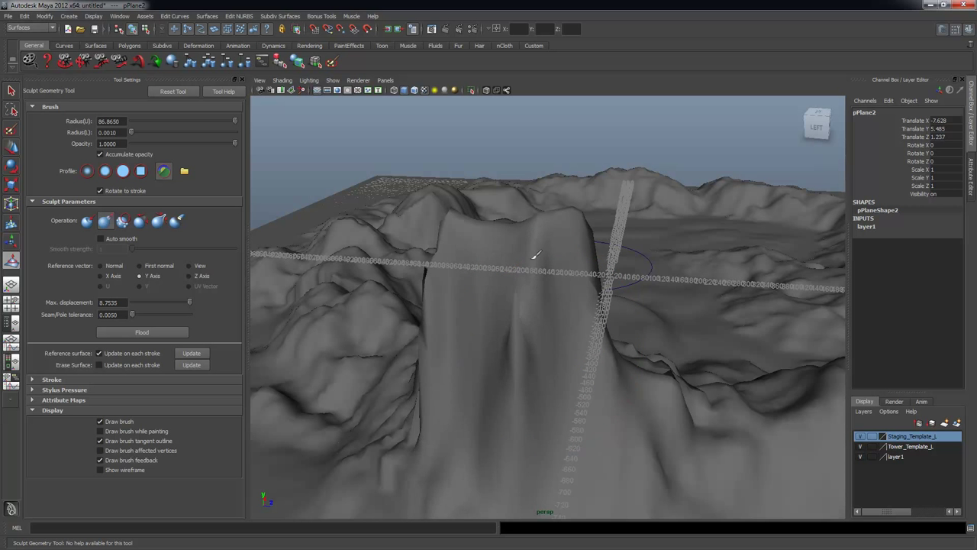
left_click_drag(490, 366, 554, 356, "alt")
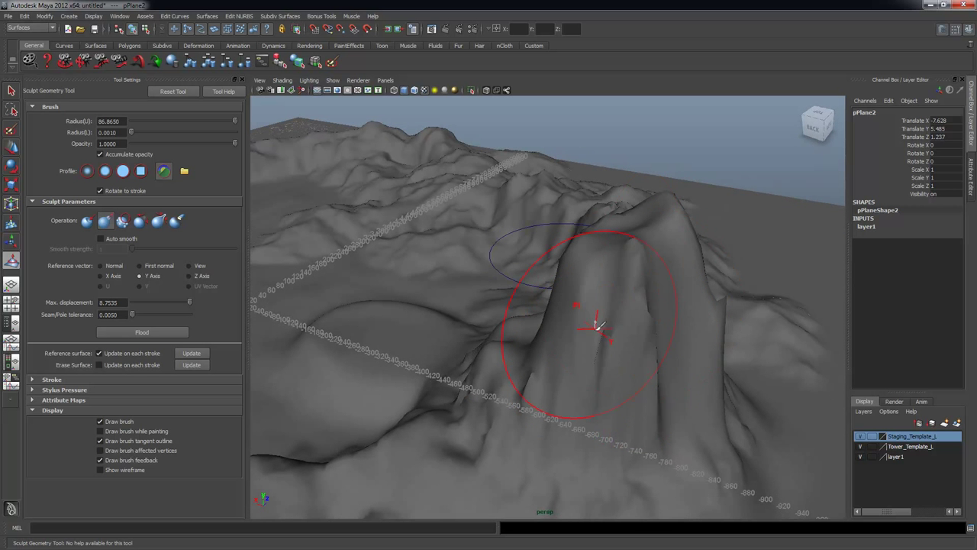
left_click_drag(597, 326, 689, 305, "alt")
left_click_drag(689, 212, 693, 257, "alt")
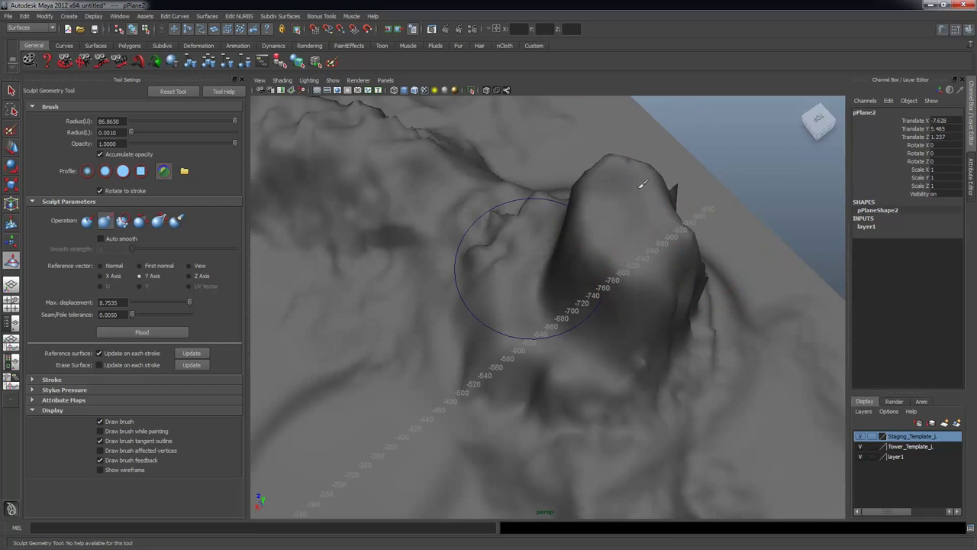
left_click_drag(670, 217, 657, 277, "alt")
right_click_drag(648, 280, 515, 250, "alt")
middle_click_drag(514, 250, 516, 219, "alt")
mouse_move(526, 221)
left_mouse_down("alt")
mouse_move(545, 225)
mouse_move(544, 266)
left_mouse_up("alt")
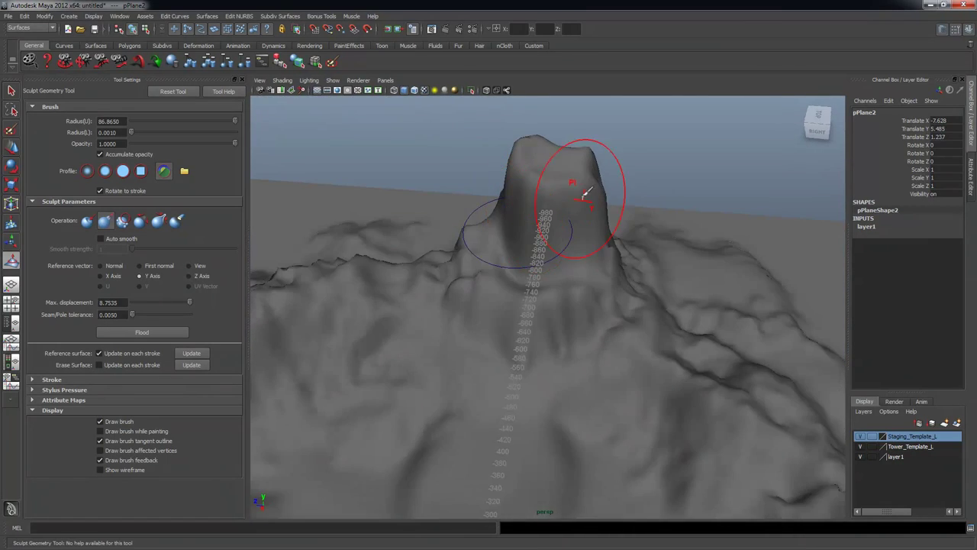
mouse_move(592, 181)
left_mouse_down()
mouse_move(569, 162)
mouse_move(541, 173)
mouse_move(634, 244)
mouse_move(649, 236)
mouse_move(579, 271)
mouse_move(626, 268)
left_mouse_up()
mouse_move(548, 281)
left_mouse_down("alt")
mouse_move(534, 290)
mouse_move(556, 240)
mouse_move(588, 272)
mouse_move(638, 281)
mouse_move(529, 332)
left_mouse_up("alt")
Browse the image brushes in the HSOM_Environment Setup_Lecture_#04 folder and load Texture-Round_0015.jpg as the sculpt brush profile.
left_click(184, 171)
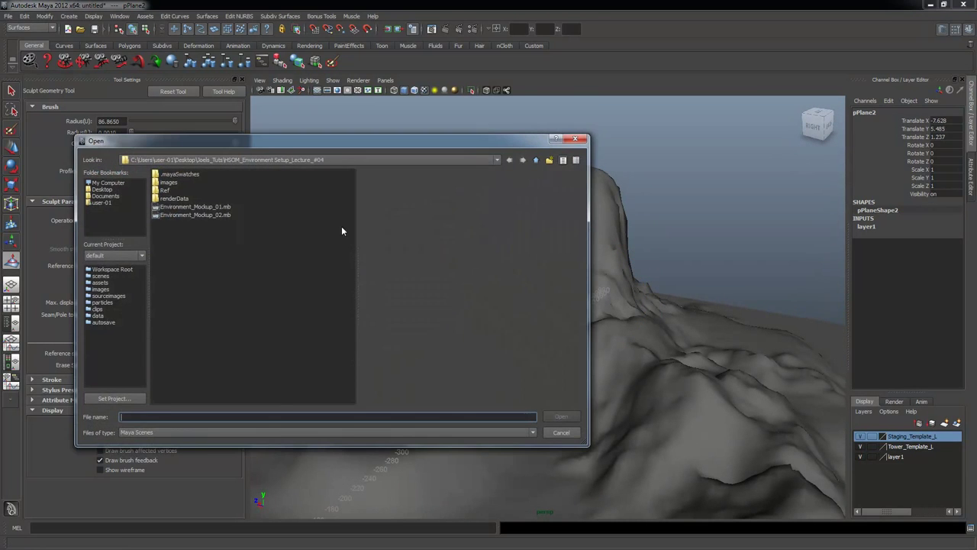
left_click(141, 432)
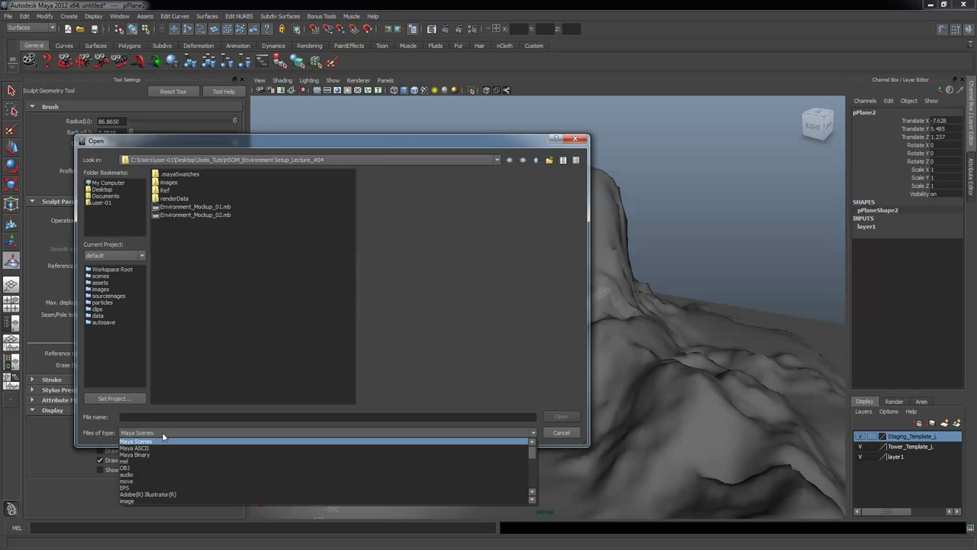
left_click(136, 500)
left_click(215, 280)
left_click(194, 273)
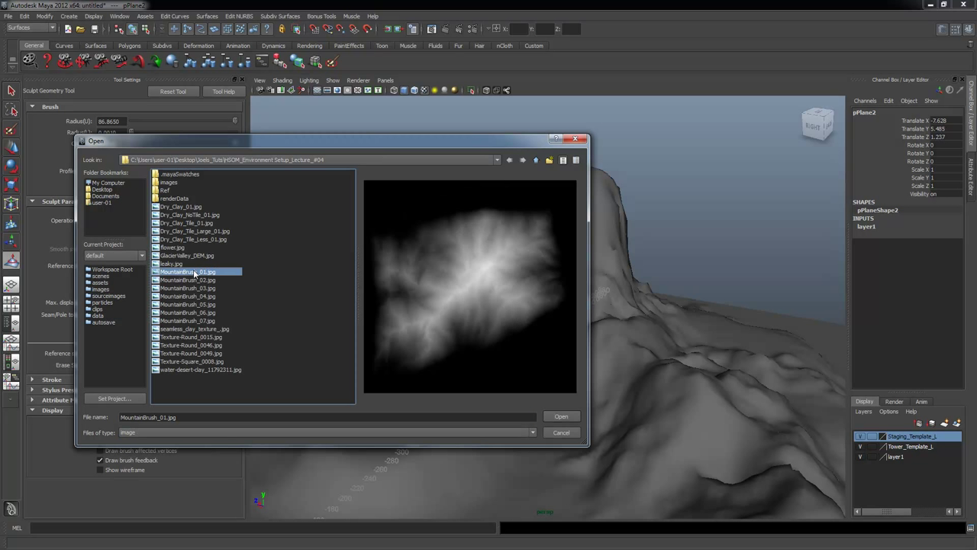
left_click(191, 263)
left_click(190, 288)
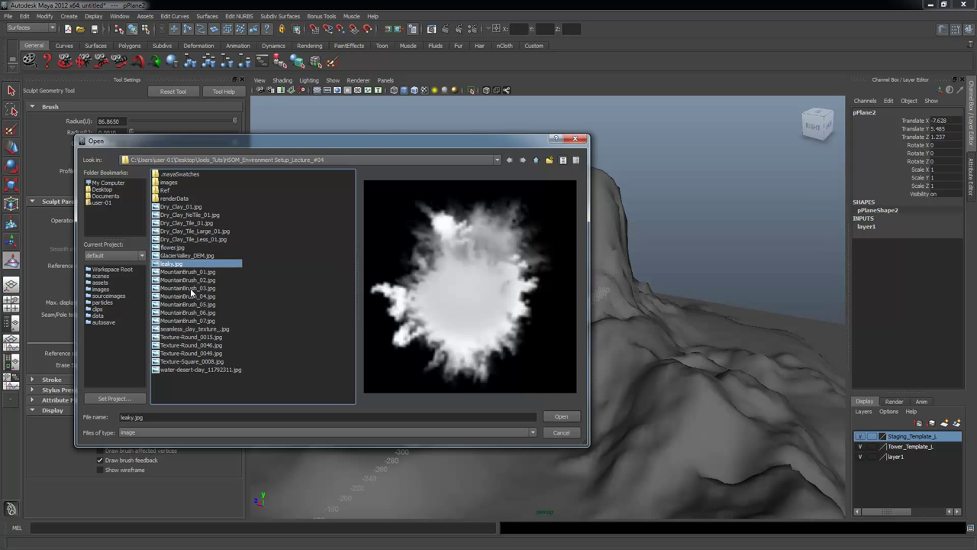
left_click(189, 304)
left_click(188, 322)
left_click(191, 336)
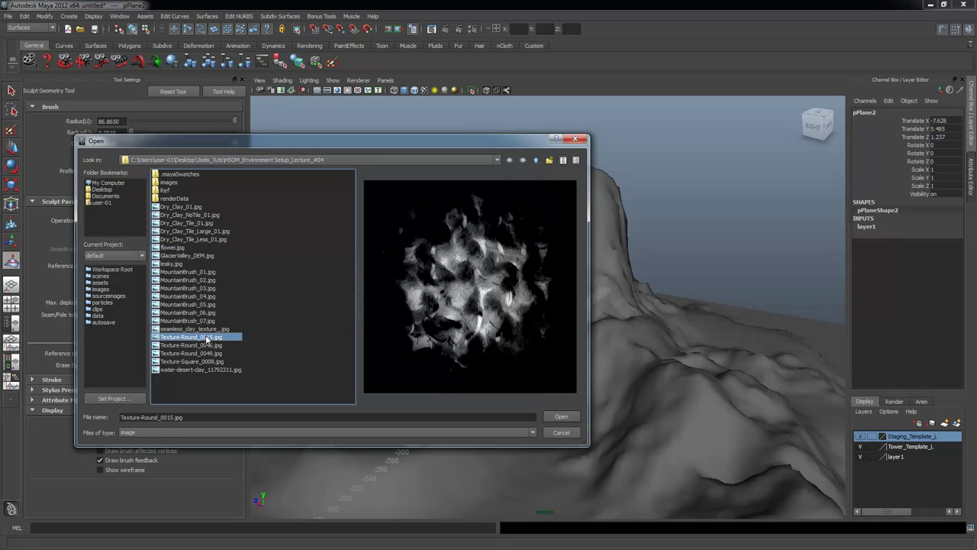
double_click(207, 339)
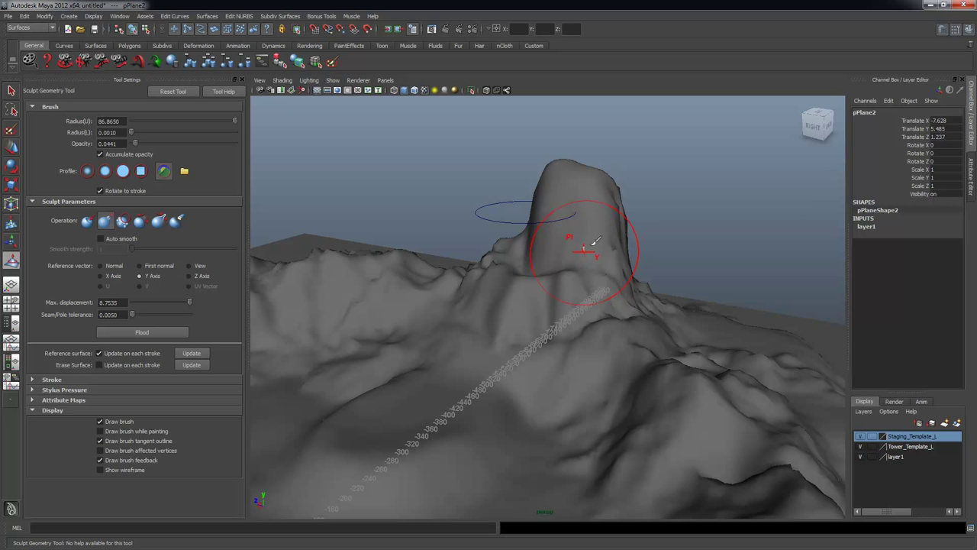
Set the brush to radius 24.5619, opacity 0.1422, Normal reference vector and max displacement 25.1131, and sculpt vertical creases into the tower's face.
mouse_move(577, 229)
left_mouse_down("alt")
mouse_move(646, 262)
mouse_move(628, 256)
mouse_move(600, 266)
left_mouse_up("alt")
left_click_drag(539, 232, 543, 231)
left_click(104, 266)
mouse_move(465, 218)
left_mouse_down("alt")
mouse_move(504, 223)
mouse_move(565, 260)
left_mouse_up("alt")
mouse_move(444, 291)
left_mouse_down("alt")
mouse_move(452, 275)
mouse_move(497, 267)
left_mouse_up("alt")
left_click_drag(473, 344, 569, 241, "alt")
mouse_move(532, 290)
left_mouse_down("alt")
mouse_move(702, 286)
mouse_move(566, 216)
mouse_move(528, 217)
mouse_move(585, 161)
left_mouse_up("alt")
key("b")
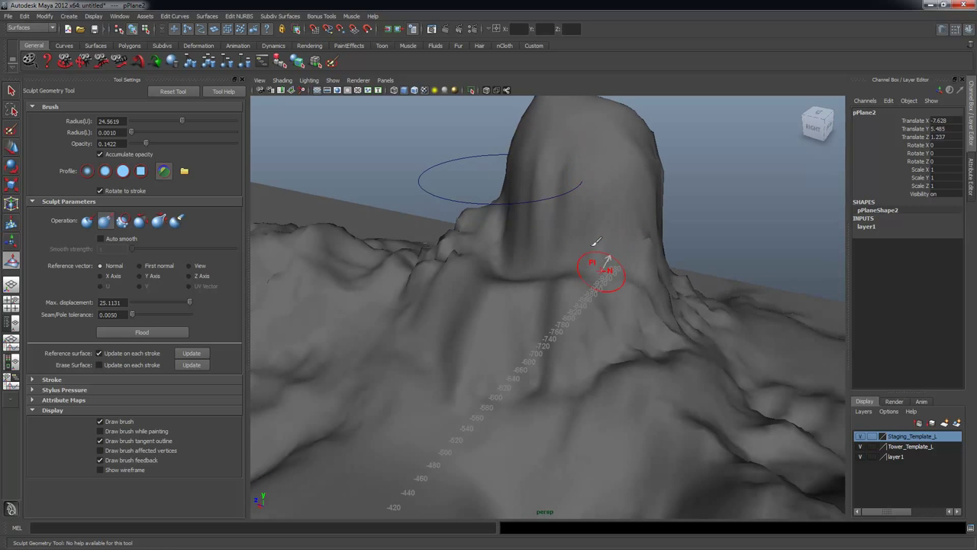
Sculpt further vertical folds and ridges around the tower's sides and base with the textured brush.
left_click_drag(596, 241, 492, 183, "alt")
mouse_move(418, 262)
left_mouse_down("alt")
mouse_move(458, 267)
mouse_move(479, 231)
mouse_move(545, 256)
mouse_move(578, 191)
left_mouse_up("alt")
mouse_move(628, 214)
left_mouse_down("alt")
mouse_move(666, 200)
mouse_move(667, 227)
left_mouse_up("alt")
right_click_drag(667, 227, 537, 299, "alt")
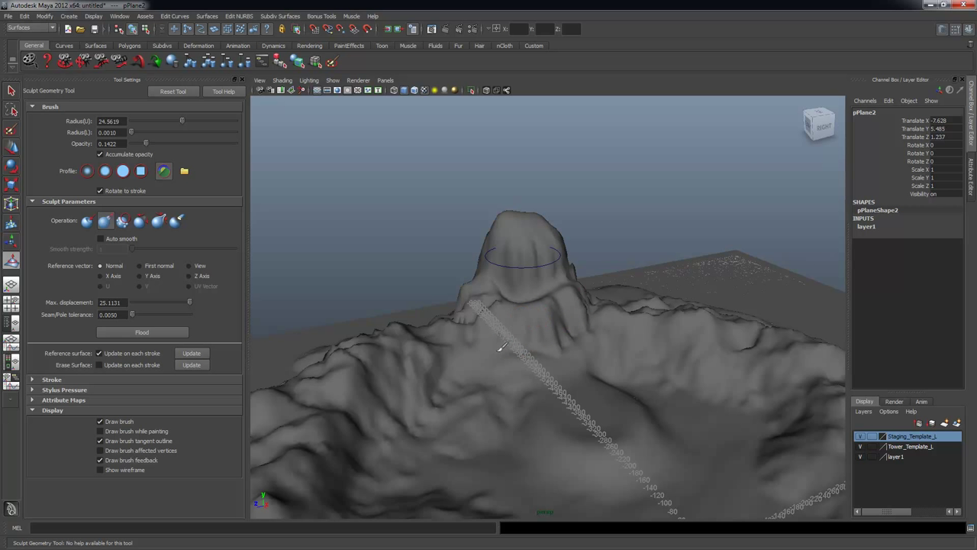
Examine the reshaped tower, the mountain ring and the basin floor from several distances and angles.
left_click_drag(573, 363, 633, 247, "alt")
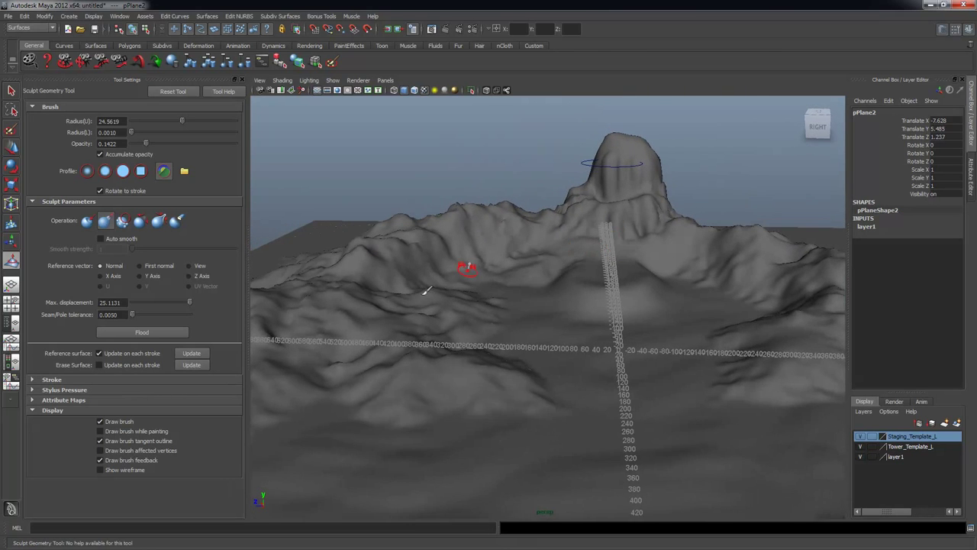
left_click_drag(723, 309, 704, 312, "alt")
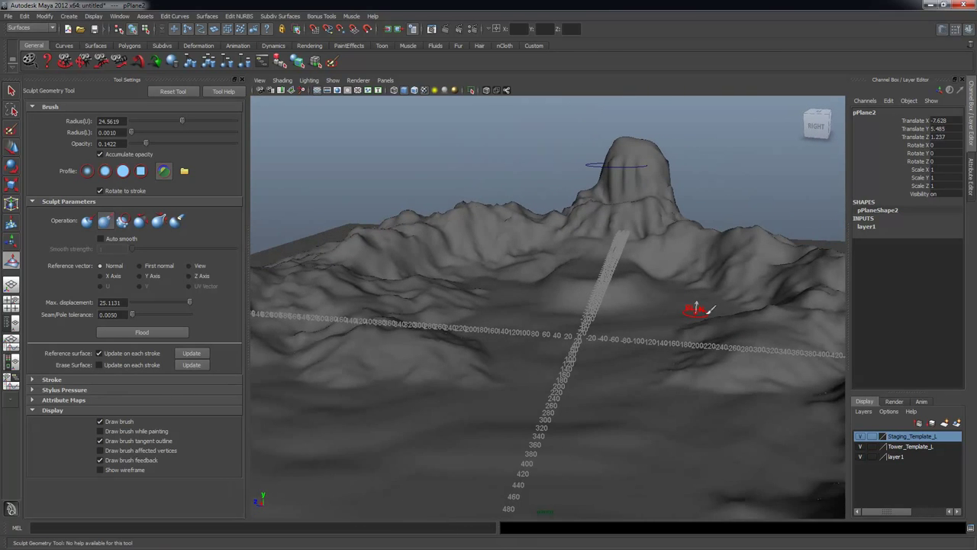
right_click_drag(533, 260, 608, 284, "alt")
middle_click_drag(608, 284, 572, 295, "alt")
right_click_drag(547, 302, 634, 310, "alt")
middle_click_drag(634, 310, 601, 329, "alt")
mouse_move(611, 319)
left_mouse_down("alt")
mouse_move(552, 331)
mouse_move(763, 332)
mouse_move(606, 339)
mouse_move(614, 336)
left_mouse_up("alt")
left_click_drag(387, 277, 491, 312, "alt")
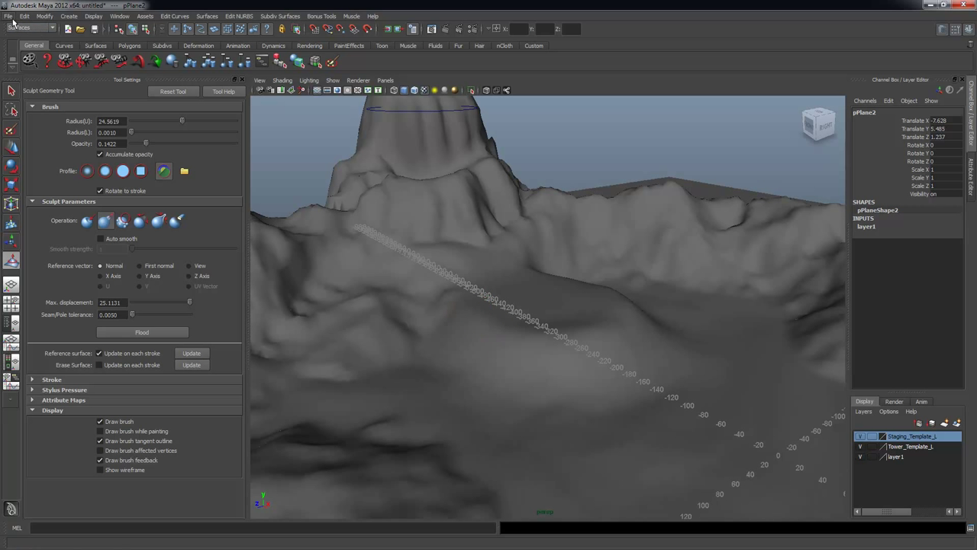
Set the import file type to OBJ, review the remaining import options and start the import.
left_click(8, 16)
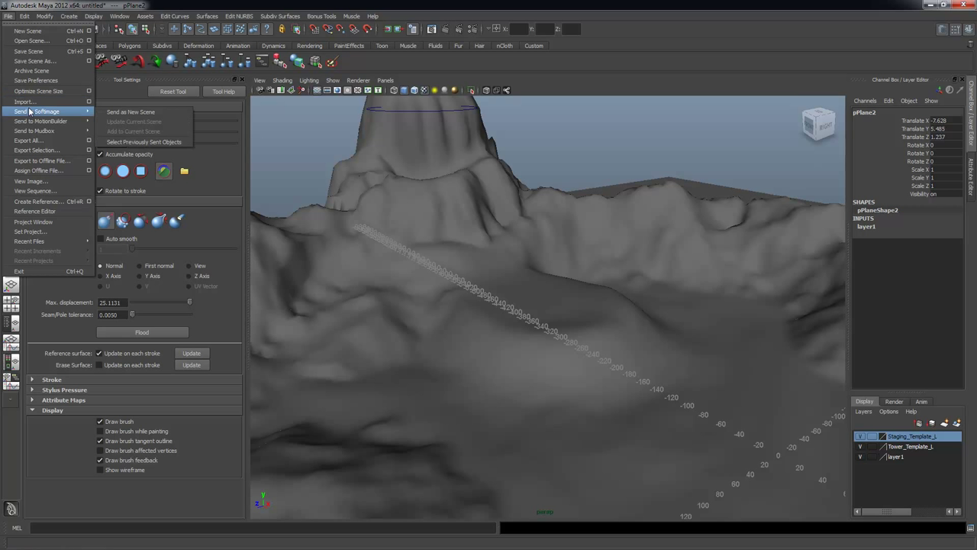
left_click(89, 103)
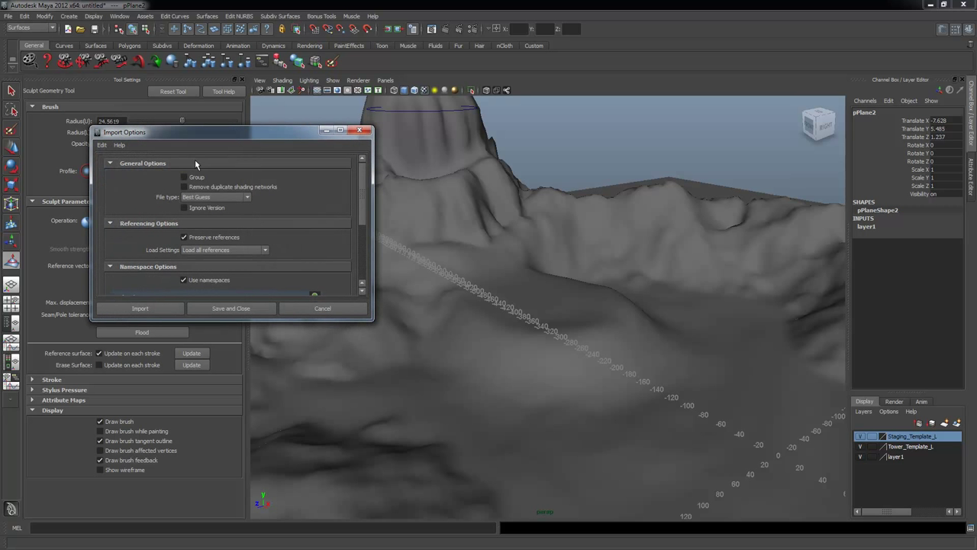
left_click(227, 199)
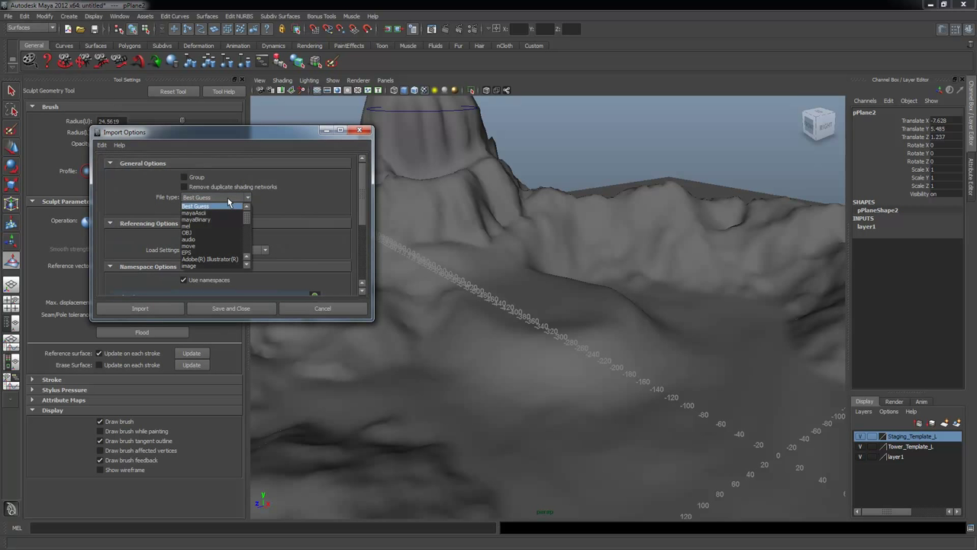
left_click(218, 230)
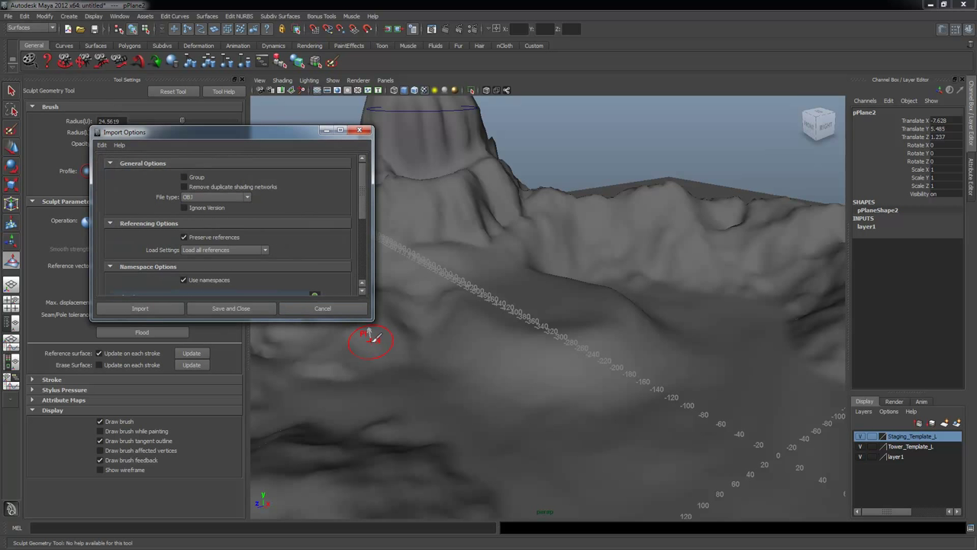
left_click_drag(369, 324, 402, 429)
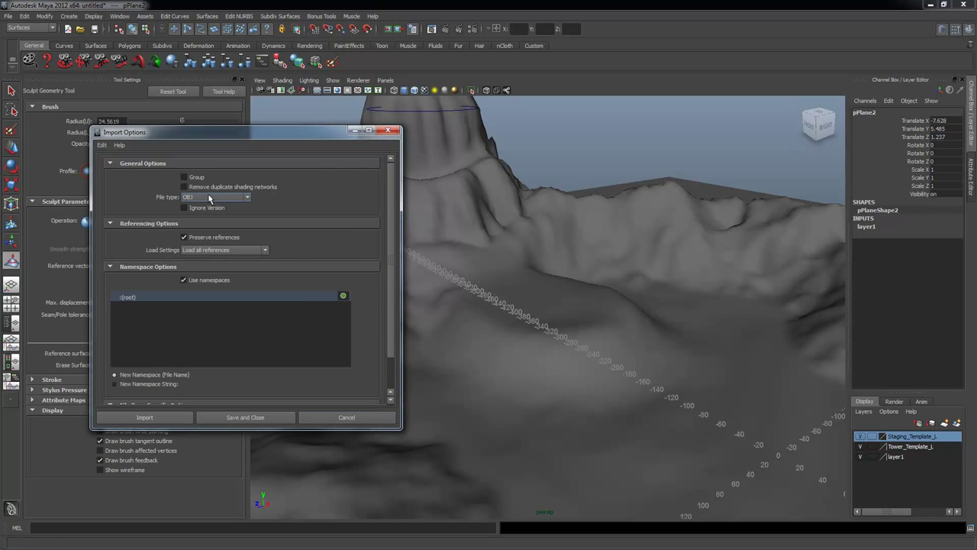
scroll(385, 313, "down", 2)
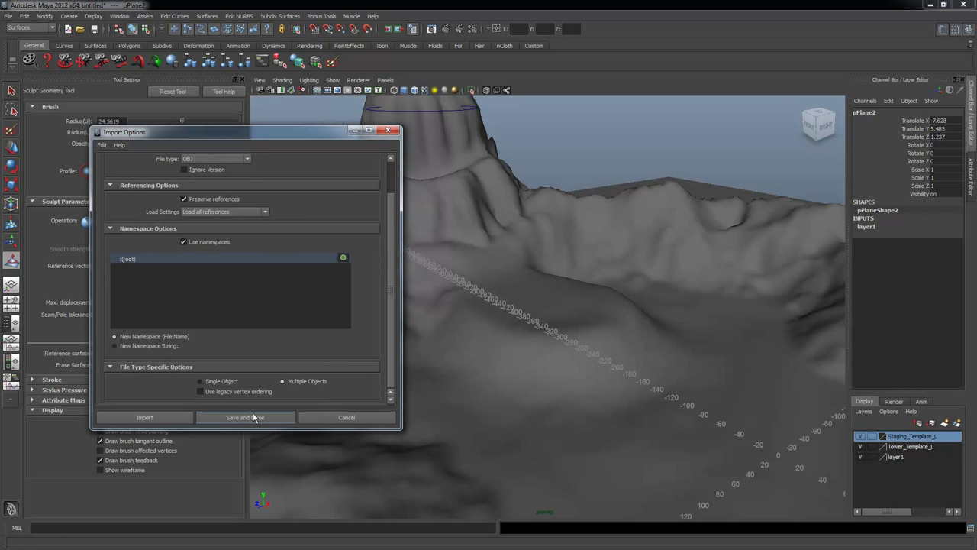
left_click(150, 417)
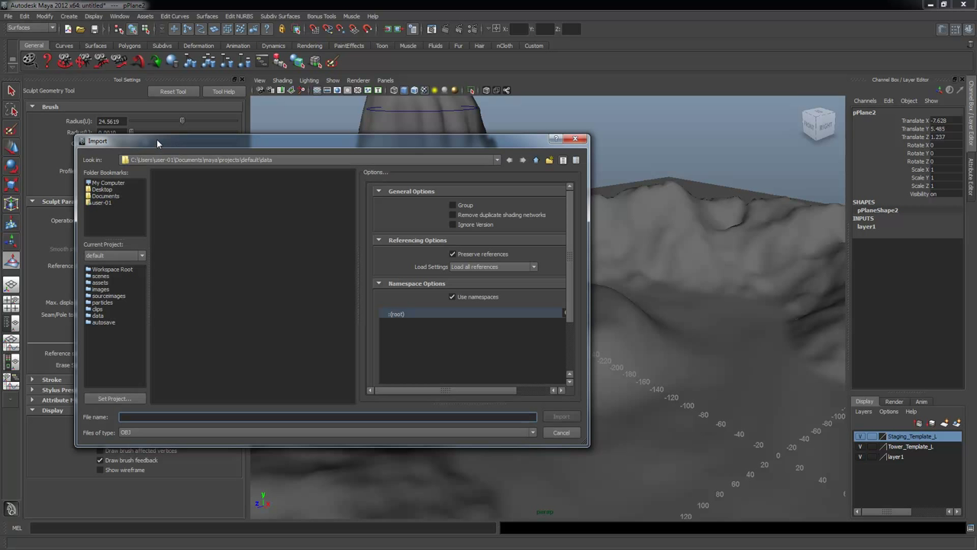
Import SixFootMan_01.obj from the HSOM_Environment Setup_Lecture_#04 folder on the desktop.
left_click(101, 190)
double_click(172, 182)
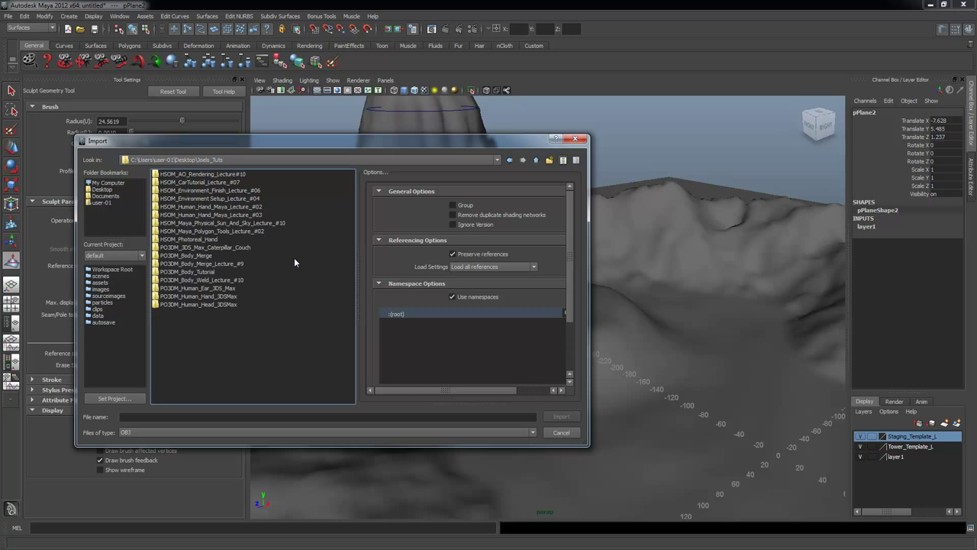
double_click(242, 198)
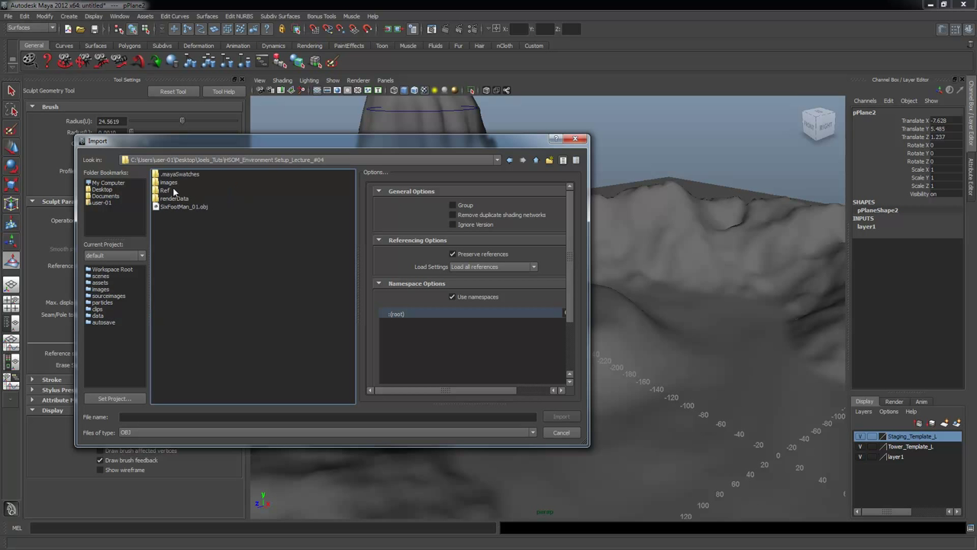
left_click(182, 208)
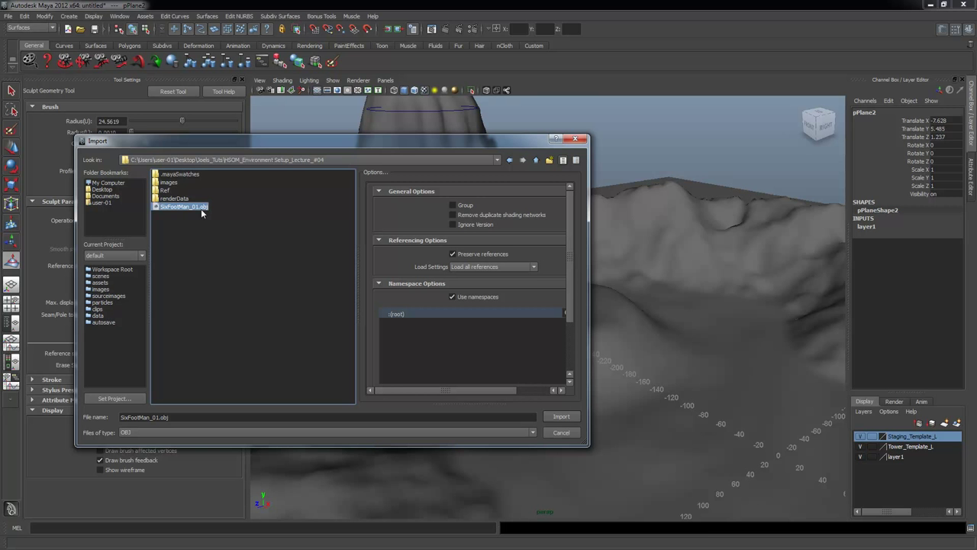
double_click(182, 207)
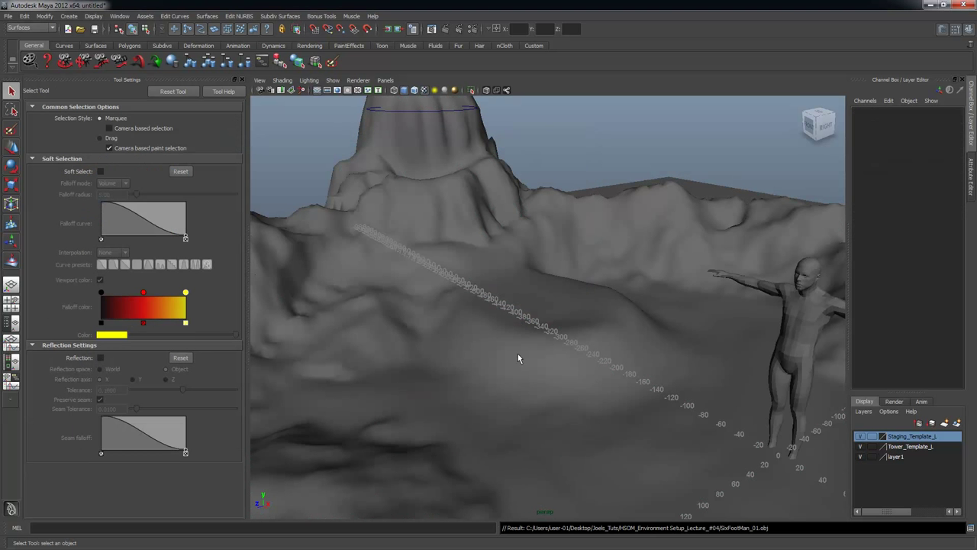
Move the imported six-foot man to about X -339.863, Y 46.151, onto the mound in front of the tower, and frame him.
scroll(659, 354, "up", 3)
left_click_drag(658, 353, 672, 338, "alt")
left_click(672, 338)
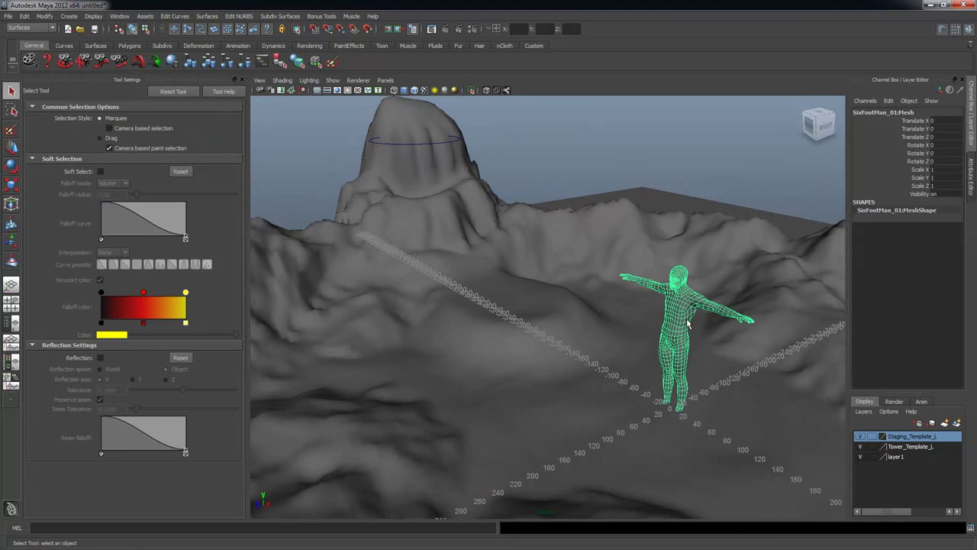
key("f")
left_click_drag(683, 372, 599, 398, "alt")
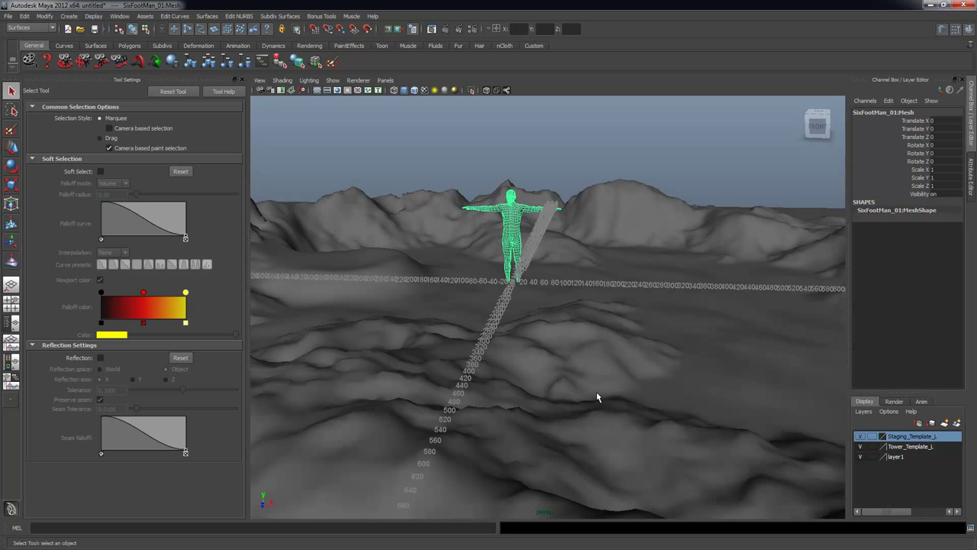
key("w")
middle_click_drag(545, 300, 604, 331, "alt")
left_click_drag(566, 322, 428, 316)
left_click_drag(488, 354, 522, 303, "alt")
key("f")
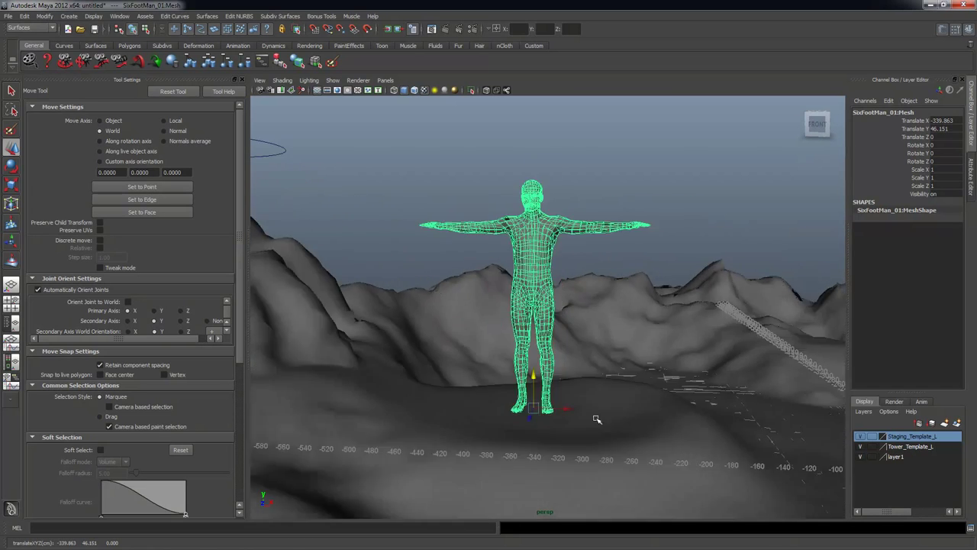
Scale the six-foot man down uniformly about his feet to about 0.11 in the front view.
left_click_drag(595, 419, 603, 458, "alt")
middle_click_drag(603, 458, 589, 417, "alt")
mouse_move(588, 417)
left_mouse_down("alt")
mouse_move(546, 401)
mouse_move(598, 421)
left_mouse_up("alt")
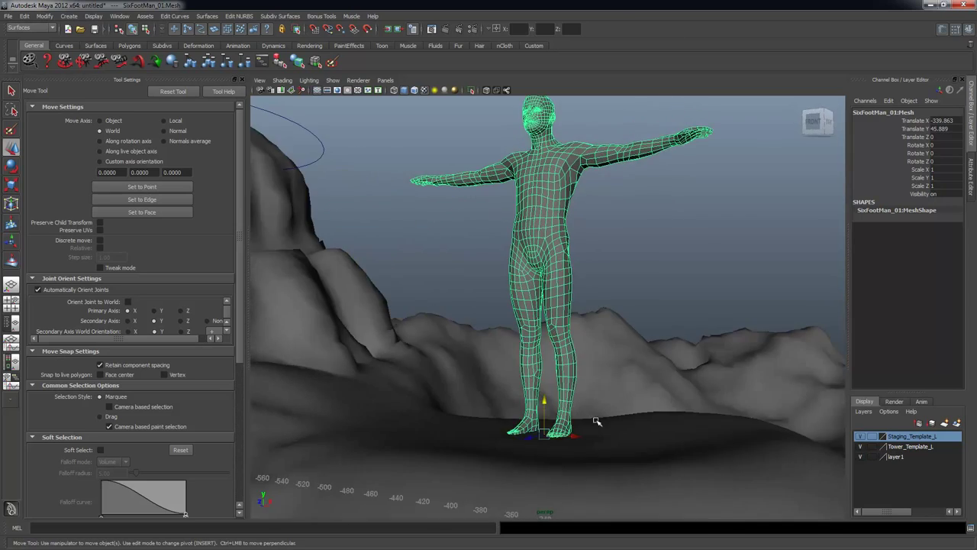
key("space")
key("f")
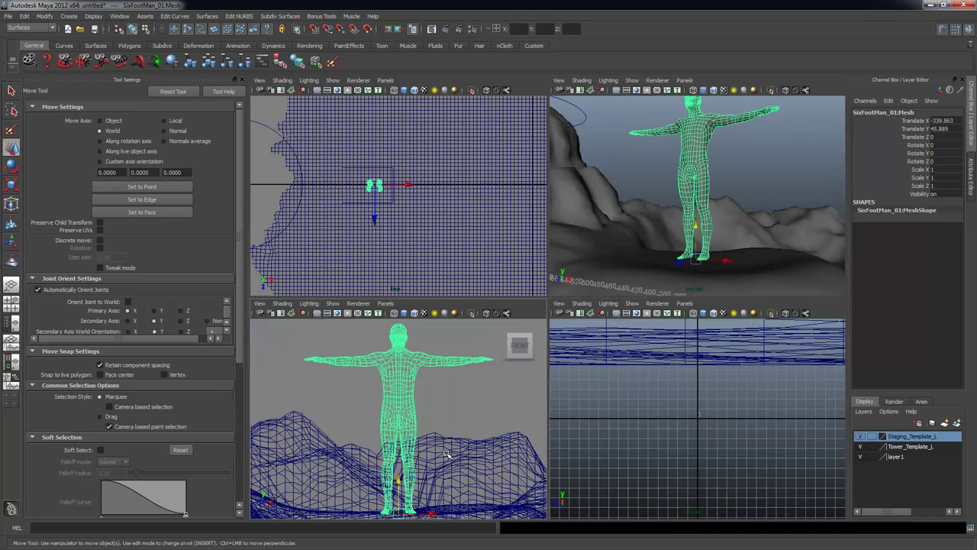
key("space")
scroll(549, 393, "up", 5)
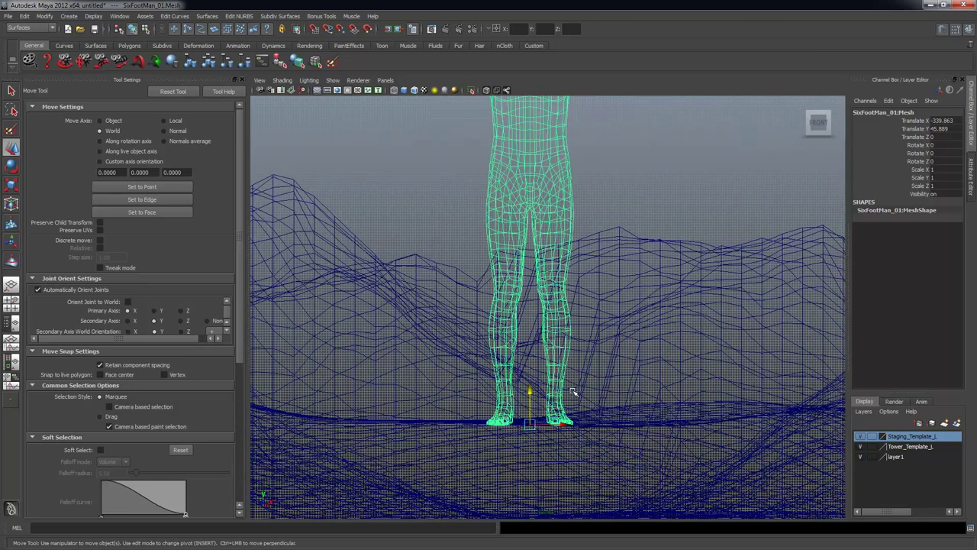
key("r")
left_click_drag(527, 421, 447, 447)
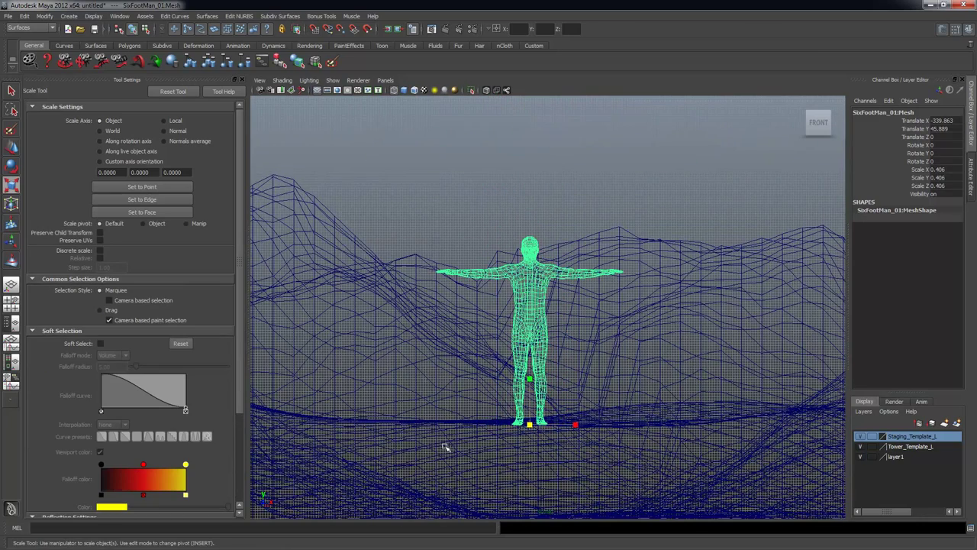
left_click_drag(534, 426, 422, 450)
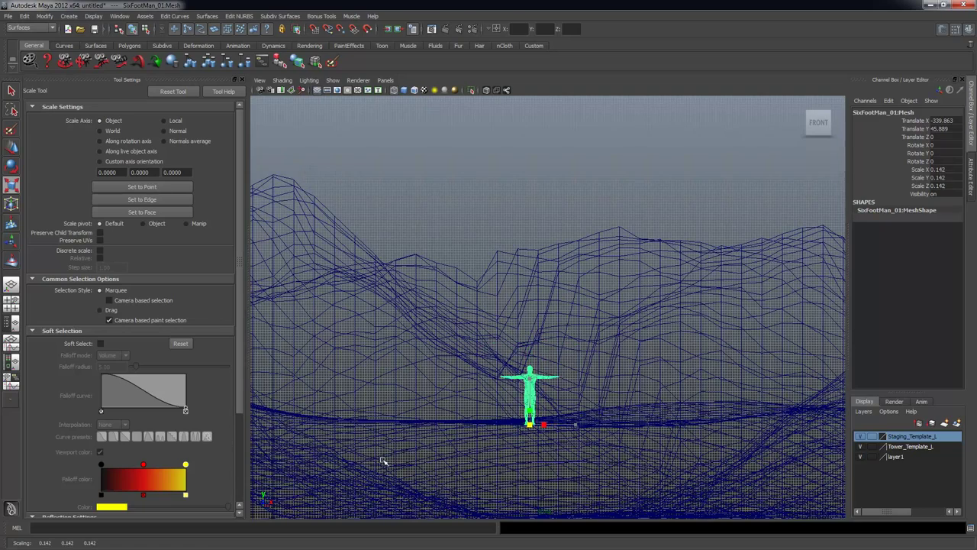
Reduce the man's uniform scale further to about 0.012, judging his height against the grid squares.
scroll(470, 440, "up", 10)
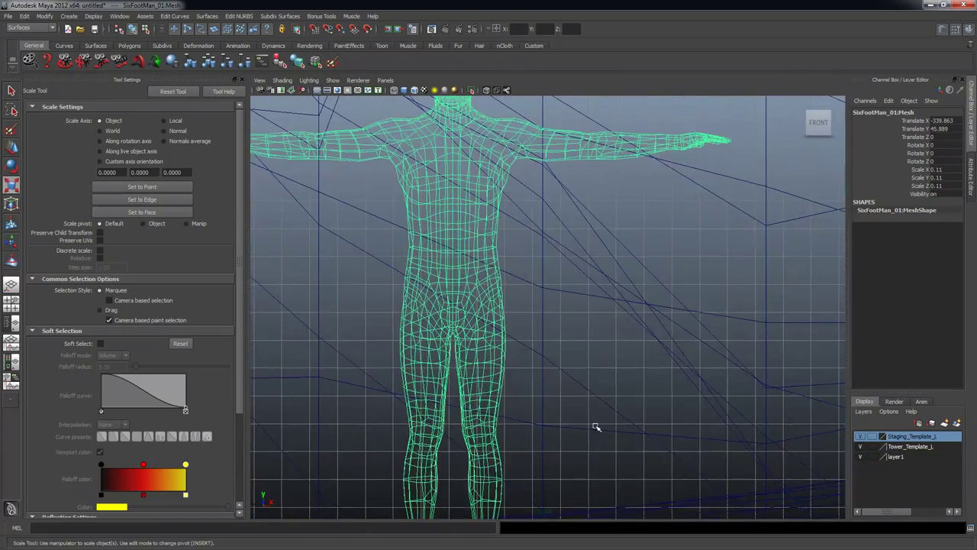
scroll(574, 339, "down", 2)
left_click_drag(525, 462, 422, 475)
scroll(578, 392, "up", 1)
left_click_drag(545, 454, 346, 466)
scroll(539, 451, "up", 6)
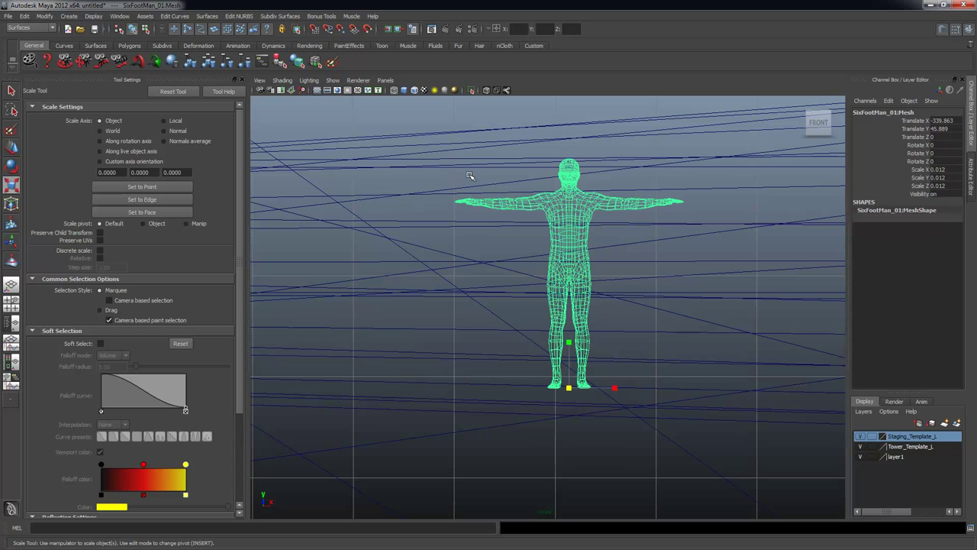
Place the man's feet on the grid line at Y 46 and trim his uniform scale to about 0.011.
left_click_drag(570, 389, 570, 347)
key("w")
scroll(648, 318, "up", 3)
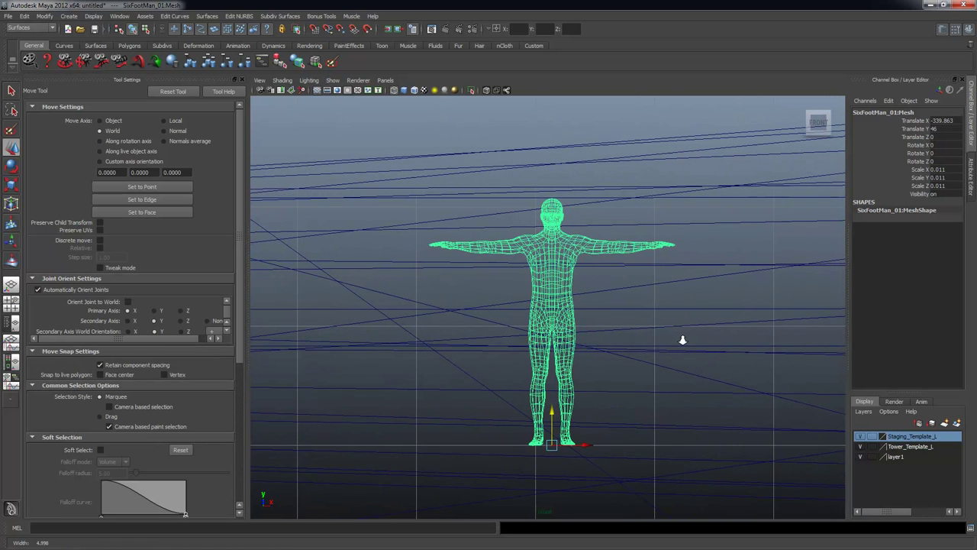
key("r")
left_click_drag(553, 446, 541, 449)
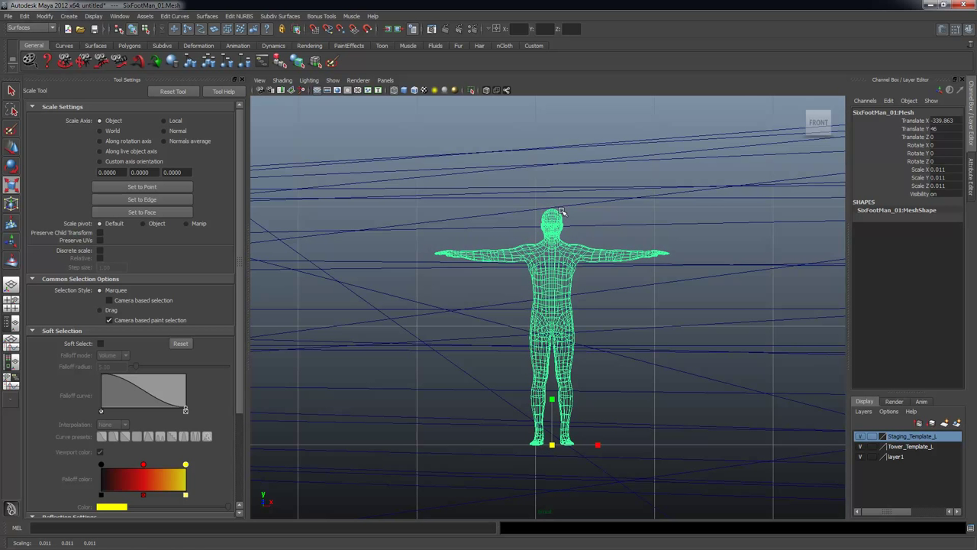
Raise the man to about Y 46.851 in the perspective view so that his feet stand on the mound.
key("space")
key("space")
key("f")
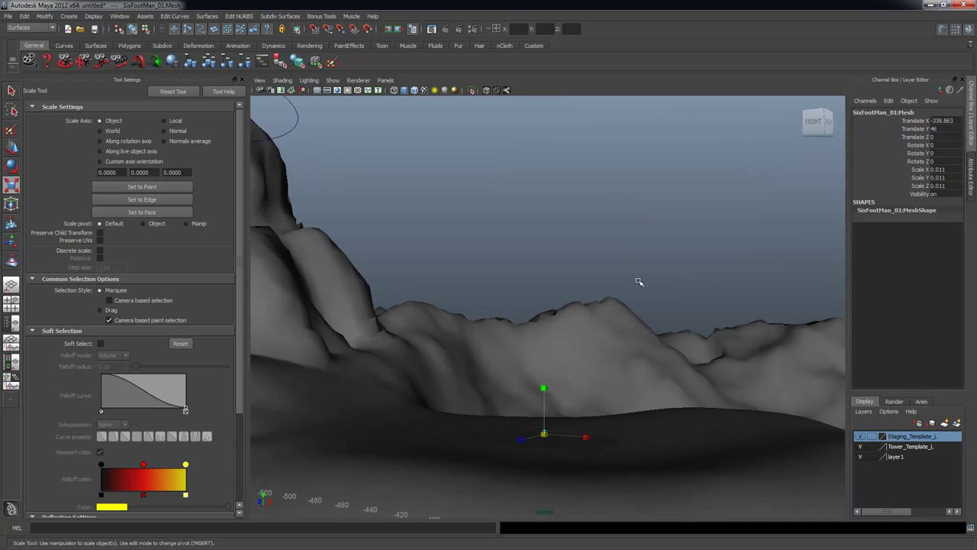
key("w")
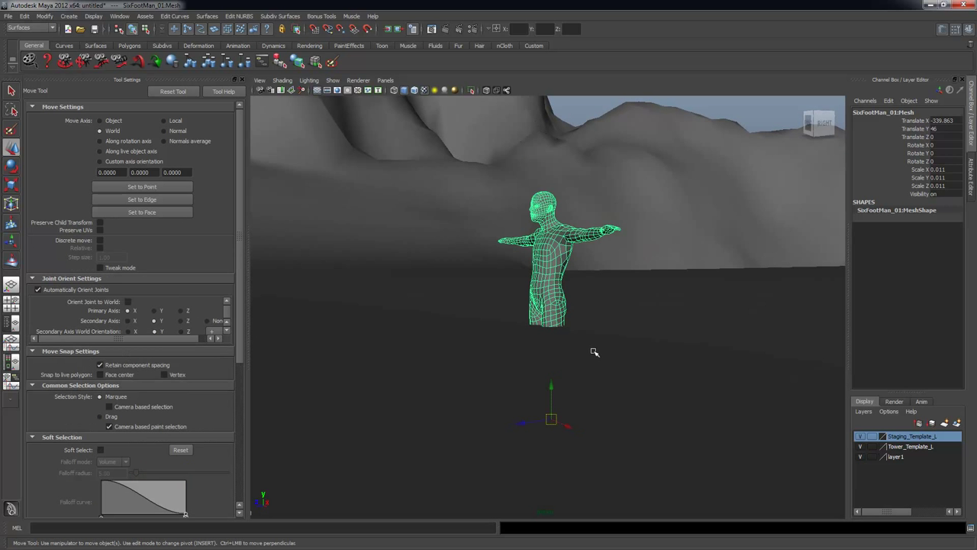
left_click_drag(550, 389, 556, 290)
key("f")
left_click_drag(634, 329, 396, 181, "alt")
left_click(421, 146)
left_click_drag(519, 234, 559, 258, "alt")
left_click(560, 258)
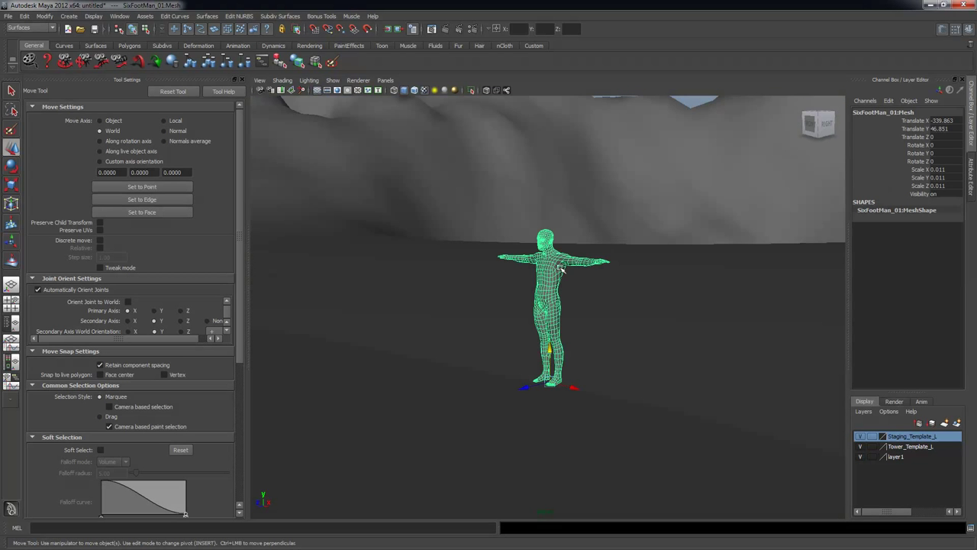
Switch to the Select tool and close the Tool Settings to enlarge the viewport.
key("q")
mouse_move(569, 304)
left_mouse_down("alt")
mouse_move(584, 295)
mouse_move(565, 305)
left_mouse_up("alt")
left_click(242, 80)
Examine the scaled man against the mound, the surrounding terrain and the grid numbers from several distances and angles.
left_click_drag(565, 244, 517, 258, "alt")
middle_click_drag(546, 290, 534, 336, "alt")
left_click_drag(534, 335, 565, 287, "alt")
middle_click_drag(565, 287, 559, 341, "alt")
left_click_drag(560, 341, 532, 332, "alt")
right_click_drag(572, 359, 543, 377, "alt")
left_click_drag(542, 377, 583, 374, "alt")
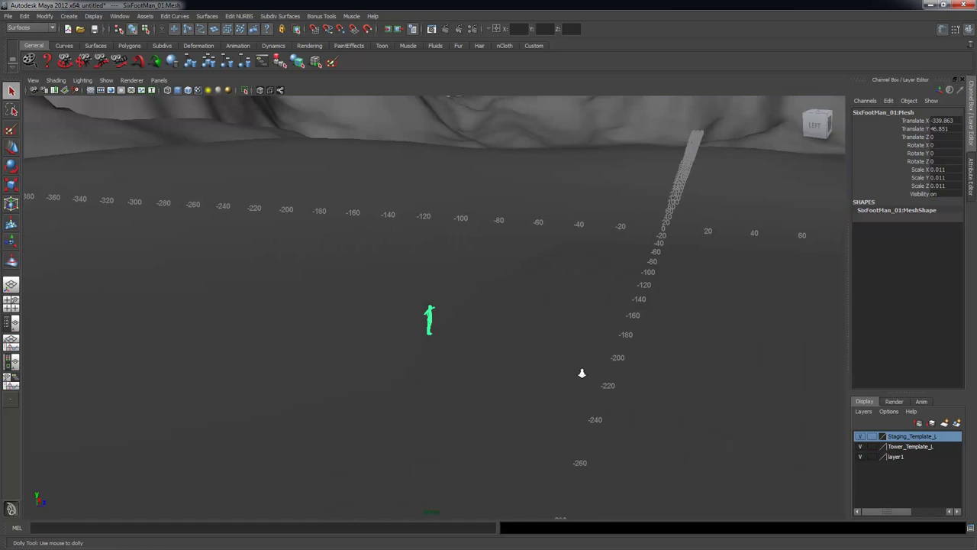
right_click_drag(582, 373, 488, 367, "alt")
left_click_drag(488, 367, 460, 338, "alt")
right_click_drag(460, 338, 447, 338, "alt")
left_click_drag(446, 338, 475, 303, "alt")
right_click_drag(476, 303, 434, 302, "alt")
left_click_drag(434, 303, 638, 325, "alt")
middle_click_drag(570, 327, 560, 431, "alt")
left_click_drag(559, 432, 385, 352, "alt")
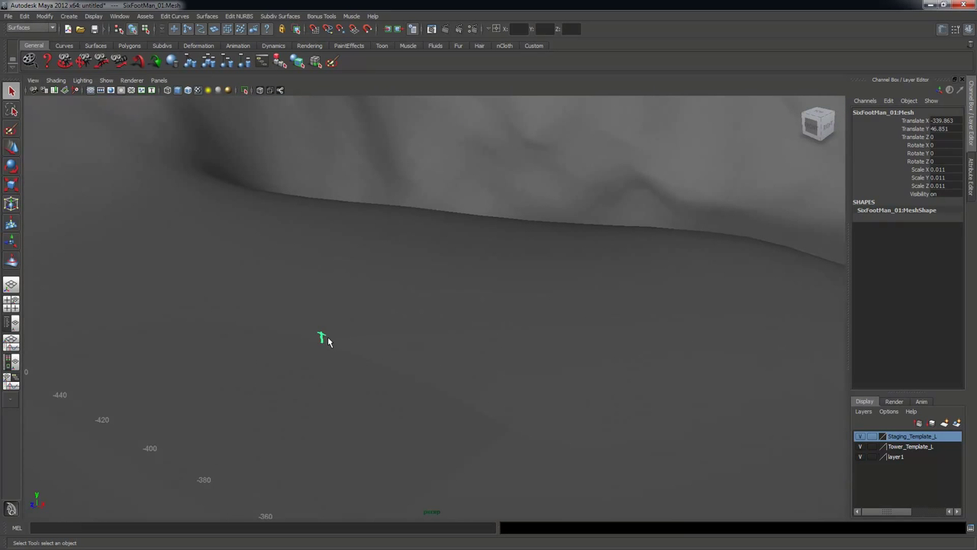
key("f")
right_click_drag(551, 380, 527, 378, "alt")
left_click_drag(526, 377, 436, 371, "alt")
right_click_drag(436, 371, 379, 329, "alt")
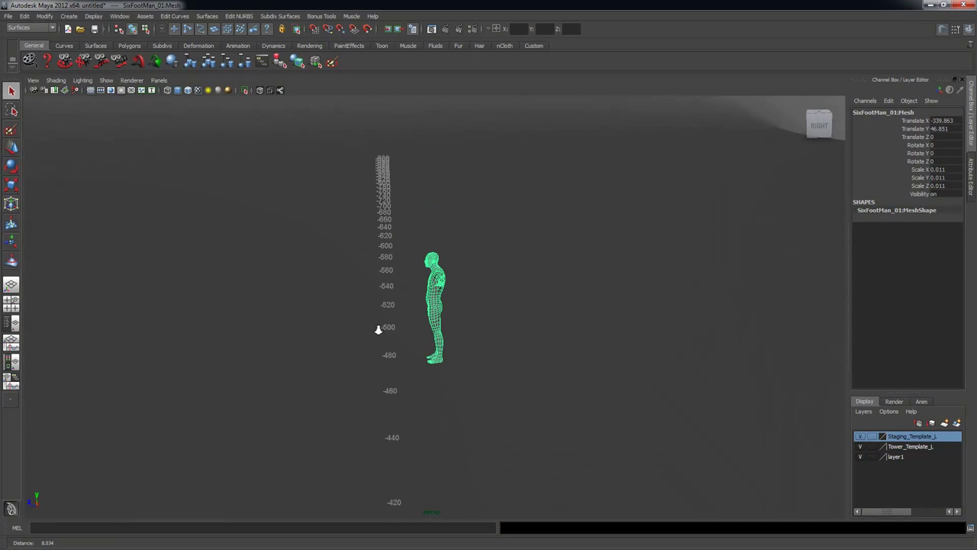
left_click_drag(399, 299, 419, 312, "alt")
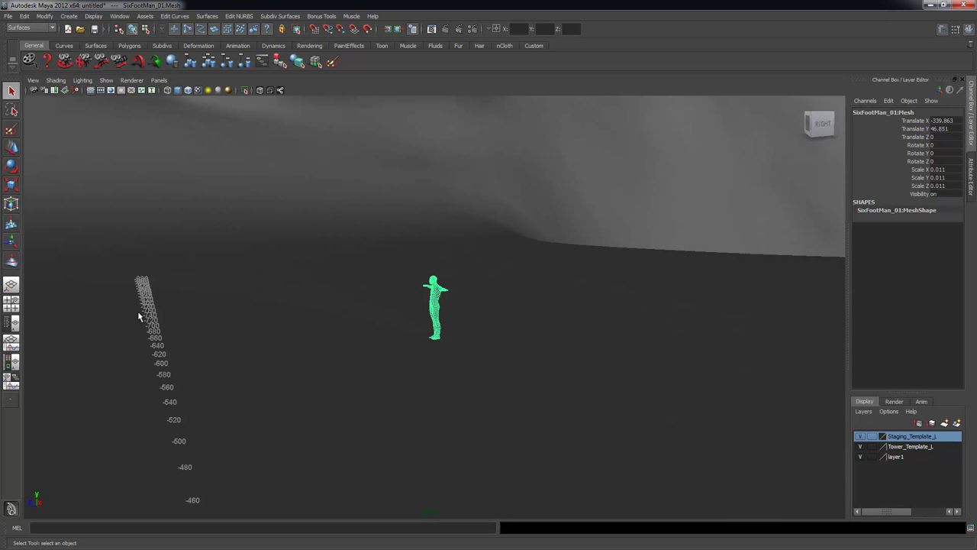
right_click_drag(435, 378, 313, 359, "alt")
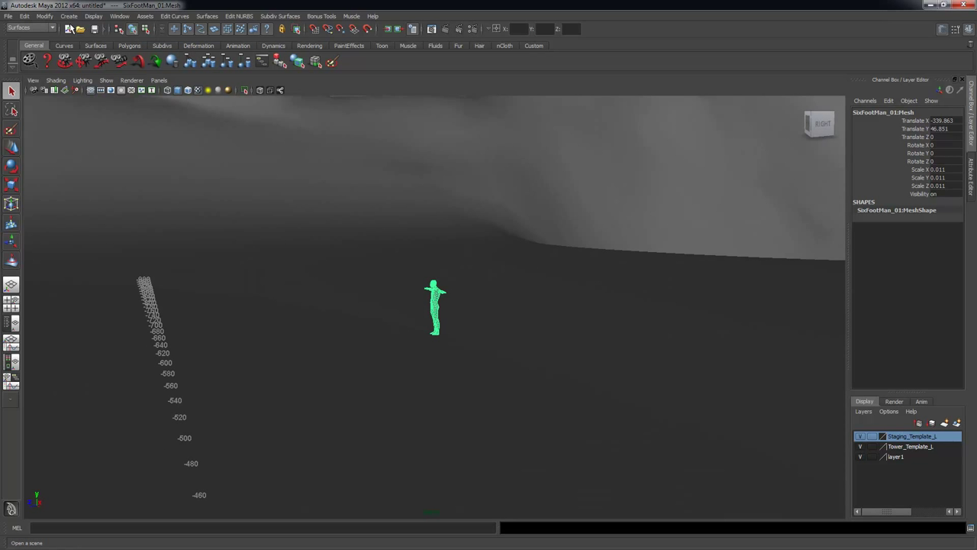
Set the grid's length and width to 100 units, apply it and close the grid options.
left_click(90, 16)
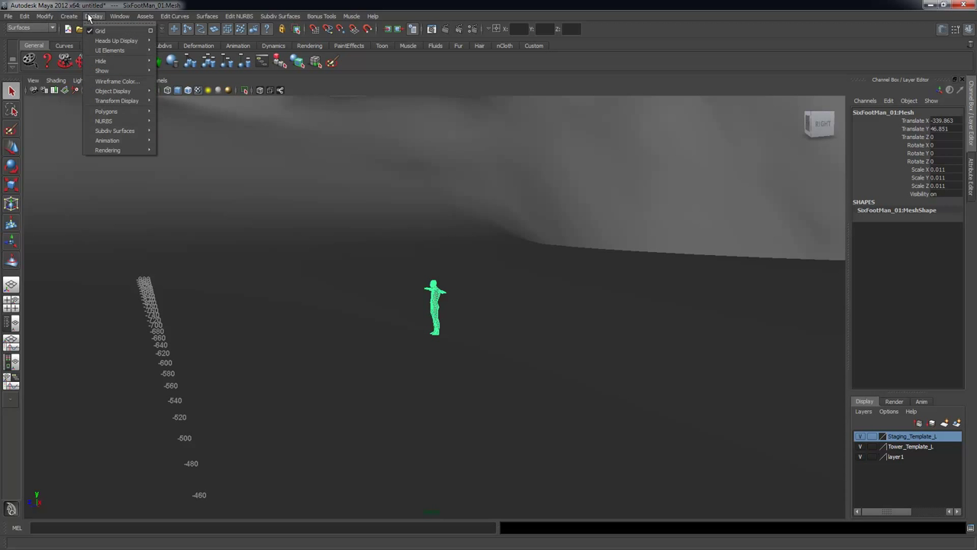
left_click(151, 30)
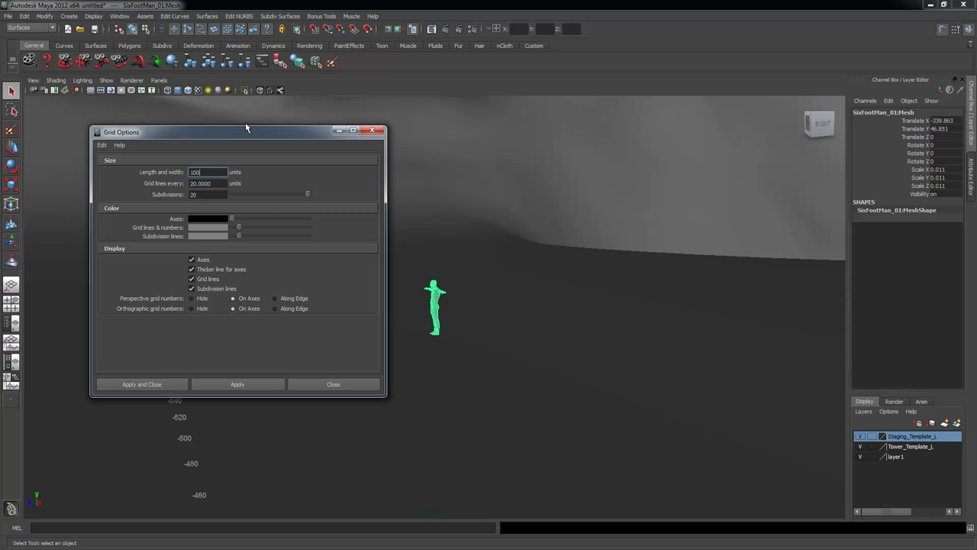
left_click(237, 384)
left_click(331, 383)
Select the terrain and the staging plane together and move them along X until the staging plane is at about X -5.137.
left_click_drag(417, 343, 458, 329, "alt")
scroll(531, 385, "down", 10)
right_click_drag(458, 329, 412, 301, "alt")
left_click_drag(411, 301, 531, 298, "alt")
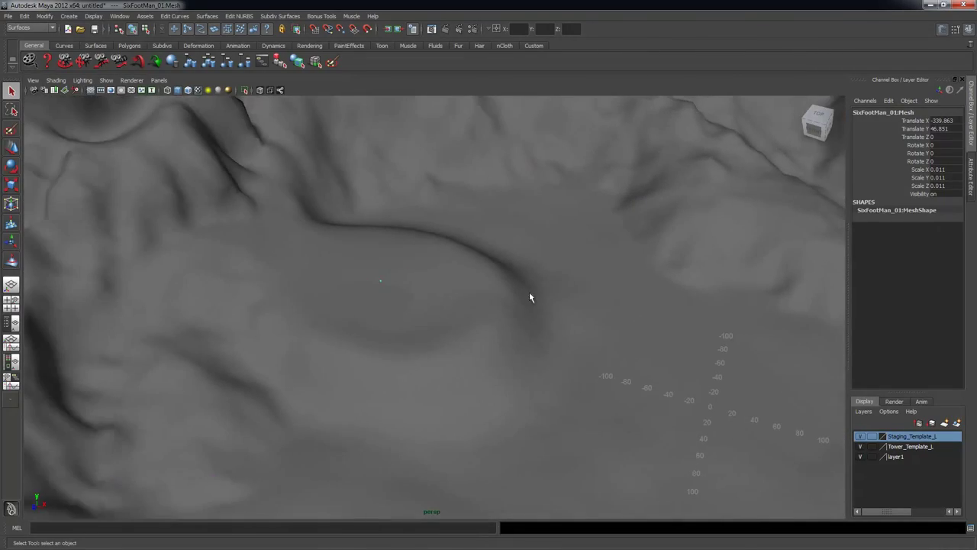
left_click(403, 297)
right_click_drag(477, 303, 367, 304, "alt")
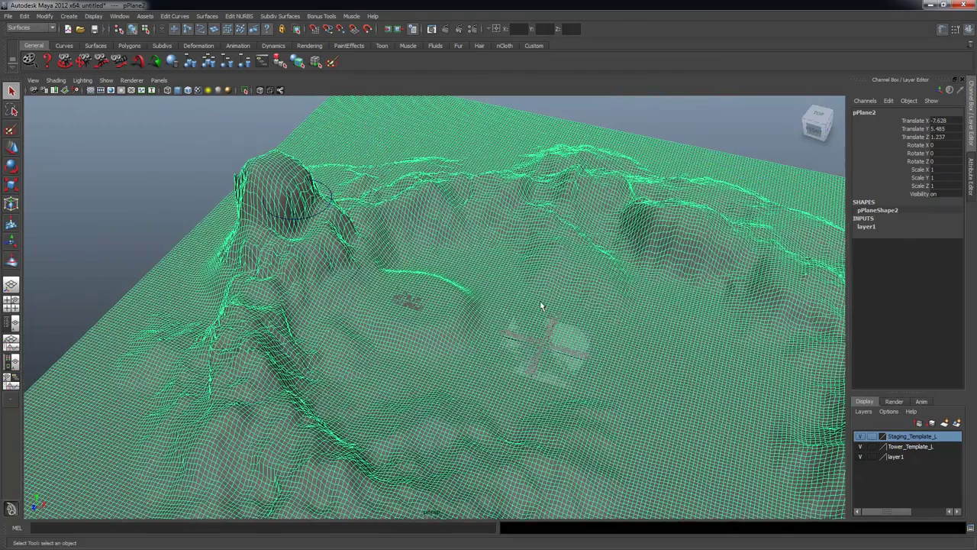
middle_click_drag(541, 305, 499, 285, "alt")
left_click_drag(499, 286, 499, 278, "alt")
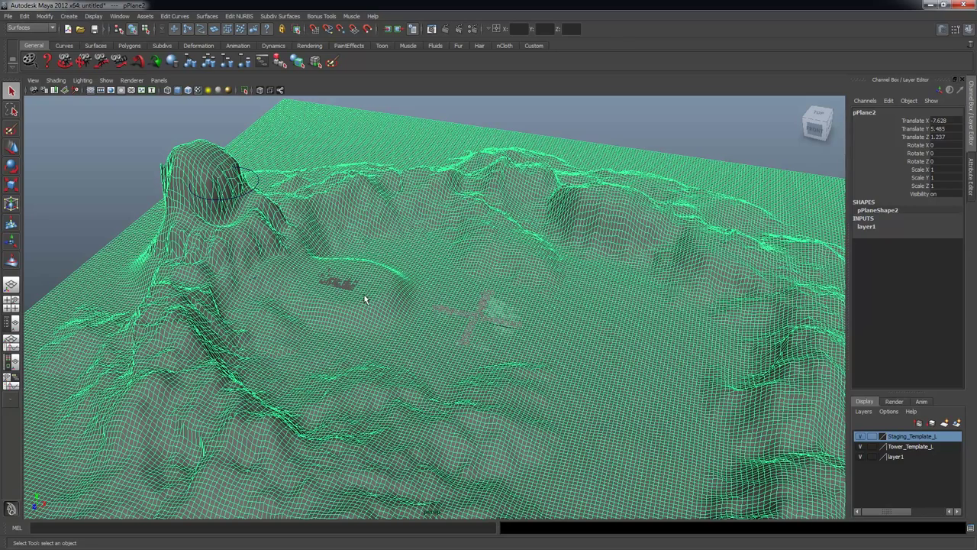
right_click_drag(400, 253, 303, 247, "alt")
left_click_drag(303, 247, 361, 272, "alt")
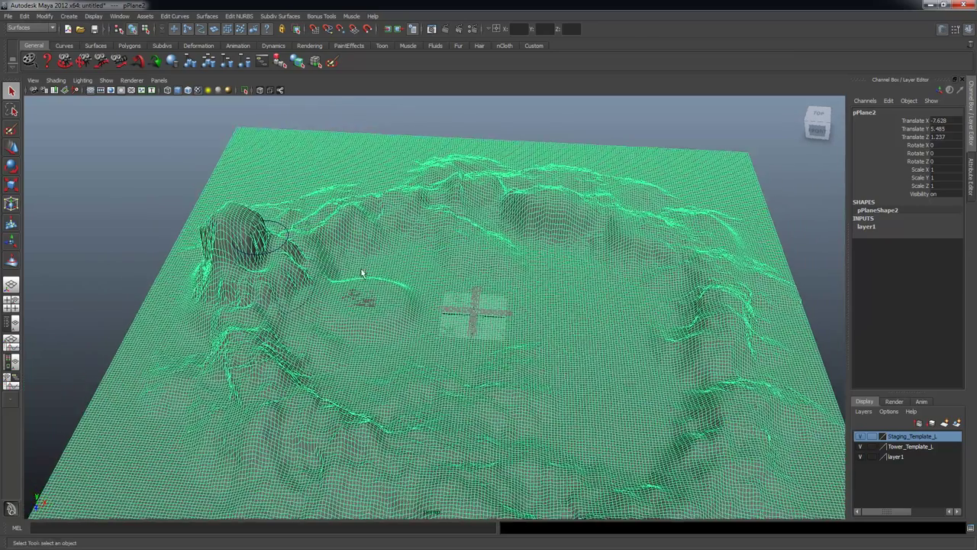
left_click(380, 306)
scroll(463, 345, "up", 3)
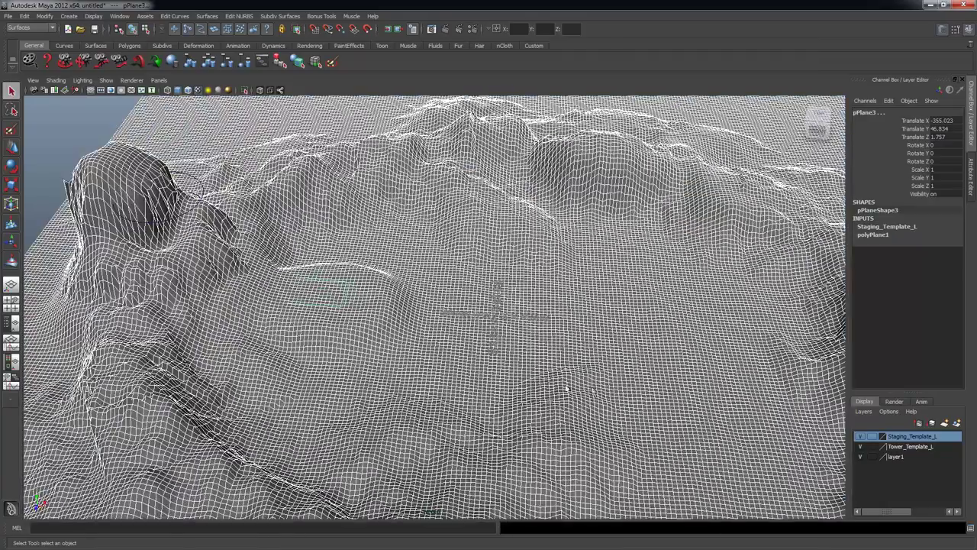
key("w")
left_click_drag(353, 297, 397, 336)
Shift the selected terrain and staging plane until the staging plane is at about X 13.722, Z 11.299.
right_click_drag(580, 367, 809, 358, "alt")
left_click_drag(367, 260, 450, 268, "alt")
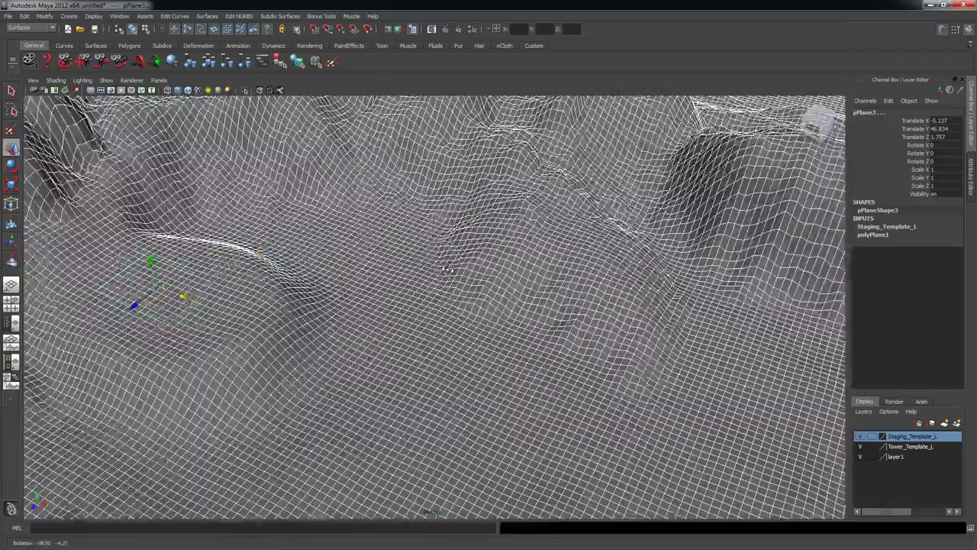
middle_click_drag(450, 267, 610, 298, "alt")
left_click_drag(359, 326, 375, 330)
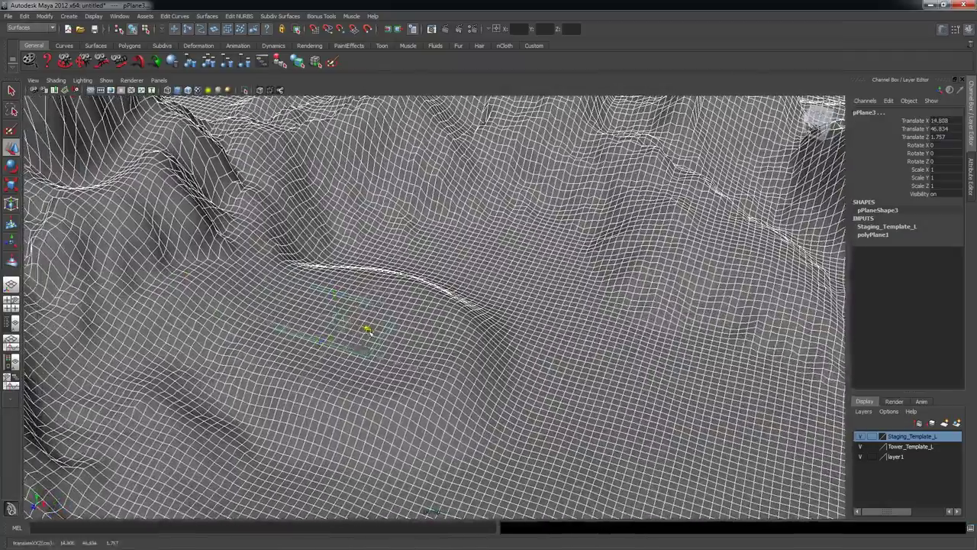
left_click_drag(443, 333, 367, 337, "alt")
left_click_drag(388, 289, 379, 290)
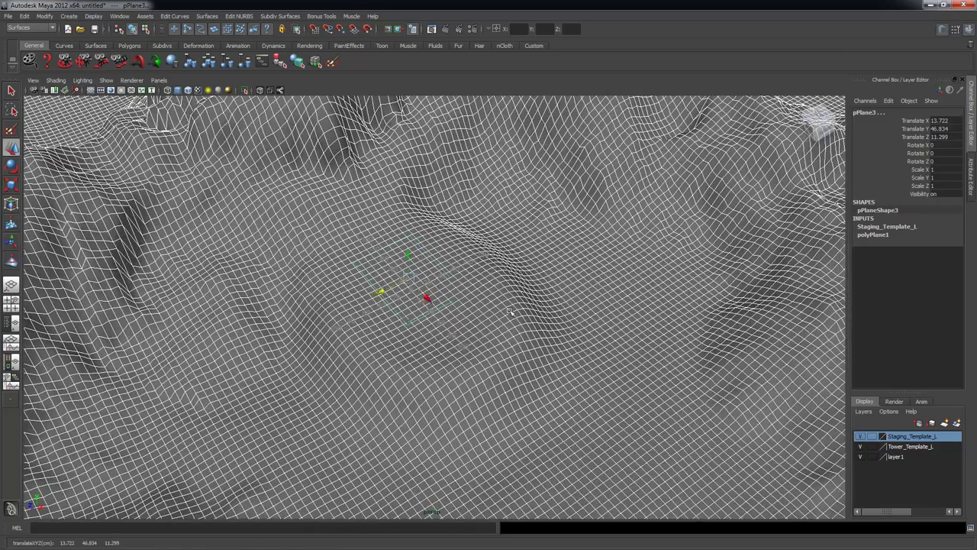
Delete the two tower template circles left beside the rocky tower.
right_click_drag(510, 311, 213, 205, "alt")
mouse_move(214, 205)
left_mouse_down("alt")
mouse_move(195, 167)
mouse_move(241, 228)
left_mouse_up("alt")
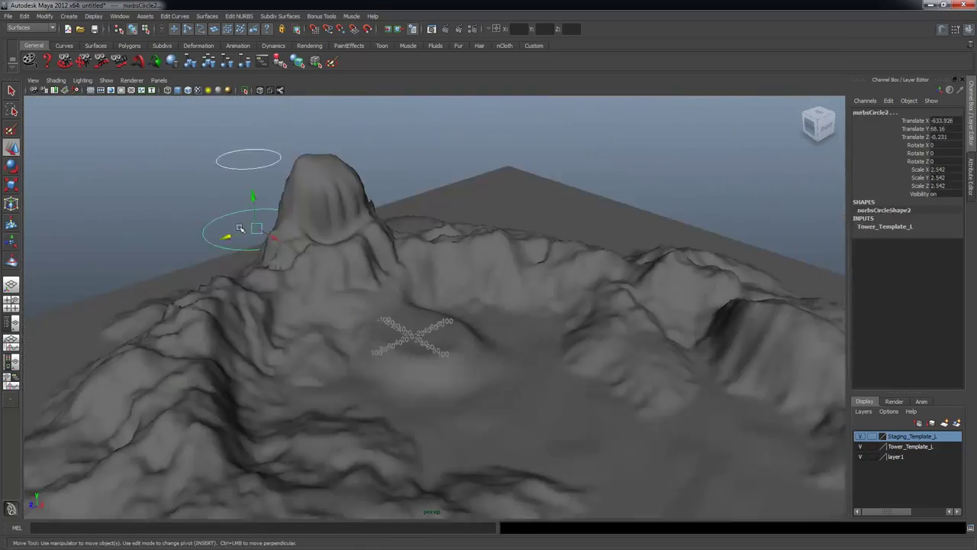
key("Delete")
Lower the terrain and staging plane together until the staging plane is at about Y -2.897.
right_click_drag(239, 227, 543, 336, "alt")
left_click_drag(543, 336, 510, 319, "alt")
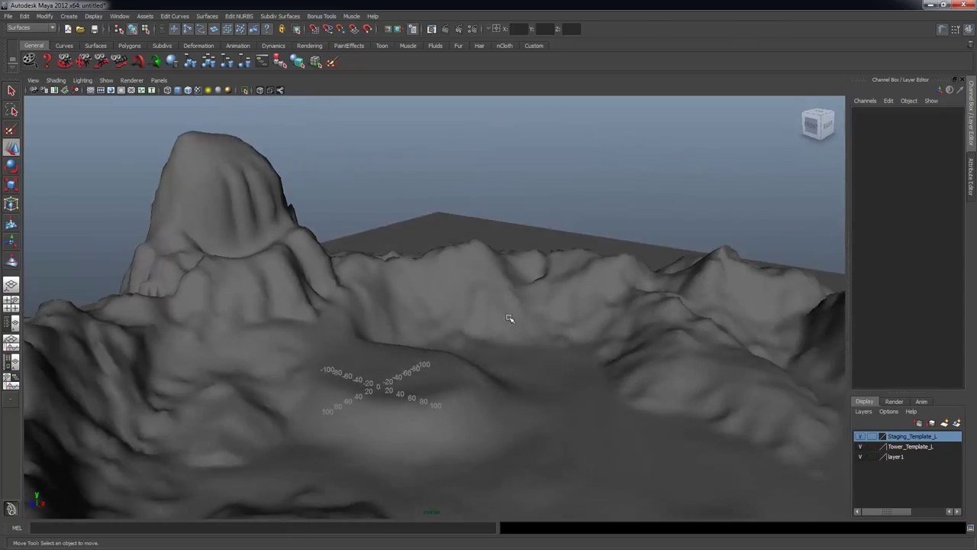
left_click(502, 471)
right_click_drag(502, 470, 405, 403, "alt")
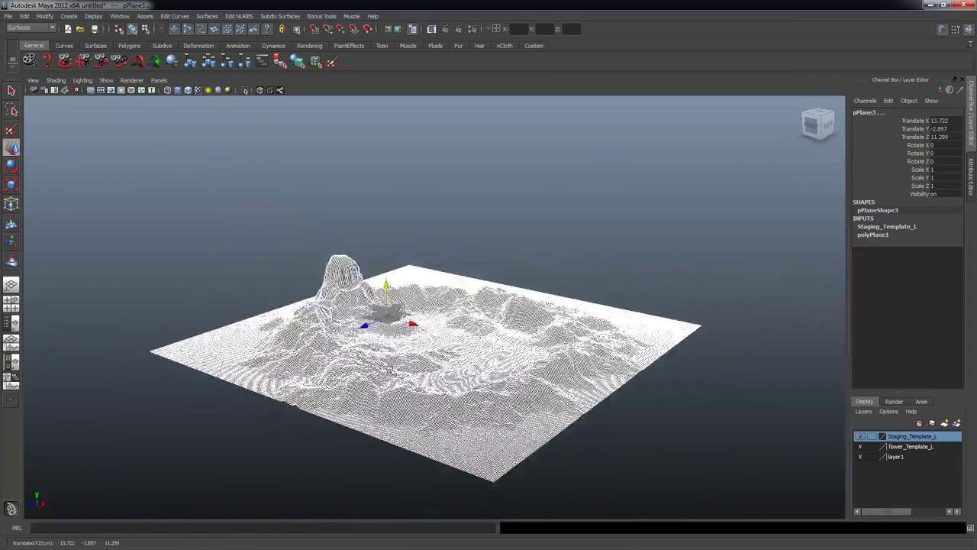
Examine the repositioned terrain against the grid in the four-view layout and close up in perspective, with everything deselected.
right_click_drag(389, 370, 549, 352, "alt")
middle_click_drag(549, 351, 667, 345, "alt")
right_click_drag(667, 344, 718, 344, "alt")
left_click_drag(435, 361, 632, 371, "alt")
key("space")
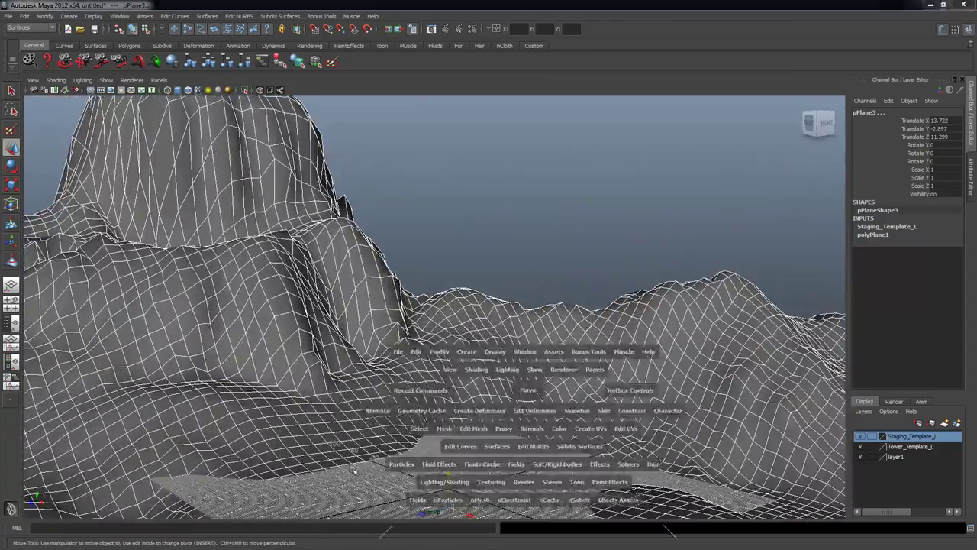
scroll(533, 439, "down", 5)
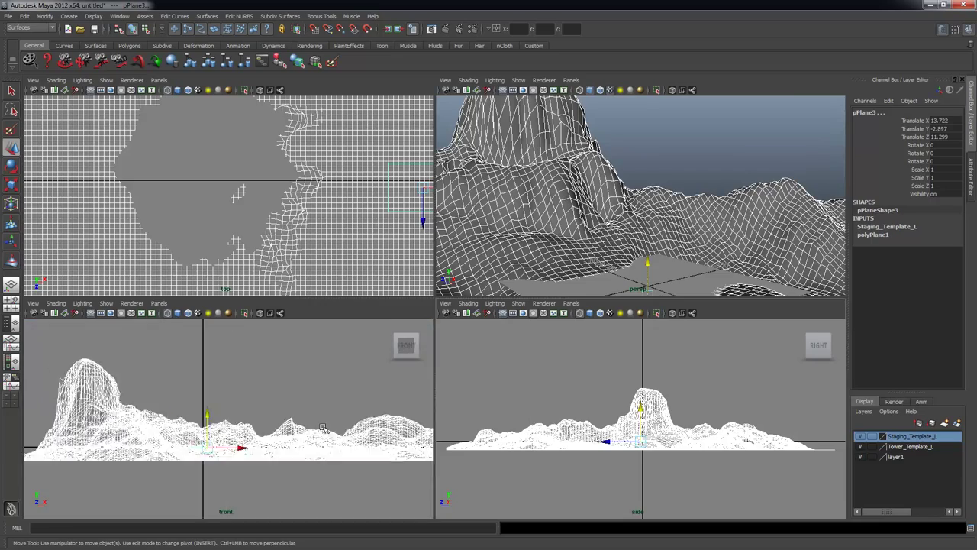
key("space")
left_click_drag(736, 145, 406, 222, "alt")
left_click(406, 221)
right_click_drag(336, 382, 252, 404, "alt")
middle_click_drag(305, 390, 623, 261, "alt")
left_click_drag(458, 381, 321, 381, "alt")
middle_click_drag(461, 371, 388, 399, "alt")
left_click_drag(597, 305, 554, 460, "alt")
right_click_drag(313, 432, 450, 358, "alt")
middle_click_drag(450, 358, 543, 299, "alt")
right_click_drag(543, 300, 666, 345, "alt")
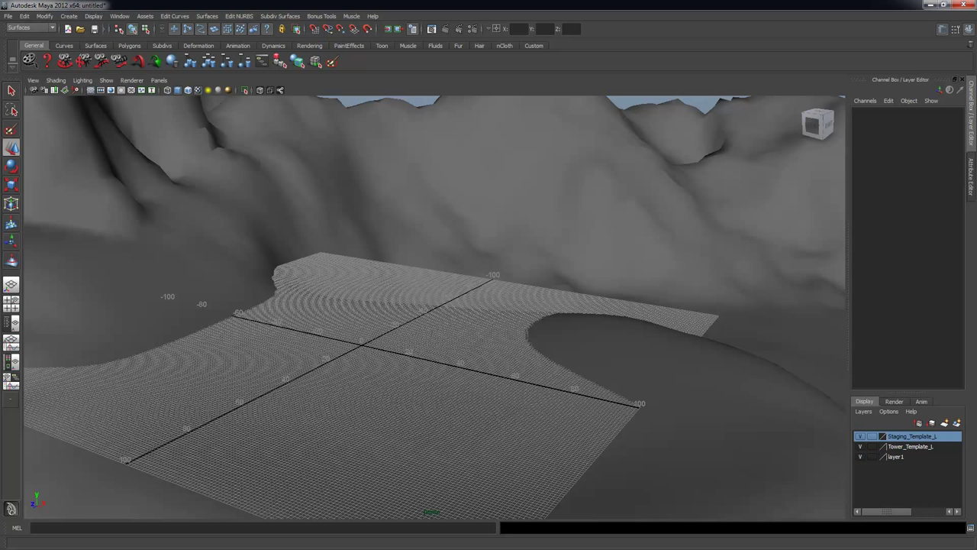
Switch to the browser and examine the Close Encounters stills of the crowd, landing site and lit staging area, returning to Maya.
key("alt+Tab")
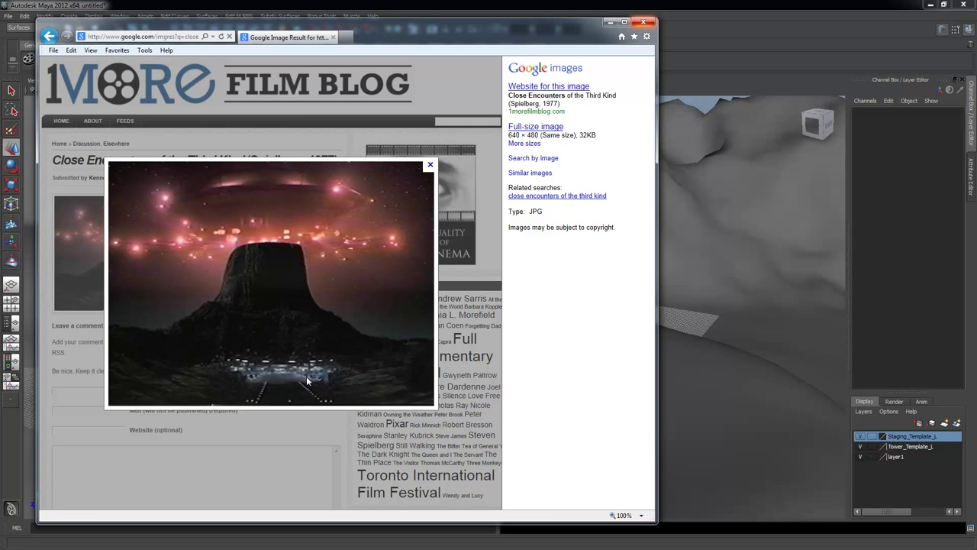
left_click(48, 36)
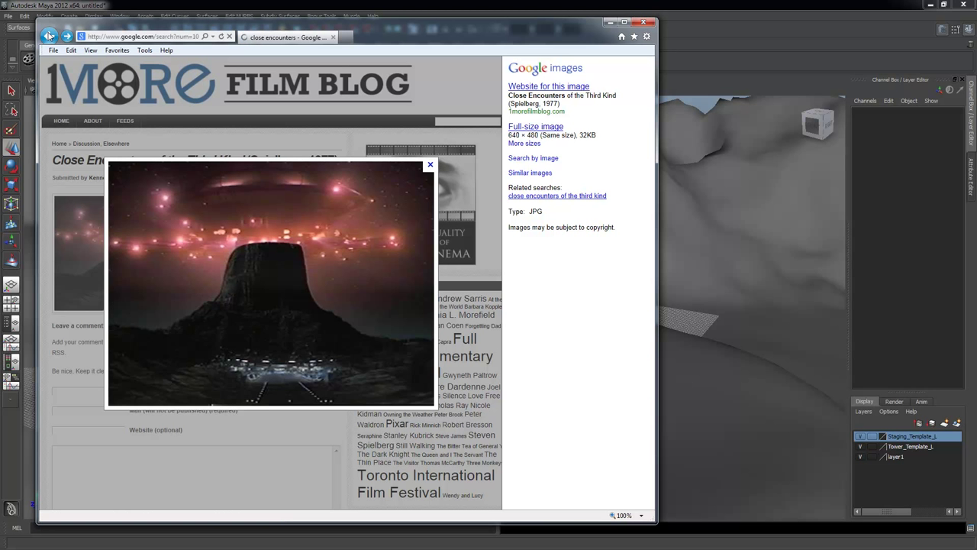
scroll(316, 357, "down", 1)
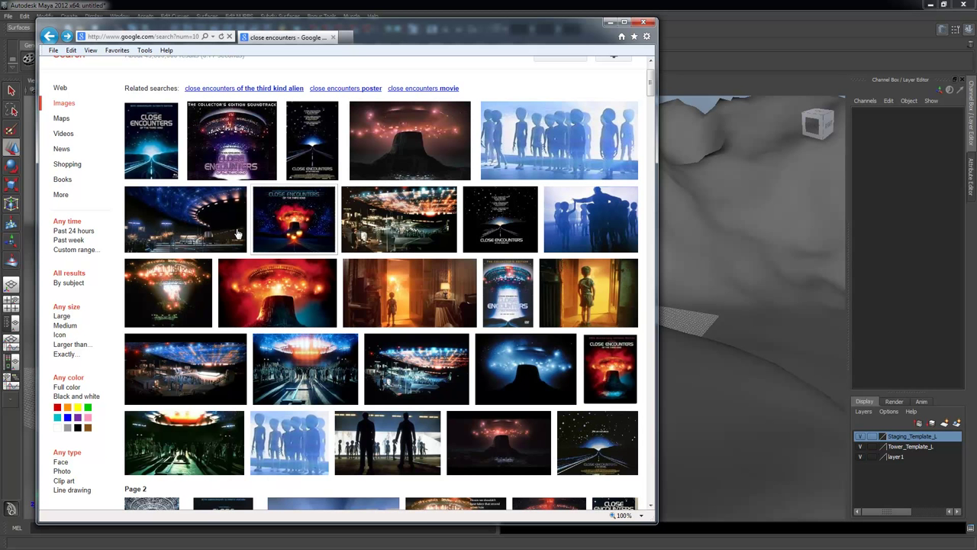
left_click(377, 233)
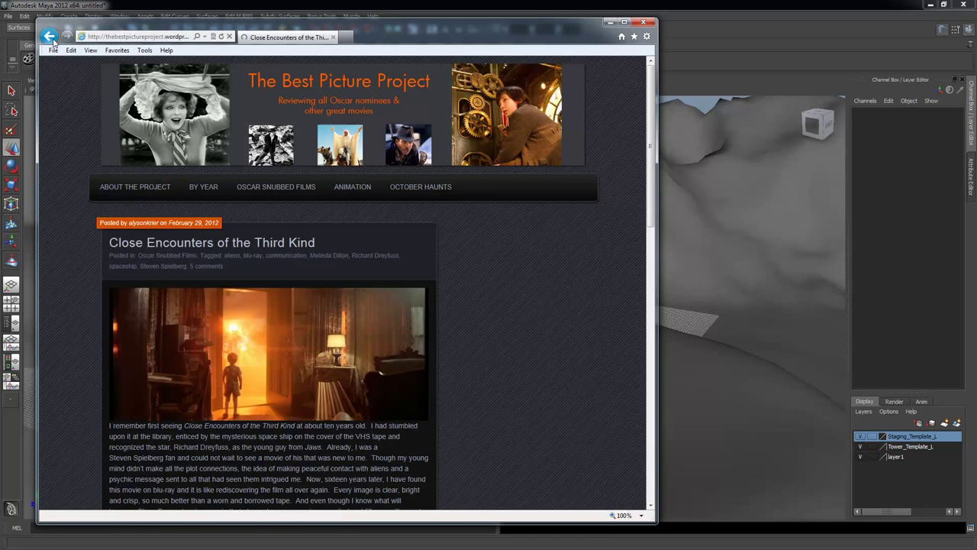
left_click(49, 36)
scroll(404, 306, "down", 2)
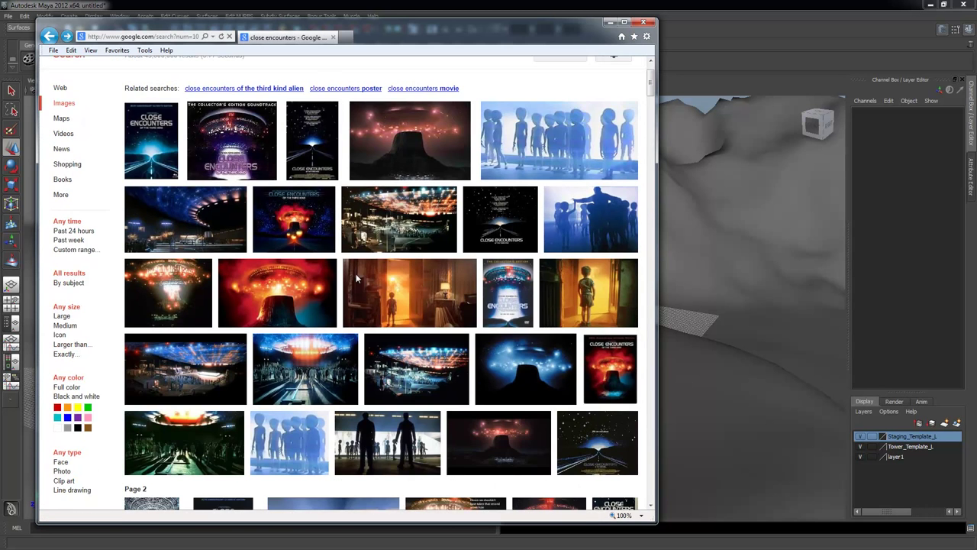
scroll(403, 305, "down", 2)
left_click(319, 239)
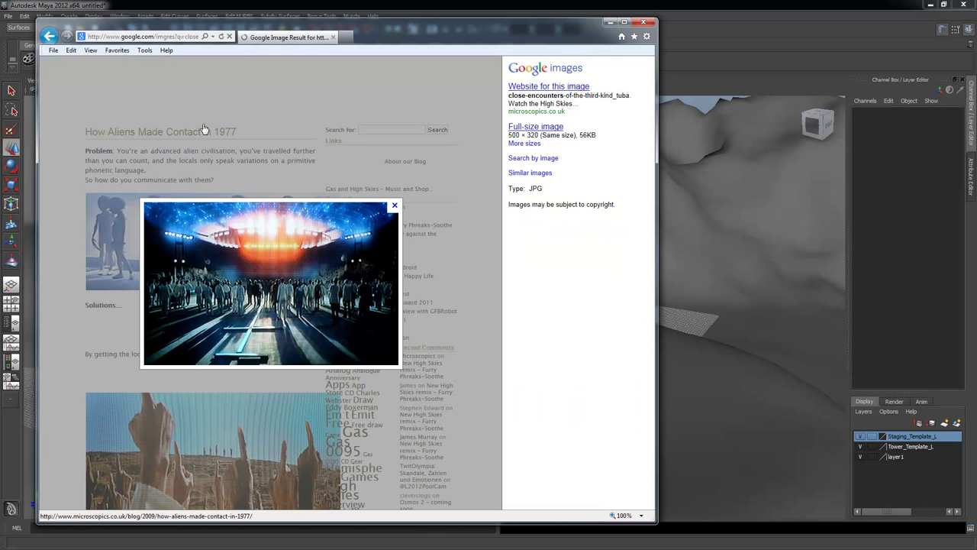
left_click(49, 36)
scroll(305, 305, "down", 3)
left_click(351, 266)
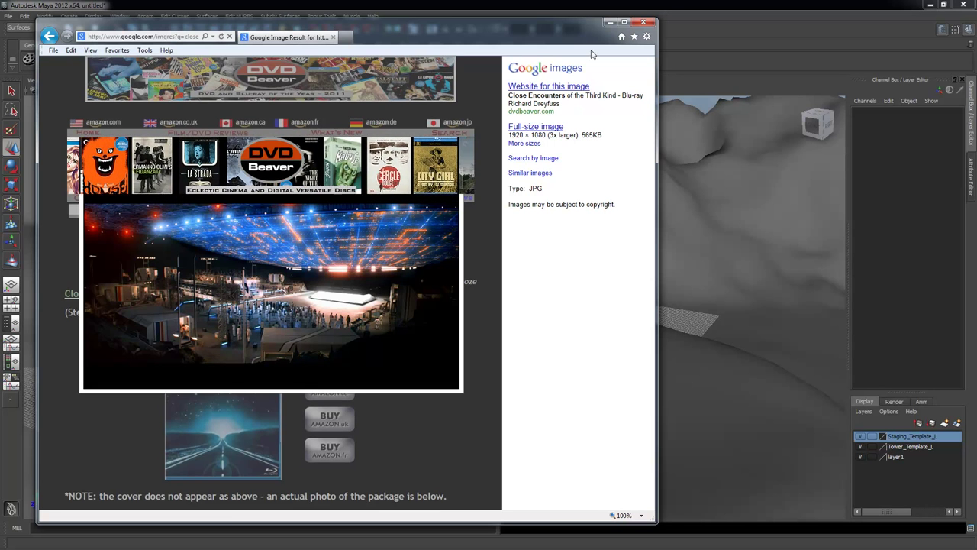
left_click(667, 15)
Examine the grid centre and the surrounding terrain from several angles in the perspective view.
scroll(448, 309, "up", 2)
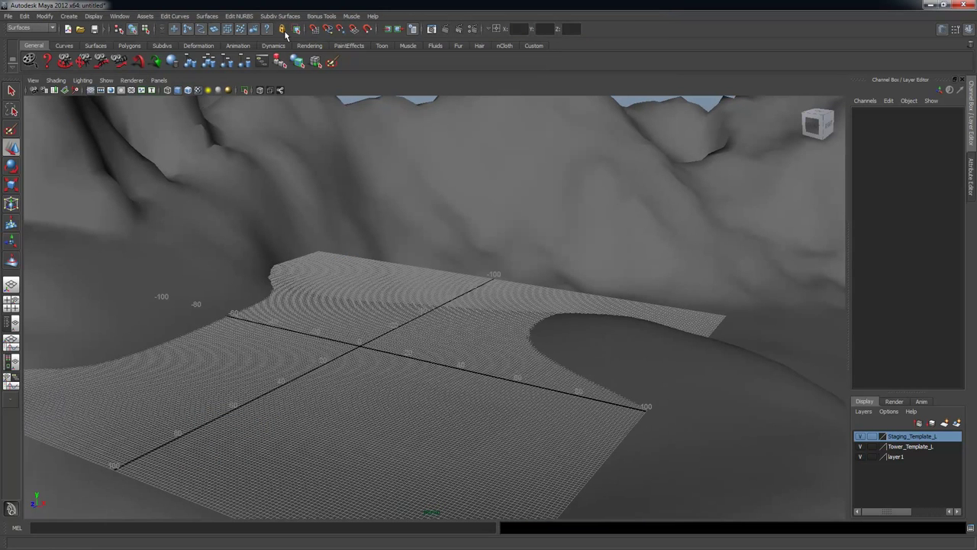
left_click(122, 17)
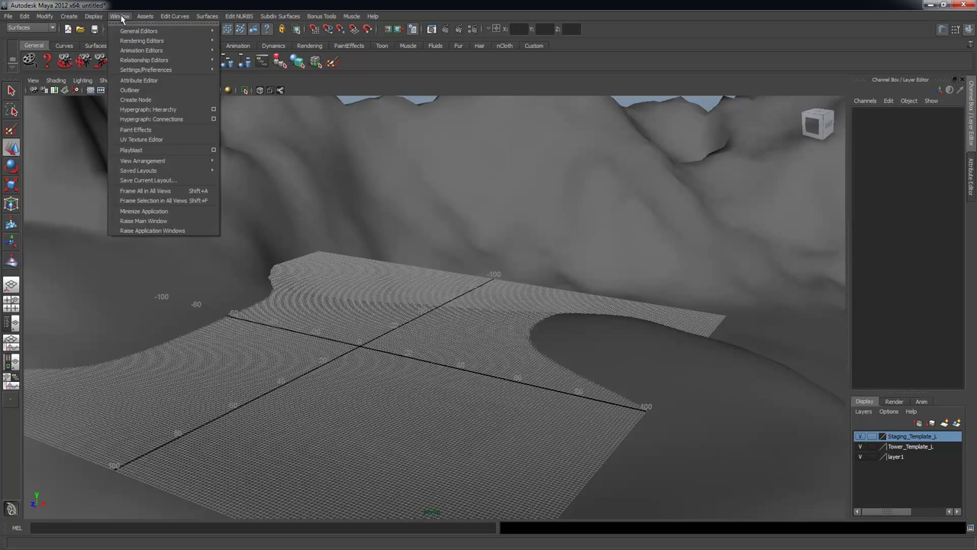
left_click(244, 4)
left_click_drag(300, 301, 663, 412, "alt")
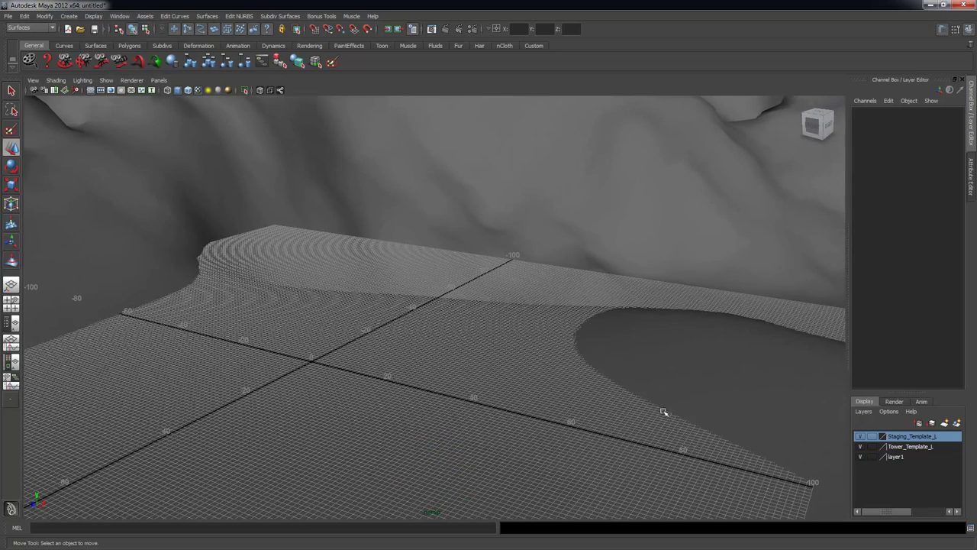
left_click(305, 325)
right_click_drag(540, 441, 458, 382, "alt")
middle_click_drag(458, 382, 580, 451, "alt")
right_click_drag(580, 451, 631, 469, "alt")
left_click_drag(631, 469, 526, 465, "alt")
middle_click_drag(671, 522, 589, 475, "alt")
Assign the selected terrain to a new display layer and hide that layer.
left_click(690, 467, "shift")
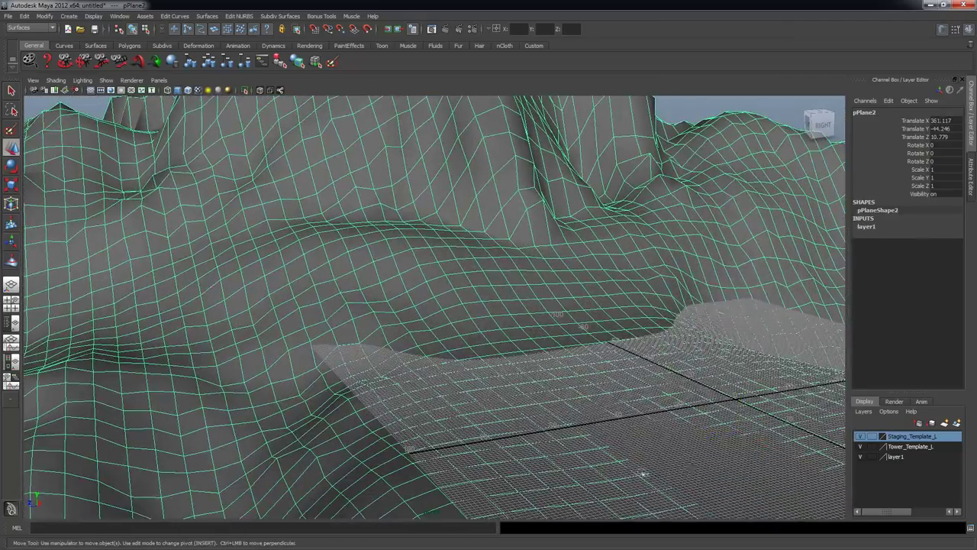
right_click_drag(601, 355, 408, 316, "alt")
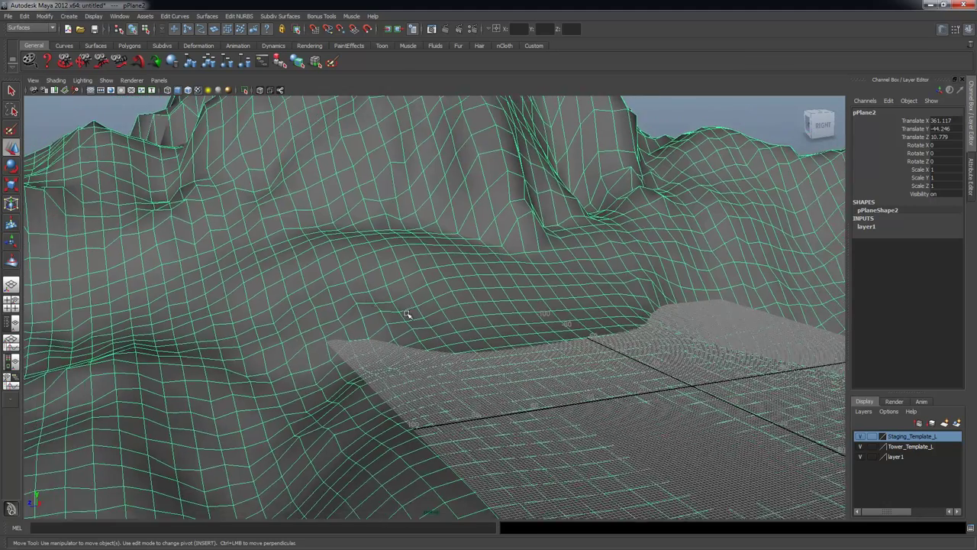
left_click_drag(407, 316, 719, 362, "alt")
right_click_drag(720, 362, 562, 356, "alt")
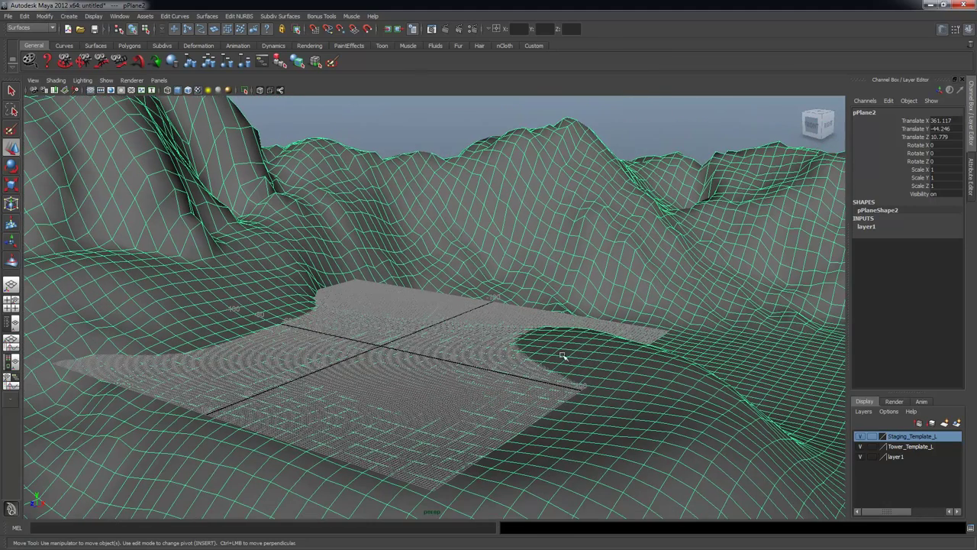
left_click(959, 423)
left_click(859, 437)
Frame the staging plane and search the space around it for the six-foot man.
left_click_drag(256, 274, 519, 454)
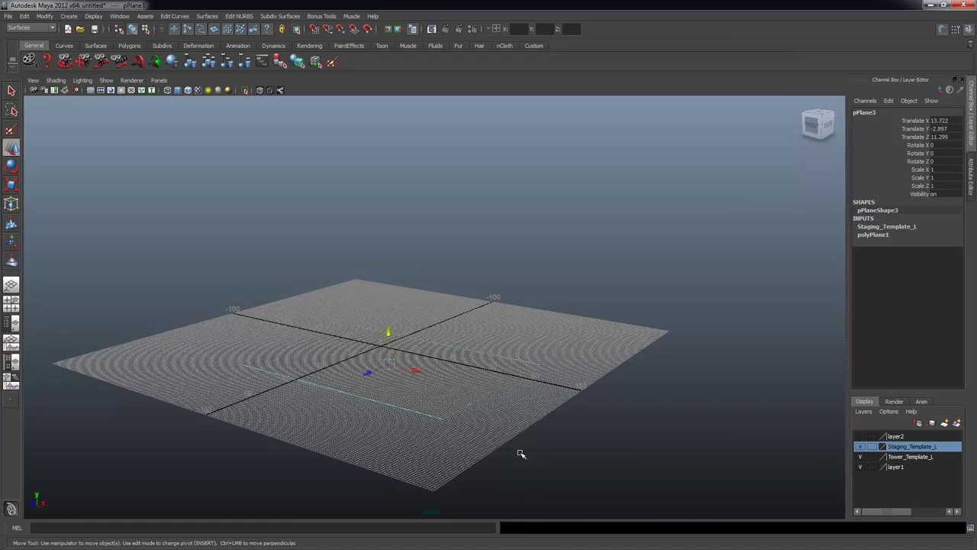
key("f")
right_click_drag(565, 415, 771, 320, "alt")
middle_click_drag(680, 346, 669, 362, "alt")
left_click_drag(668, 363, 530, 322, "alt")
right_click_drag(529, 322, 270, 292, "alt")
right_click_drag(458, 344, 349, 329, "alt")
left_click_drag(348, 329, 496, 374, "alt")
right_click_drag(496, 374, 193, 186, "alt")
Move the six-foot man along X to about -2.847, above the middle of the grid.
left_click_drag(248, 196, 476, 294)
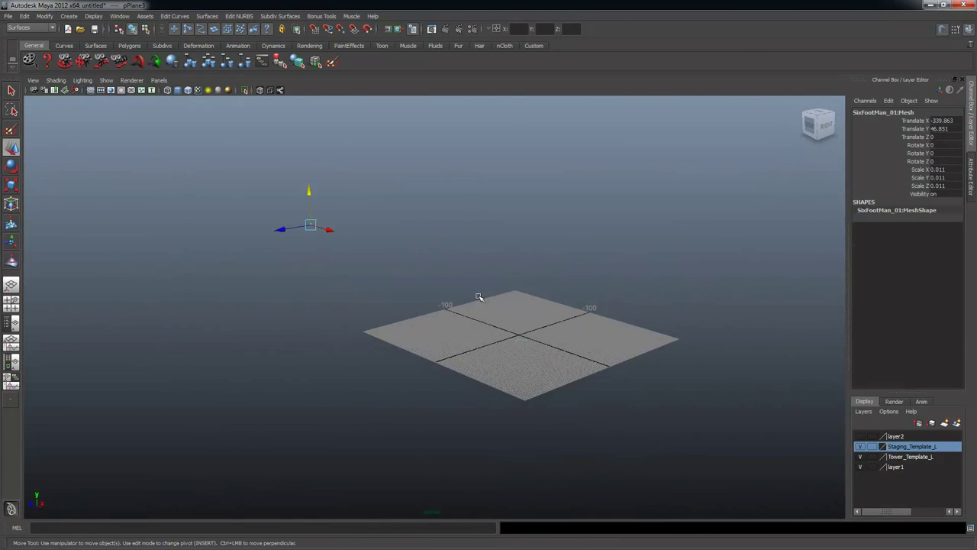
left_click_drag(324, 306, 248, 257, "alt")
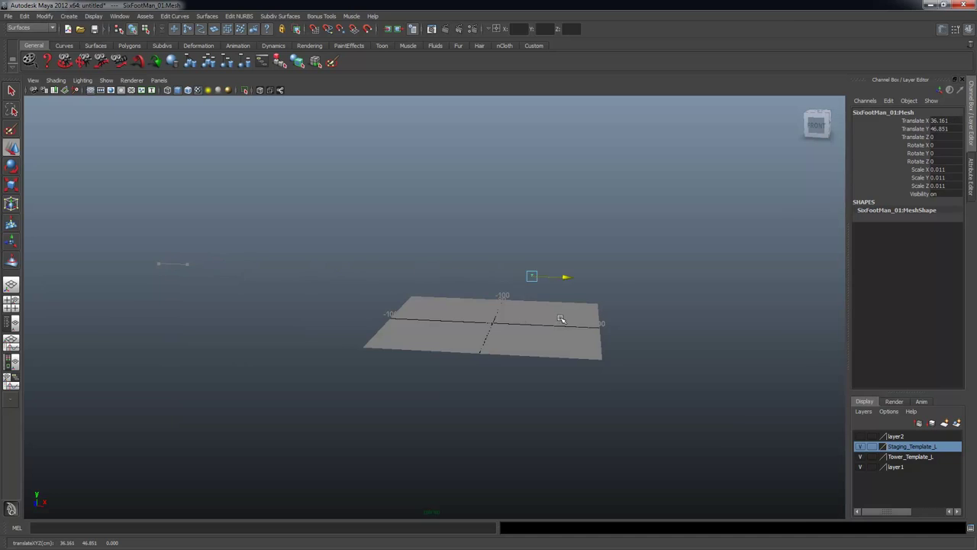
key("f")
middle_click_drag(556, 374, 552, 294, "alt")
right_click_drag(686, 420, 450, 312, "alt")
middle_click_drag(450, 312, 439, 266, "alt")
left_click_drag(439, 265, 387, 279, "alt")
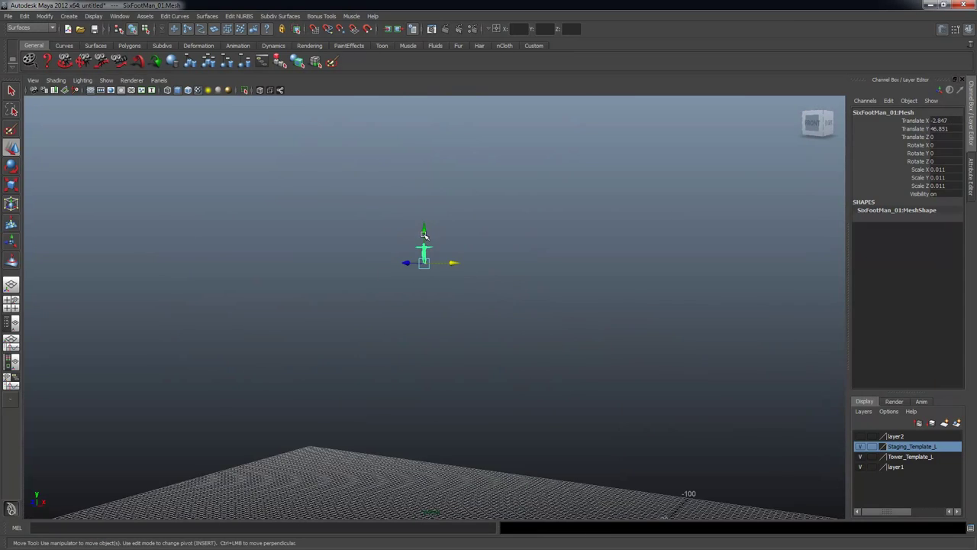
Lower the six-foot man onto the staging plane, to about Y -2.875.
left_click_drag(472, 493, 445, 210, "alt")
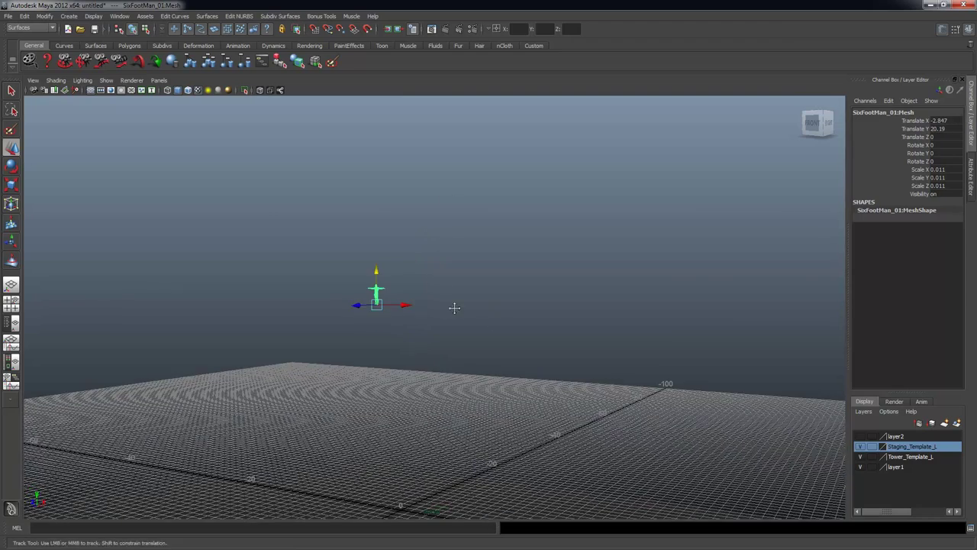
middle_click_drag(454, 307, 366, 186, "alt")
left_click_drag(370, 196, 395, 392)
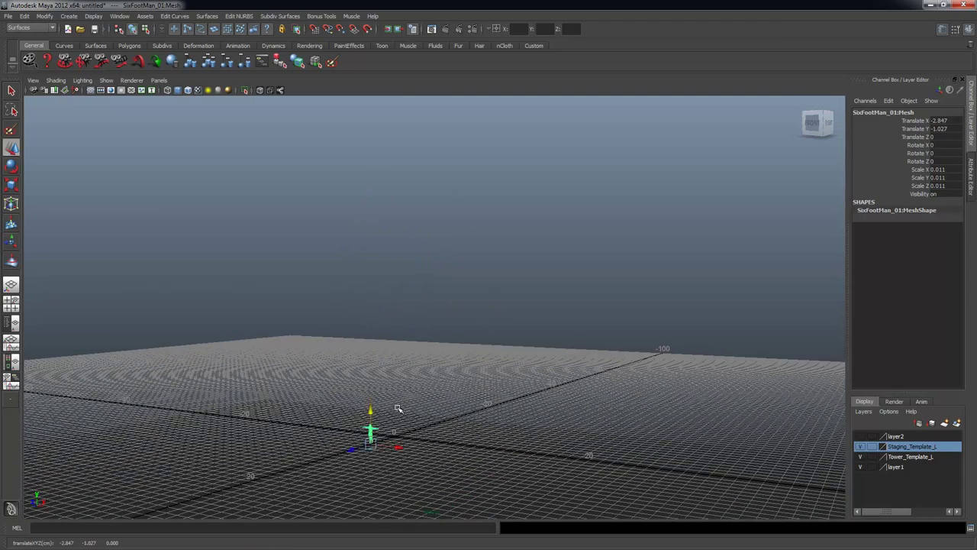
key("f")
right_click_drag(580, 428, 314, 381, "alt")
left_click_drag(314, 381, 448, 390, "alt")
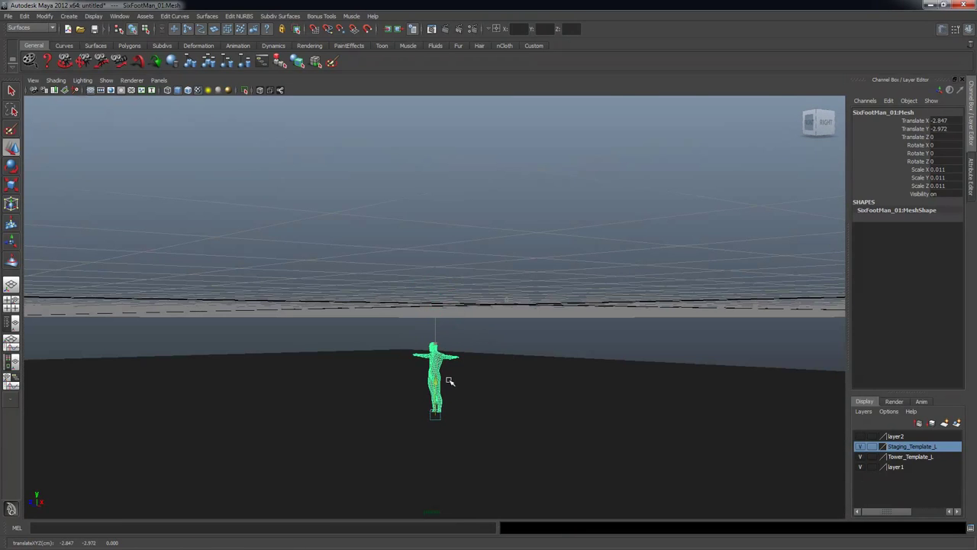
scroll(450, 378, "down", 3)
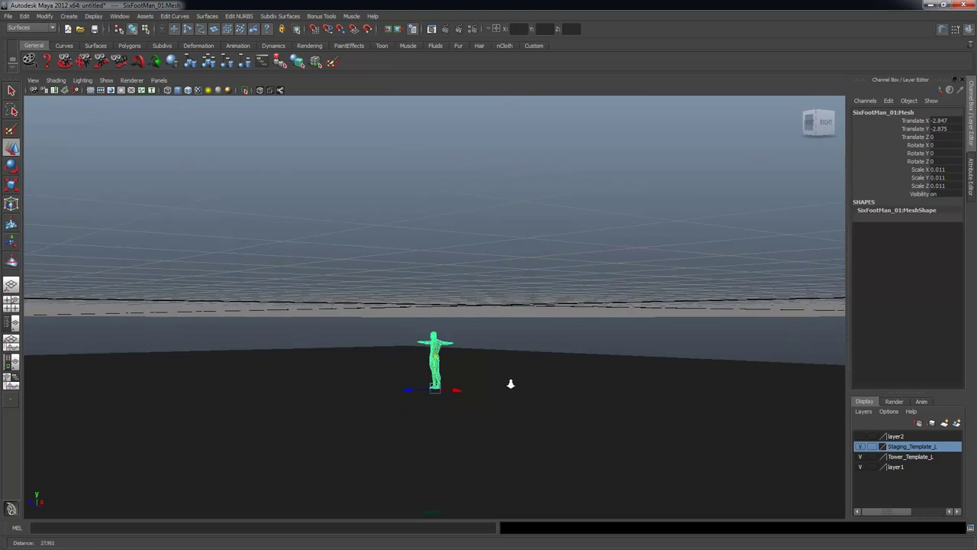
Unhide the terrain layer and raise the man, terrain and staging plane together until the man is at about Y -0.116.
left_click(860, 436)
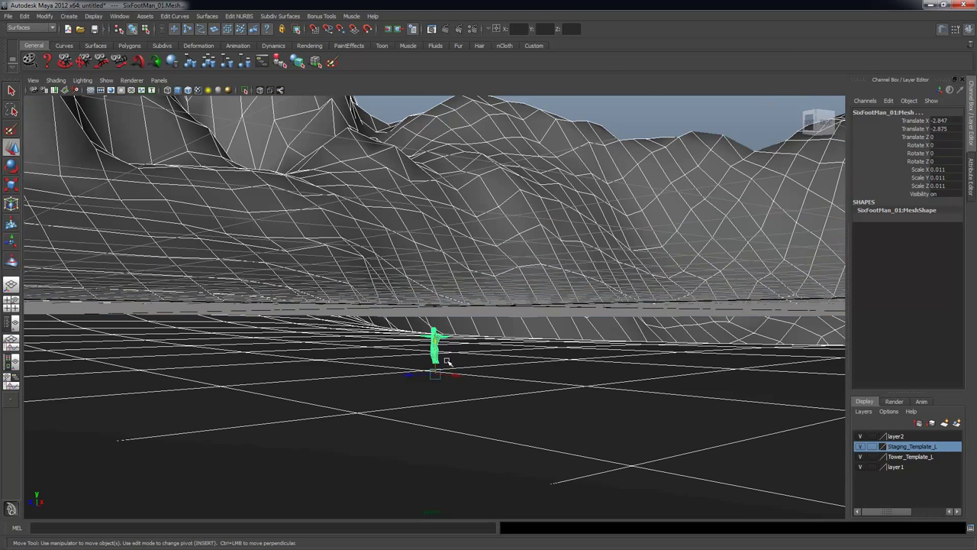
left_click_drag(434, 338, 636, 368, "alt")
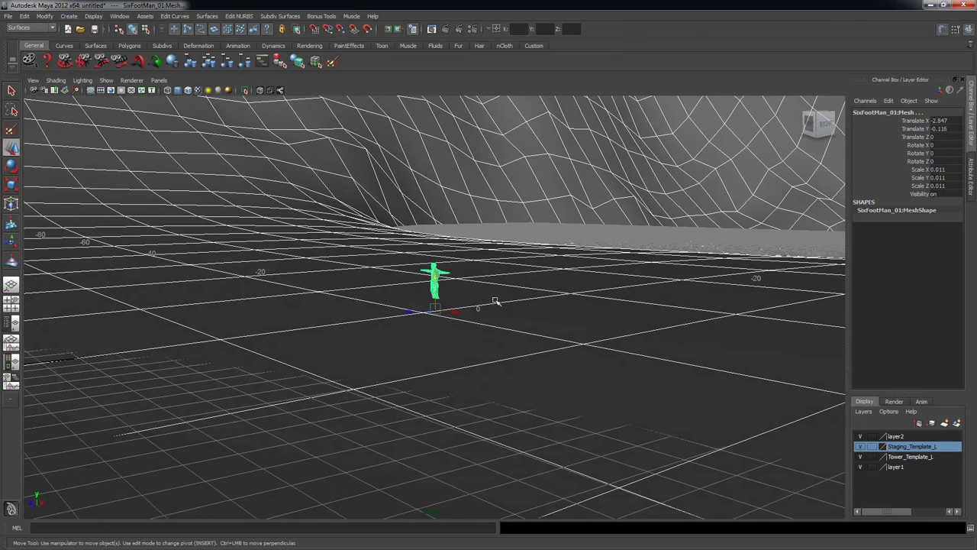
left_click_drag(481, 348, 448, 301, "alt")
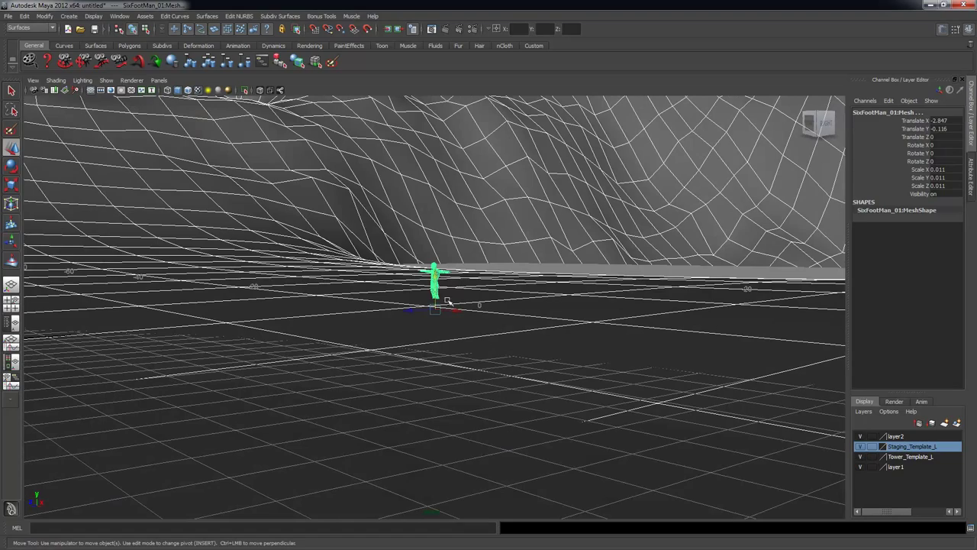
Select only the six-foot man and raise him to about Y 0.382.
left_click(468, 285)
left_click(434, 275)
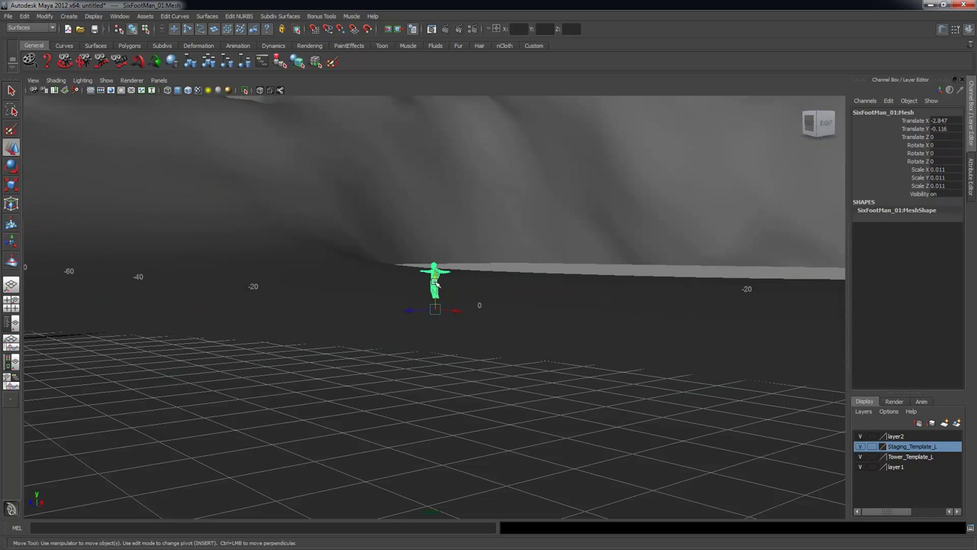
left_click_drag(438, 284, 437, 272)
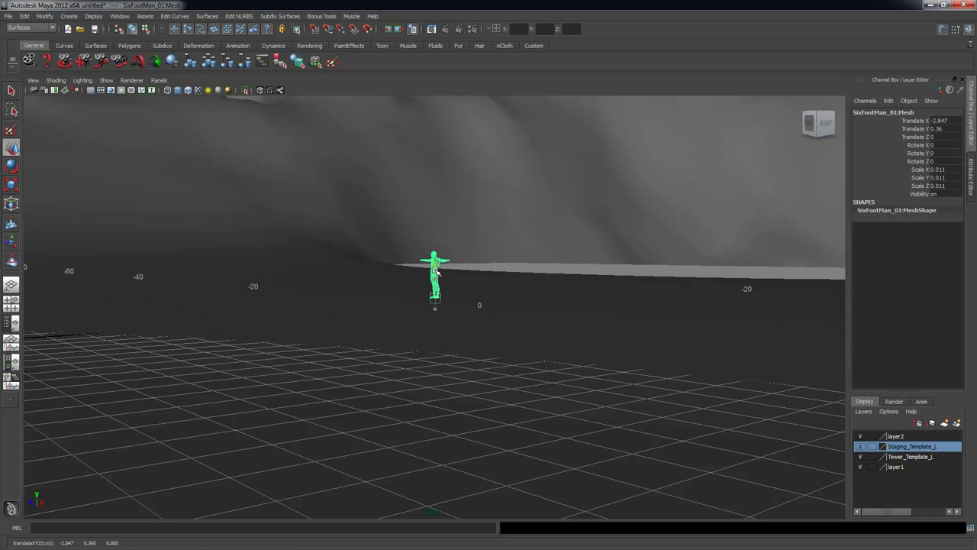
Hide the terrain layer and delete the staging plane.
left_click(860, 437)
left_click_drag(580, 362, 400, 379, "alt")
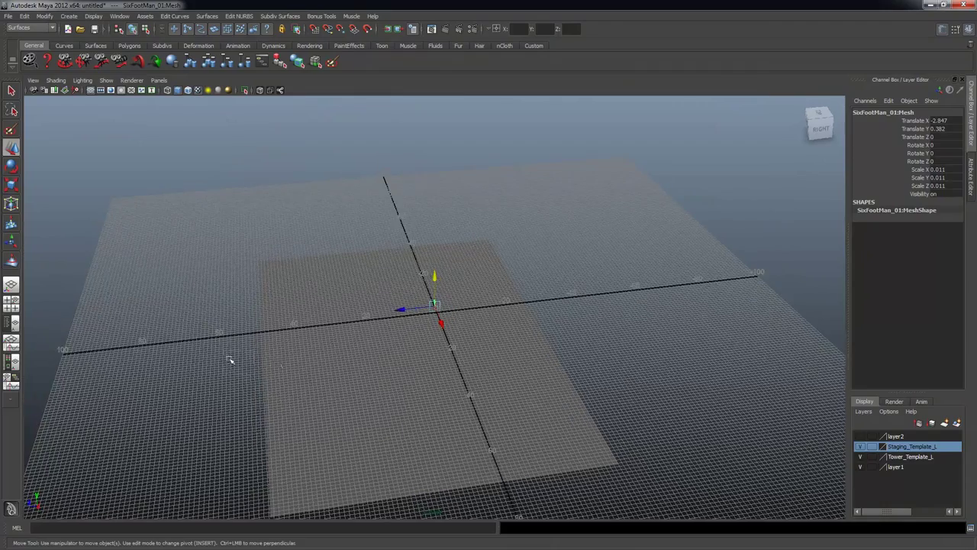
left_click(321, 385)
left_click_drag(436, 436, 553, 428, "alt")
right_click_drag(394, 405, 614, 455, "alt")
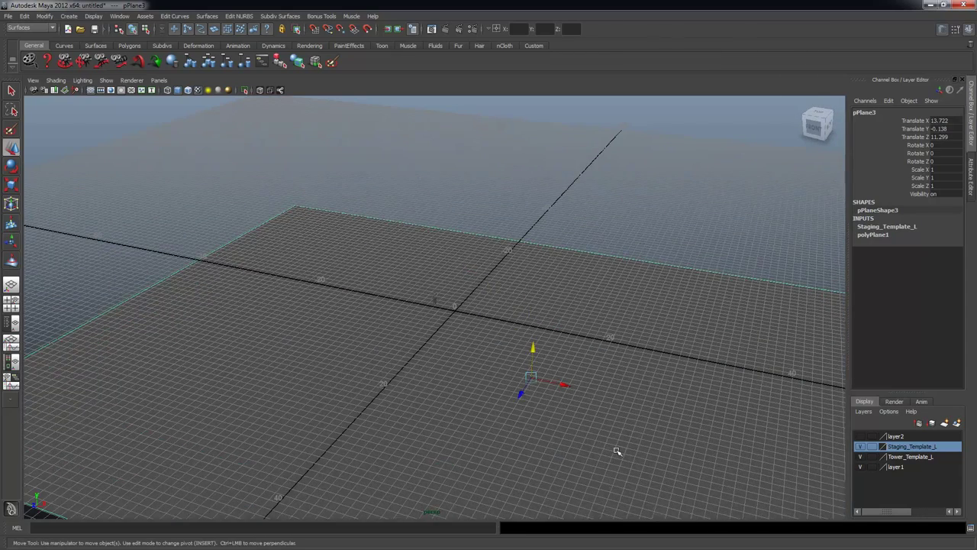
key("Delete")
Move the six-foot man onto the origin in the front view, to about X 0.017, Y 0.004.
right_click_drag(430, 405, 611, 315, "alt")
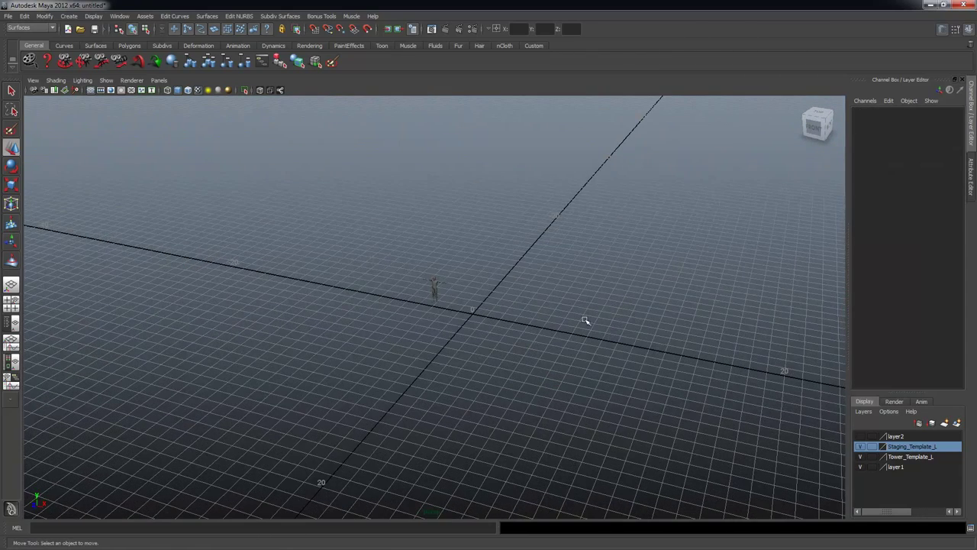
key("f")
left_click_drag(482, 316, 532, 338)
right_click_drag(532, 338, 506, 362, "alt")
key("space")
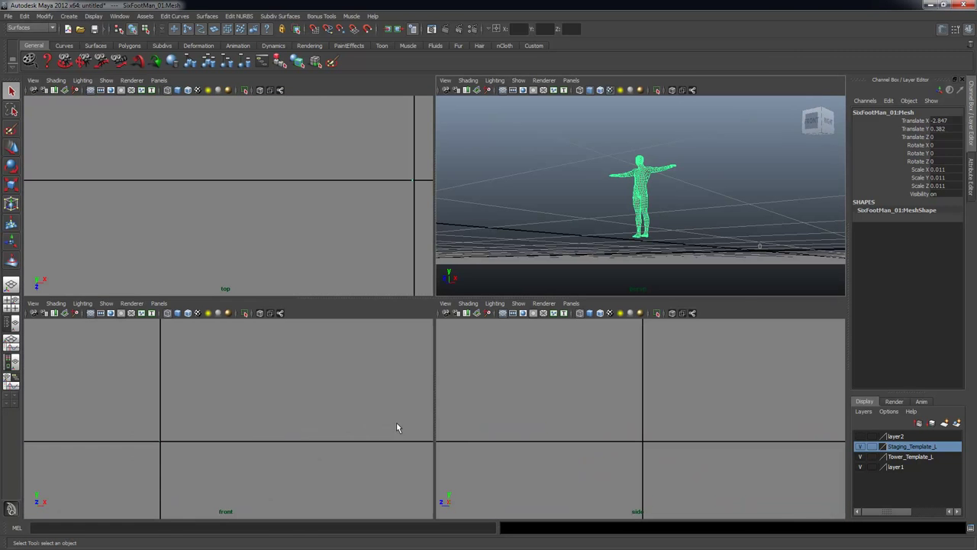
key("f")
key("space")
right_click_drag(536, 430, 530, 341, "alt")
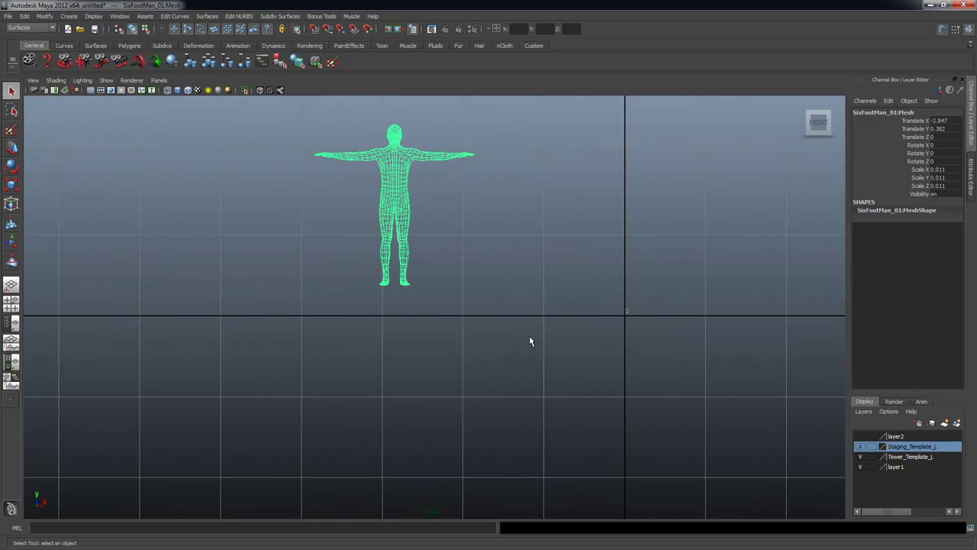
key("w")
left_click_drag(394, 253, 395, 284)
left_click_drag(419, 316, 654, 330)
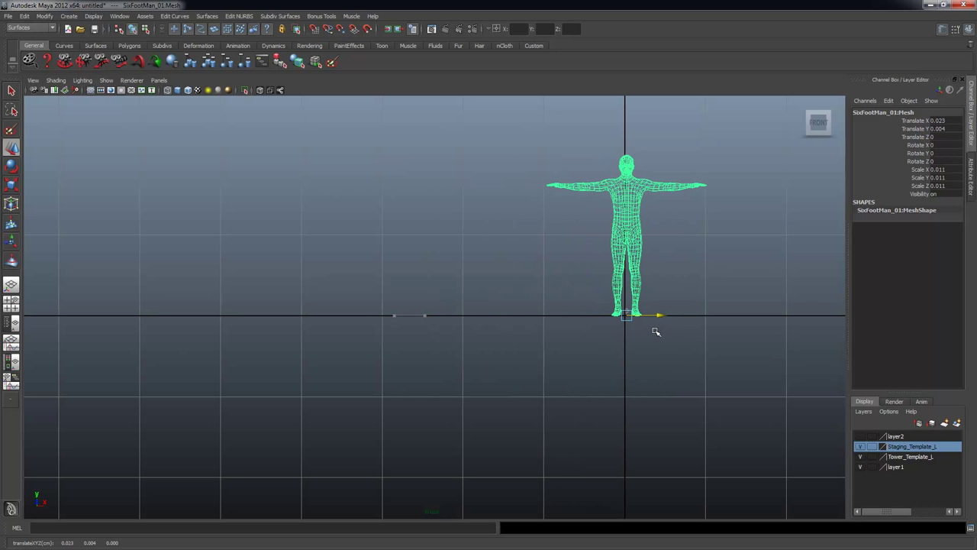
middle_click_drag(667, 360, 393, 352, "alt")
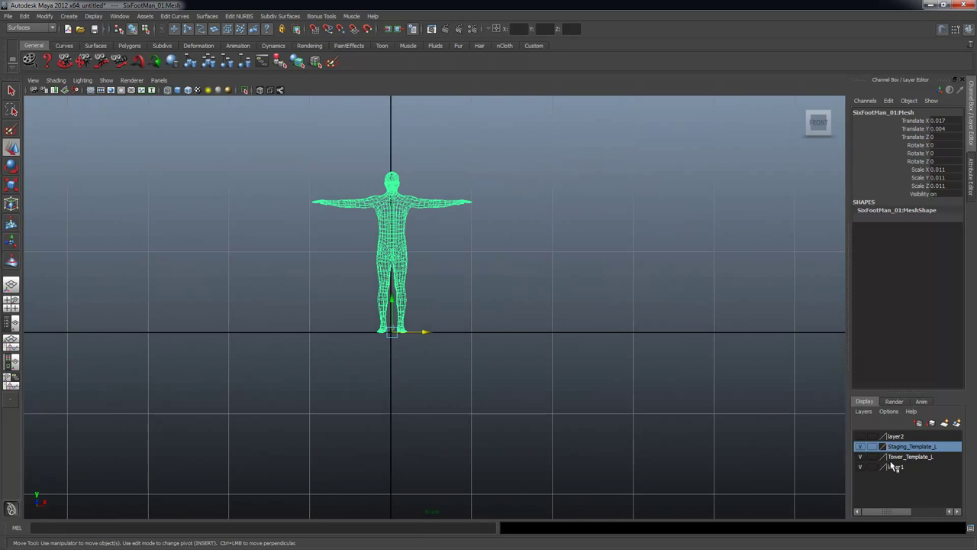
Unhide the terrain layer, select the terrain and raise it to about Y -40.857.
left_click(860, 446)
left_click_drag(542, 331, 542, 332)
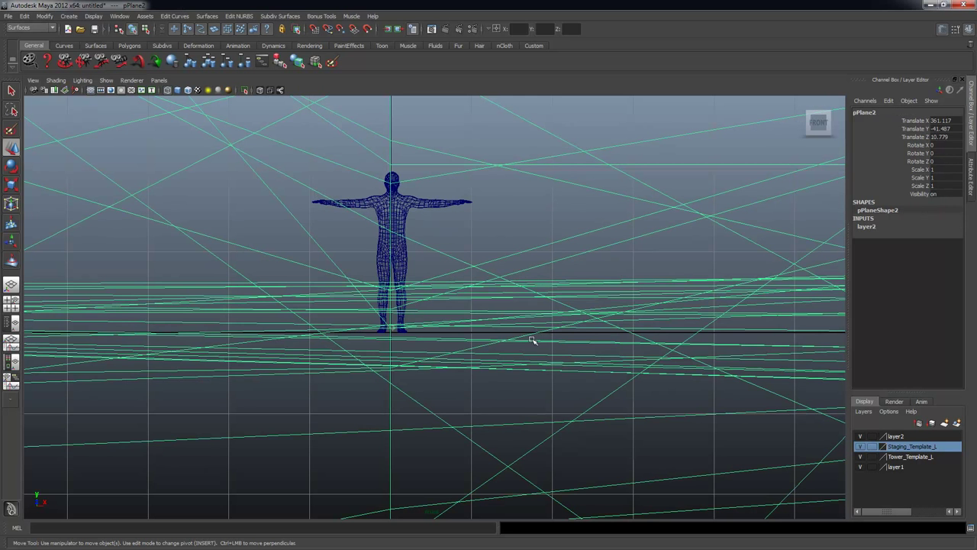
key("space")
left_click_drag(611, 229, 610, 244, "alt")
key("space")
right_click_drag(500, 260, 580, 305, "alt")
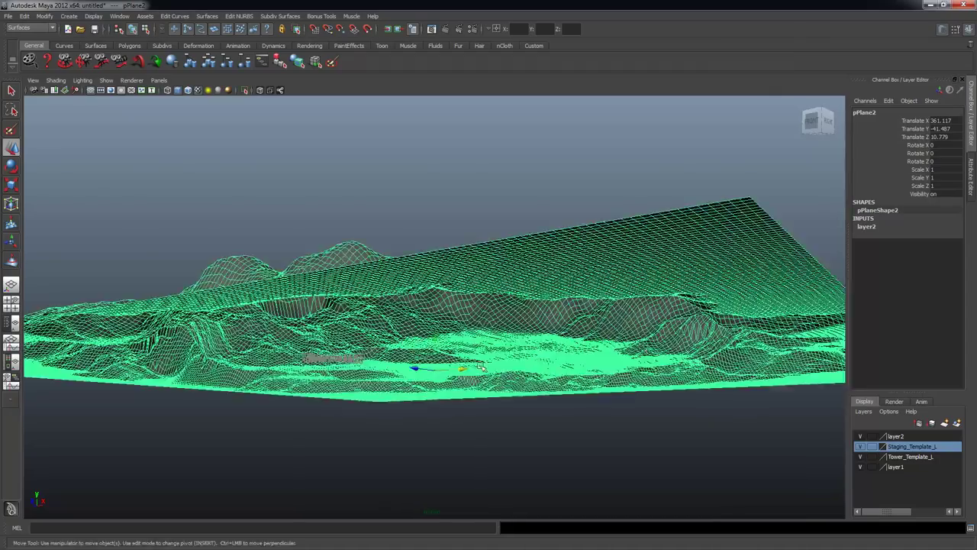
left_click_drag(473, 321, 412, 358, "alt")
right_click_drag(328, 374, 414, 393, "alt")
middle_click_drag(343, 381, 426, 308, "alt")
left_click_drag(428, 305, 585, 392, "alt")
left_click_drag(539, 371, 868, 401)
left_click_drag(663, 393, 693, 356, "alt")
key("ctrl+z")
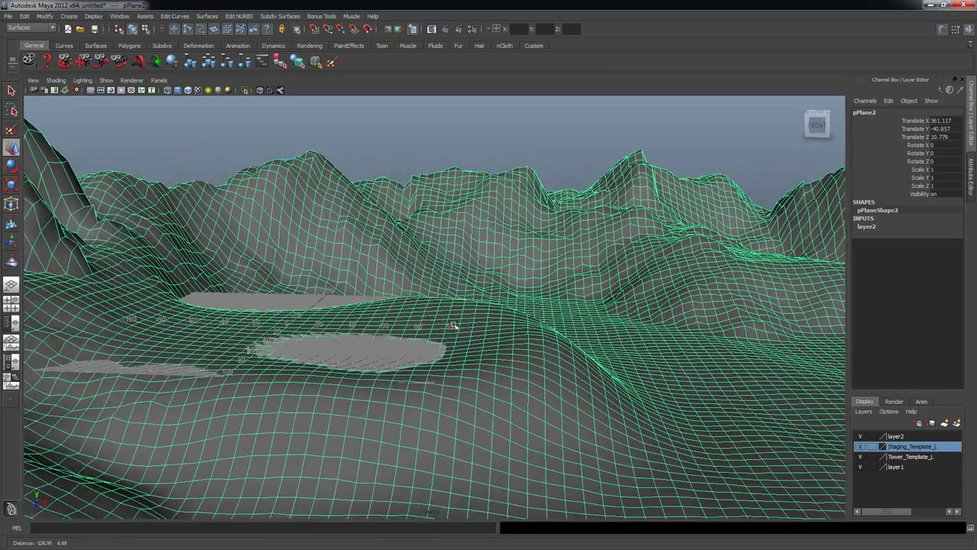
Move the terrain's pivot up to grid level and across towards the vertical axis in the front view.
right_click_drag(453, 325, 589, 360, "alt")
middle_click_drag(539, 350, 538, 323, "alt")
mouse_move(538, 323)
left_mouse_down("alt")
mouse_move(558, 307)
mouse_move(542, 315)
left_mouse_up("alt")
right_click_drag(525, 340, 448, 322, "alt")
key("space")
key("space")
right_click_drag(355, 309, 62, 304, "alt")
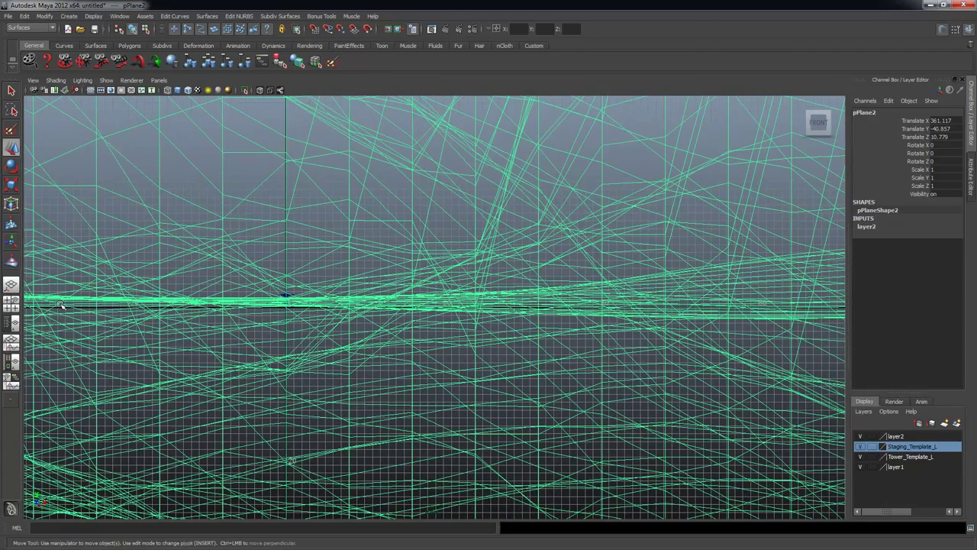
right_click_drag(707, 281, 444, 311, "alt")
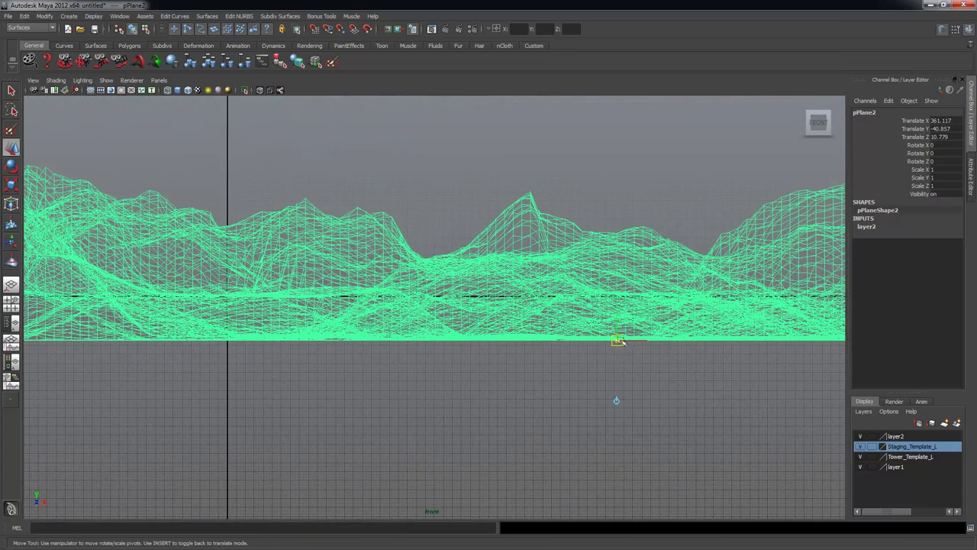
right_click_drag(329, 308, 412, 310, "alt")
middle_click_drag(91, 298, 406, 336, "alt")
right_click_drag(249, 335, 233, 319, "alt")
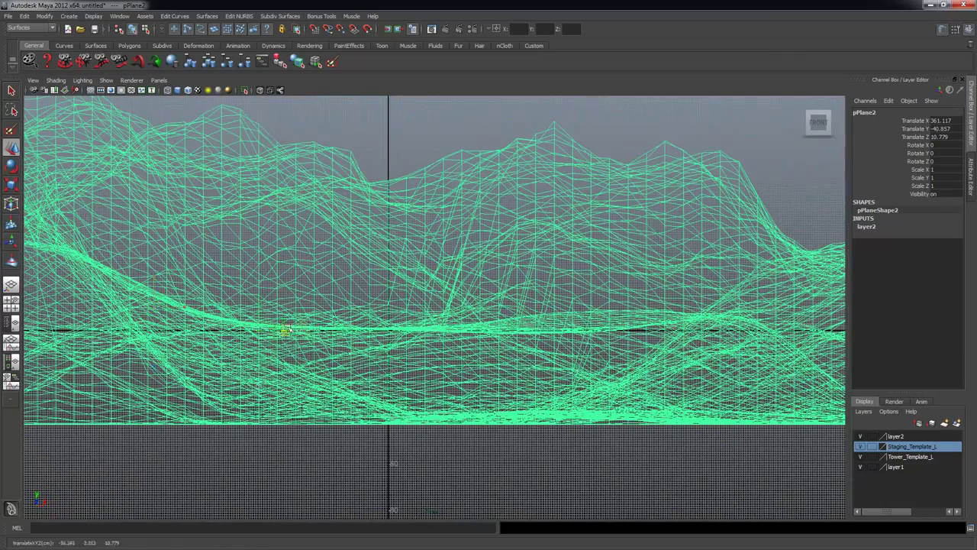
right_click_drag(530, 351, 633, 374, "alt")
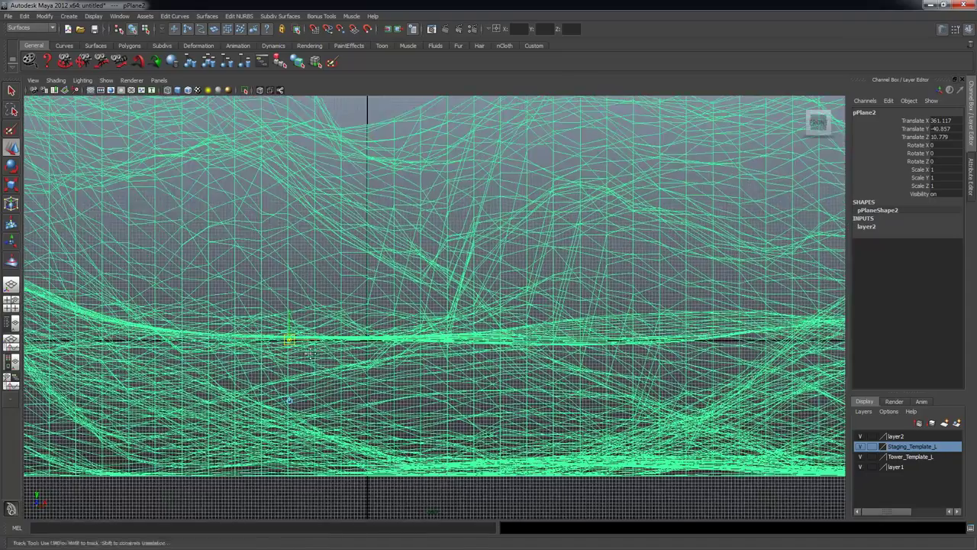
Bring the terrain's pivot in to the six-foot man's lower legs in the front view, at about X 0.037, Y 0.242.
middle_click_drag(310, 353, 643, 335, "alt")
right_click_drag(676, 339, 229, 310, "alt")
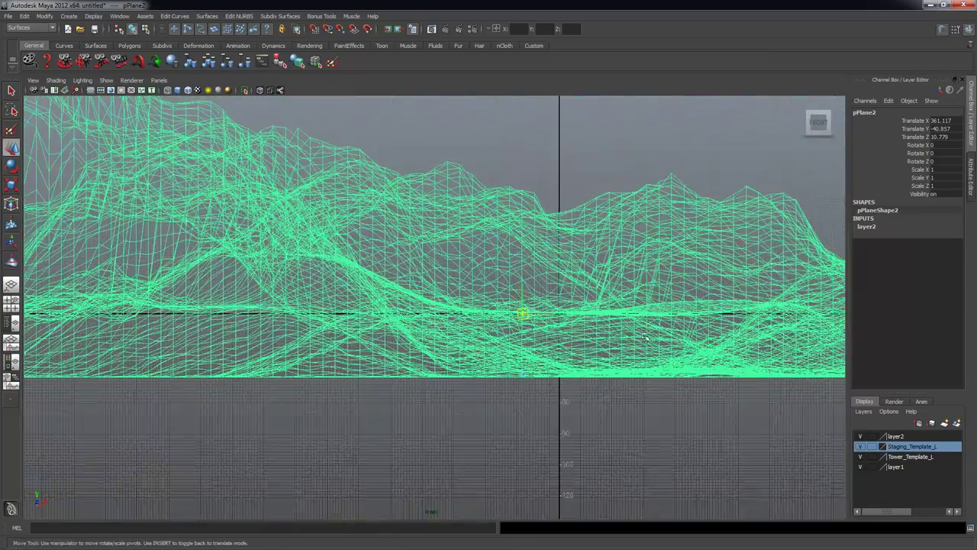
middle_click_drag(645, 337, 419, 343, "alt")
right_click_drag(419, 342, 767, 380, "alt")
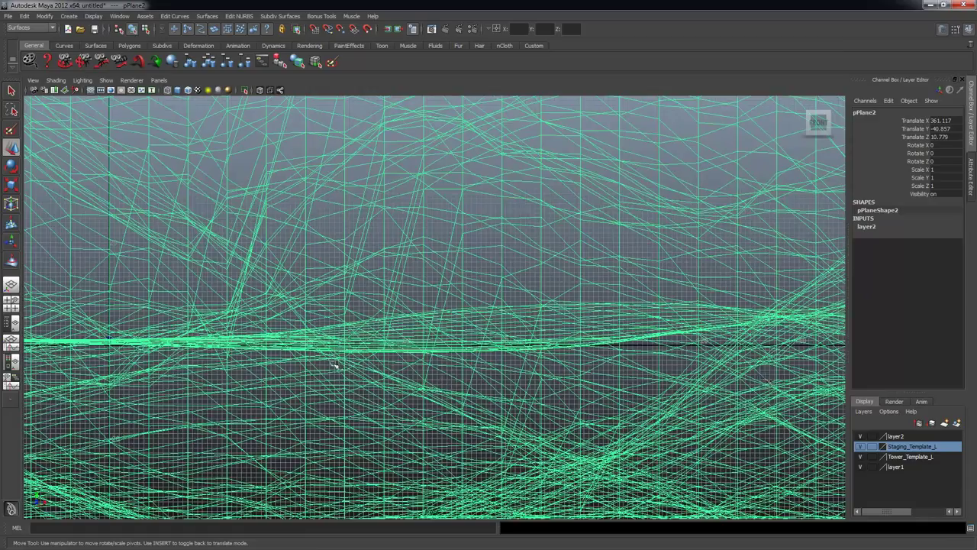
middle_click_drag(334, 365, 538, 354, "alt")
right_click_drag(203, 339, 290, 336, "alt")
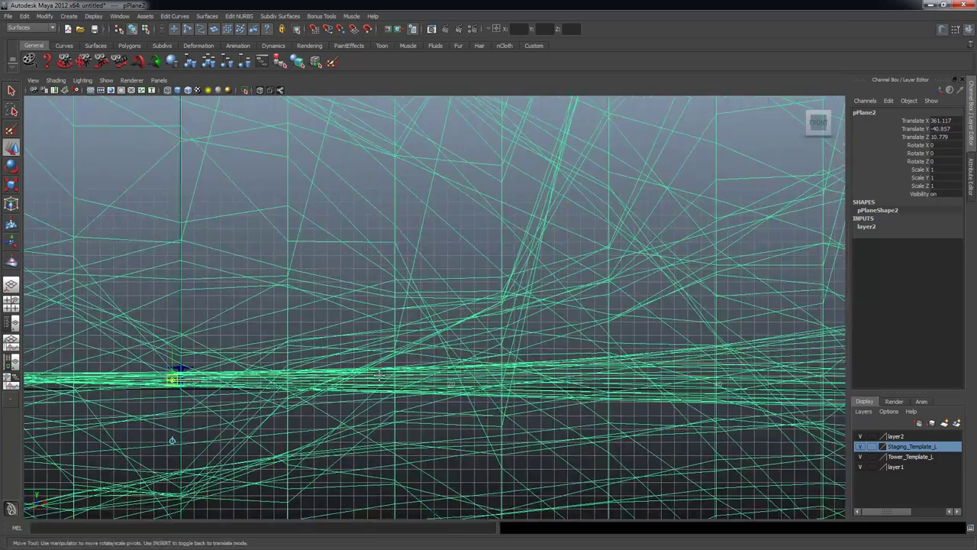
middle_click_drag(134, 397, 295, 318, "alt")
right_click_drag(294, 318, 359, 336, "alt")
middle_click_drag(360, 336, 676, 374, "alt")
right_click_drag(237, 316, 336, 342, "alt")
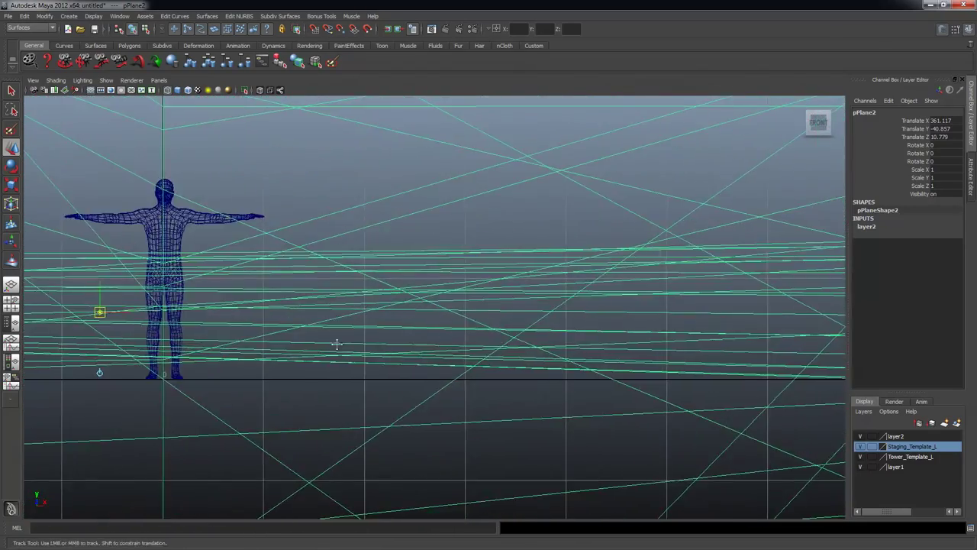
middle_click_drag(285, 338, 404, 327, "alt")
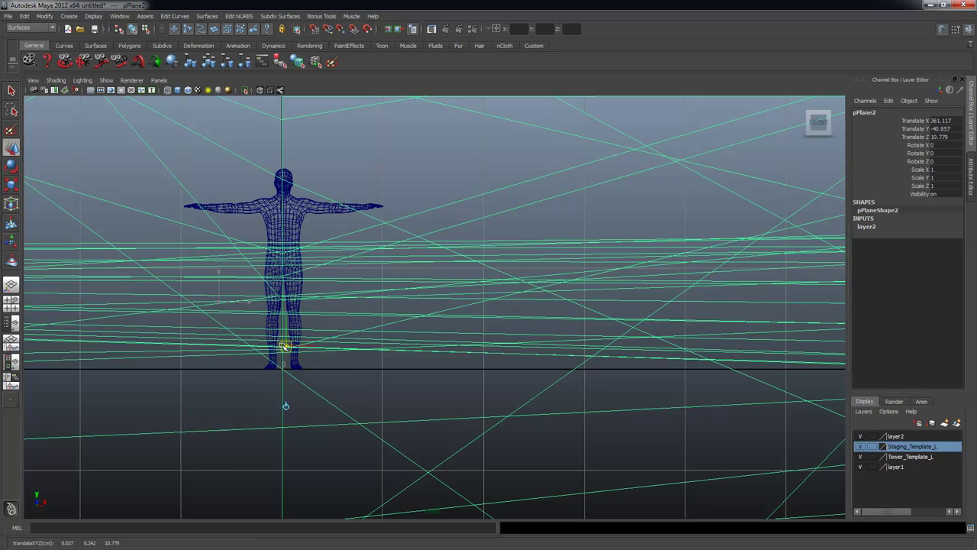
Examine in the perspective view how the terrain surface sits against the grid.
key("space")
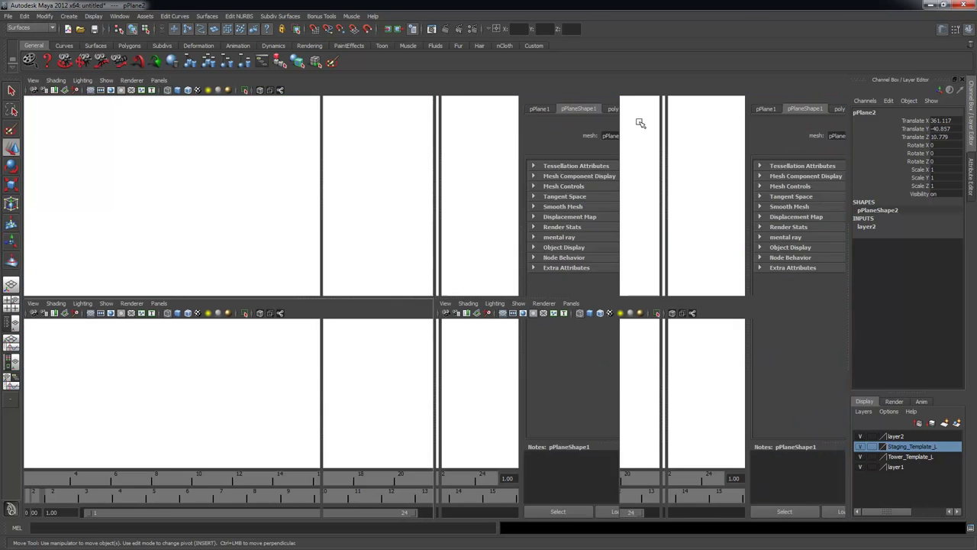
key("f")
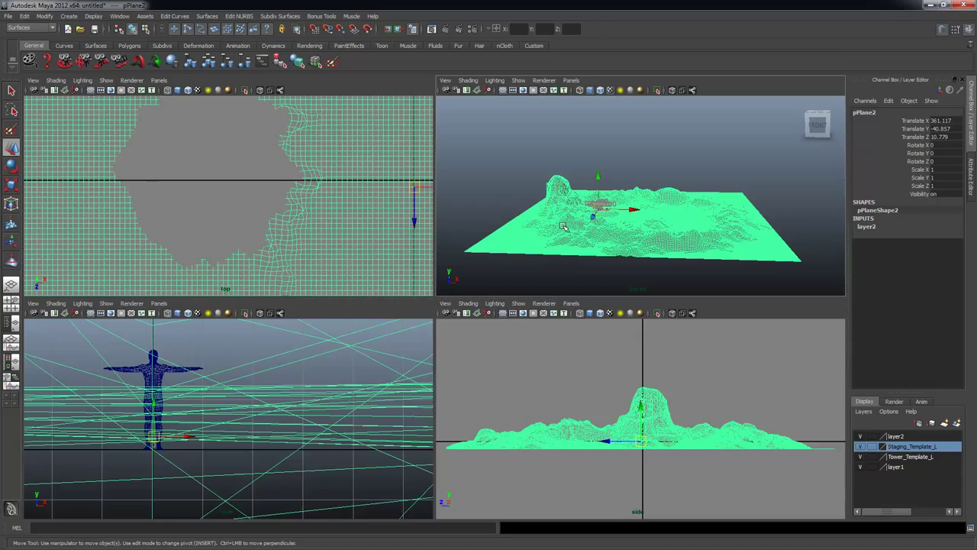
key("space")
right_click_drag(375, 285, 571, 429, "alt")
middle_click_drag(153, 466, 396, 358, "alt")
right_click_drag(396, 358, 221, 291, "alt")
key("q")
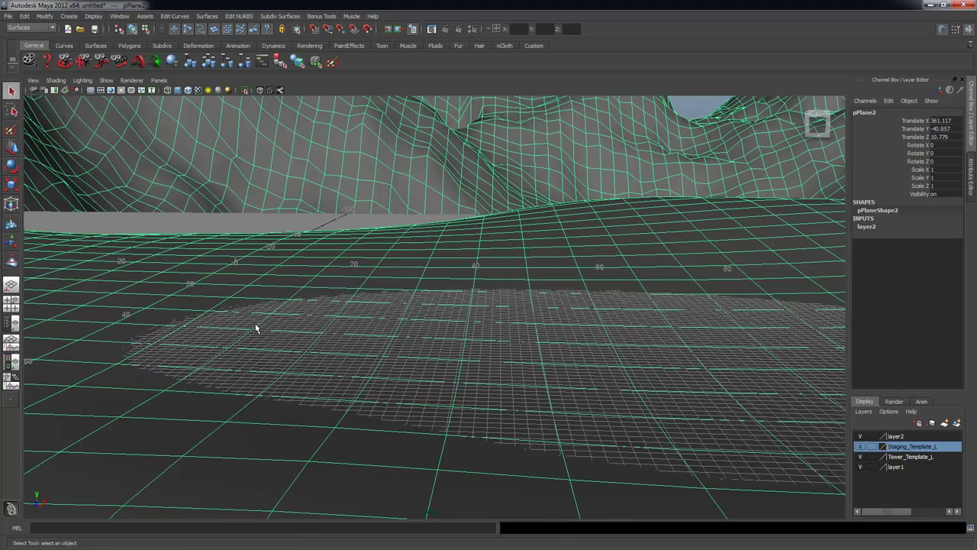
right_click_drag(603, 330, 377, 317, "alt")
left_click_drag(377, 318, 313, 328, "alt")
right_click_drag(313, 329, 584, 363, "alt")
left_click_drag(618, 365, 525, 305, "alt")
key("space")
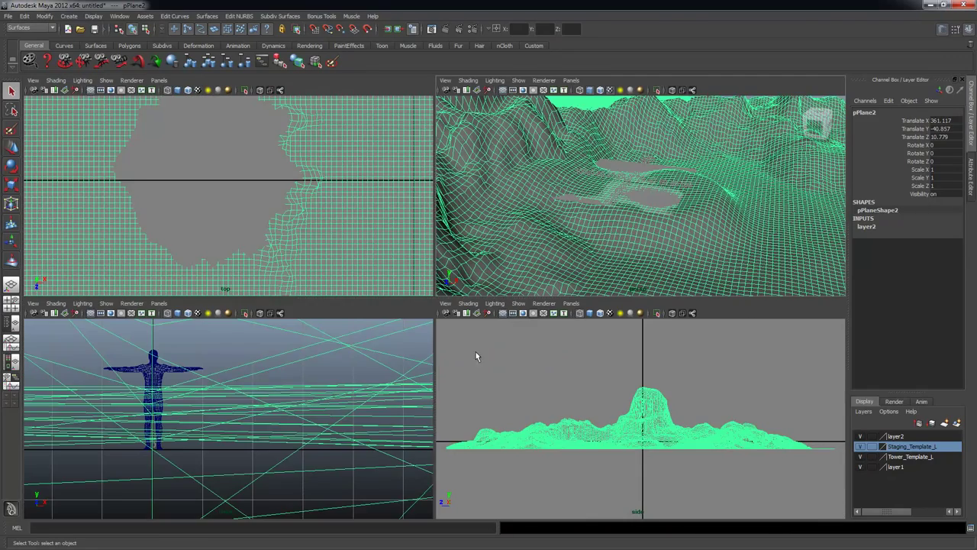
Frame the six-foot man in the perspective view and reselect the terrain with the Move tool.
left_click(169, 380)
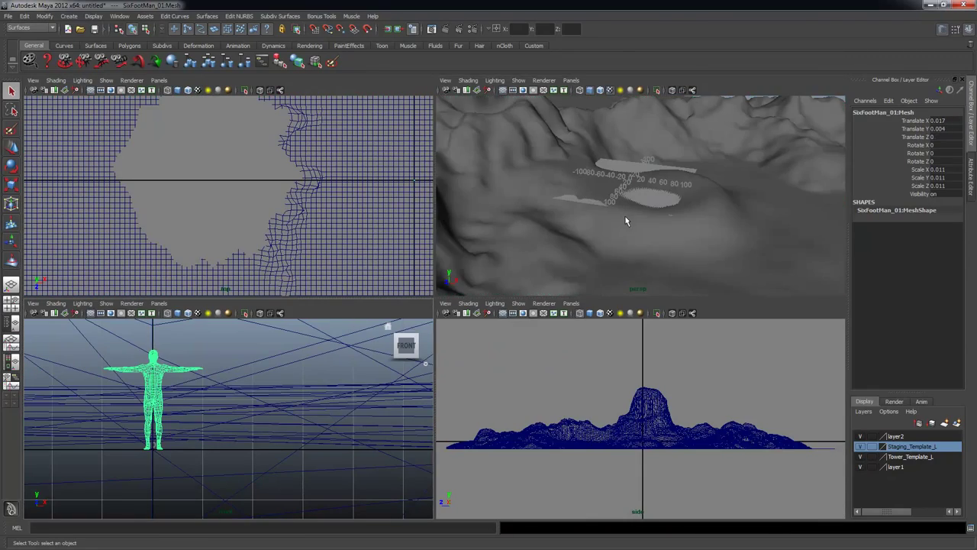
key("f")
left_click(715, 206)
left_click_drag(718, 230, 695, 220, "alt")
key("w")
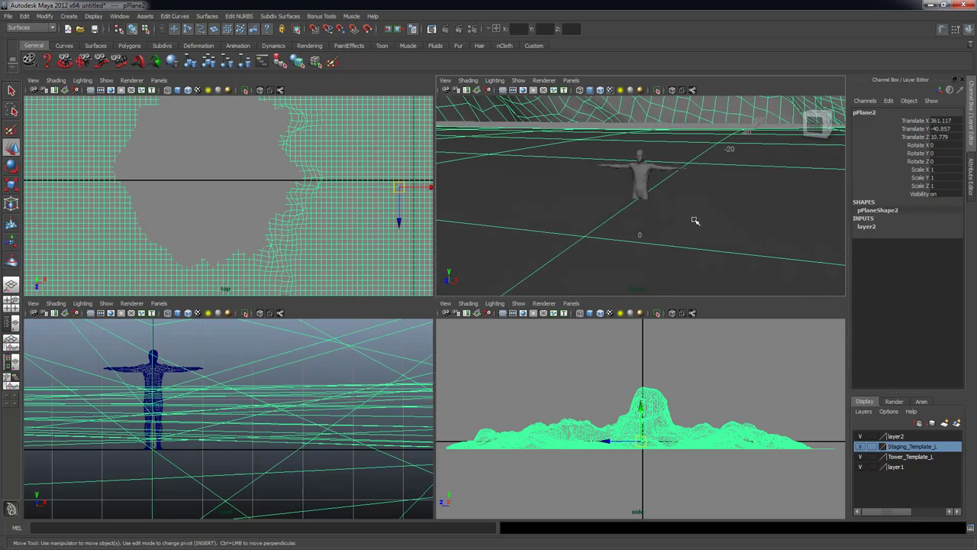
Refine the terrain's pivot between the man's feet in the front view, at about X -0.004, Y 0.141.
right_click_drag(375, 216, 247, 192, "alt")
middle_click_drag(320, 199, 240, 227, "alt")
left_click_drag(735, 249, 734, 223, "alt")
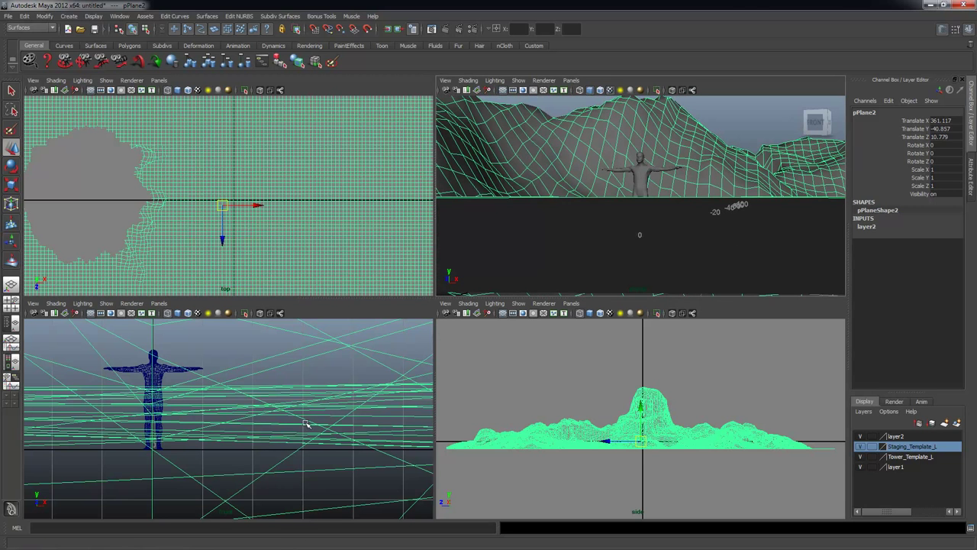
middle_click_drag(306, 423, 305, 407, "alt")
right_click_drag(365, 437, 480, 447, "alt")
middle_click_drag(236, 431, 318, 430, "alt")
right_click_drag(153, 450, 381, 458, "alt")
middle_click_drag(367, 446, 240, 450, "alt")
left_click_drag(239, 450, 364, 440, "alt")
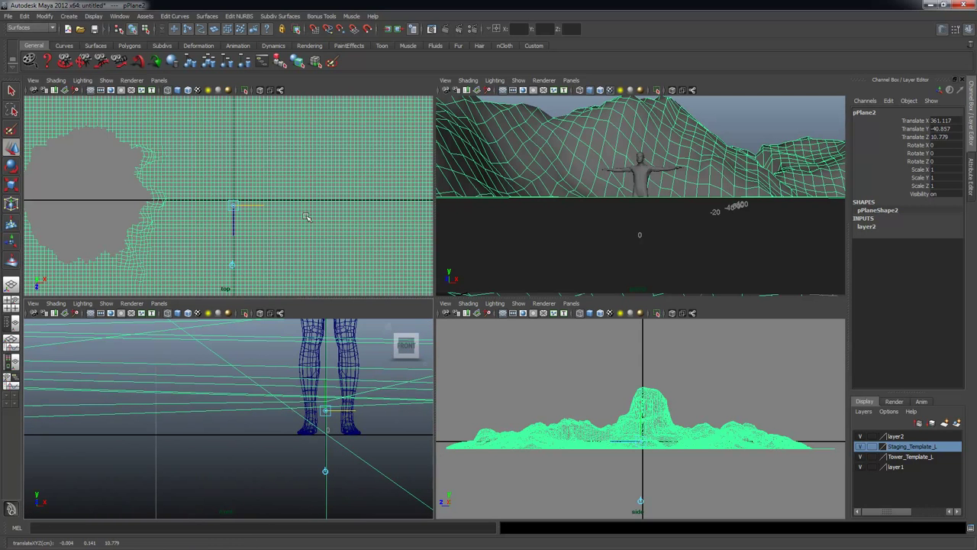
Align the terrain's pivot with the man in the top view, at about Z -0.239, and leave pivot editing.
right_click_drag(179, 196, 412, 240, "alt")
right_click_drag(168, 225, 275, 244, "alt")
middle_click_drag(274, 244, 234, 200, "alt")
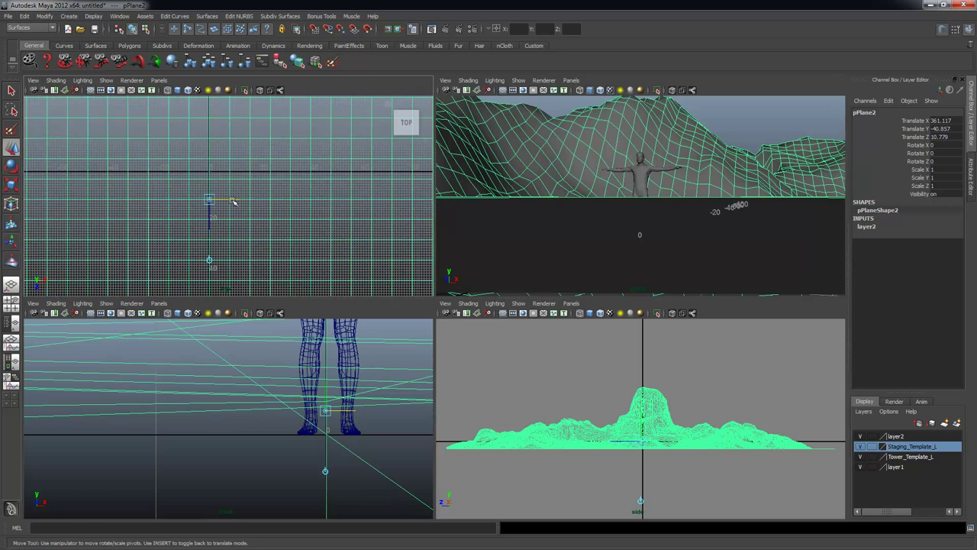
right_click_drag(152, 213, 355, 264, "alt")
middle_click_drag(164, 240, 171, 268, "alt")
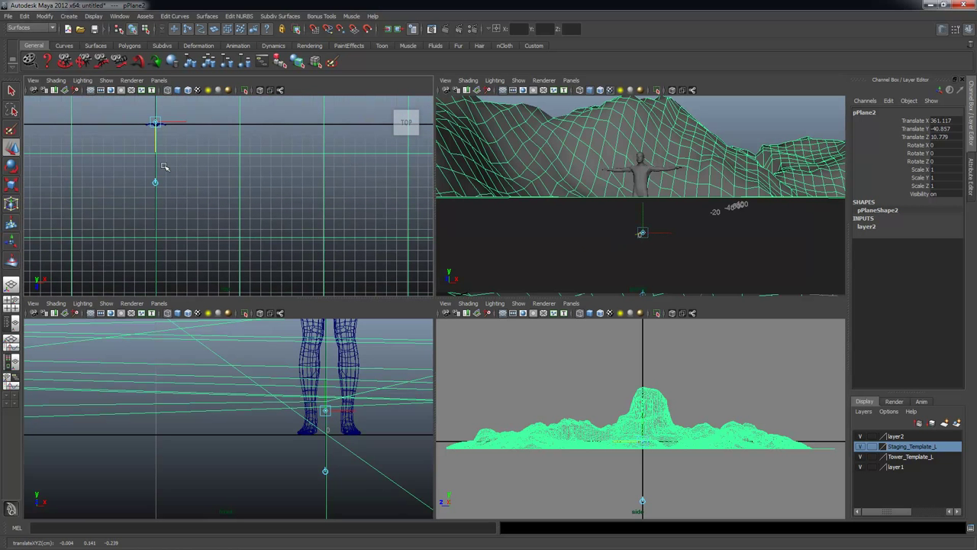
key("Insert")
Lower the terrain beneath the six-foot man's feet to about Y -41.815.
left_click_drag(649, 146, 693, 189, "alt")
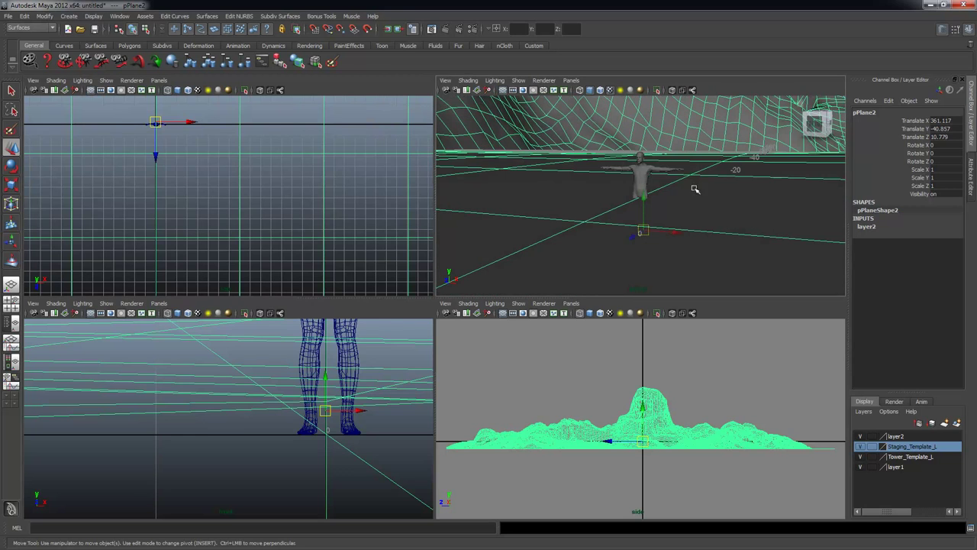
key("space")
left_click_drag(445, 338, 433, 444, "alt")
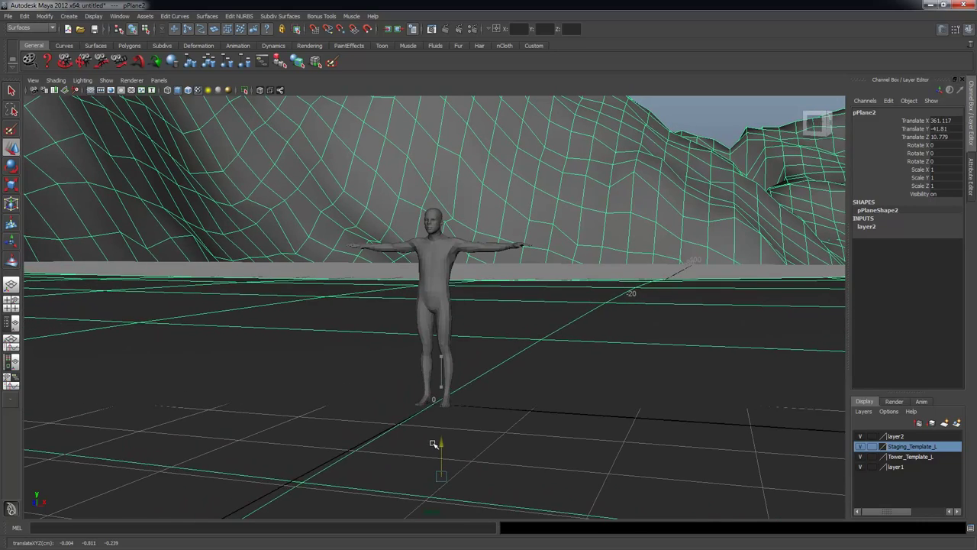
right_click_drag(611, 364, 458, 351, "alt")
left_click_drag(458, 351, 417, 351, "alt")
right_click_drag(417, 351, 305, 343, "alt")
left_click_drag(524, 358, 384, 365, "alt")
Select the six-foot man and assign him to a new display layer.
key("q")
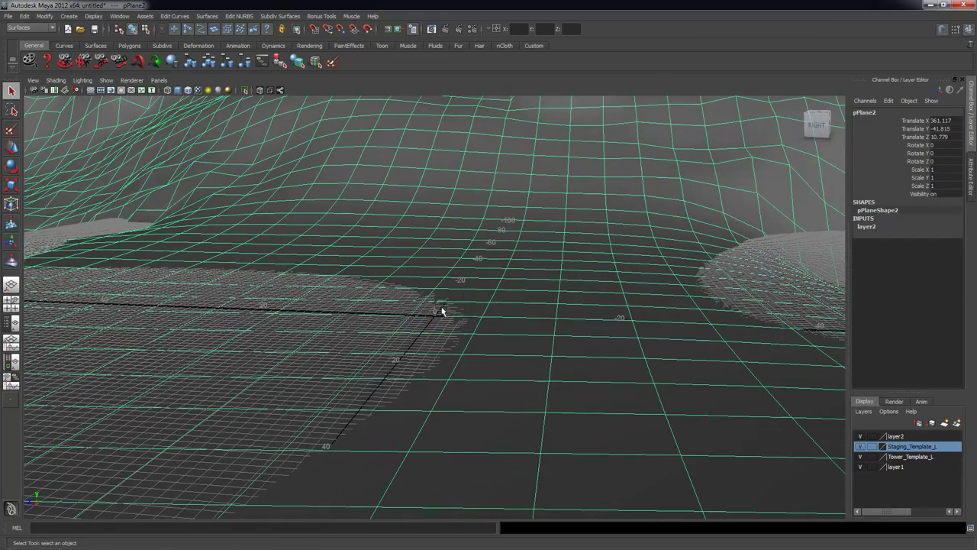
left_click(434, 309)
left_click_drag(434, 309, 526, 355, "alt")
left_click(956, 422)
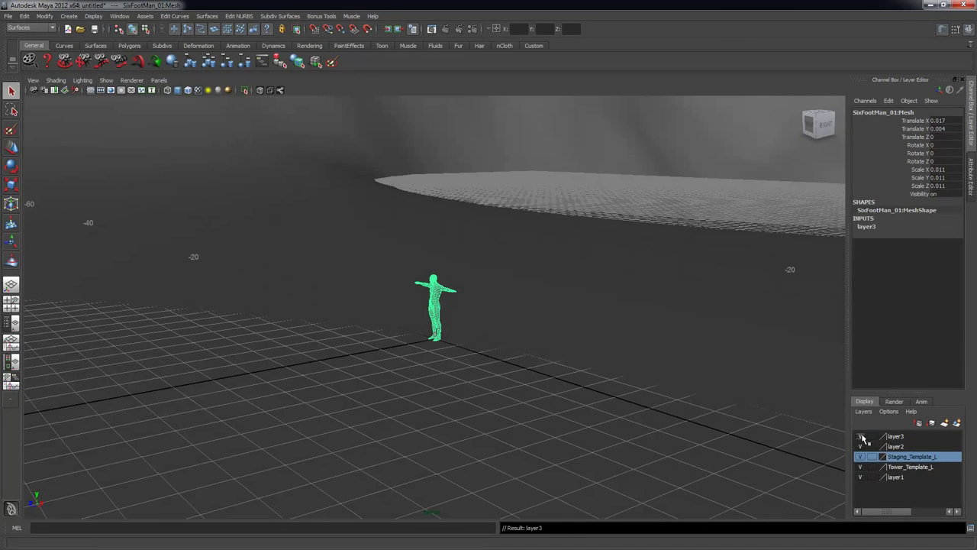
Test the visibility of the man's new layer and rename it Six_Foot_Man_L.
left_click(856, 438)
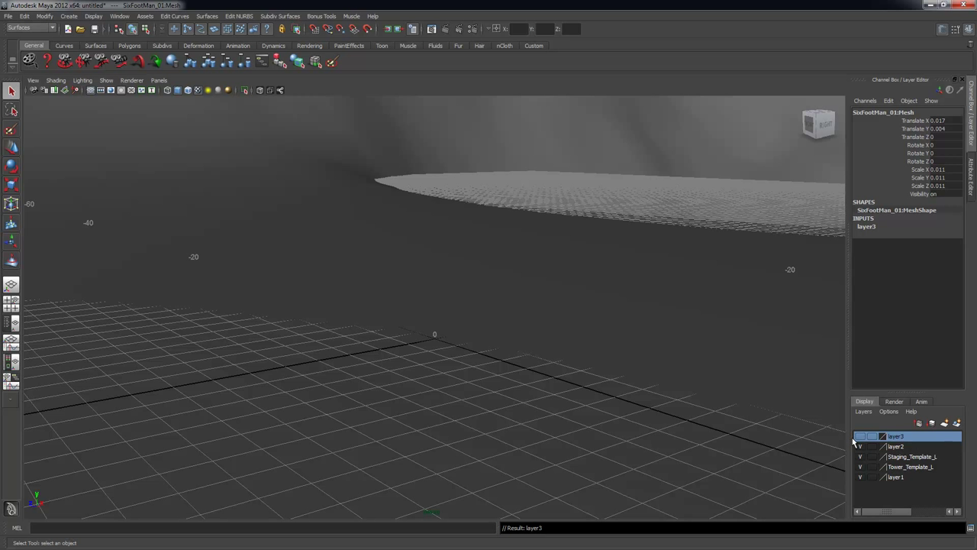
double_click(901, 438)
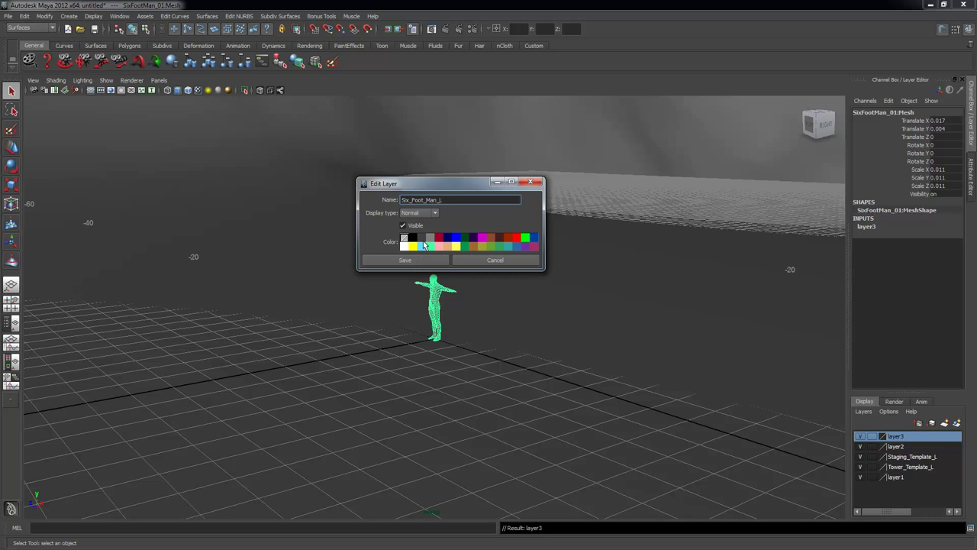
left_click(404, 260)
Hide and reshow the Six_Foot_Man_L layer to check it, and select its objects.
left_click(859, 437)
left_click(859, 436)
right_click(922, 439)
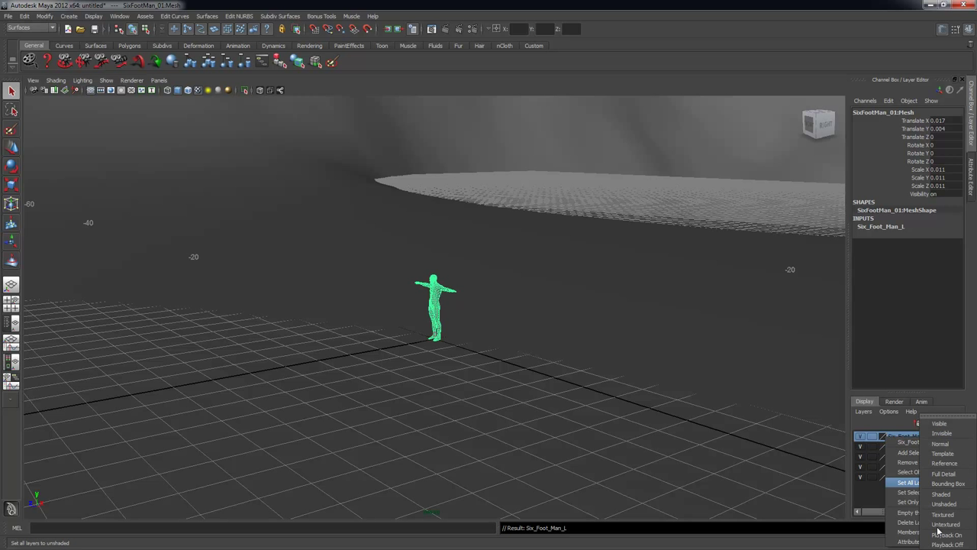
left_click(909, 474)
Create a polygon cube on the grid around the six-foot man, several times his height.
right_click_drag(535, 392, 457, 345, "alt")
left_click_drag(457, 346, 324, 191, "alt")
left_click_drag(549, 290, 536, 280, "alt")
left_click(93, 16)
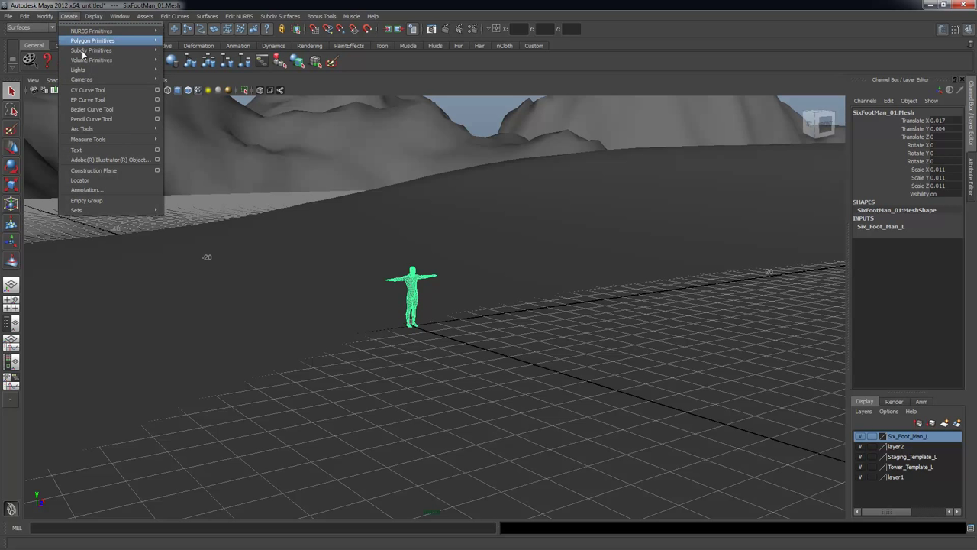
mouse_move(89, 42)
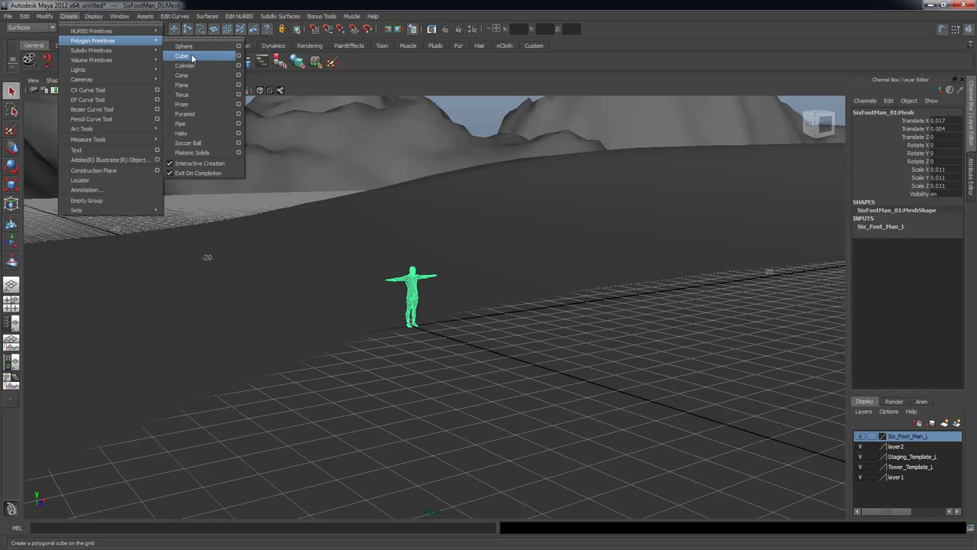
left_click(191, 58)
left_click_drag(510, 344, 623, 377, "shift")
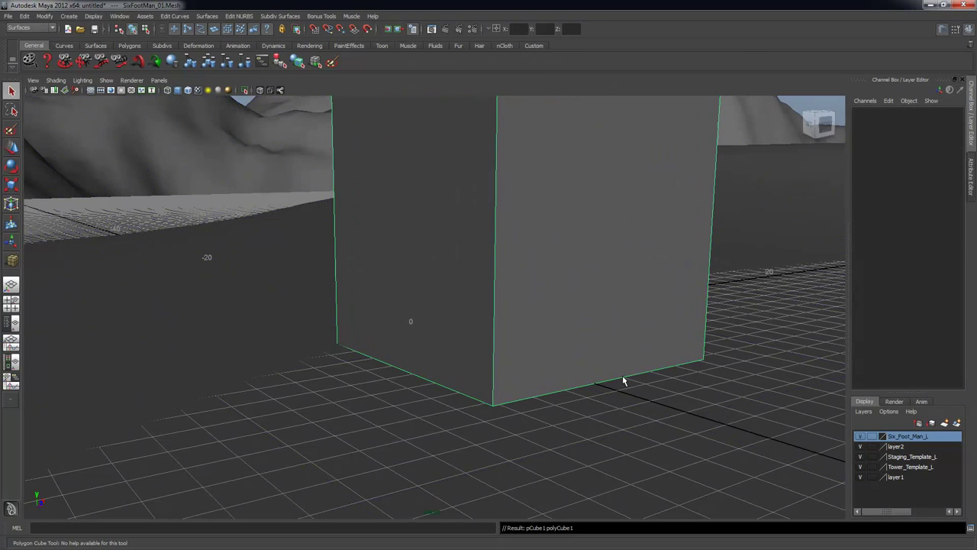
Move the cube along Z to about -6.235 so it stands clear of the six-foot man.
right_click_drag(623, 377, 618, 316, "alt")
left_click_drag(618, 316, 645, 333, "alt")
key("w")
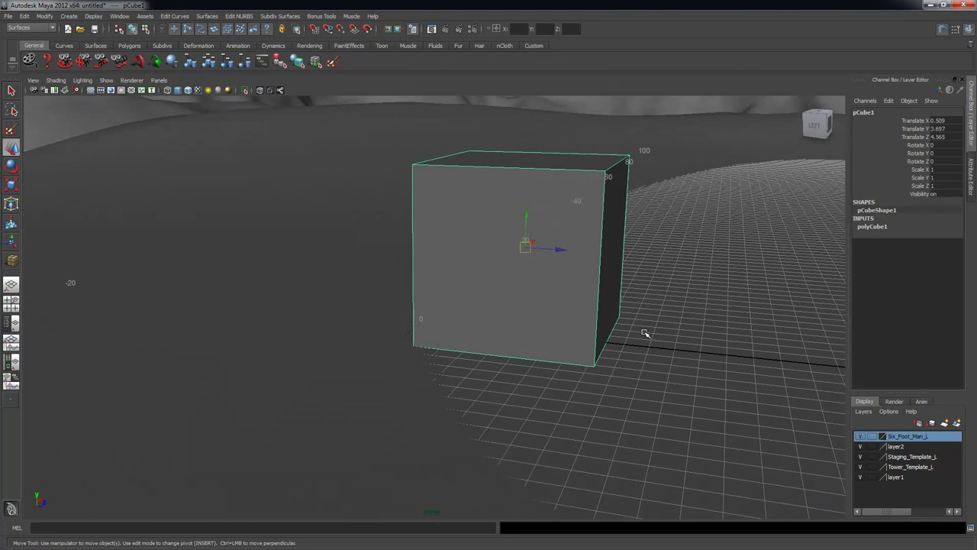
left_click_drag(554, 248, 389, 272)
right_click_drag(389, 272, 591, 362, "alt")
mouse_move(590, 362)
left_mouse_down("alt")
mouse_move(600, 364)
mouse_move(574, 354)
left_mouse_up("alt")
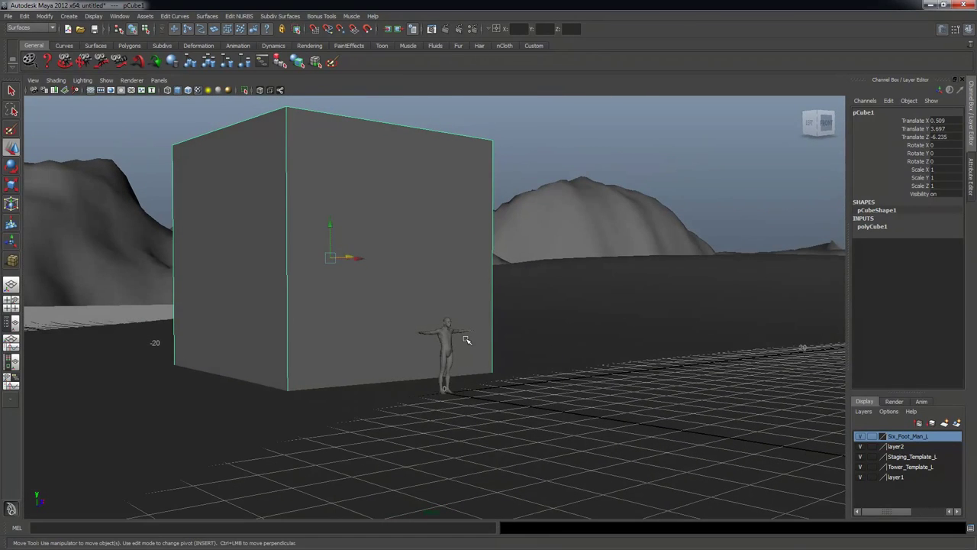
Move the cube's pivot straight down to its base for scaling.
key("r")
key("Insert")
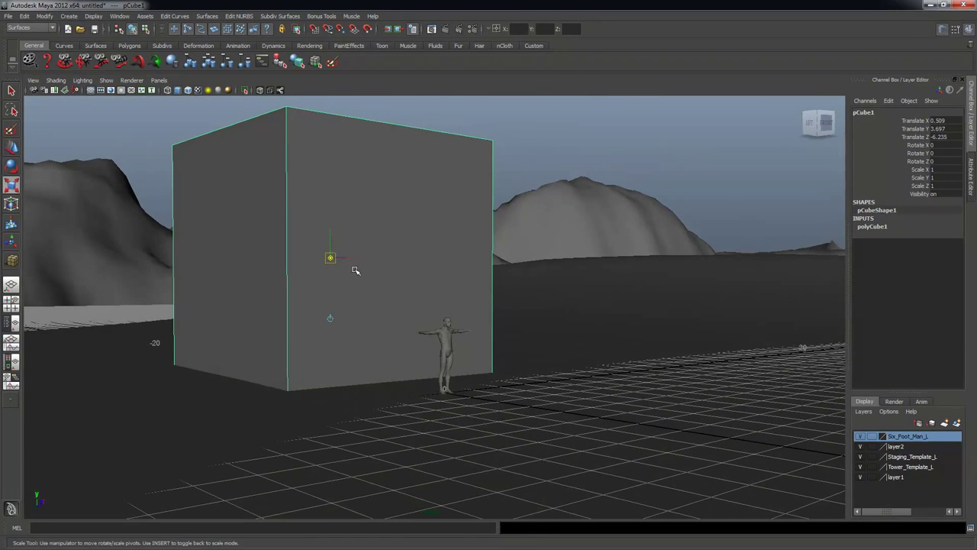
left_click_drag(331, 233, 342, 353)
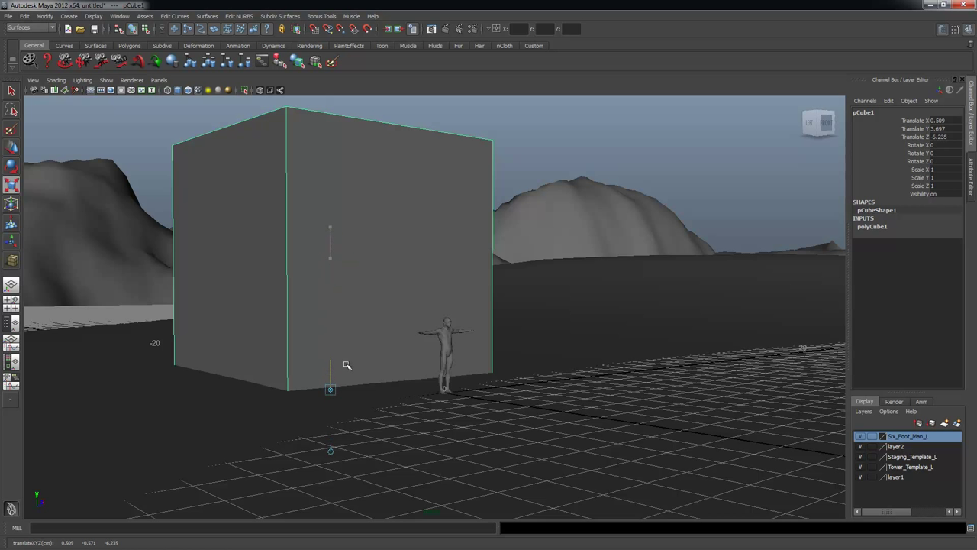
key("Insert")
Scale the cube to about 0.583 in Y and 1.649 in X, making a low, wide box behind the six-foot man.
right_click_drag(366, 315, 466, 335, "alt")
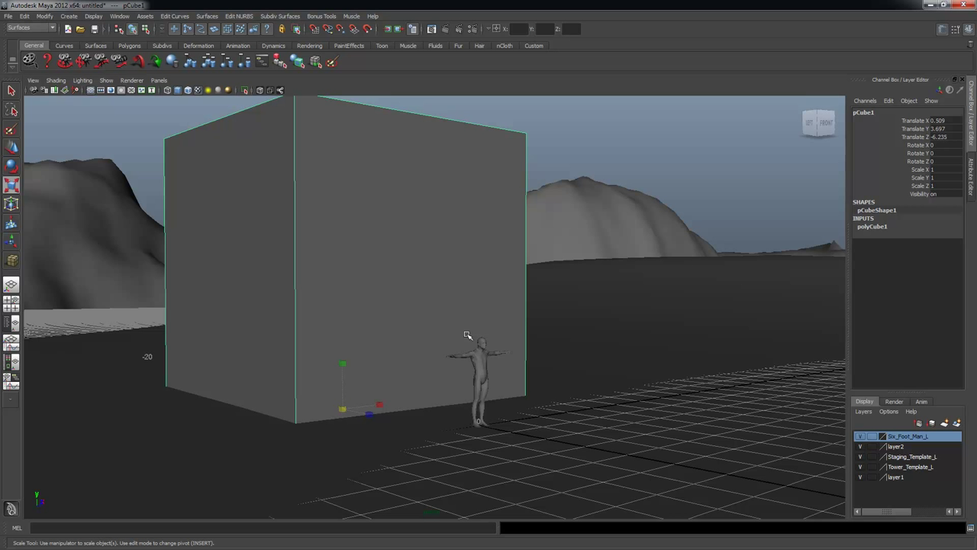
left_click_drag(341, 363, 340, 383)
left_click_drag(472, 413, 496, 389, "alt")
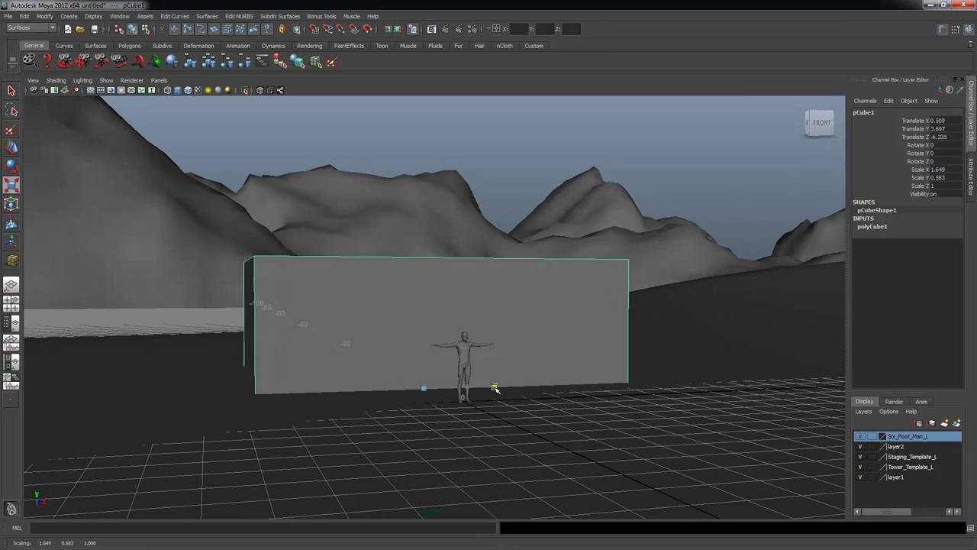
Duplicate the box and move the copy along X to about 16.363, leaving a gap between the two boxes.
right_click_drag(538, 394, 430, 375, "alt")
left_click_drag(430, 375, 474, 389, "alt")
right_click_drag(427, 378, 366, 367, "alt")
middle_click_drag(366, 367, 267, 347, "alt")
left_click_drag(266, 346, 277, 371, "alt")
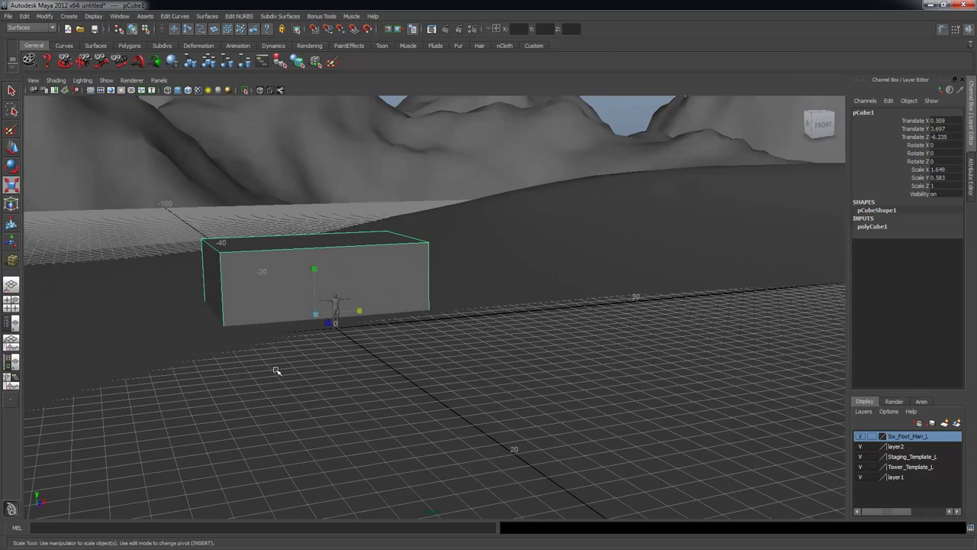
key("ctrl+d")
key("w")
left_click_drag(350, 310, 646, 341)
right_click_drag(511, 327, 547, 328, "alt")
left_click_drag(547, 328, 566, 327, "alt")
left_click(585, 192)
Create a polygon cylinder on the grid near the six-foot man, about 0.76 in radius and 7.6 high.
left_click_drag(584, 192, 470, 304, "alt")
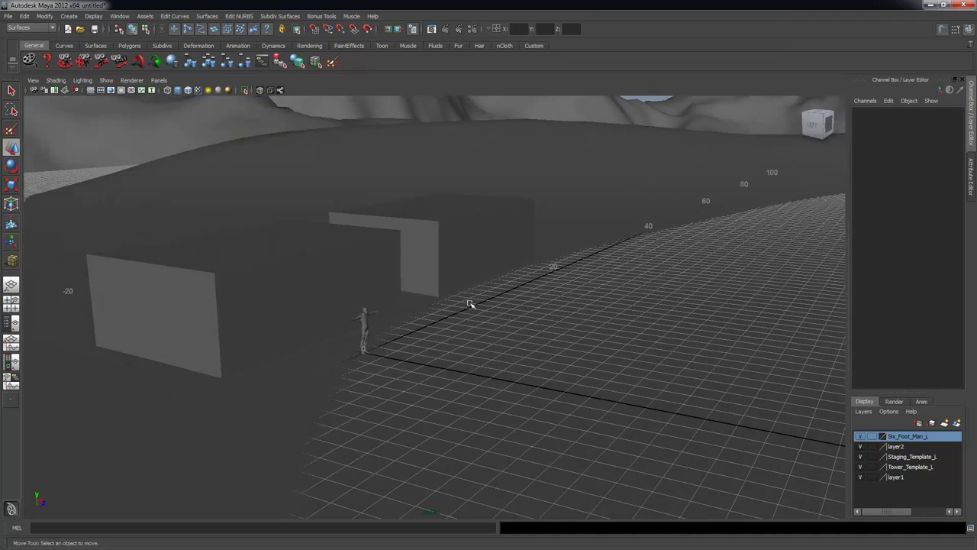
left_click_drag(554, 375, 437, 363, "alt")
scroll(438, 363, "down", 1)
middle_click_drag(516, 346, 603, 342, "alt")
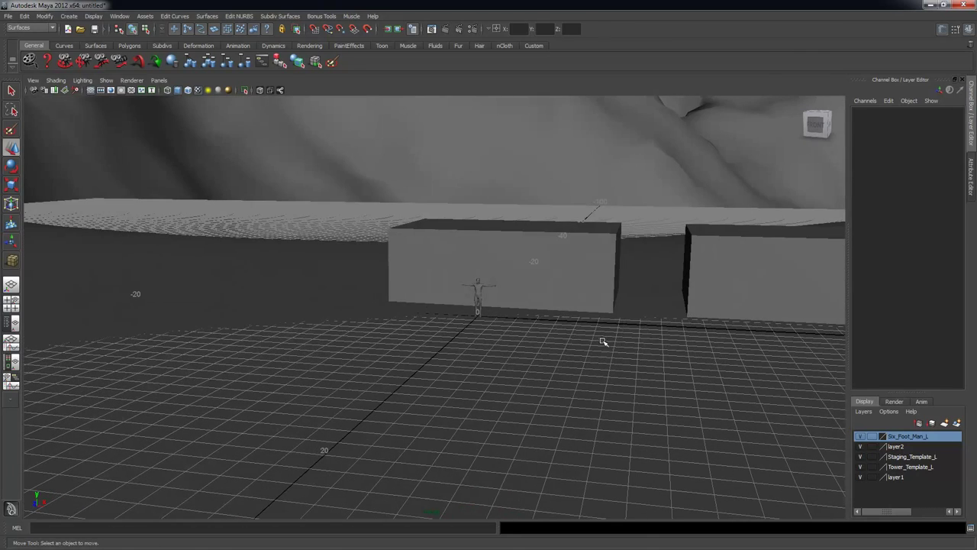
left_click(69, 16)
mouse_move(78, 42)
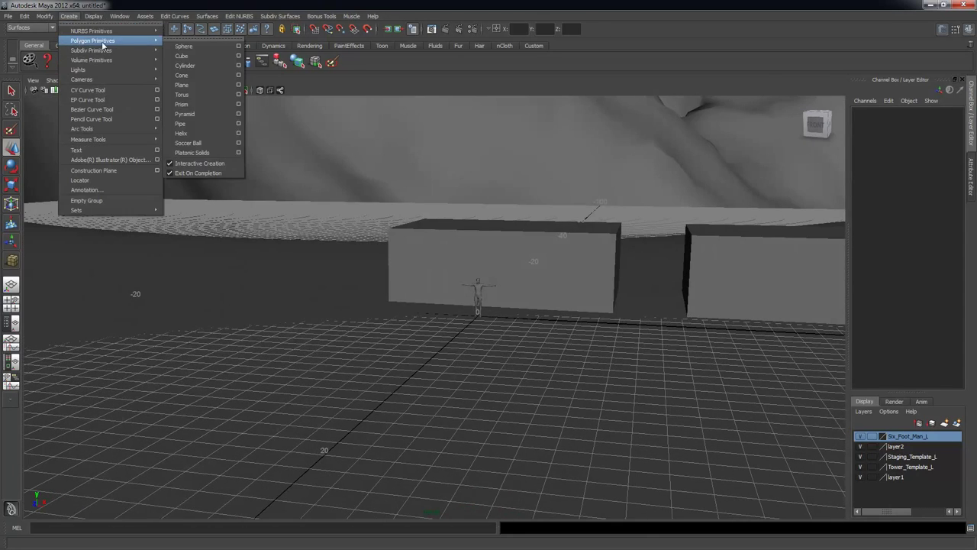
left_click(186, 66)
left_click_drag(370, 344, 380, 233)
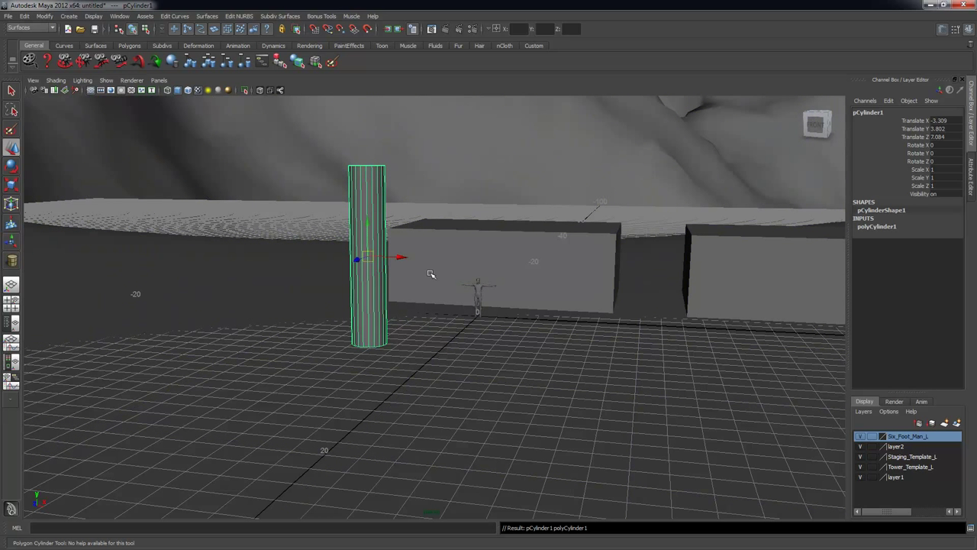
Reduce the cylinder's radius to 0.163 and set its axis subdivisions to 22.
left_click(888, 229)
left_click(917, 260)
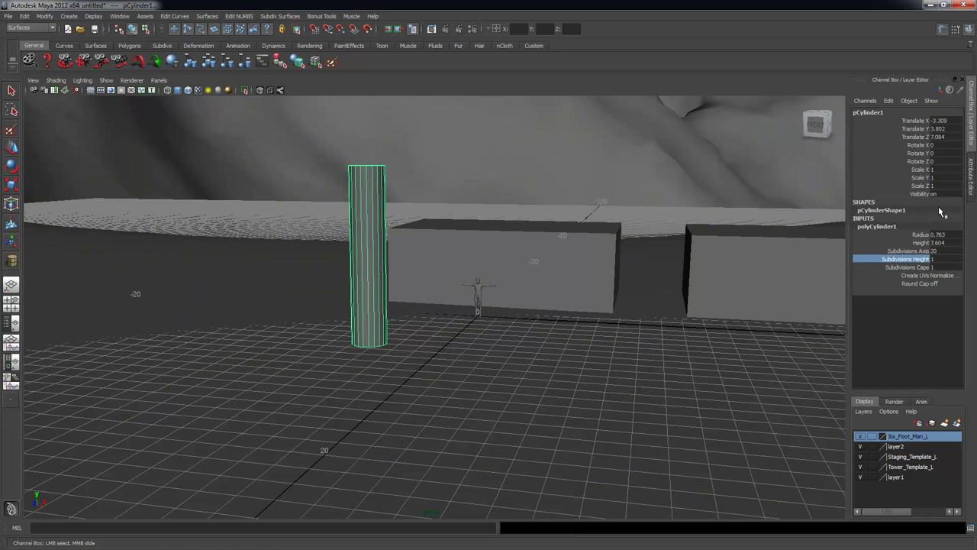
left_click(920, 234)
middle_click_drag(724, 247, 647, 234)
left_click_drag(653, 248, 843, 277, "alt")
left_click(908, 251)
middle_click_drag(670, 267, 679, 265)
left_click_drag(647, 265, 645, 319, "alt")
Increase the cylinder's height to 9.104 to form a tall pole.
left_click(921, 235)
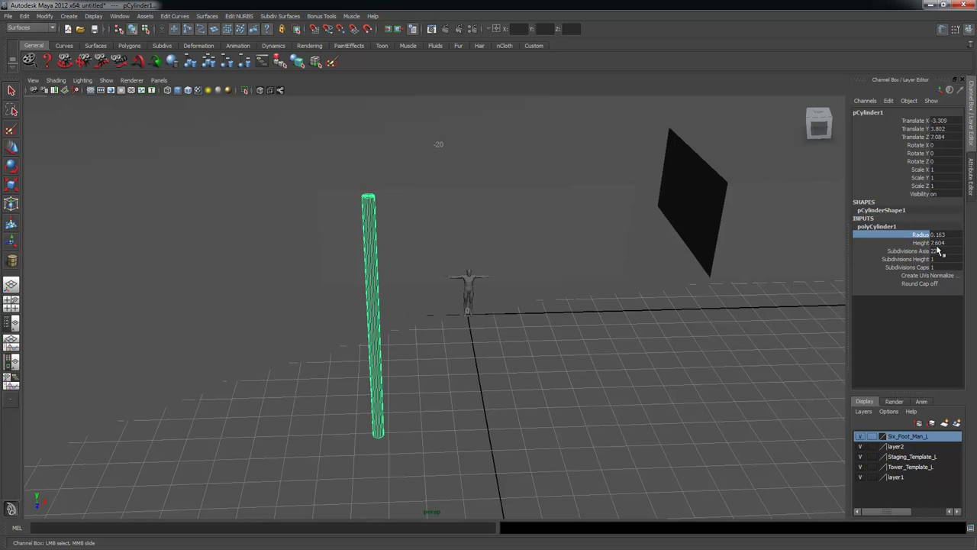
left_click(933, 243)
middle_click_drag(623, 261, 632, 261)
Move the pole's pivot down to its base.
left_click_drag(632, 261, 506, 227, "alt")
key("w")
left_click_drag(528, 318, 551, 314, "alt")
key("Insert")
left_click_drag(488, 261, 484, 287)
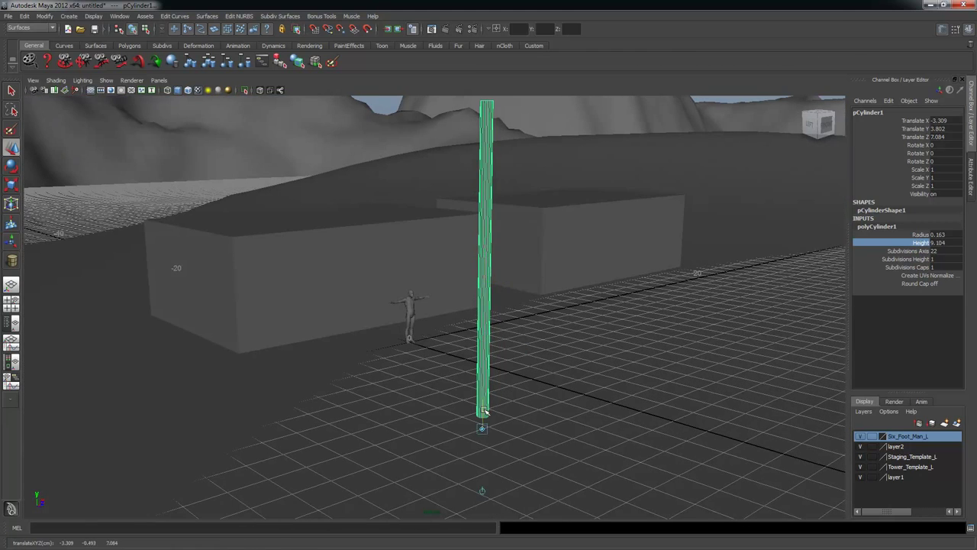
key("Insert")
Move the pole to about X -11.482, Y 4.432, Z -2.985, beside the first box, and deselect it.
left_click_drag(514, 400, 120, 378, "alt")
left_click_drag(307, 400, 261, 387, "alt")
left_click_drag(246, 218, 271, 235, "alt")
left_click(504, 128)
Test the visibility of layer1 and layer2, and leave the terrain's layer2 hidden.
left_click_drag(584, 298, 507, 298, "alt")
left_click_drag(603, 321, 576, 321, "alt")
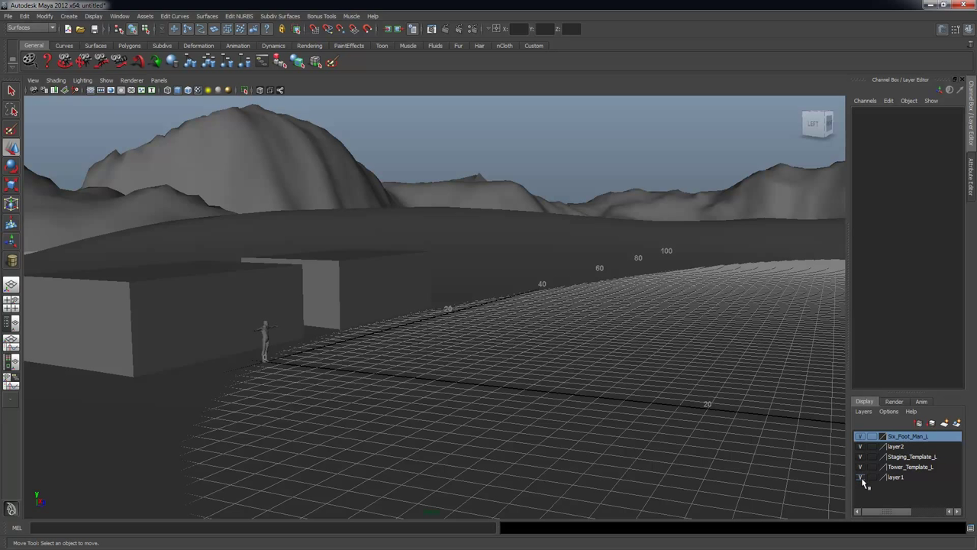
left_click(861, 477)
left_click(861, 446)
left_click(861, 446)
left_click(861, 445)
Frame the boxes and pole on the bare grid and select the six-foot man.
scroll(375, 360, "down", 10)
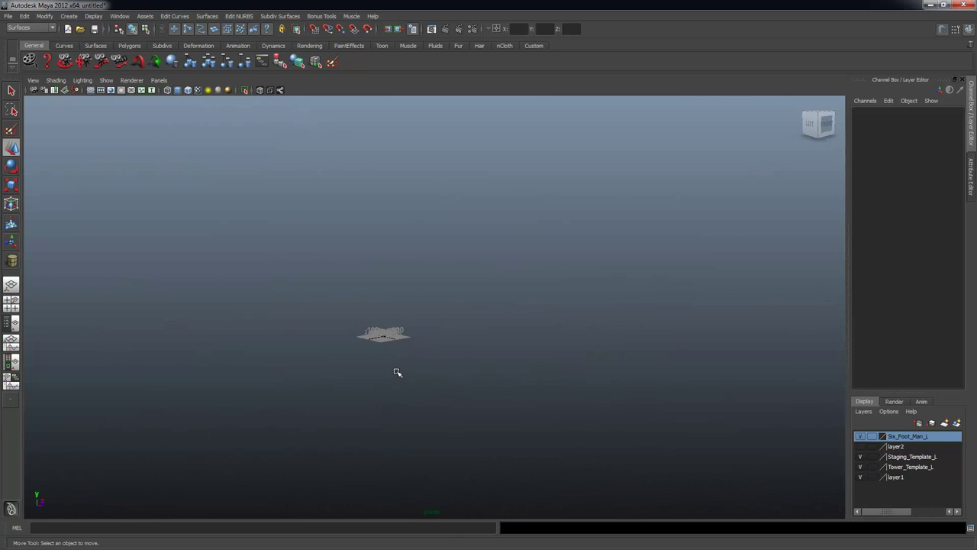
left_click_drag(319, 294, 506, 397)
key("f")
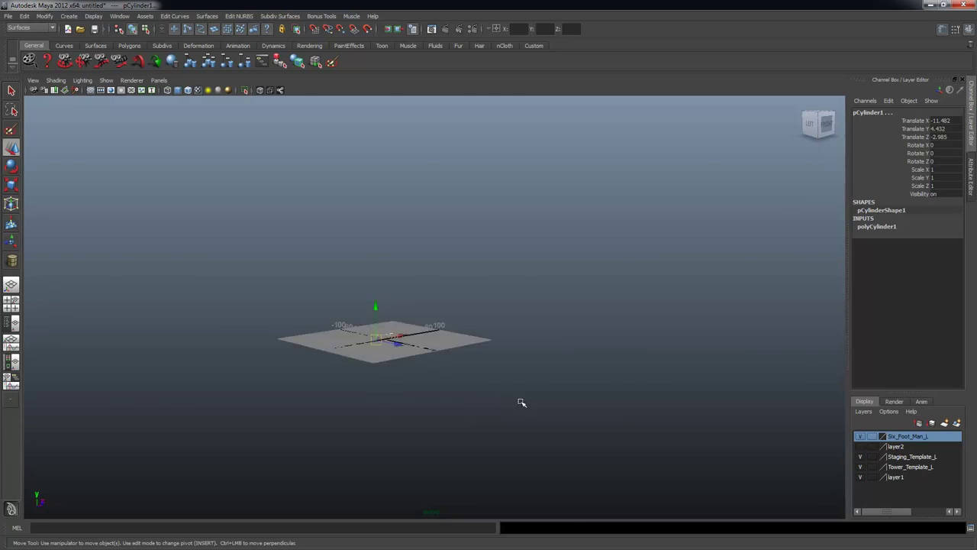
left_click(512, 253)
right_click_drag(487, 380, 564, 366, "alt")
middle_click_drag(565, 367, 580, 229, "alt")
right_click_drag(580, 229, 538, 285, "alt")
key("q")
mouse_move(460, 334)
left_mouse_down("alt")
mouse_move(428, 329)
mouse_move(457, 341)
left_mouse_up("alt")
left_click(431, 305)
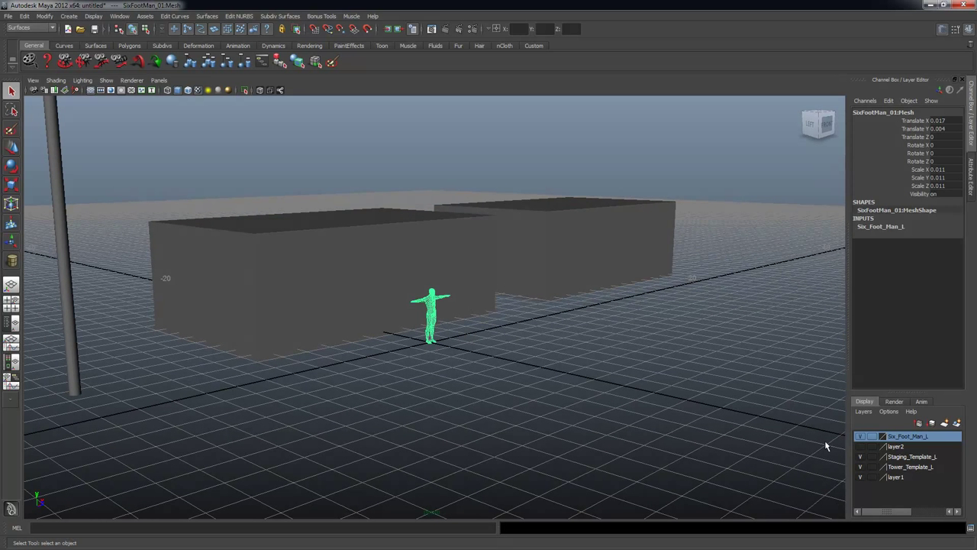
Toggle the visibility of layer1, Tower_Template_L and layer2 to check what each contains.
left_click(860, 477)
left_click(860, 466)
left_click(860, 466)
left_click(860, 446)
left_click(861, 446)
Rename layer2 to Terrain_L.
double_click(892, 447)
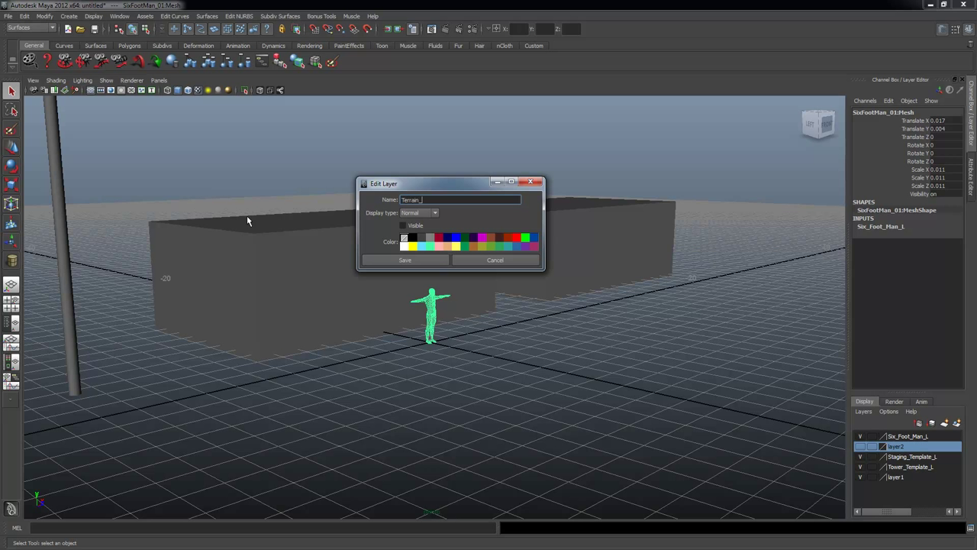
type("Terrain_L")
left_click(404, 260)
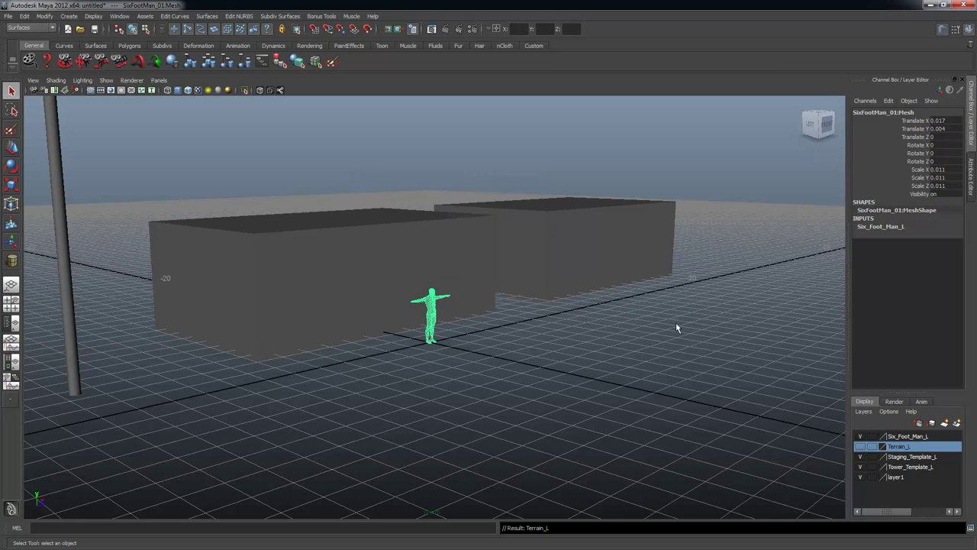
Make the Terrain_L layer visible again.
scroll(567, 361, "up", 1)
key("f")
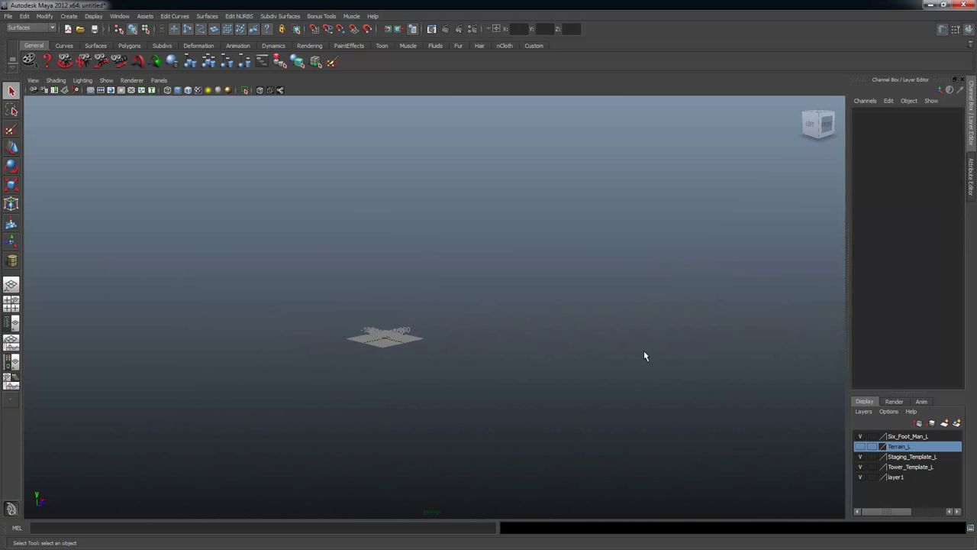
scroll(397, 355, "up", 1)
left_click(860, 446)
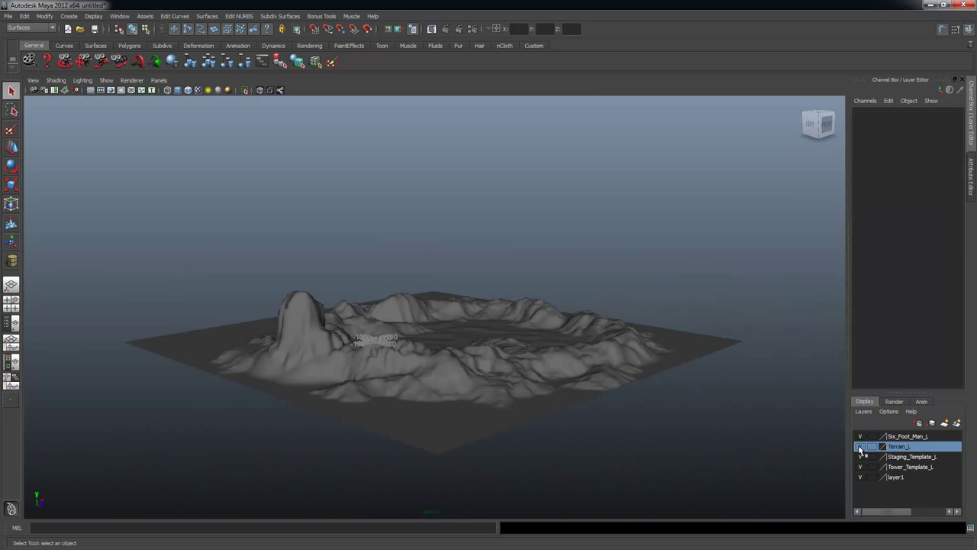
Inspect the whole terrain, then select its plane mesh and delete it.
left_click_drag(393, 296, 364, 395, "alt")
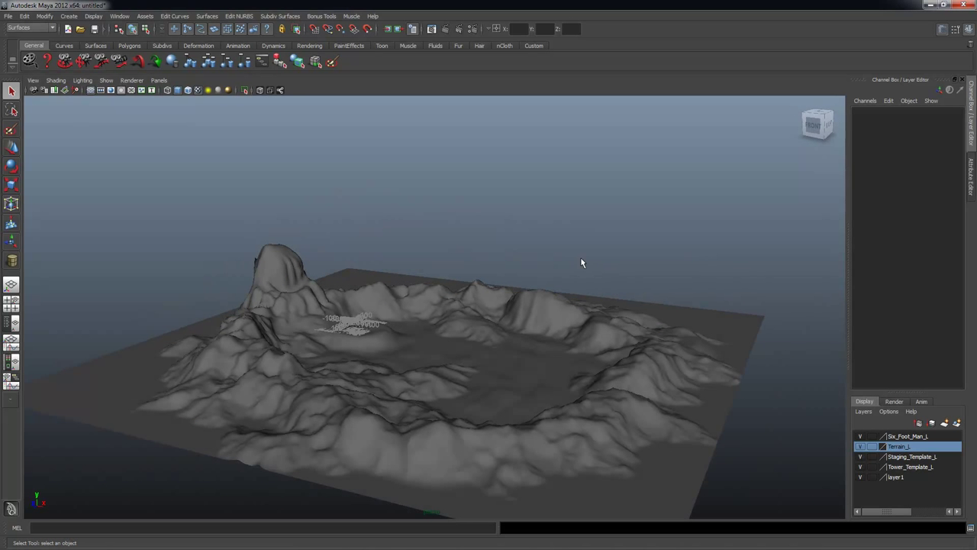
left_click_drag(431, 333, 436, 353, "alt")
left_click_drag(362, 283, 417, 368, "alt")
left_click(348, 328)
key("f")
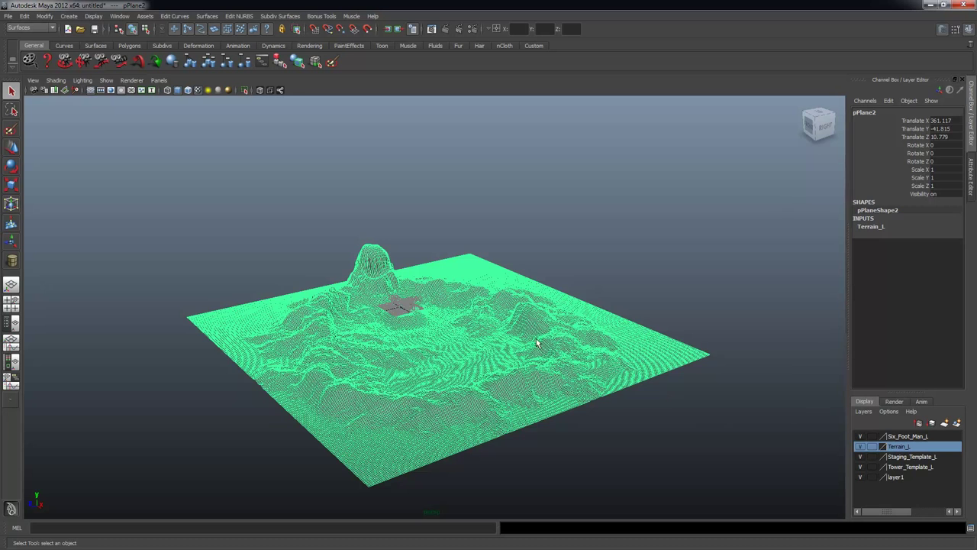
key("Delete")
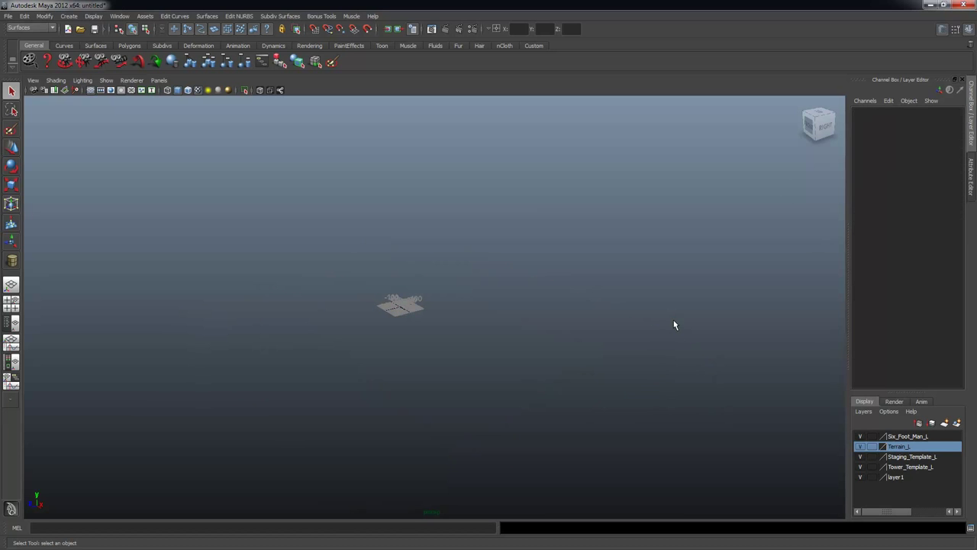
Frame the remaining boxes, pole and six-foot man on the grid.
left_click_drag(371, 313, 537, 397)
key("f")
left_click(676, 349)
left_click_drag(500, 333, 580, 313, "alt")
right_click_drag(535, 344, 554, 376, "alt")
scroll(554, 376, "down", 3)
left_click_drag(596, 427, 412, 286, "alt")
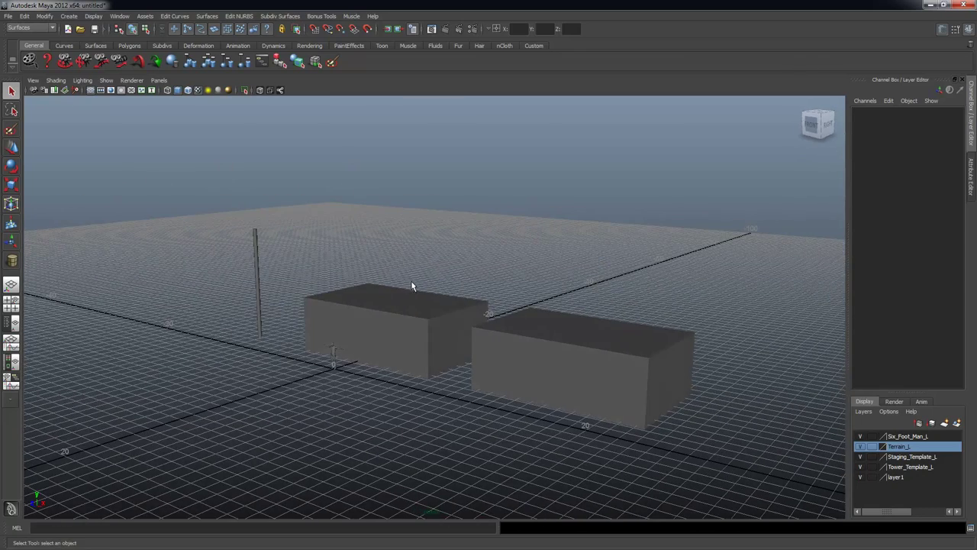
Examine the proportions of the two boxes and the pole against the six-foot man from several sides.
left_click(404, 309)
left_click_drag(268, 312, 356, 303, "alt")
left_click_drag(386, 387, 503, 326, "alt")
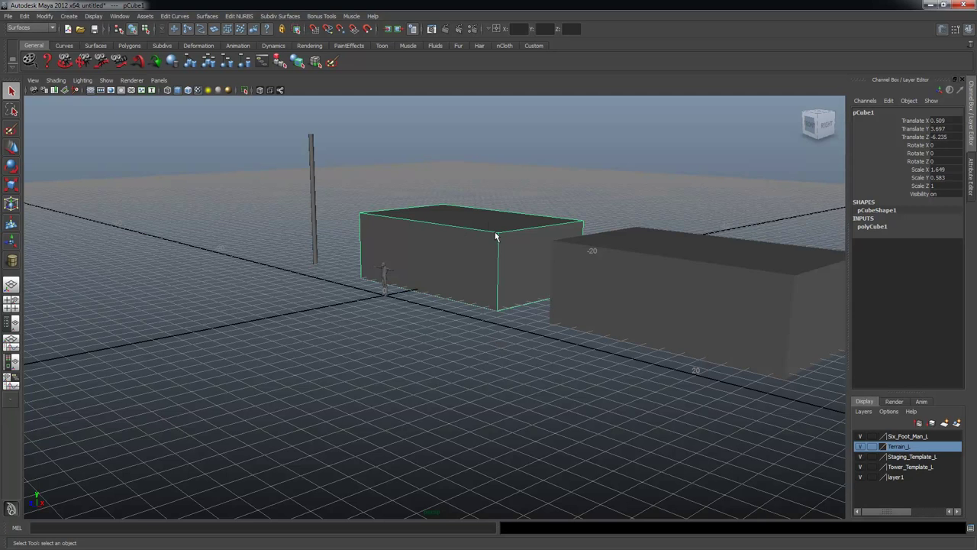
left_click_drag(523, 348, 527, 263, "alt")
mouse_move(260, 313)
left_mouse_down("alt")
mouse_move(349, 393)
mouse_move(245, 313)
left_mouse_up("alt")
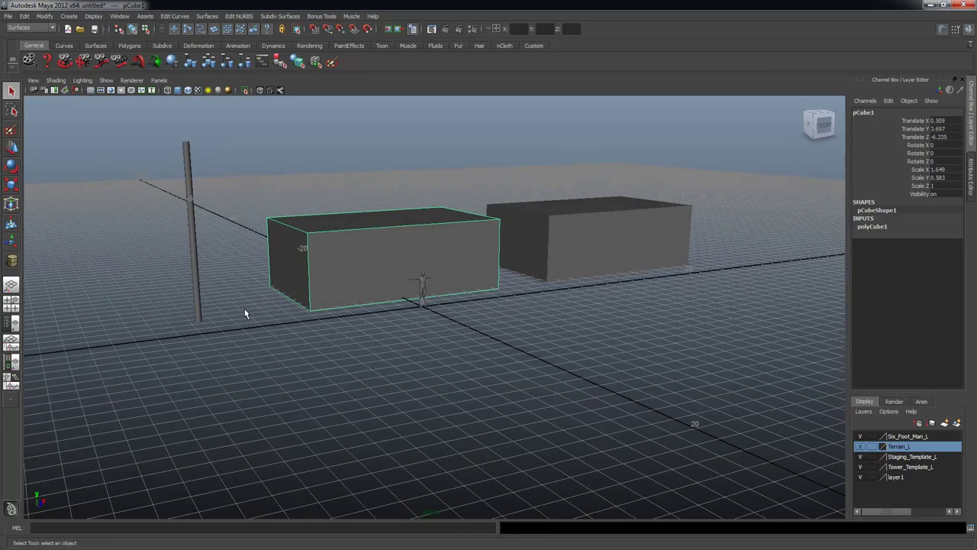
left_click_drag(673, 257, 182, 214, "alt")
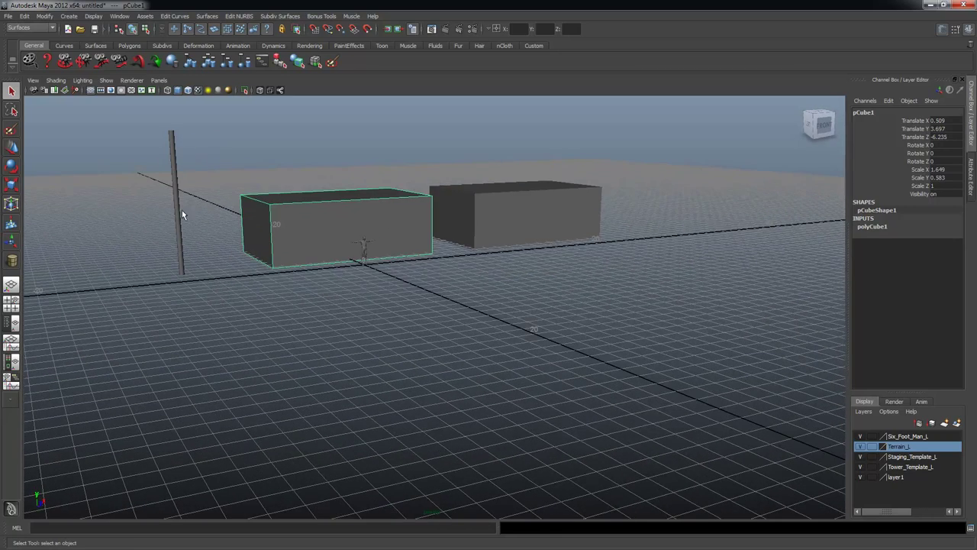
left_click_drag(694, 194, 559, 249, "alt")
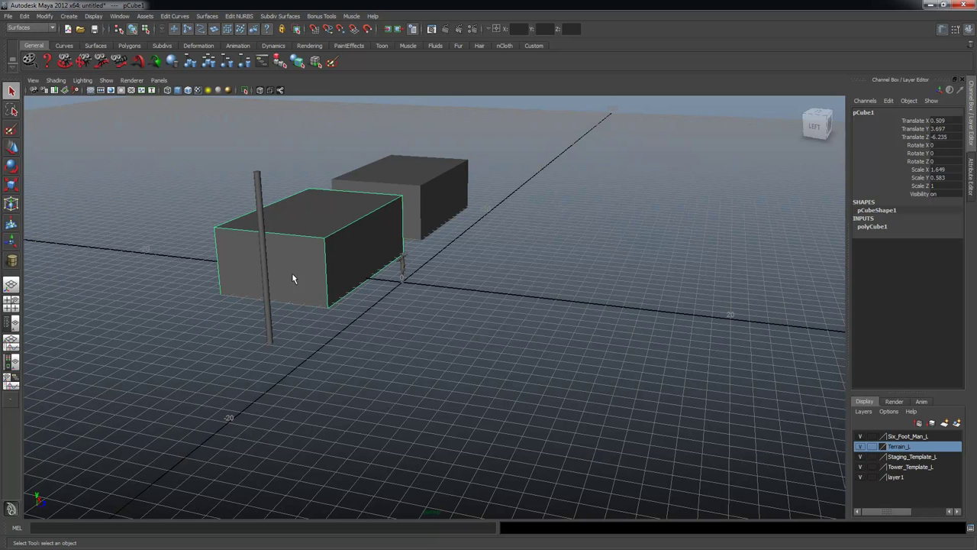
left_click_drag(503, 386, 506, 243, "alt")
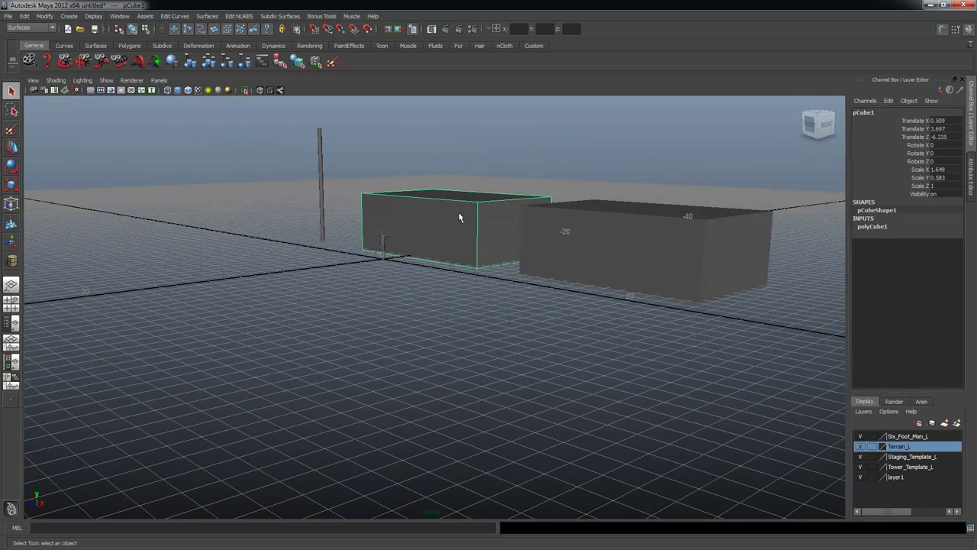
left_click_drag(590, 258, 357, 242, "alt")
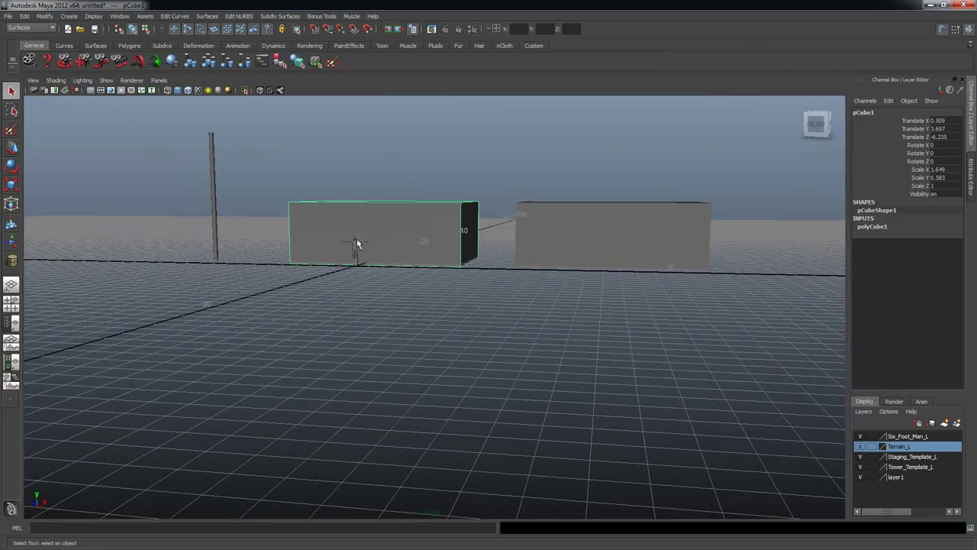
left_click_drag(578, 266, 790, 364, "alt")
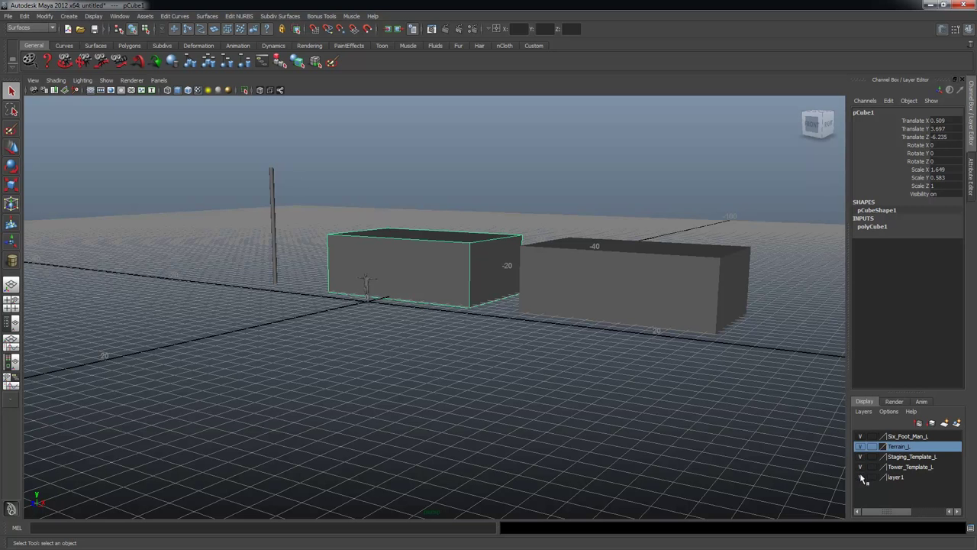
left_click(548, 187)
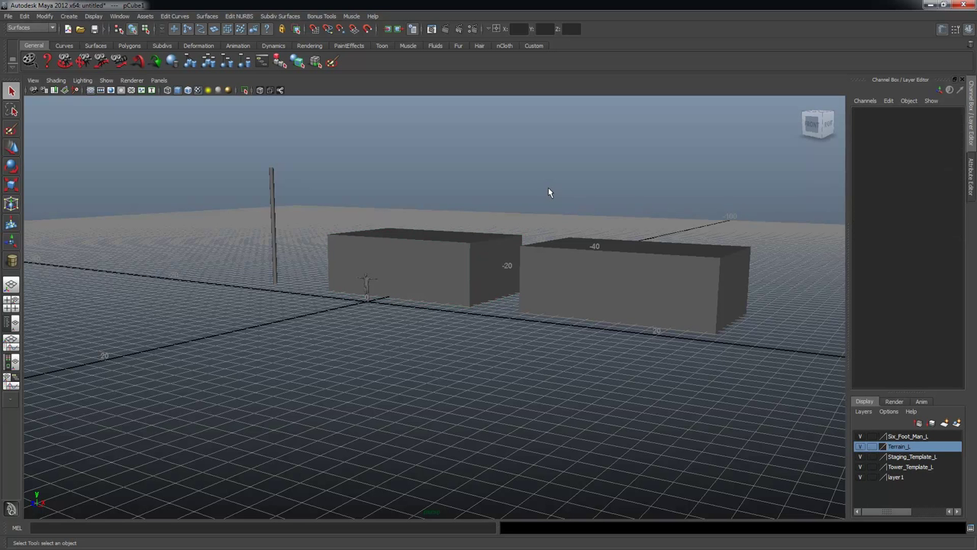
left_click_drag(548, 187, 585, 228, "alt")
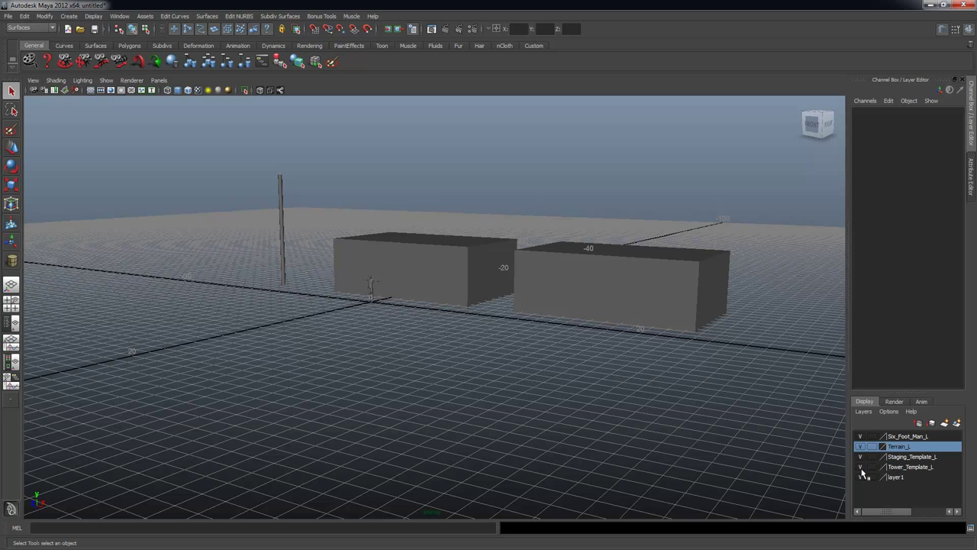
Undo the recent selections and the deletion of the terrain mesh.
left_click(611, 297)
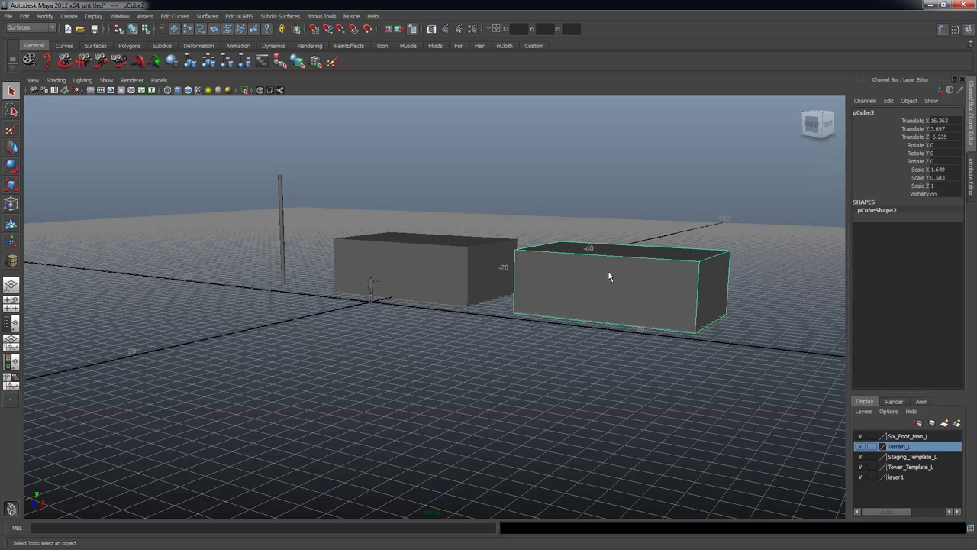
key("ctrl+z")
key("ctrl+z")
key("ctrl+z")
key("ctrl+z")
key("ctrl+z")
key("ctrl+z")
Hide the viewport grid, deselect the terrain, and view the boxes and pole from ground level.
right_click_drag(722, 241, 609, 223, "alt")
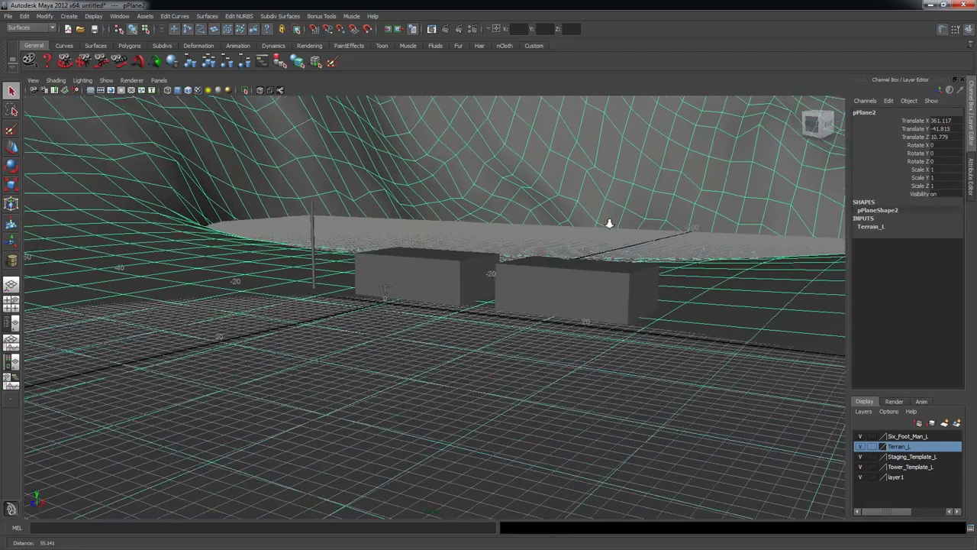
left_click_drag(598, 221, 589, 245, "alt")
left_click_drag(482, 220, 491, 221, "alt")
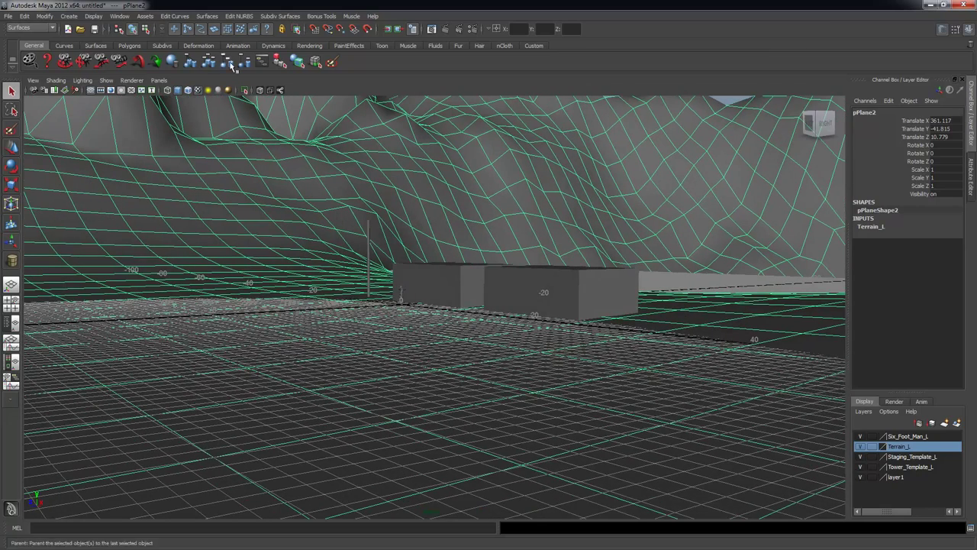
left_click(90, 90)
mouse_move(610, 323)
left_mouse_down("alt")
mouse_move(650, 321)
mouse_move(554, 329)
mouse_move(626, 328)
mouse_move(589, 373)
mouse_move(639, 360)
mouse_move(737, 366)
mouse_move(634, 355)
mouse_move(585, 334)
mouse_move(498, 353)
mouse_move(567, 373)
mouse_move(462, 362)
mouse_move(545, 379)
mouse_move(611, 309)
left_mouse_up("alt")
left_click(650, 140)
left_click_drag(607, 249, 630, 245, "alt")
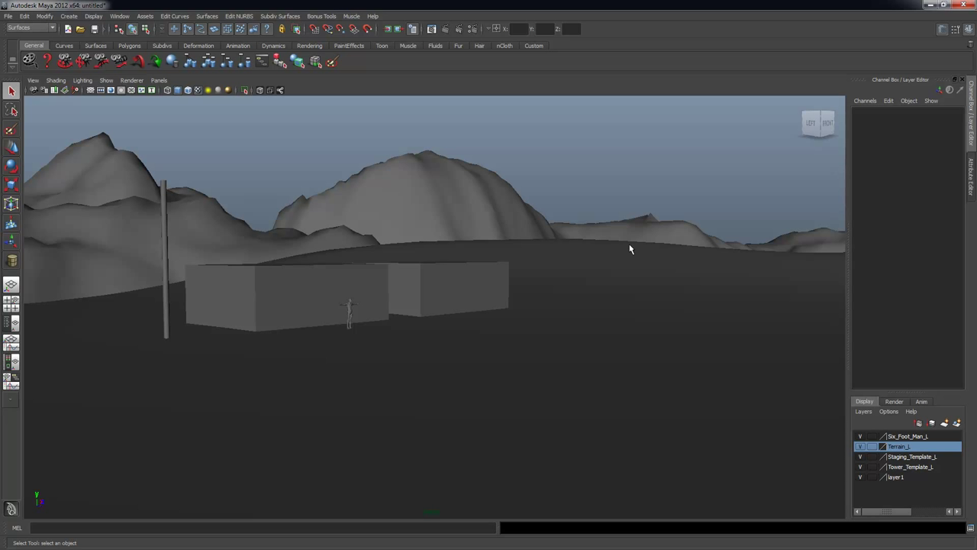